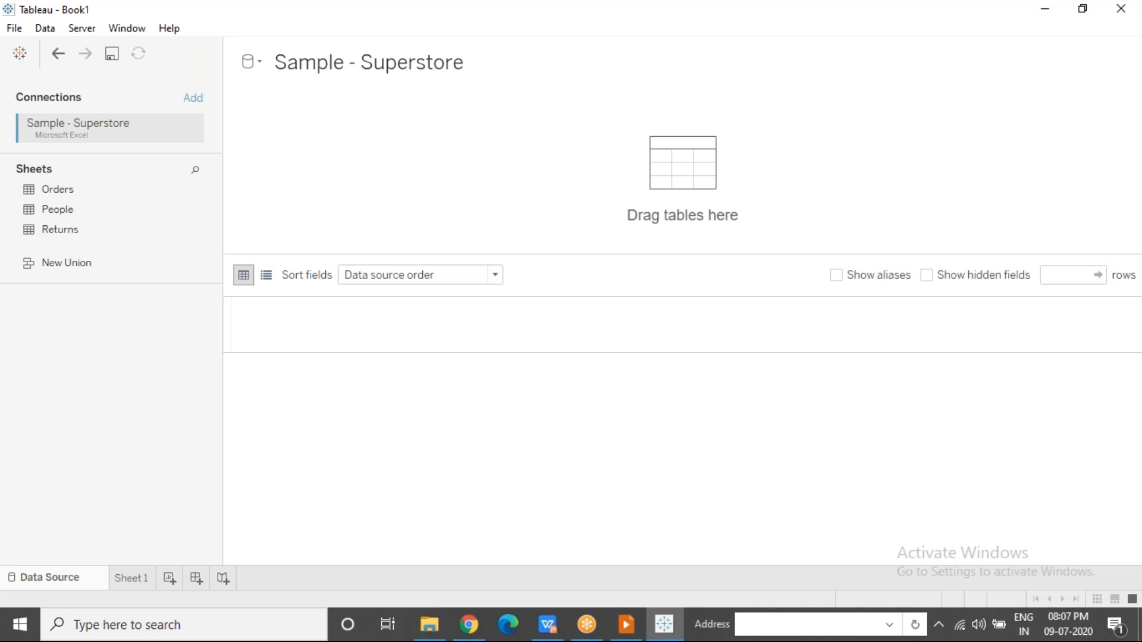
# Add the Orders table to the data source and open Sheet 1.
pyautogui.moveTo(55, 189); pyautogui.dragTo(330, 148)
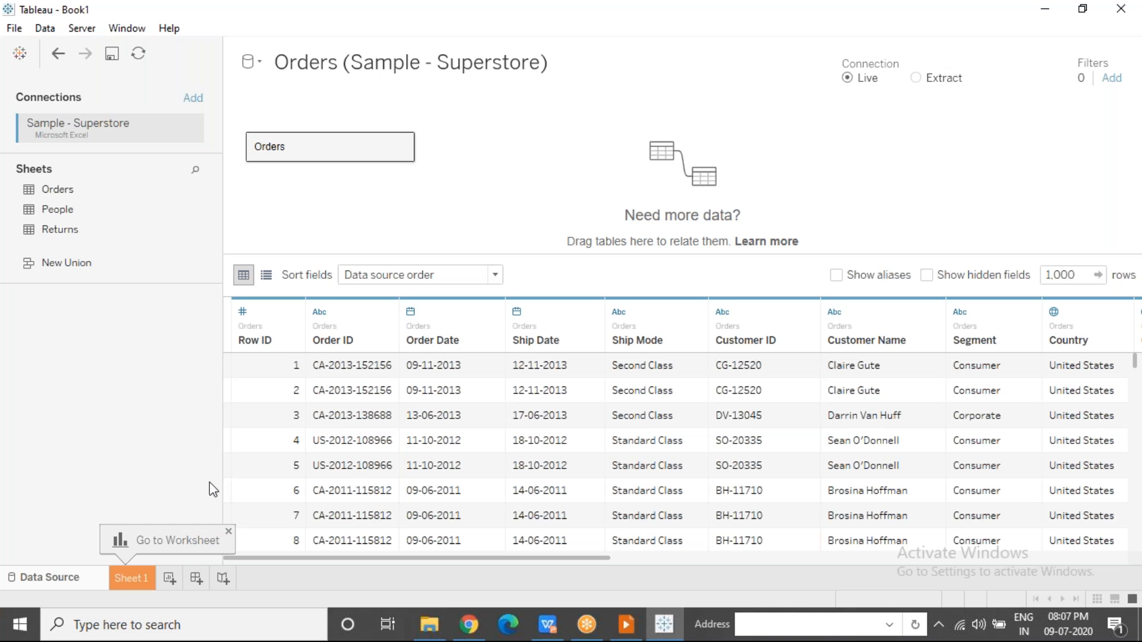
pyautogui.click(135, 576)
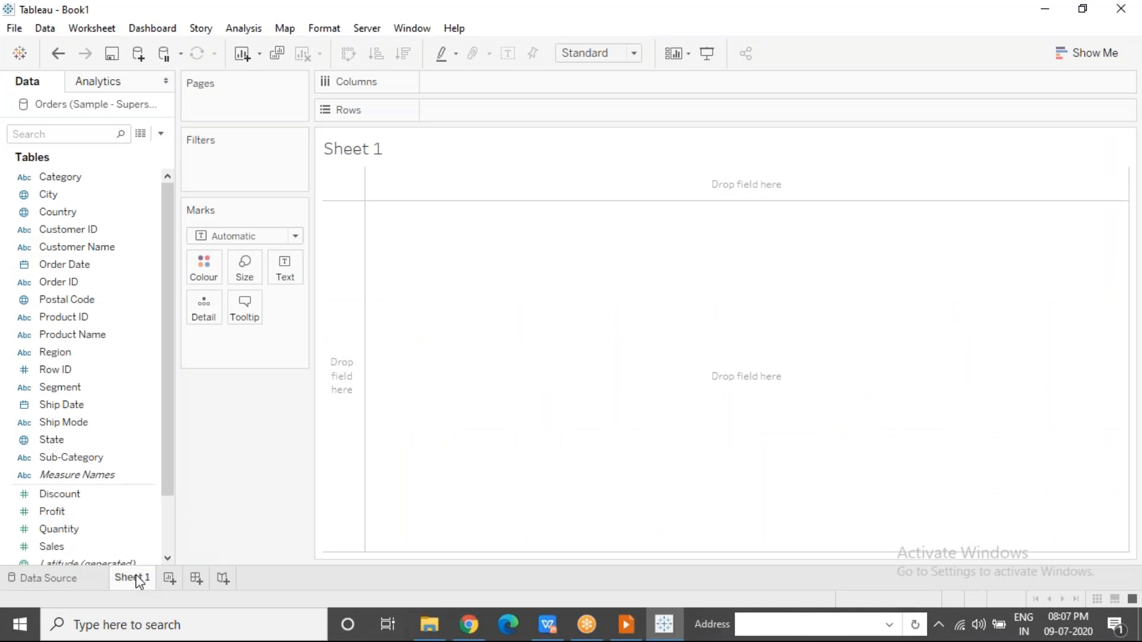
# Show Profit as a text mark and break it down by Category in the rows.
pyautogui.click(65, 512)
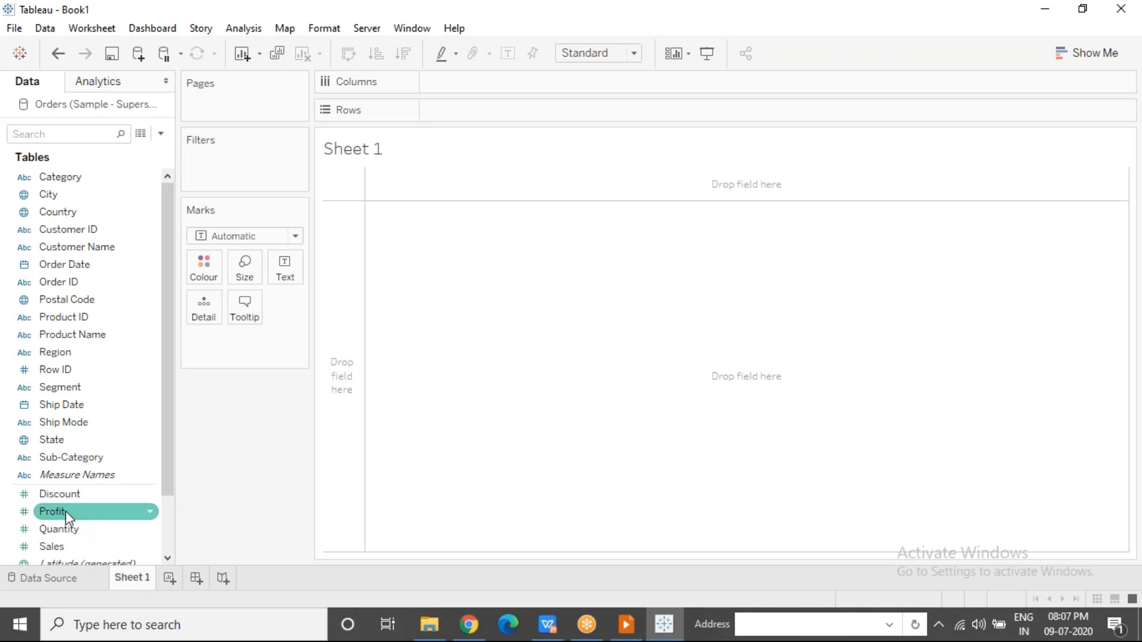
pyautogui.moveTo(81, 507); pyautogui.dragTo(285, 272)
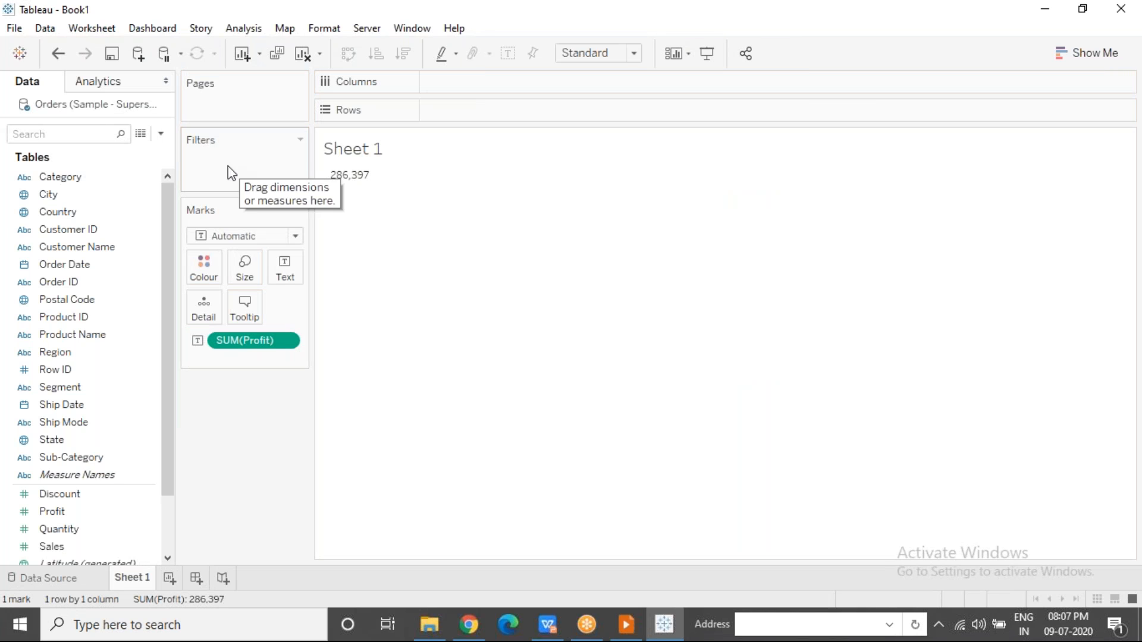
pyautogui.click(103, 177)
pyautogui.moveTo(125, 172); pyautogui.dragTo(522, 111)
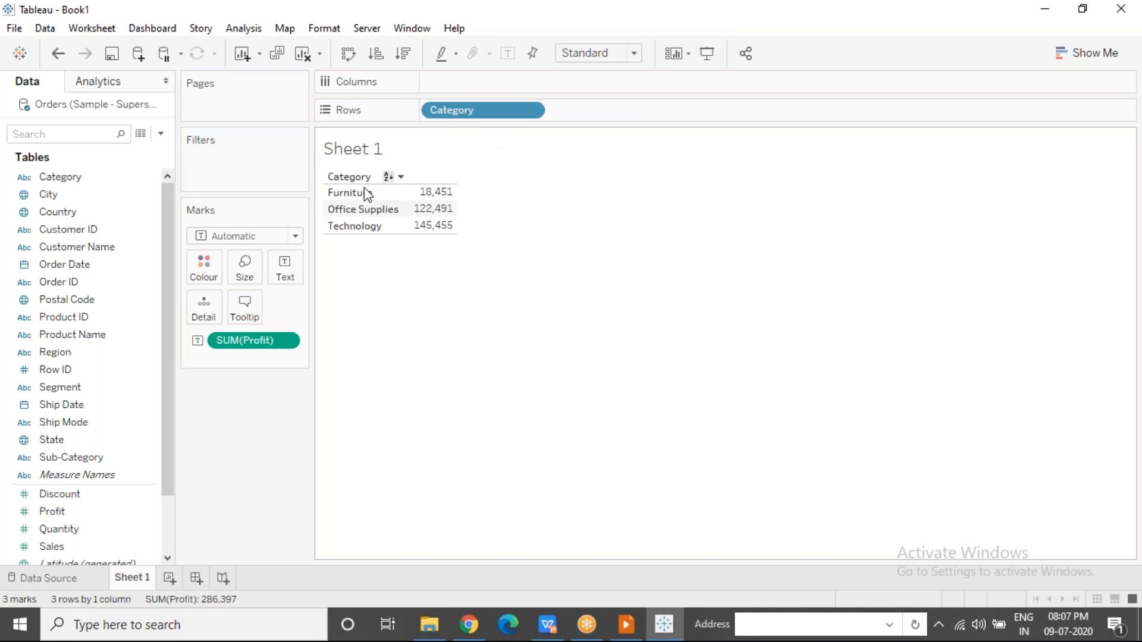
# Inspect the Furniture and Office Supplies rows, Furniture's profit value and the SUM(Profit) measure on the text mark.
pyautogui.click(380, 195)
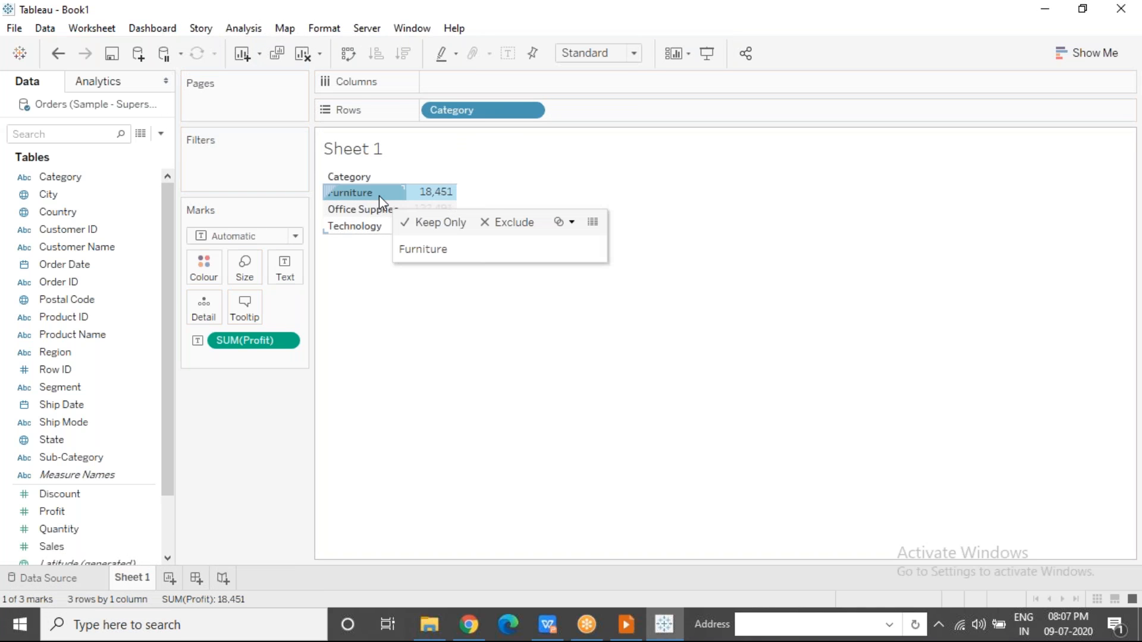
pyautogui.click(358, 209)
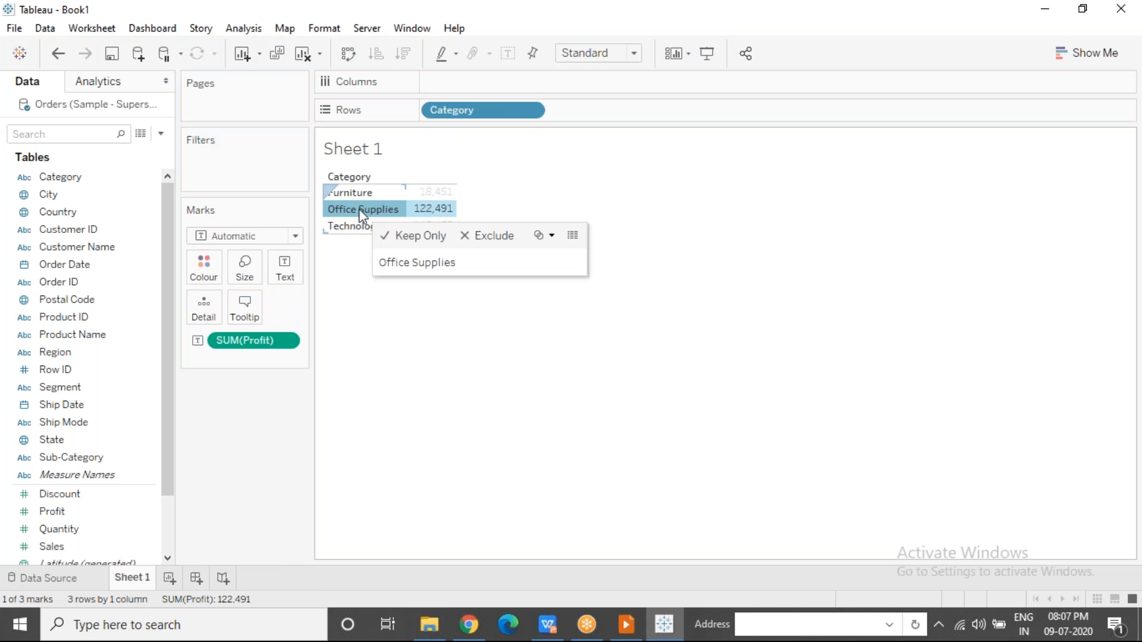
pyautogui.click(428, 195)
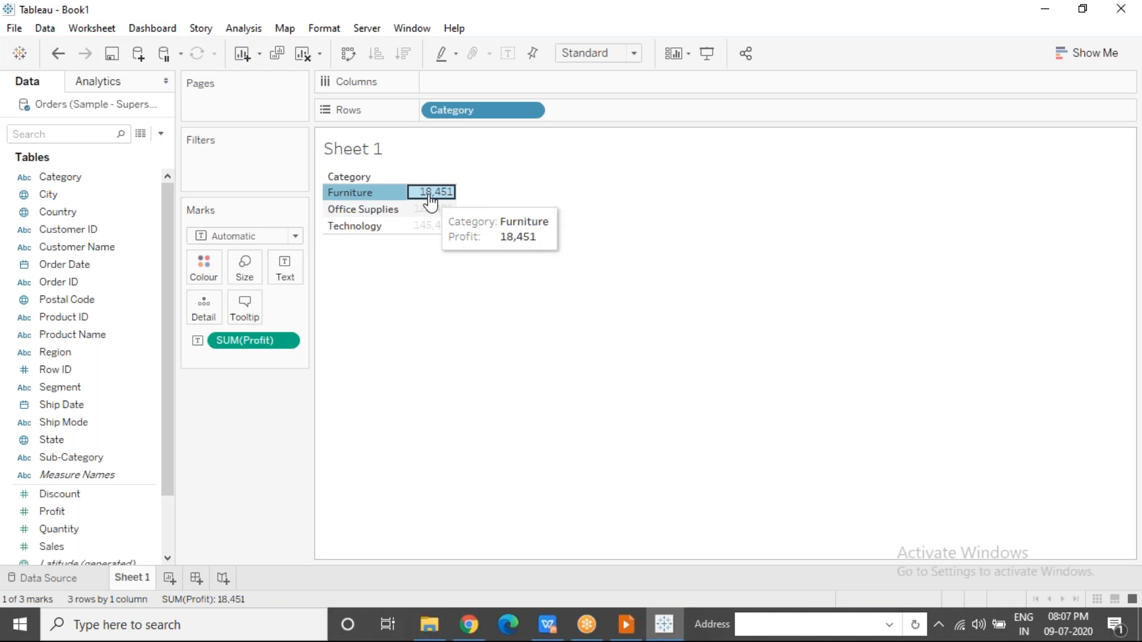
pyautogui.click(255, 341)
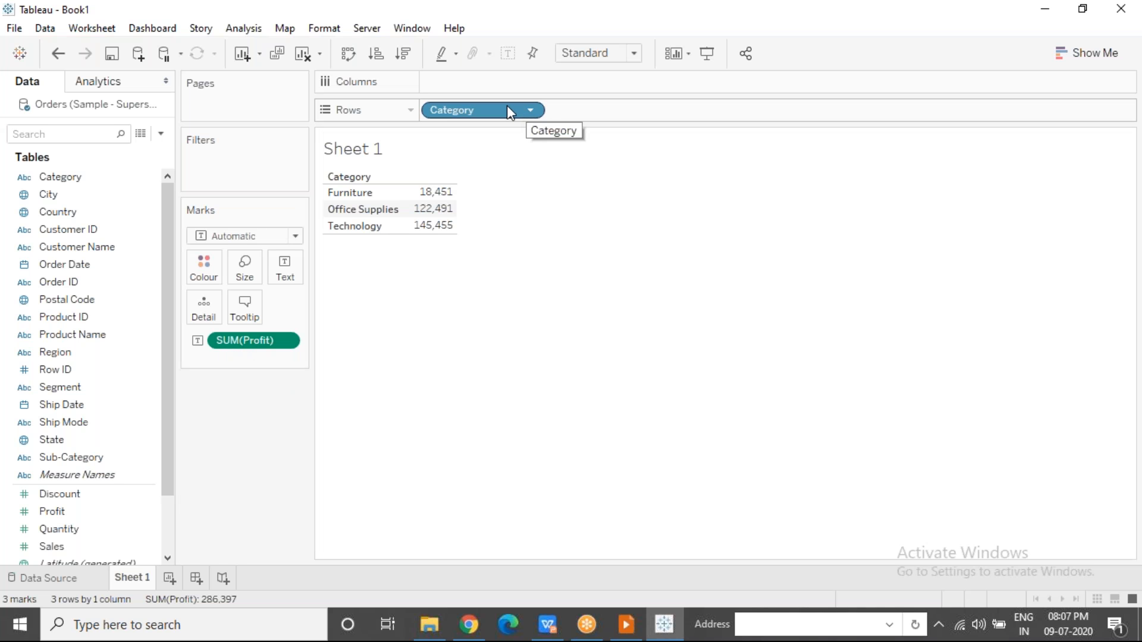
# Remove Category from the rows, put it back and inspect Furniture's profit value.
pyautogui.moveTo(507, 107); pyautogui.dragTo(553, 249)
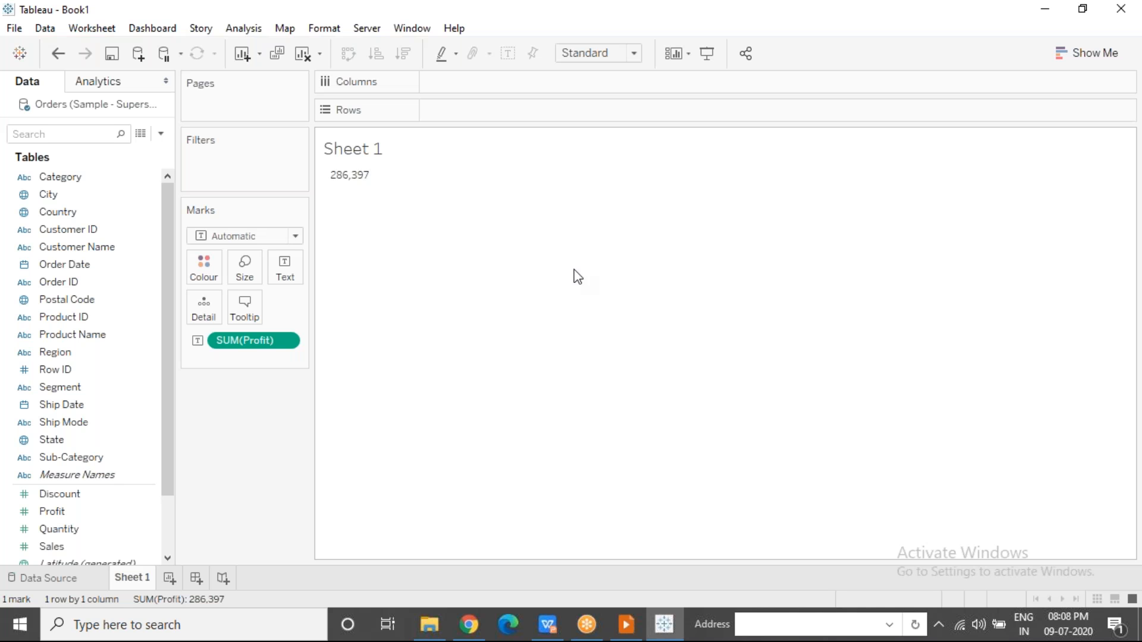
pyautogui.moveTo(106, 178); pyautogui.dragTo(505, 119)
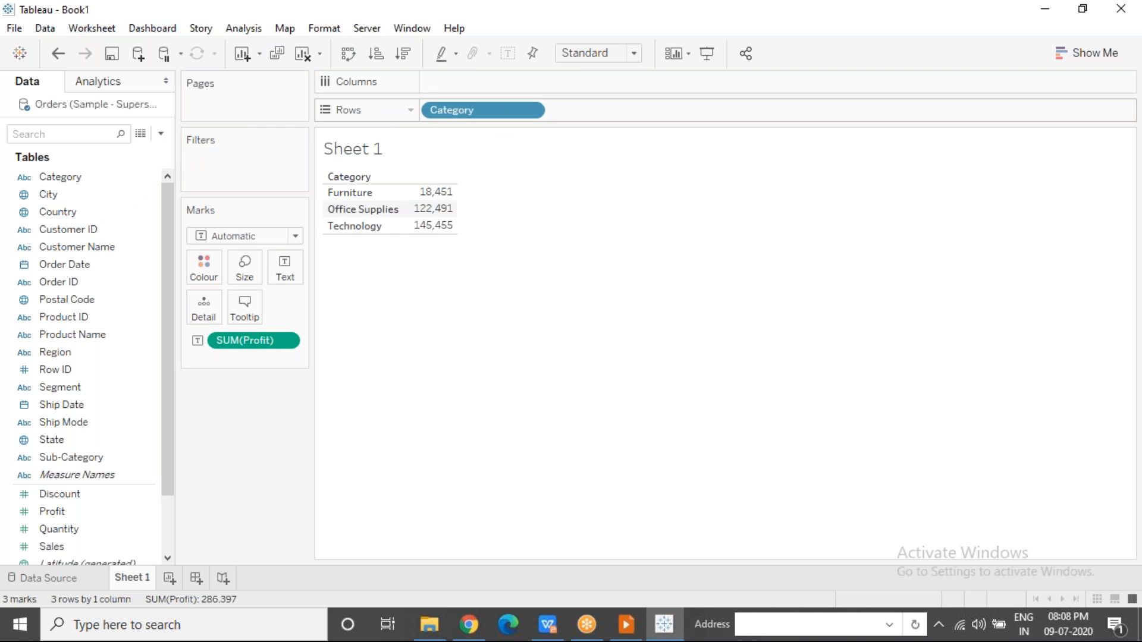
pyautogui.click(441, 194)
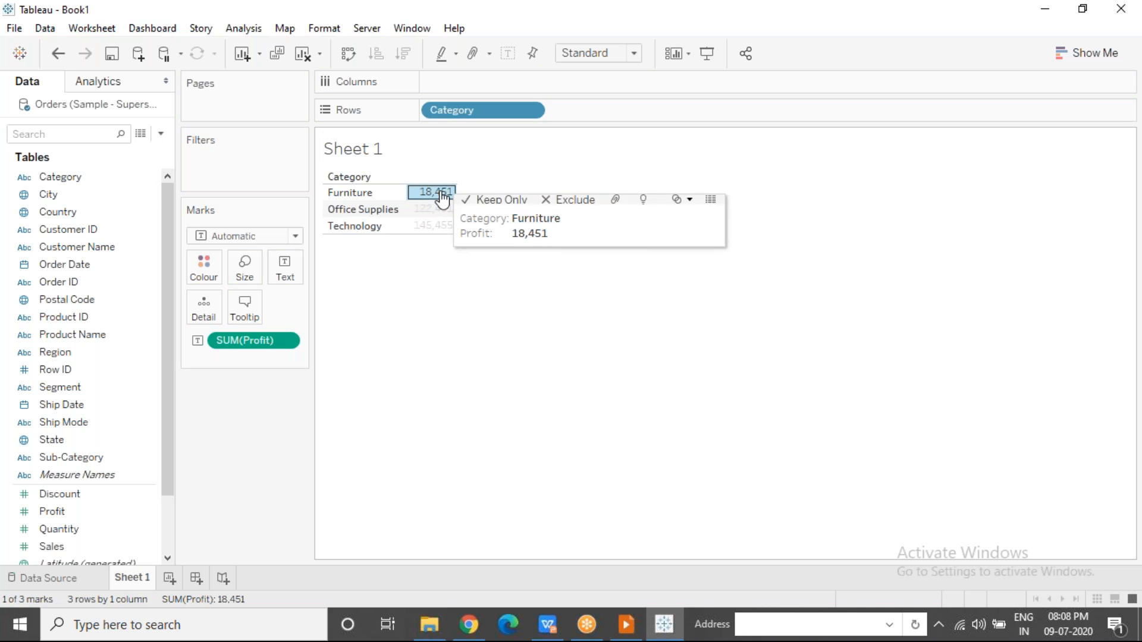
pyautogui.click(372, 194)
pyautogui.click(371, 399)
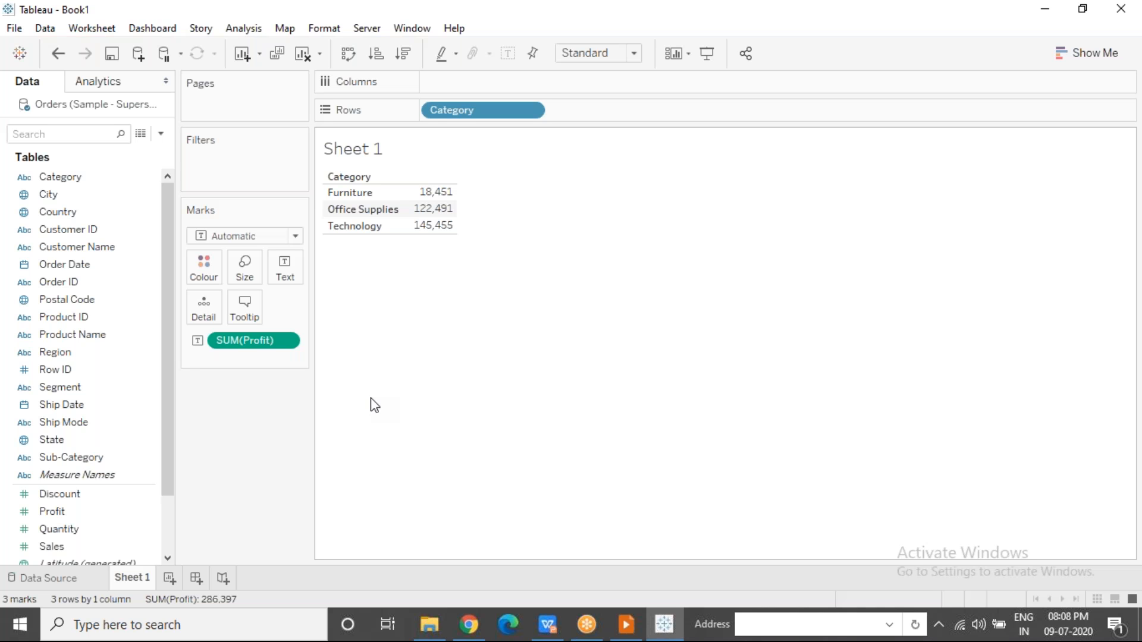
# Split the category profit table by Region across the columns.
pyautogui.click(67, 353)
pyautogui.moveTo(68, 356); pyautogui.dragTo(428, 82)
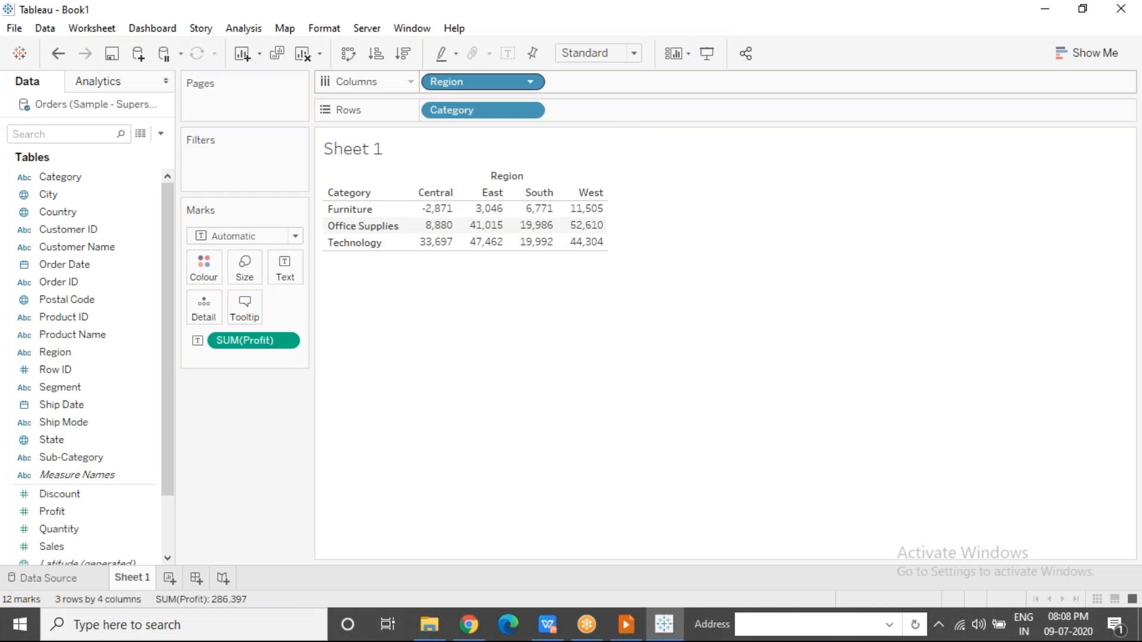
# Inspect the Central region's profit for each category and the expression behind the SUM(Profit) measure.
pyautogui.moveTo(479, 224)
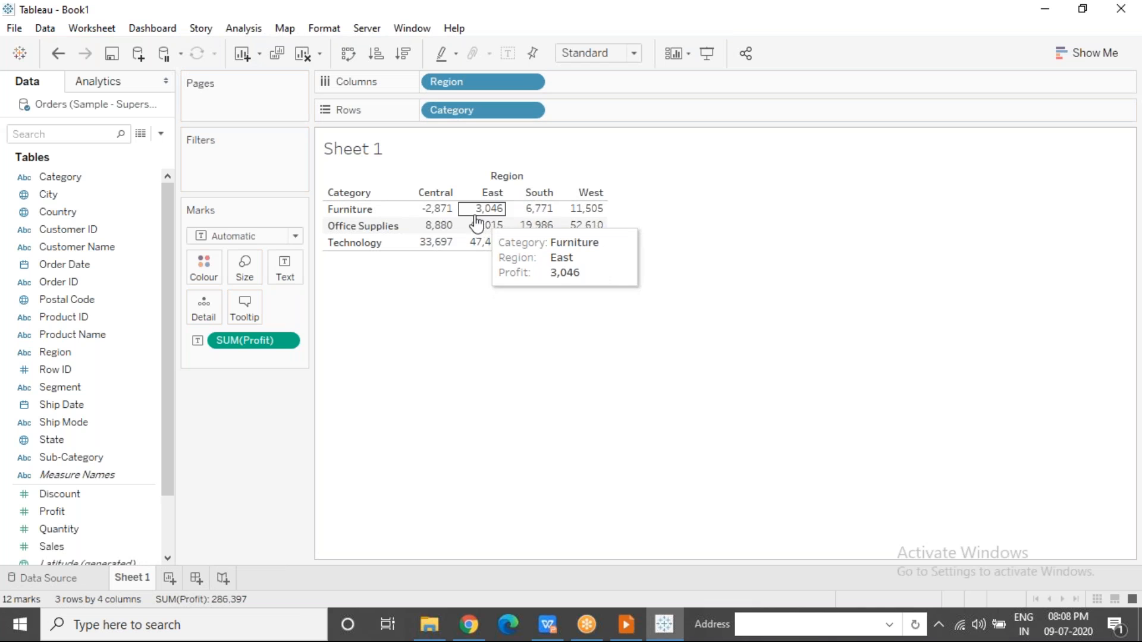
pyautogui.click(433, 216)
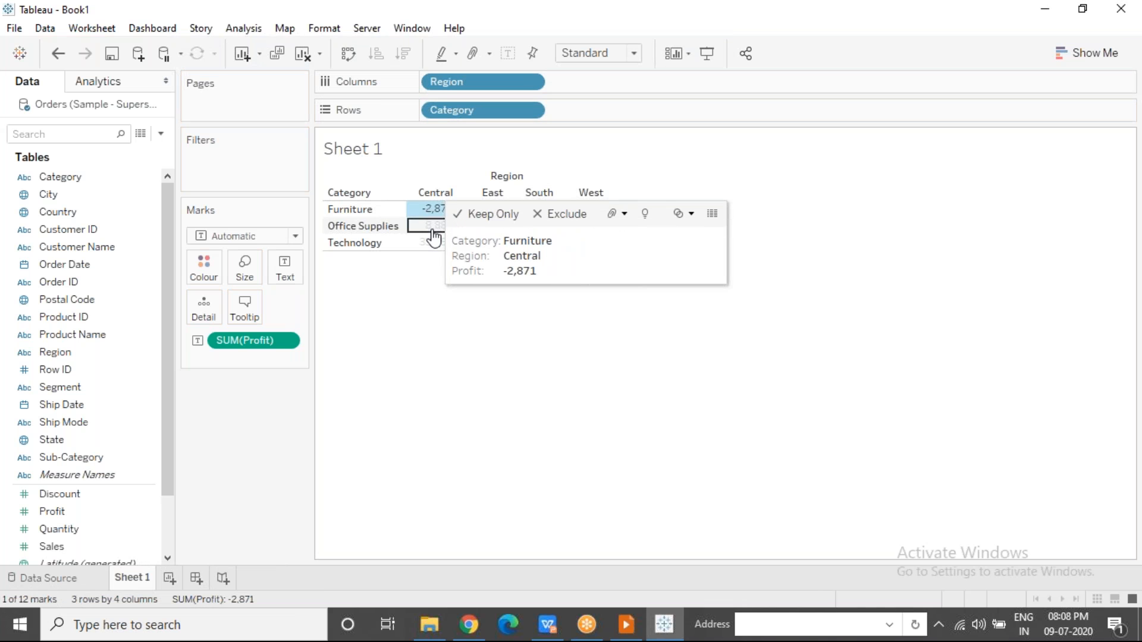
pyautogui.click(433, 230)
pyautogui.click(433, 243)
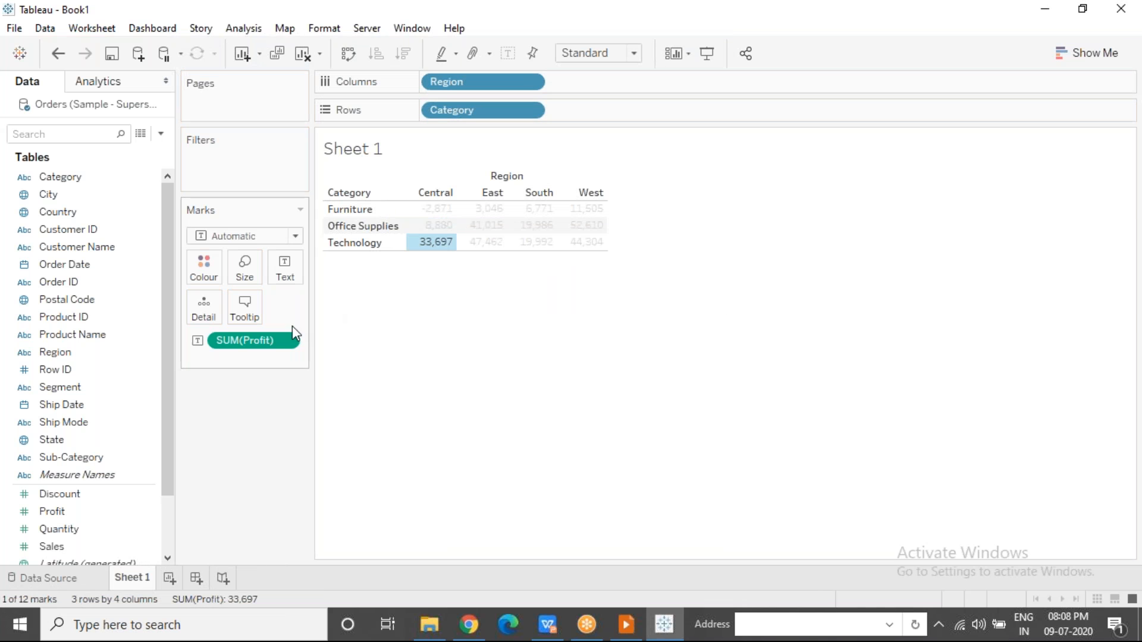
pyautogui.doubleClick(259, 341)
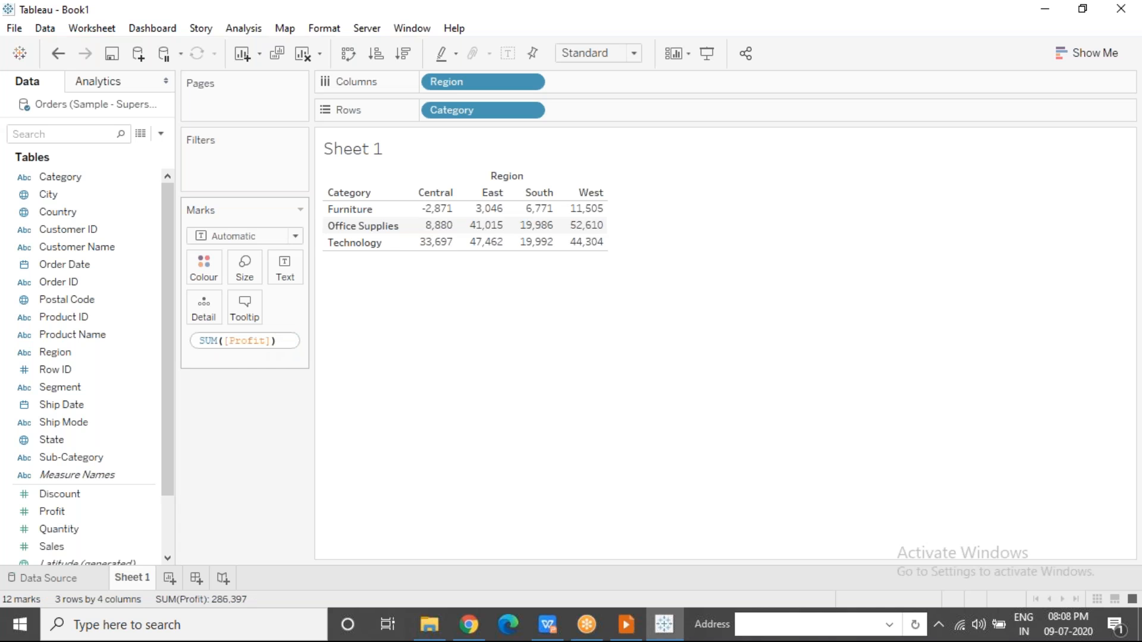
pyautogui.click(379, 344)
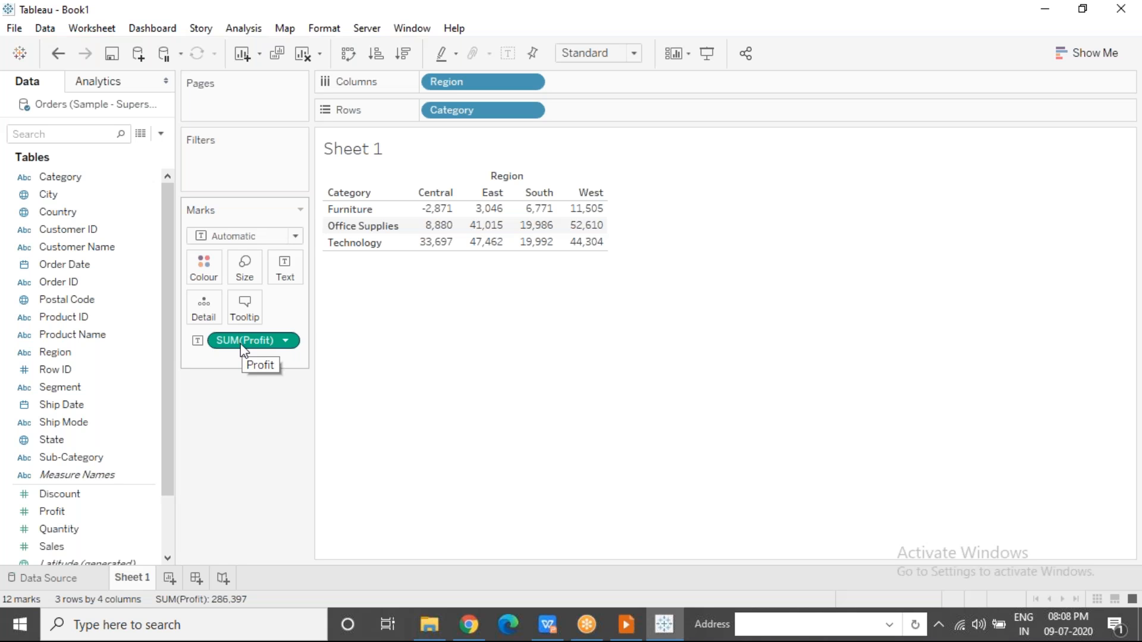
# Add a new worksheet and create a calculated field named Profit Ratio with the formula SUM([Profit])/SUM([Sales]).
pyautogui.click(171, 576)
pyautogui.click(243, 29)
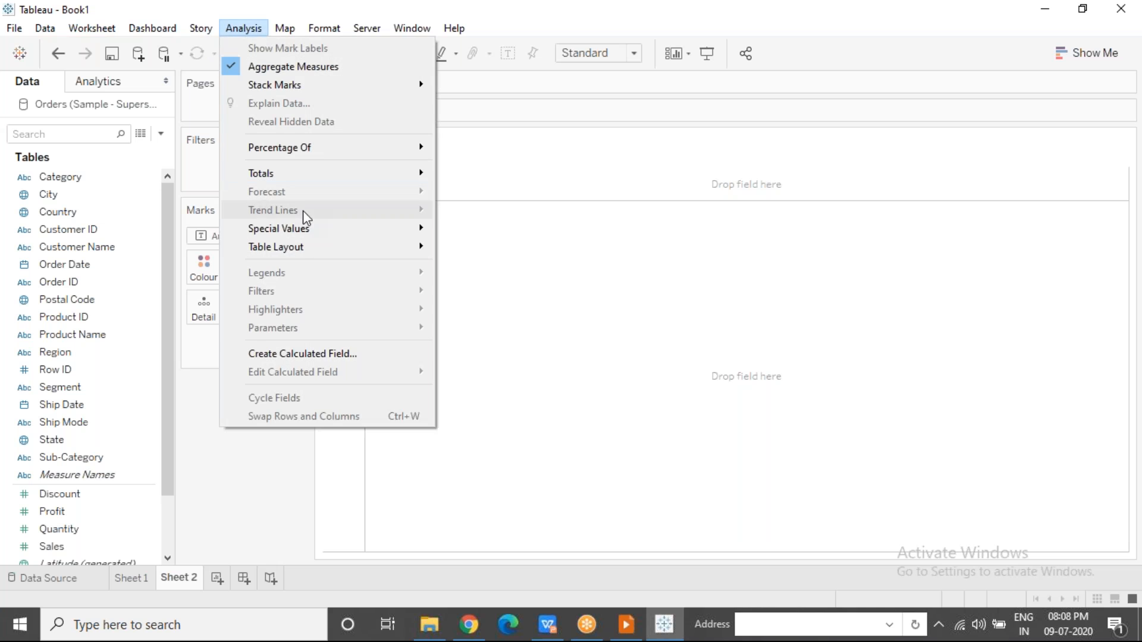
pyautogui.click(319, 353)
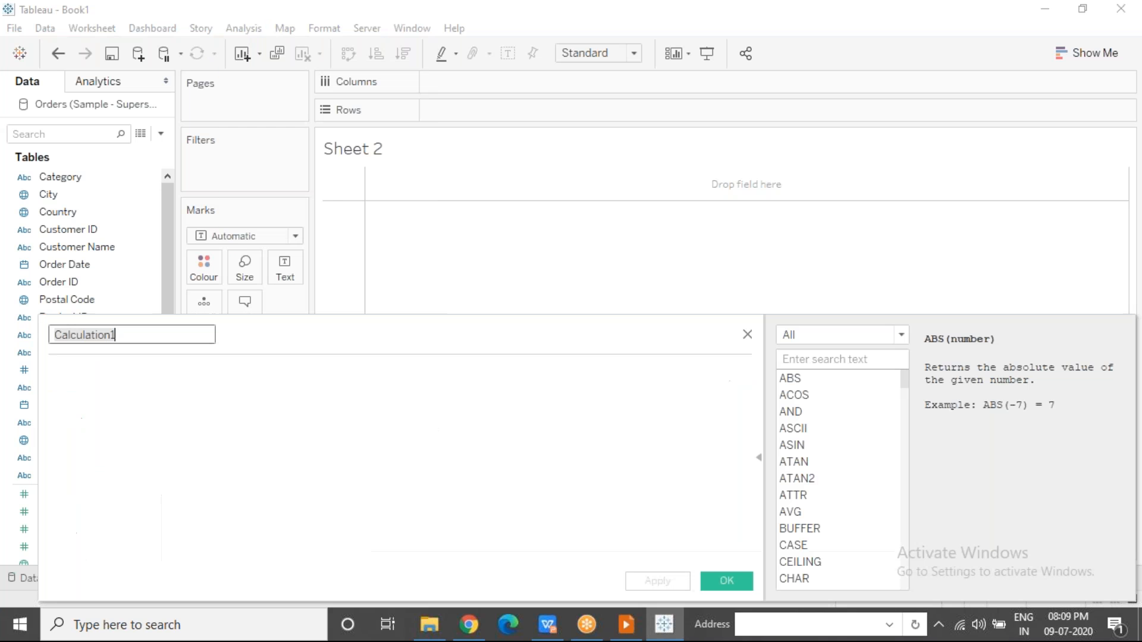
pyautogui.write('Profit Ratio')
pyautogui.press('Tab')
pyautogui.write('sum(pro')
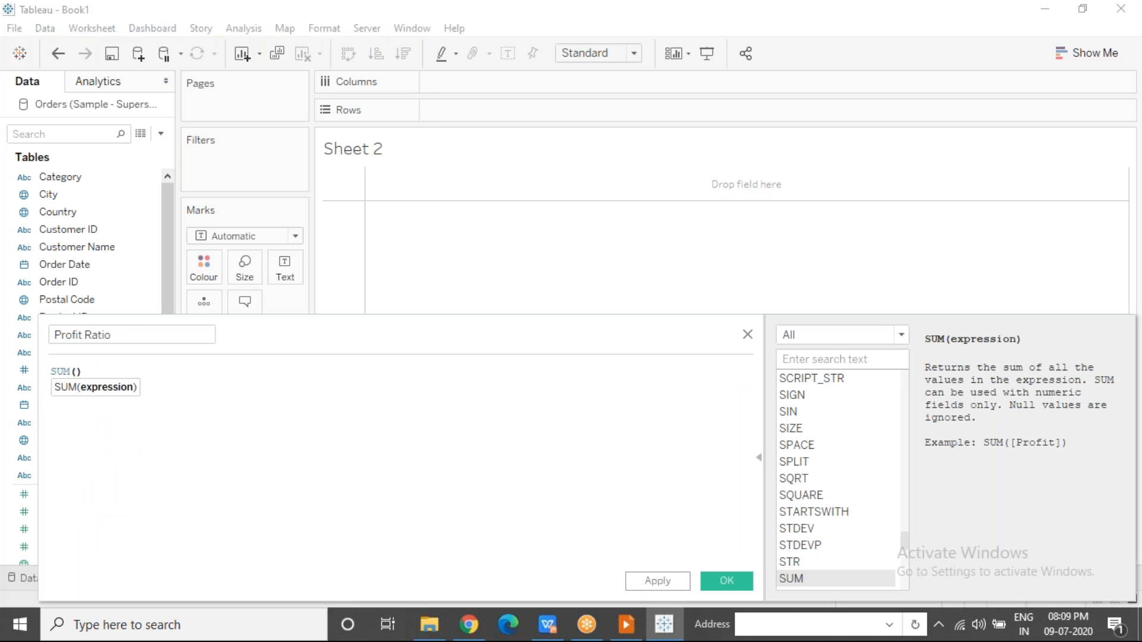
pyautogui.press('Down')
pyautogui.press('Down')
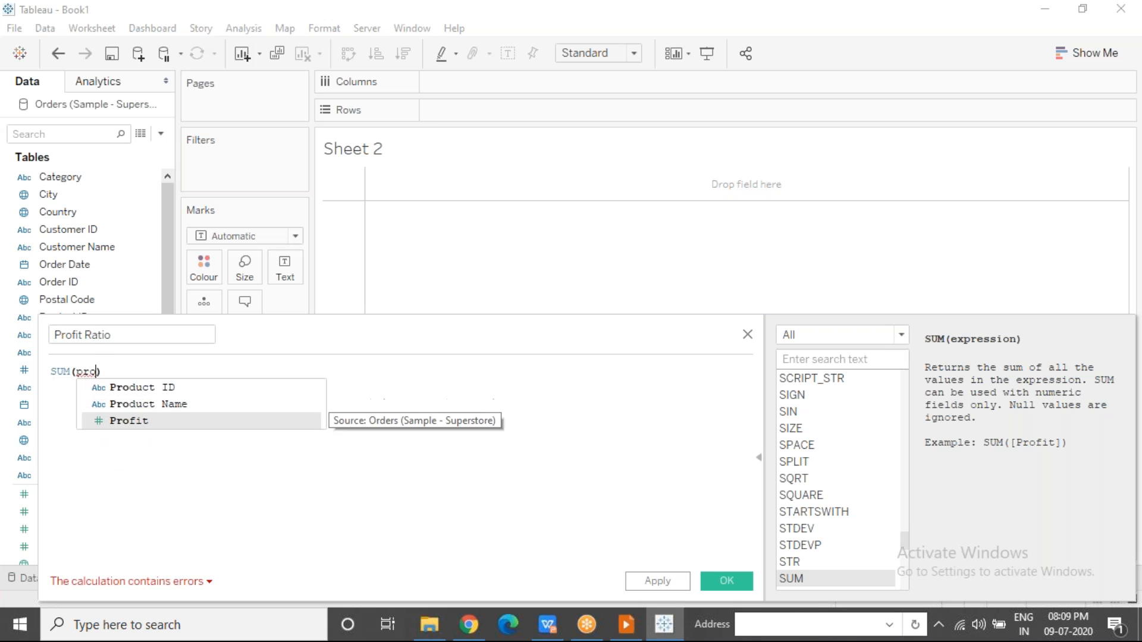
pyautogui.press('Return')
pyautogui.write('/sum(sa')
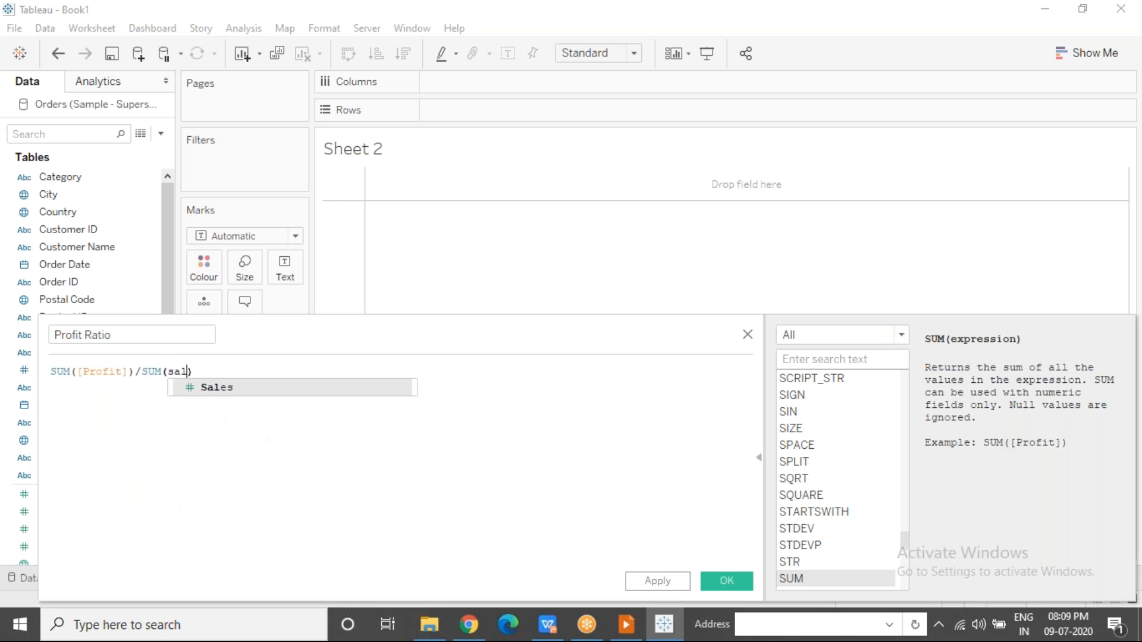
pyautogui.press('Return')
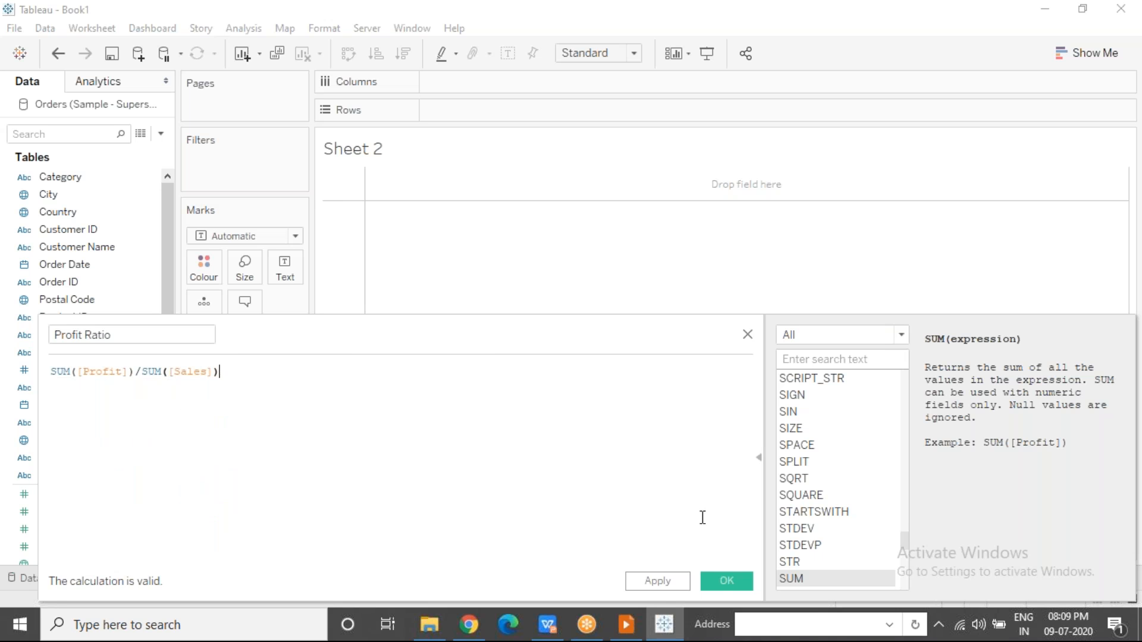
pyautogui.click(724, 580)
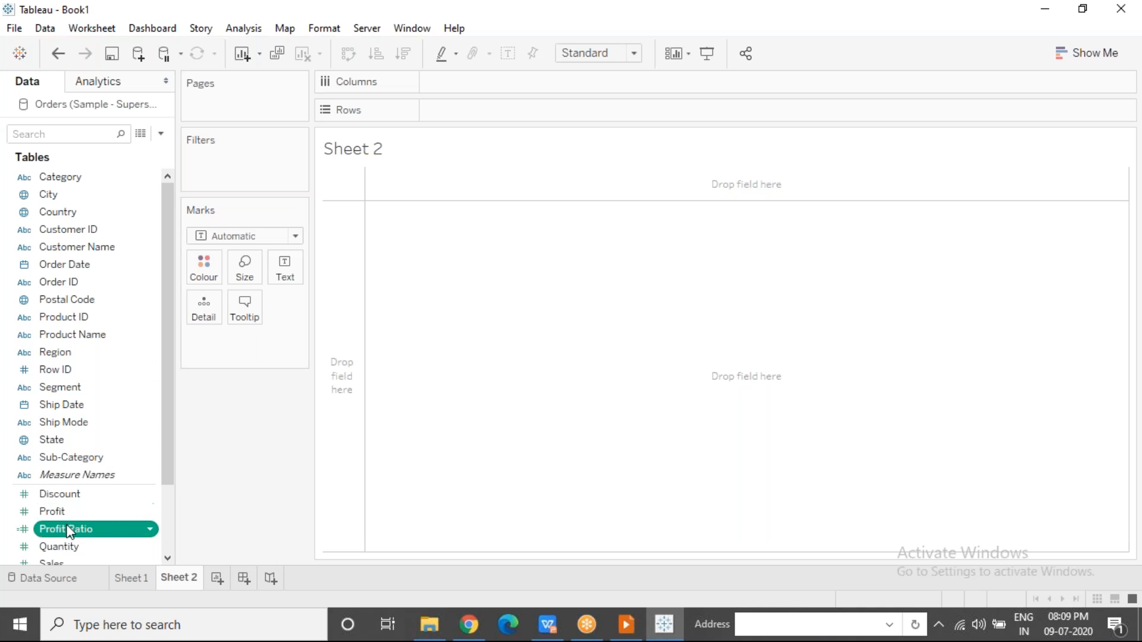
# Show Profit Ratio as a text mark on Sheet 2, broken down by Region across the columns.
pyautogui.moveTo(71, 528); pyautogui.dragTo(285, 269)
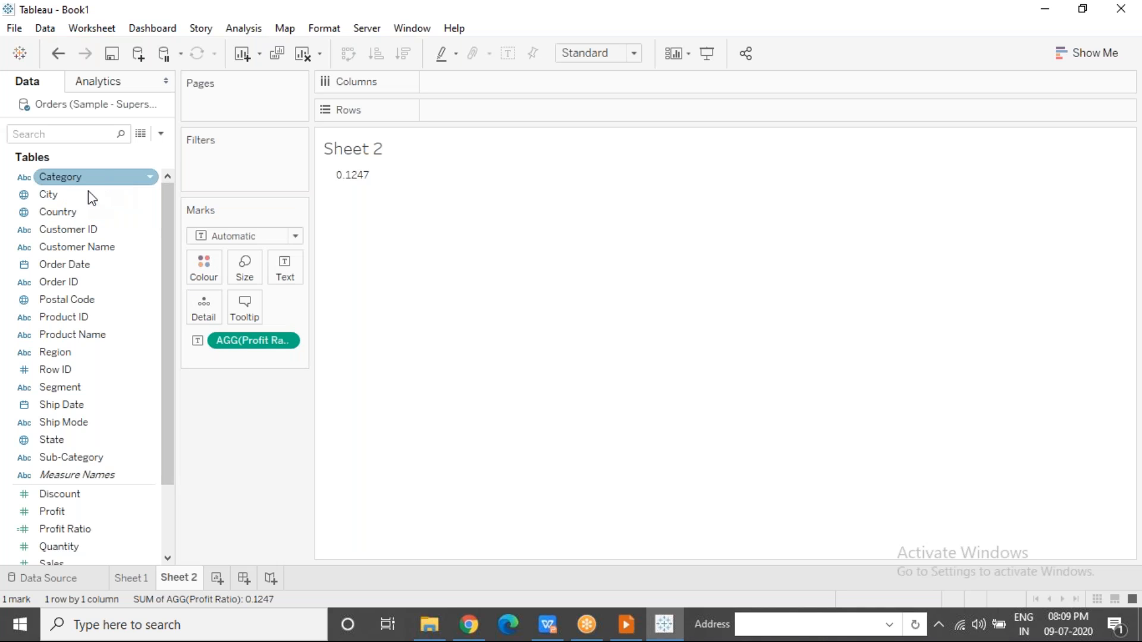
pyautogui.moveTo(66, 353); pyautogui.dragTo(476, 82)
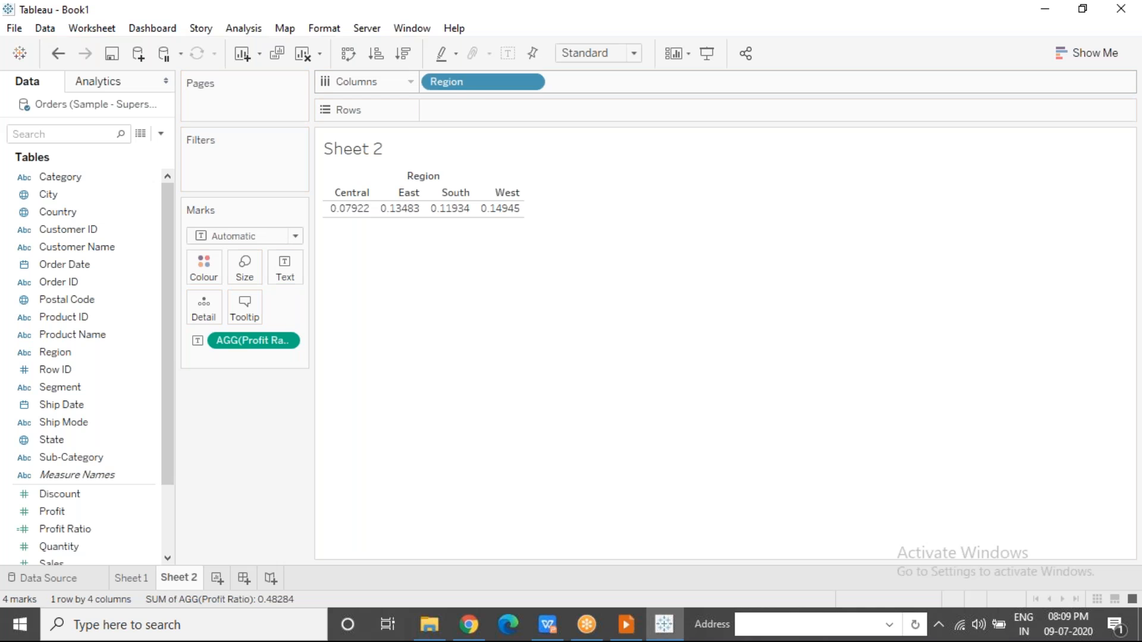
pyautogui.moveTo(348, 216)
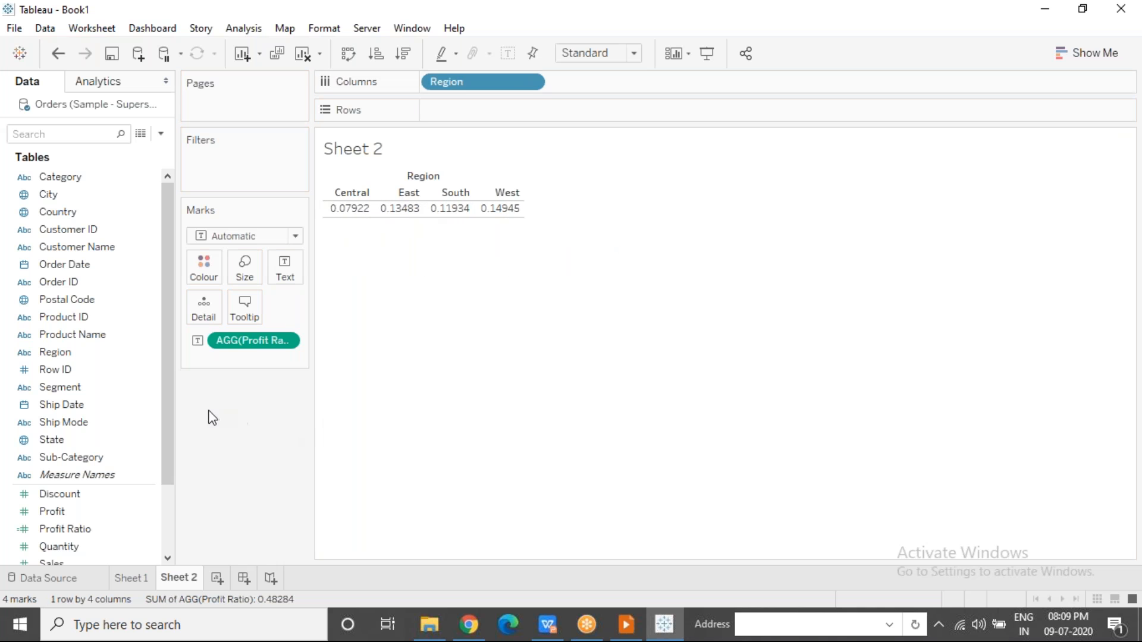
# Add the Profit and Sales measures to the regional table alongside Profit Ratio.
pyautogui.moveTo(76, 512); pyautogui.dragTo(398, 207)
pyautogui.moveTo(67, 569); pyautogui.dragTo(426, 216)
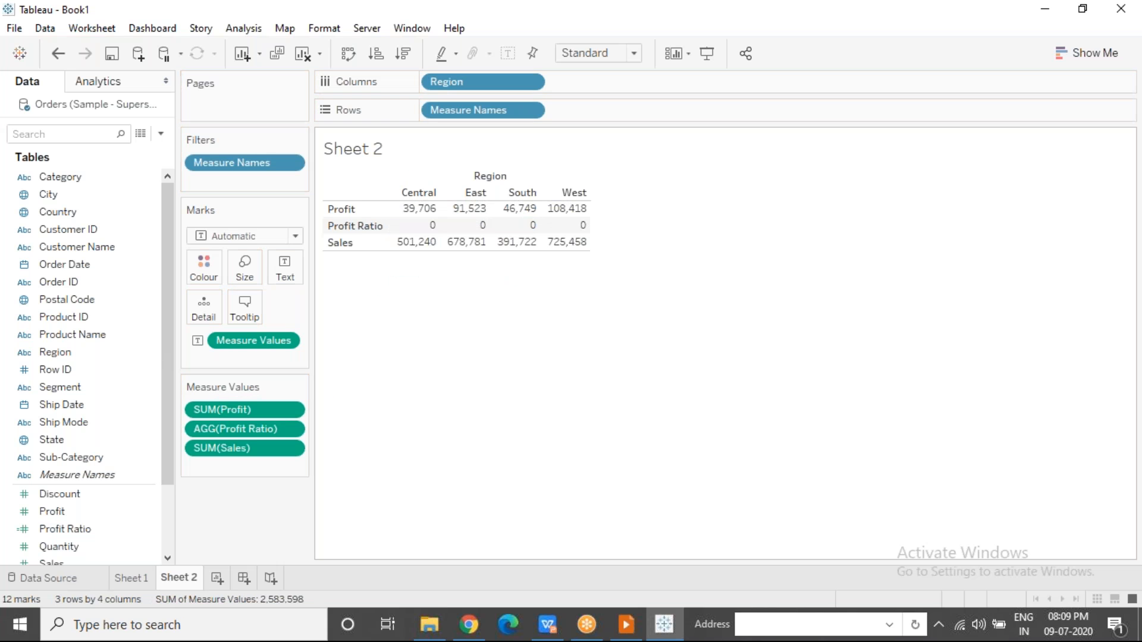
# Format the Profit Ratio values as Number (Custom) with two decimal places.
pyautogui.rightClick(427, 230)
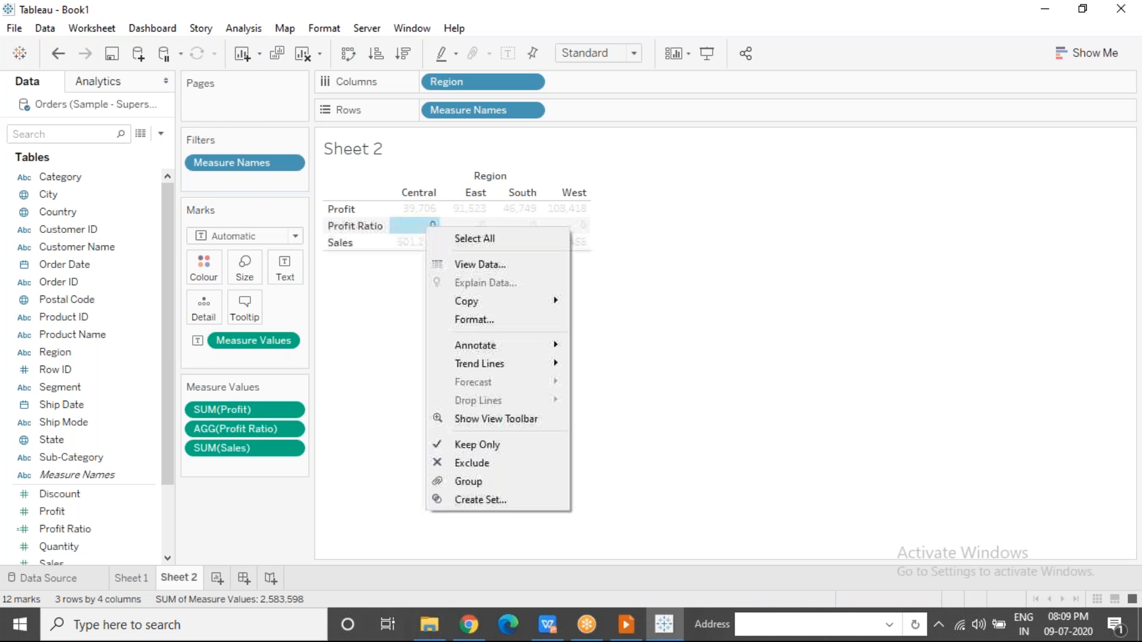
pyautogui.click(487, 321)
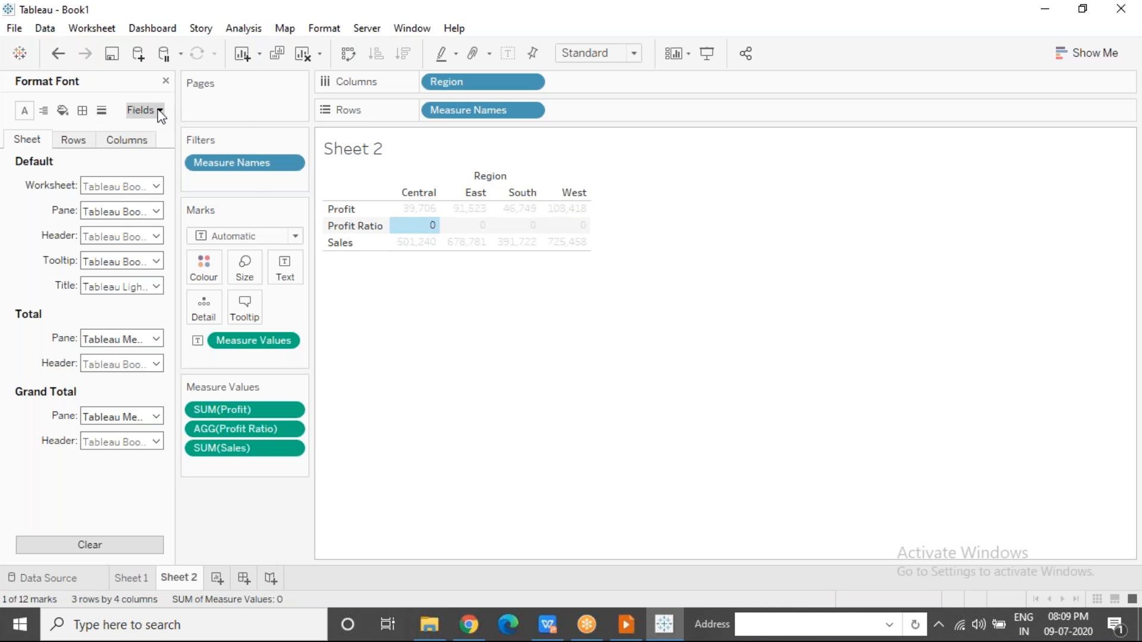
pyautogui.click(161, 111)
pyautogui.click(177, 224)
pyautogui.click(156, 185)
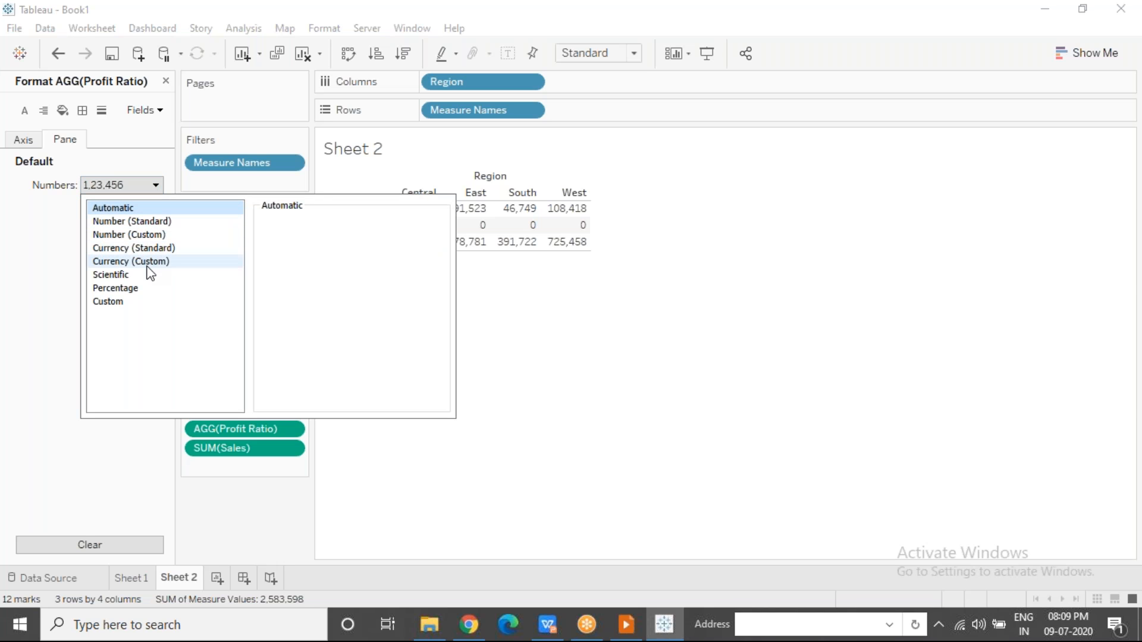
pyautogui.click(143, 221)
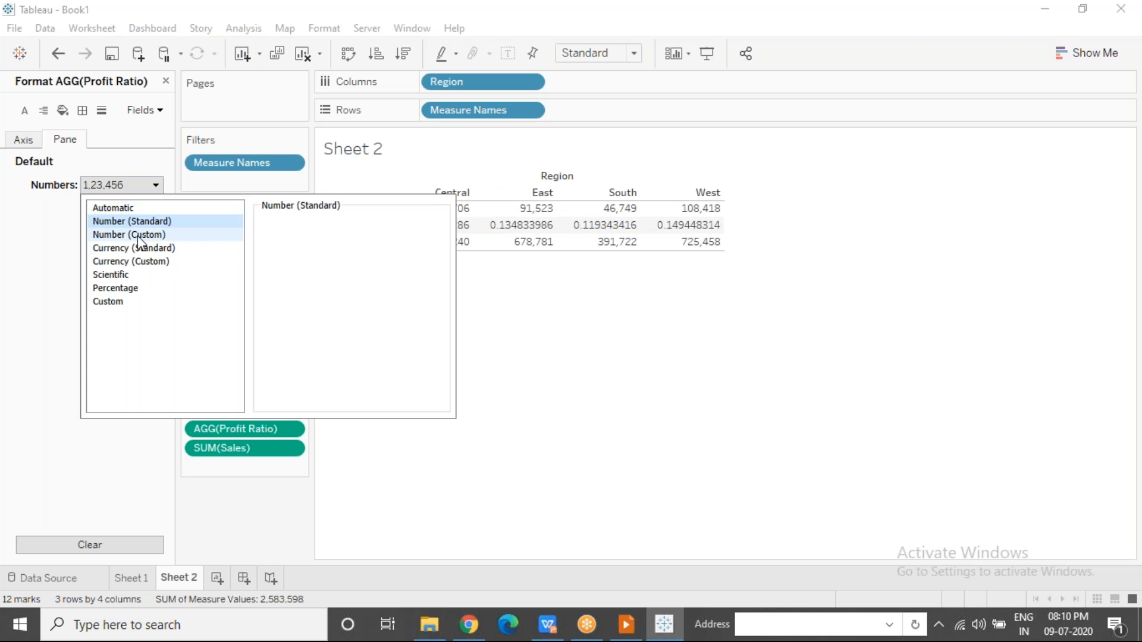
pyautogui.click(138, 235)
pyautogui.click(543, 359)
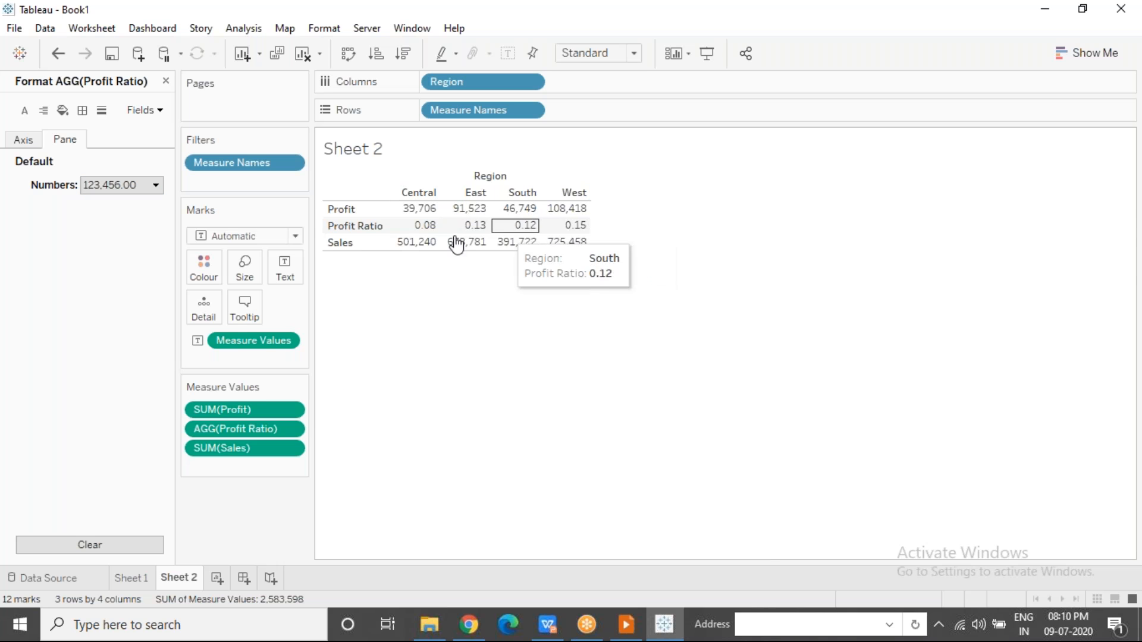
# Close the number formatting and compare the Central region's Profit, Sales and Profit Ratio values in the table.
pyautogui.click(167, 82)
pyautogui.click(418, 209)
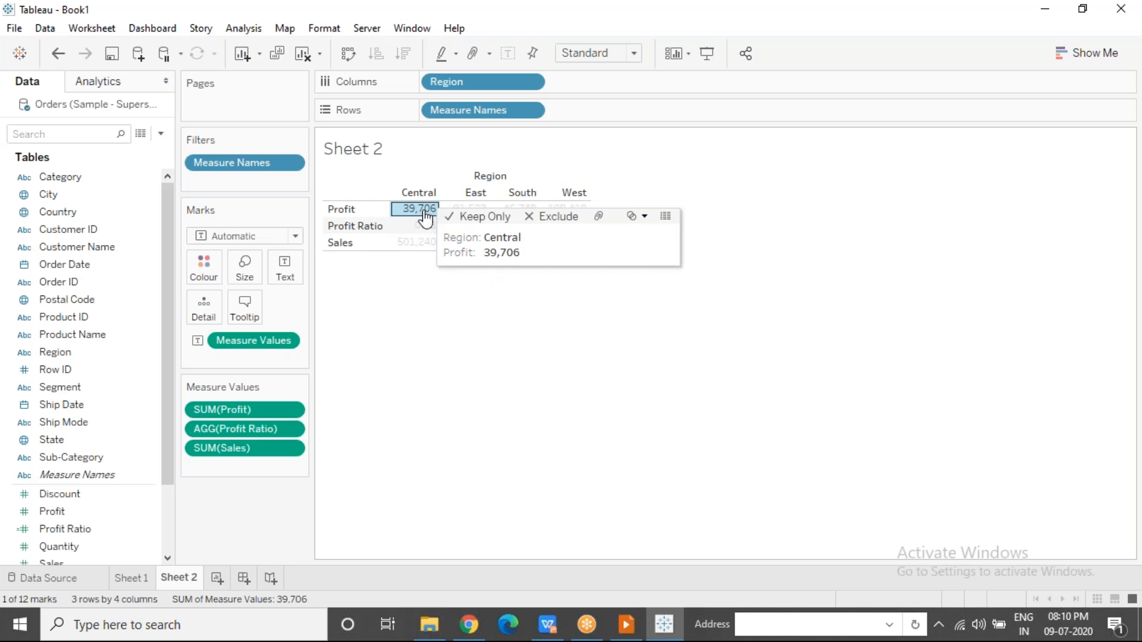
pyautogui.keyDown('ctrl'); pyautogui.click(410, 244); pyautogui.keyUp('ctrl')
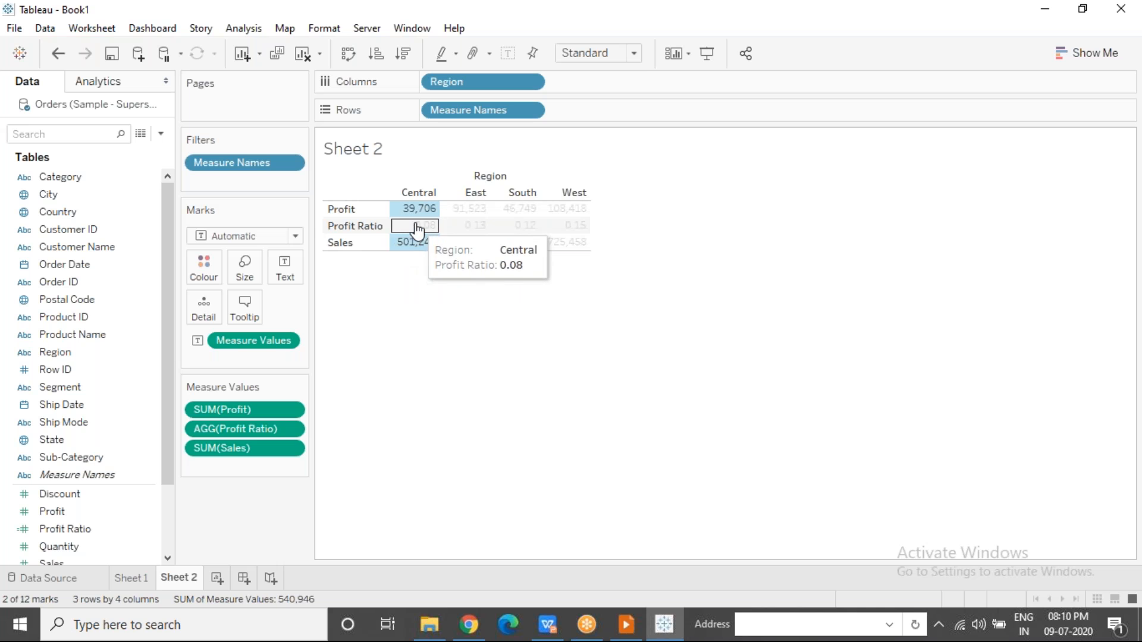
pyautogui.keyDown('ctrl'); pyautogui.click(416, 226); pyautogui.keyUp('ctrl')
pyautogui.click(433, 384)
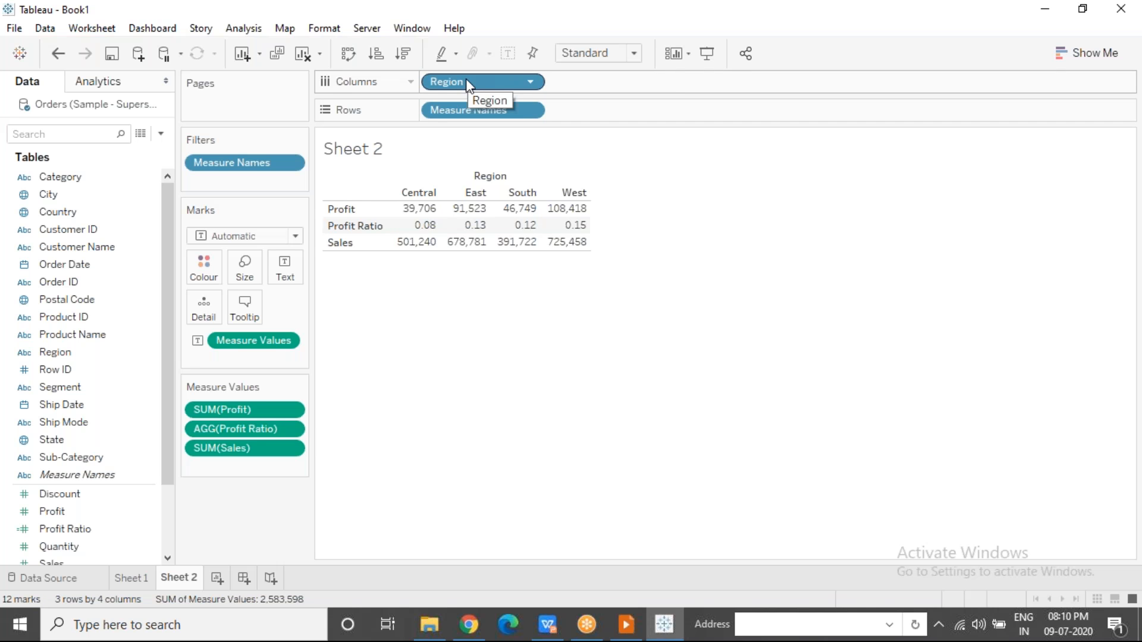
pyautogui.moveTo(421, 235)
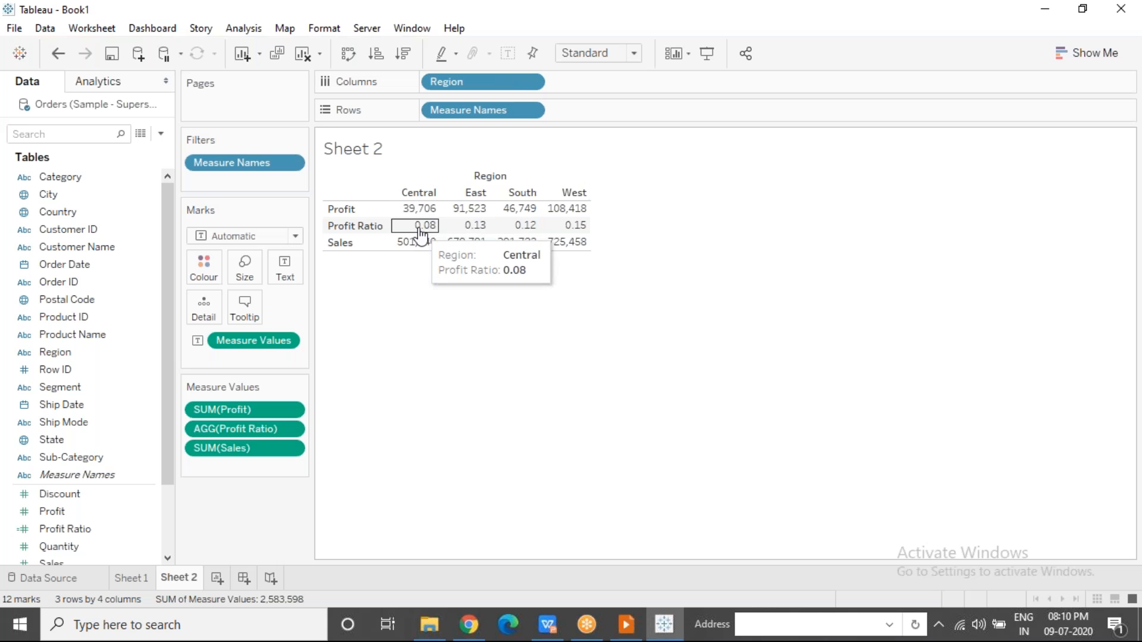
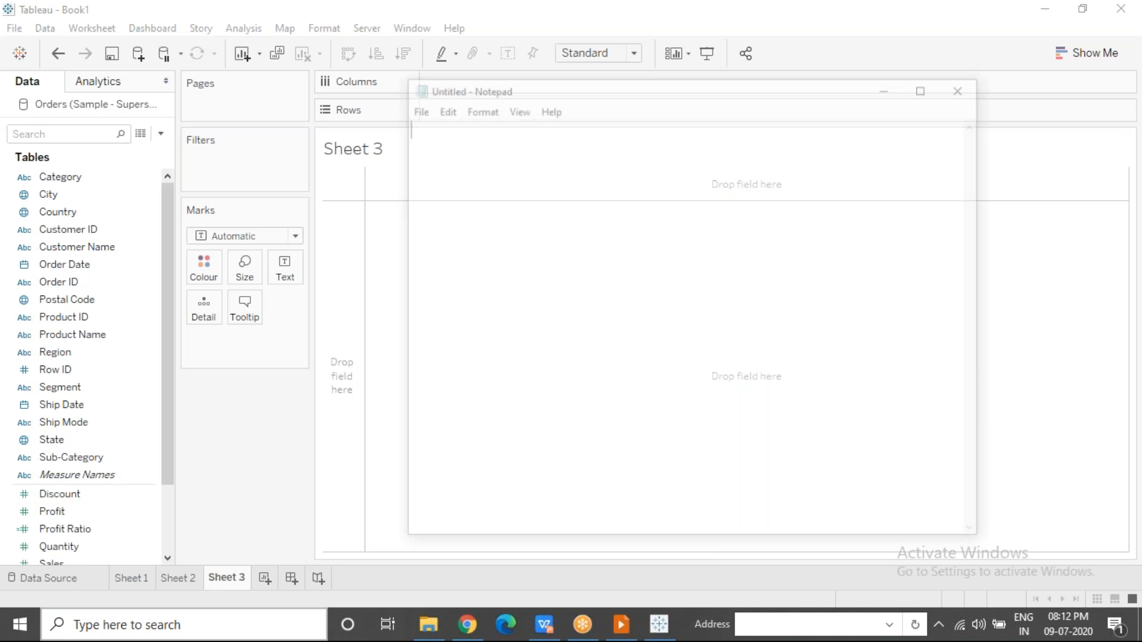
# Write the note "Fixed : Specified Dimensions" in Notepad, highlight the definition, and return to Tableau.
pyautogui.write('Fix')
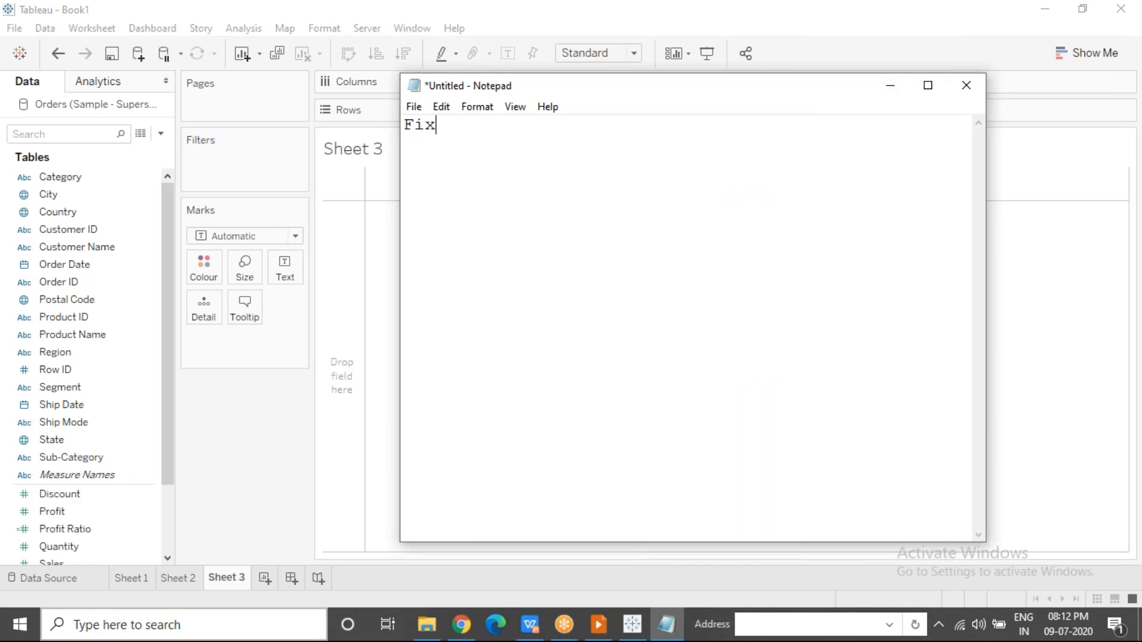
pyautogui.write('ed :')
pyautogui.write('Specified D')
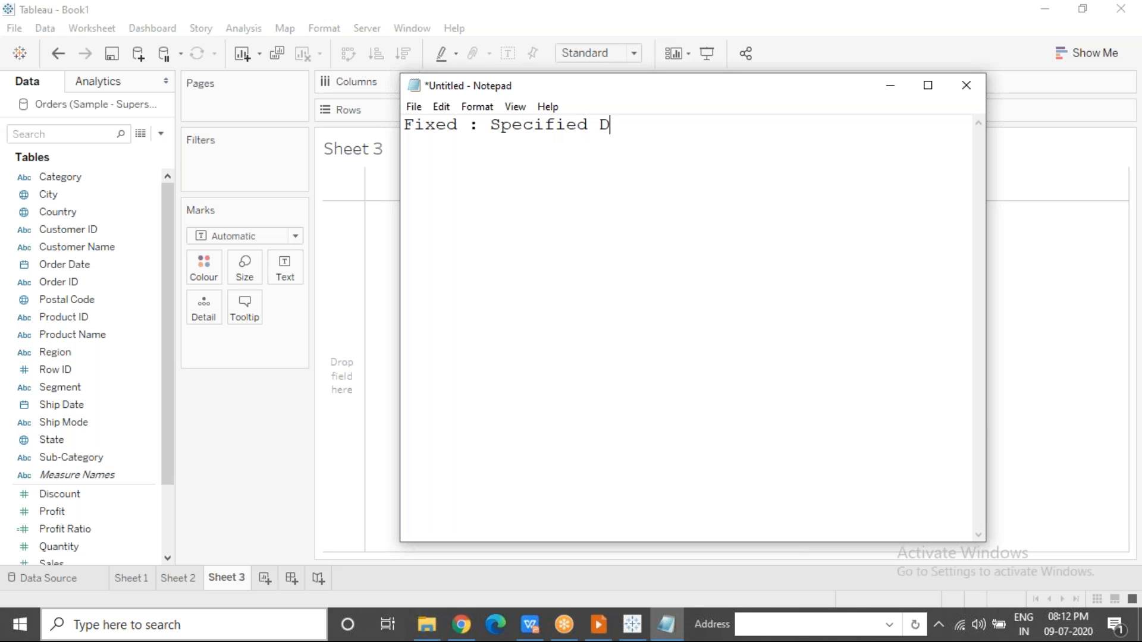
pyautogui.write('imensions')
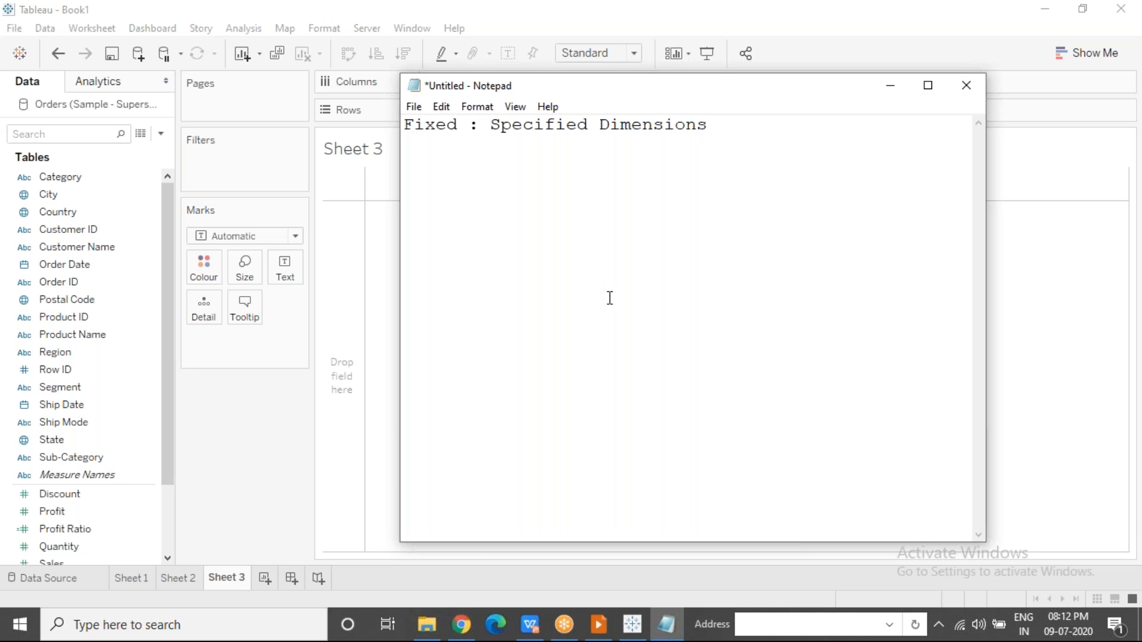
pyautogui.moveTo(490, 124); pyautogui.dragTo(713, 125)
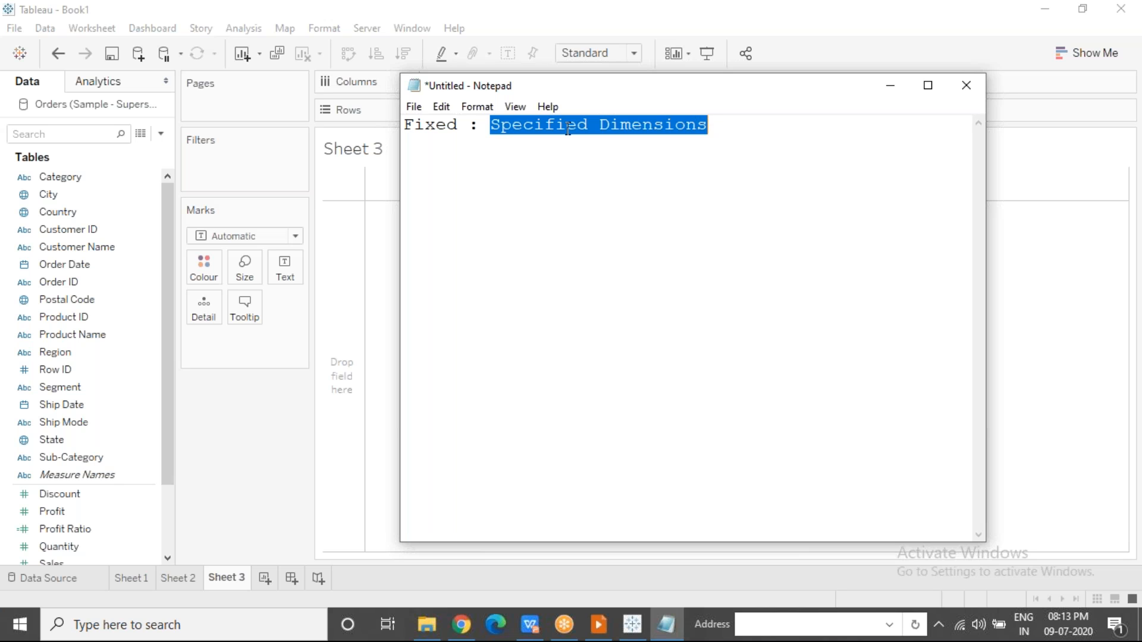
pyautogui.moveTo(490, 125); pyautogui.dragTo(714, 125)
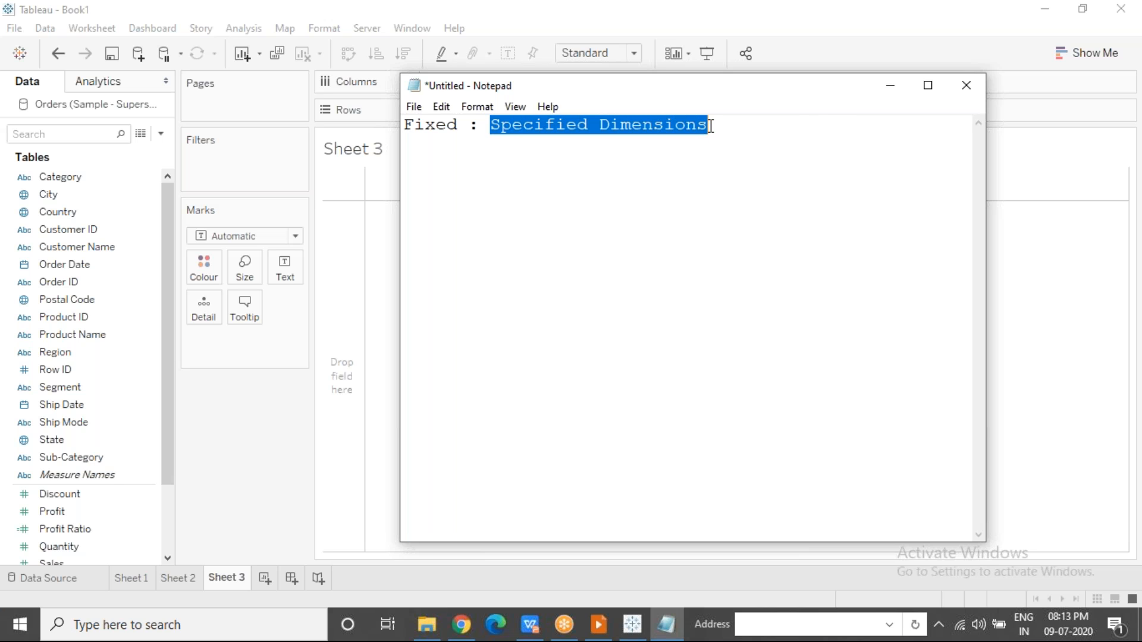
pyautogui.click(889, 91)
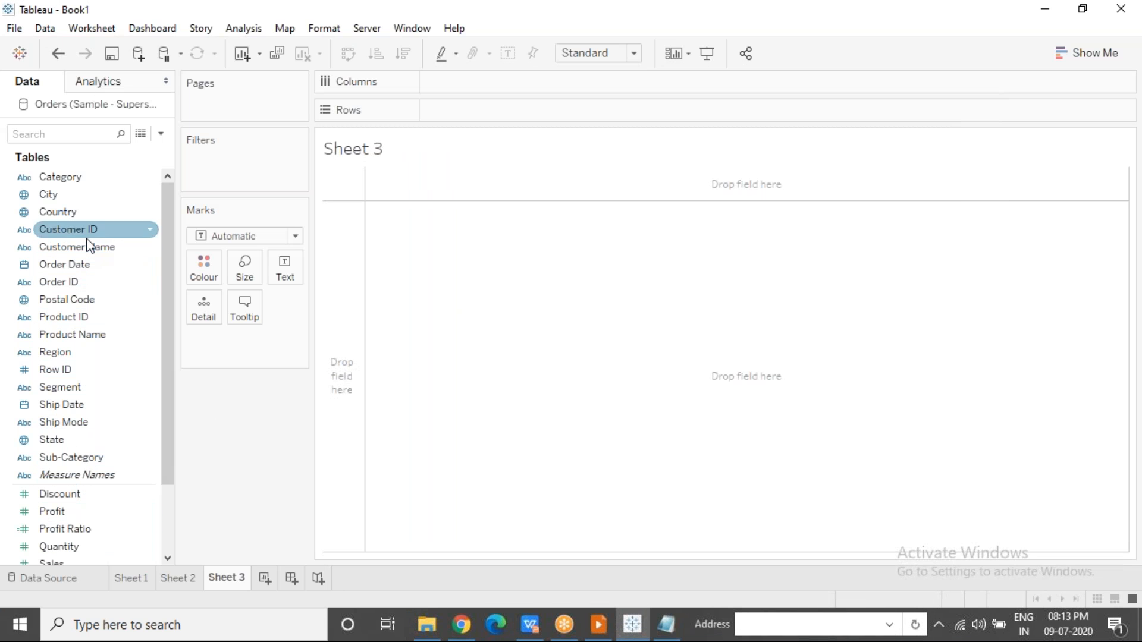
# Build a text table of total Sales on Sheet 3 with Region in the rows.
pyautogui.moveTo(69, 357); pyautogui.dragTo(453, 107)
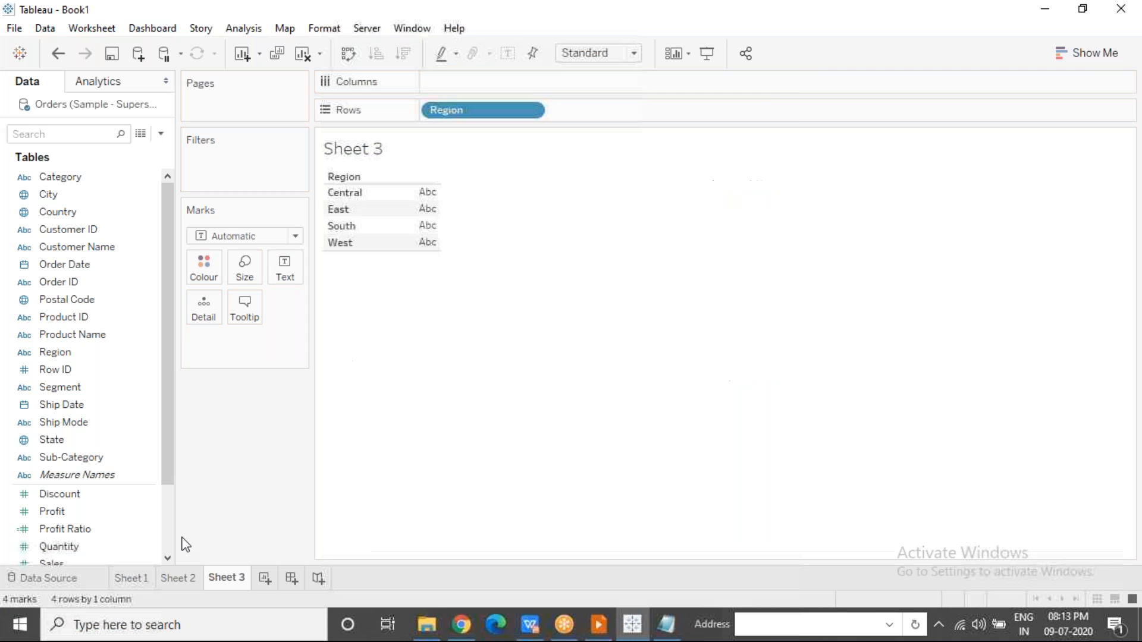
pyautogui.moveTo(69, 560); pyautogui.dragTo(285, 267)
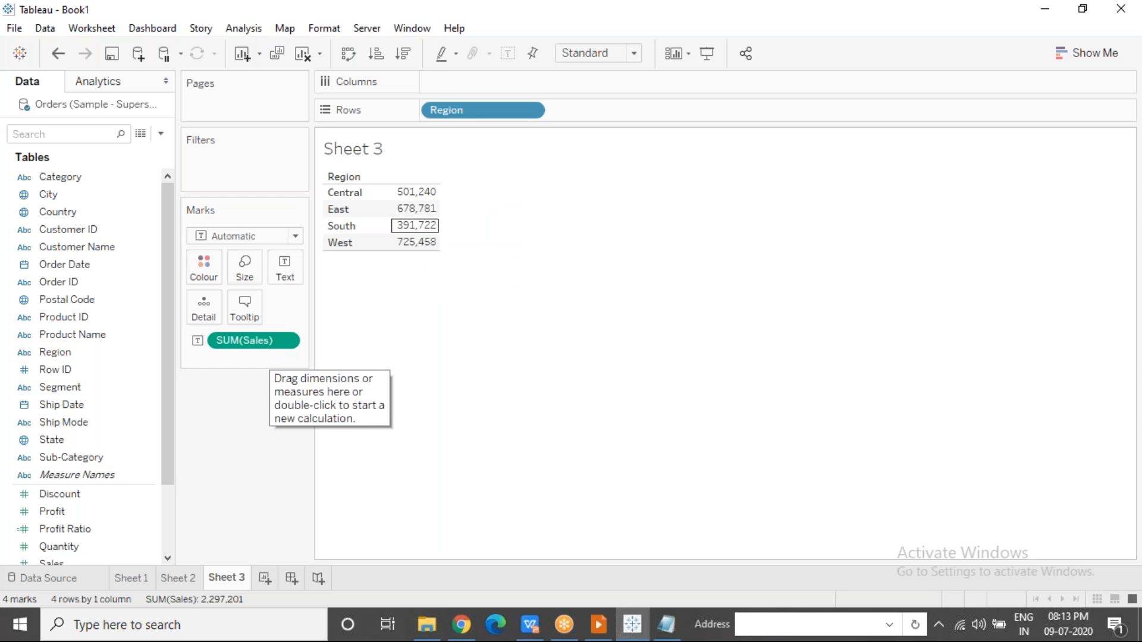
pyautogui.moveTo(415, 198)
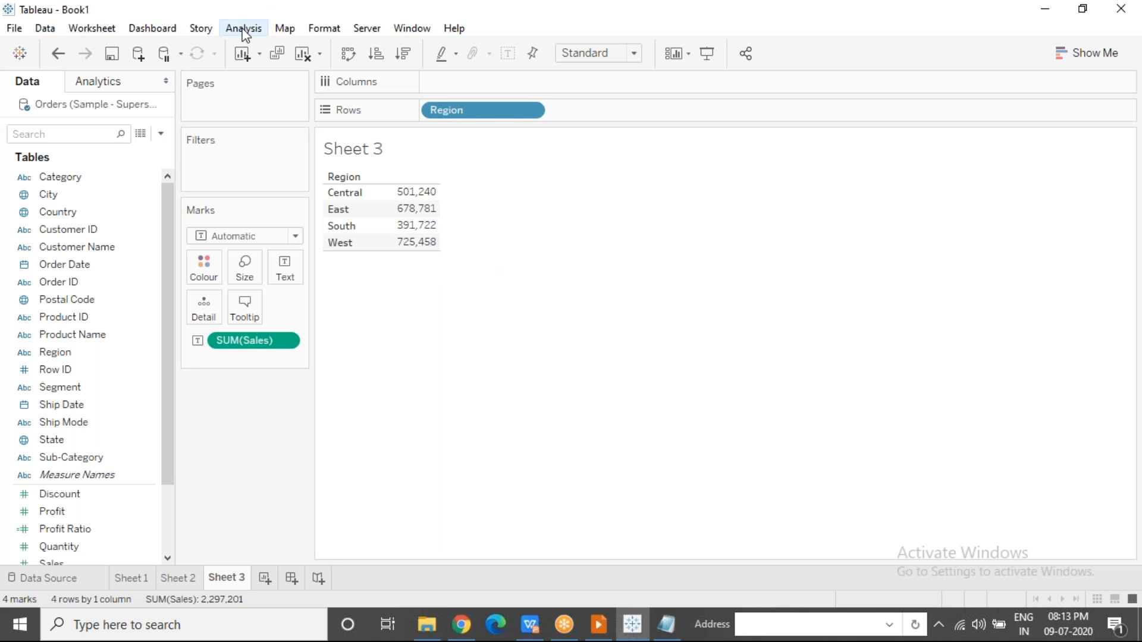
# Try breaking the regional Sales table down by State and City, and remove both fields again.
pyautogui.moveTo(59, 444); pyautogui.dragTo(613, 111)
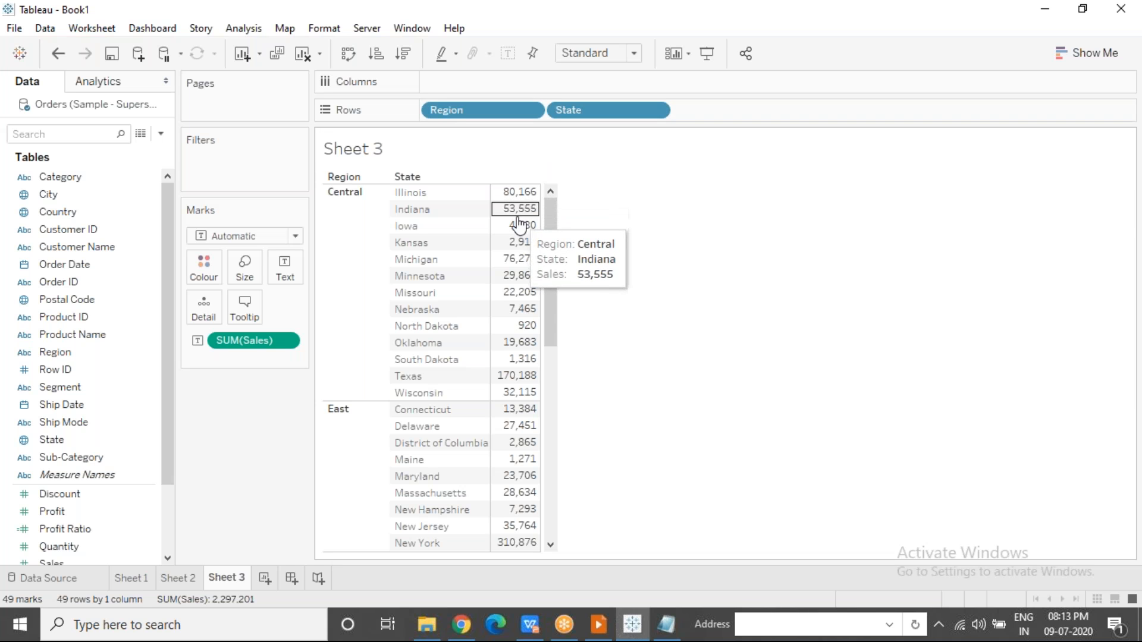
pyautogui.moveTo(71, 194); pyautogui.dragTo(724, 109)
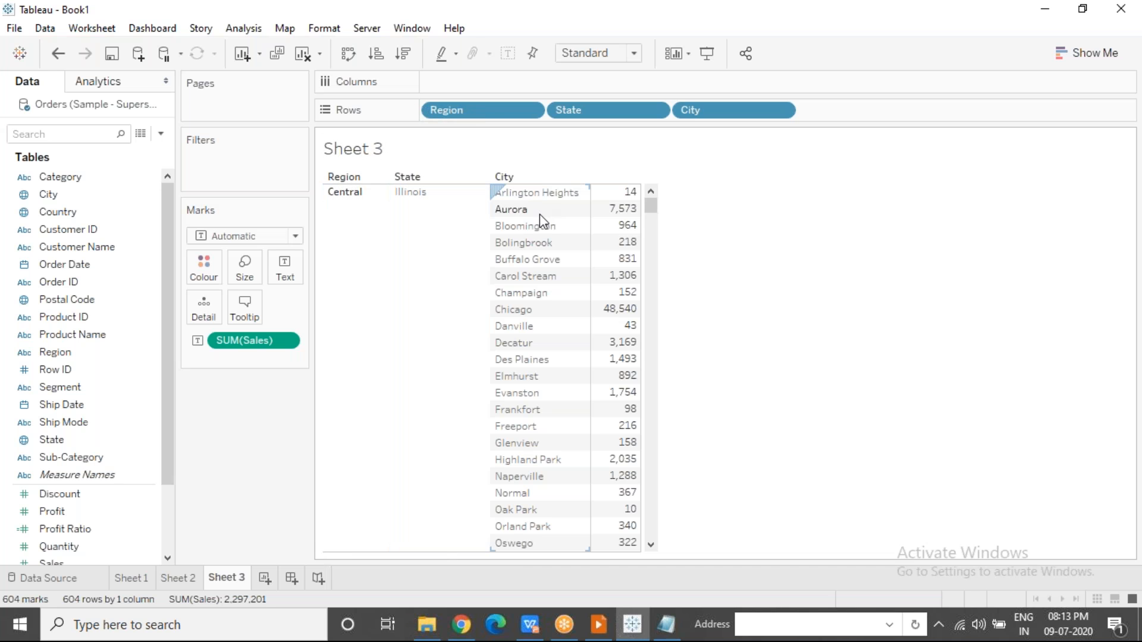
pyautogui.moveTo(613, 195)
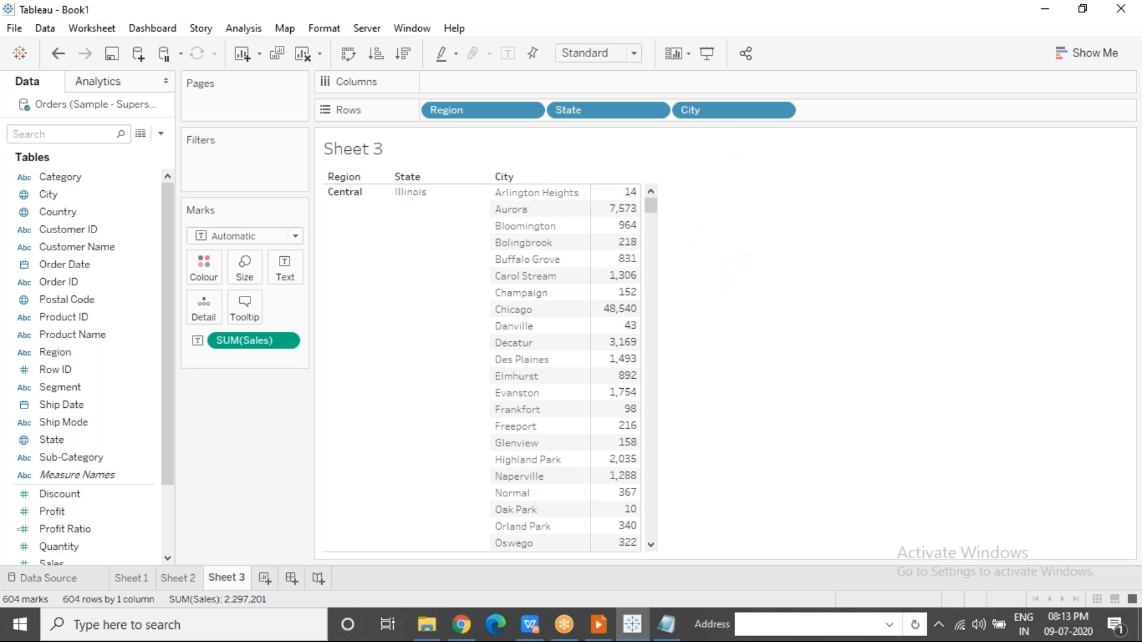
pyautogui.moveTo(724, 114); pyautogui.dragTo(751, 196)
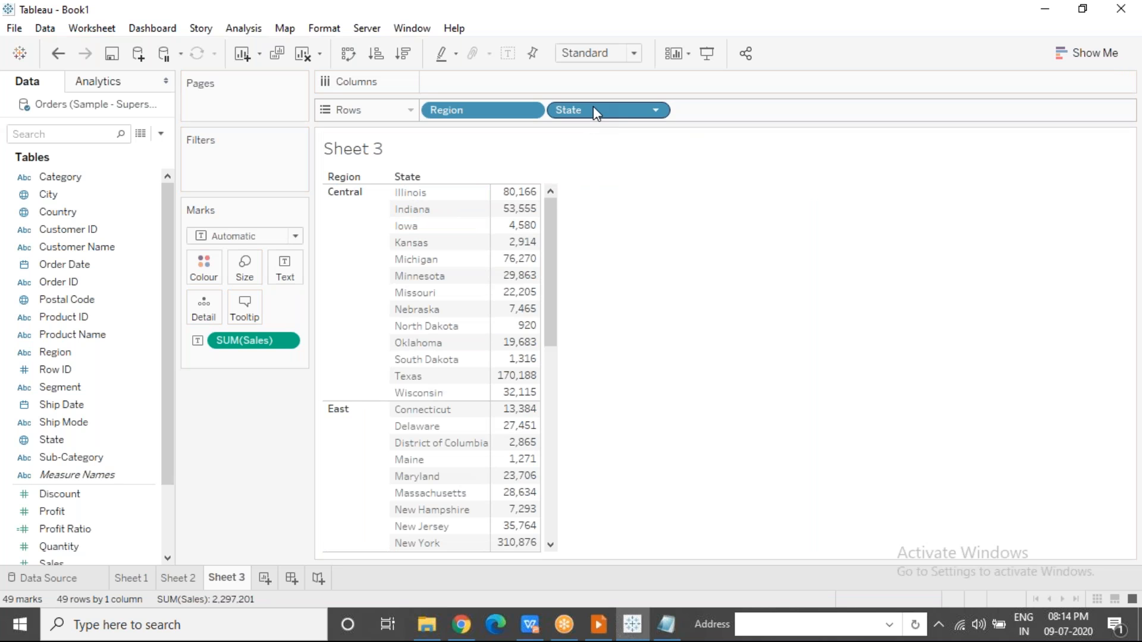
pyautogui.moveTo(594, 109); pyautogui.dragTo(612, 238)
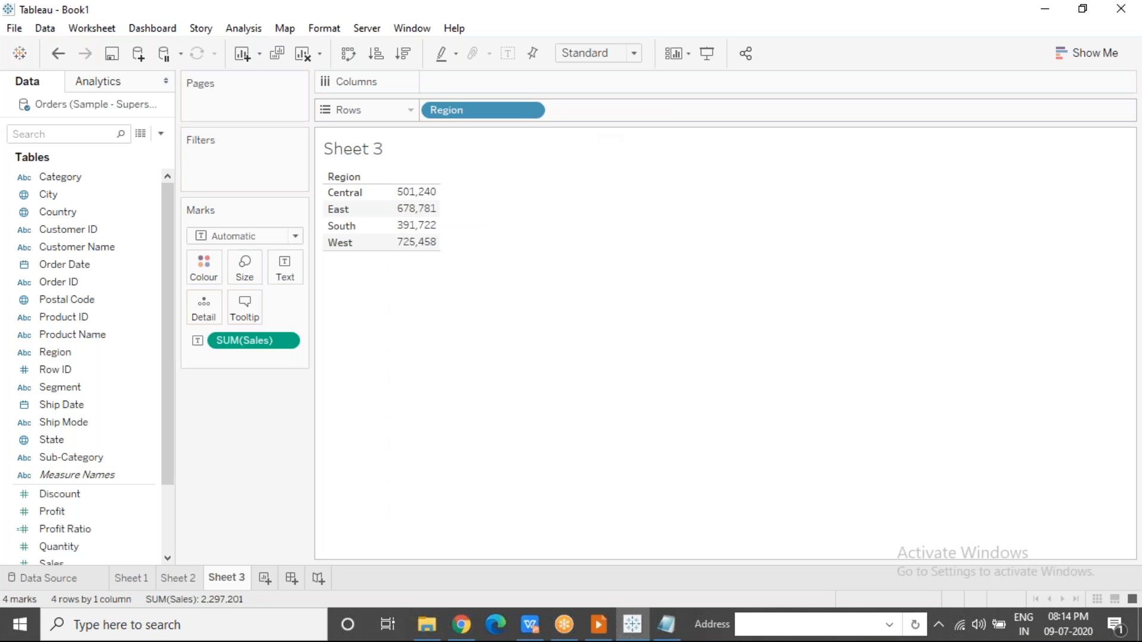
# Start a new calculated field, narrow its editor so the field list stays accessible, and name it Fixed LOD.
pyautogui.click(234, 30)
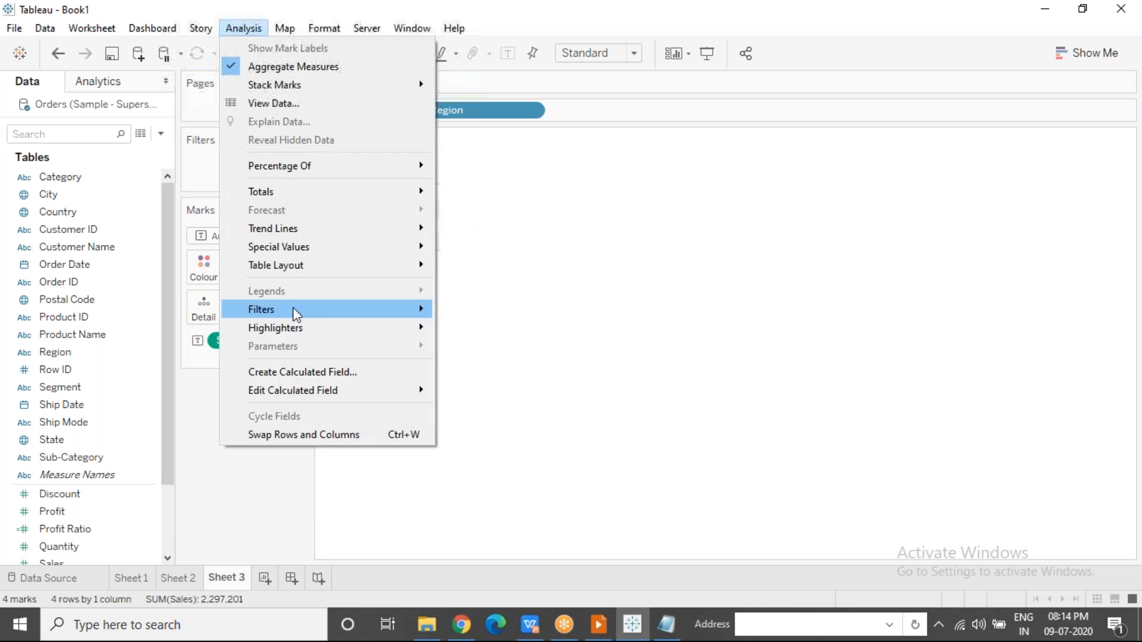
pyautogui.click(305, 377)
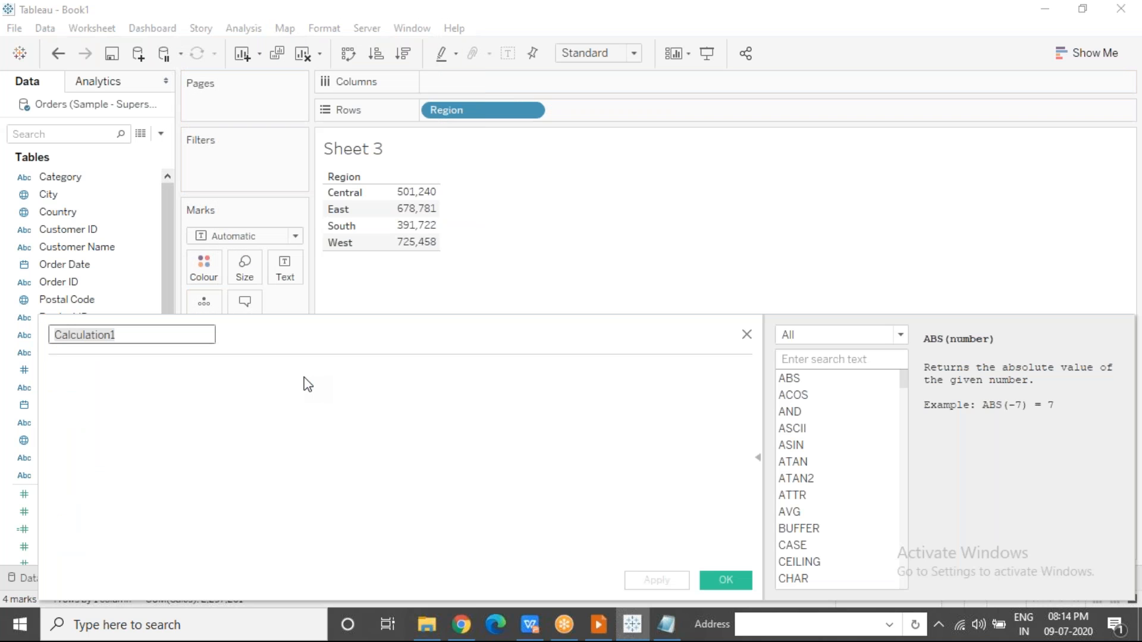
pyautogui.click(755, 458)
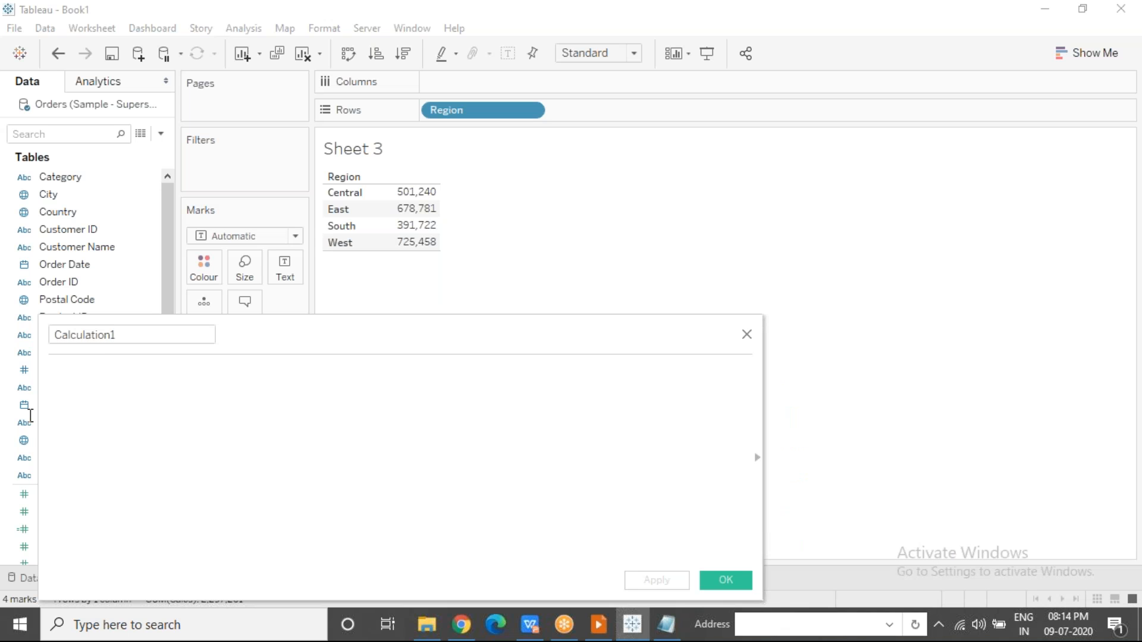
pyautogui.moveTo(38, 423); pyautogui.dragTo(251, 423)
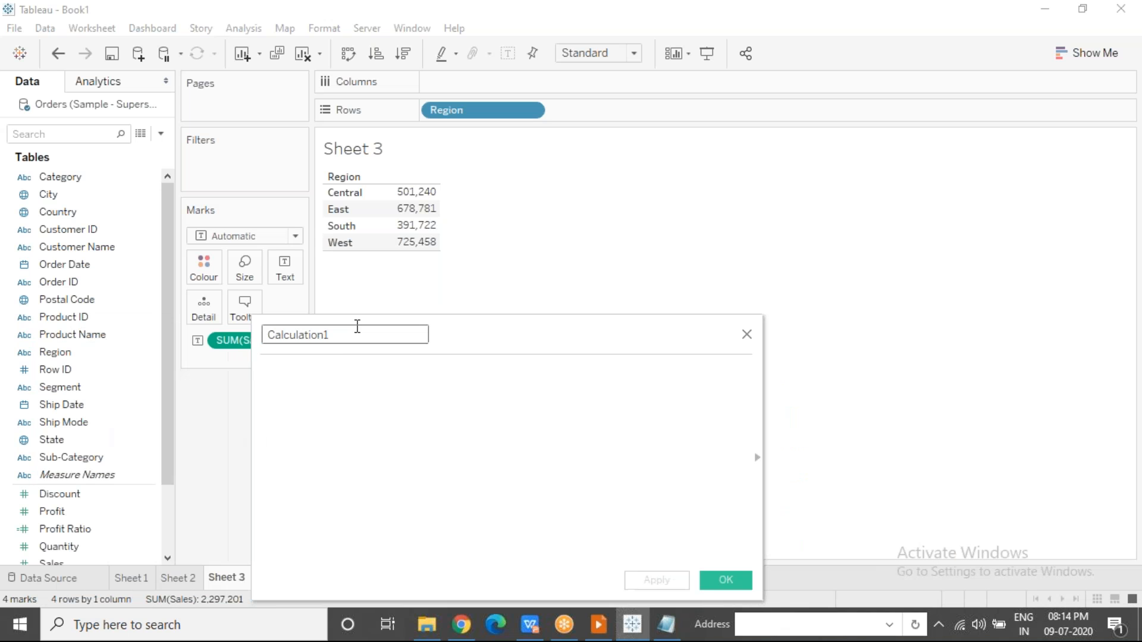
pyautogui.moveTo(354, 334); pyautogui.dragTo(210, 332)
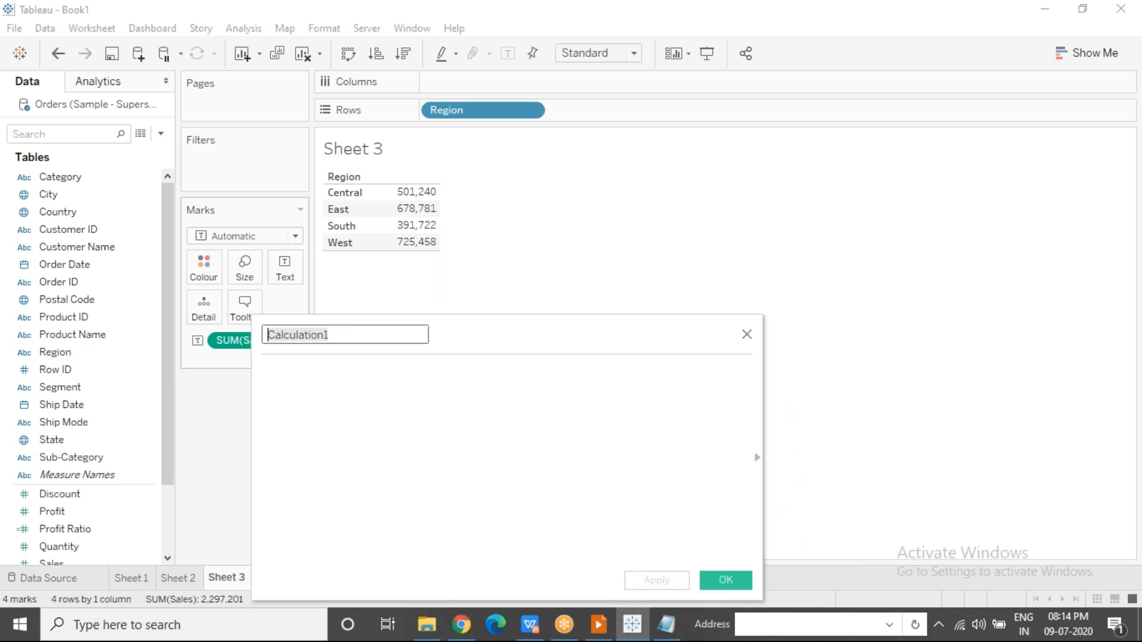
pyautogui.write('Fixed LOF')
pyautogui.press('BackSpace')
pyautogui.write('D')
pyautogui.press('Tab')
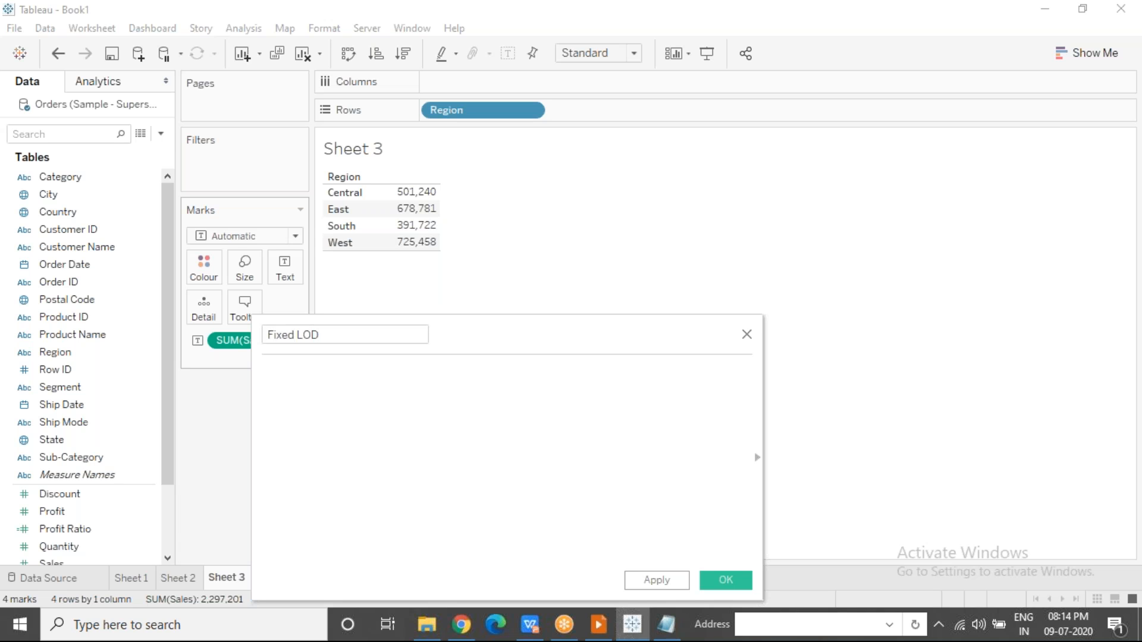
# Enter the Fixed LOD formula { FIXED [Region] : SUM([Sales]) }.
pyautogui.write('{ FIXED')
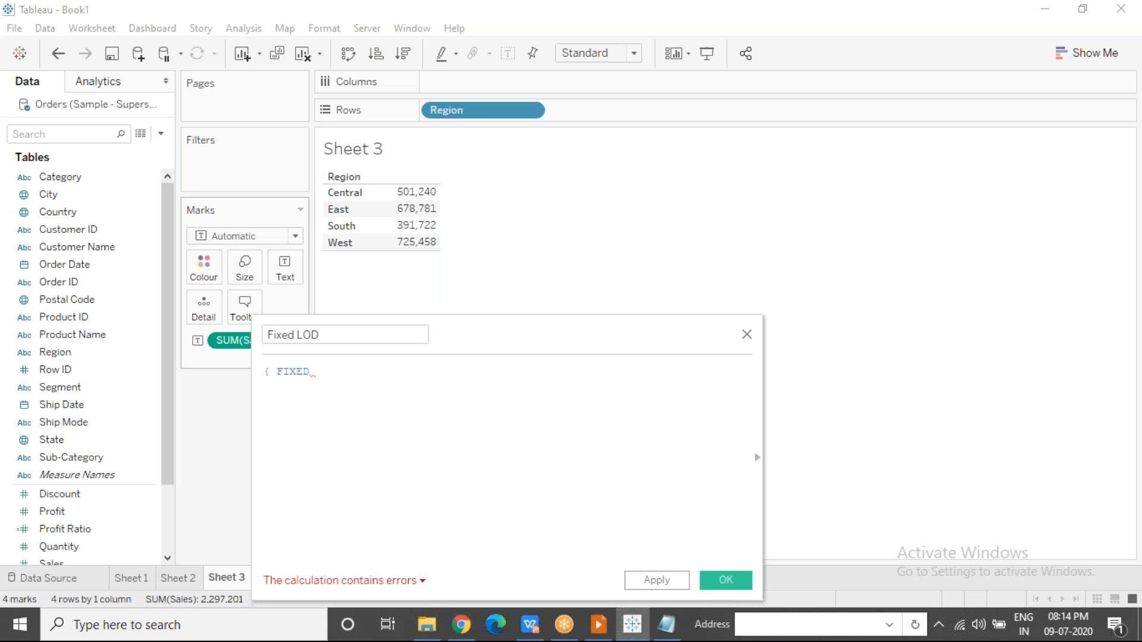
pyautogui.write(' regio')
pyautogui.press('Return')
pyautogui.write(': sum')
pyautogui.press('Return')
pyautogui.write('sal')
pyautogui.press('Return')
pyautogui.write('}')
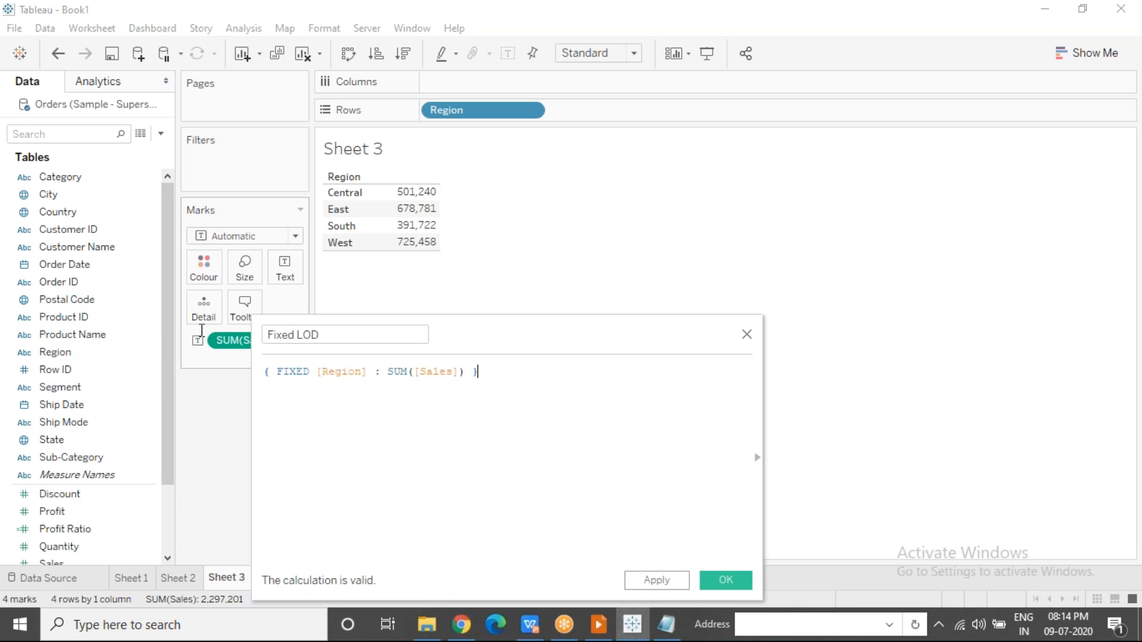
# Examine the parts of the Fixed LOD formula: the curly braces, the FIXED keyword, the Region dimension and the Sales aggregation.
pyautogui.moveTo(309, 371); pyautogui.dragTo(469, 370)
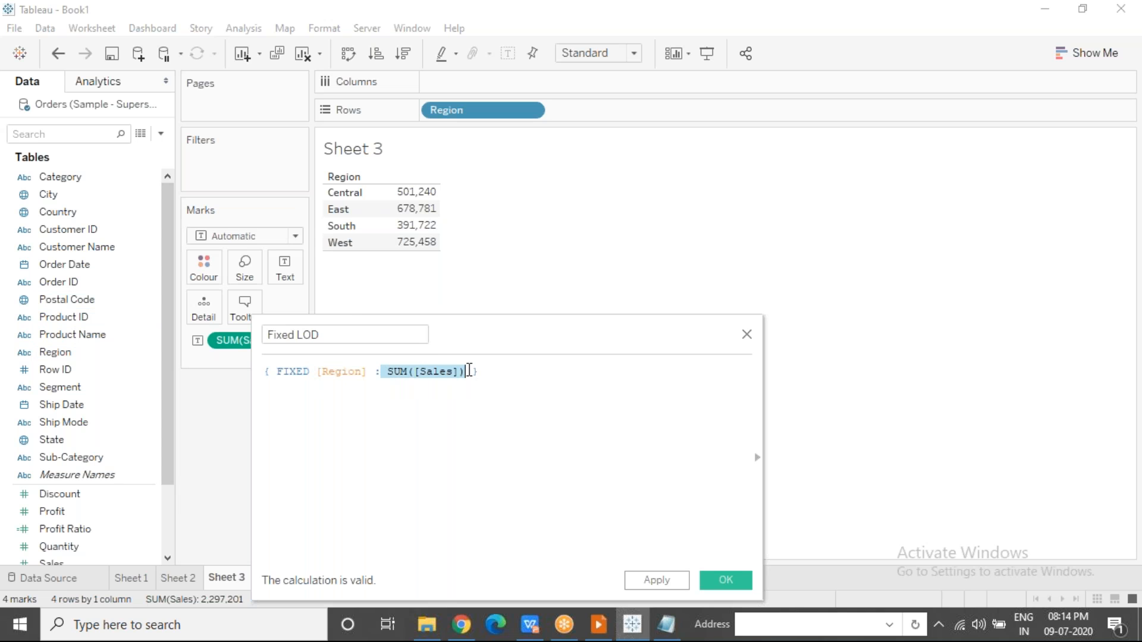
pyautogui.click(411, 393)
pyautogui.click(268, 372)
pyautogui.click(475, 371)
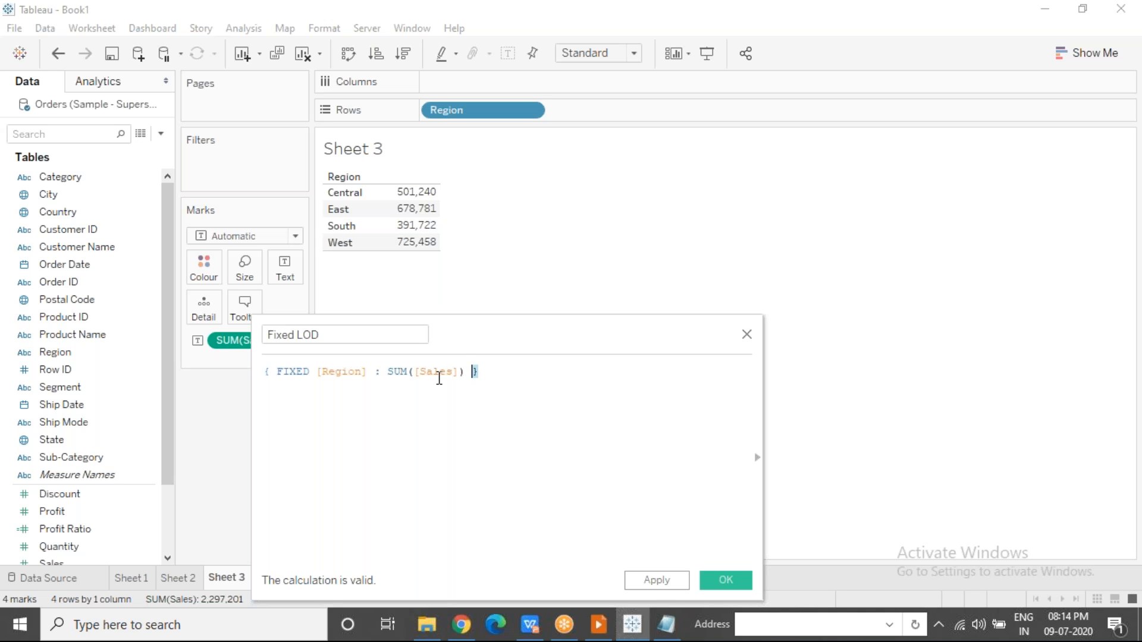
pyautogui.click(266, 372)
pyautogui.doubleClick(291, 372)
pyautogui.click(476, 371)
pyautogui.moveTo(480, 372); pyautogui.dragTo(473, 372)
pyautogui.doubleClick(306, 372)
pyautogui.moveTo(375, 372); pyautogui.dragTo(314, 372)
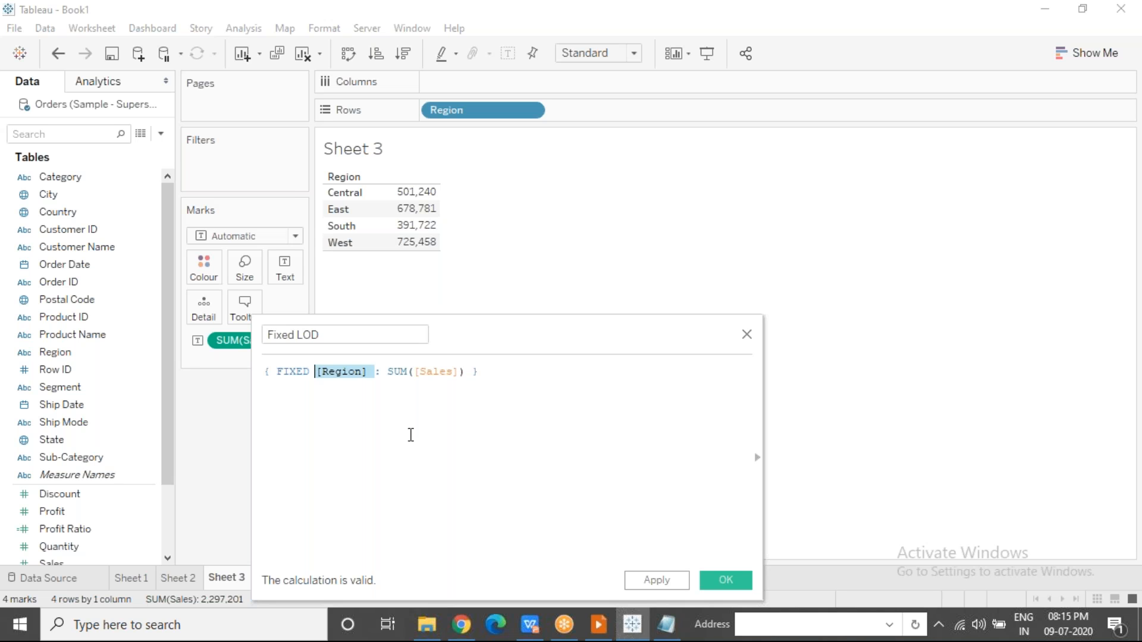
pyautogui.moveTo(387, 372); pyautogui.dragTo(463, 373)
pyautogui.click(509, 382)
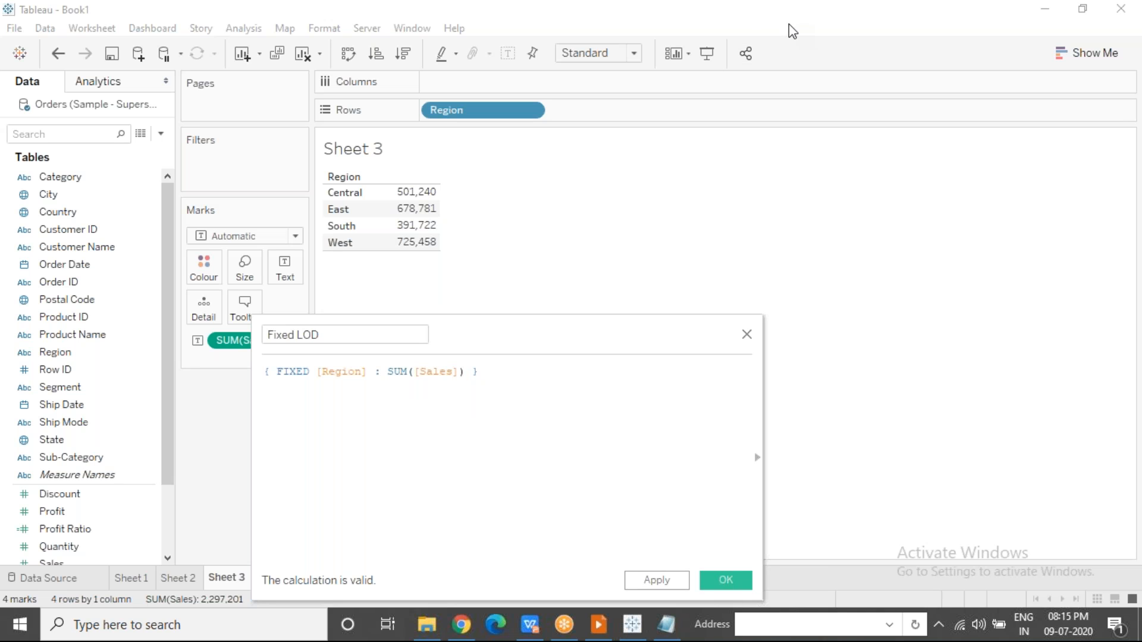
pyautogui.moveTo(468, 372); pyautogui.dragTo(383, 370)
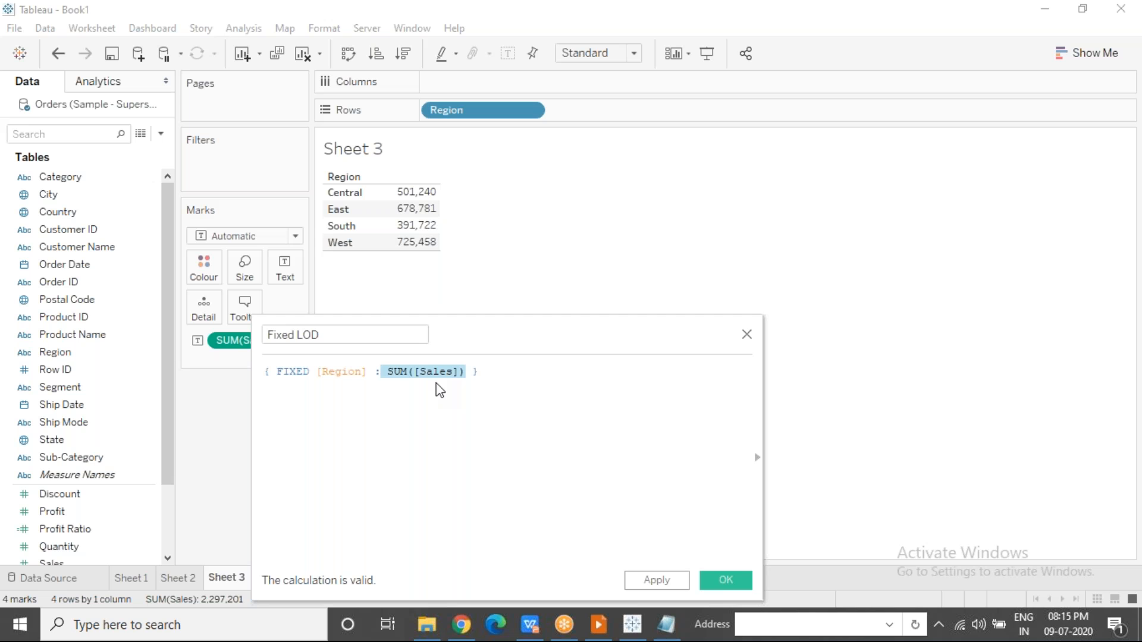
# Add the finished Fixed LOD calculation beside Sales in the table and break the rows down by State within each Region.
pyautogui.click(725, 580)
pyautogui.moveTo(71, 512); pyautogui.dragTo(412, 216)
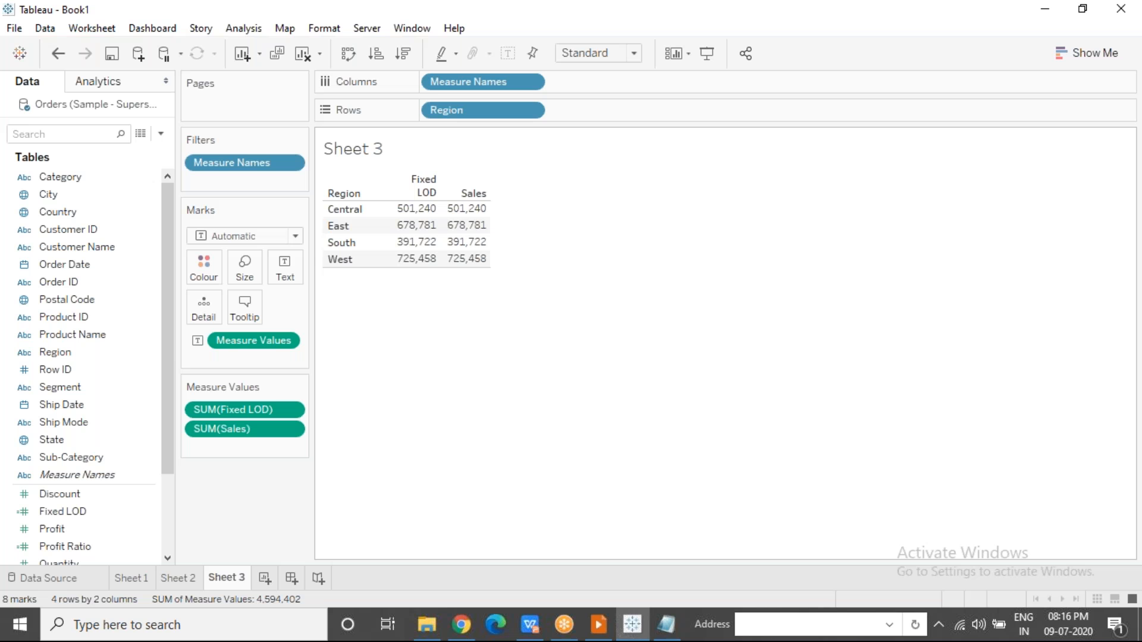
pyautogui.click(96, 438)
pyautogui.moveTo(82, 445)
pyautogui.mouseDown()
pyautogui.moveTo(575, 140)
pyautogui.moveTo(602, 109)
pyautogui.mouseUp()
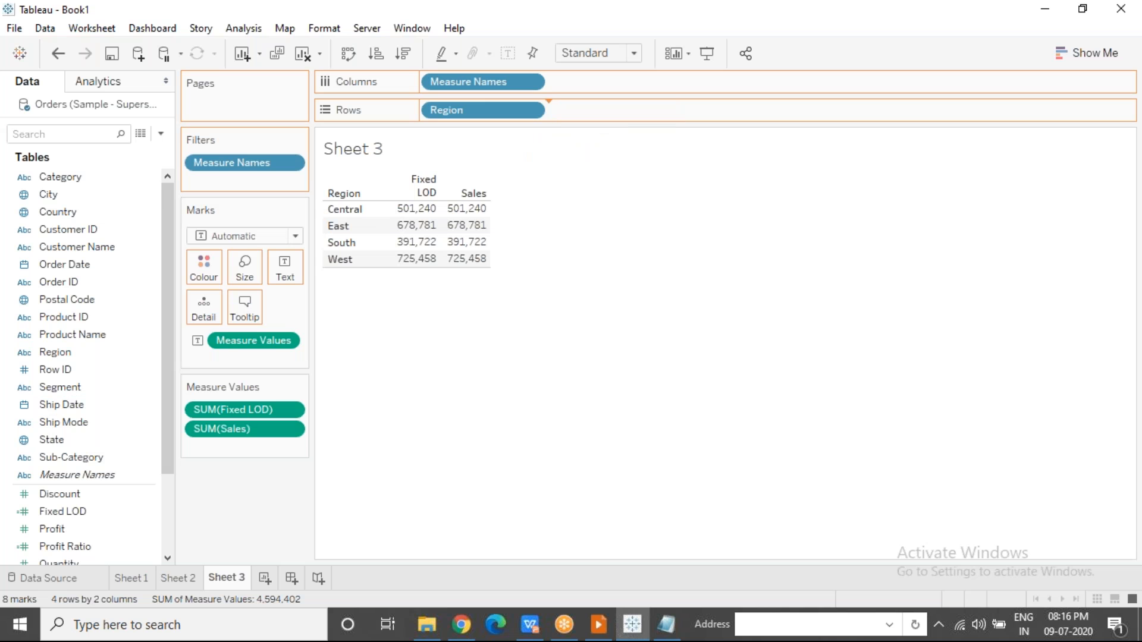
pyautogui.moveTo(602, 108); pyautogui.dragTo(602, 109)
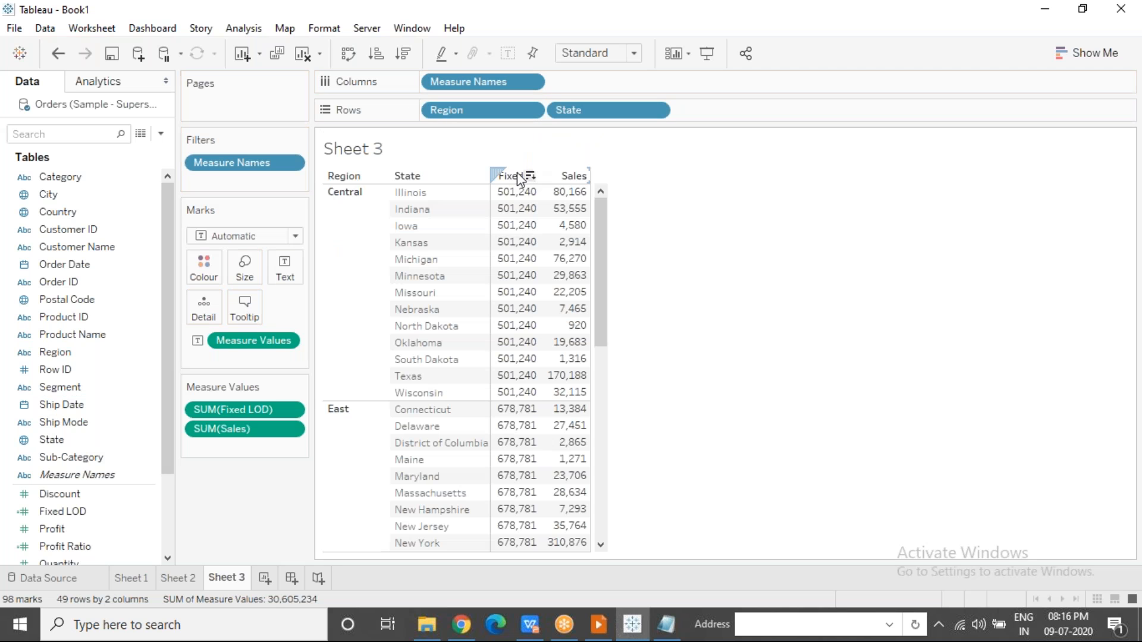
# Compare the Fixed LOD values with the state-level Sales within the Central and East regions.
pyautogui.click(515, 177)
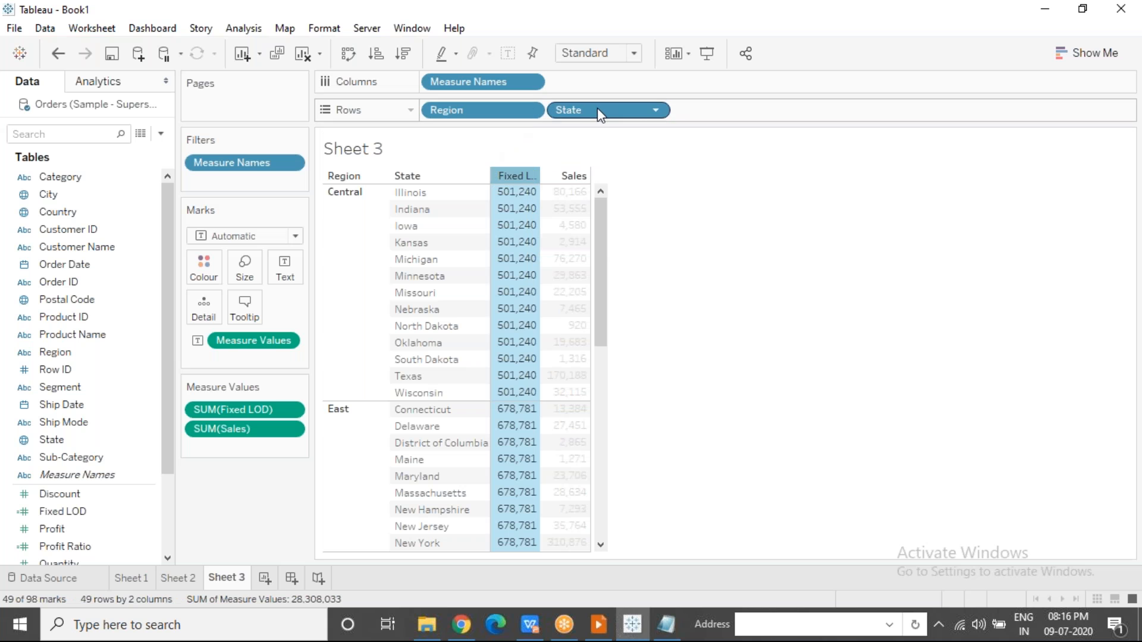
pyautogui.click(420, 191)
pyautogui.click(359, 217)
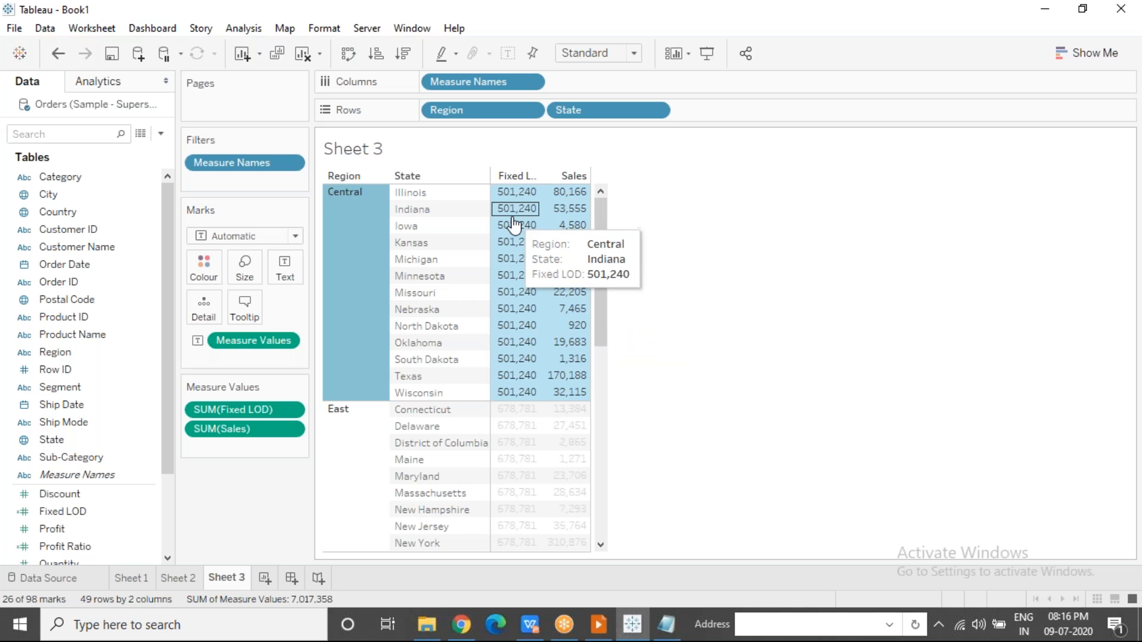
pyautogui.click(366, 455)
pyautogui.click(715, 343)
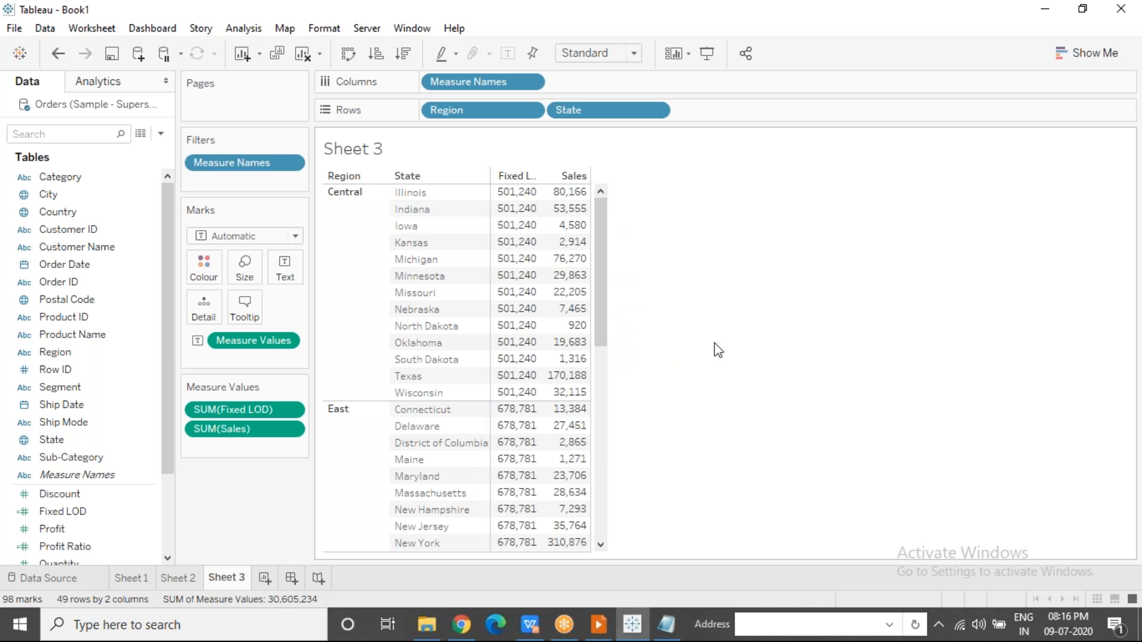
pyautogui.moveTo(604, 301); pyautogui.dragTo(611, 229)
# Switch to the Notepad notes and add the lines "Table Scoped" and "Dimension Scoped" between "Fixed :" and "Specified Dimensions".
pyautogui.click(664, 635)
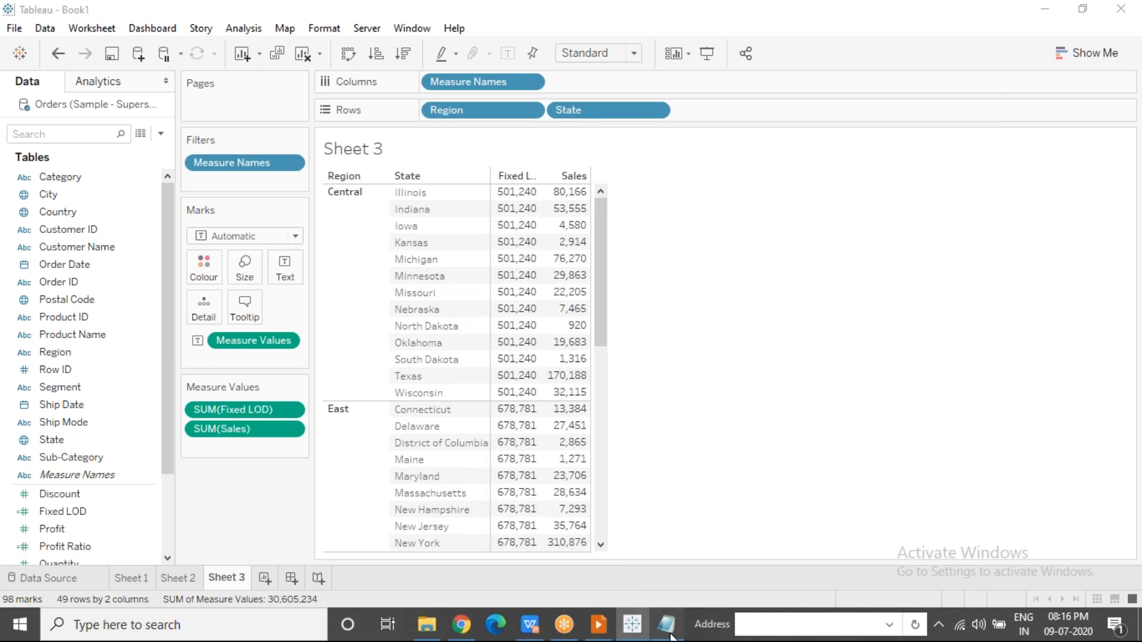
pyautogui.click(732, 121)
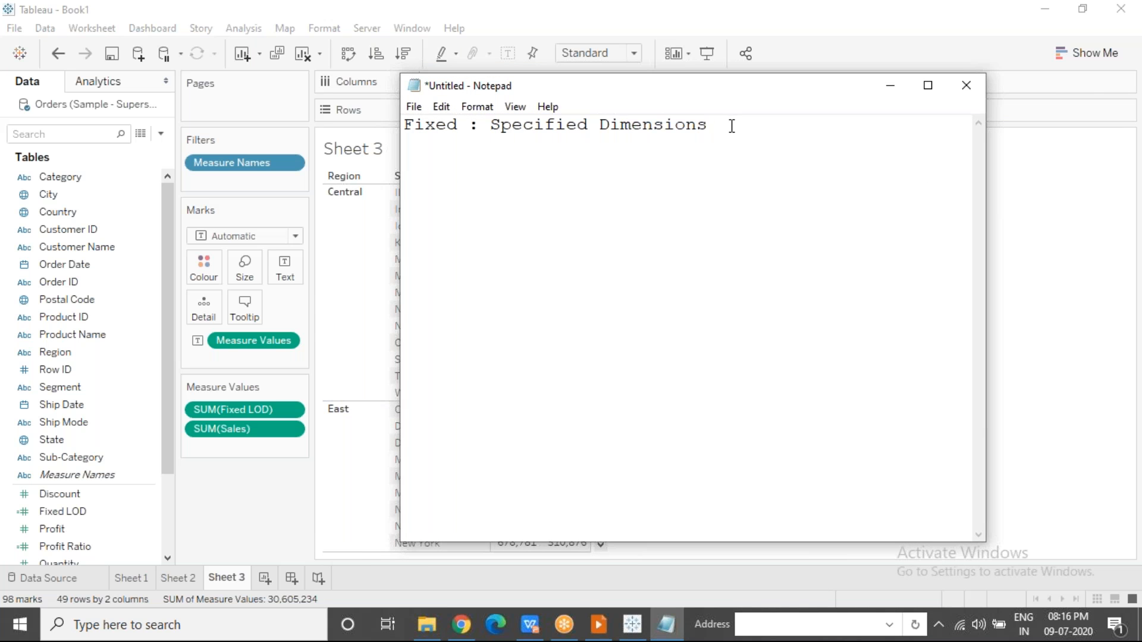
pyautogui.click(490, 125)
pyautogui.press('Return')
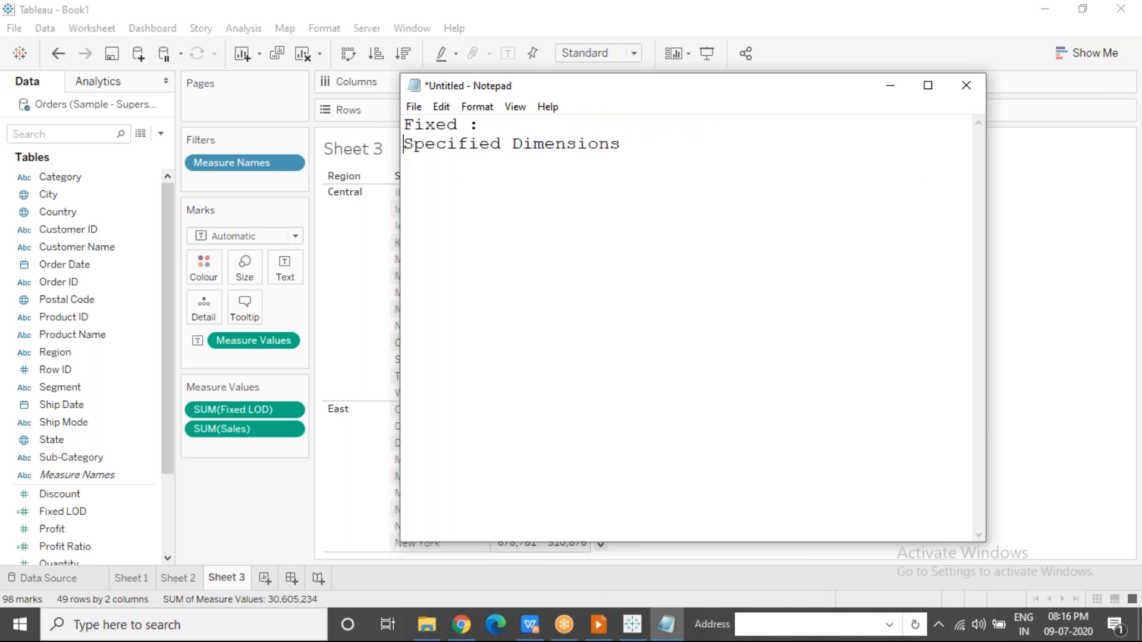
pyautogui.press('Return')
pyautogui.press('Up')
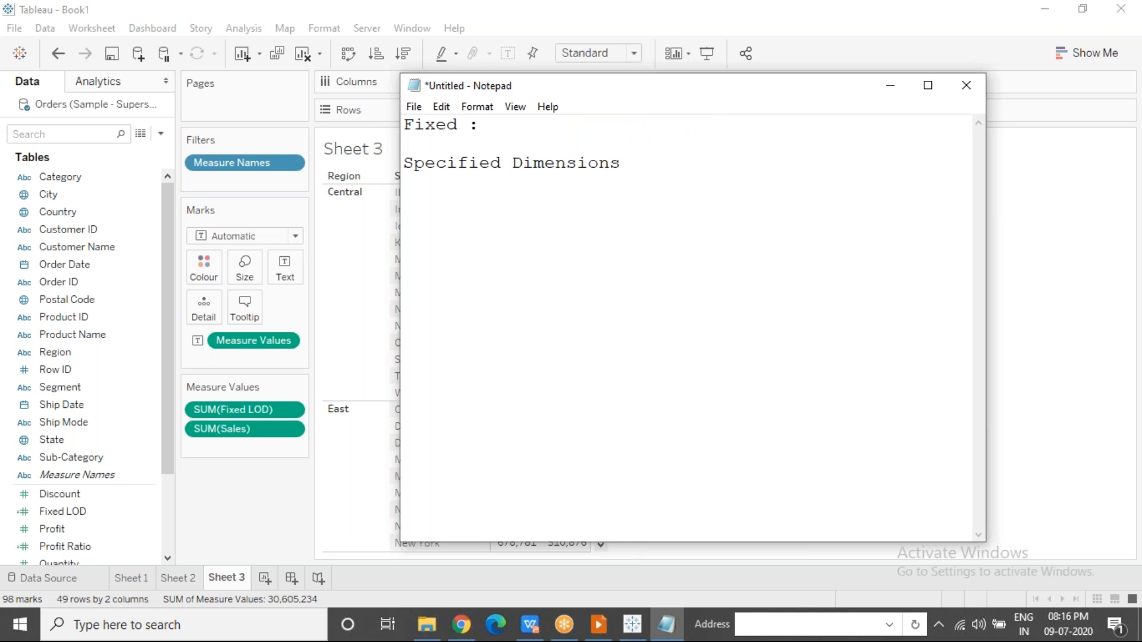
pyautogui.write('Table Scoped')
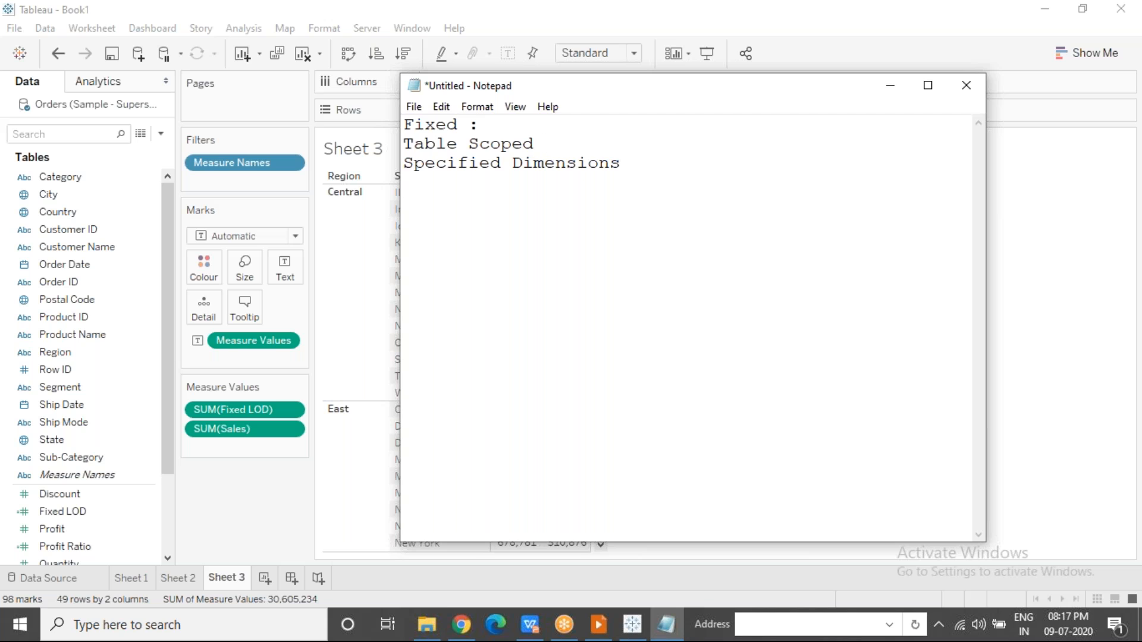
pyautogui.press('BackSpace')
pyautogui.press('Return')
pyautogui.write('Dim')
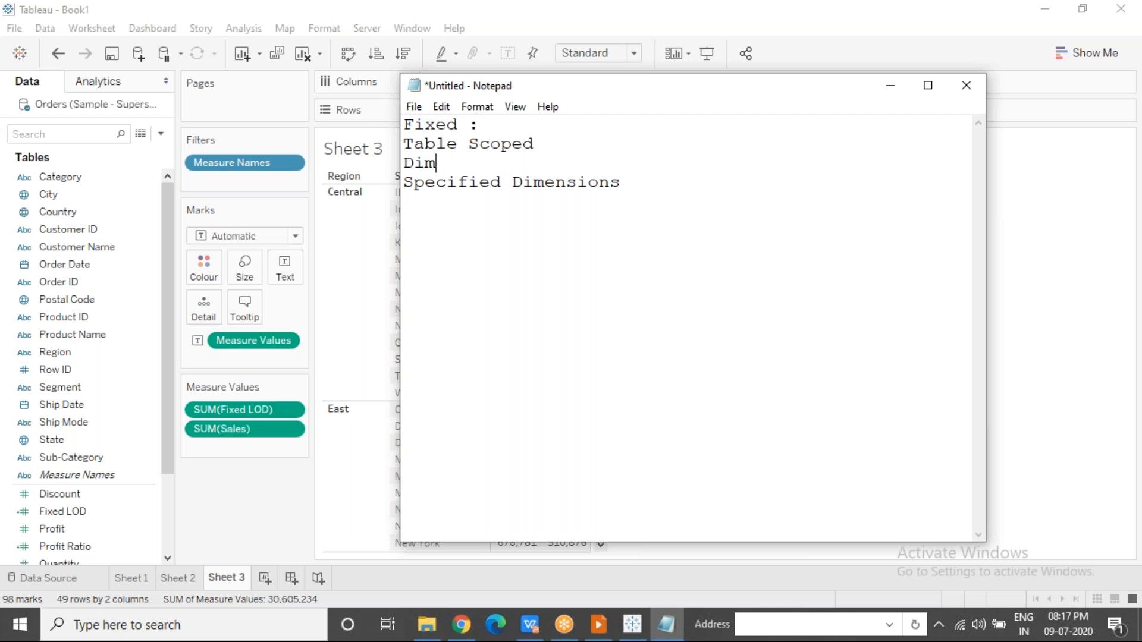
pyautogui.write('ension Scoped')
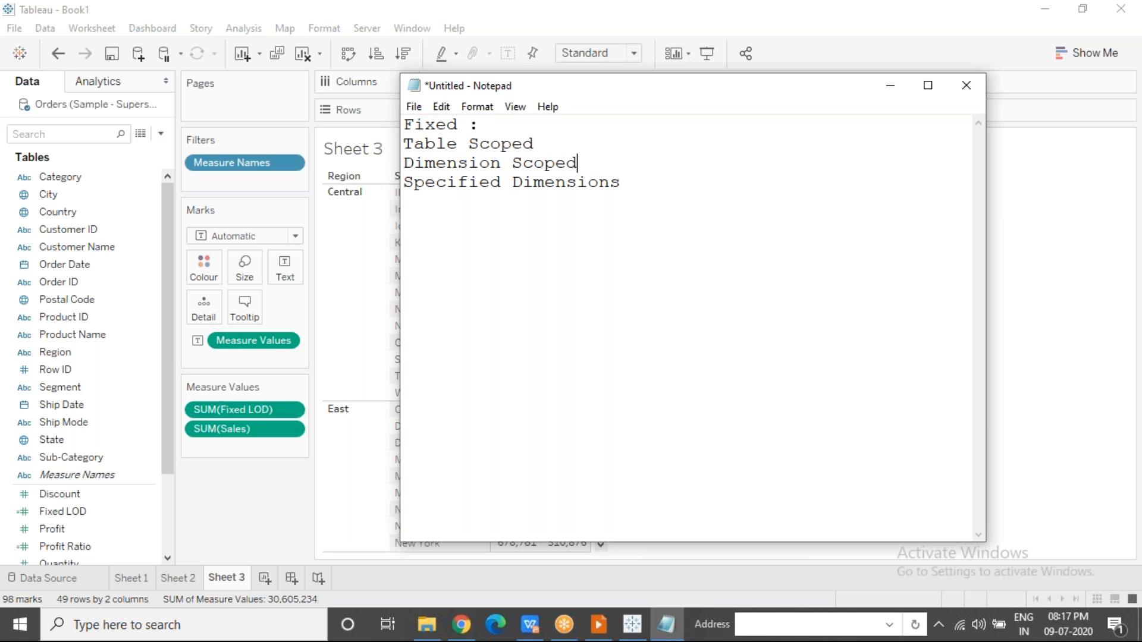
# Move the text "Specified Dimensions" up onto the "Fixed :" line of the notes.
pyautogui.moveTo(624, 182); pyautogui.dragTo(402, 185)
pyautogui.hotkey('ctrl', 'c')
pyautogui.press('BackSpace')
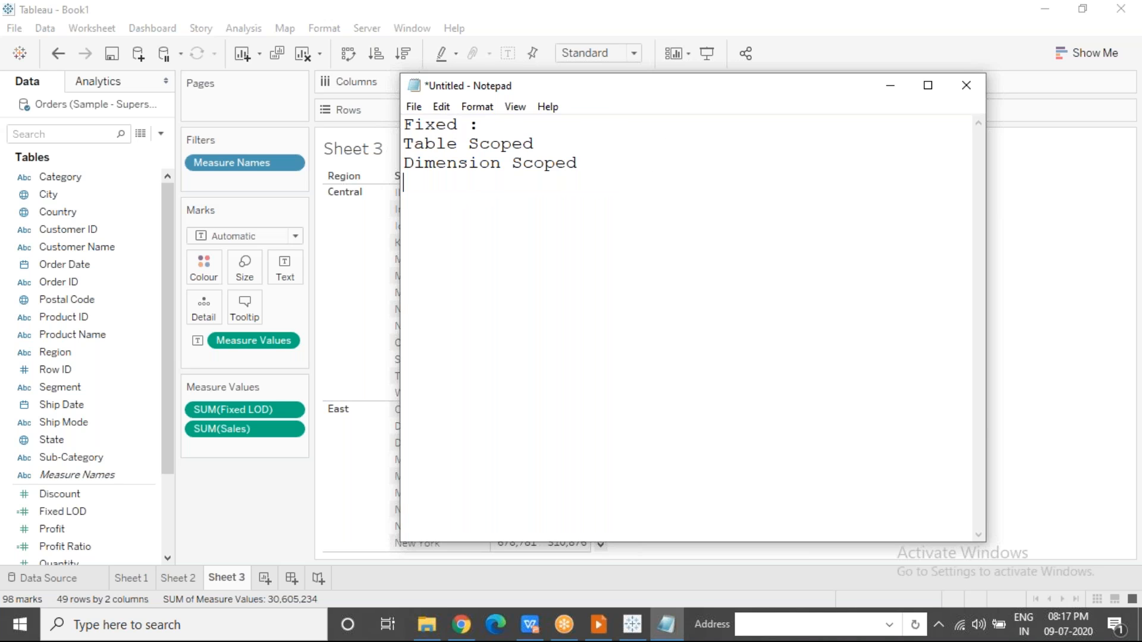
pyautogui.click(522, 132)
pyautogui.hotkey('ctrl', 'v')
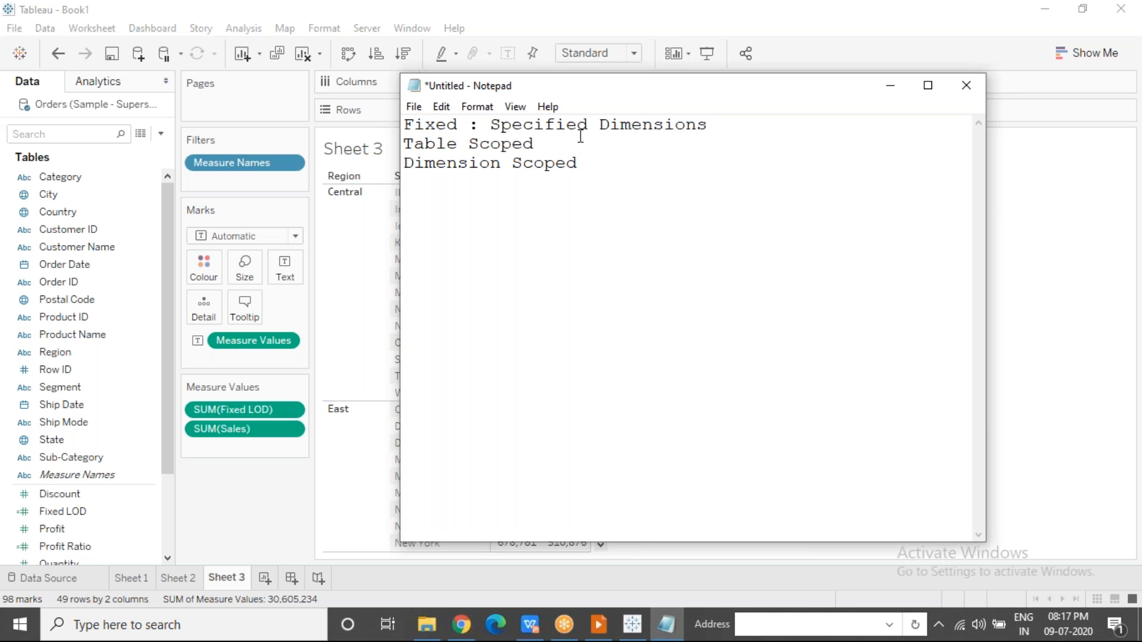
# Review the notes on Fixed, Table Scoped and Dimension Scoped by highlighting each line.
pyautogui.moveTo(405, 164); pyautogui.dragTo(589, 169)
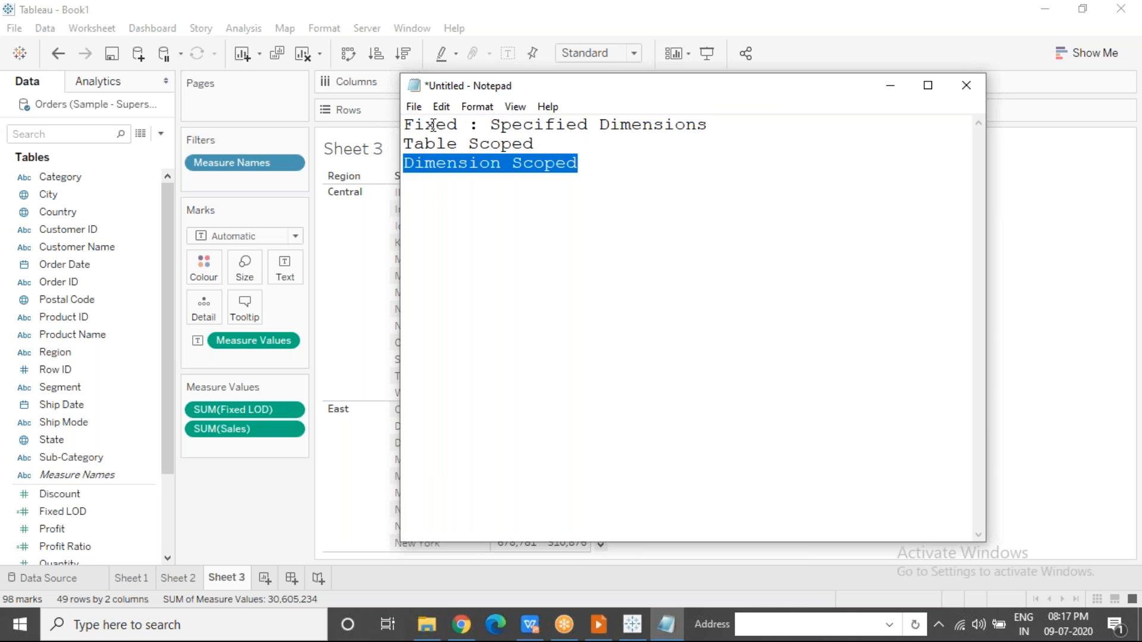
pyautogui.moveTo(432, 125); pyautogui.dragTo(772, 108)
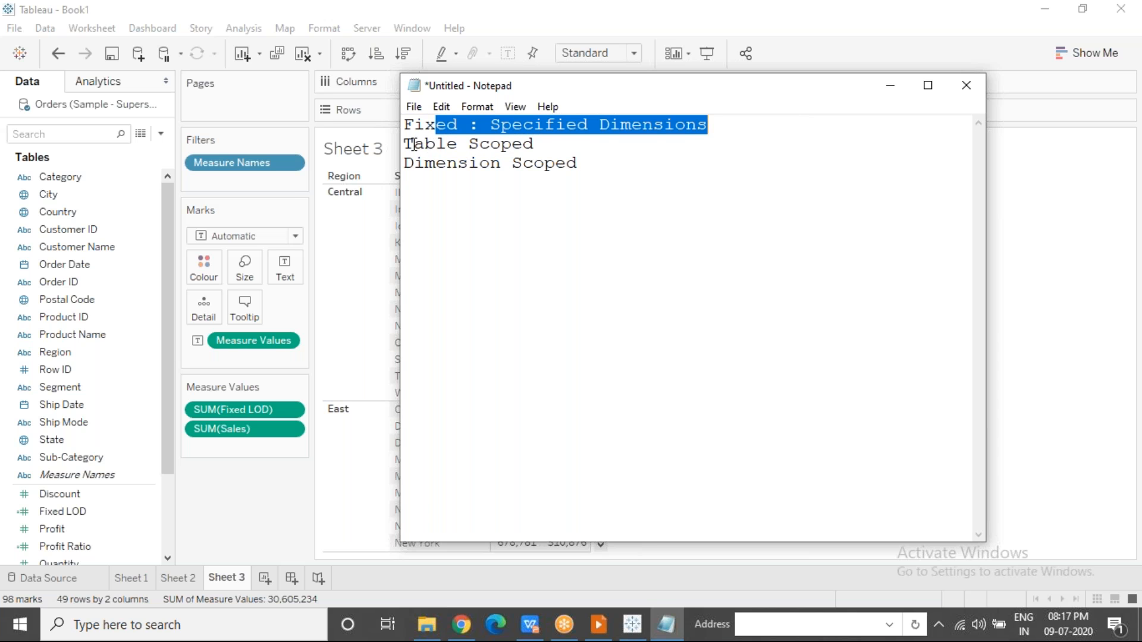
pyautogui.moveTo(411, 145); pyautogui.dragTo(571, 138)
pyautogui.click(553, 139)
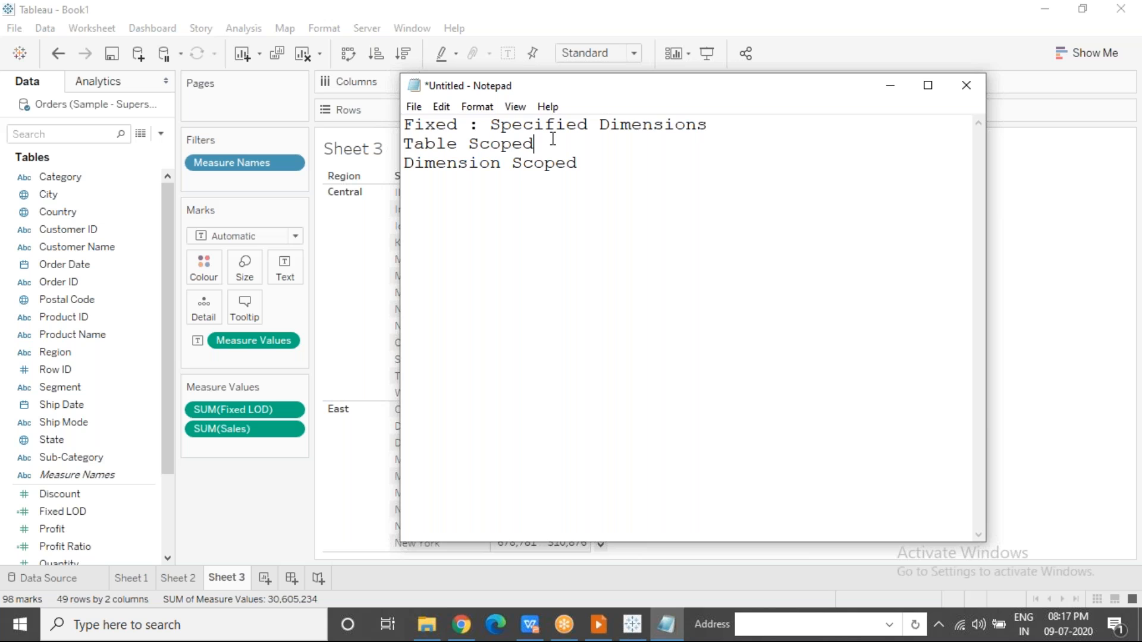
# Switch back to Tableau and chart Sales by Sub-Category on a new worksheet, with Sub-Category across the columns.
pyautogui.hotkey('alt', 'Tab')
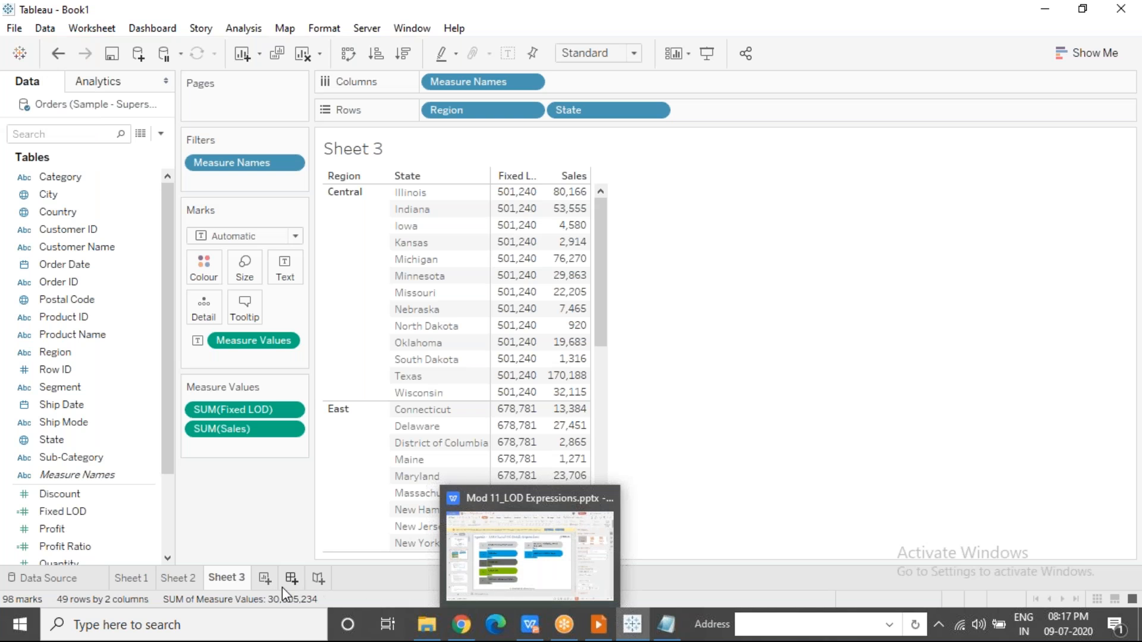
pyautogui.click(262, 579)
pyautogui.moveTo(63, 460); pyautogui.dragTo(470, 82)
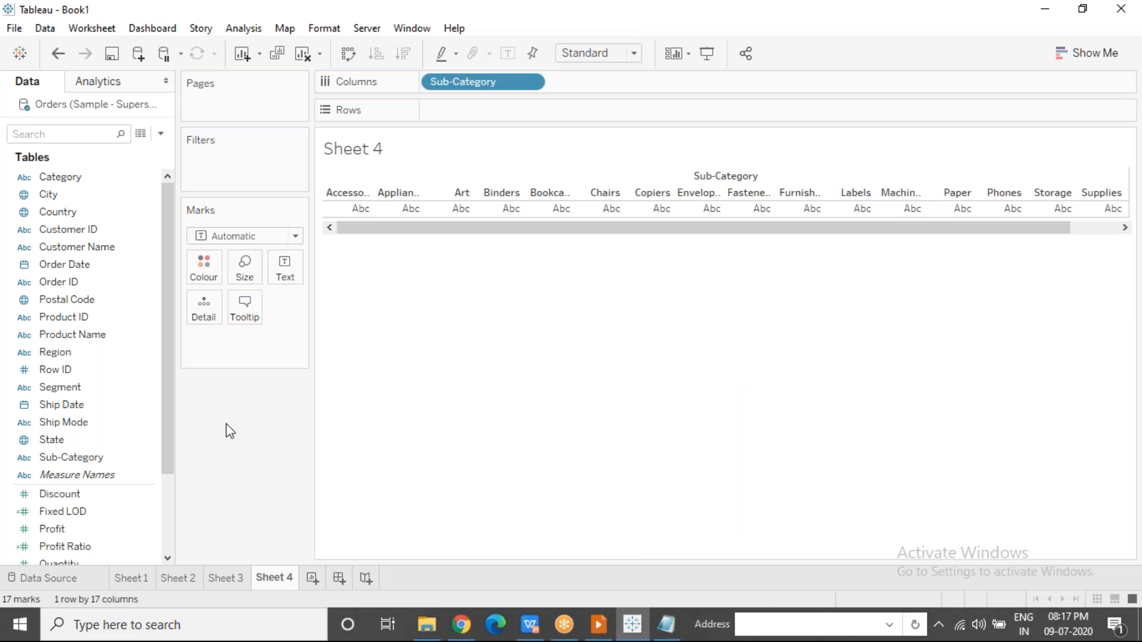
pyautogui.click(170, 497)
pyautogui.moveTo(55, 476); pyautogui.dragTo(449, 105)
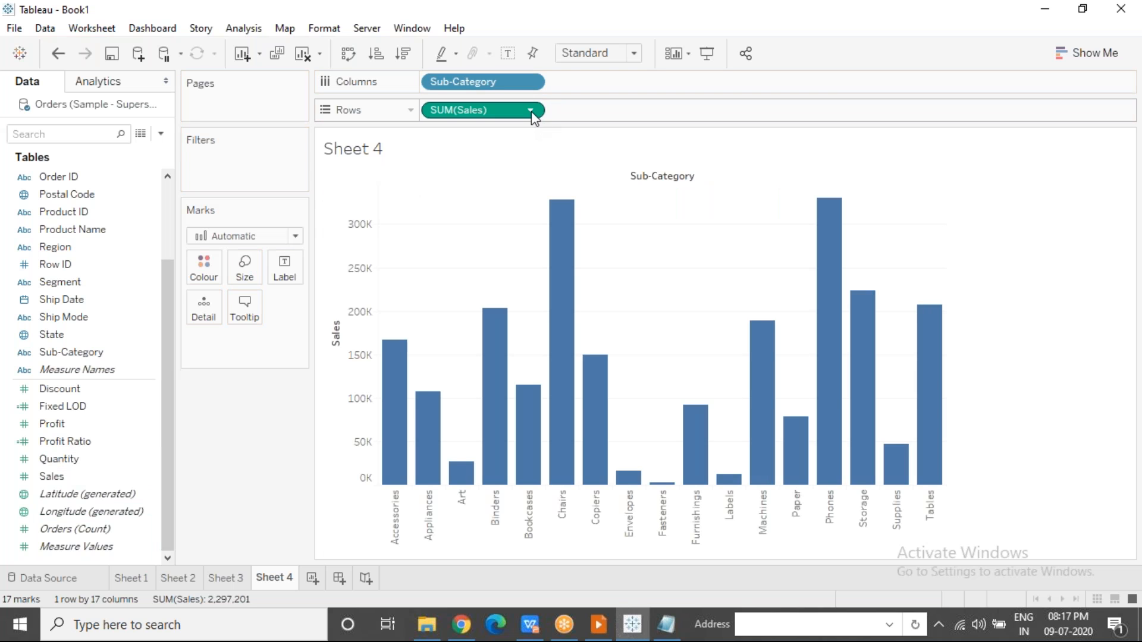
# Change the Sales aggregation in the Sub-Category chart to Average and show value labels on the bars.
pyautogui.click(530, 110)
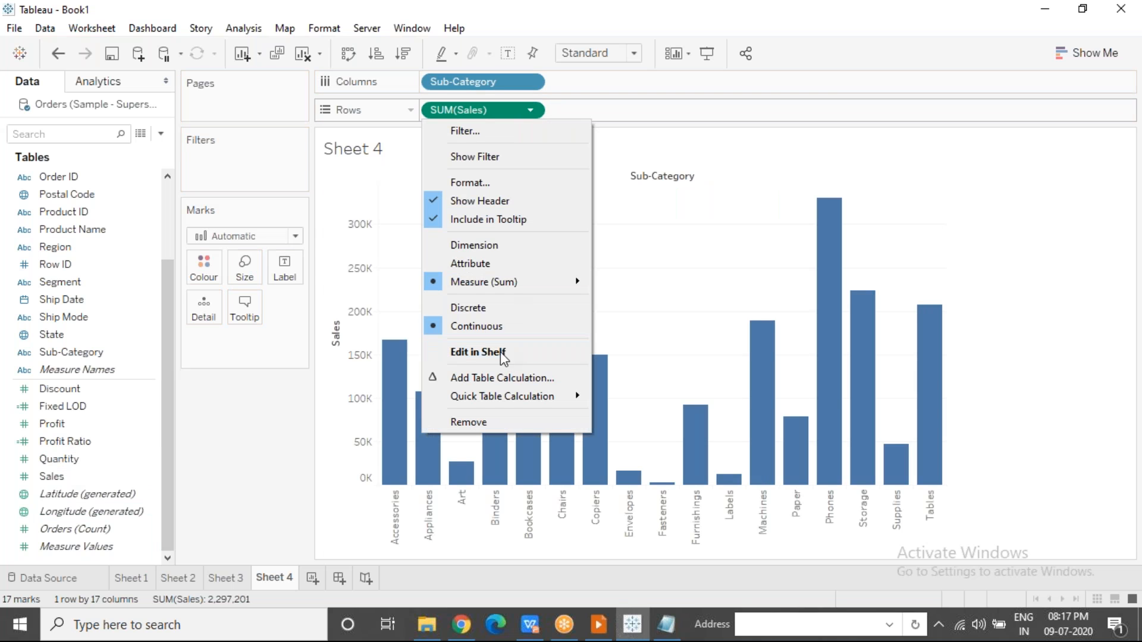
pyautogui.moveTo(517, 281)
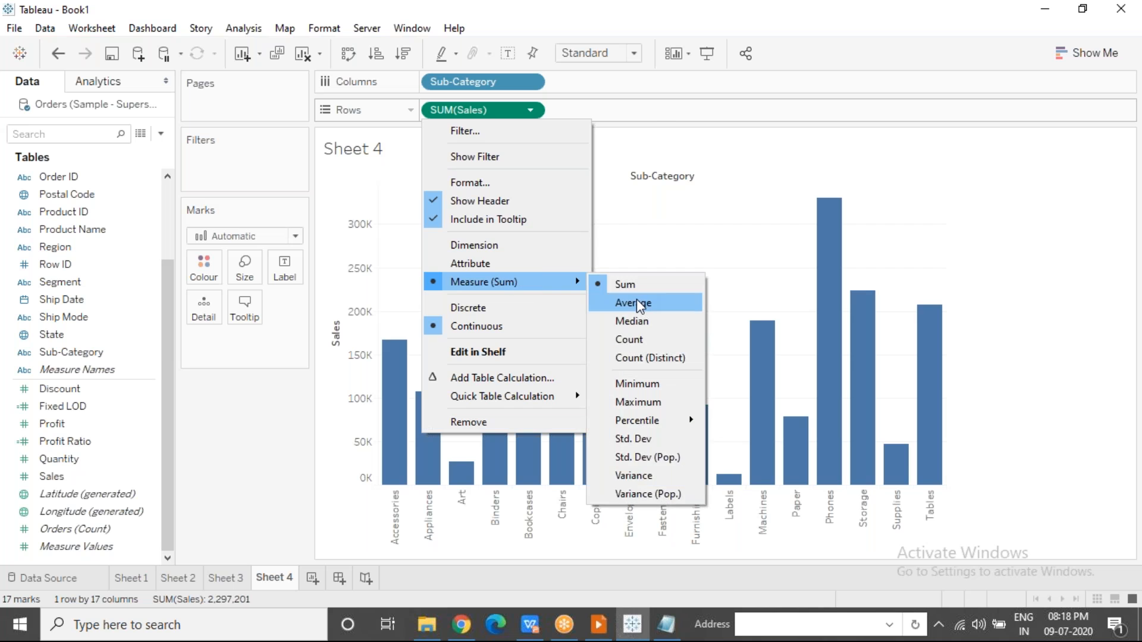
pyautogui.click(636, 299)
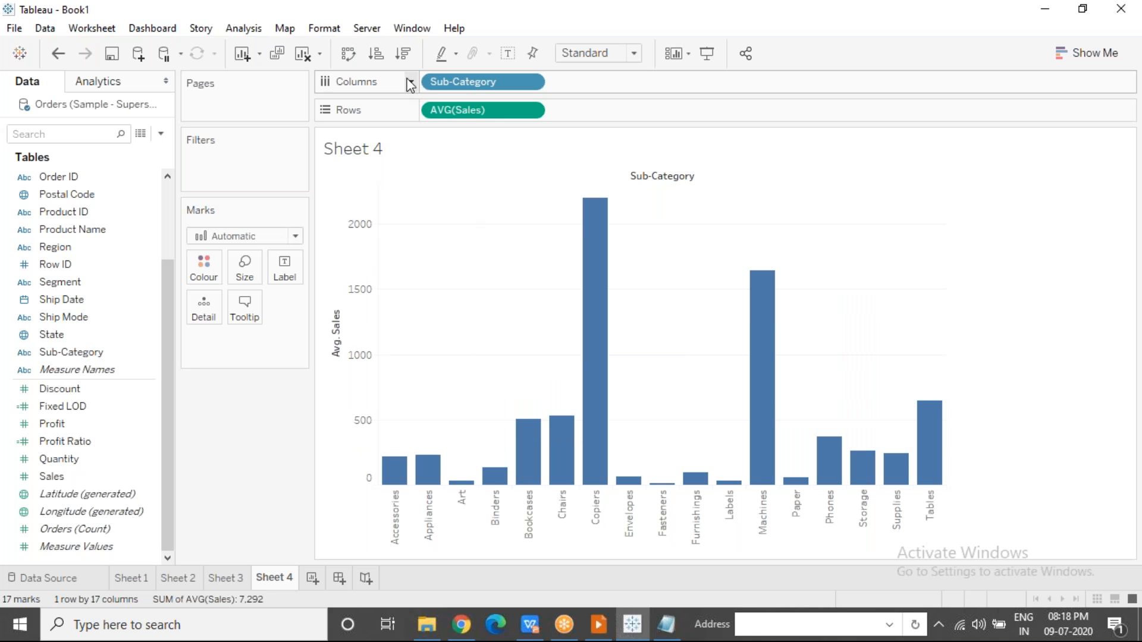
pyautogui.click(508, 54)
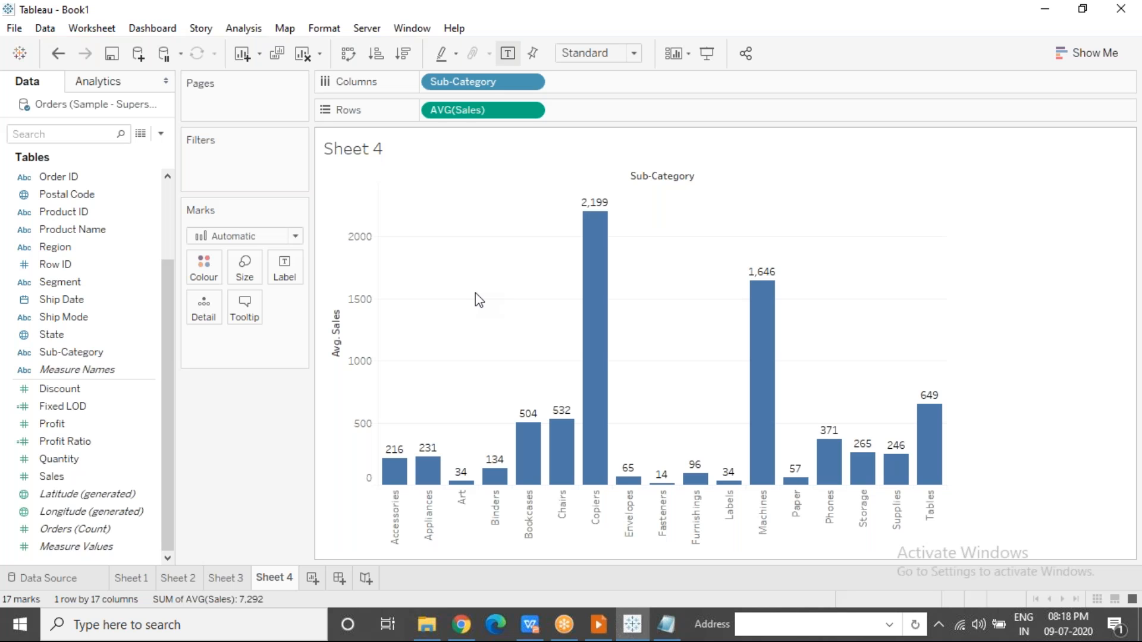
# Show Sales as text on another new worksheet and aggregate it as the overall Average.
pyautogui.click(310, 577)
pyautogui.moveTo(94, 477); pyautogui.dragTo(284, 280)
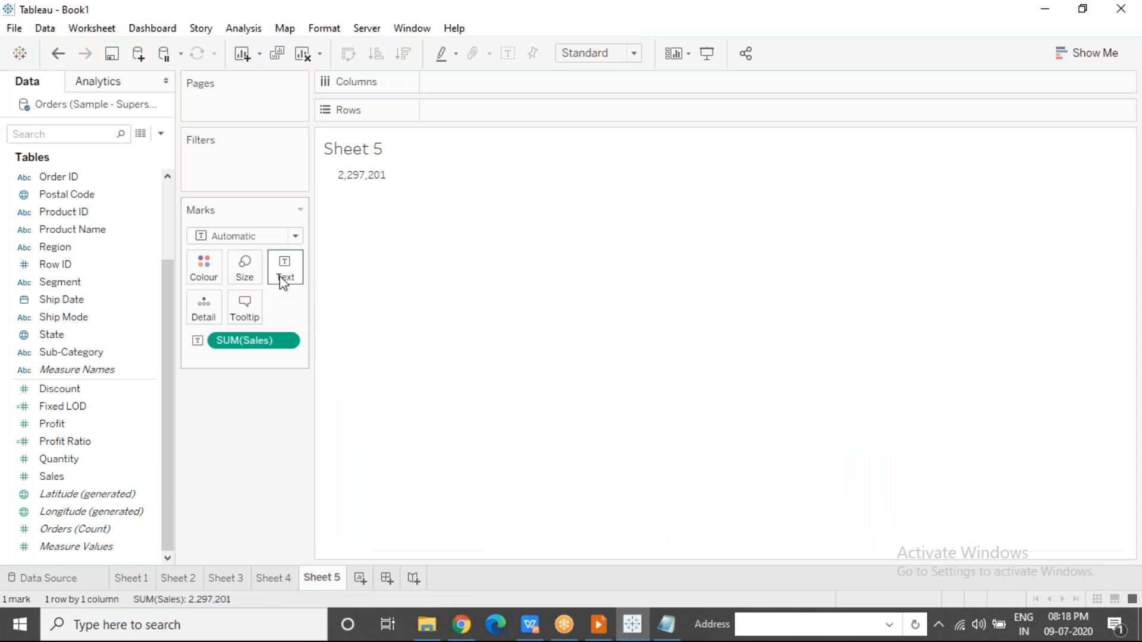
pyautogui.click(286, 341)
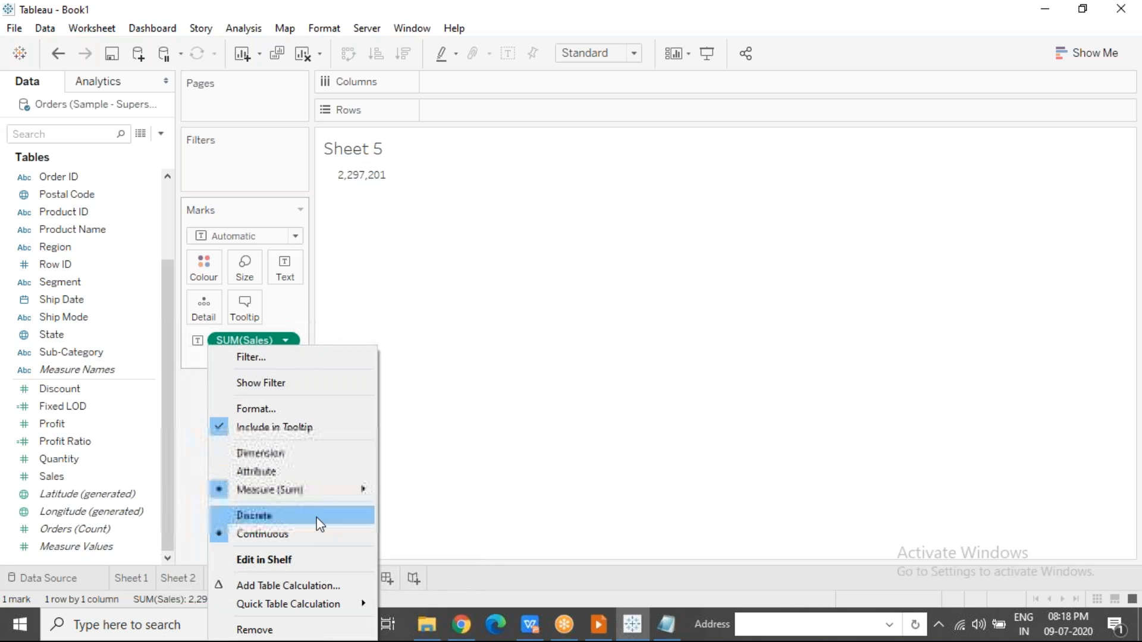
pyautogui.click(448, 440)
pyautogui.click(360, 178)
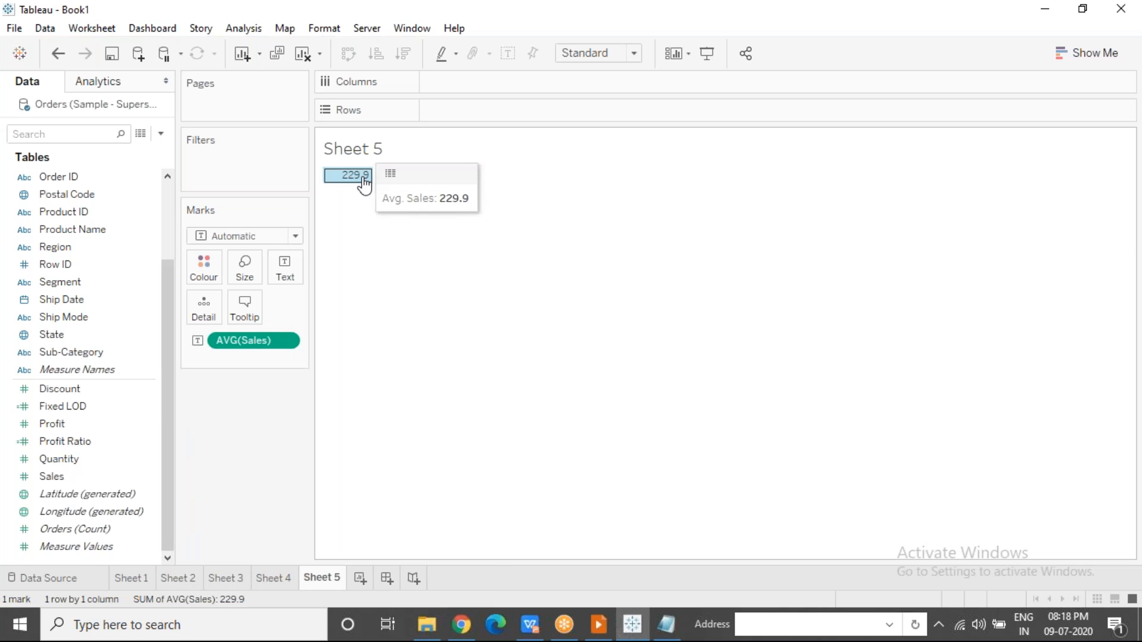
pyautogui.click(448, 453)
# Return to Sheet 4 and add a per-pane reference line at the average of AVG(Sales) on the Avg. Sales axis.
pyautogui.click(277, 580)
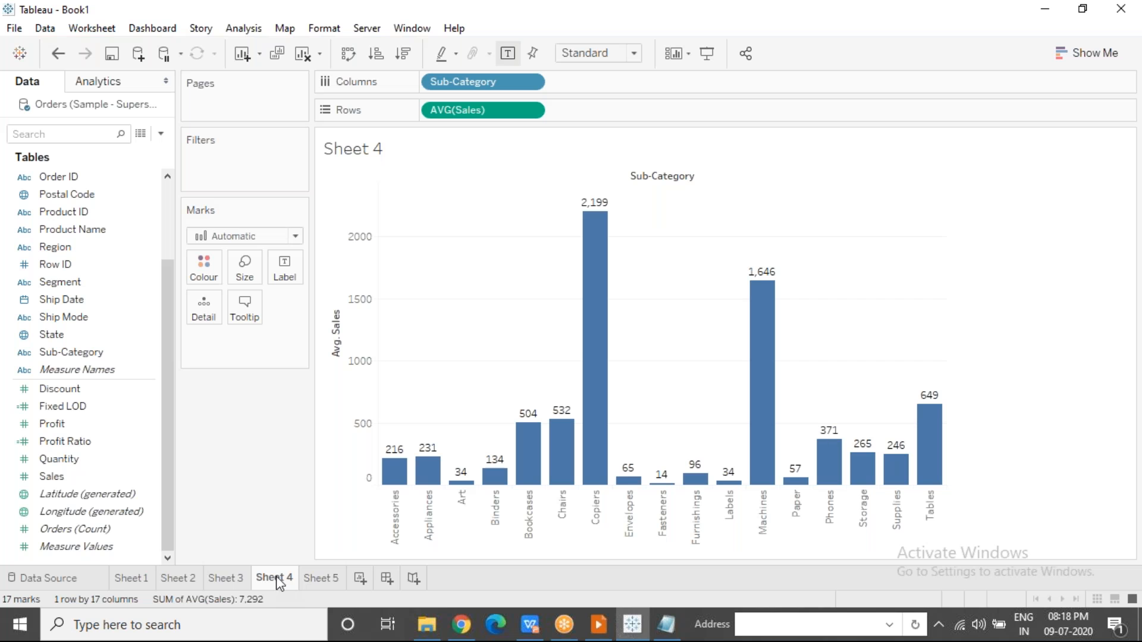
pyautogui.rightClick(364, 277)
pyautogui.click(434, 409)
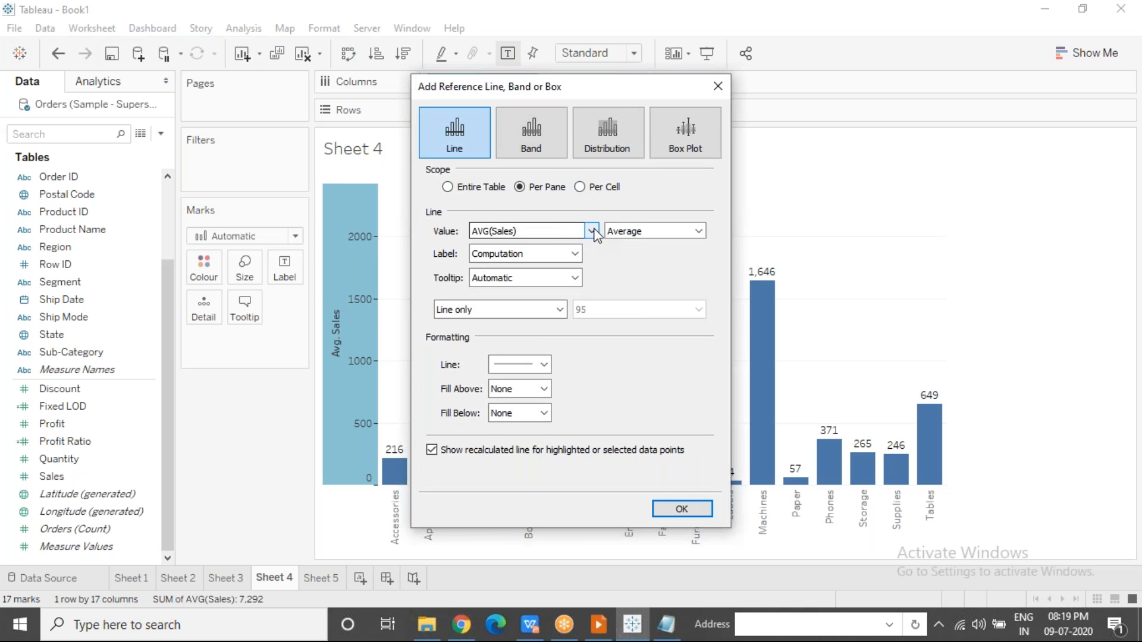
pyautogui.click(682, 510)
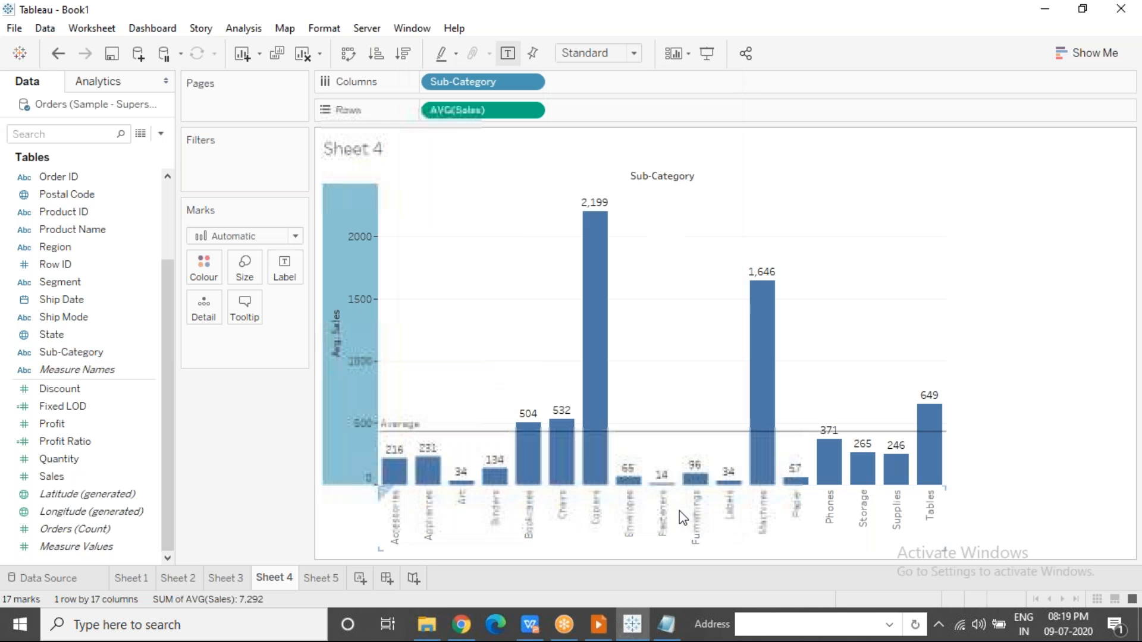
# Format the average reference line in orange and set its label to Value.
pyautogui.rightClick(345, 301)
pyautogui.click(419, 447)
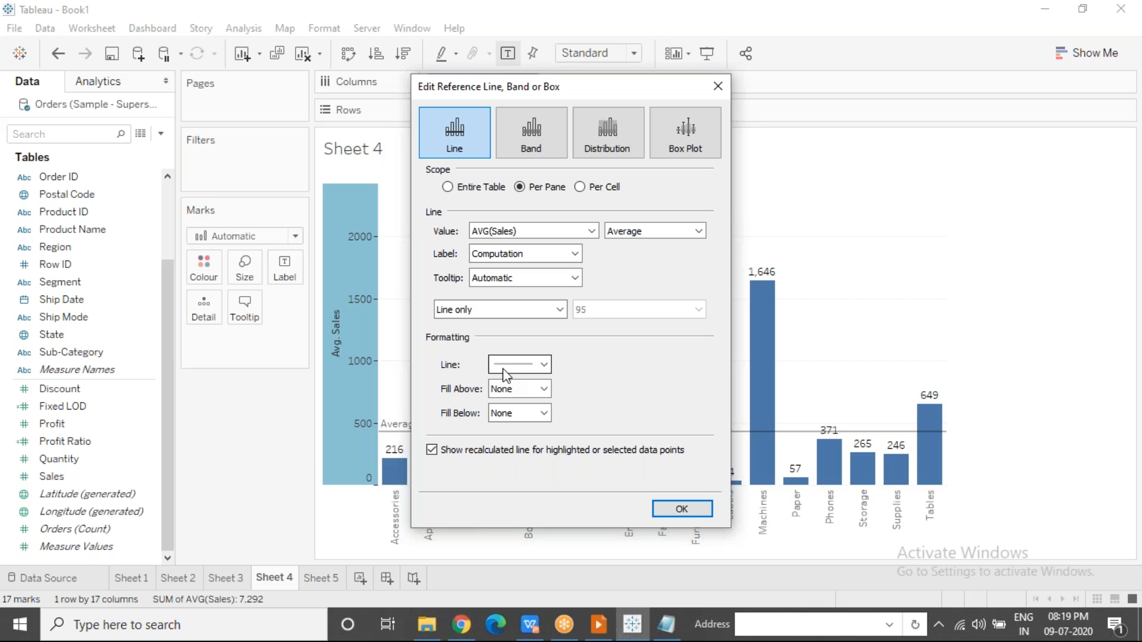
pyautogui.click(504, 365)
pyautogui.click(532, 238)
pyautogui.click(699, 288)
pyautogui.click(559, 258)
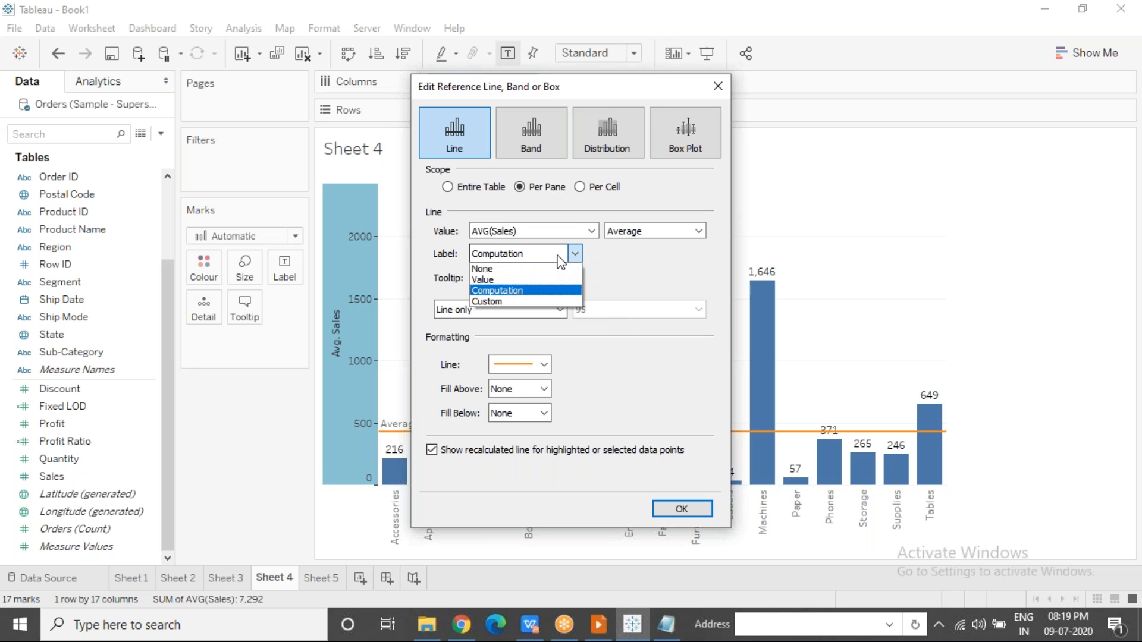
pyautogui.click(488, 280)
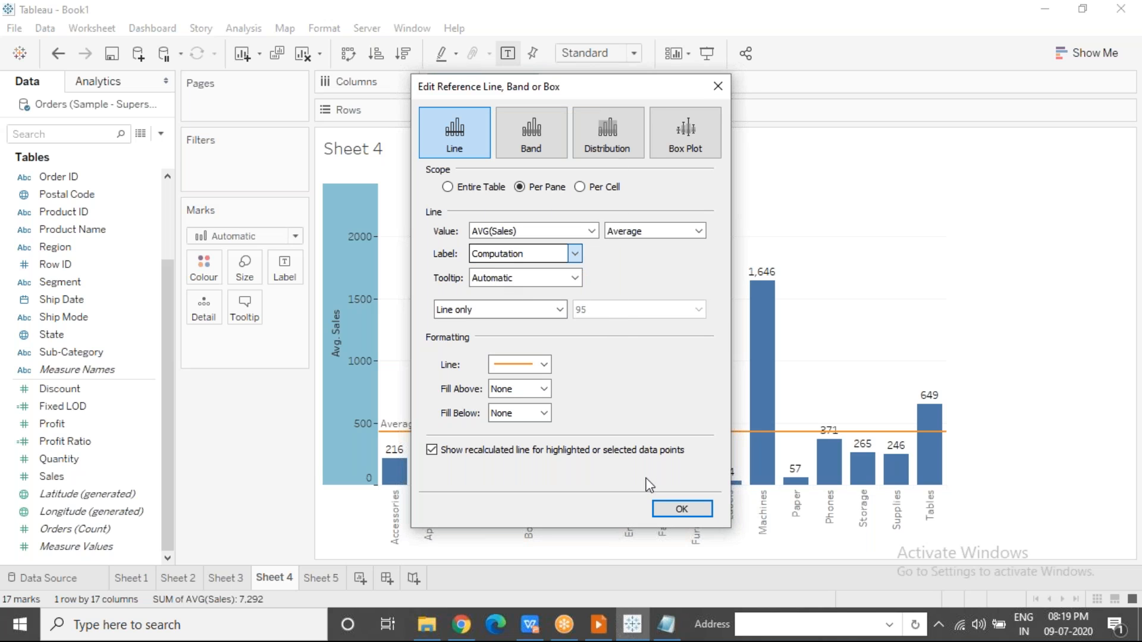
pyautogui.click(682, 510)
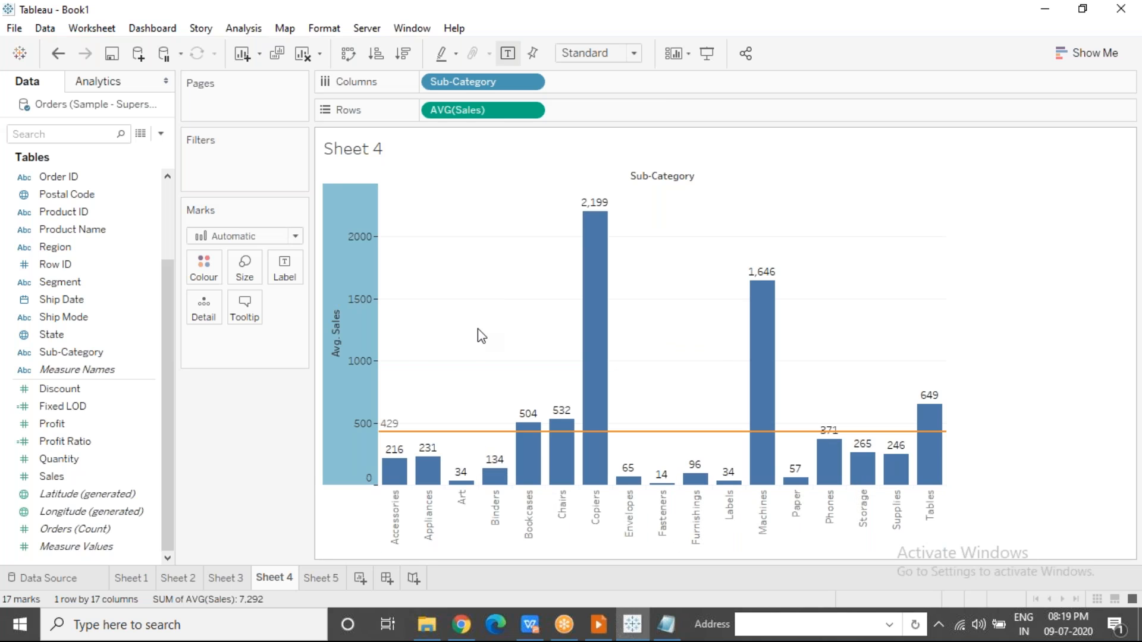
# Copy the Sheet 4 chart data as a crosstab.
pyautogui.click(112, 30)
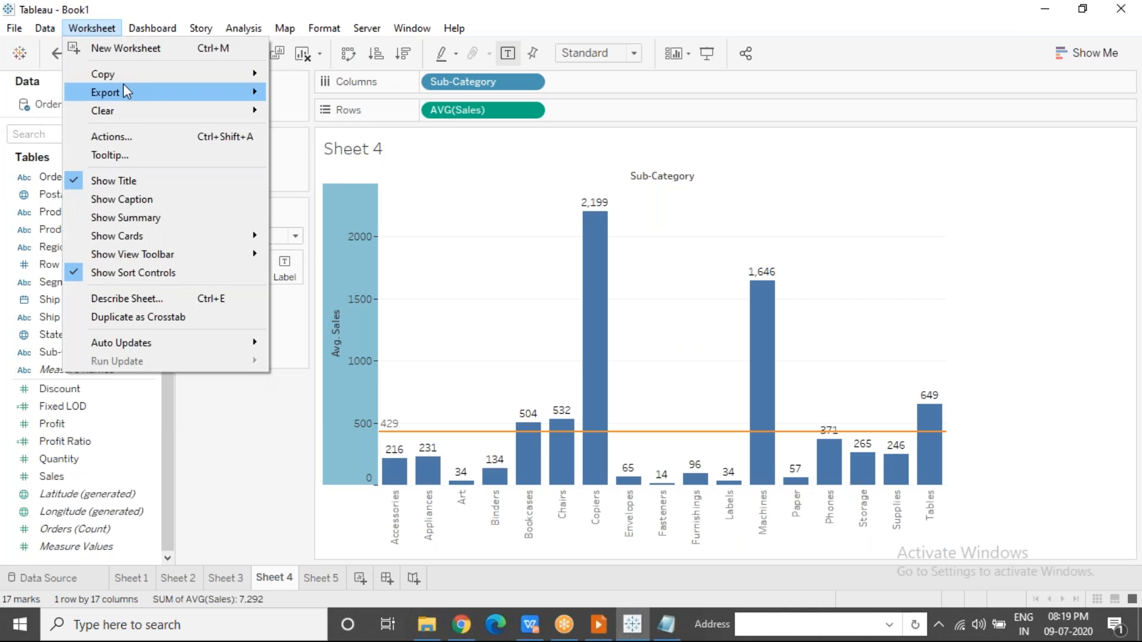
pyautogui.moveTo(133, 74)
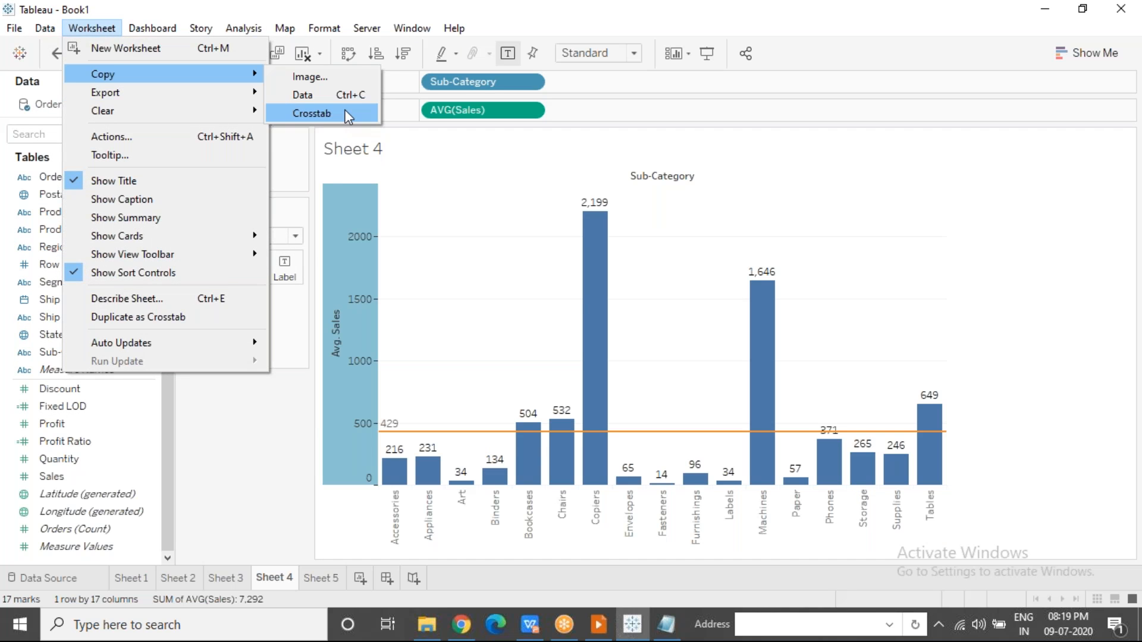
pyautogui.click(344, 113)
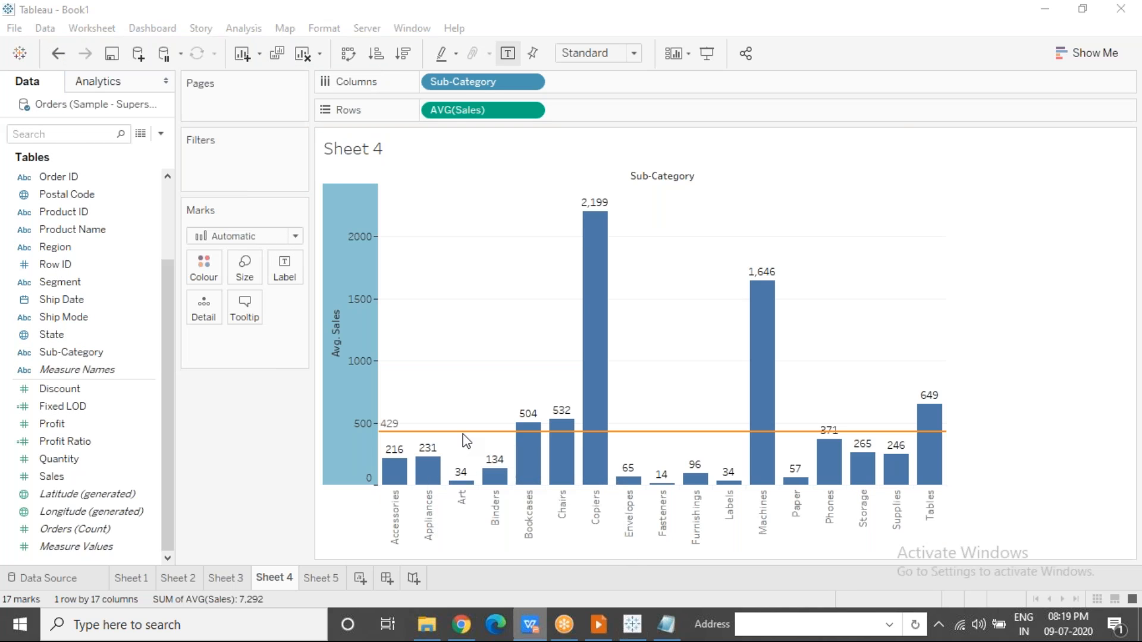
# Switch to WPS Office and paste the copied crosstab into cell A1 of a new blank spreadsheet.
pyautogui.click(530, 625)
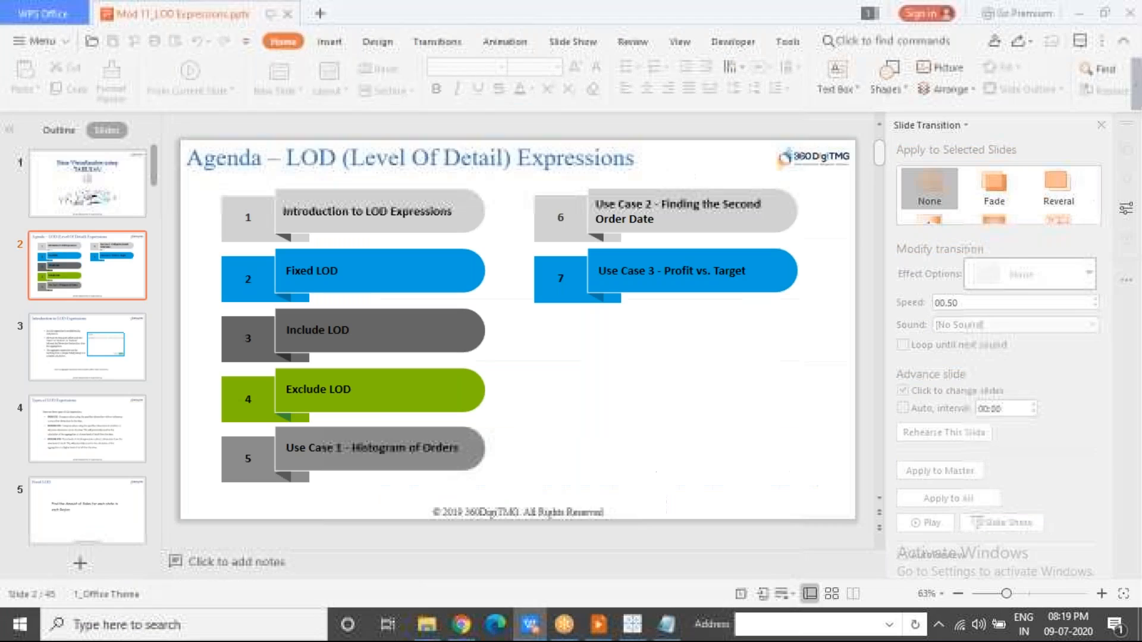
pyautogui.click(320, 16)
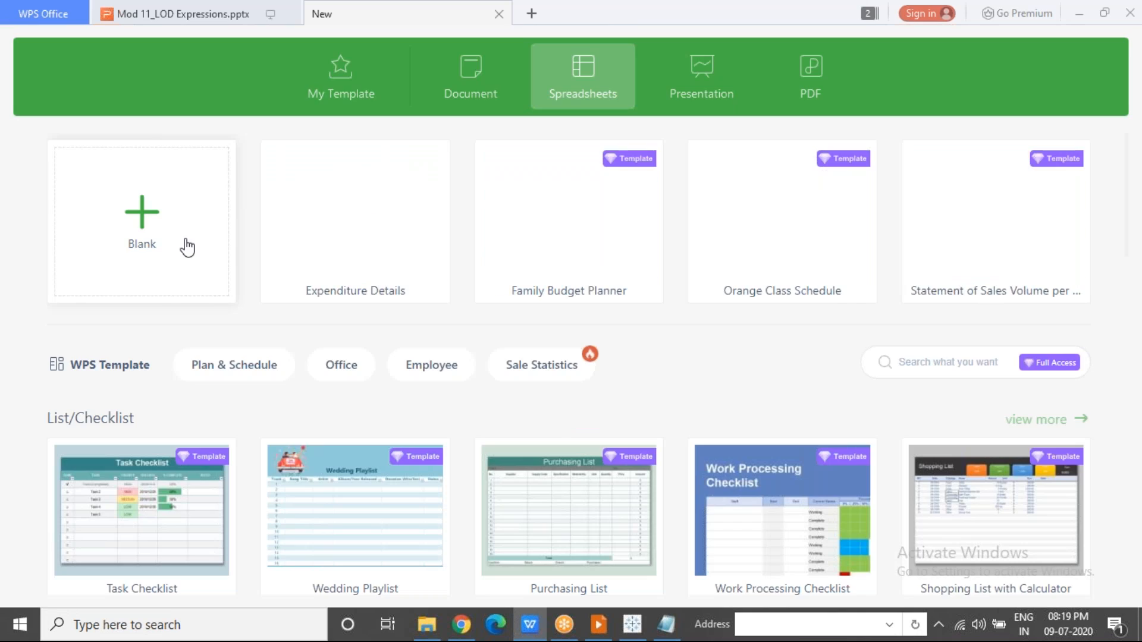
pyautogui.click(186, 246)
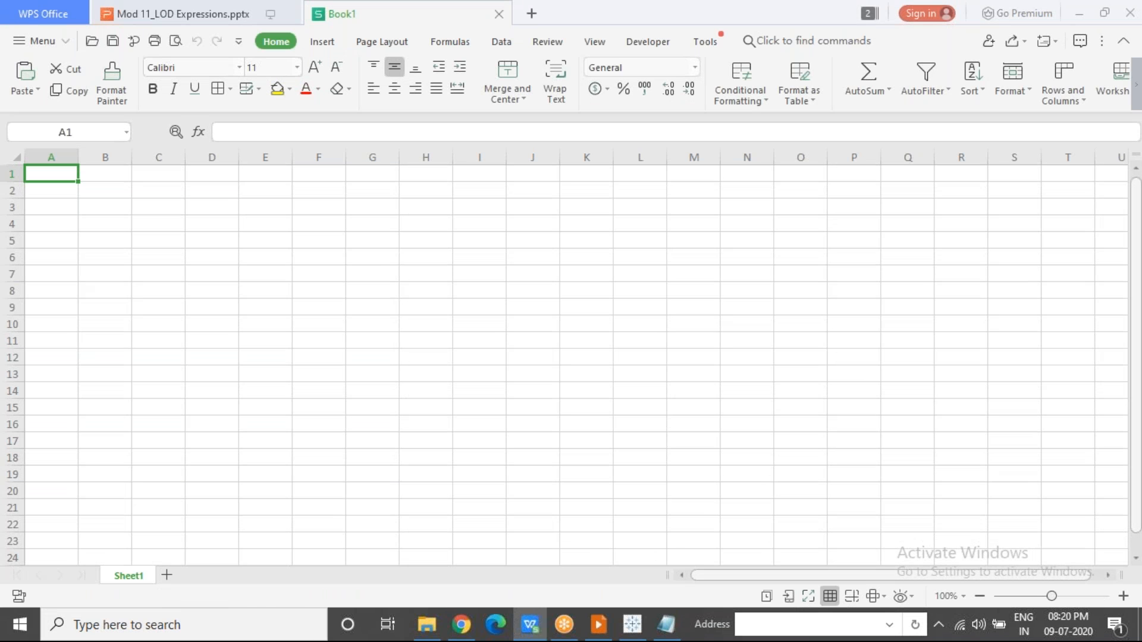
pyautogui.hotkey('ctrl', 'v')
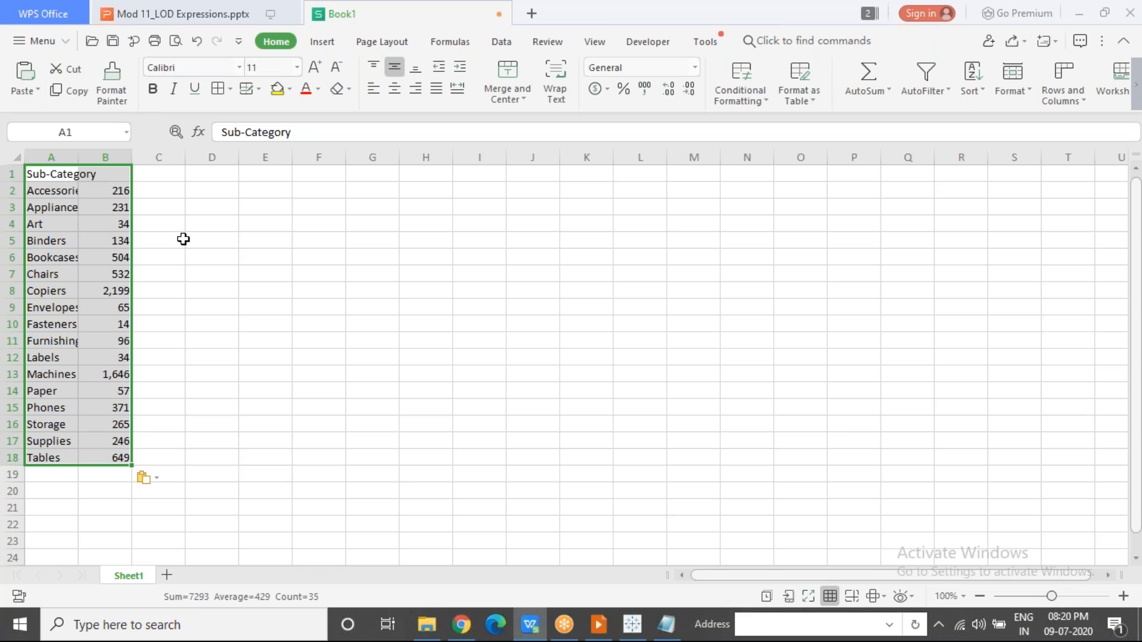
# Select the sub-category average sales in B2:B18 to check their average.
pyautogui.moveTo(107, 191); pyautogui.dragTo(118, 409)
pyautogui.hotkey('shift', 'Down')
pyautogui.hotkey('shift', 'Down')
pyautogui.hotkey('shift', 'Down')
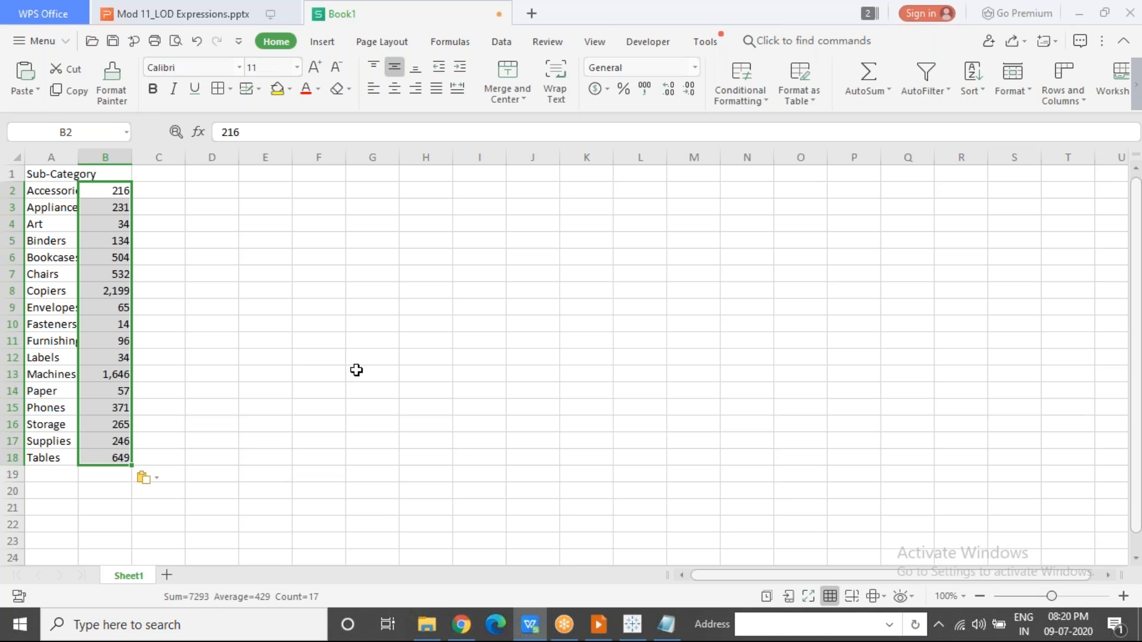
# Switch back to Tableau and create a calculated field named Overall Average Sales.
pyautogui.hotkey('alt', 'Tab')
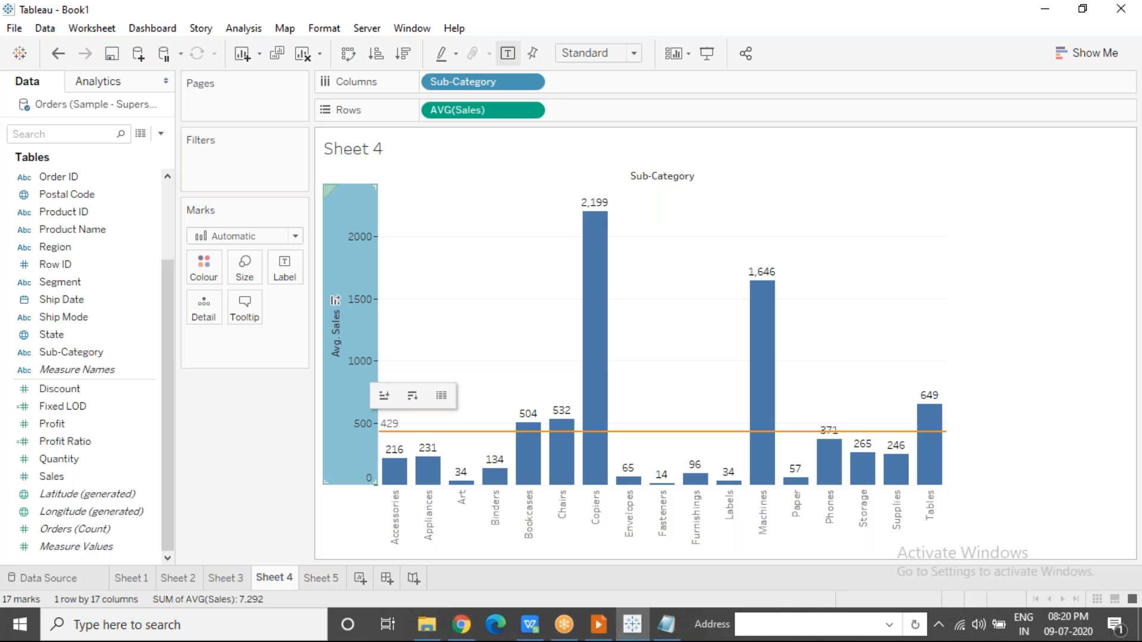
pyautogui.moveTo(452, 435)
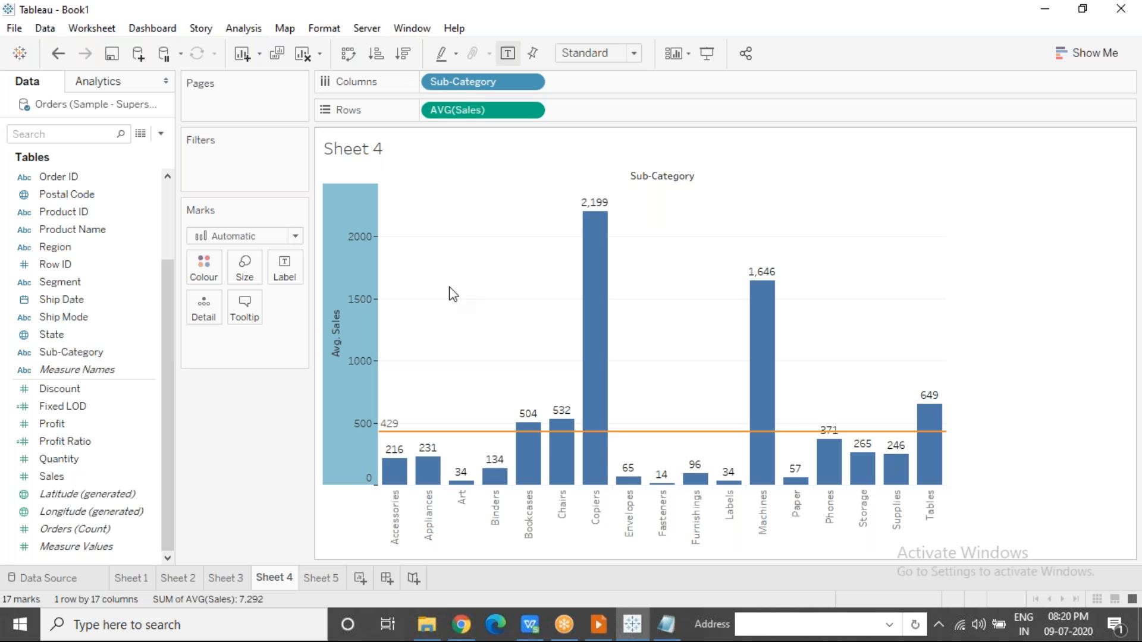
pyautogui.click(246, 28)
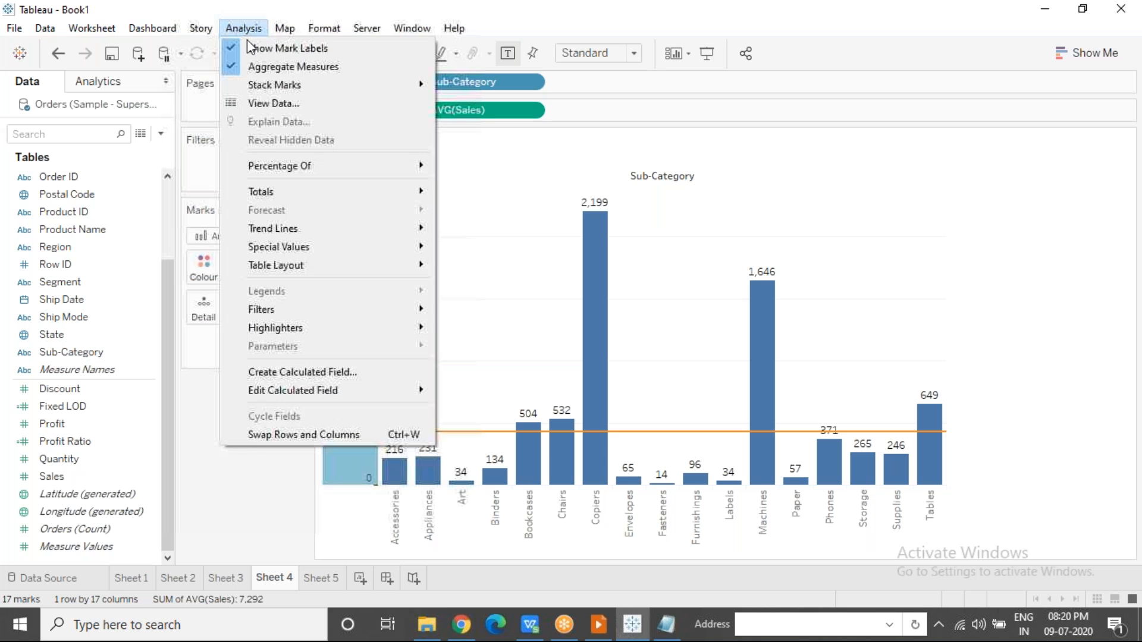
pyautogui.click(329, 380)
pyautogui.write('Ov')
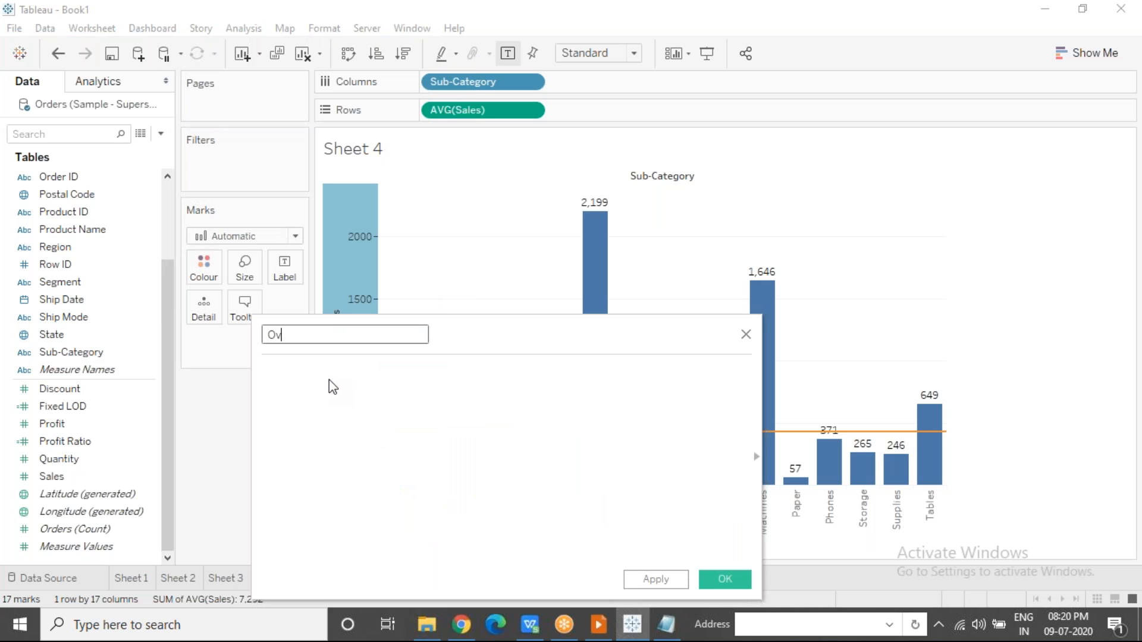
pyautogui.write('erall Average Sales')
pyautogui.press('Tab')
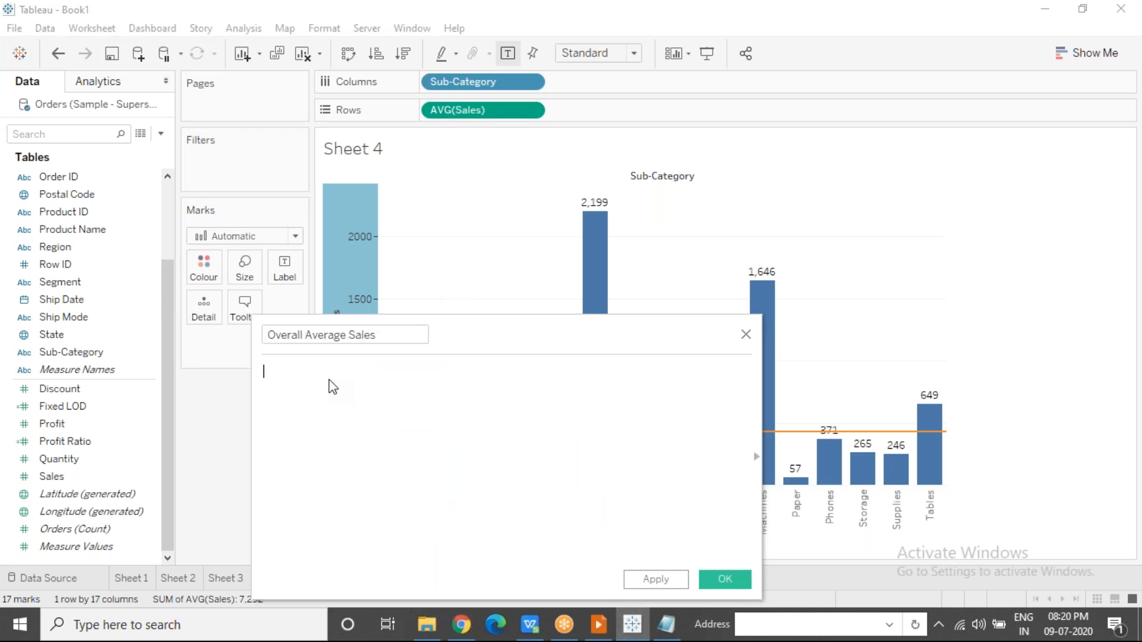
# Define the calculation as { FIXED : AVG([Sales]) } and save the field.
pyautogui.write('{ FIXED :')
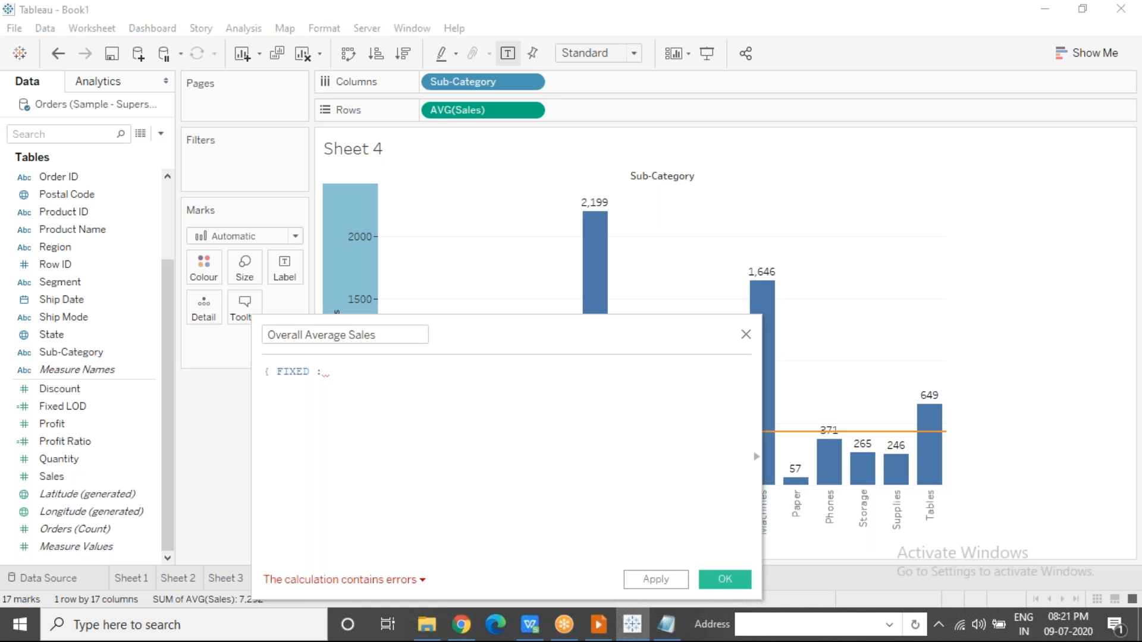
pyautogui.write('avg')
pyautogui.press('Return')
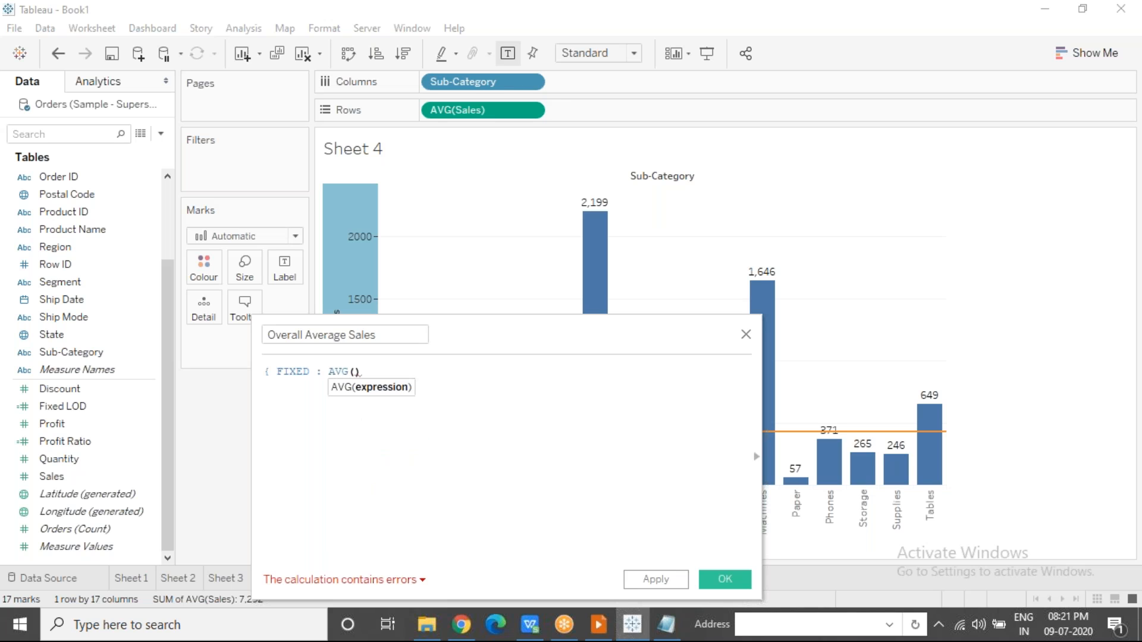
pyautogui.write('[Sales]')
pyautogui.press('Return')
pyautogui.press('Right')
pyautogui.write('}')
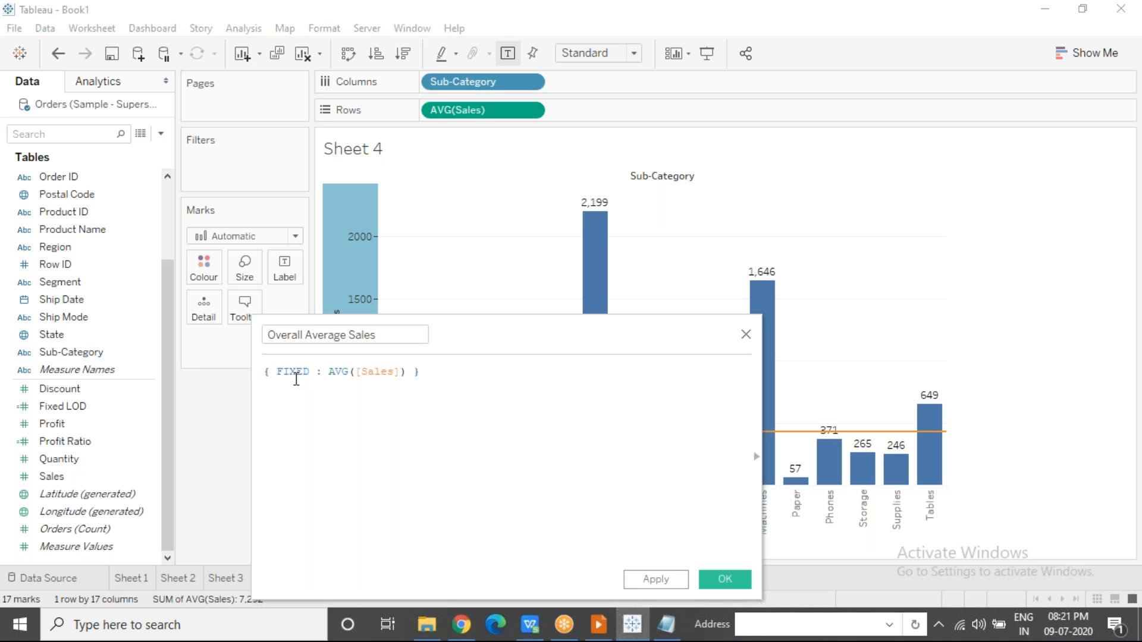
pyautogui.moveTo(268, 373); pyautogui.dragTo(318, 373)
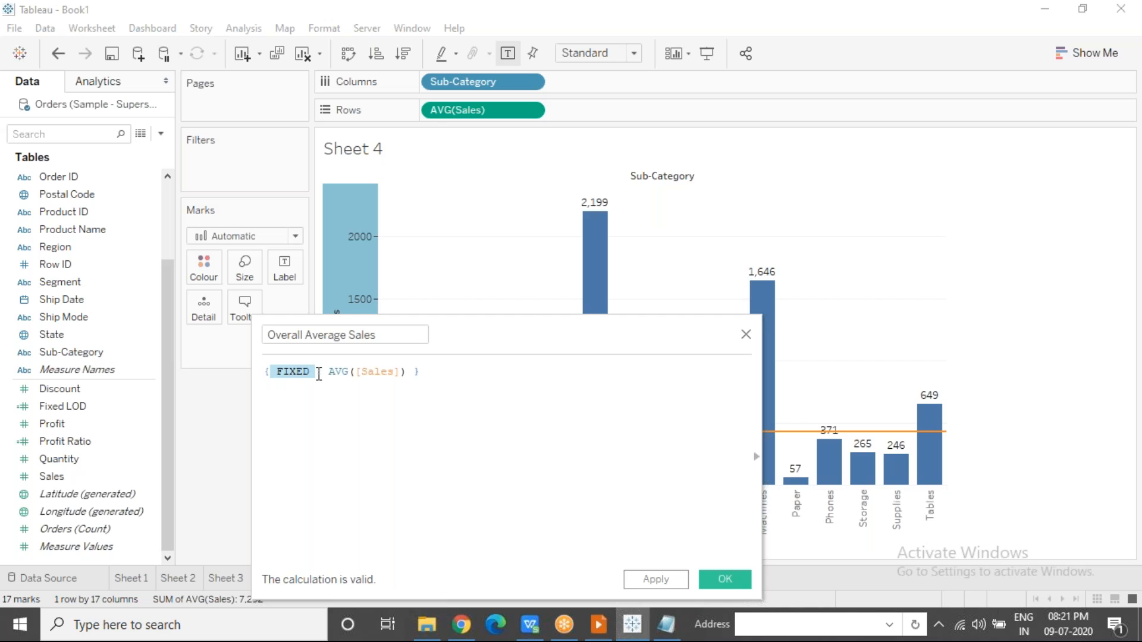
pyautogui.moveTo(328, 373); pyautogui.dragTo(407, 373)
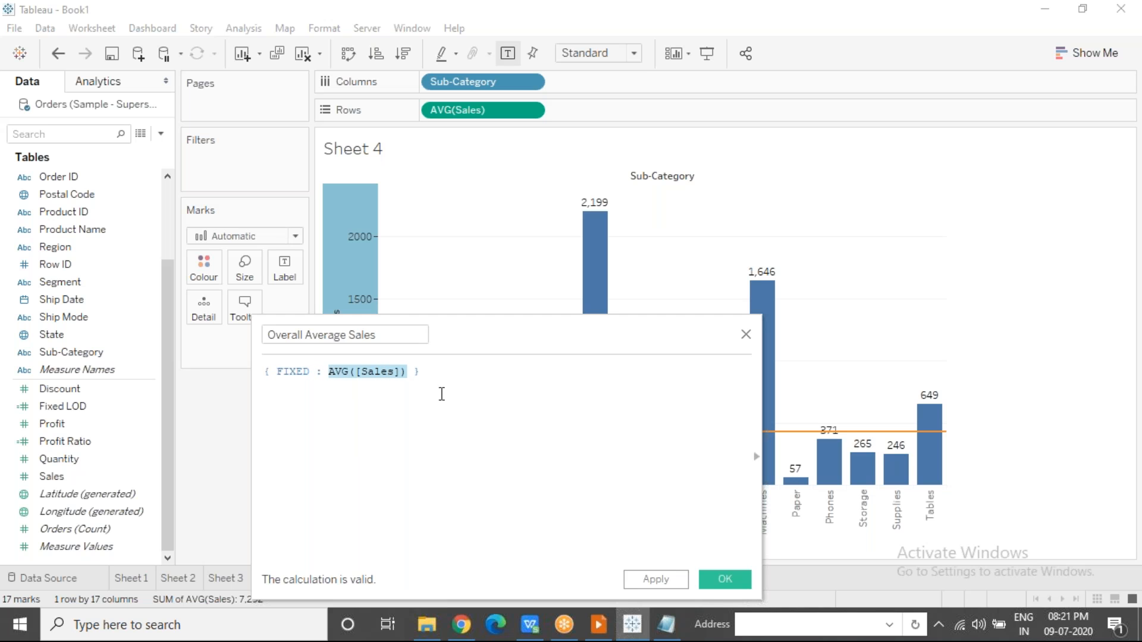
pyautogui.click(721, 580)
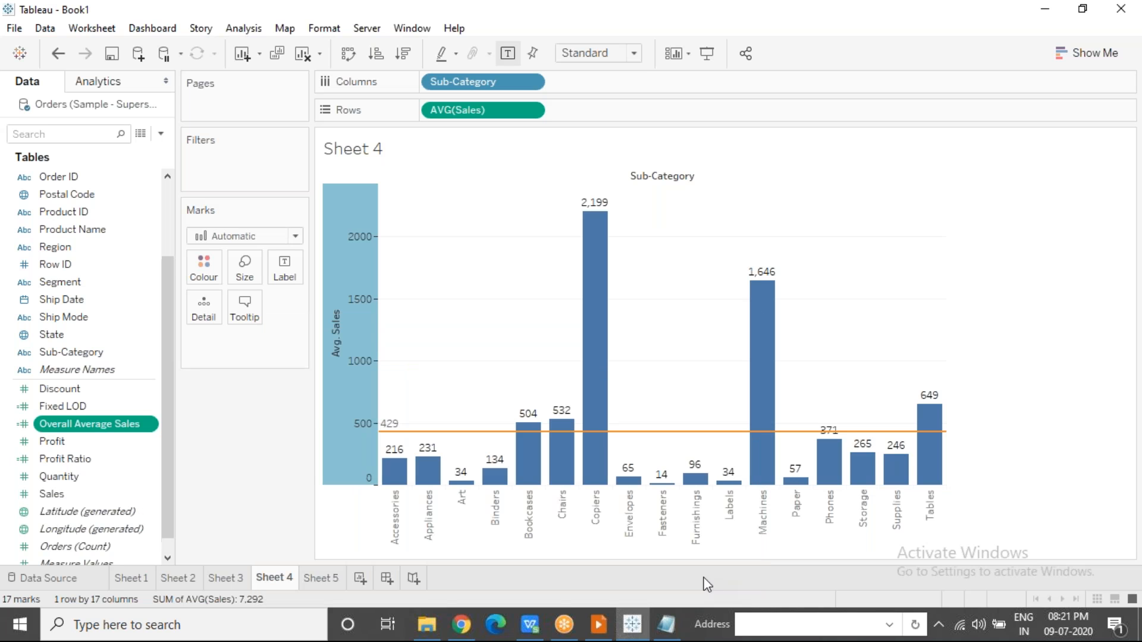
# Add Overall Average Sales to the marks as detail and create a per-pane reference line at the average of SUM(Overall Average Sales).
pyautogui.moveTo(101, 433); pyautogui.dragTo(194, 312)
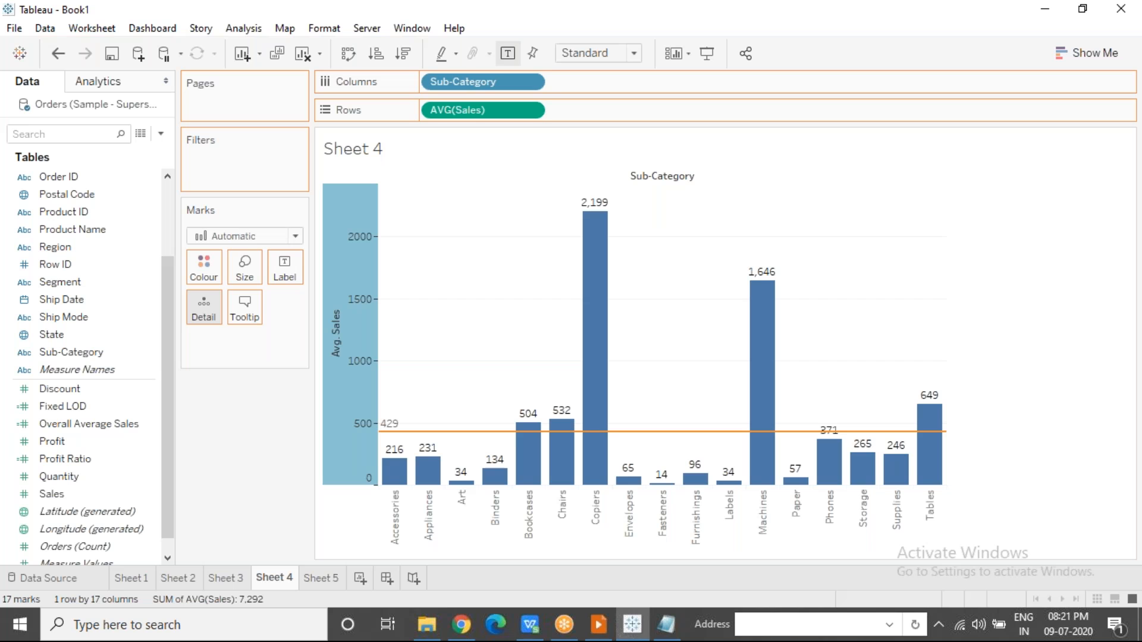
pyautogui.rightClick(337, 257)
pyautogui.click(438, 380)
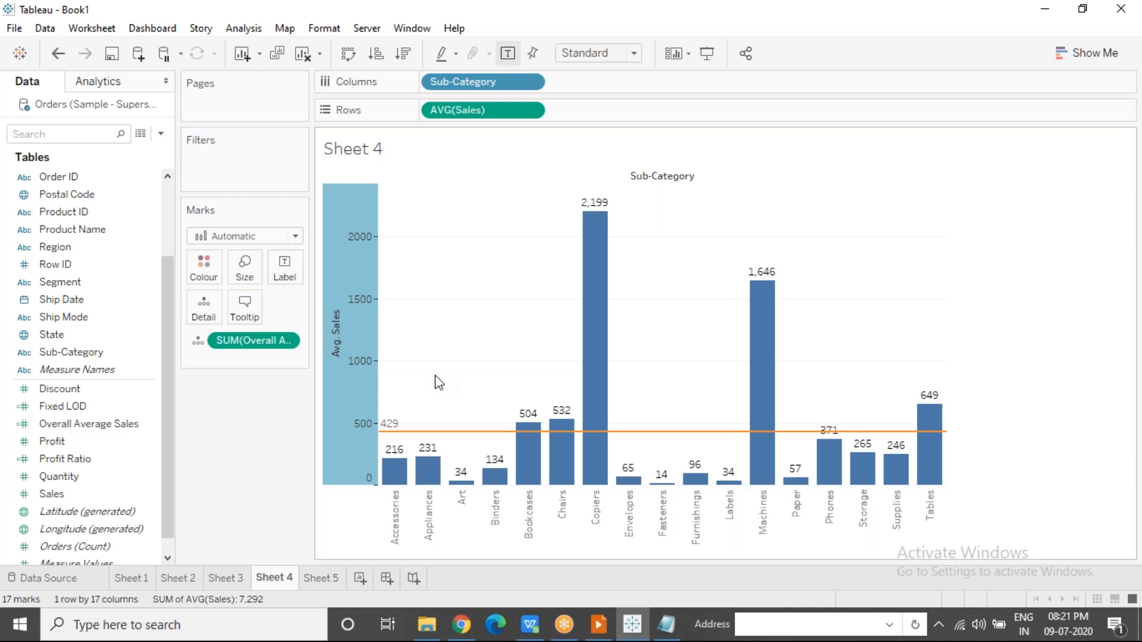
pyautogui.click(506, 230)
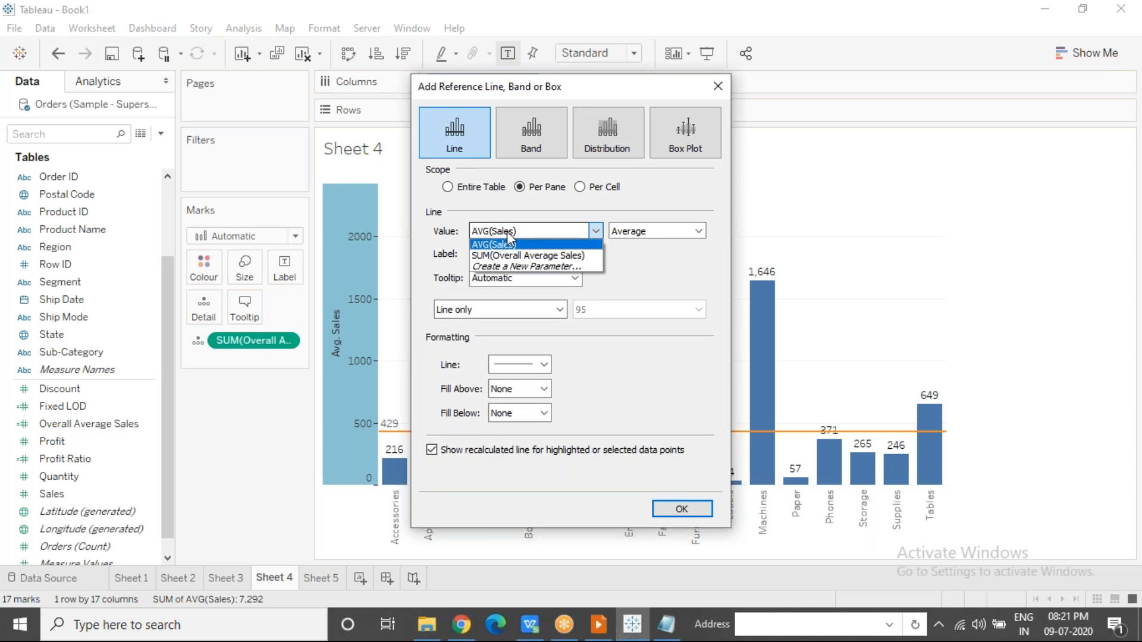
pyautogui.click(507, 252)
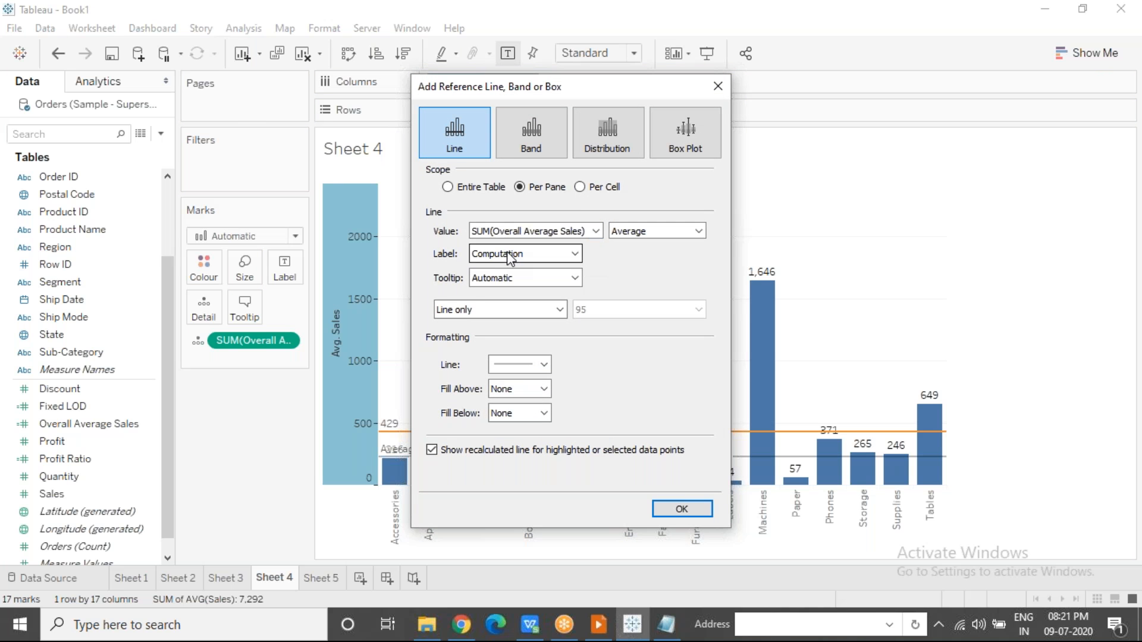
# Set the new reference line's label to Value and format the line in red.
pyautogui.click(507, 254)
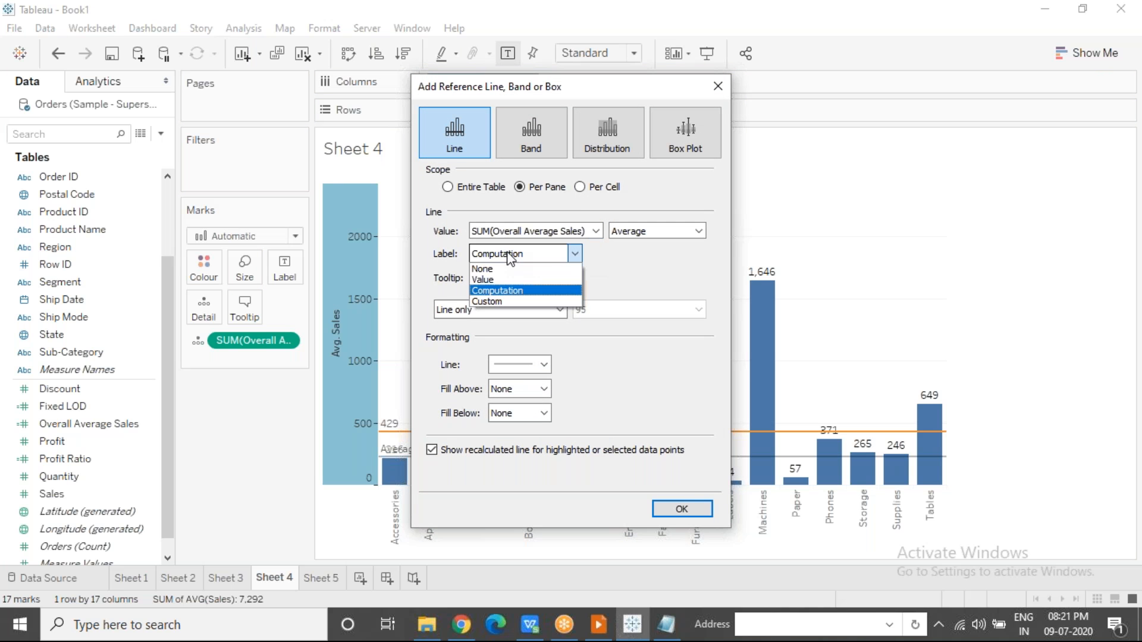
pyautogui.click(493, 289)
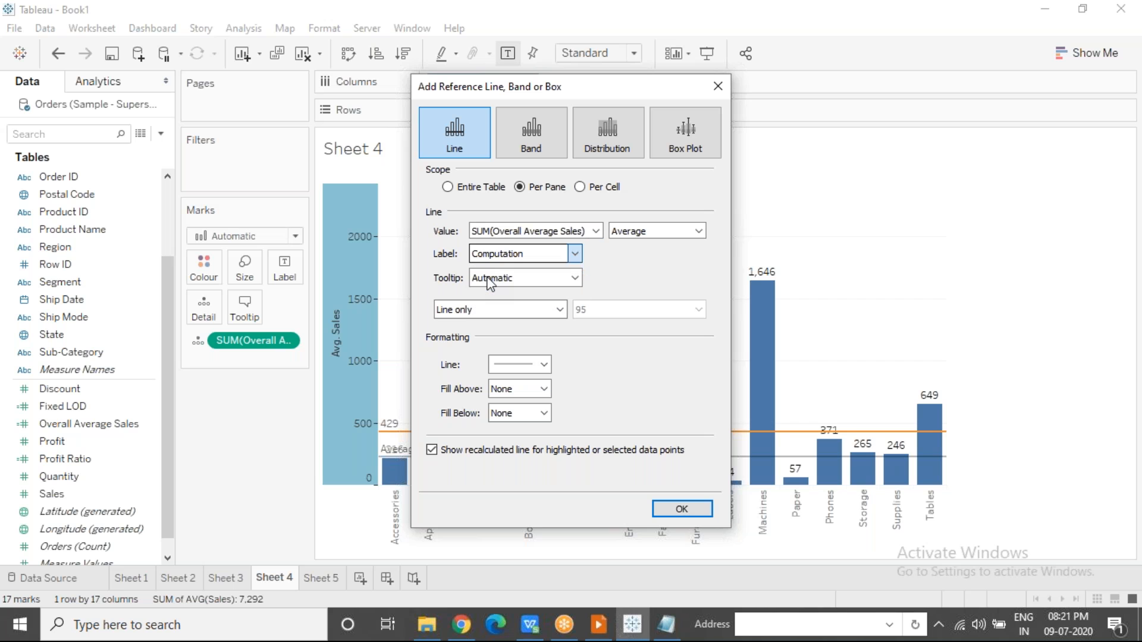
pyautogui.click(526, 368)
pyautogui.click(500, 317)
pyautogui.click(681, 508)
pyautogui.click(680, 509)
# Hide the mark labels and replace Sub-Category with Category on Columns.
pyautogui.click(505, 55)
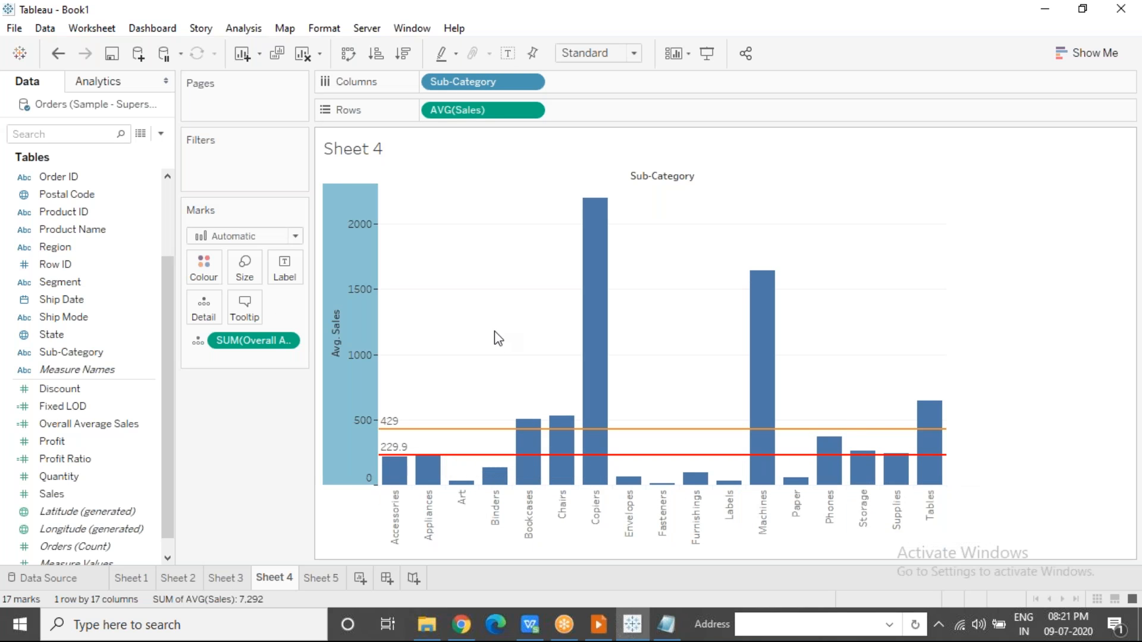
pyautogui.click(168, 202)
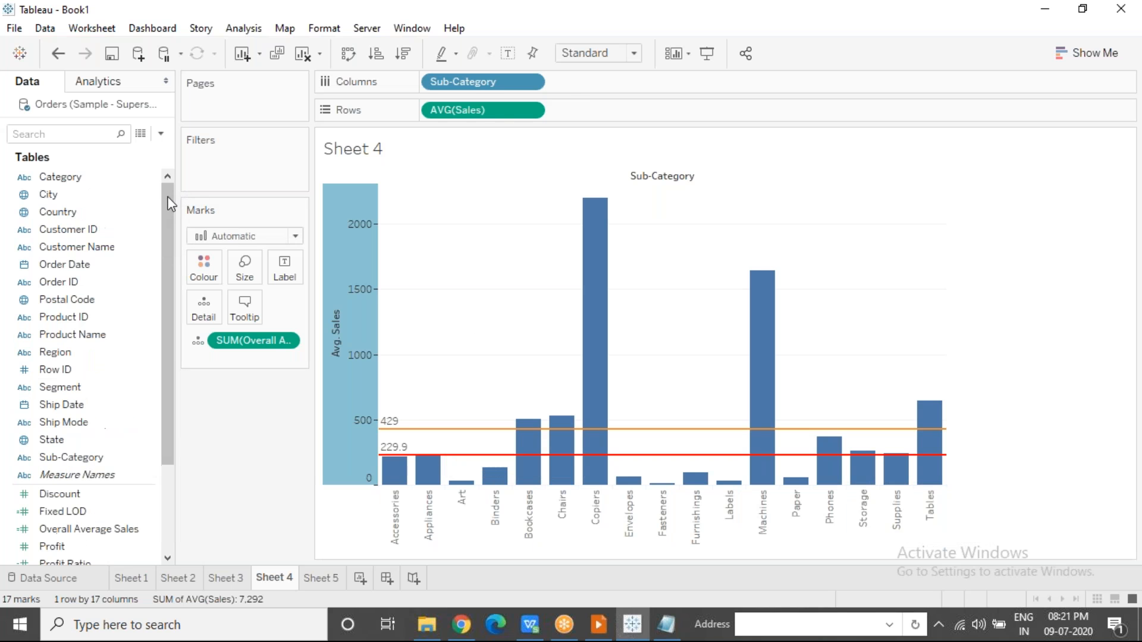
pyautogui.moveTo(86, 182); pyautogui.dragTo(483, 87)
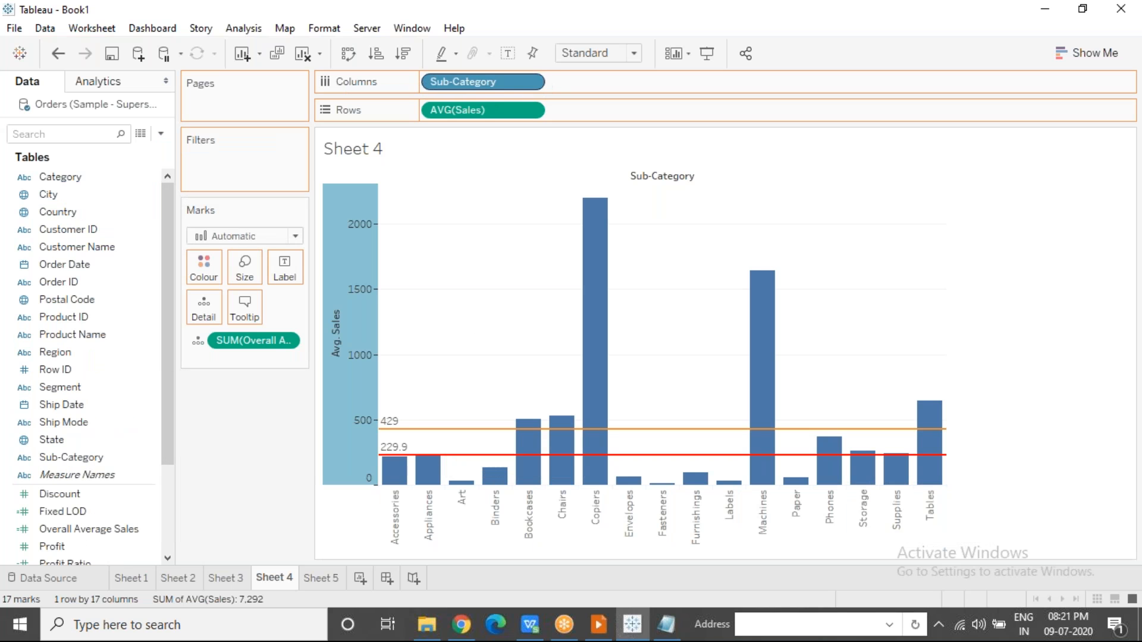
pyautogui.moveTo(455, 310)
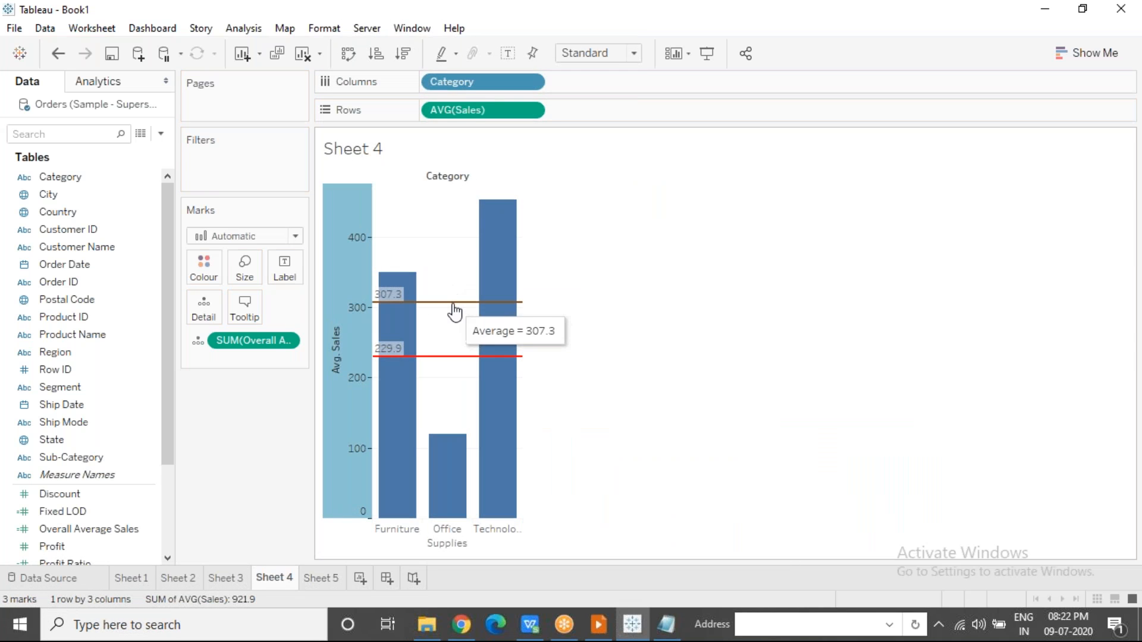
pyautogui.moveTo(416, 288)
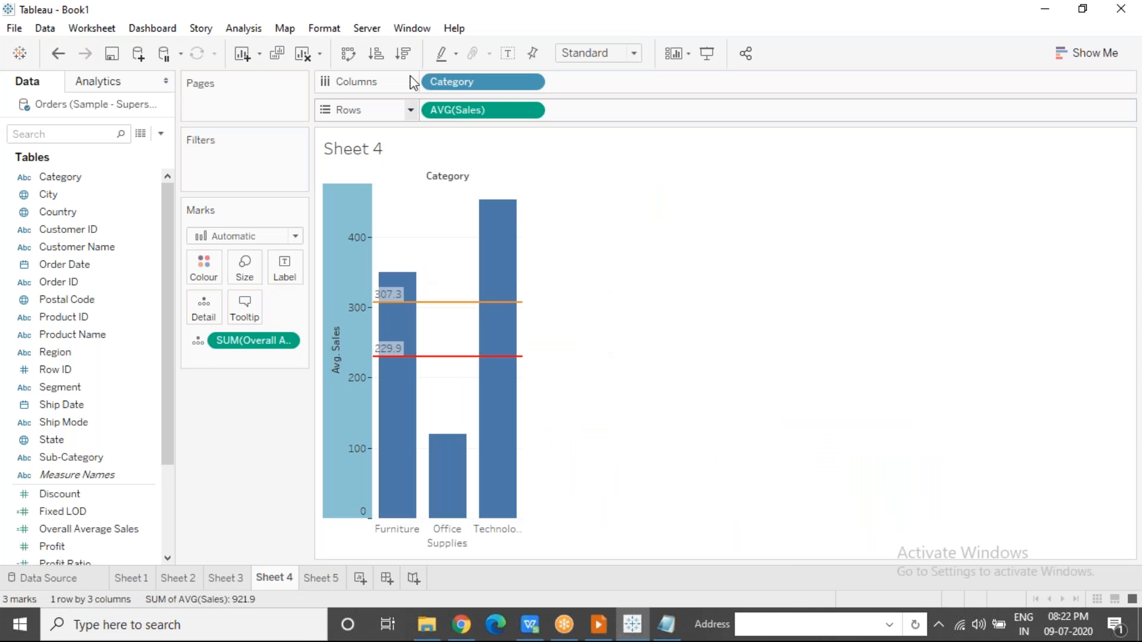
# Show the mark labels and compare the category bars with the orange and red reference lines.
pyautogui.click(509, 53)
pyautogui.moveTo(404, 280)
pyautogui.moveTo(459, 461)
pyautogui.moveTo(503, 220)
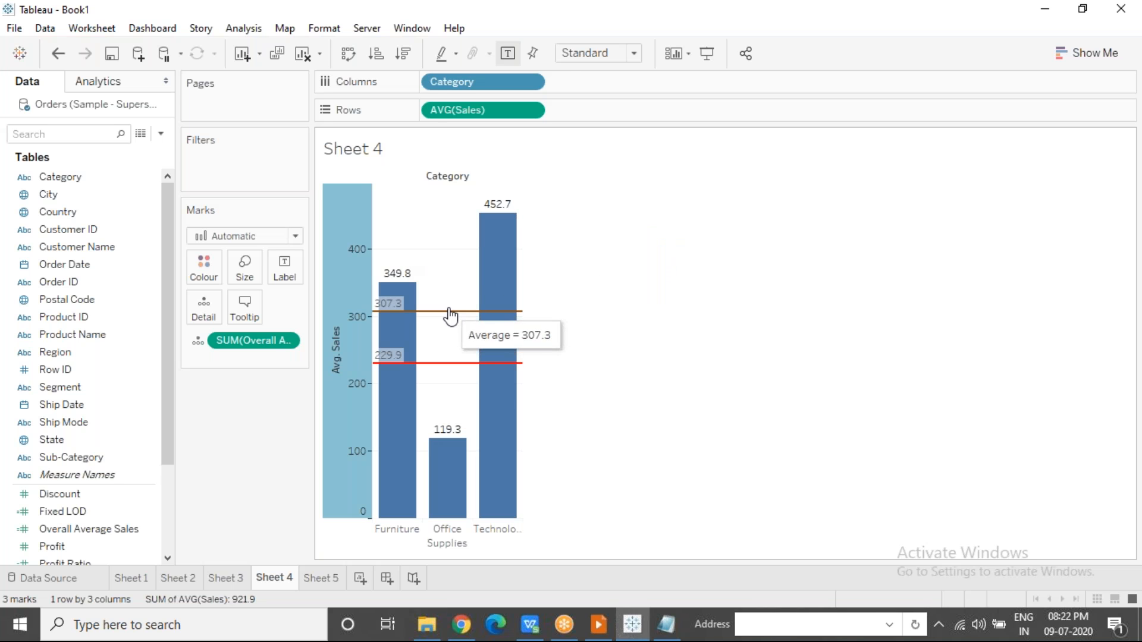
pyautogui.moveTo(450, 368)
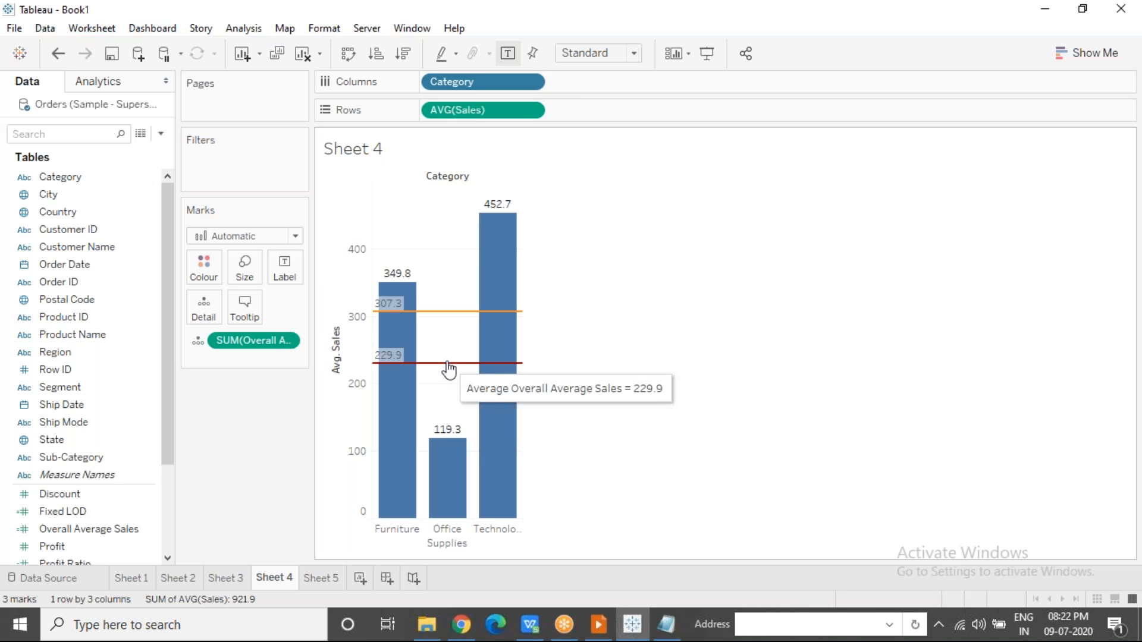
# Remove Category from Columns to view the single overall bar, hide the mark labels, and put Category back.
pyautogui.moveTo(245, 2); pyautogui.dragTo(244, 2)
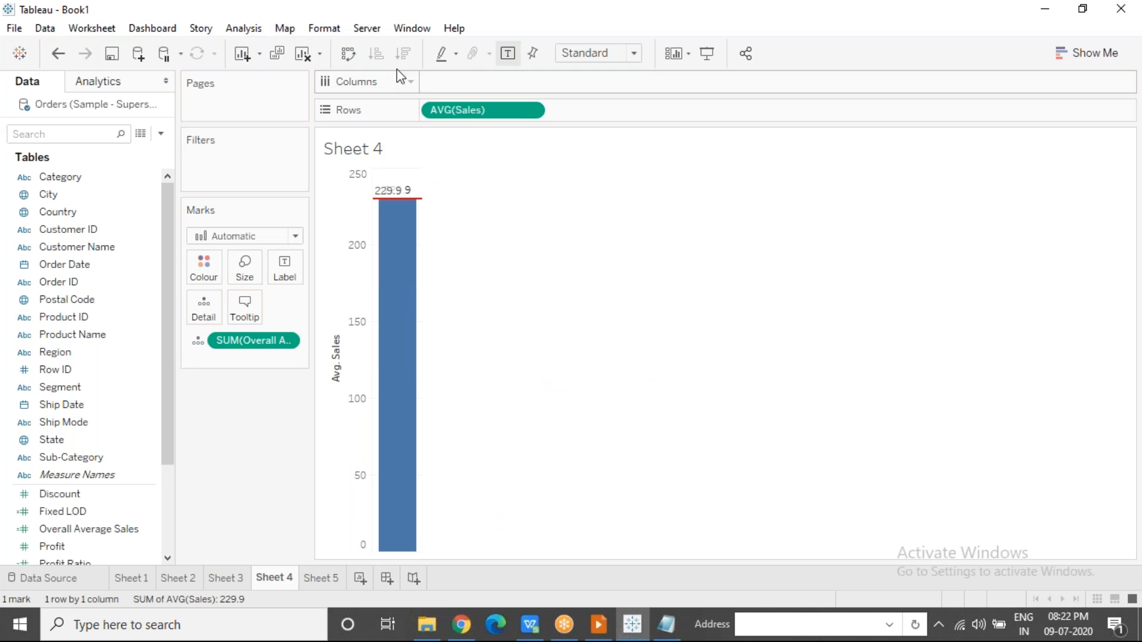
pyautogui.click(507, 57)
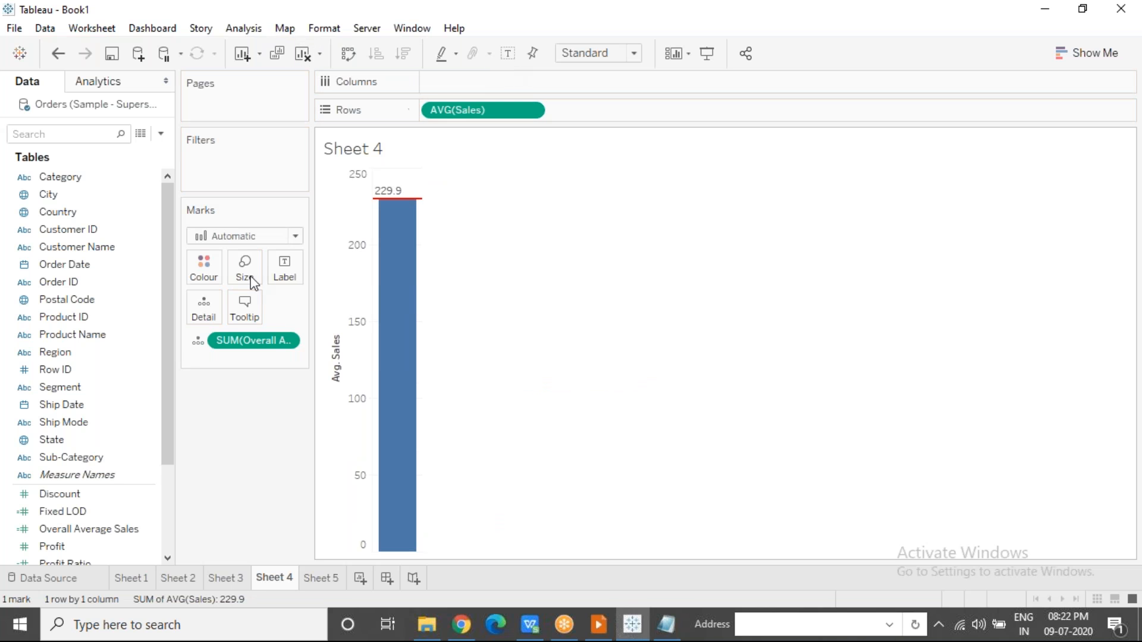
pyautogui.moveTo(81, 178); pyautogui.dragTo(487, 86)
pyautogui.moveTo(431, 362)
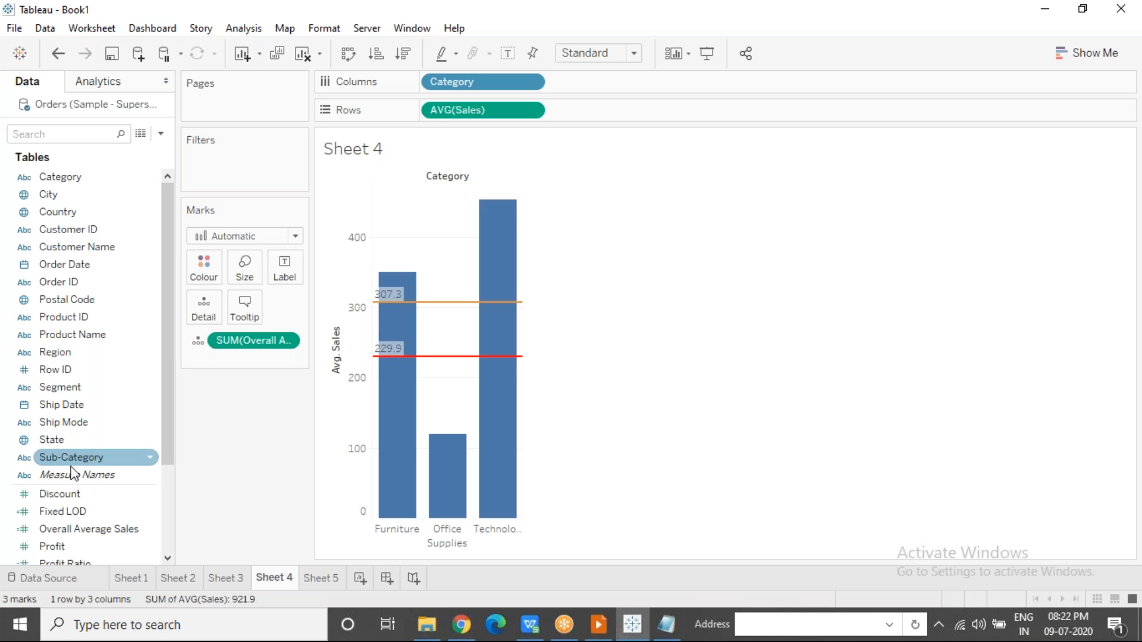
# Add Sub-Category after Category on Columns and compare the two reference lines across the category panes.
pyautogui.moveTo(70, 461); pyautogui.dragTo(612, 84)
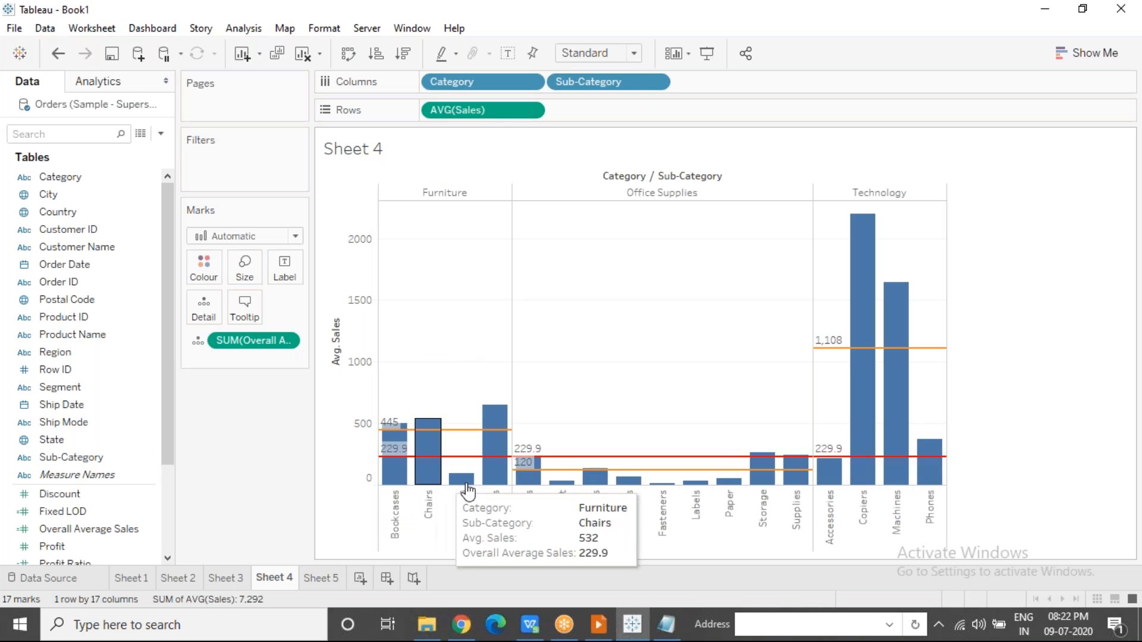
pyautogui.moveTo(461, 433)
pyautogui.moveTo(456, 463)
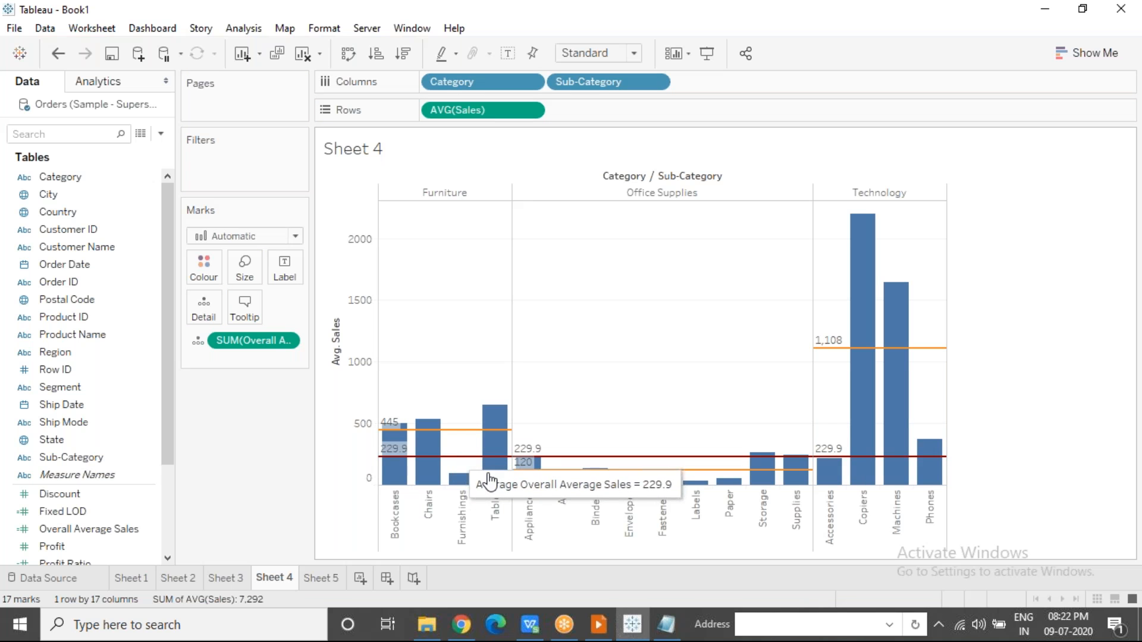
pyautogui.moveTo(682, 466)
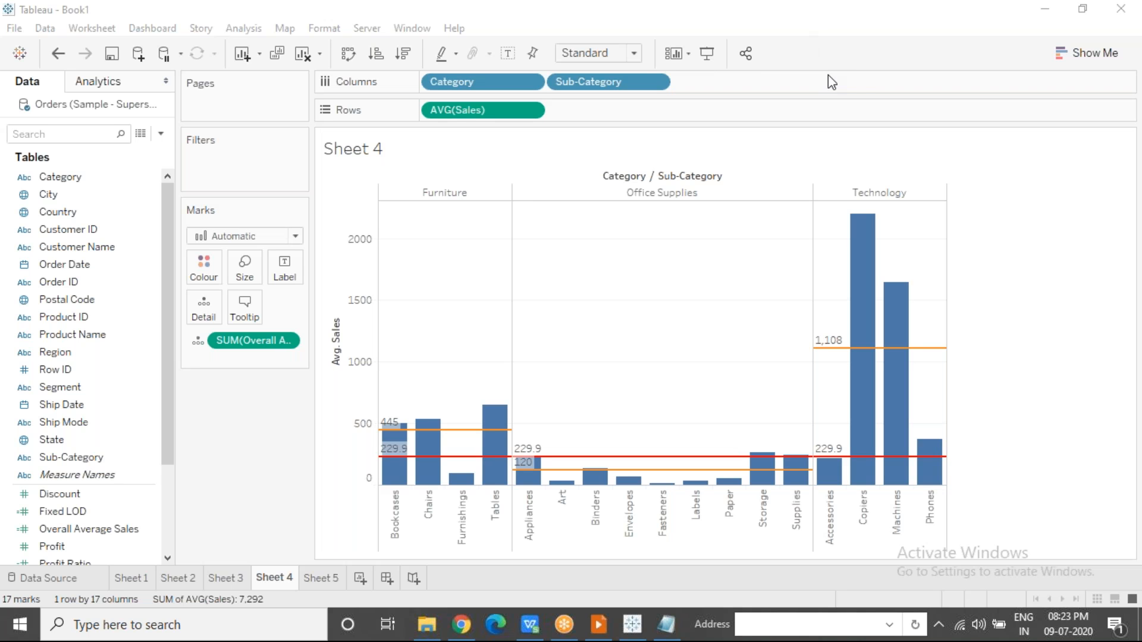
# Add a new blank worksheet after Sheet 5.
pyautogui.click(361, 577)
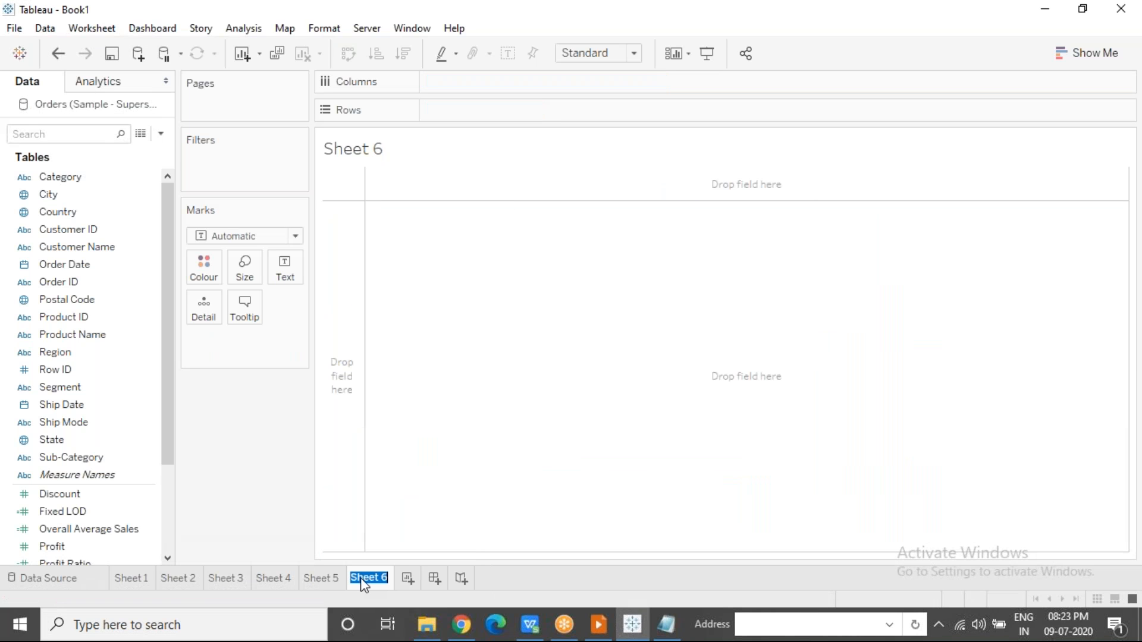
pyautogui.click(630, 394)
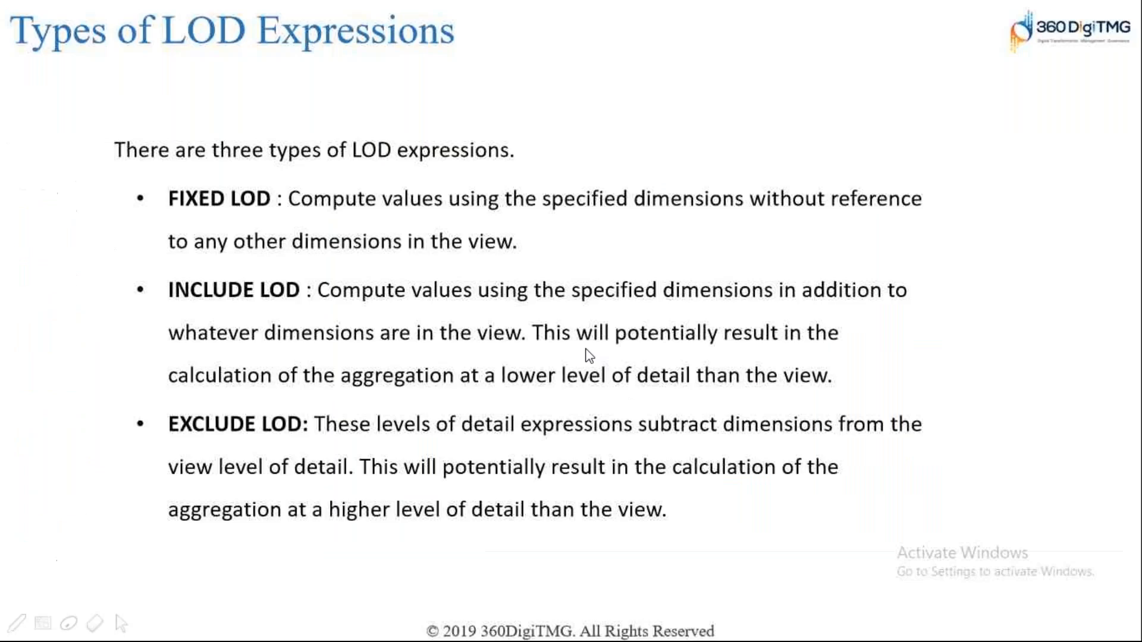
# Advance the LOD slide show to the Use Case 1 slide on the histogram of orders, and switch back to Tableau.
pyautogui.click(589, 356)
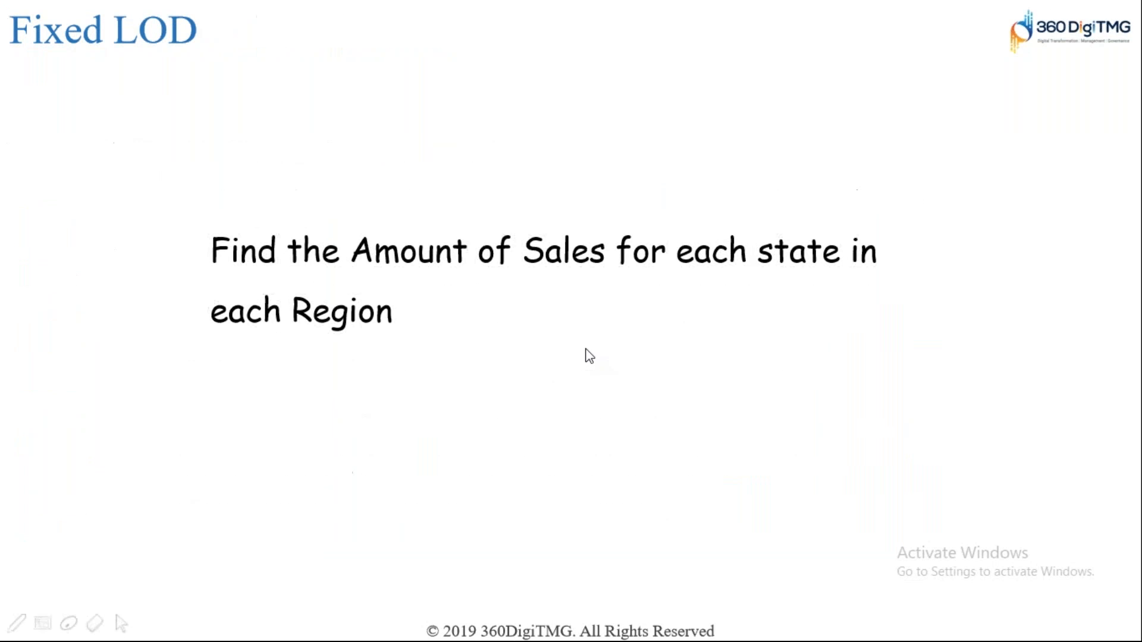
pyautogui.click(589, 356)
pyautogui.click(590, 355)
pyautogui.click(589, 356)
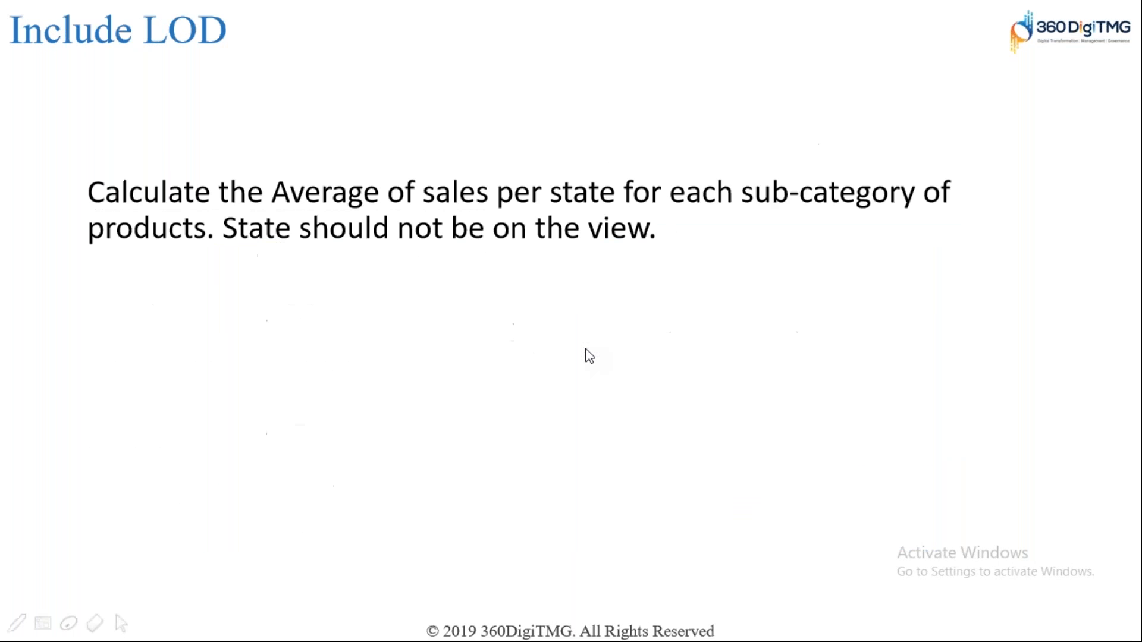
pyautogui.click(590, 356)
pyautogui.click(590, 356)
pyautogui.click(590, 356)
pyautogui.click(590, 356)
pyautogui.click(589, 356)
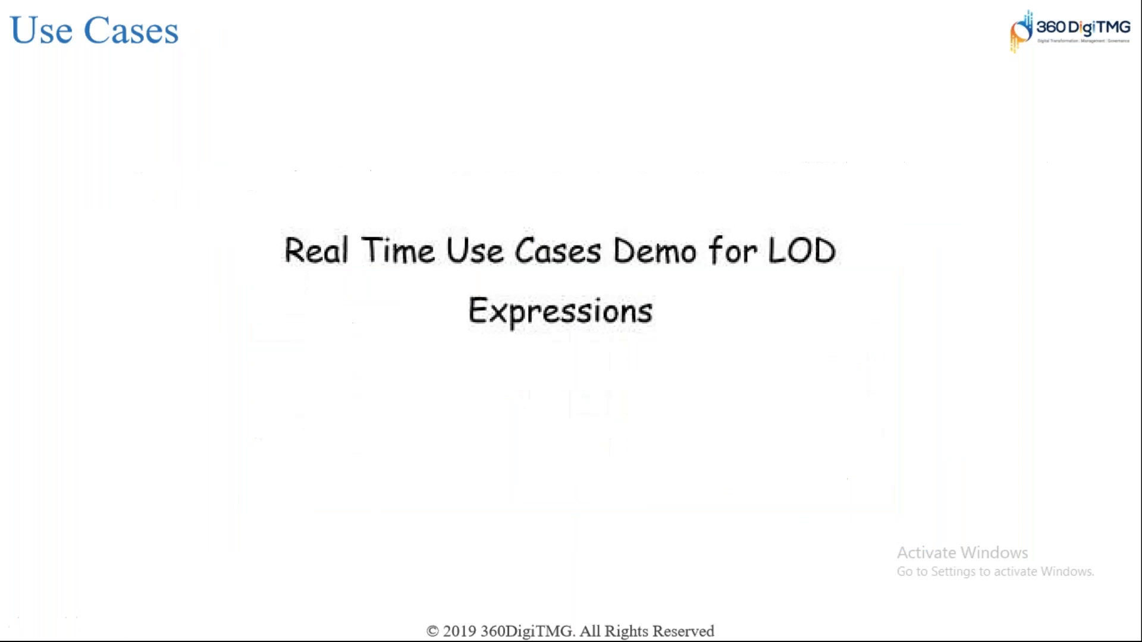
pyautogui.press('Right')
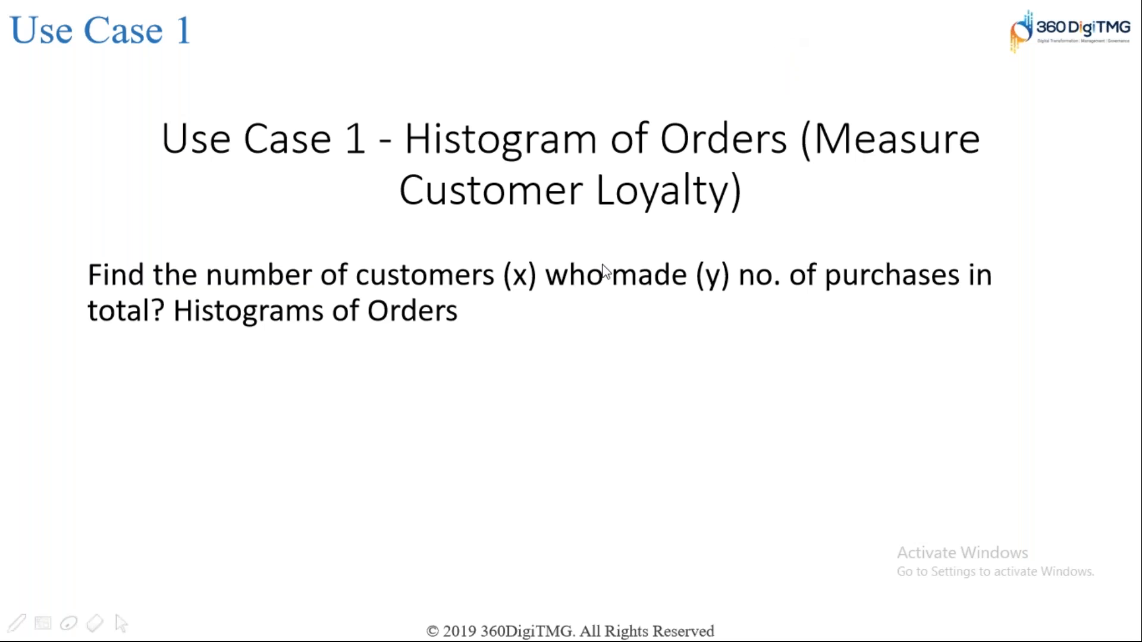
pyautogui.hotkey('alt', 'Tab')
pyautogui.hotkey('alt', 'Tab')
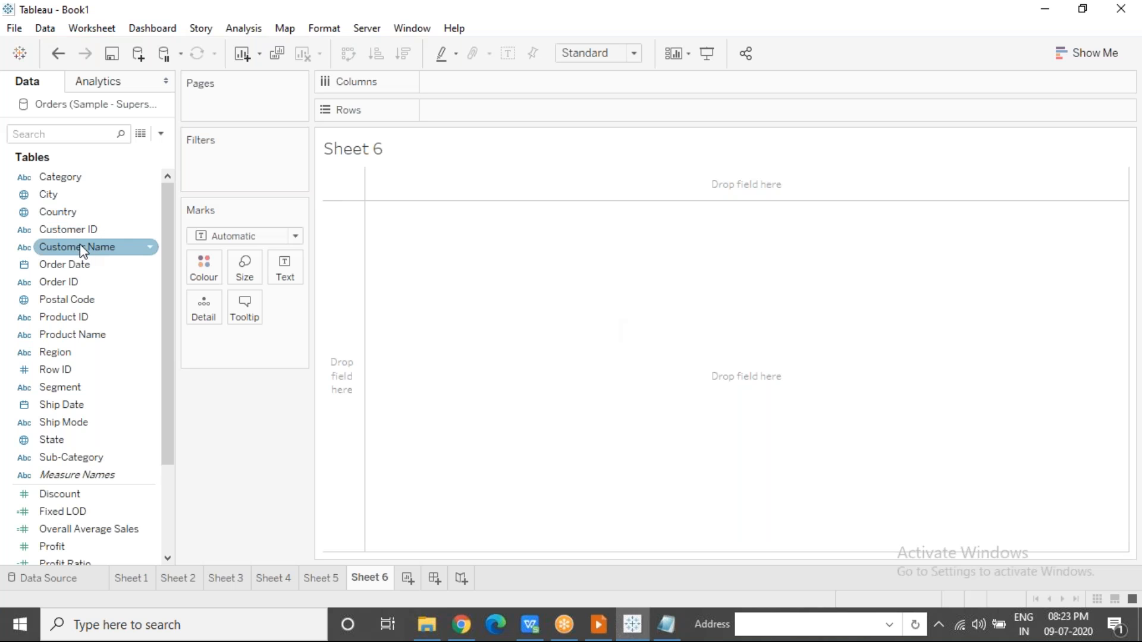
# Place Customer ID on Columns, and try Order ID on Rows as a plain dimension before taking it off.
pyautogui.moveTo(82, 229); pyautogui.dragTo(469, 85)
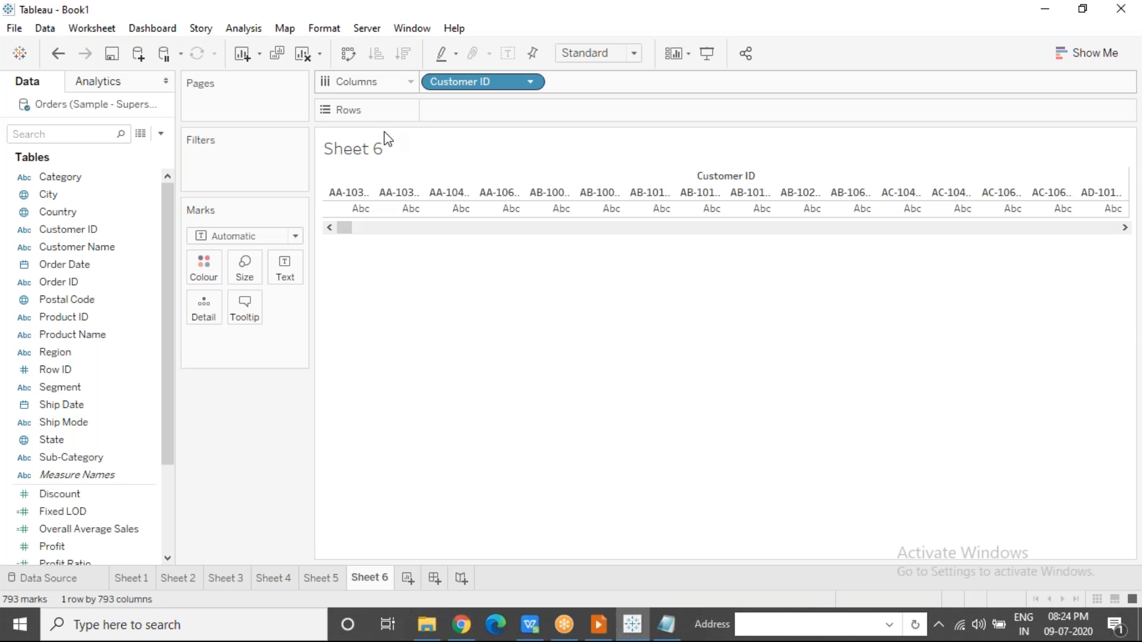
pyautogui.click(84, 283)
pyautogui.moveTo(84, 286)
pyautogui.mouseDown()
pyautogui.moveTo(84, 296)
pyautogui.moveTo(470, 81)
pyautogui.moveTo(470, 114)
pyautogui.moveTo(454, 111)
pyautogui.mouseUp()
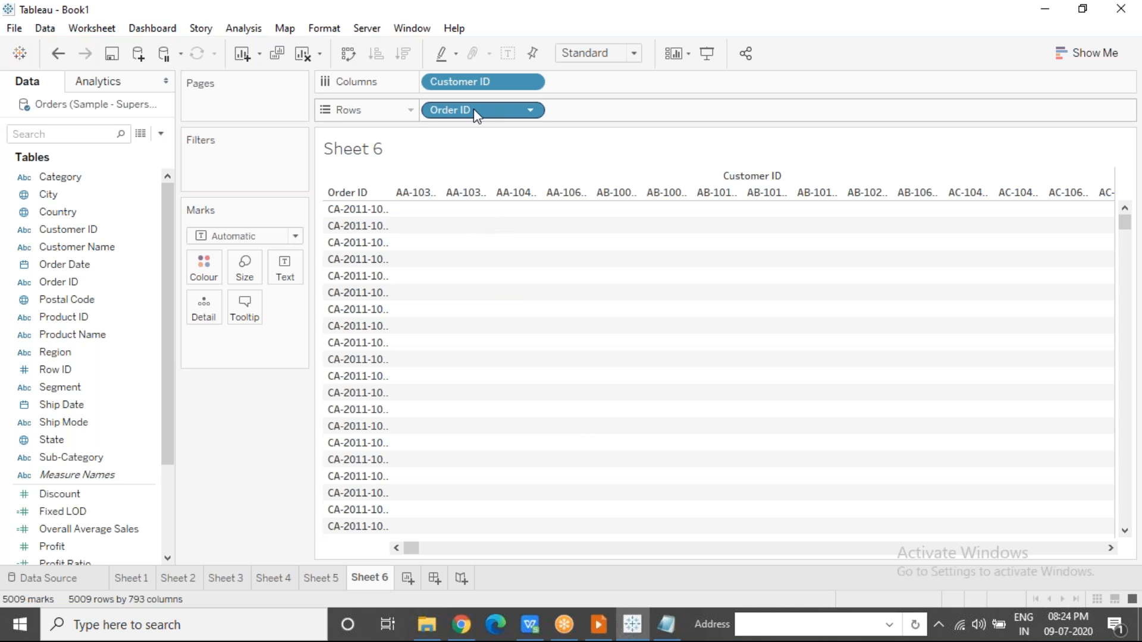
pyautogui.moveTo(476, 115); pyautogui.dragTo(280, 424)
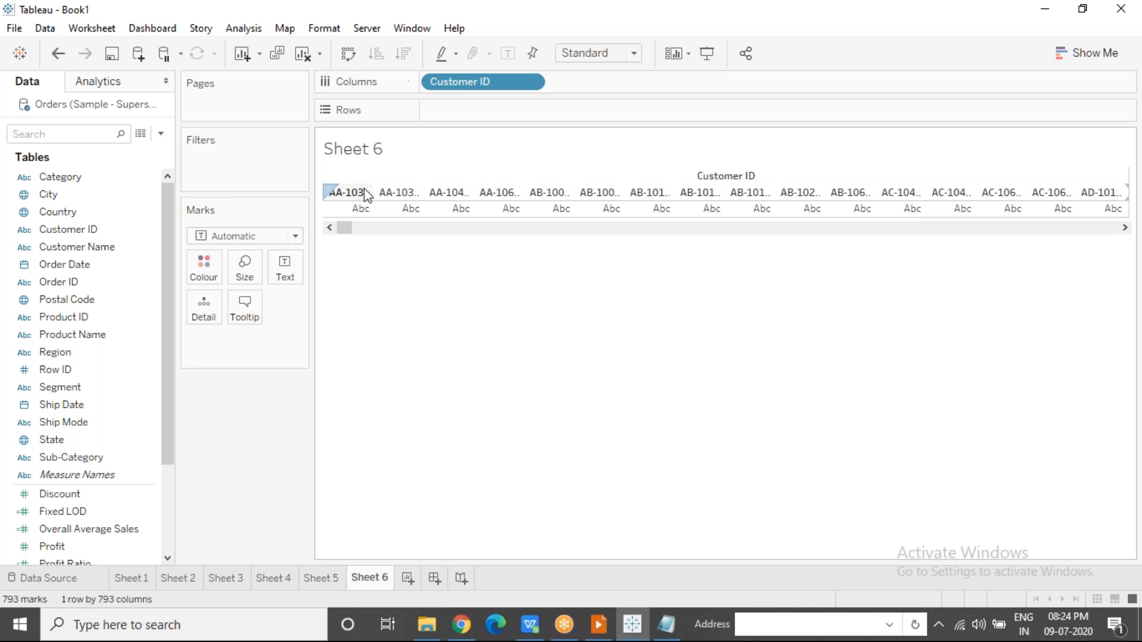
# Widen the Customer ID columns and add Order ID to Rows as CNTD(Order ID).
pyautogui.moveTo(372, 189); pyautogui.dragTo(388, 188)
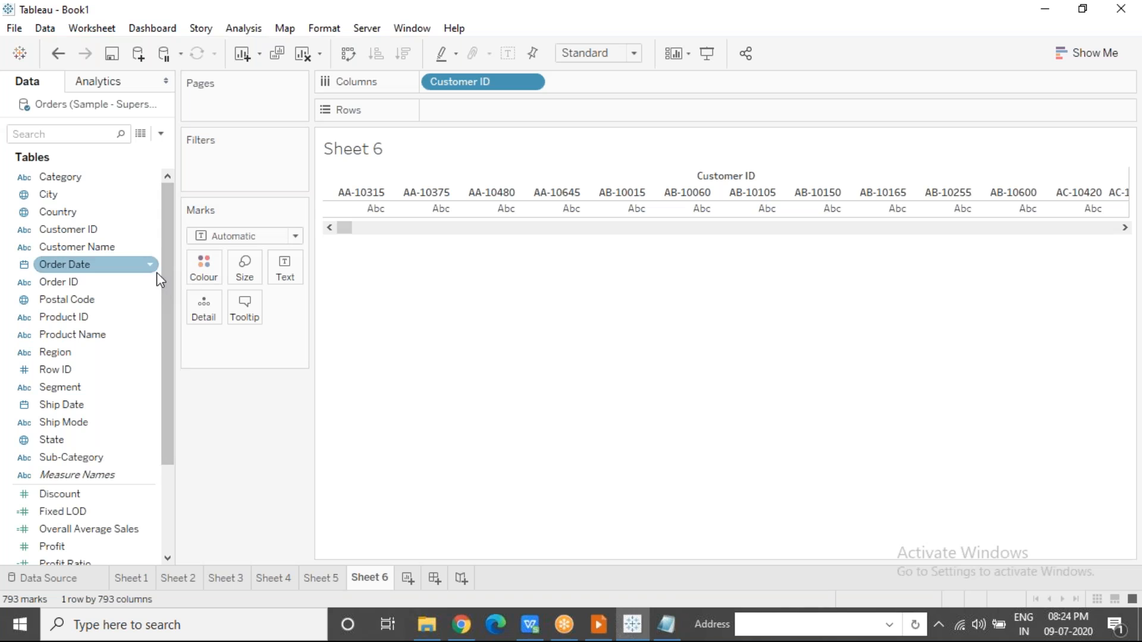
pyautogui.click(124, 284)
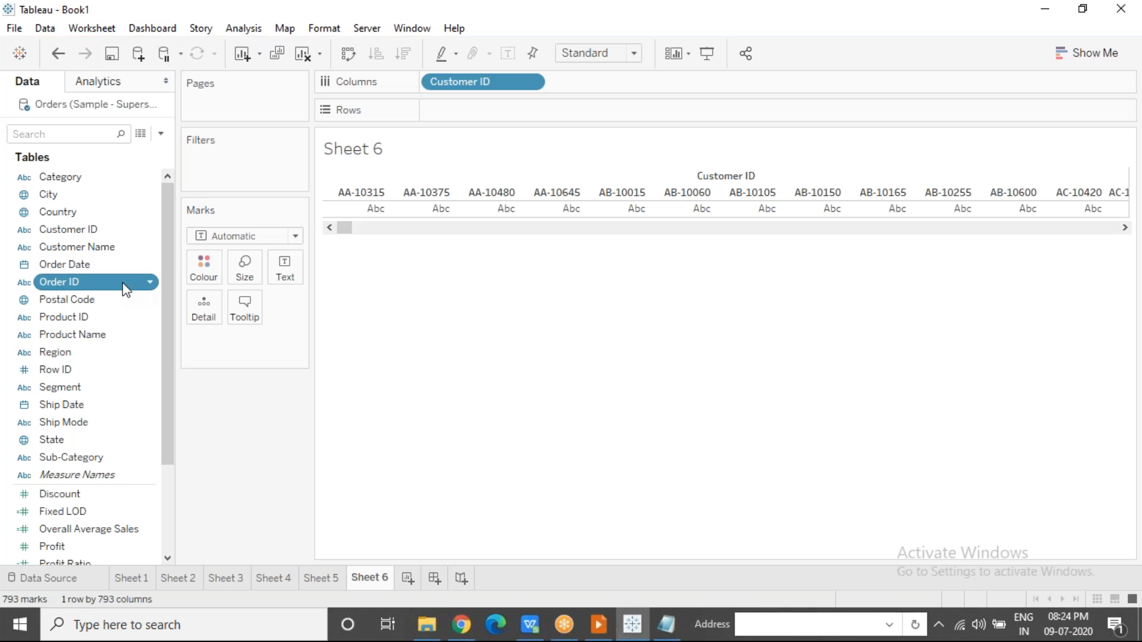
pyautogui.moveTo(125, 288); pyautogui.dragTo(517, 113)
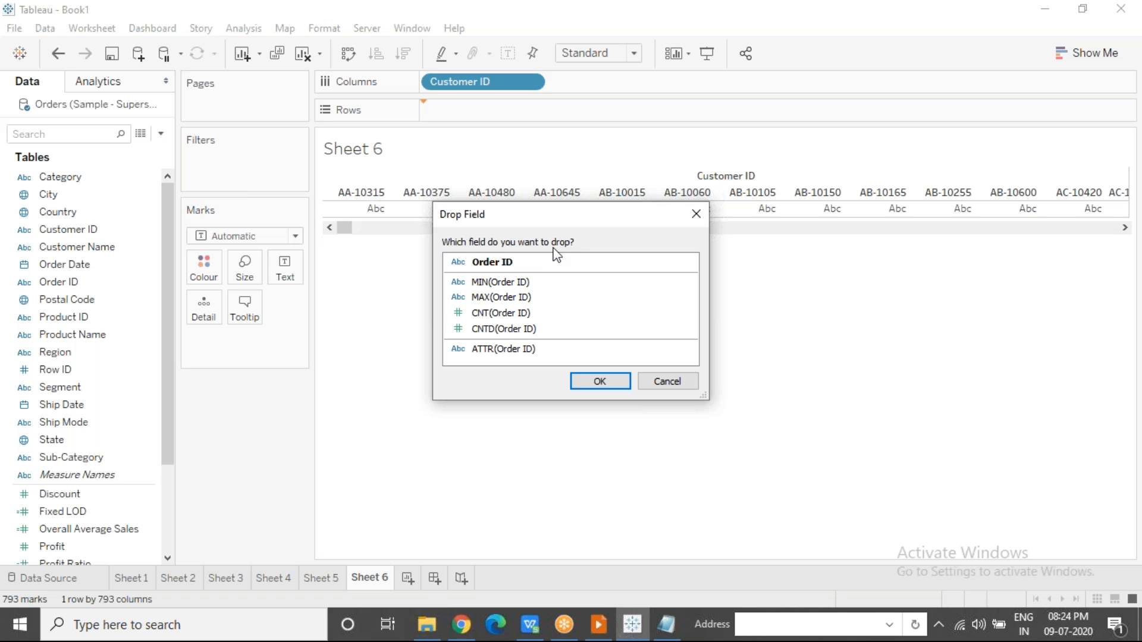
pyautogui.click(540, 334)
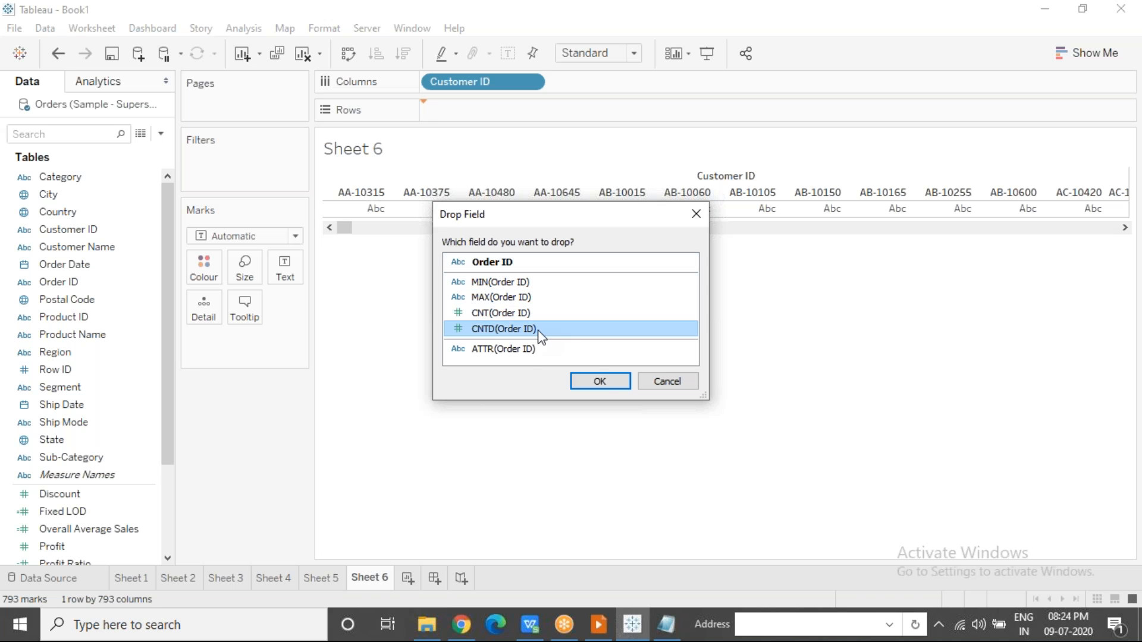
pyautogui.click(600, 382)
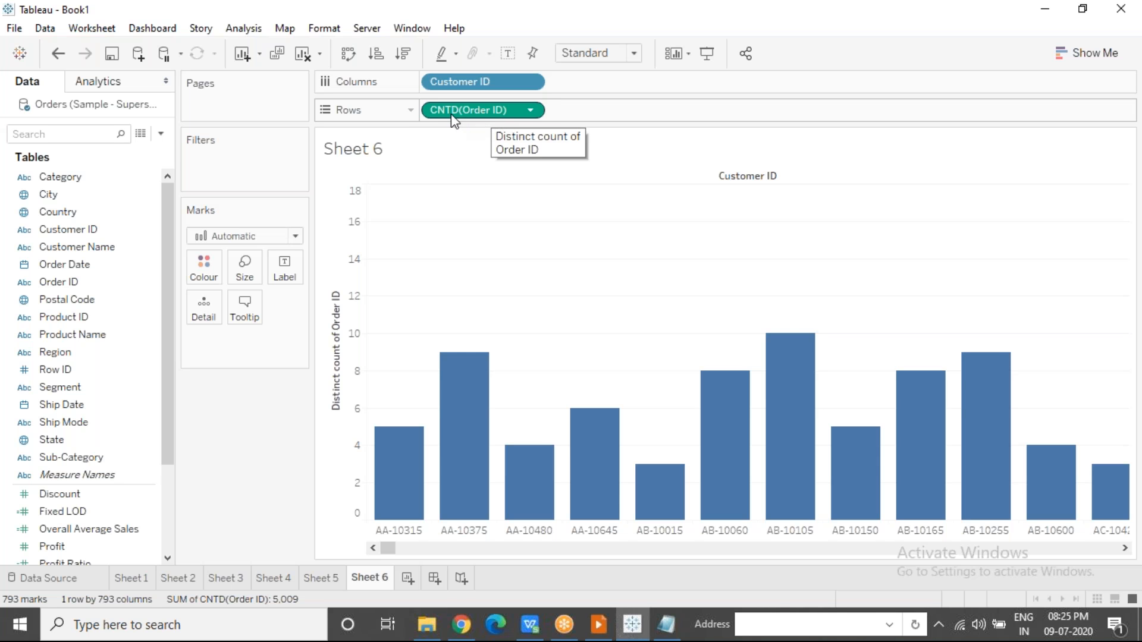
# Inspect the first customer's distinct order count in the bar chart and clear the selection.
pyautogui.moveTo(428, 480)
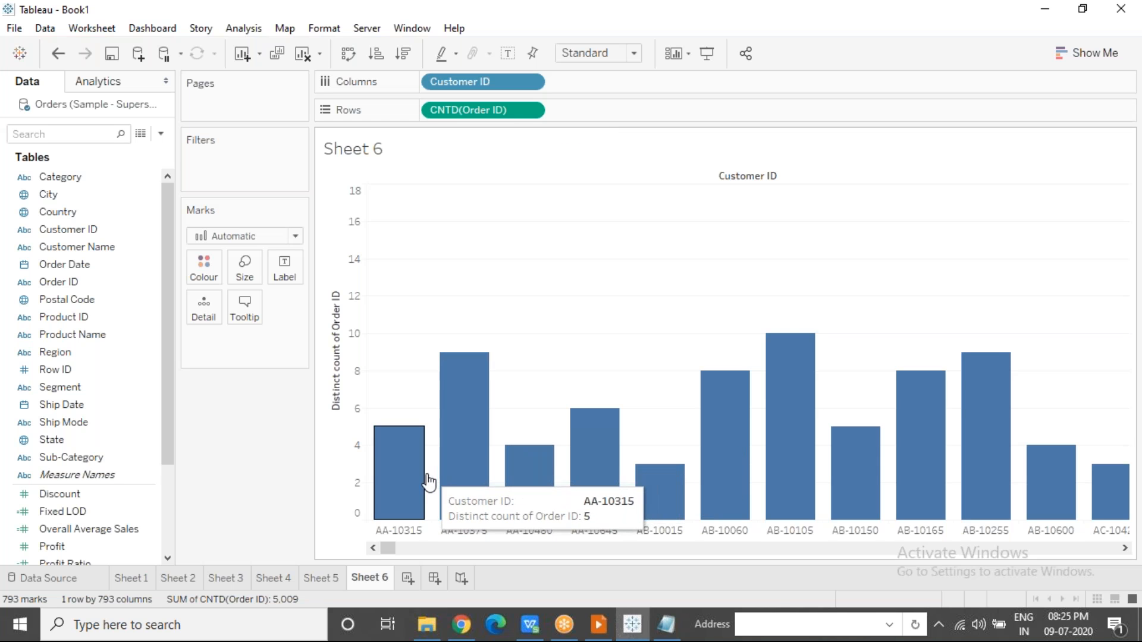
pyautogui.click(429, 533)
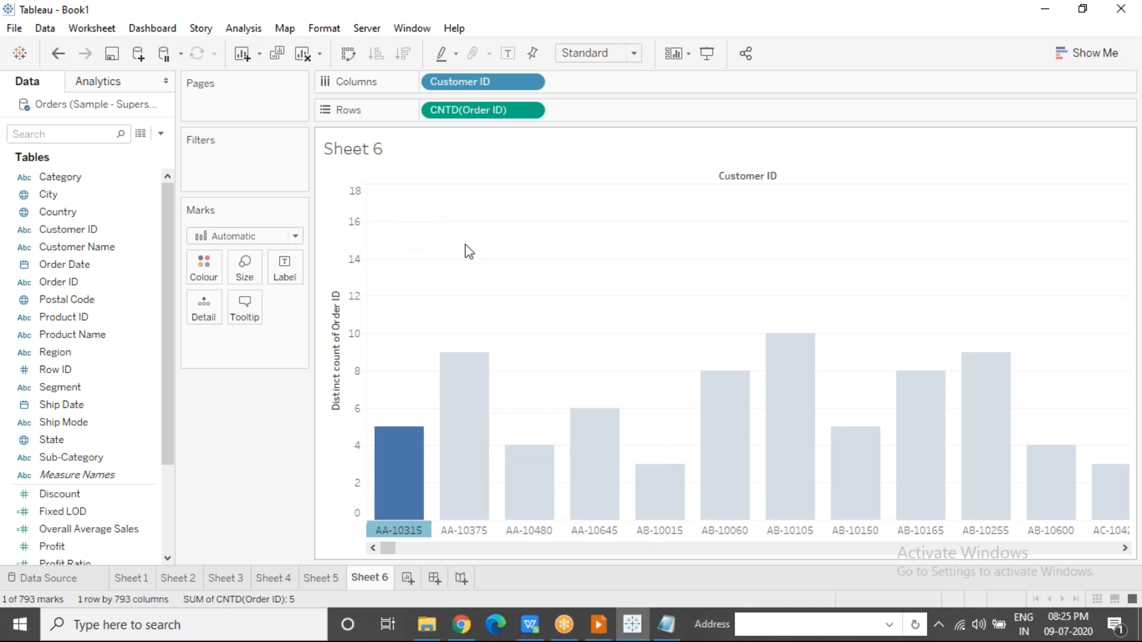
pyautogui.click(466, 250)
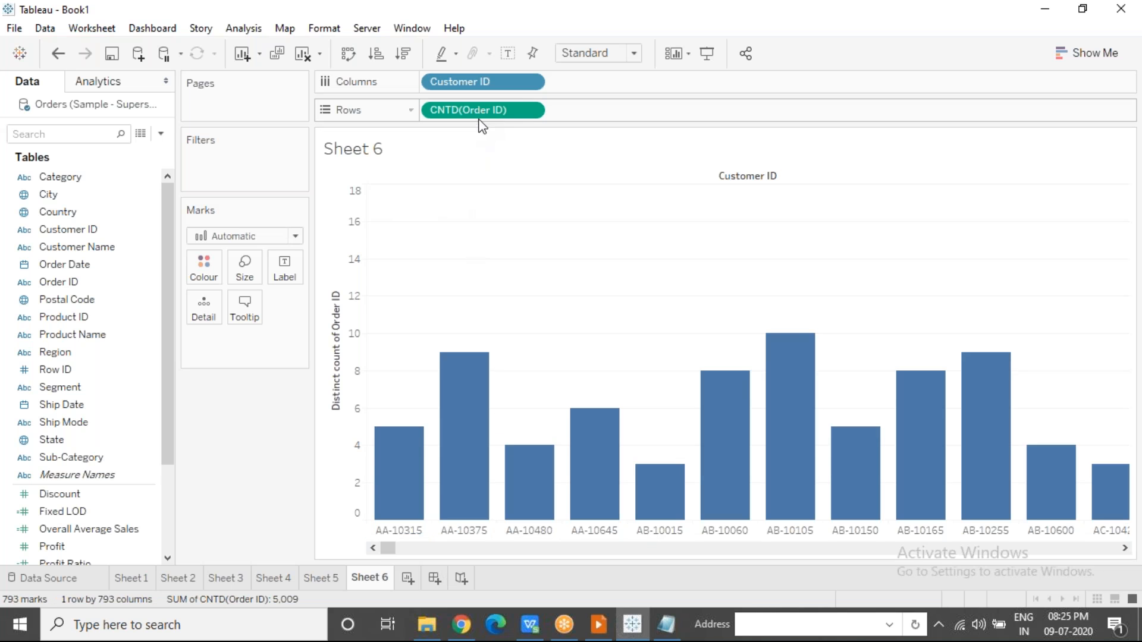
# Remove the distinct count of Order ID from Rows, try the plain Order ID dimension there, and undo that placement.
pyautogui.moveTo(472, 106); pyautogui.dragTo(90, 357)
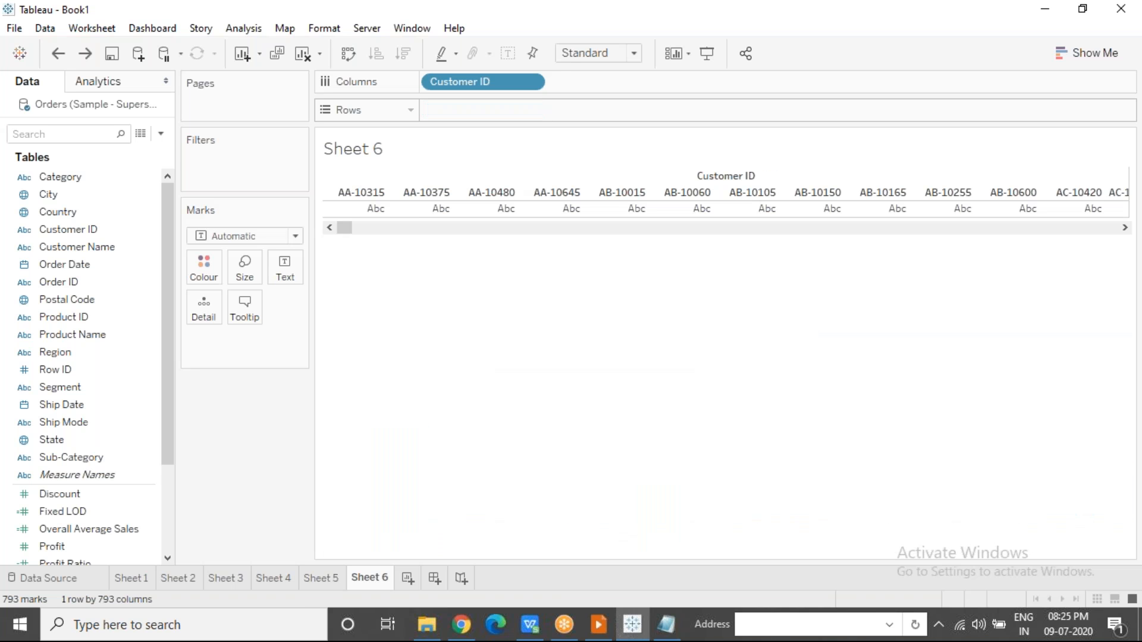
pyautogui.moveTo(58, 282); pyautogui.dragTo(475, 110)
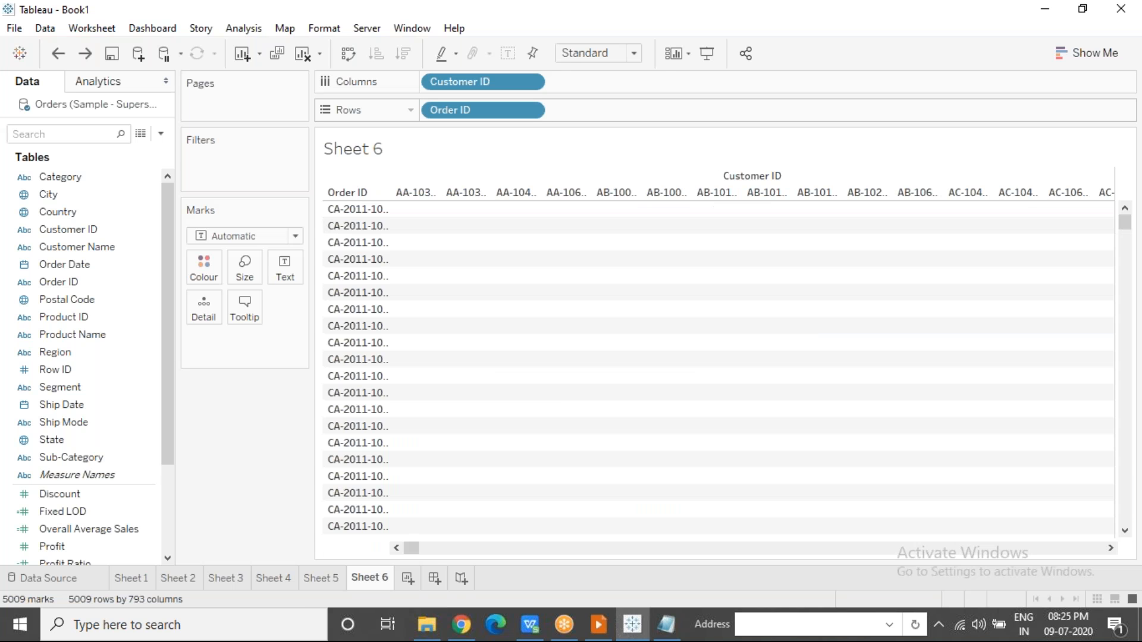
pyautogui.hotkey('ctrl', 'z')
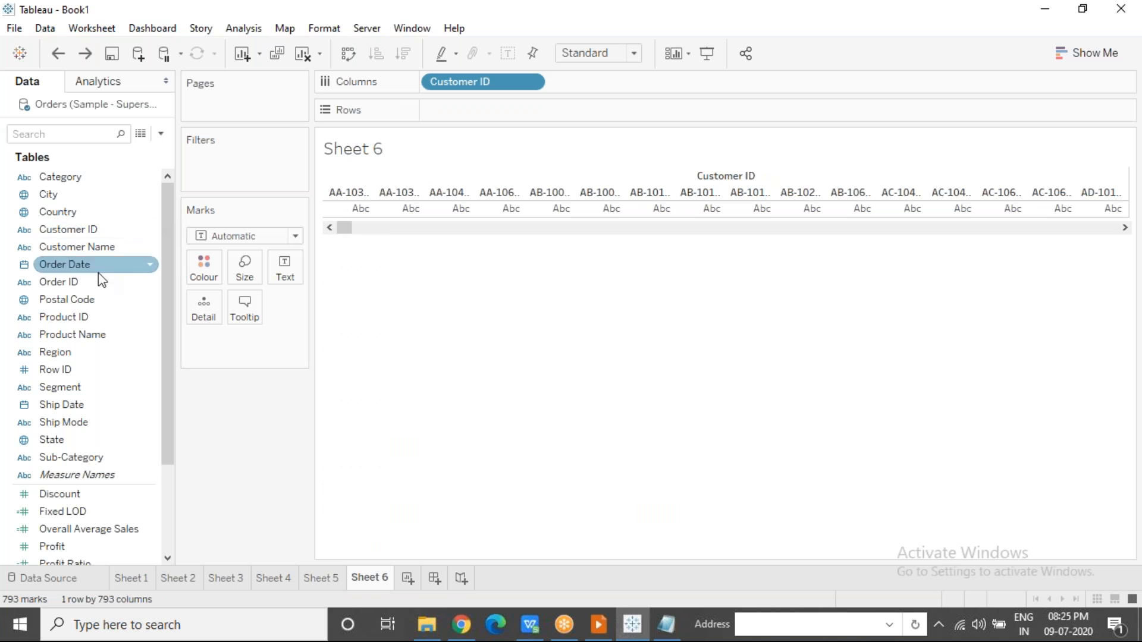
# Add Order ID to Rows and convert it to a Count (Distinct) measure.
pyautogui.click(85, 284)
pyautogui.moveTo(85, 284)
pyautogui.mouseDown()
pyautogui.moveTo(452, 111)
pyautogui.moveTo(472, 115)
pyautogui.mouseUp()
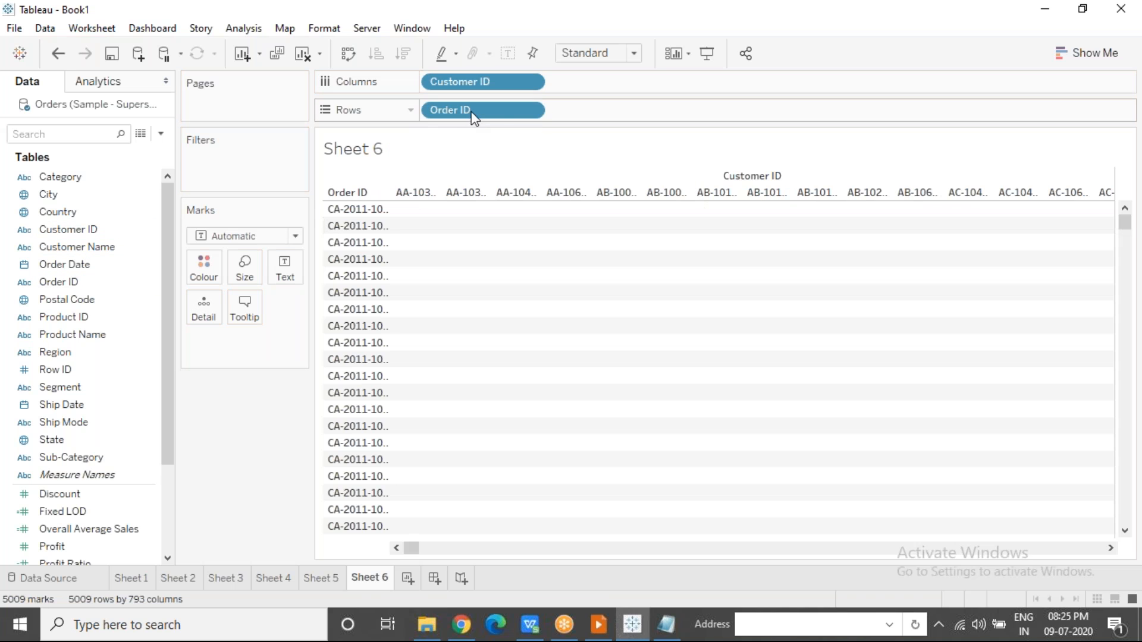
pyautogui.click(530, 111)
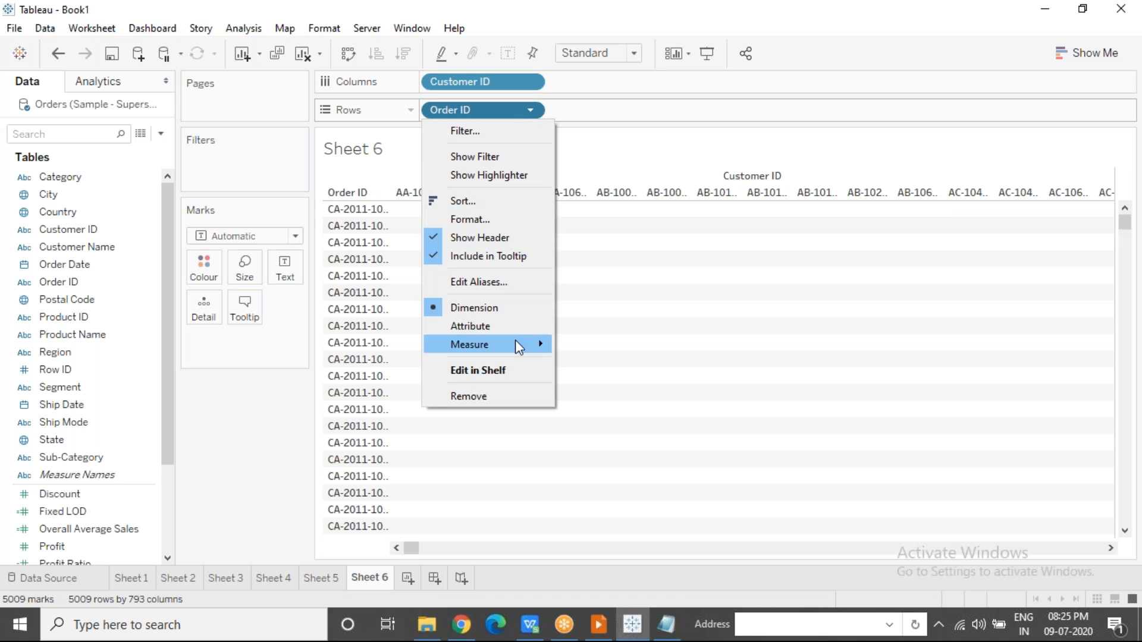
pyautogui.moveTo(516, 345)
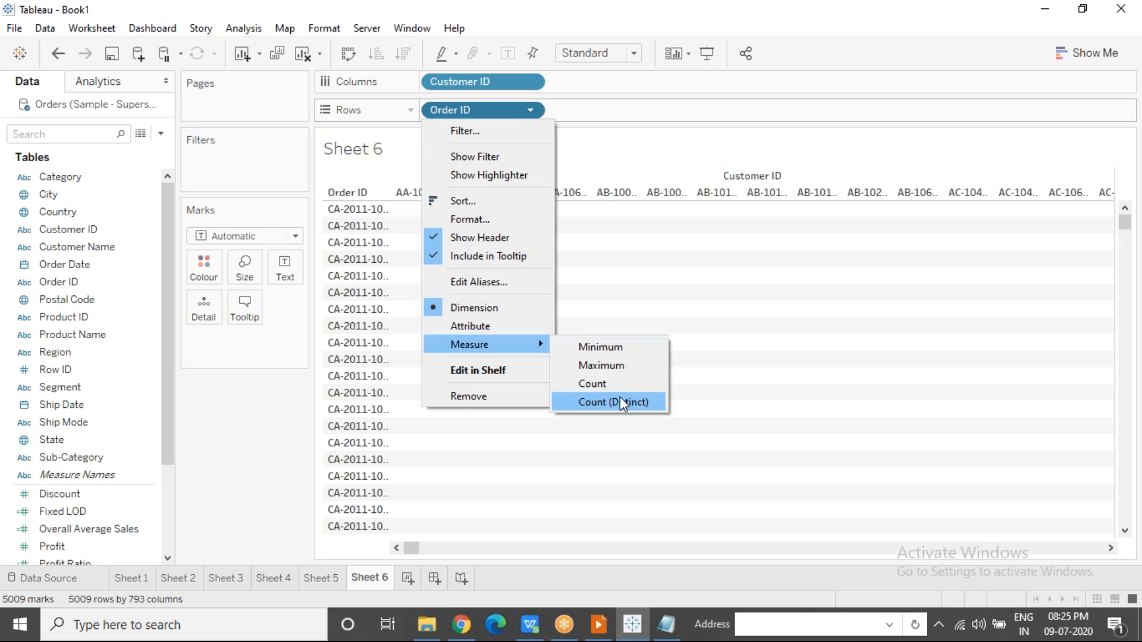
pyautogui.click(650, 403)
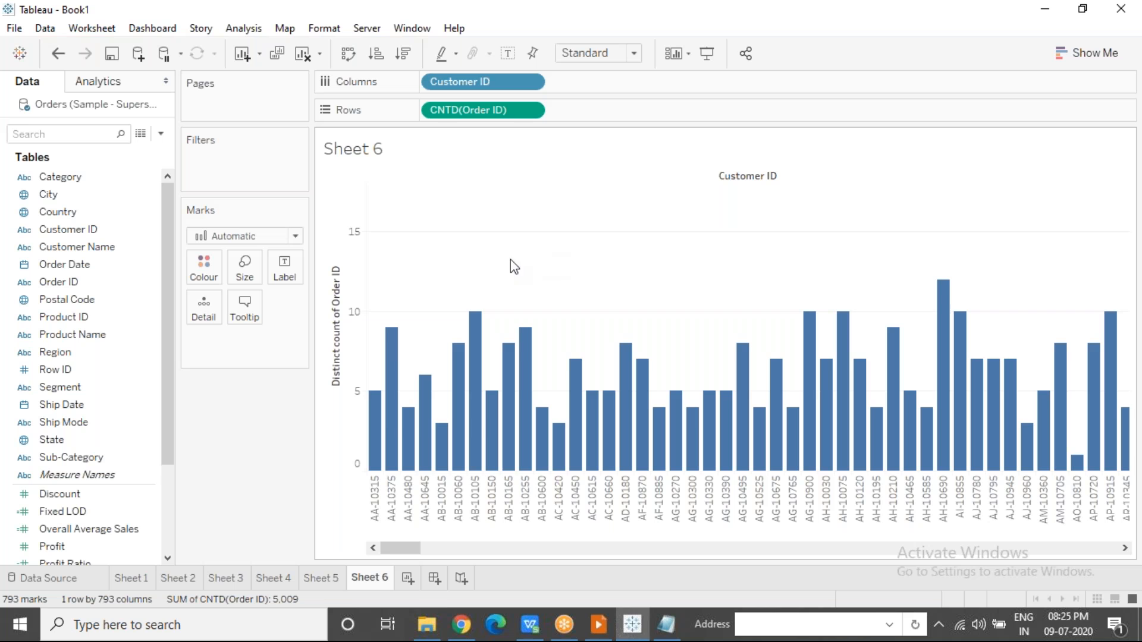
# Highlight the first customer's bar to read its details, and clear the highlight.
pyautogui.moveTo(371, 416)
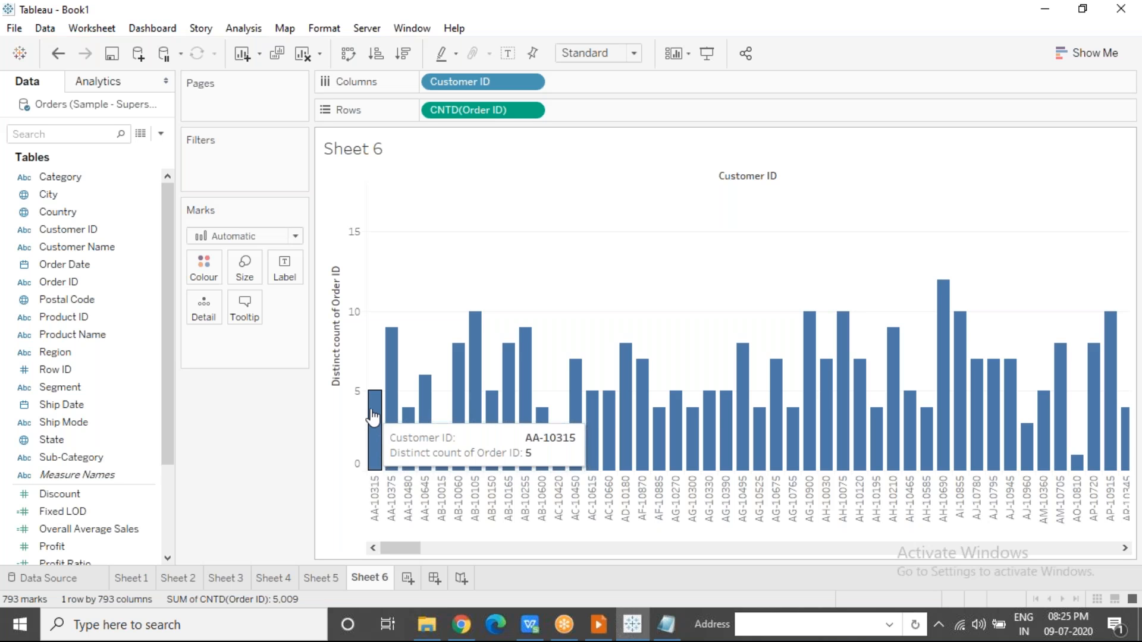
pyautogui.click(374, 416)
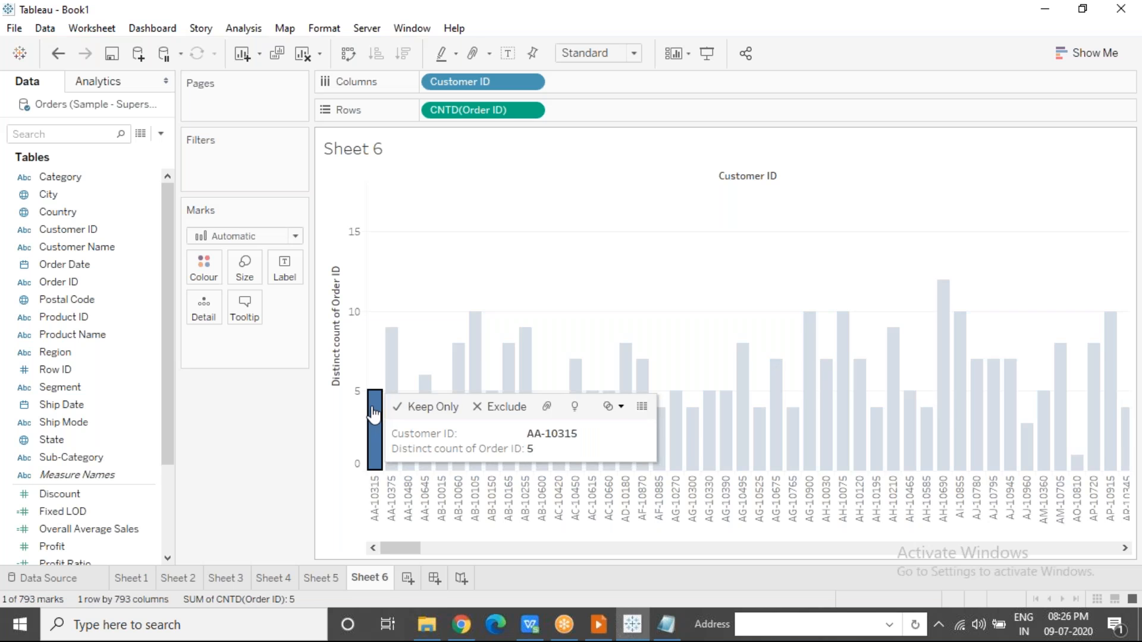
pyautogui.click(422, 288)
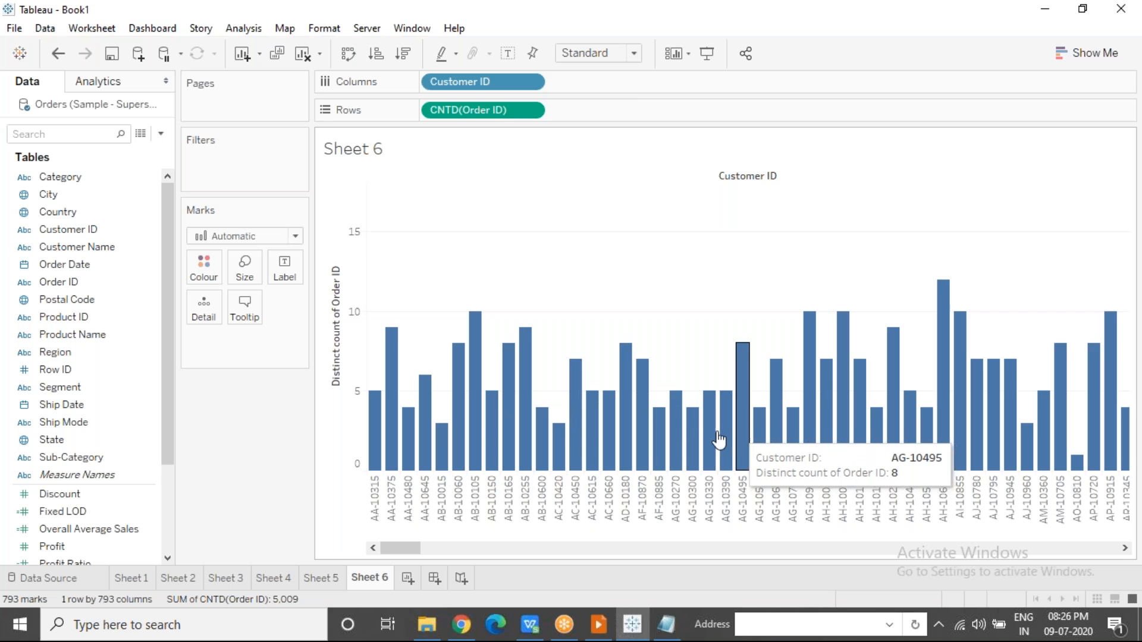
# Select groups of customer bars of equal height to compare customers with the same number of orders, and clear the selection.
pyautogui.click(689, 439)
pyautogui.keyDown('ctrl'); pyautogui.click(659, 440); pyautogui.keyUp('ctrl')
pyautogui.keyDown('ctrl'); pyautogui.click(542, 431); pyautogui.keyUp('ctrl')
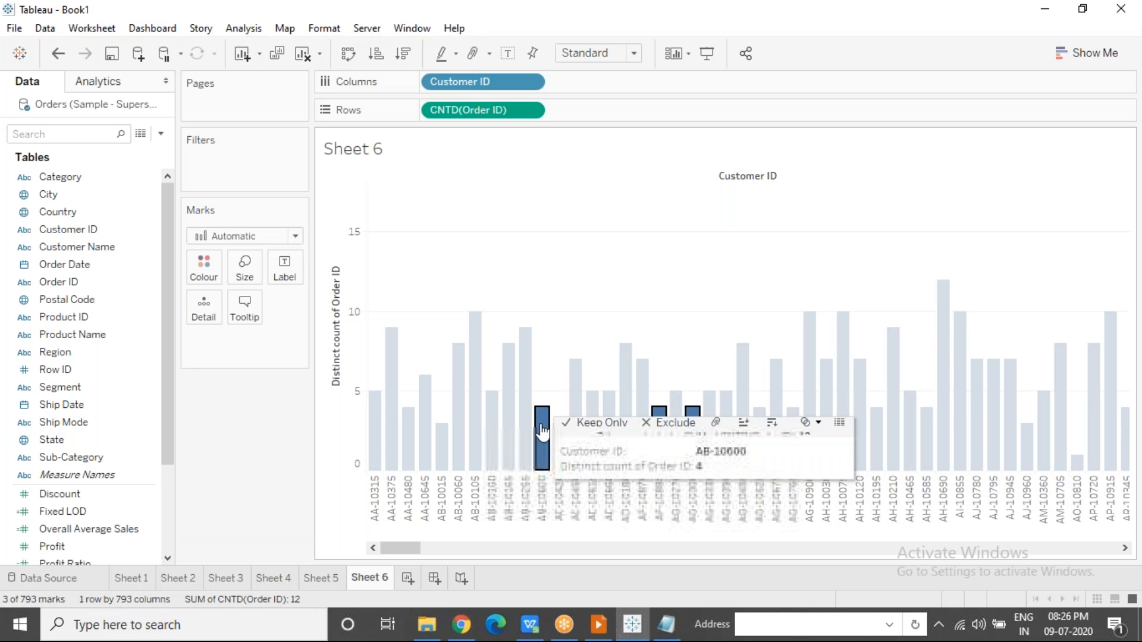
pyautogui.keyDown('ctrl'); pyautogui.click(760, 446); pyautogui.keyUp('ctrl')
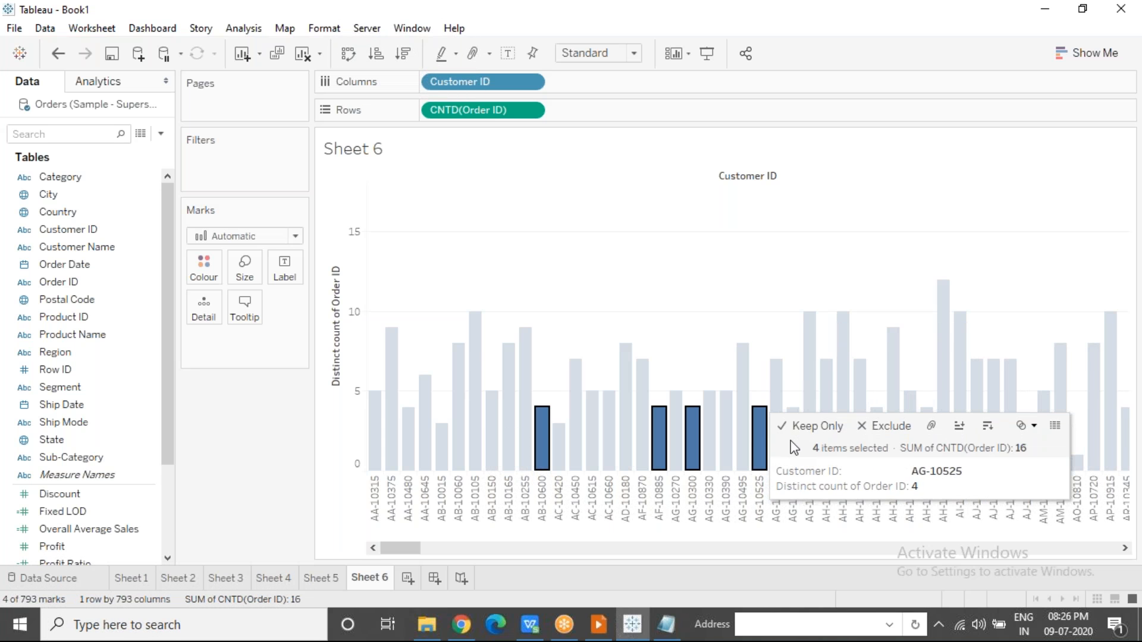
pyautogui.click(676, 411)
pyautogui.keyDown('ctrl'); pyautogui.click(712, 410); pyautogui.keyUp('ctrl')
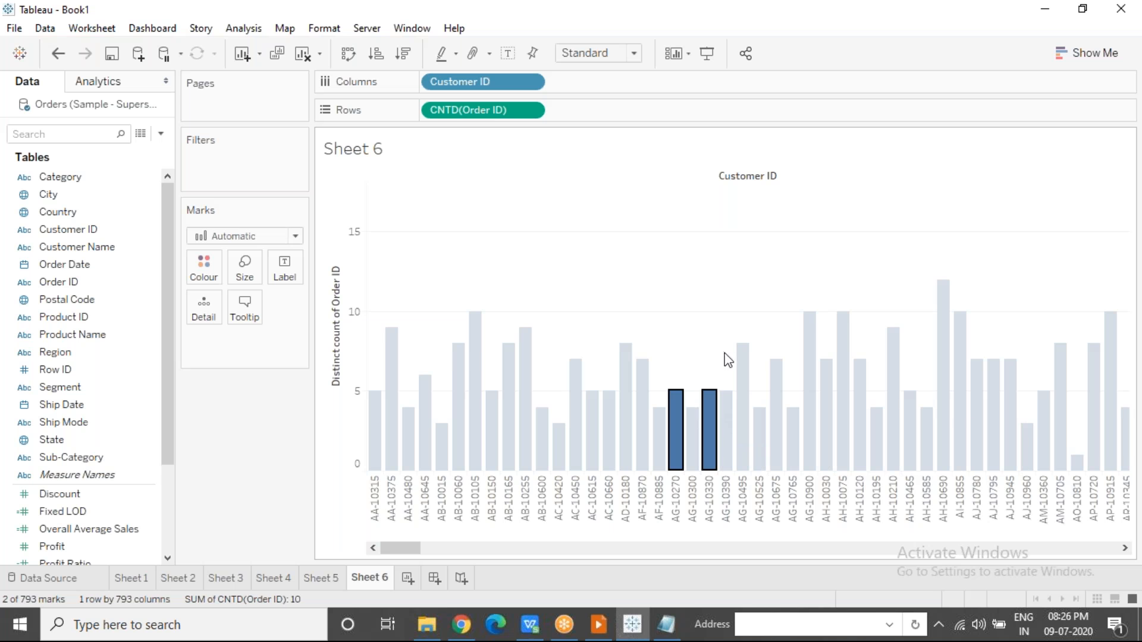
pyautogui.click(592, 416)
pyautogui.click(566, 269)
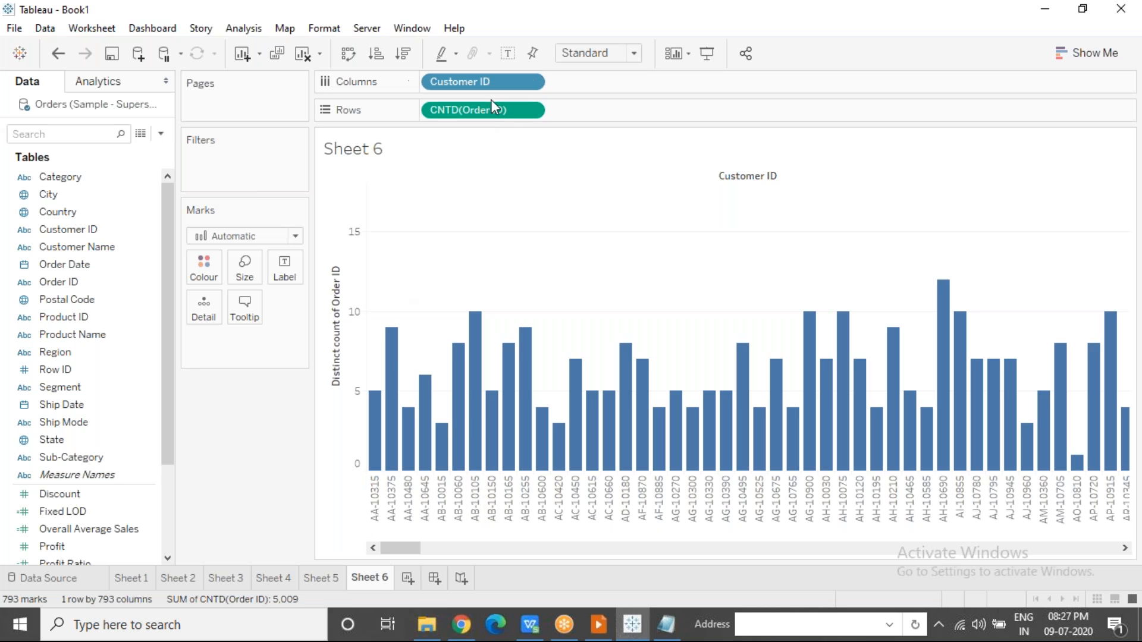
# Convert Customer ID on Columns to a Count (Distinct) measure and inspect the resulting mark.
pyautogui.click(533, 83)
pyautogui.moveTo(526, 318)
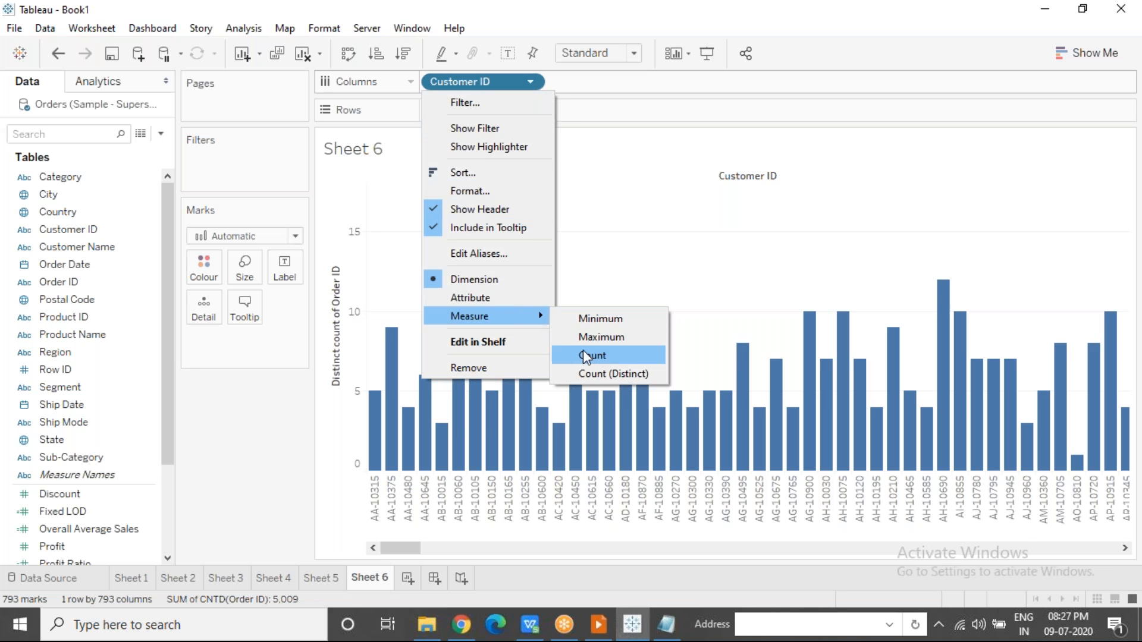
pyautogui.click(587, 374)
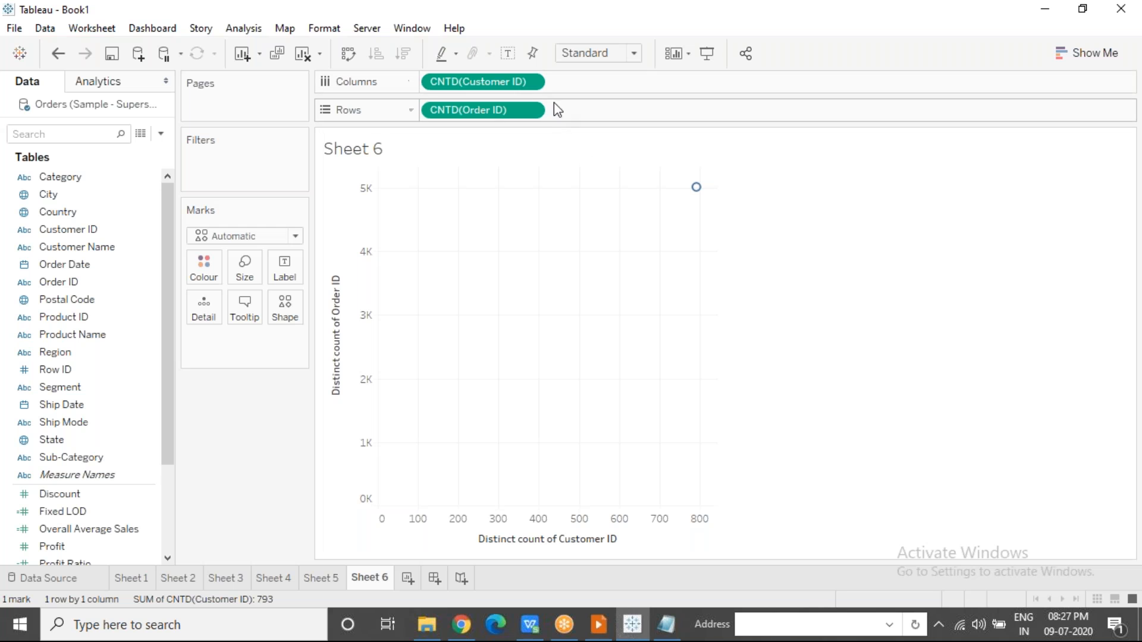
pyautogui.moveTo(696, 190)
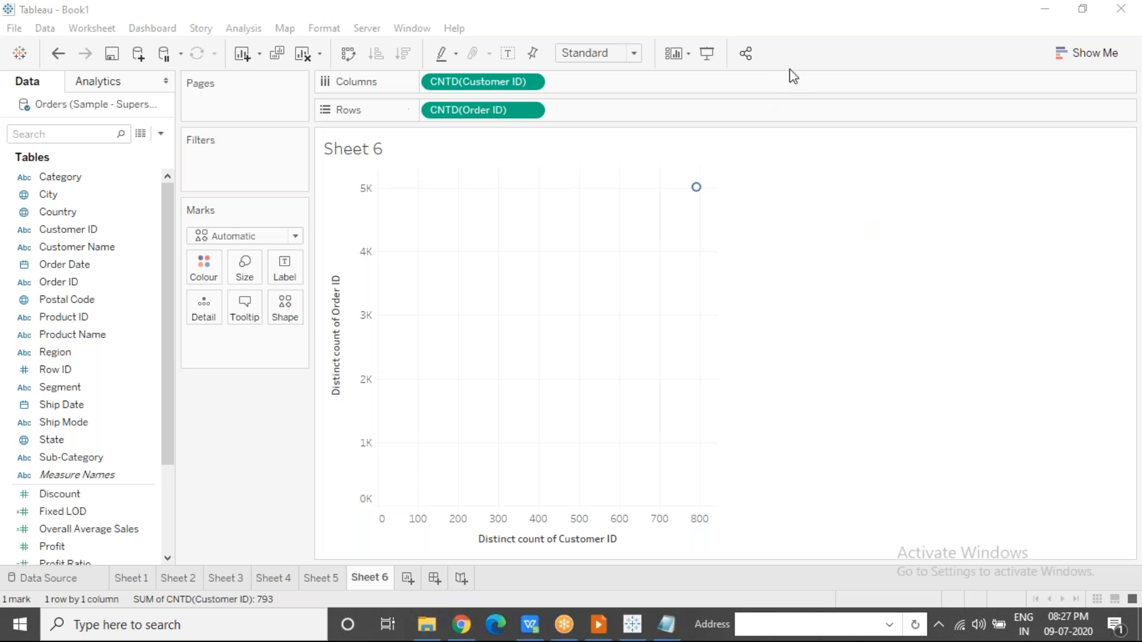
# Undo the conversion of Customer ID on Columns to a distinct count.
pyautogui.click(574, 396)
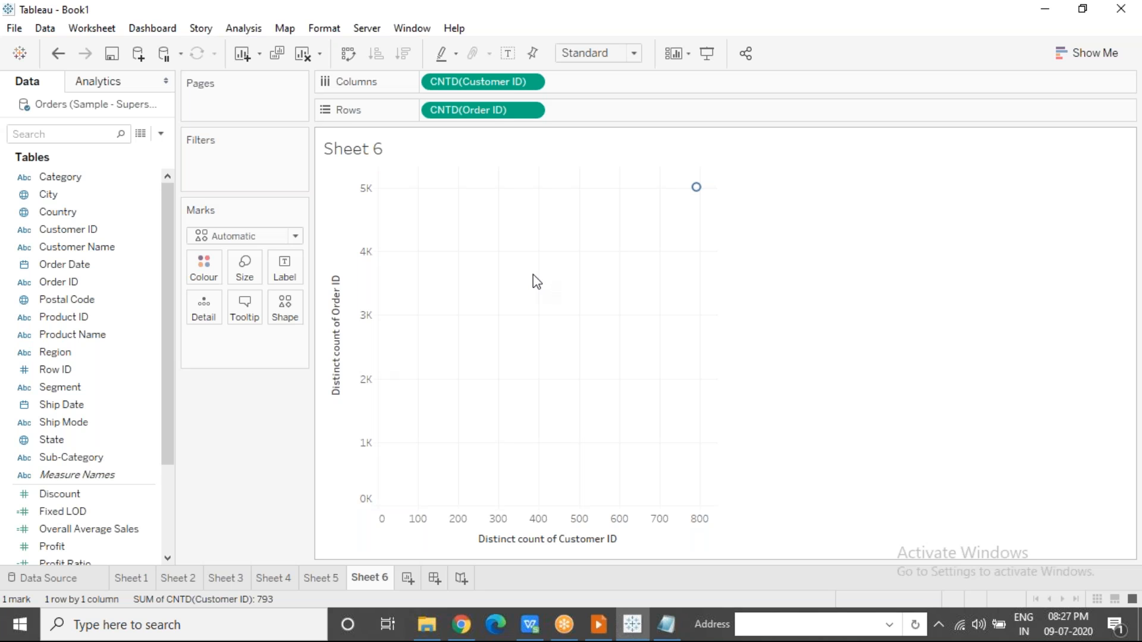
pyautogui.hotkey('ctrl', 'z')
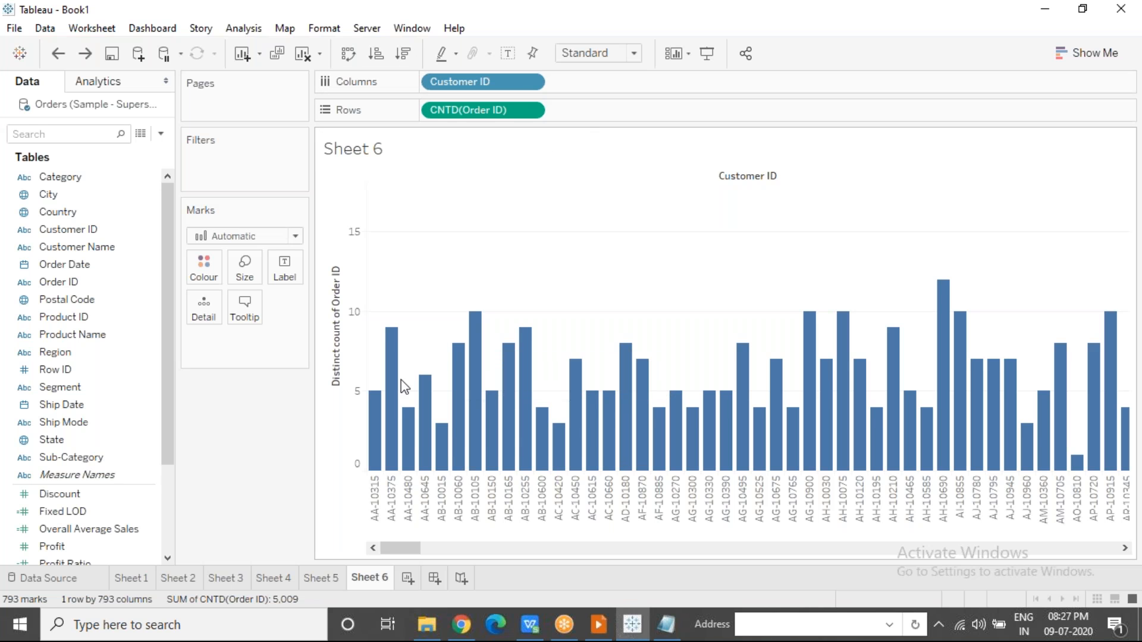
pyautogui.moveTo(382, 411)
# Create a calculated field and name it No. of Orders Per Customer.
pyautogui.click(244, 28)
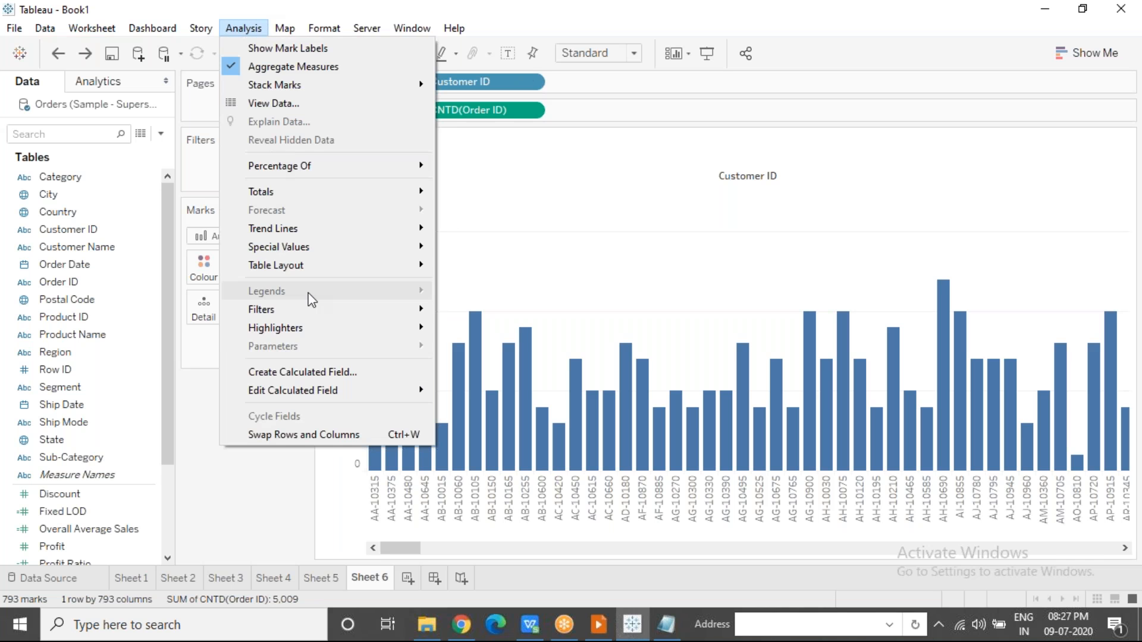
pyautogui.click(316, 370)
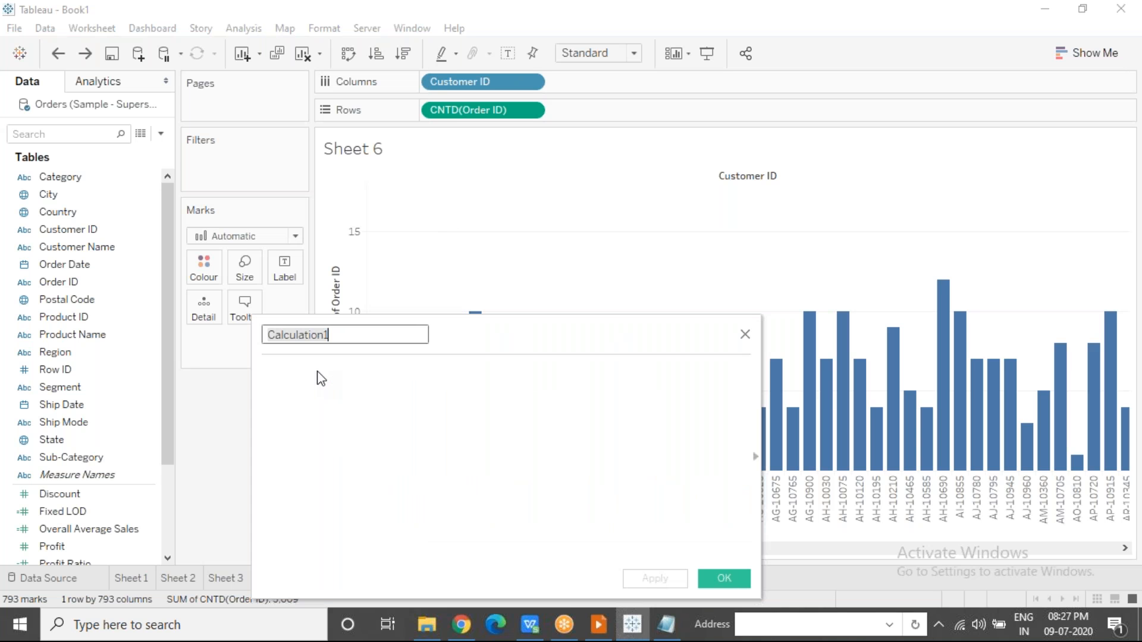
pyautogui.write('o. of')
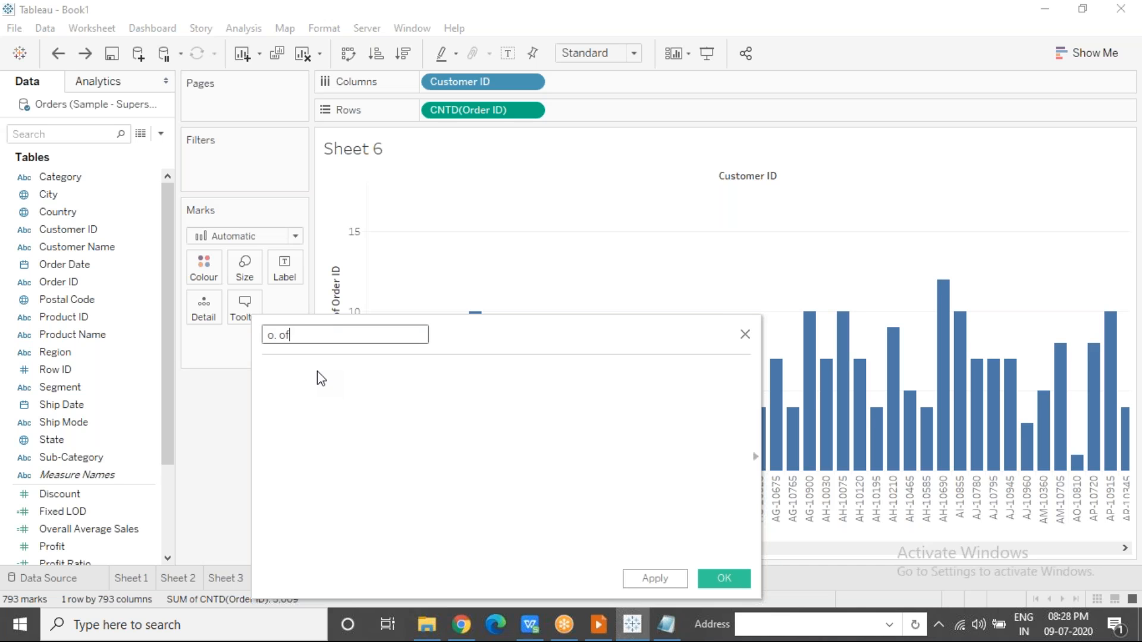
pyautogui.write(' ORders Per Customer')
pyautogui.click(317, 372)
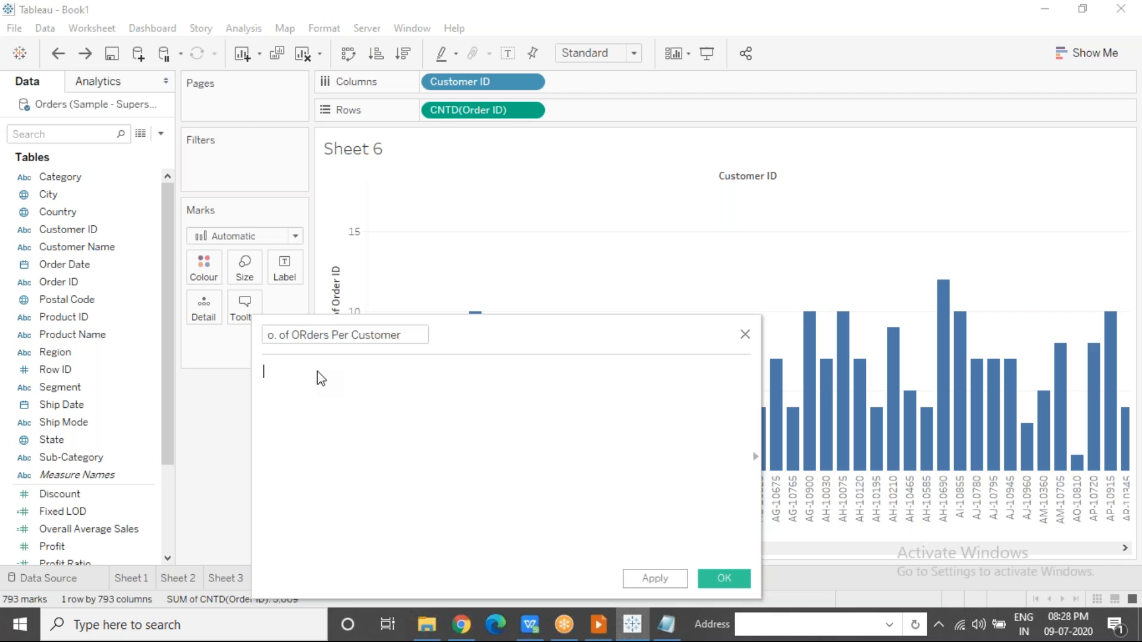
pyautogui.click(301, 338)
pyautogui.press('Delete')
pyautogui.write('r')
pyautogui.press('Home')
pyautogui.write('N')
pyautogui.click(306, 370)
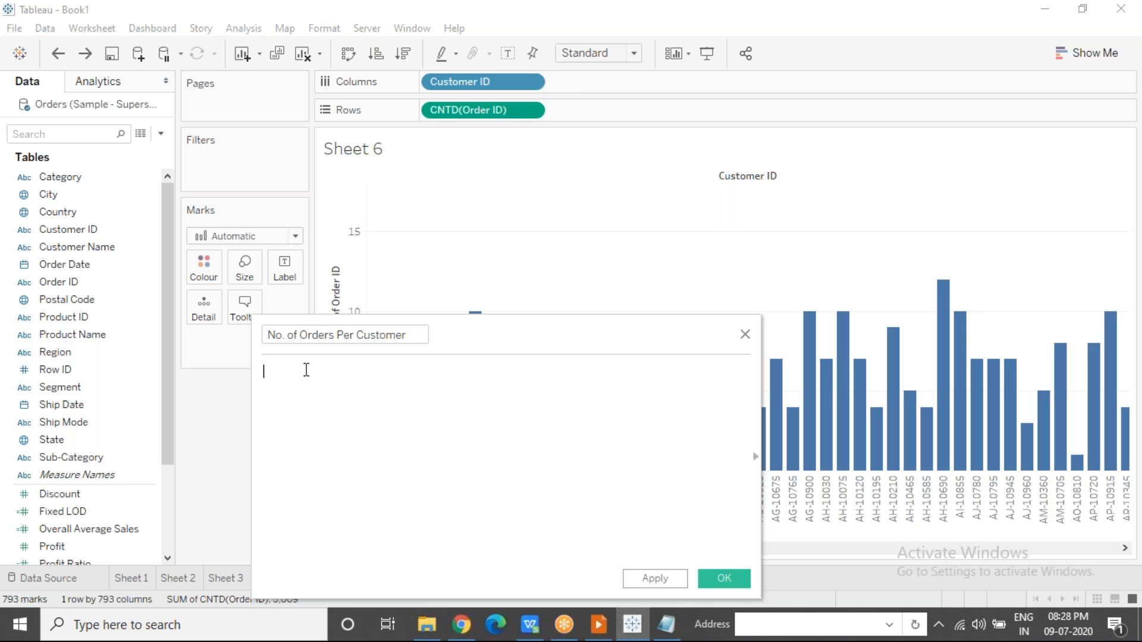
# Enter the formula { FIXED [Customer ID] : COUNTD([Order ID]) } for the calculated field and save it.
pyautogui.write('fixe')
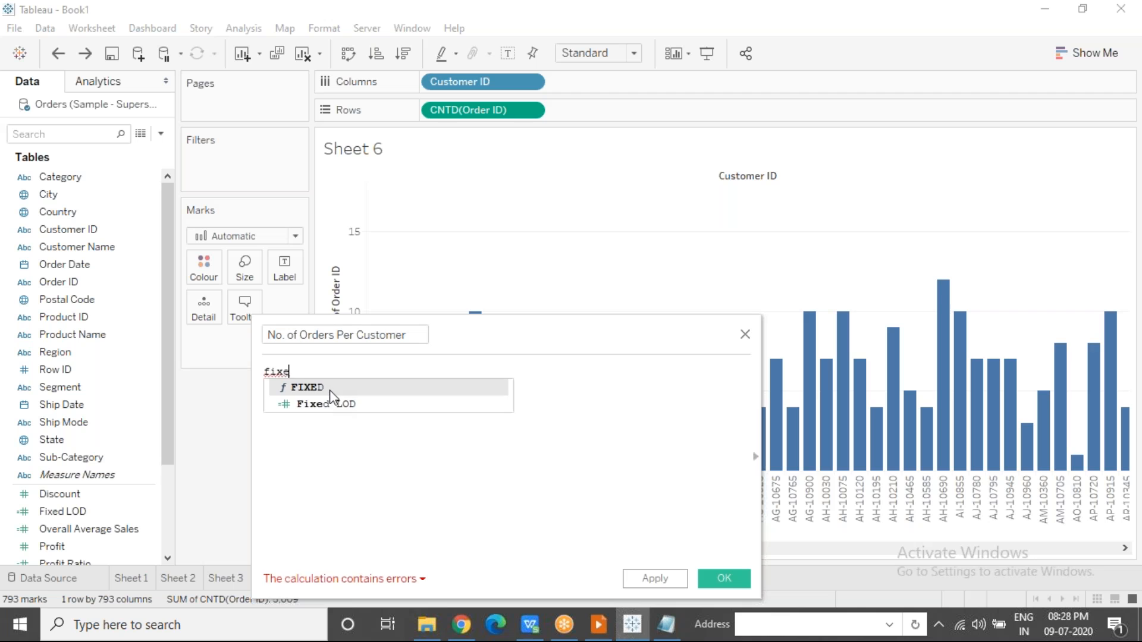
pyautogui.press('Return')
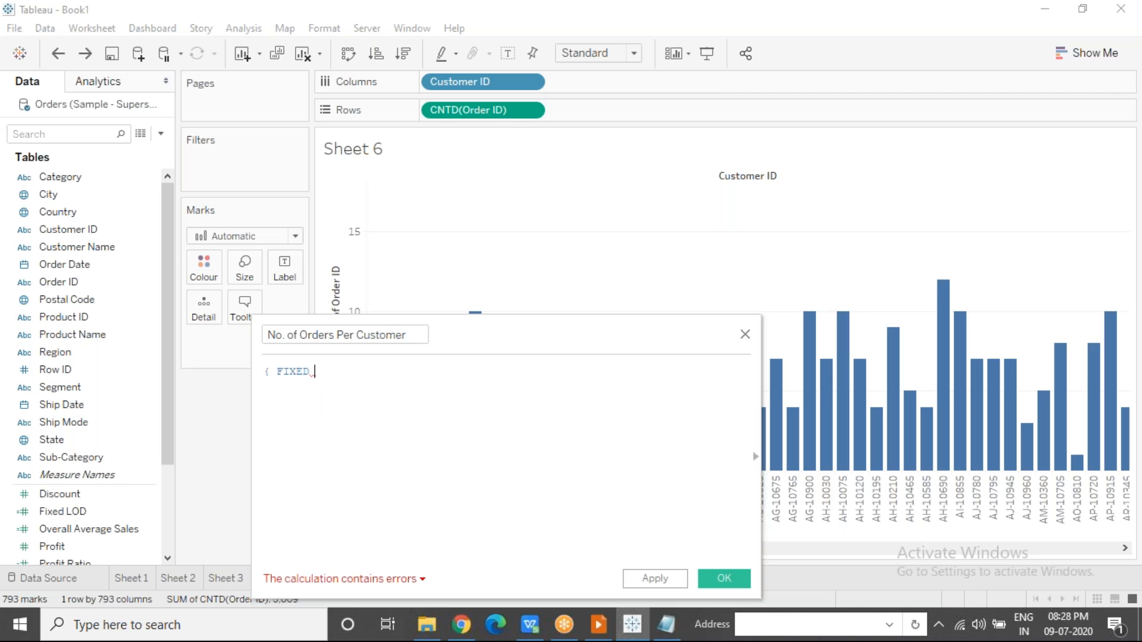
pyautogui.write('cu')
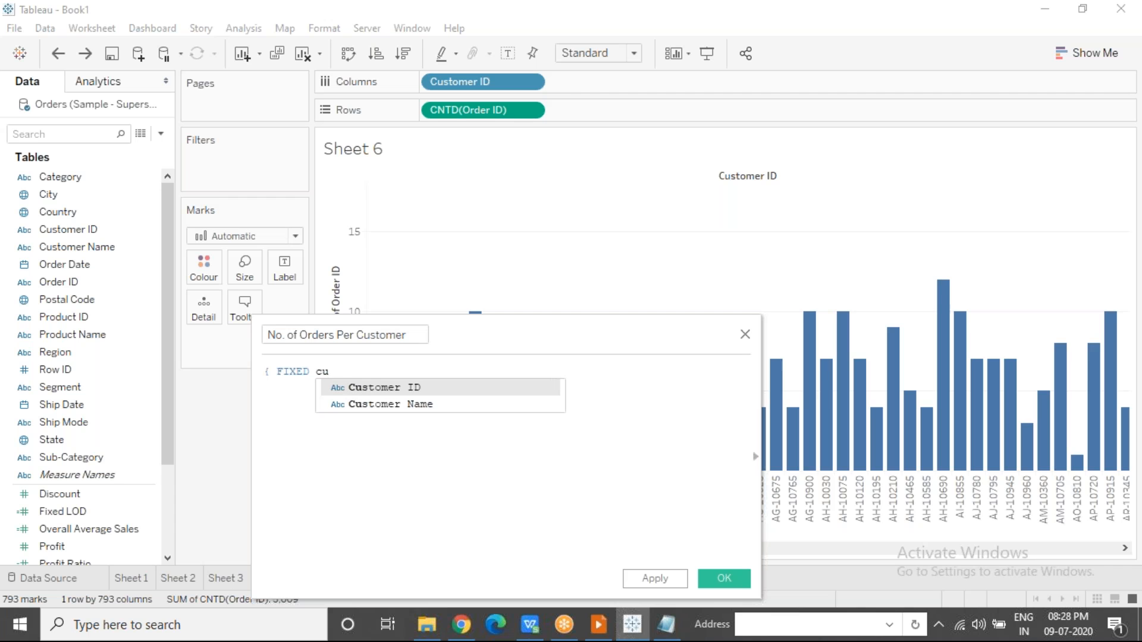
pyautogui.press('Return')
pyautogui.write(': cou')
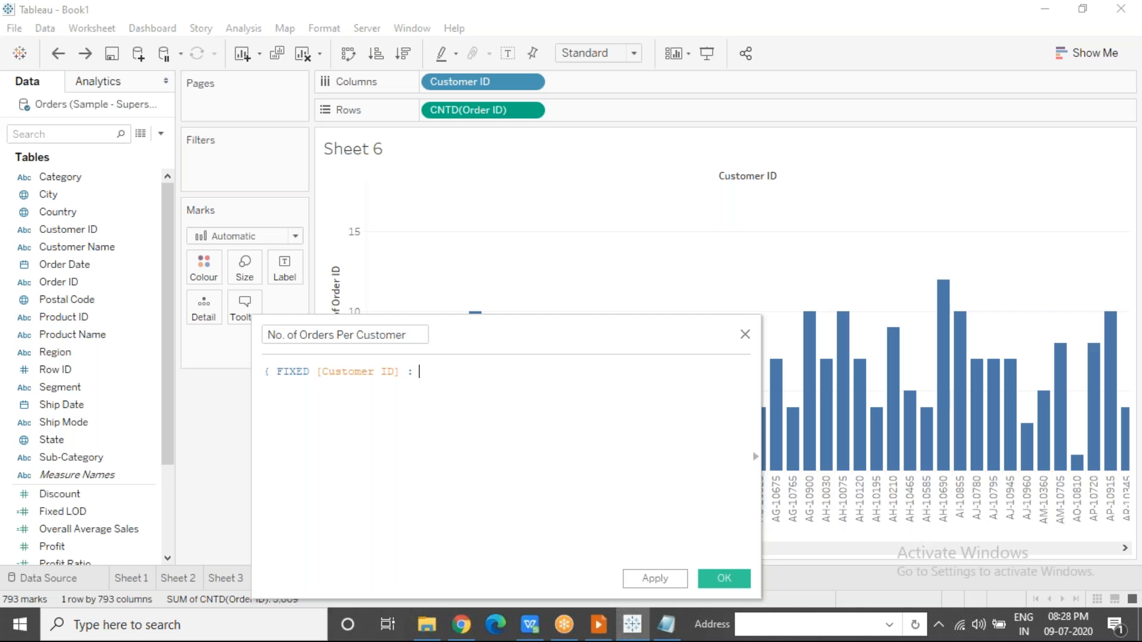
pyautogui.press('Down')
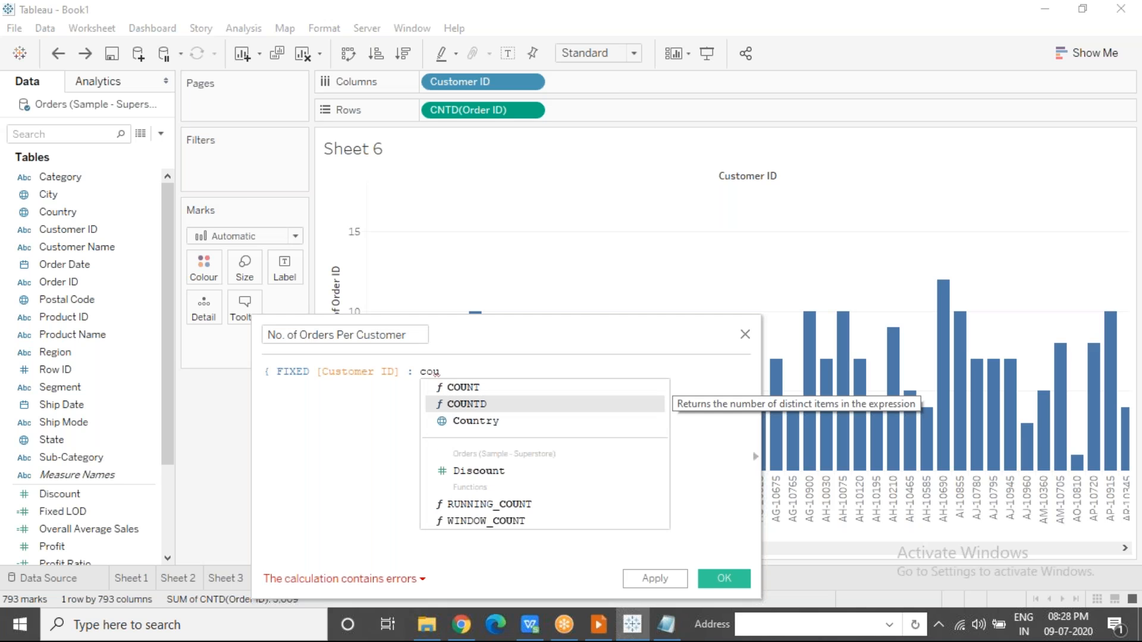
pyautogui.press('Return')
pyautogui.write('order')
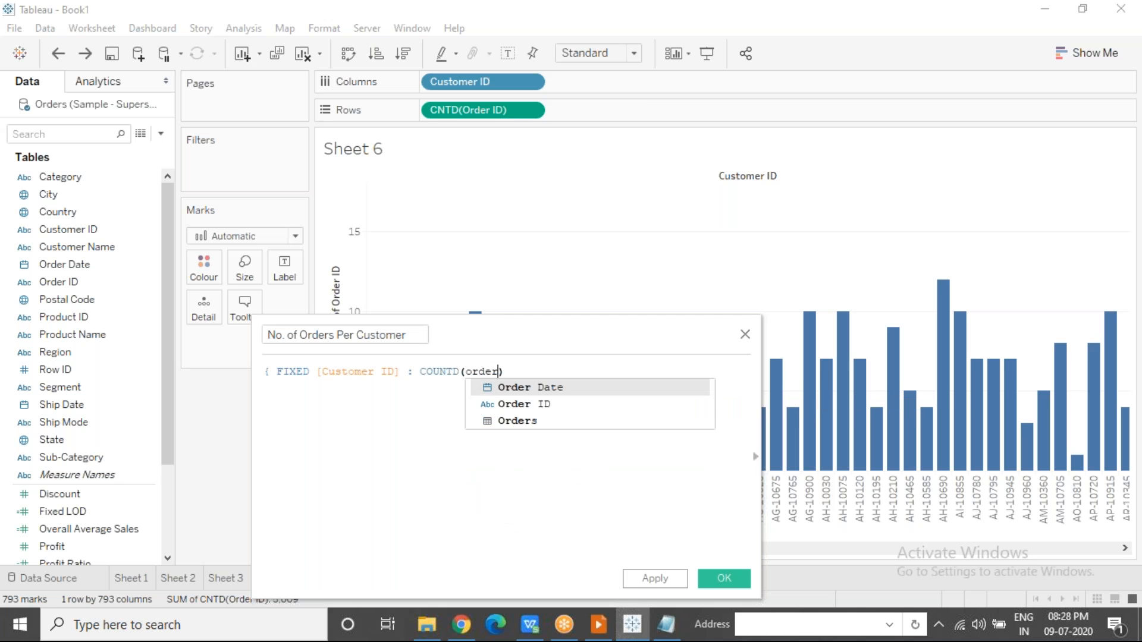
pyautogui.press('Down')
pyautogui.press('Return')
pyautogui.write('}')
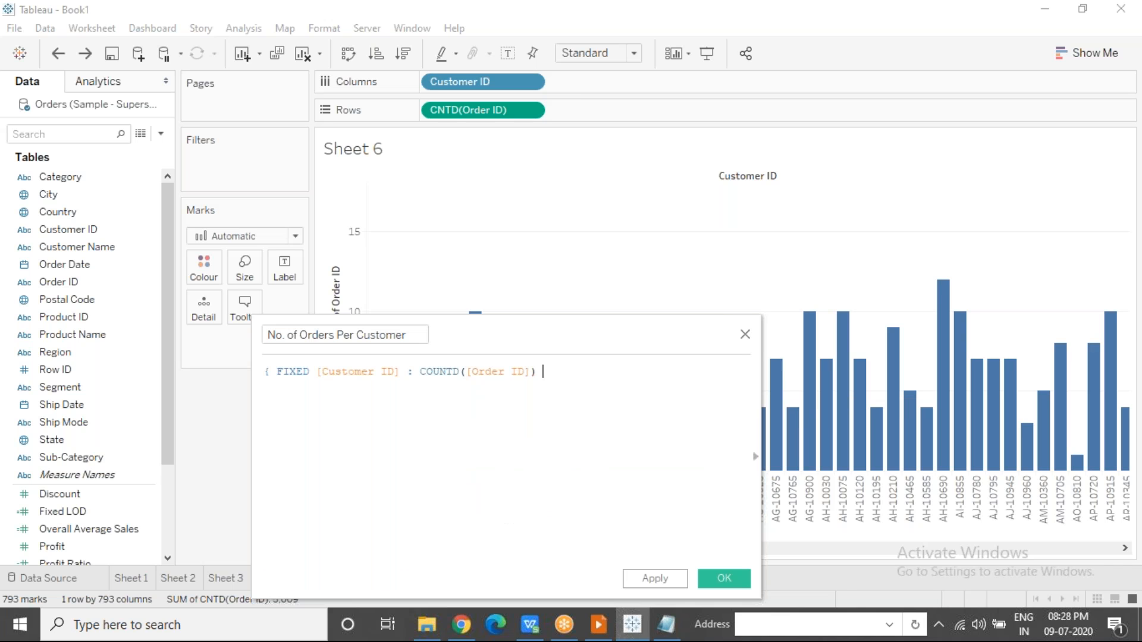
pyautogui.hotkey('ctrl', 'a')
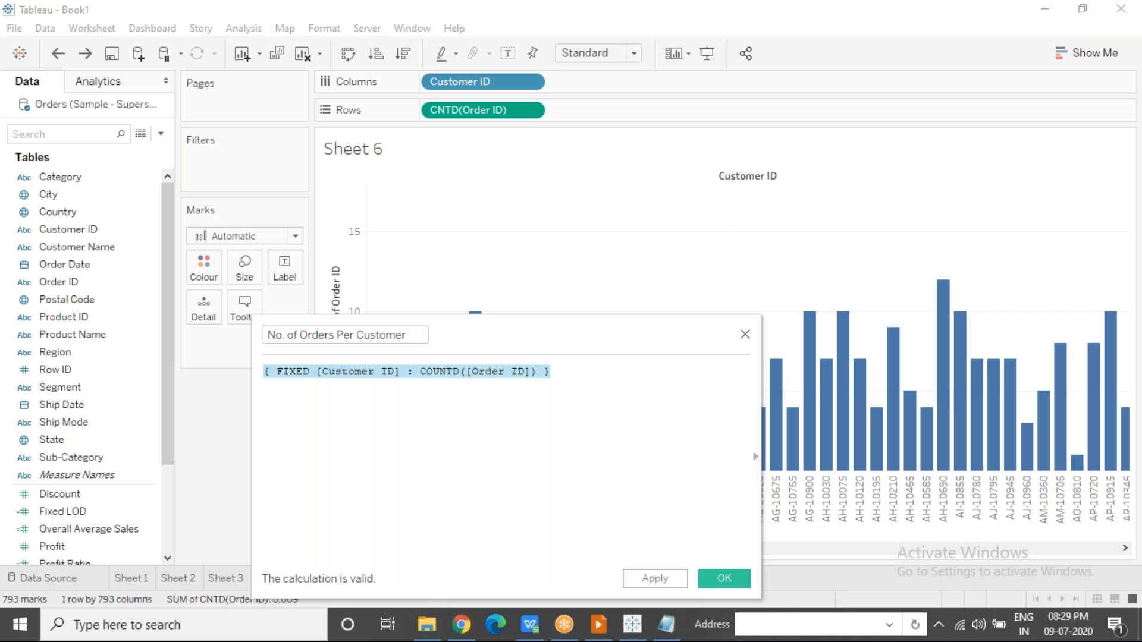
pyautogui.click(714, 580)
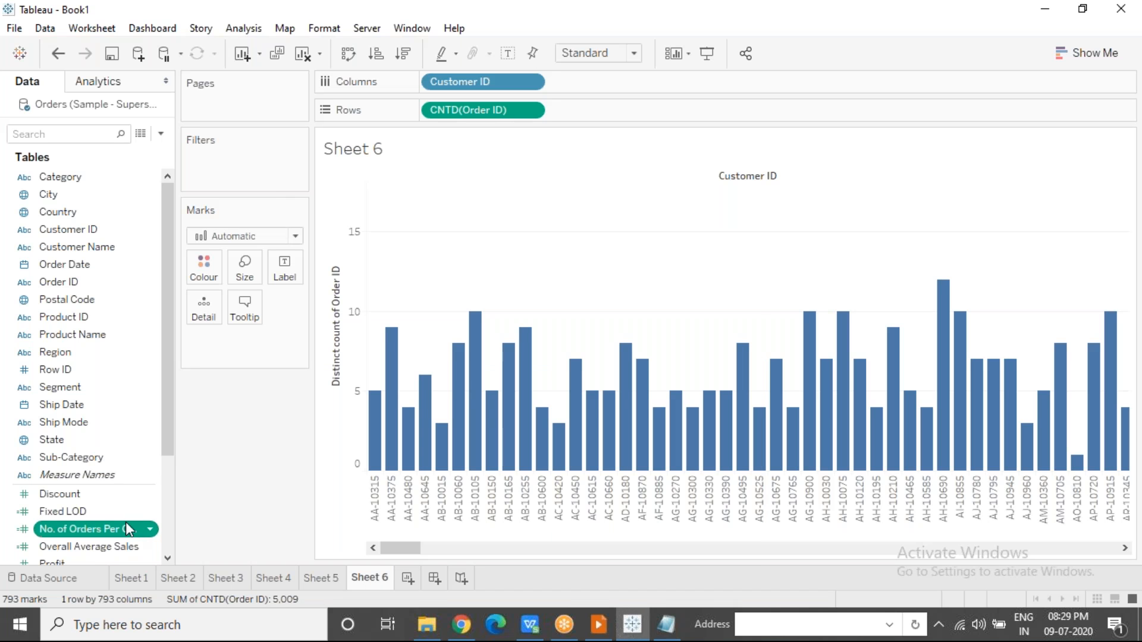
# Clear the worksheet.
pyautogui.click(297, 57)
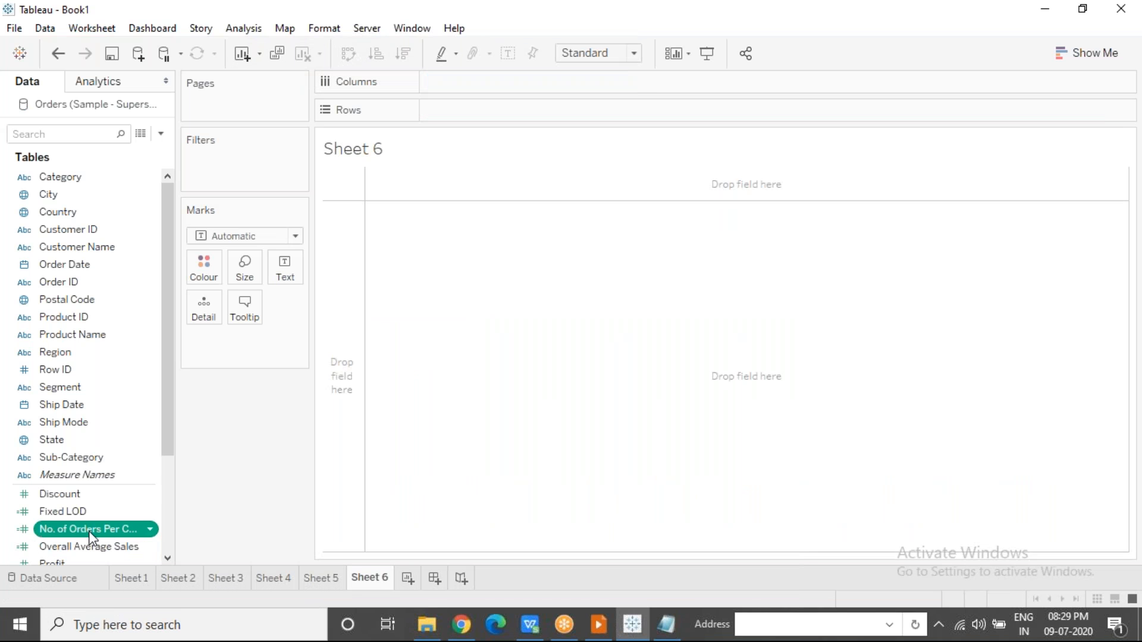
# Try No. of Orders Per Customer as a summed measure on Rows, and remove it from the view.
pyautogui.moveTo(90, 537); pyautogui.dragTo(474, 113)
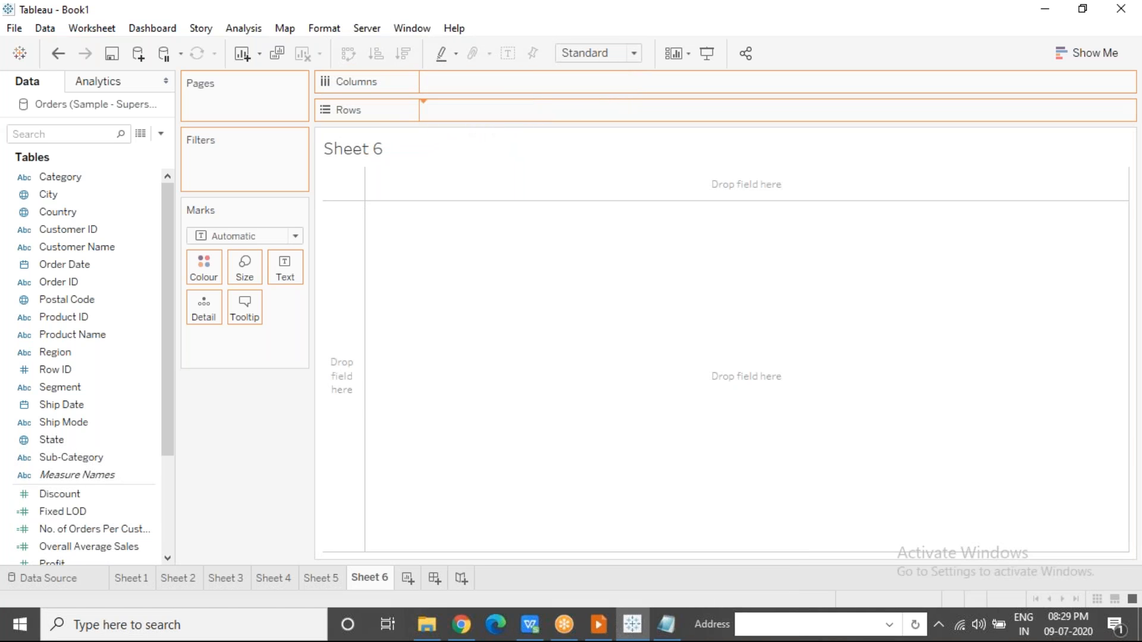
pyautogui.moveTo(474, 113); pyautogui.dragTo(475, 110)
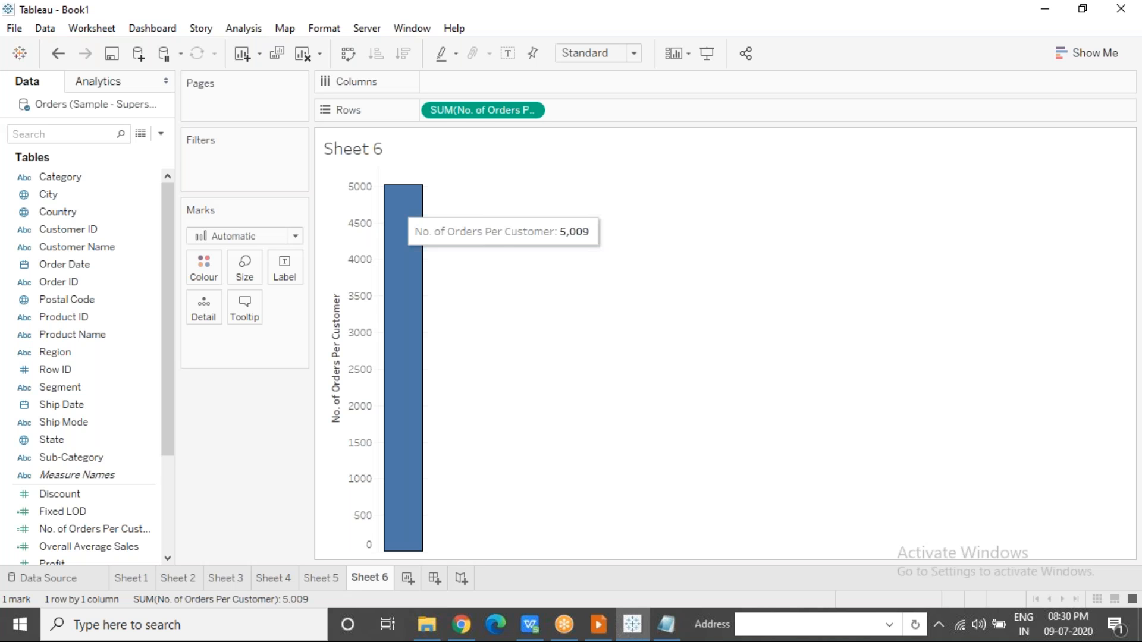
pyautogui.moveTo(481, 110); pyautogui.dragTo(497, 178)
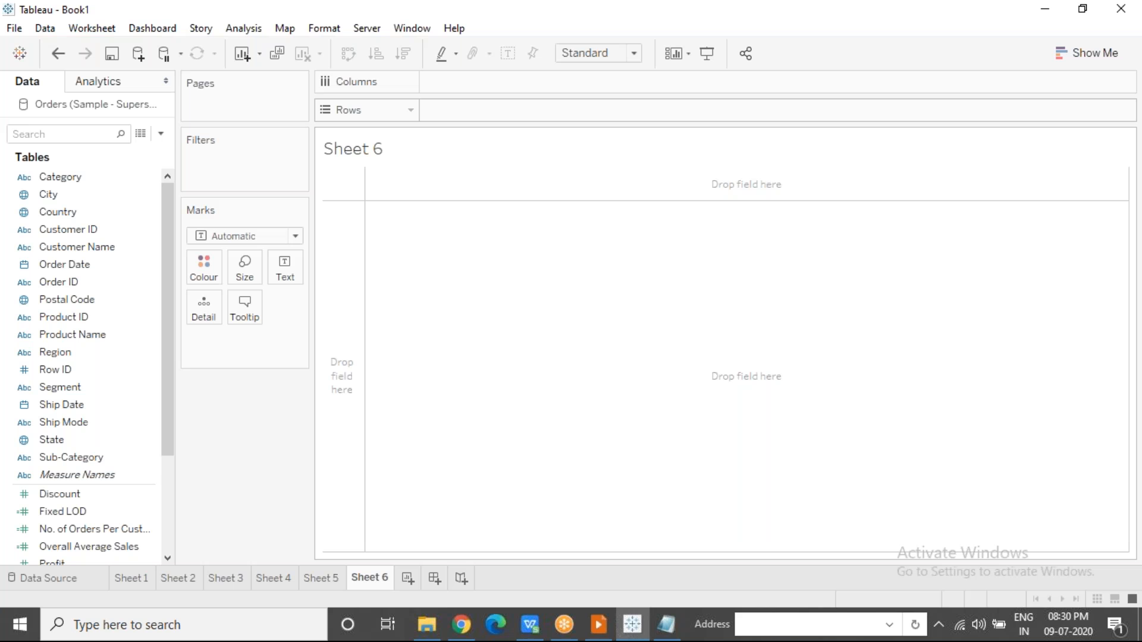
# Place Category on Rows to look through the Furniture, Office Supplies and Technology headers, and remove it from the view.
pyautogui.moveTo(90, 177); pyautogui.dragTo(558, 106)
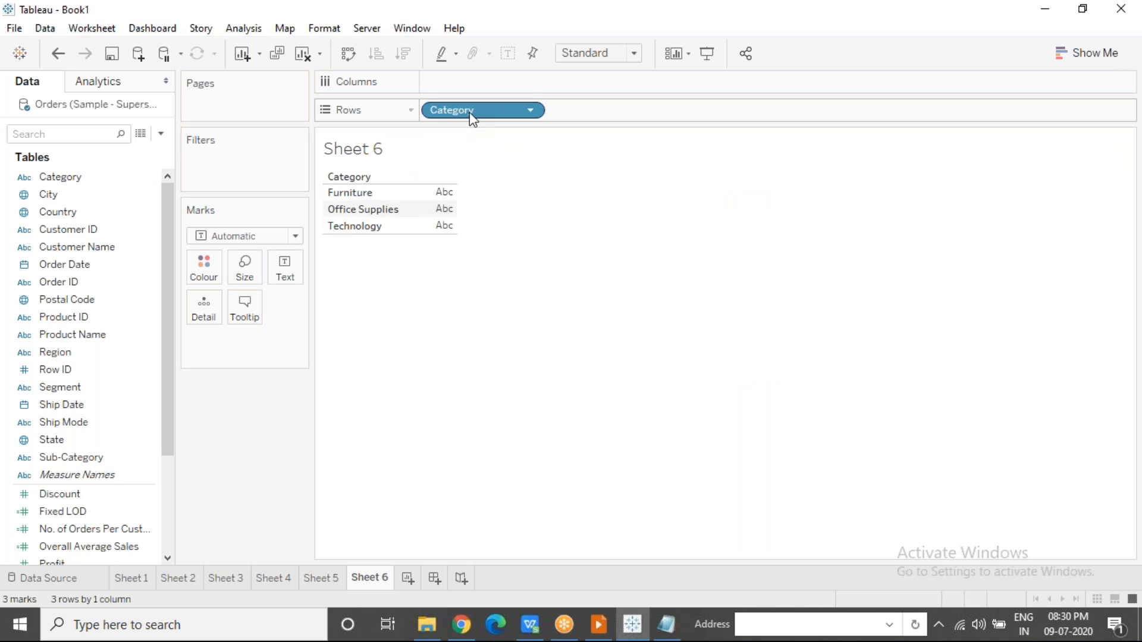
pyautogui.click(392, 195)
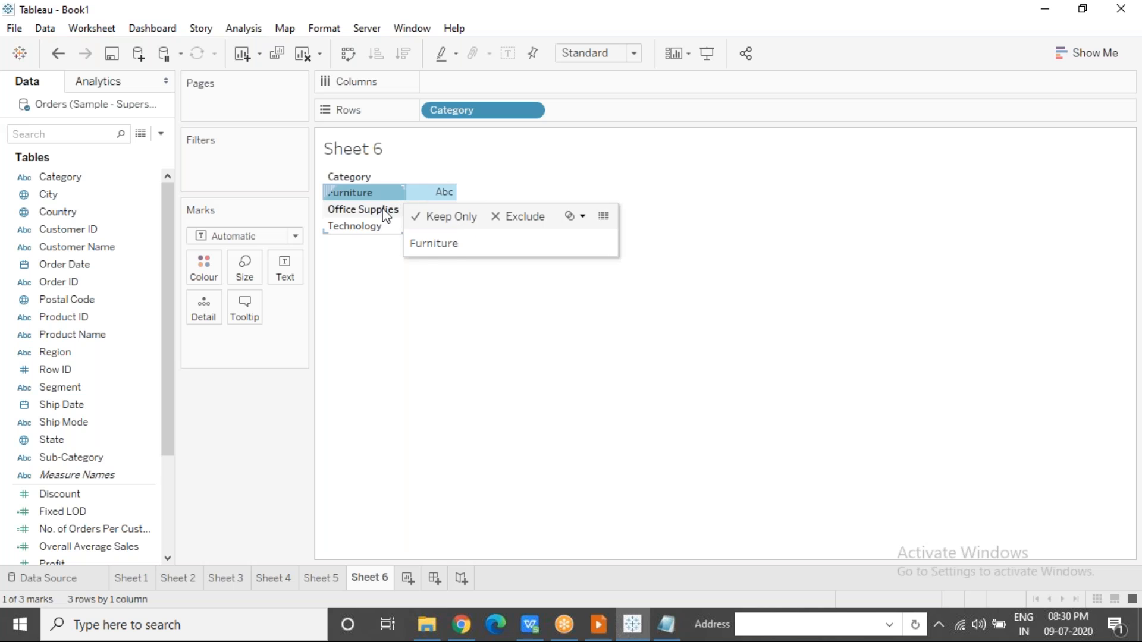
pyautogui.click(385, 212)
pyautogui.click(370, 227)
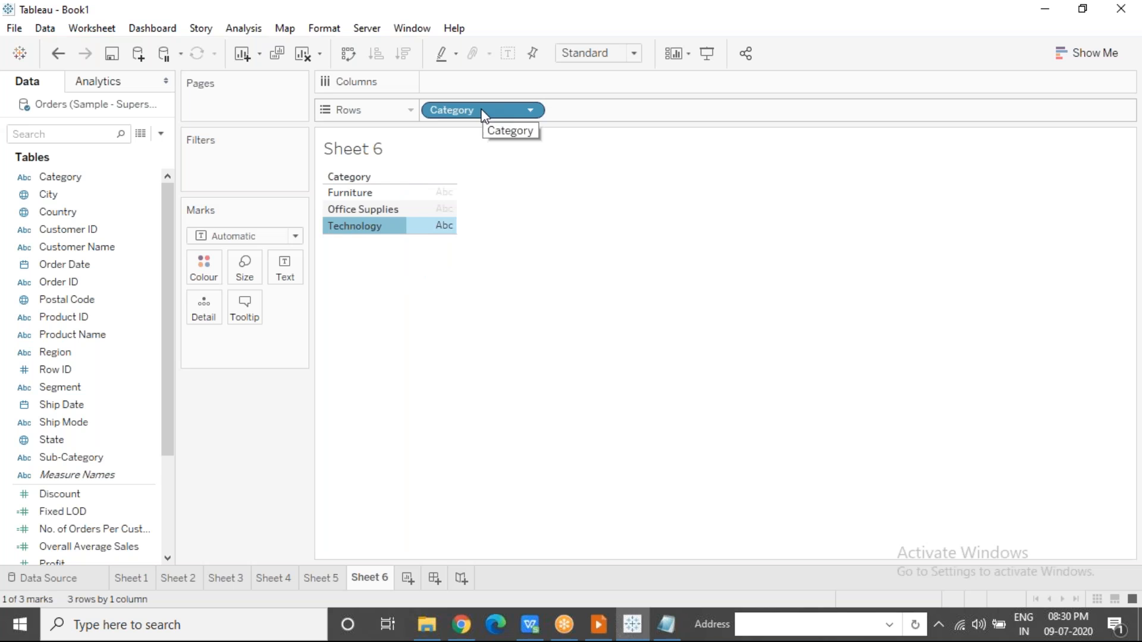
pyautogui.moveTo(482, 113); pyautogui.dragTo(565, 294)
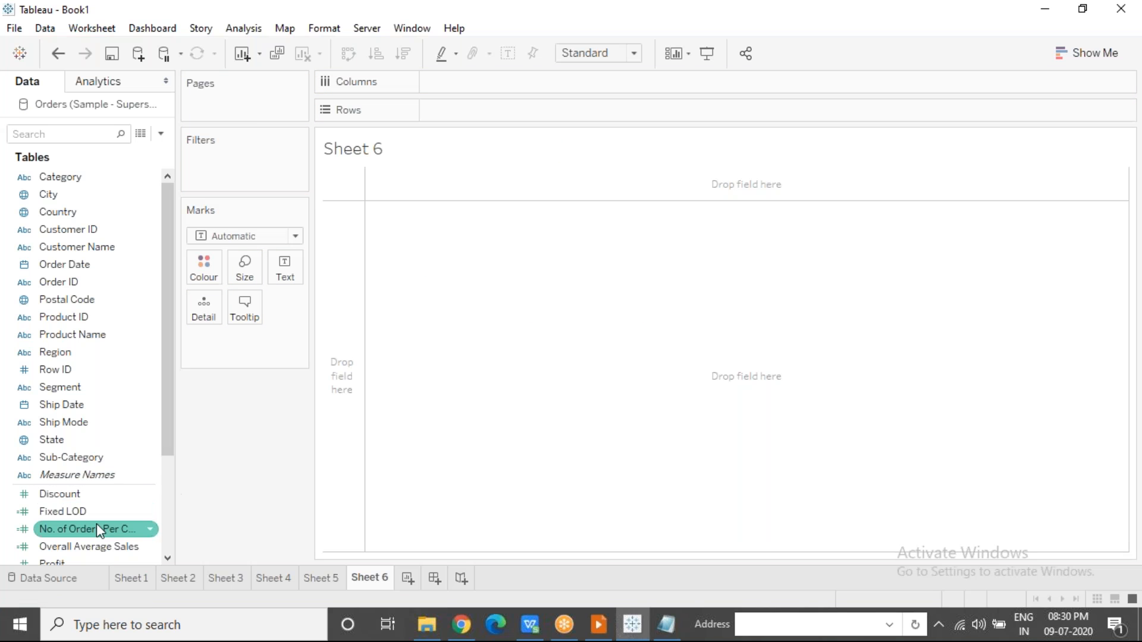
# Convert No. of Orders Per Customer to a dimension and place it on Columns.
pyautogui.moveTo(90, 531); pyautogui.dragTo(89, 282)
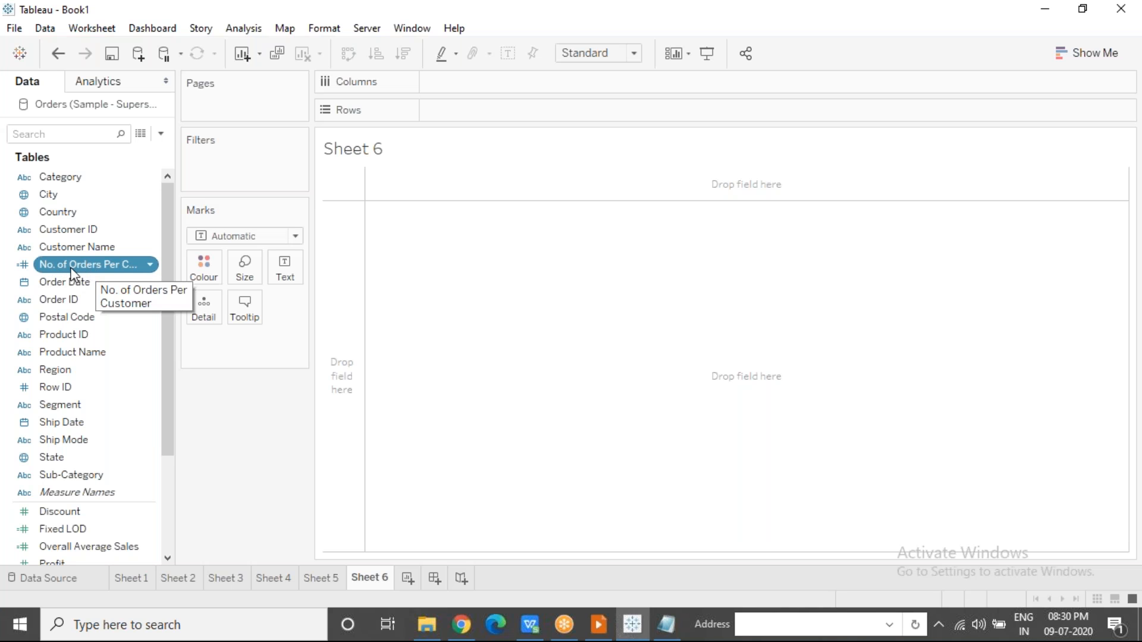
pyautogui.moveTo(73, 273)
pyautogui.mouseDown()
pyautogui.moveTo(449, 89)
pyautogui.moveTo(470, 94)
pyautogui.moveTo(427, 83)
pyautogui.mouseUp()
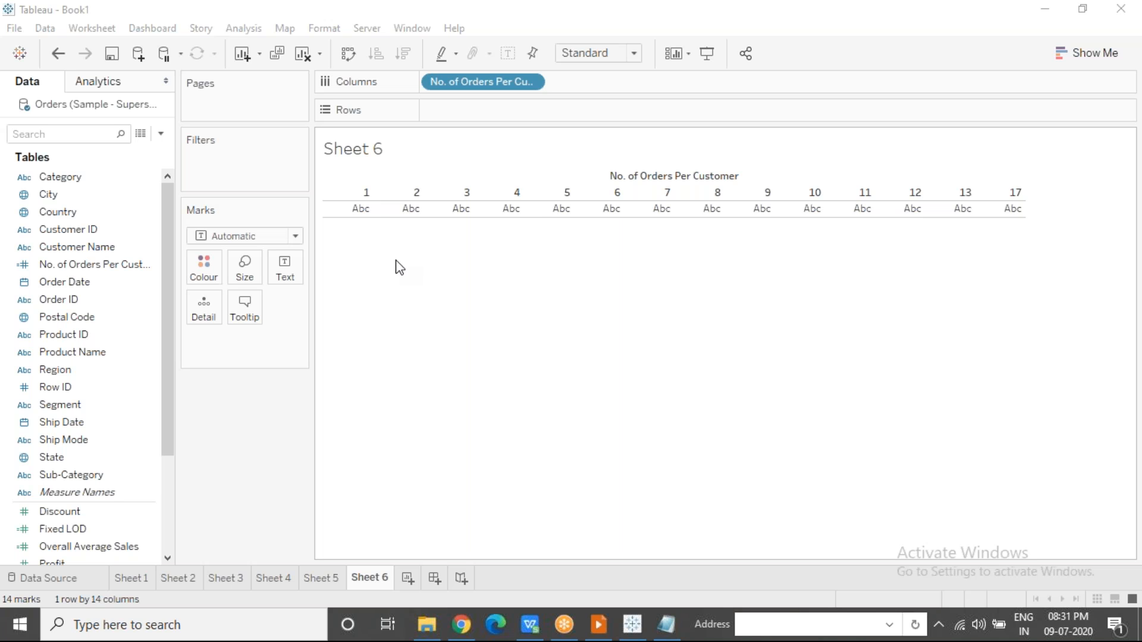
# Examine the order-count headers 1, 2 and 3 on Columns, and clear the selection.
pyautogui.click(363, 202)
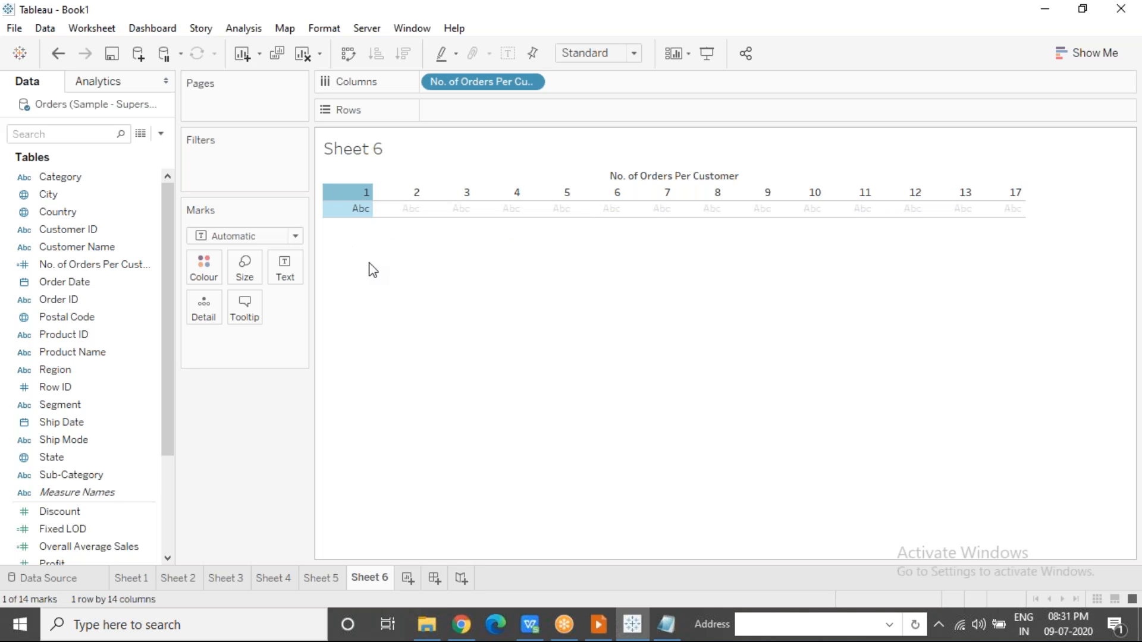
pyautogui.moveTo(356, 201)
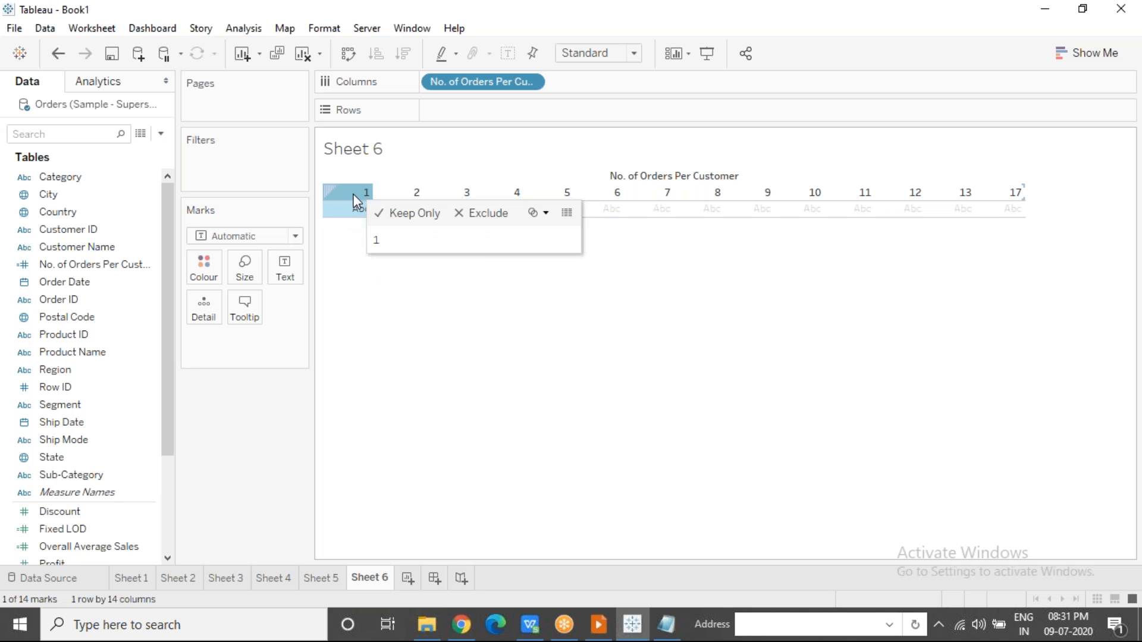
pyautogui.click(397, 194)
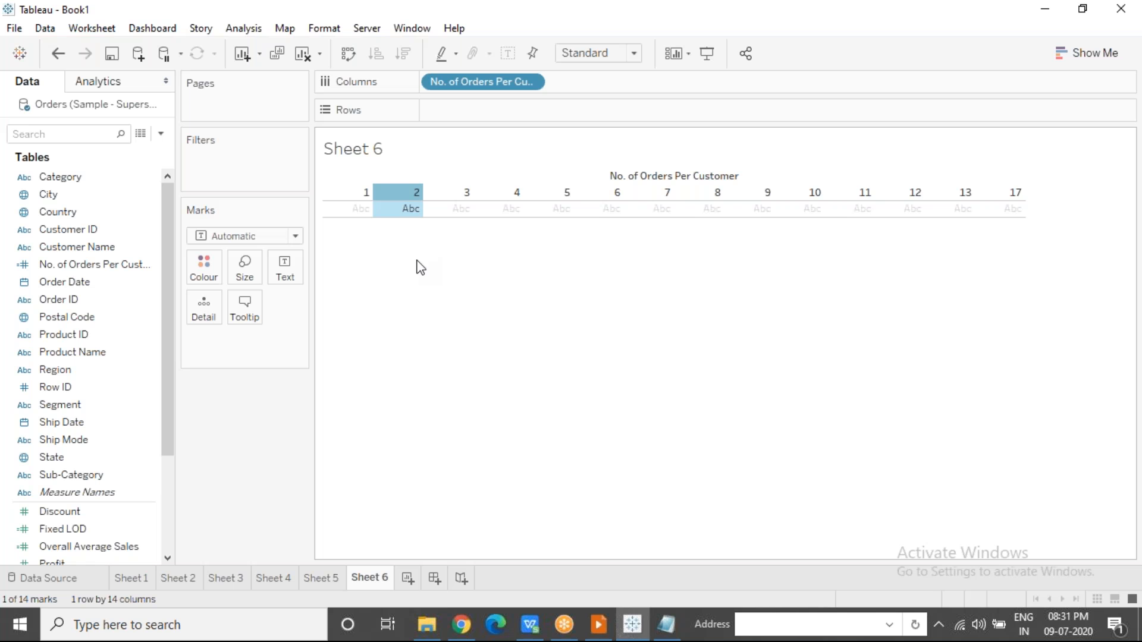
pyautogui.click(460, 202)
pyautogui.click(438, 378)
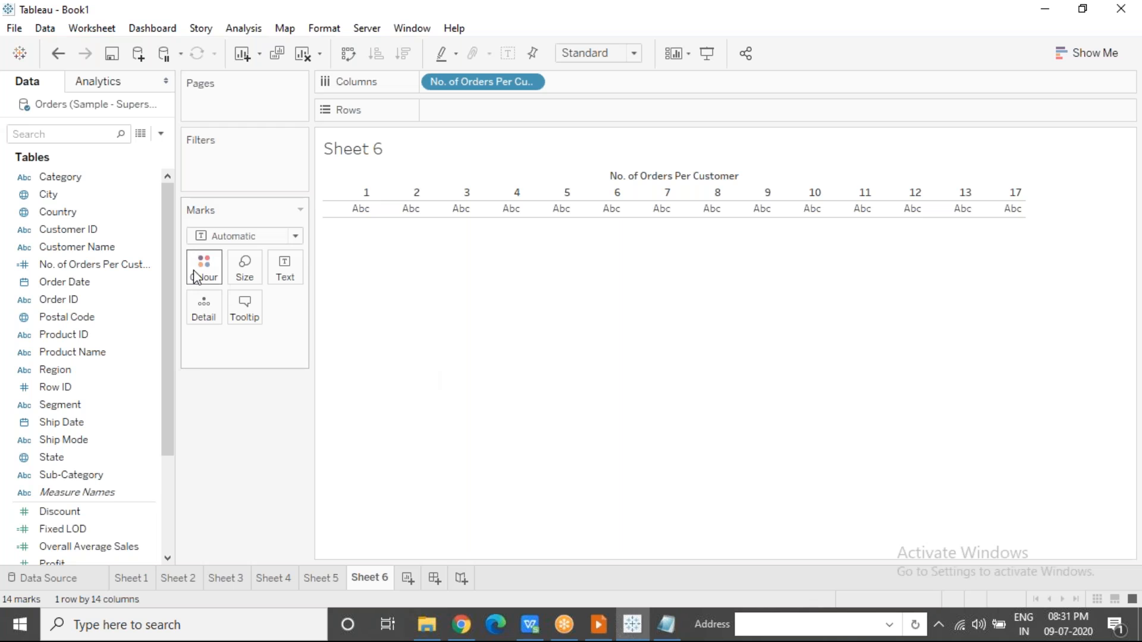
# Add Customer ID to Rows as the distinct count CNTD(Customer ID) and inspect the bar for one order.
pyautogui.click(107, 230)
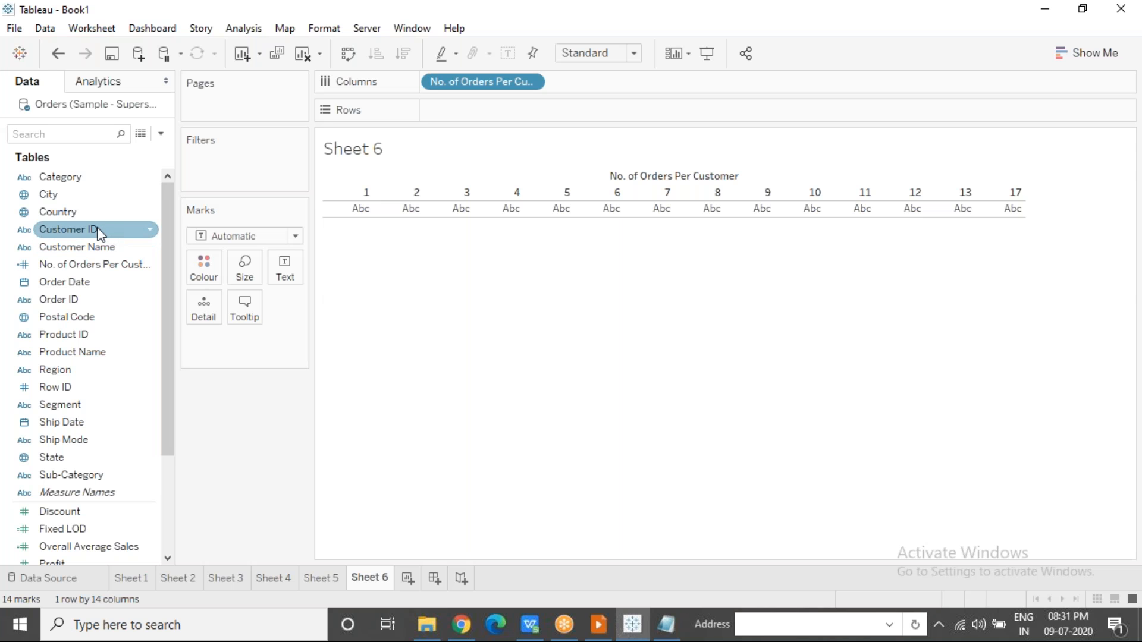
pyautogui.moveTo(100, 232); pyautogui.dragTo(488, 112)
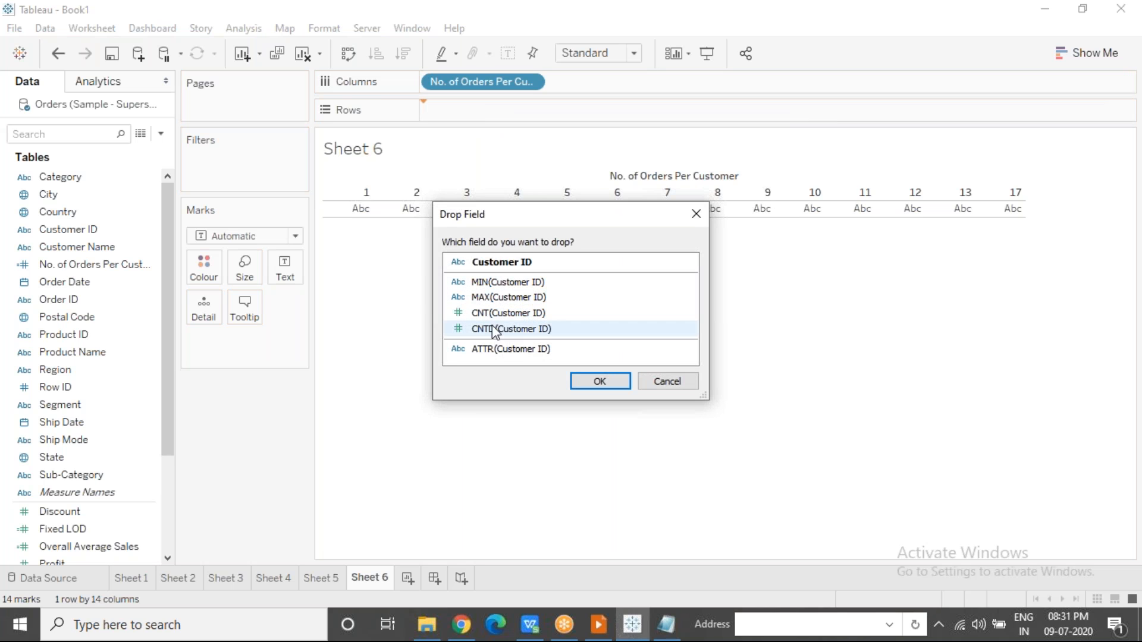
pyautogui.click(461, 329)
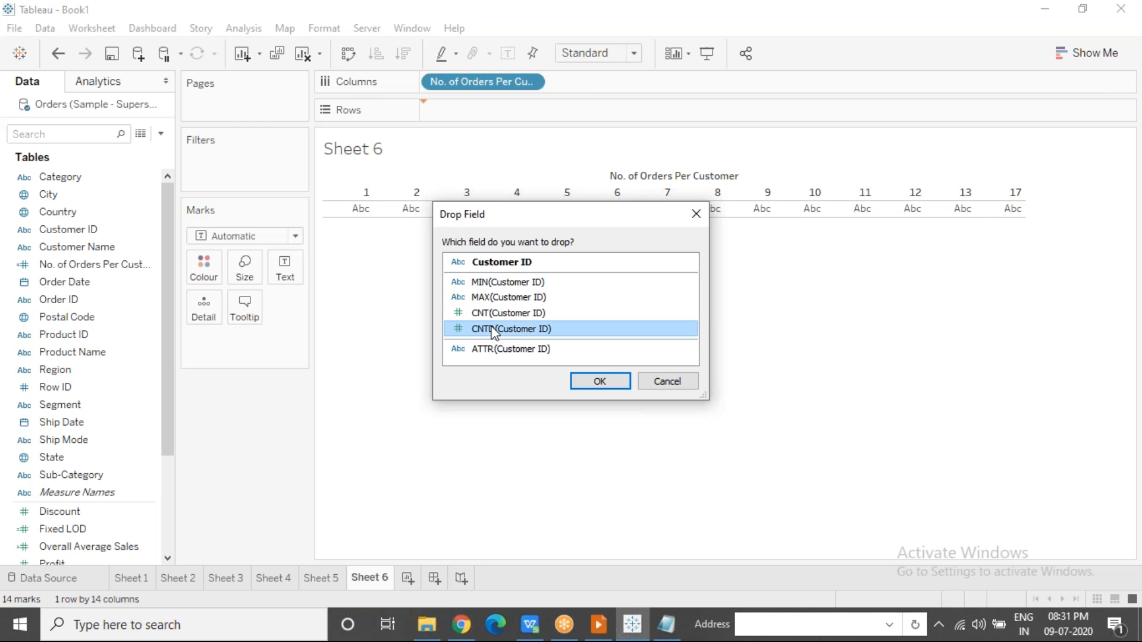
pyautogui.click(600, 381)
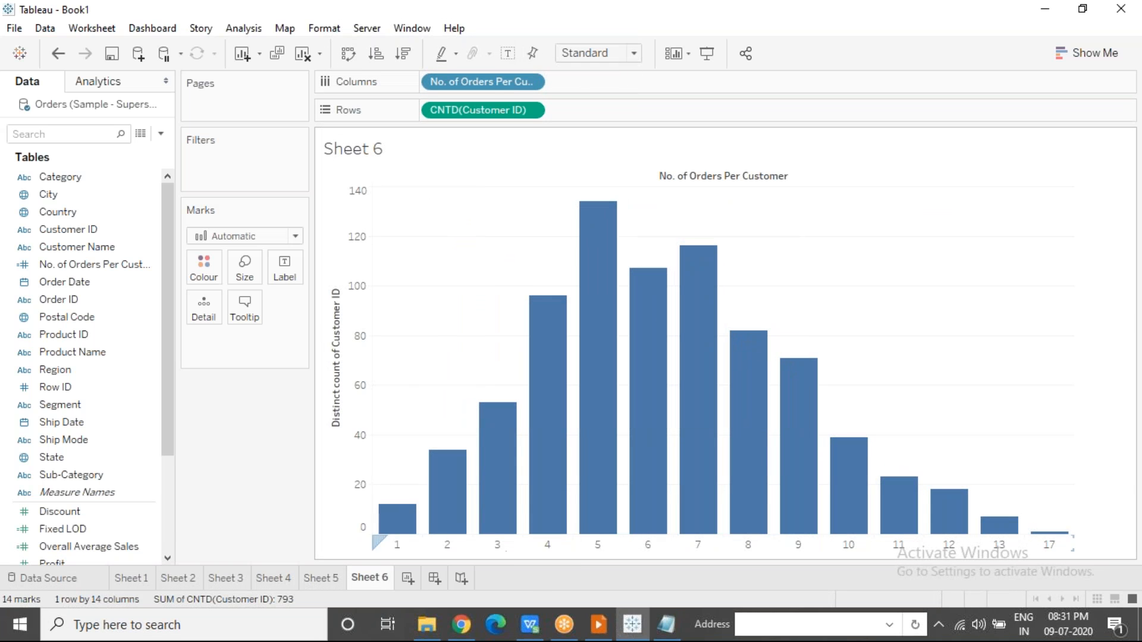
pyautogui.moveTo(395, 521)
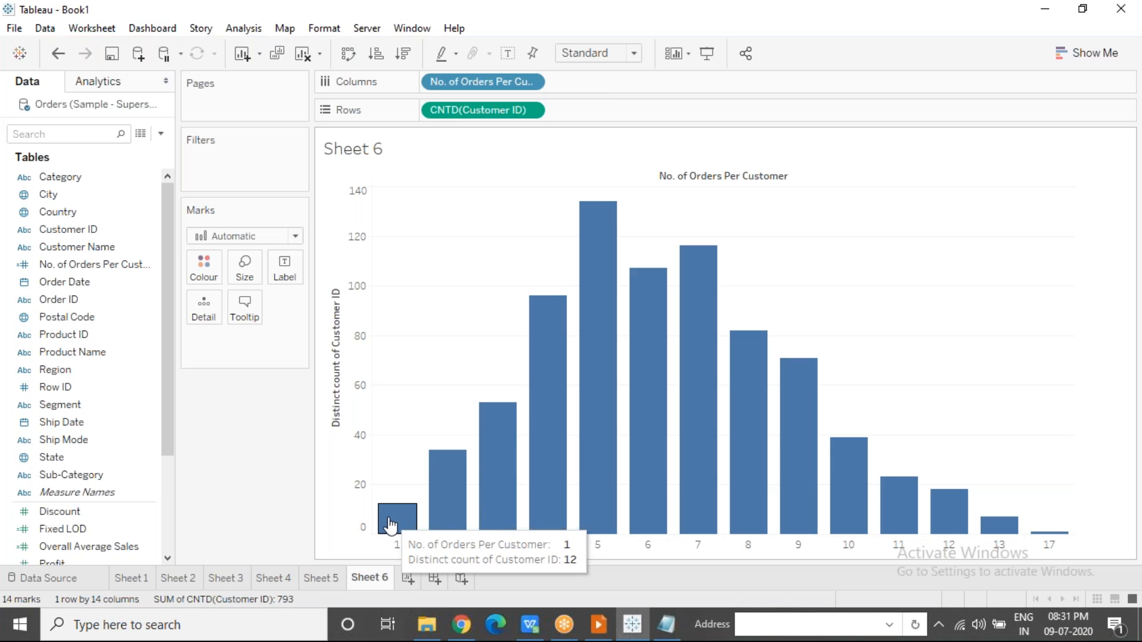
# Inspect the customer counts in the tooltips of the bars for two, four and five orders.
pyautogui.moveTo(439, 476)
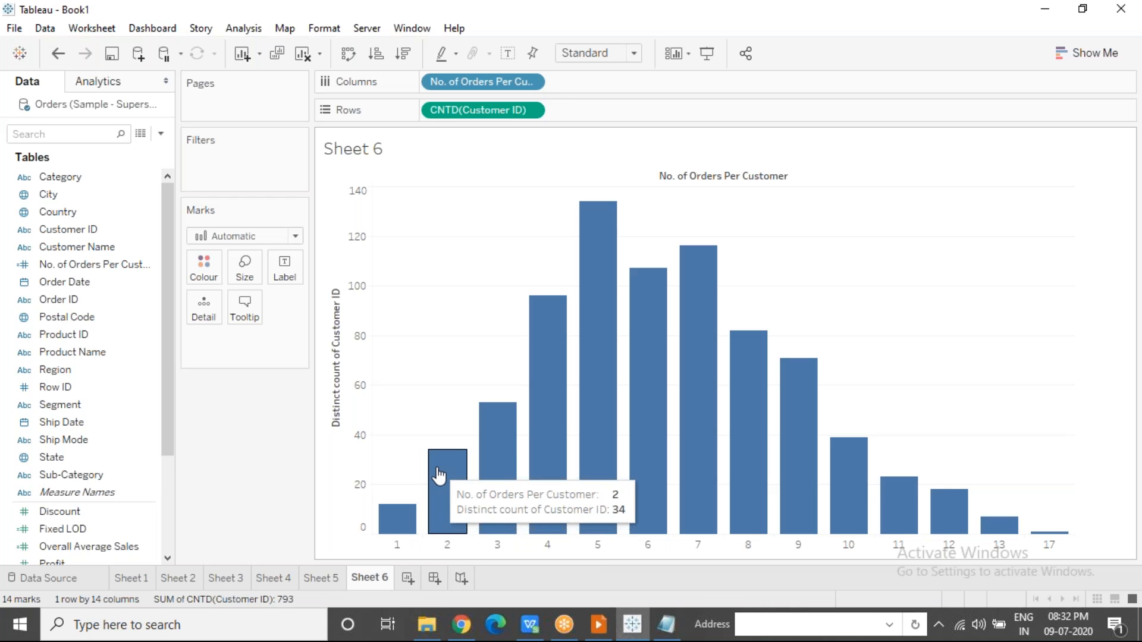
pyautogui.moveTo(503, 428)
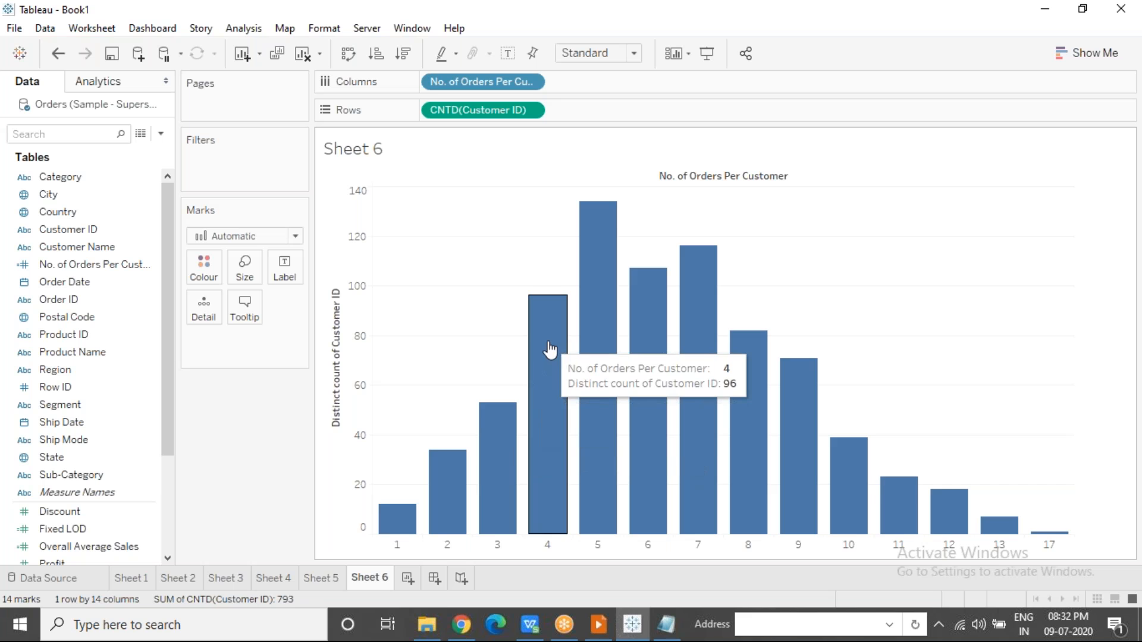
pyautogui.moveTo(646, 298)
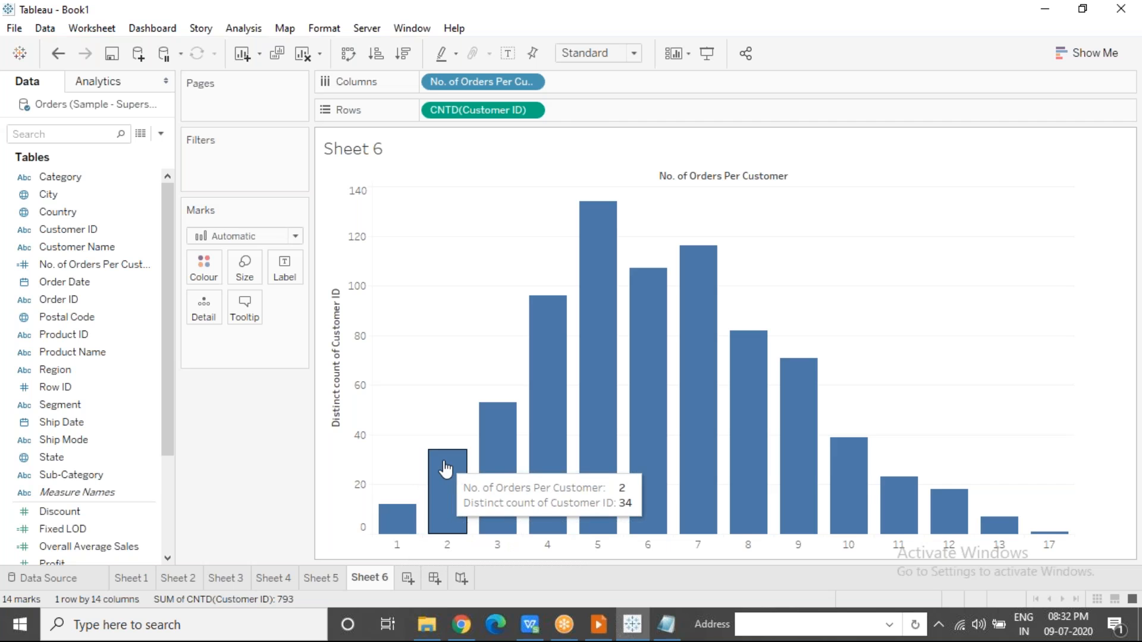
pyautogui.moveTo(608, 215)
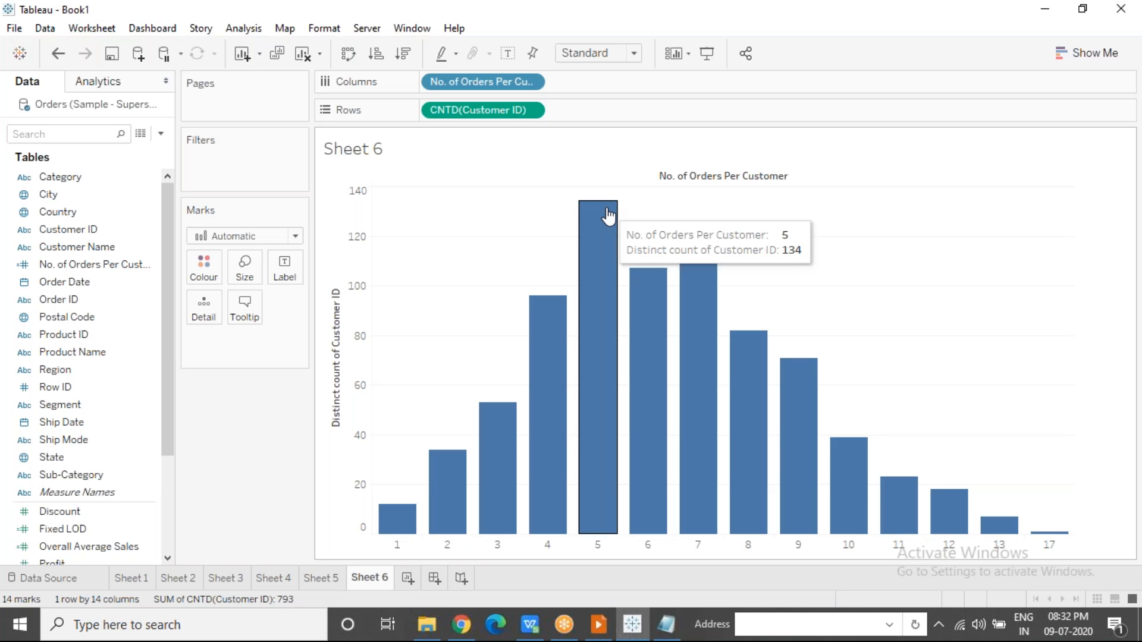
# Replace the default tooltip text with the CNTD(Customer ID) field followed by "Customers have placed".
pyautogui.click(250, 309)
pyautogui.moveTo(683, 233); pyautogui.dragTo(354, 211)
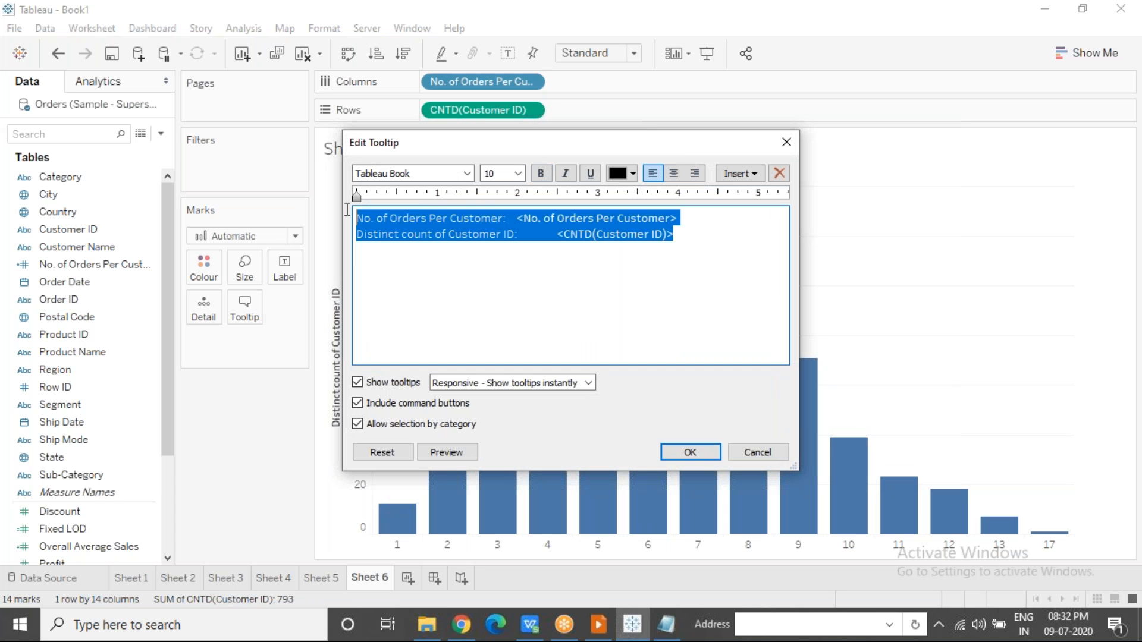
pyautogui.press('Delete')
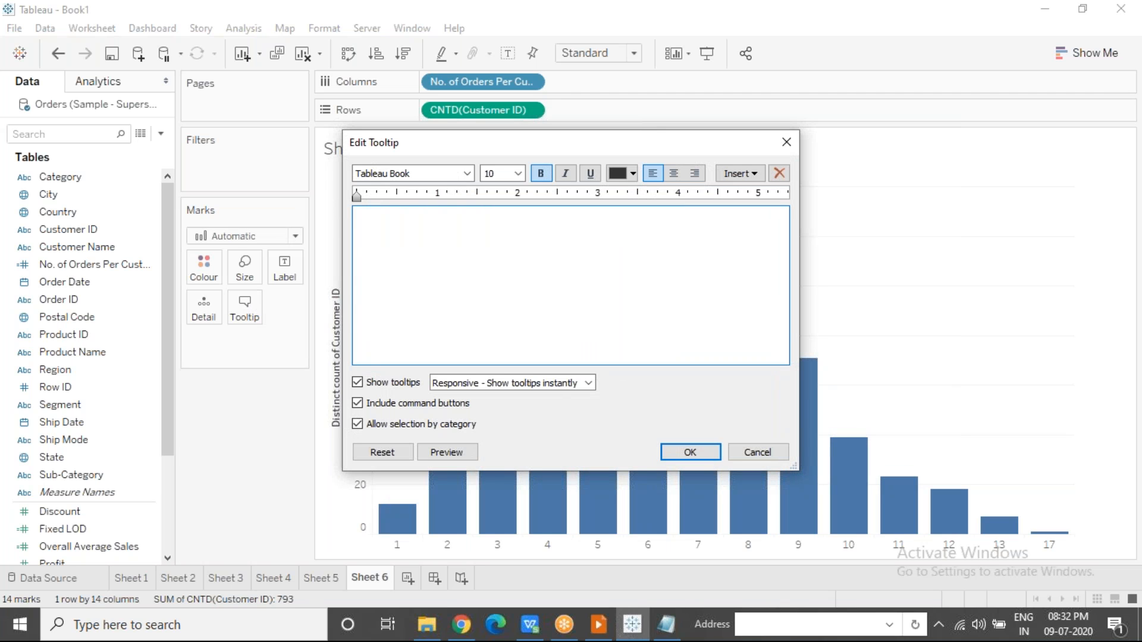
pyautogui.click(752, 176)
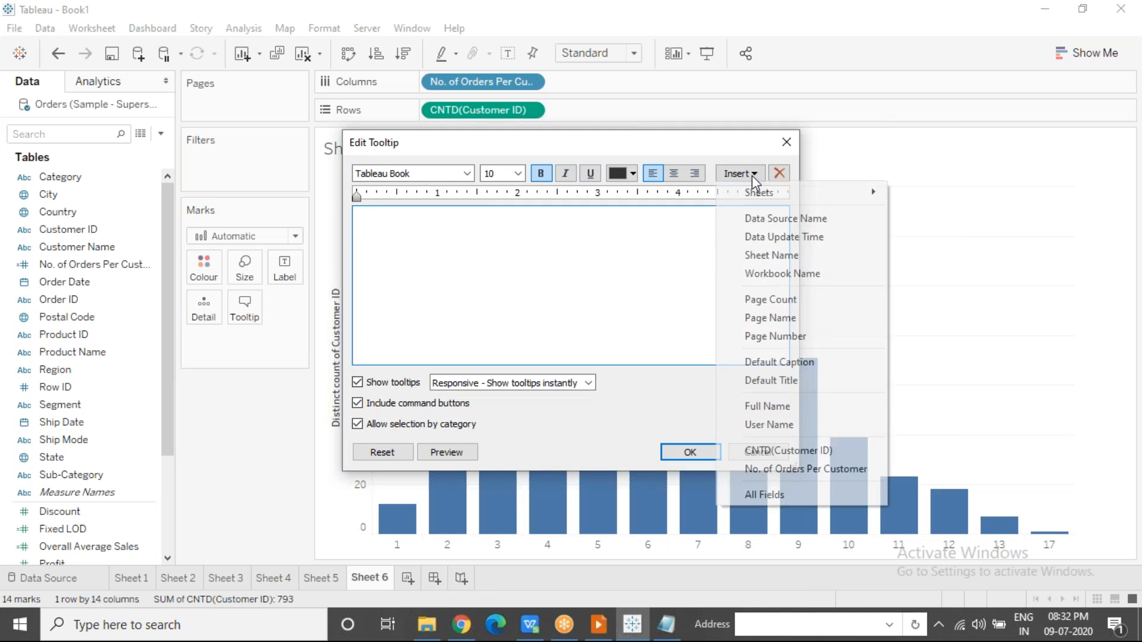
pyautogui.click(766, 451)
pyautogui.write('Customers have')
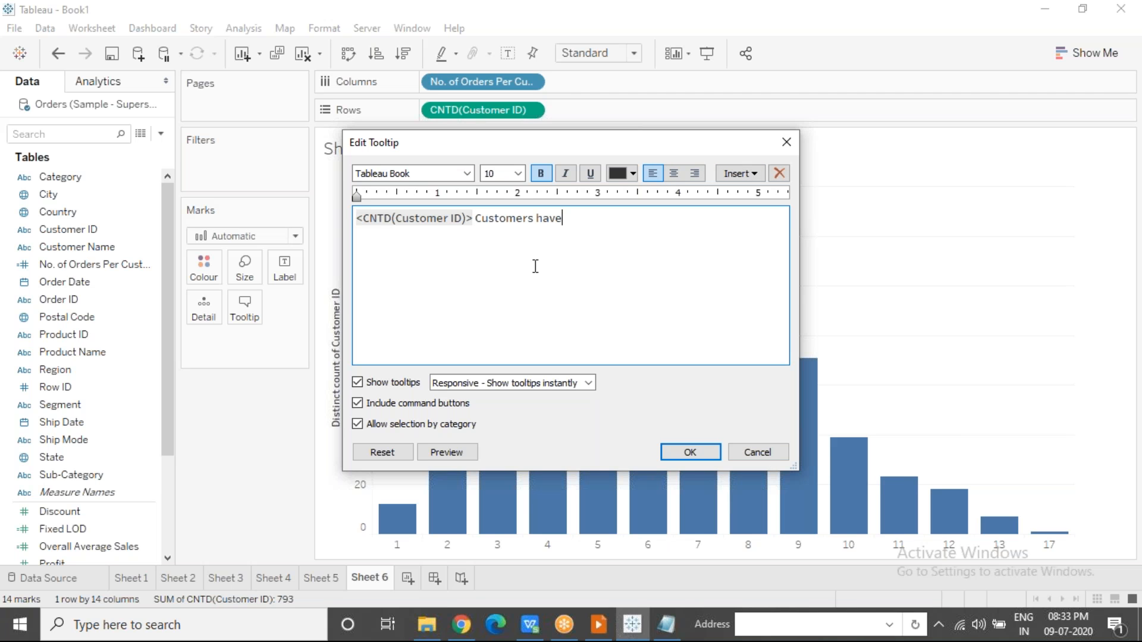
pyautogui.press('BackSpace')
pyautogui.write('e placed')
# Insert the No. of Orders Per Customer field after "placed" in the tooltip text and add the word "Orders".
pyautogui.click(758, 177)
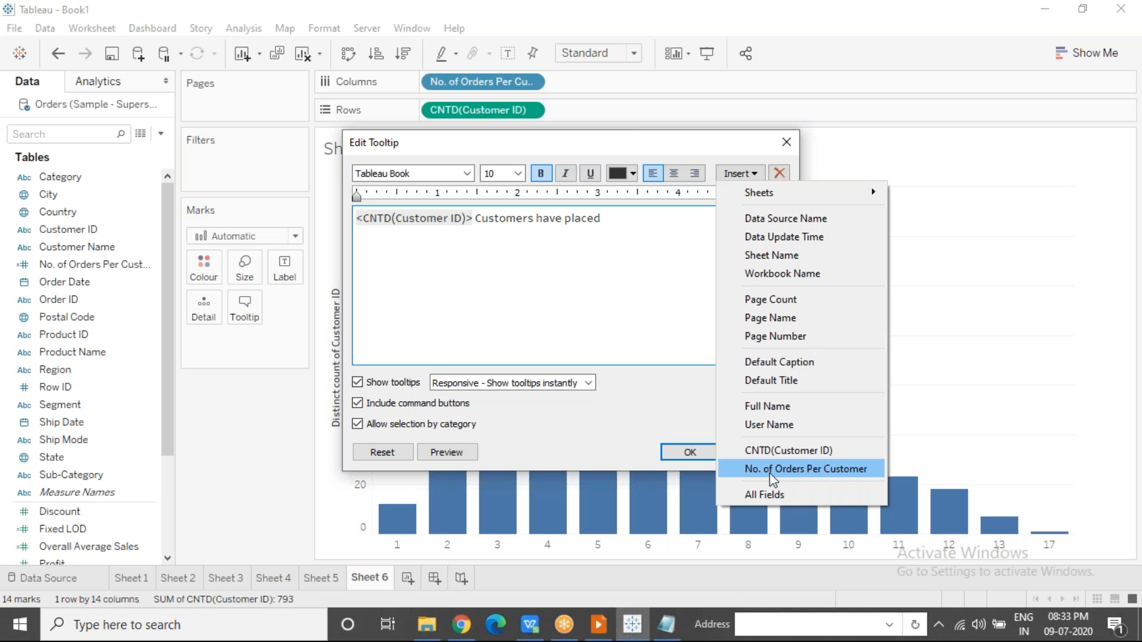
pyautogui.click(792, 469)
pyautogui.write('ORders Per Customer> ORd')
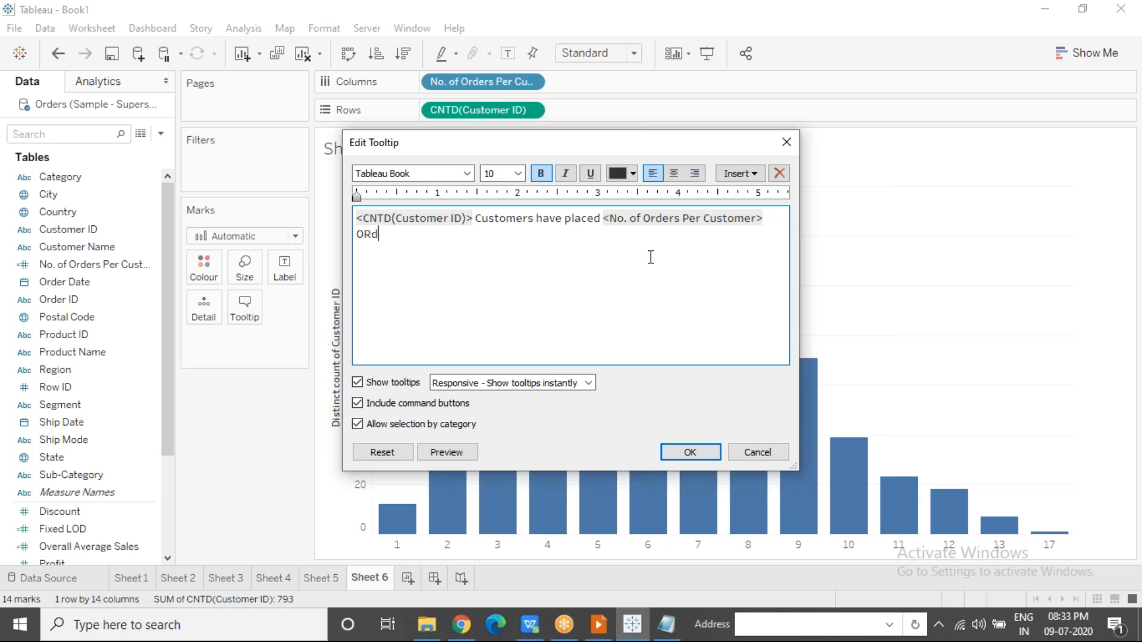
pyautogui.press('Left')
pyautogui.press('Left')
pyautogui.press('Left')
pyautogui.press('Left')
pyautogui.hotkey('shift', 'Left')
pyautogui.write('r')
# Format the CNTD(Customer ID) field in the tooltip text as italic and blue.
pyautogui.moveTo(474, 217); pyautogui.dragTo(343, 217)
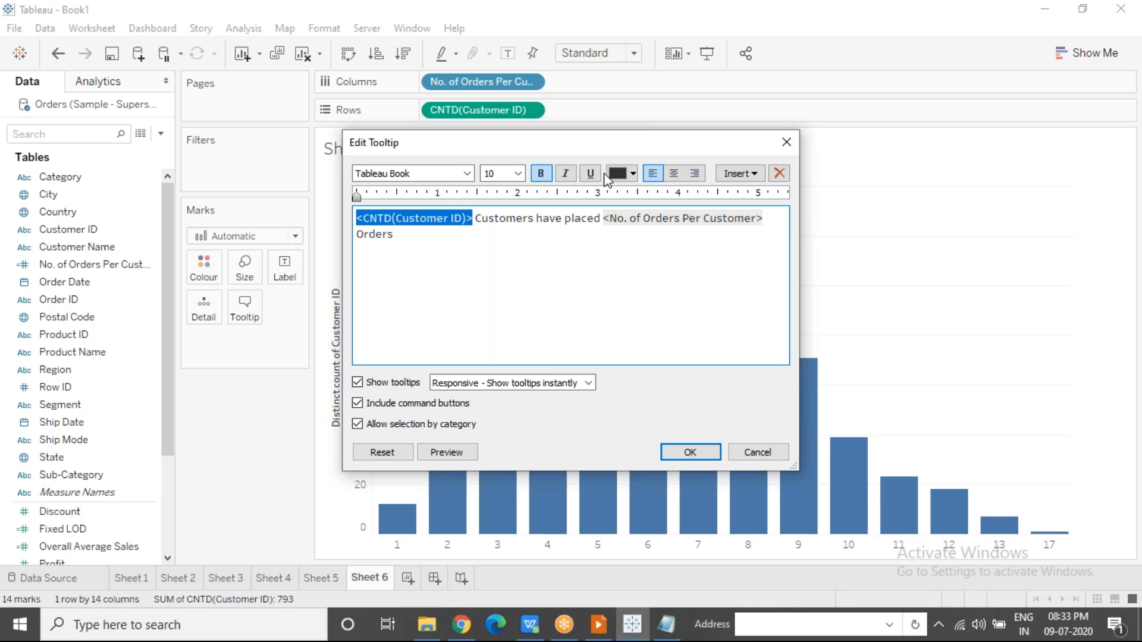
pyautogui.click(565, 173)
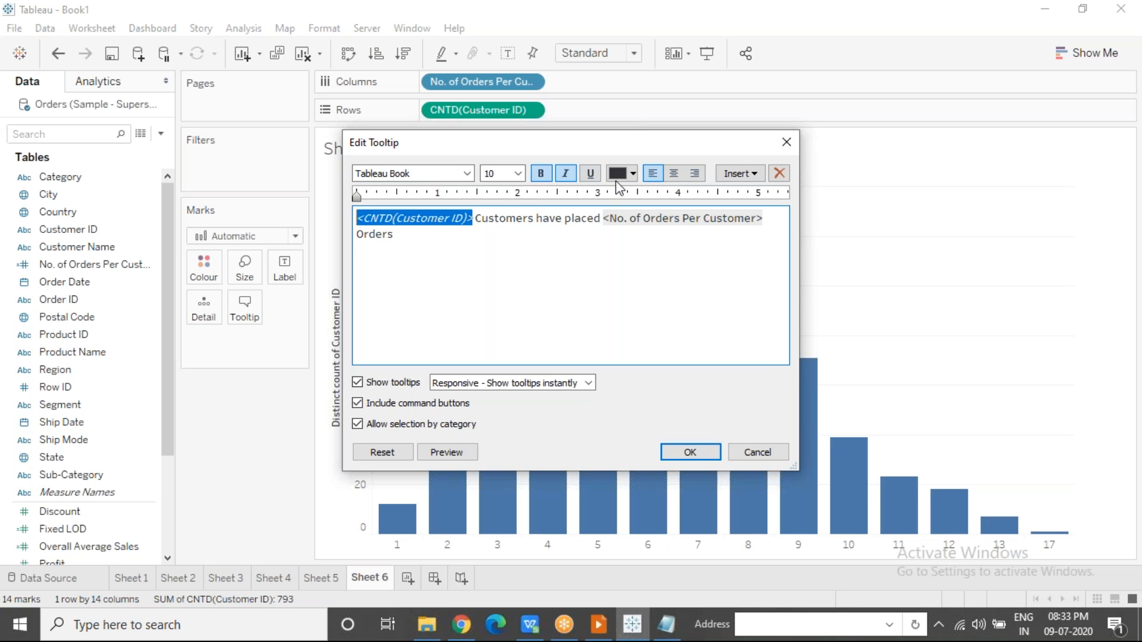
pyautogui.click(633, 174)
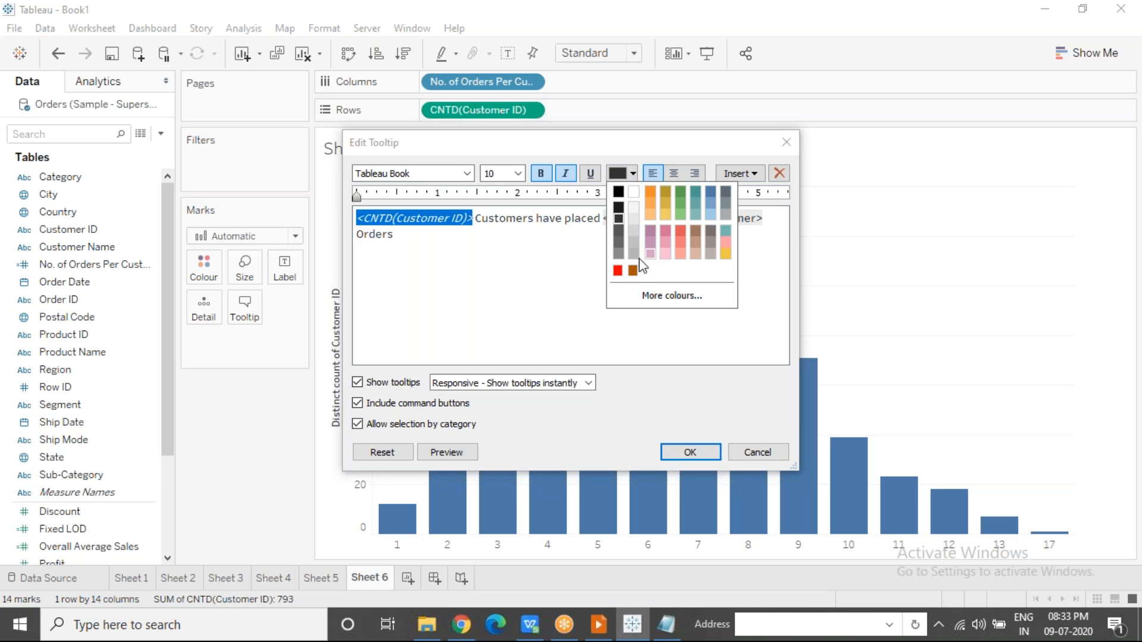
pyautogui.click(712, 188)
# Try to format the No. of Orders Per Customer field in the tooltip text as italic and blue.
pyautogui.moveTo(651, 218); pyautogui.dragTo(783, 221)
pyautogui.click(566, 173)
pyautogui.click(634, 174)
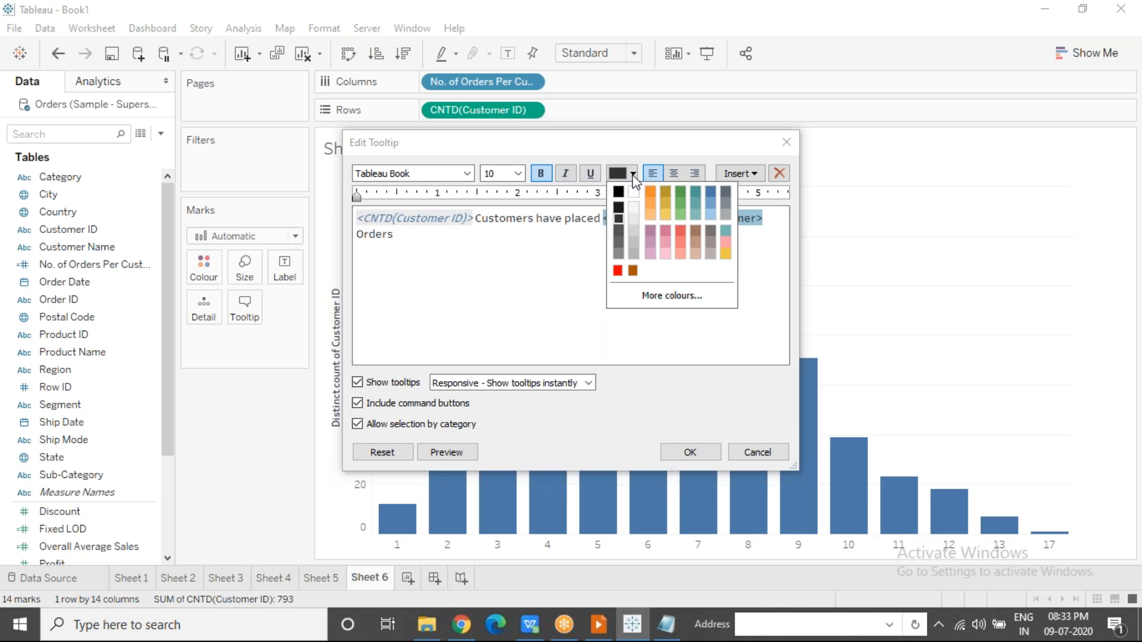
pyautogui.click(715, 189)
pyautogui.click(554, 255)
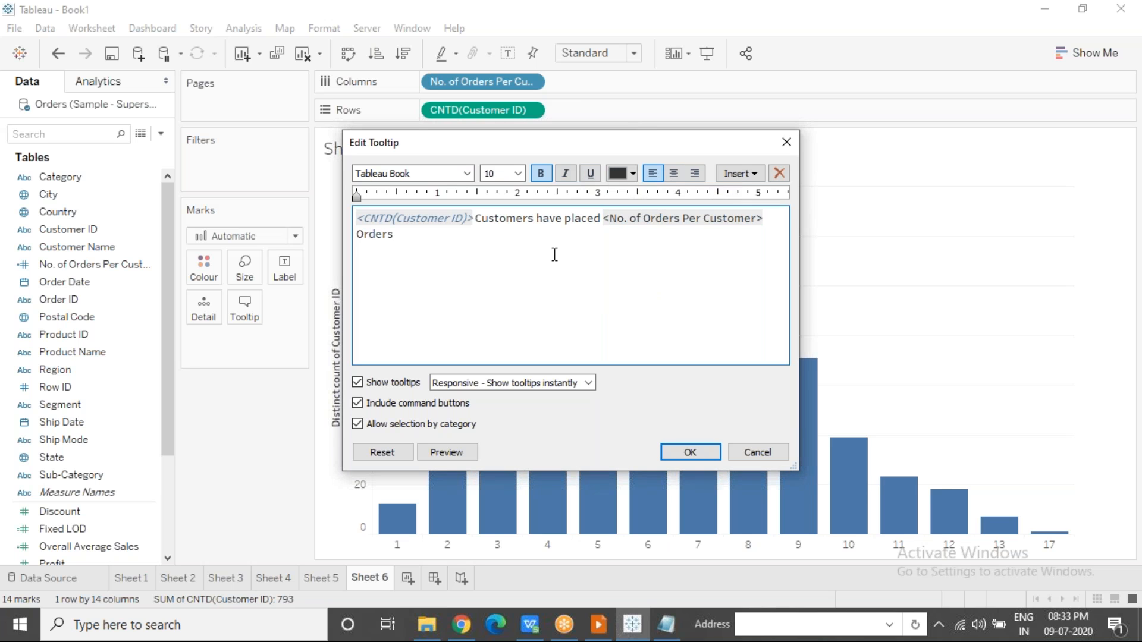
# Format the tooltip's No. of Orders Per Customer field as italic and blue, and save the tooltip.
pyautogui.moveTo(769, 222); pyautogui.dragTo(602, 219)
pyautogui.click(564, 174)
pyautogui.click(634, 174)
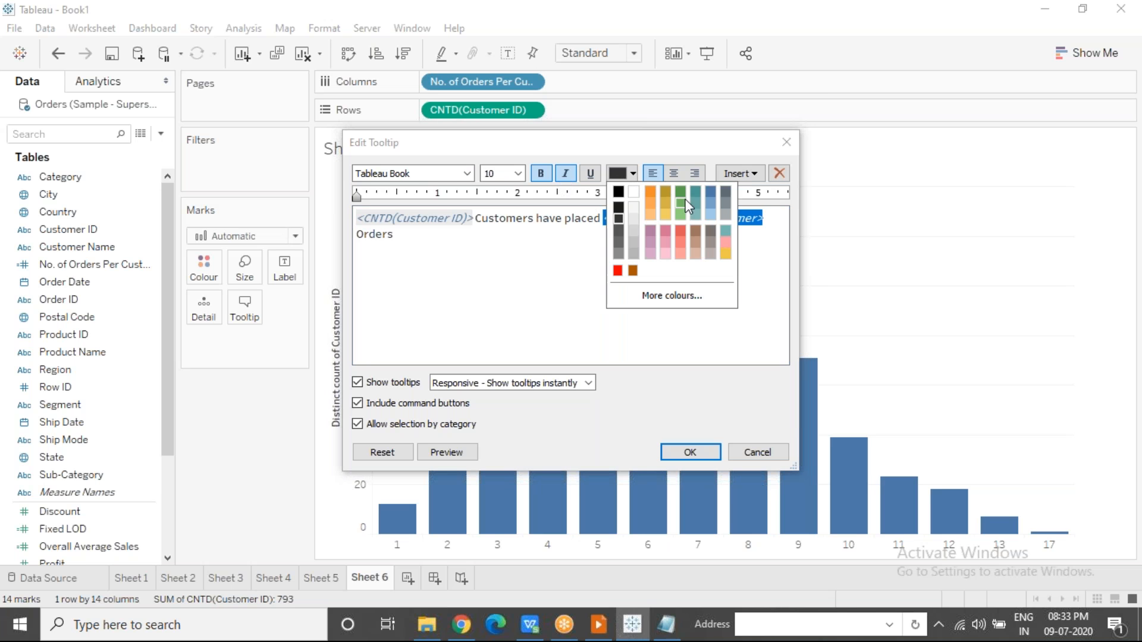
pyautogui.click(709, 193)
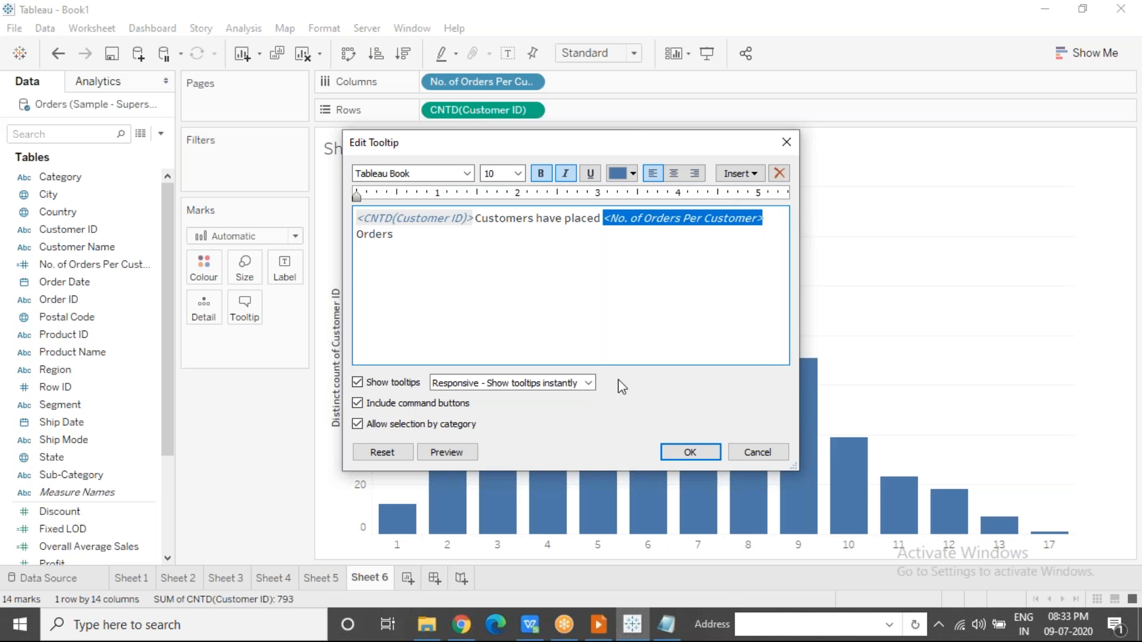
pyautogui.click(721, 274)
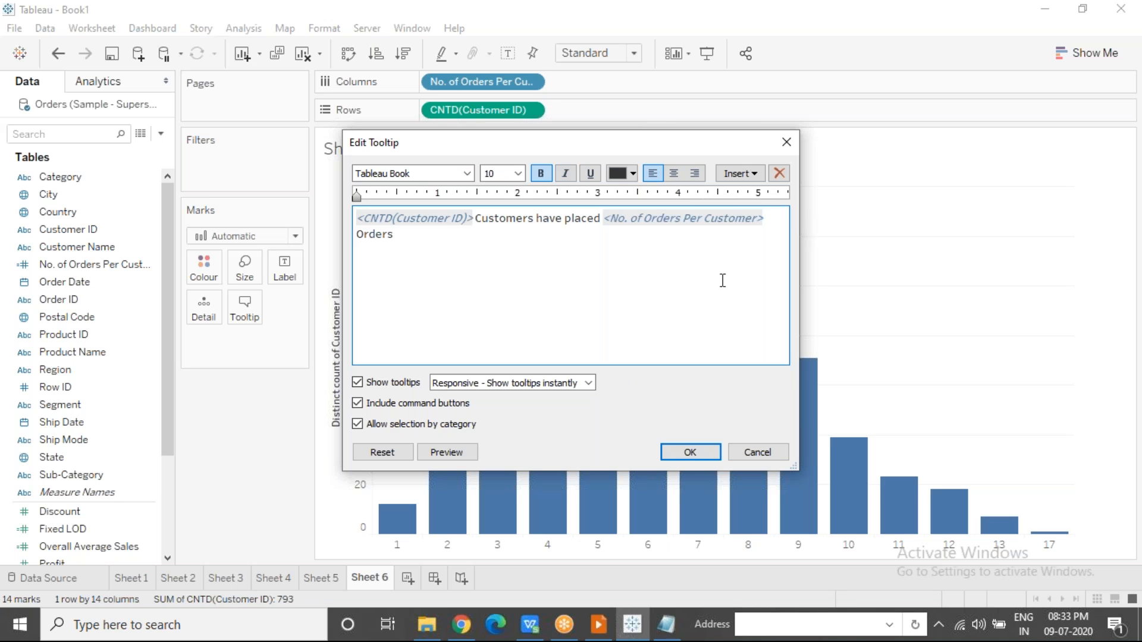
pyautogui.click(688, 453)
# Check the wording of the customized tooltip on the bars for five orders down to one order.
pyautogui.moveTo(599, 233)
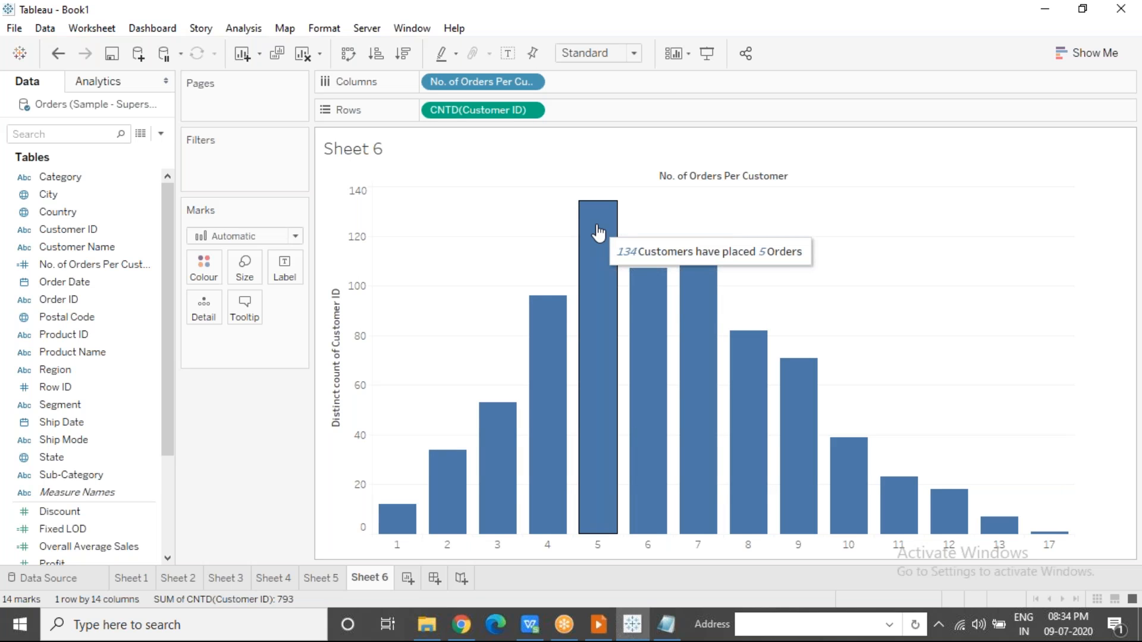
pyautogui.moveTo(543, 325)
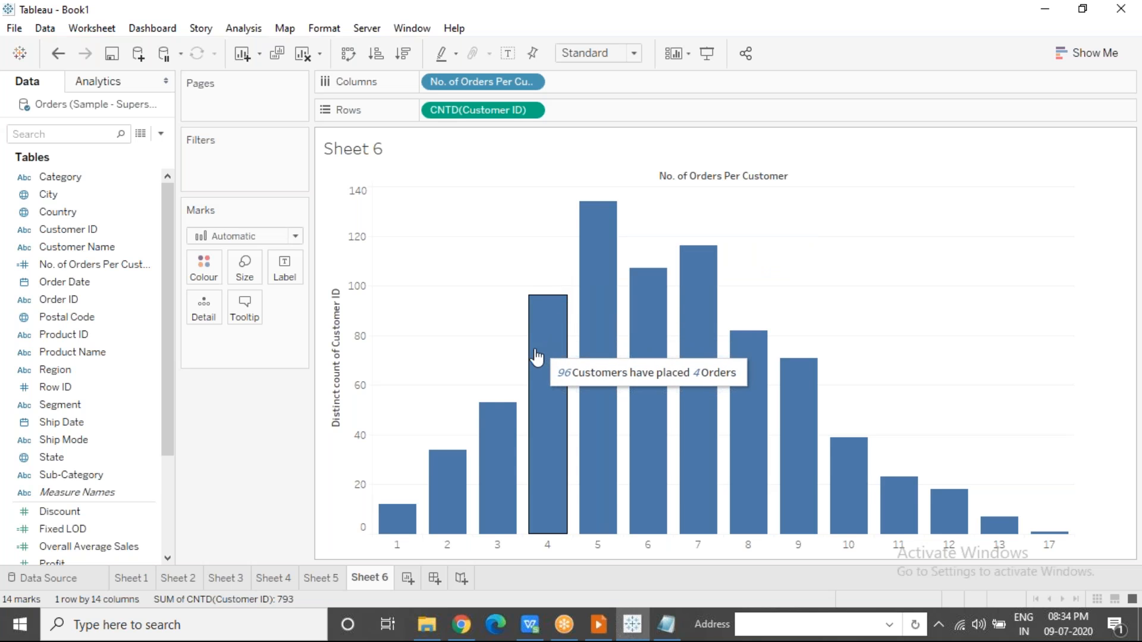
pyautogui.moveTo(481, 455)
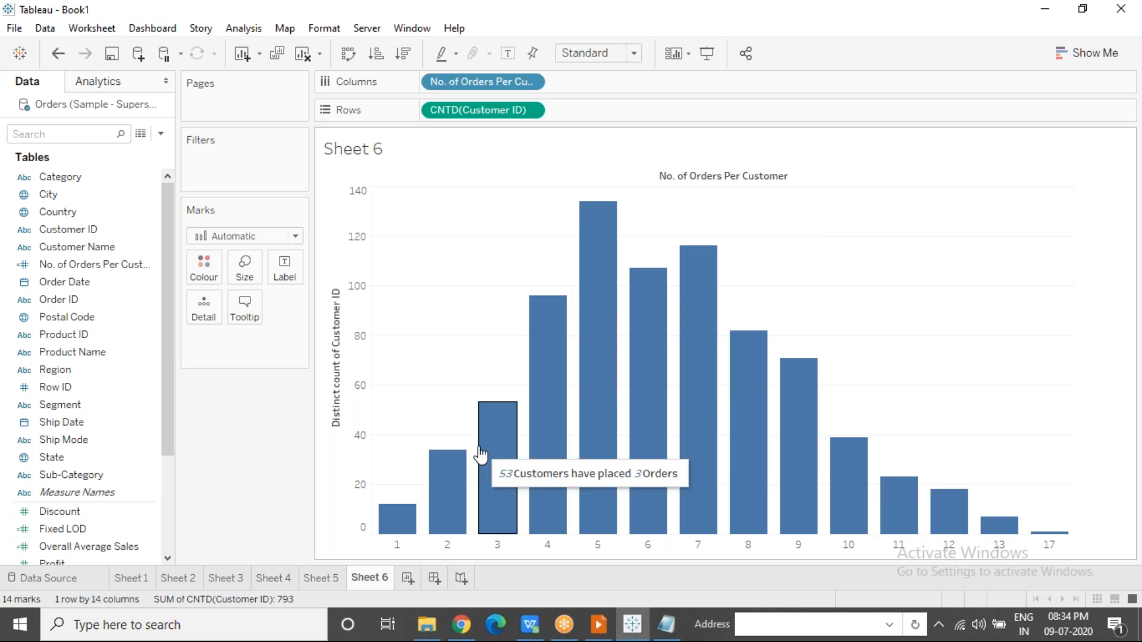
pyautogui.moveTo(436, 489)
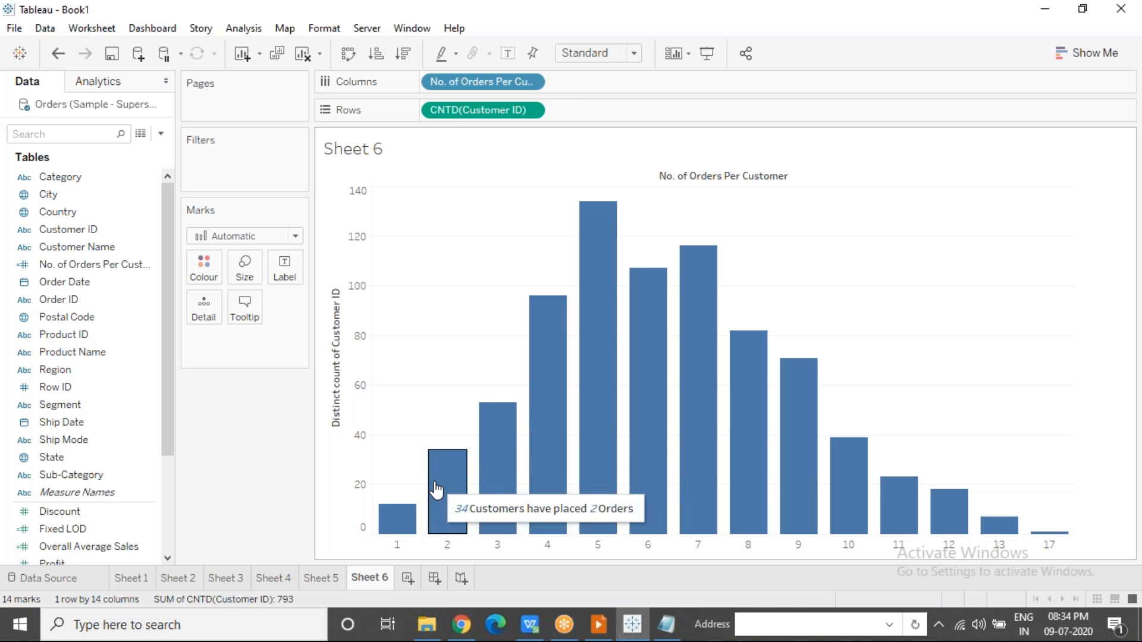
pyautogui.moveTo(396, 516)
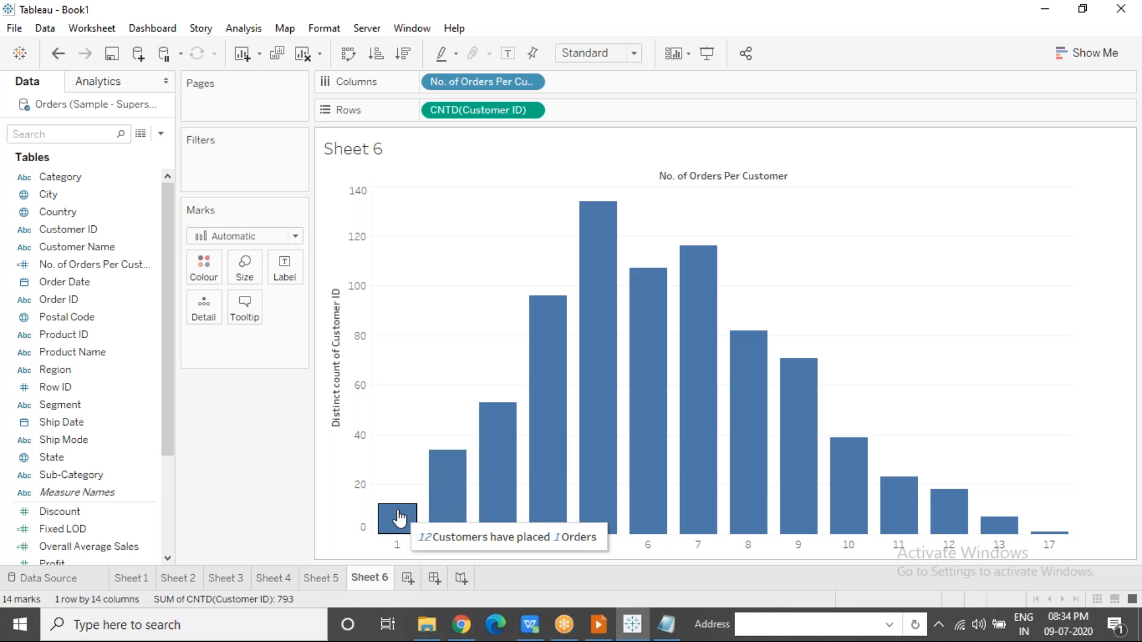
# Create a calculated field named Order/Orders.
pyautogui.click(243, 28)
pyautogui.click(327, 373)
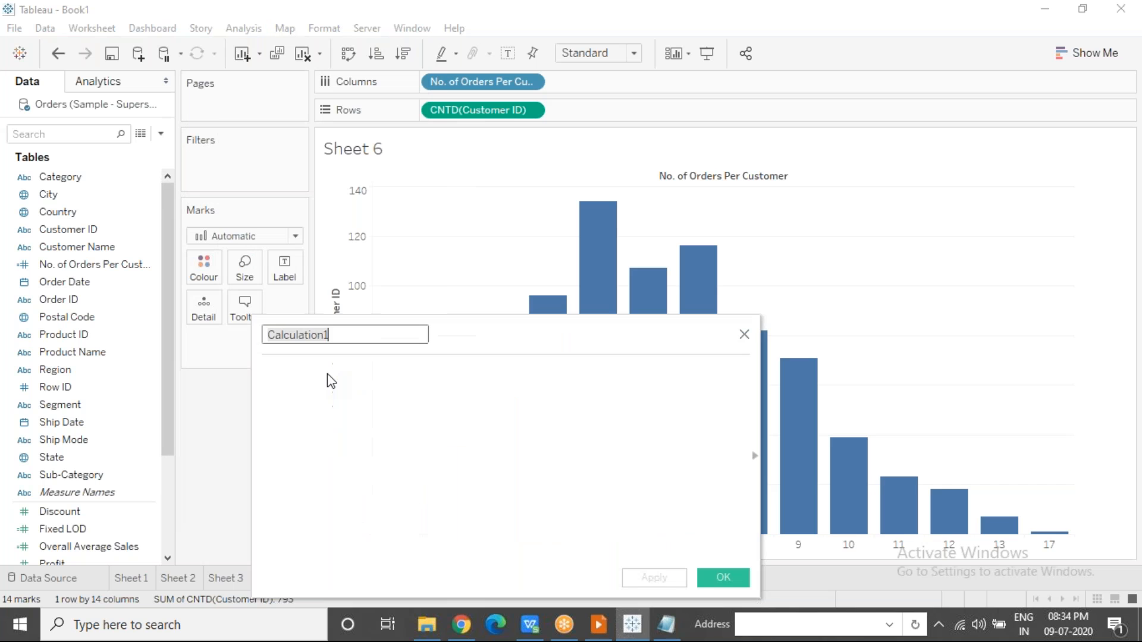
pyautogui.write('Order')
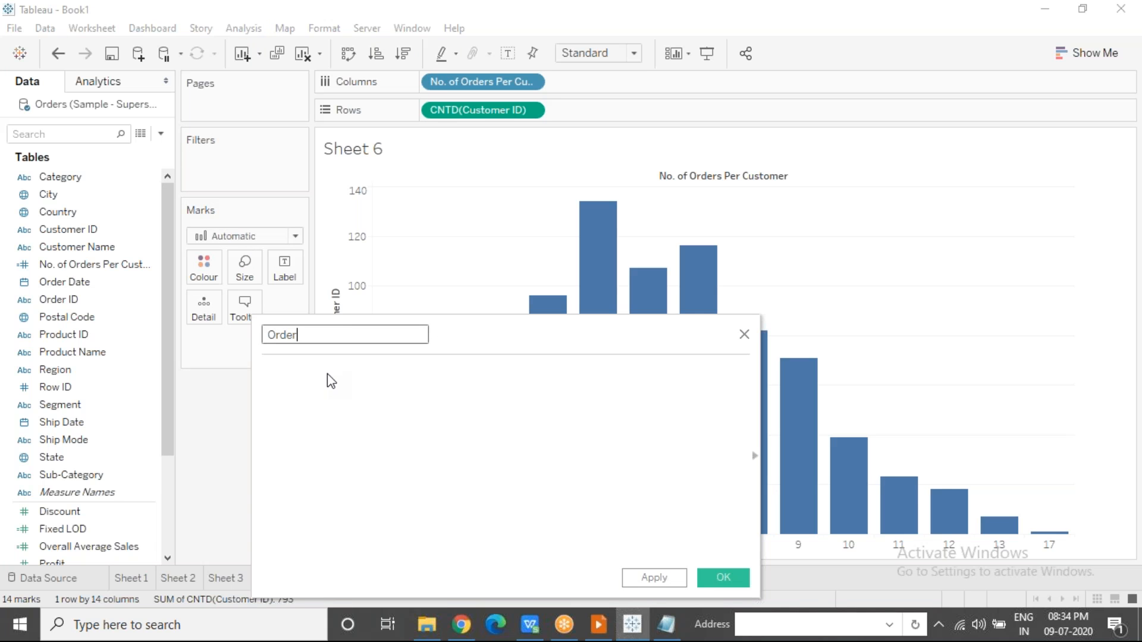
pyautogui.write('/Orders')
pyautogui.press('Tab')
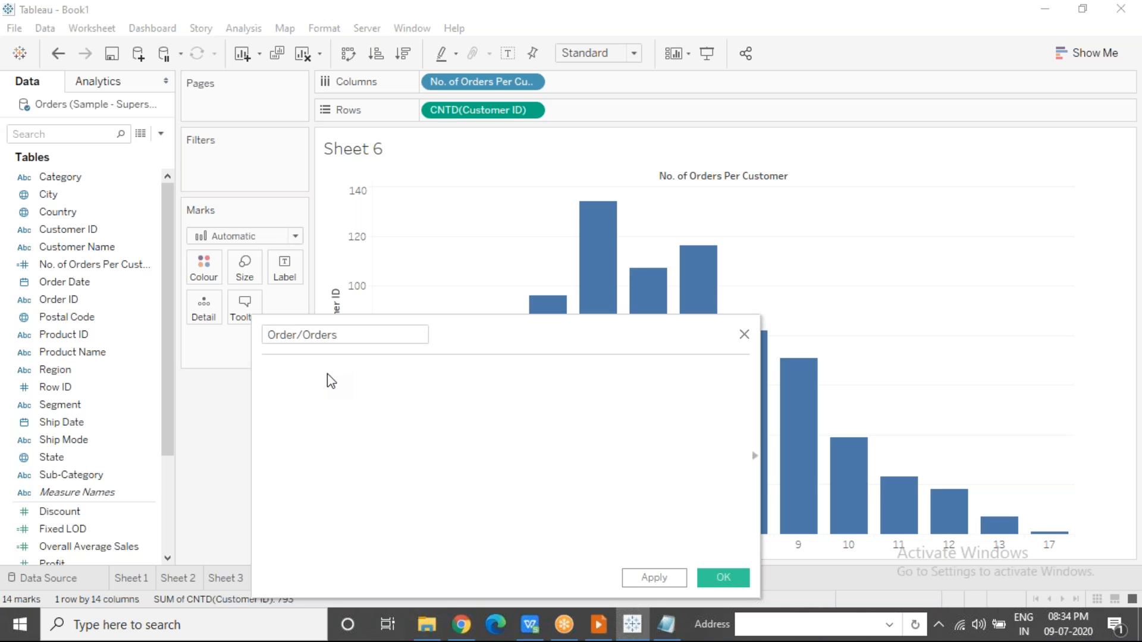
# Begin the calculation with the condition IF [No. of Orders Per Customer] = 1 THEN.
pyautogui.write('IF no')
pyautogui.press('Return')
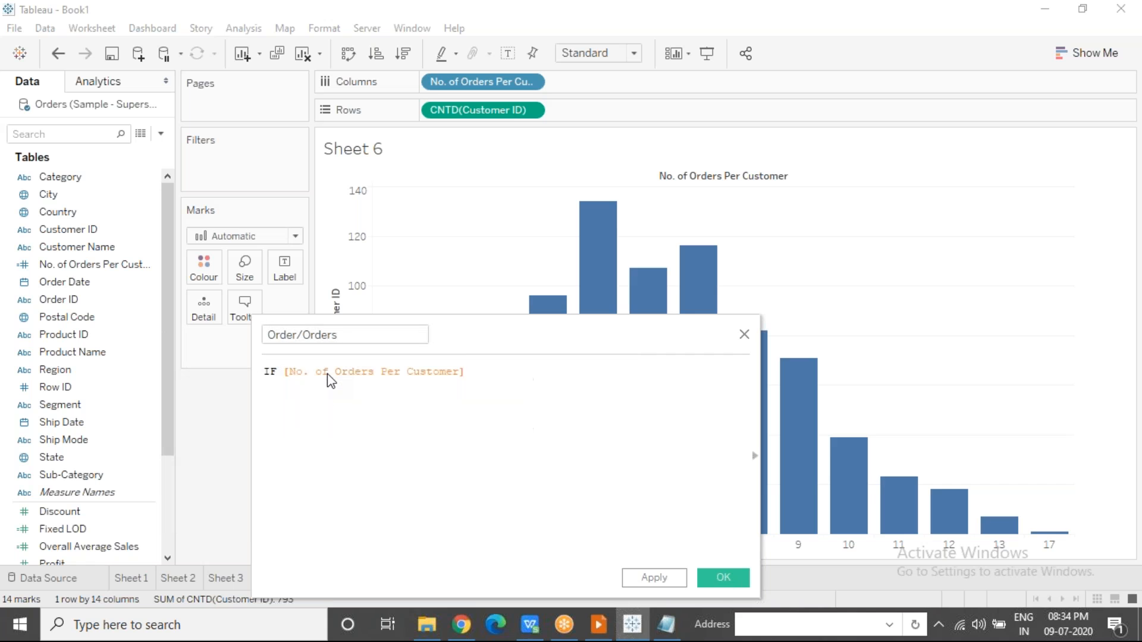
pyautogui.write('= 2 t')
pyautogui.press('BackSpace')
pyautogui.press('BackSpace')
pyautogui.press('BackSpace')
pyautogui.write('1 th')
pyautogui.press('Return')
# Complete the formula with "Order" ELSE "Orders" END, review it, and save the calculated field.
pyautogui.write('"Order" e')
pyautogui.press('Return')
pyautogui.write('"Order')
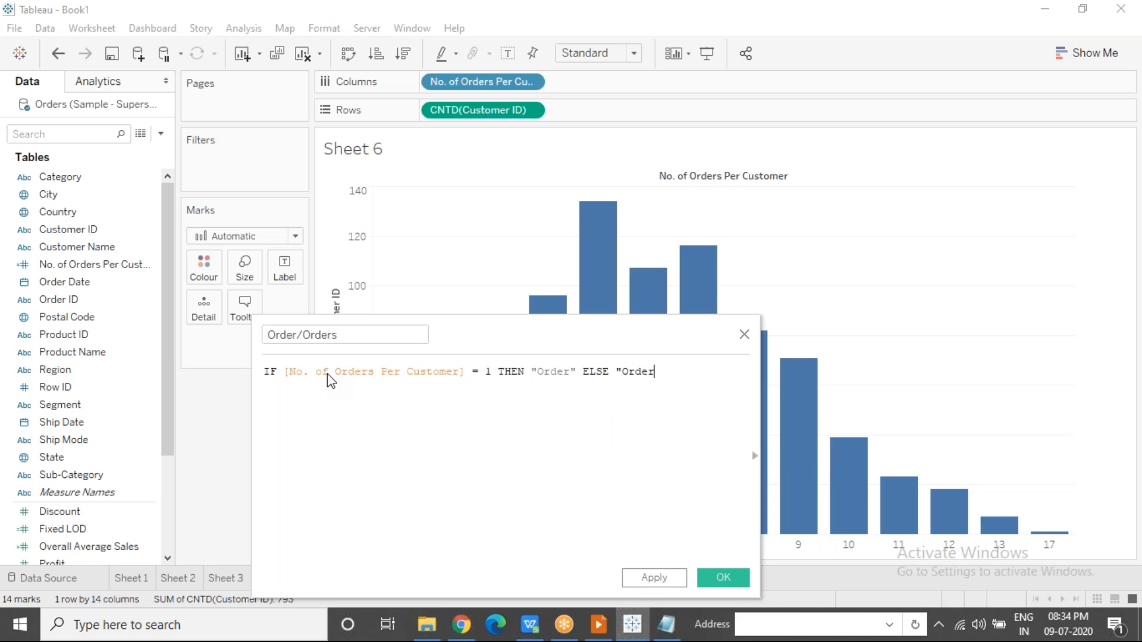
pyautogui.write('s" end')
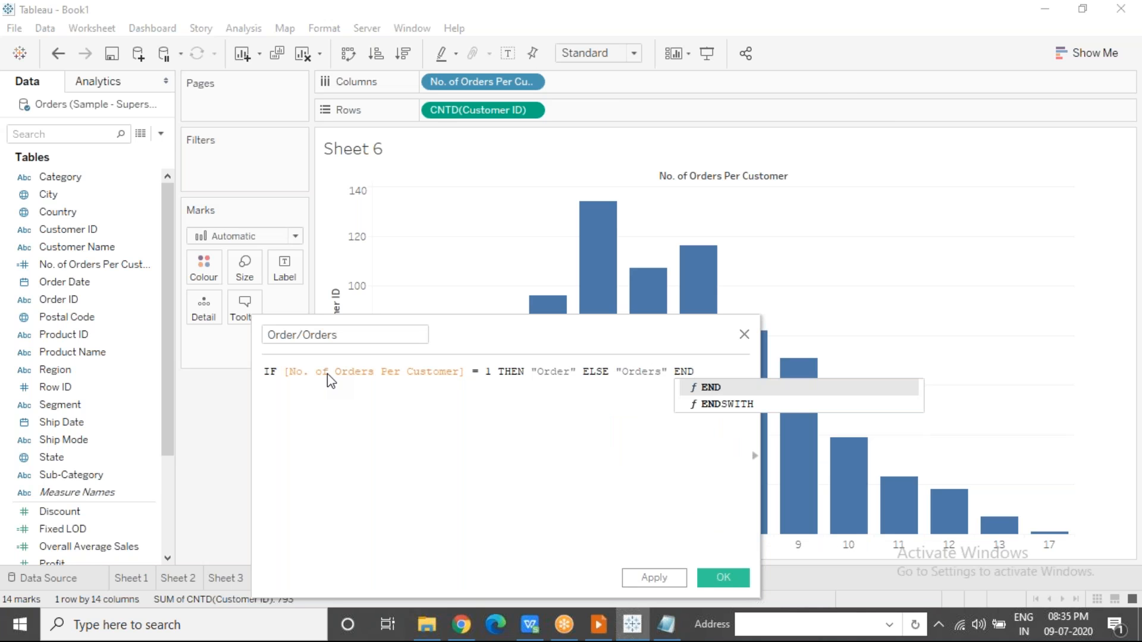
pyautogui.press('Return')
pyautogui.moveTo(284, 371); pyautogui.dragTo(711, 364)
pyautogui.click(621, 373)
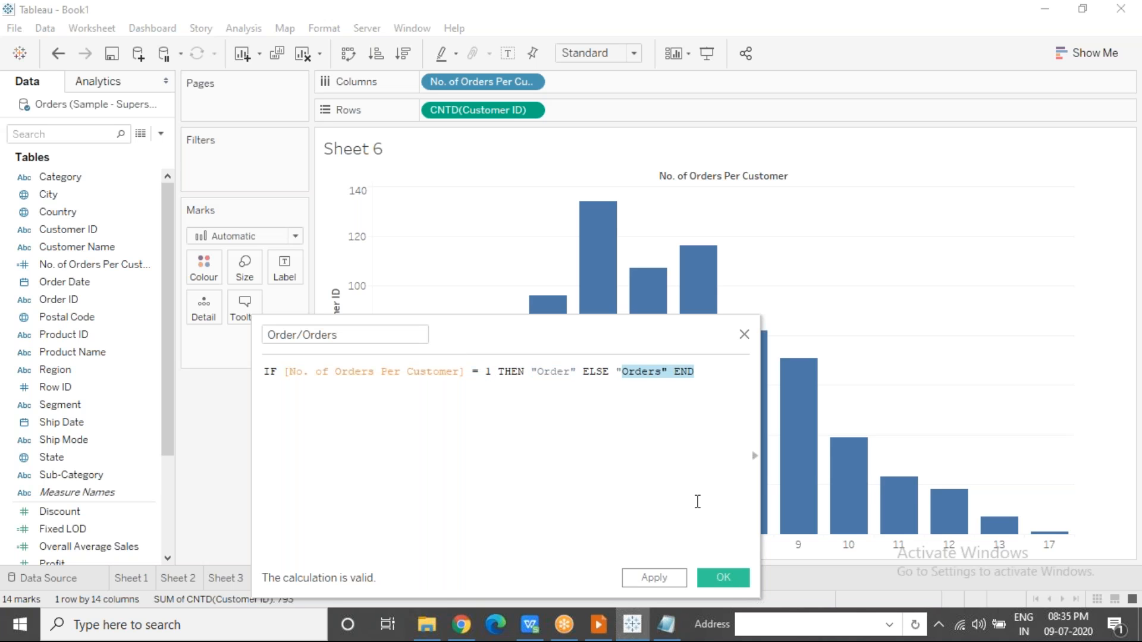
pyautogui.click(694, 500)
pyautogui.click(723, 577)
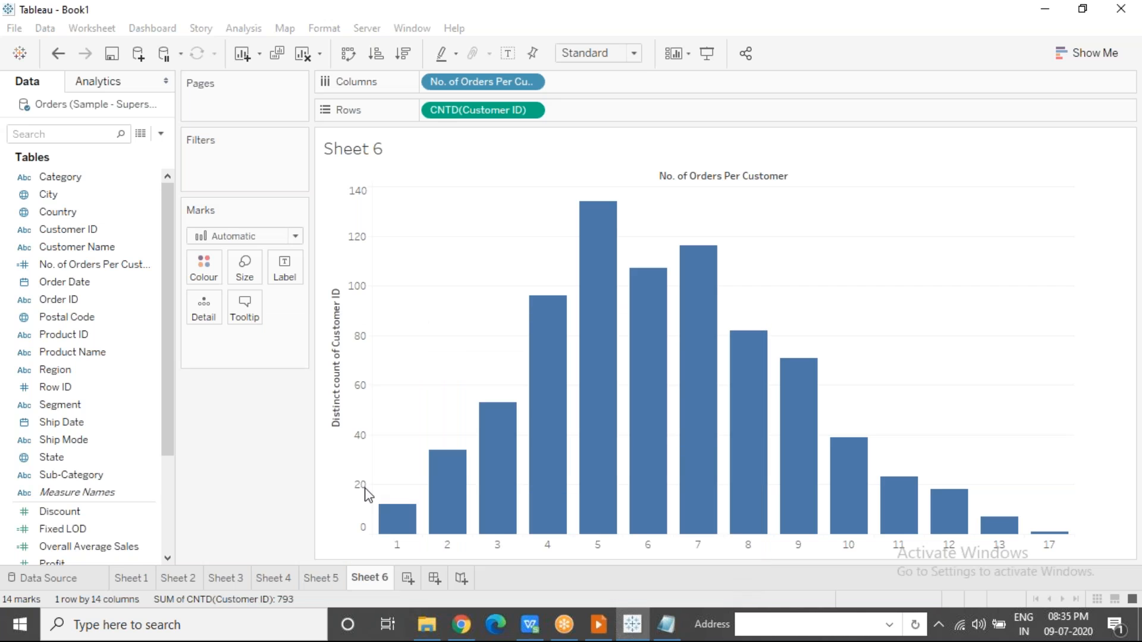
# Add Order/Orders to the tooltip and replace the fixed last word of its text with the ATTR(Order/Orders) field.
pyautogui.moveTo(105, 314); pyautogui.dragTo(245, 306)
pyautogui.click(245, 306)
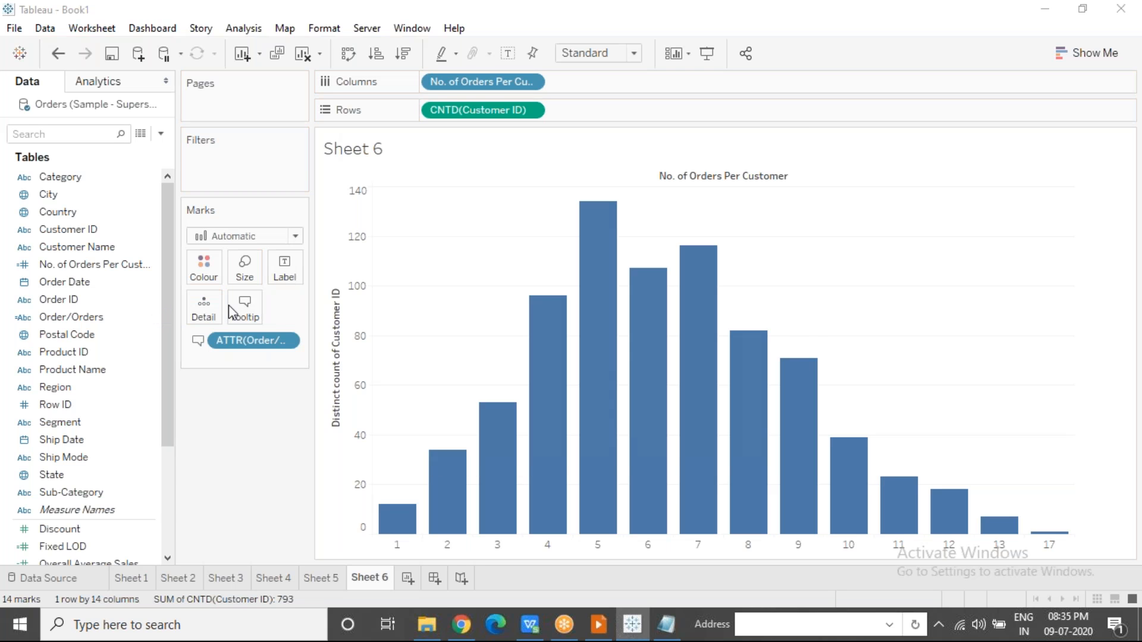
pyautogui.click(396, 235)
pyautogui.moveTo(396, 235); pyautogui.dragTo(359, 234)
pyautogui.press('BackSpace')
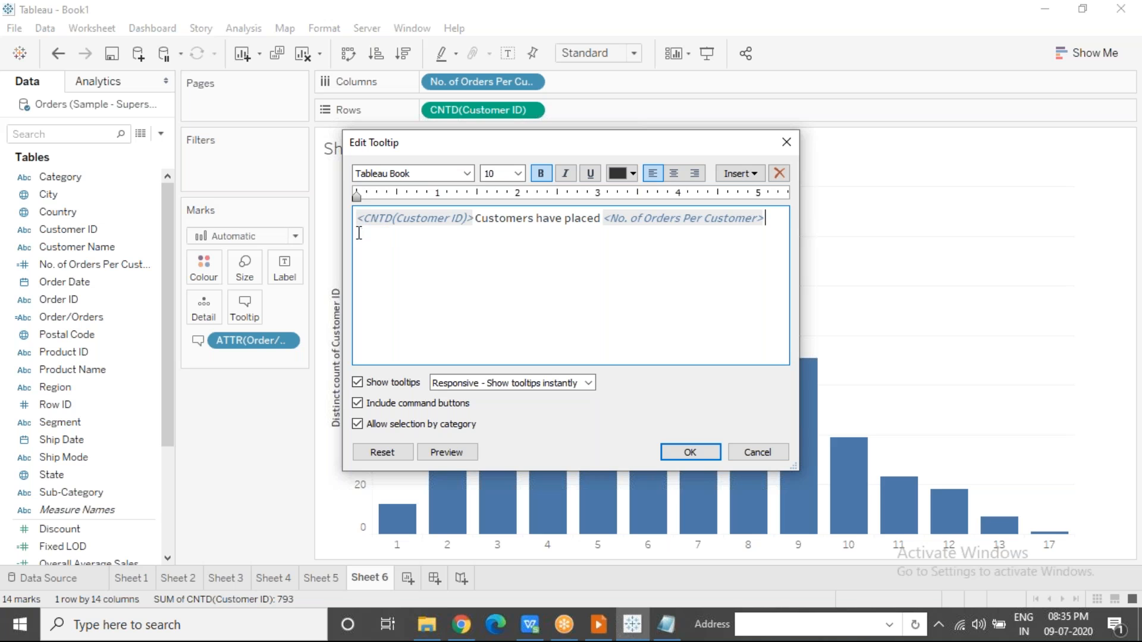
pyautogui.click(737, 174)
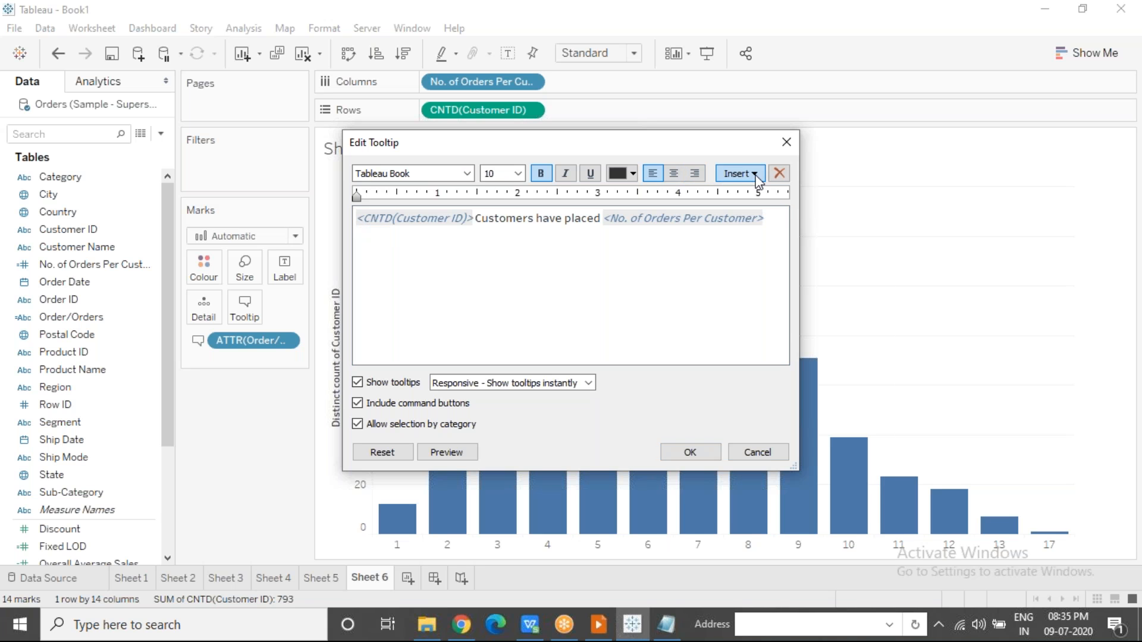
pyautogui.click(779, 450)
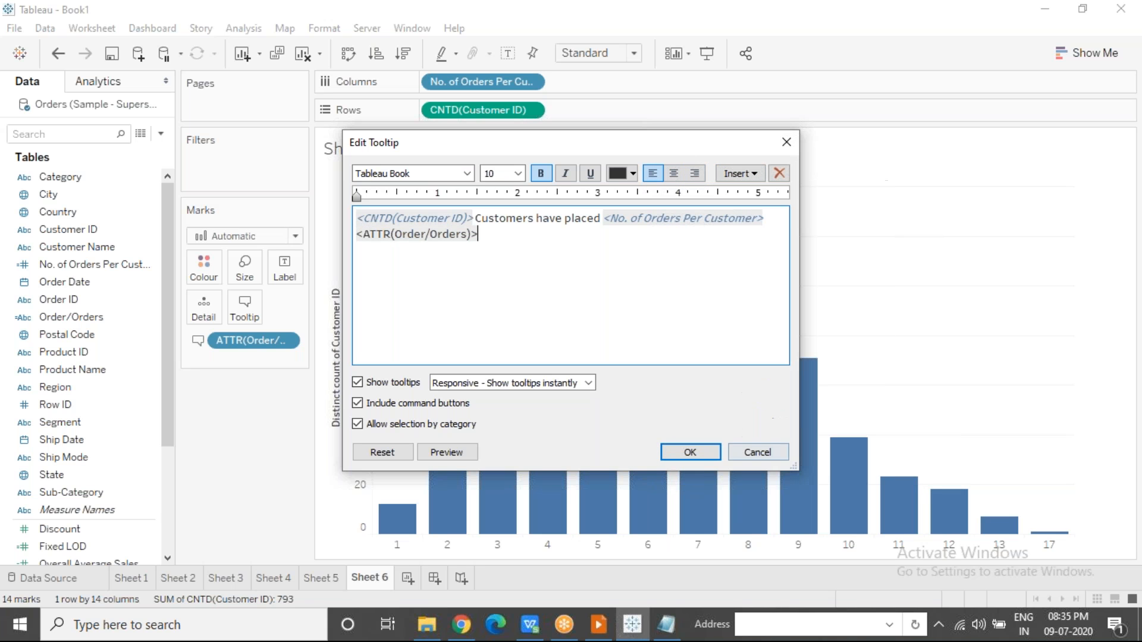
pyautogui.click(686, 452)
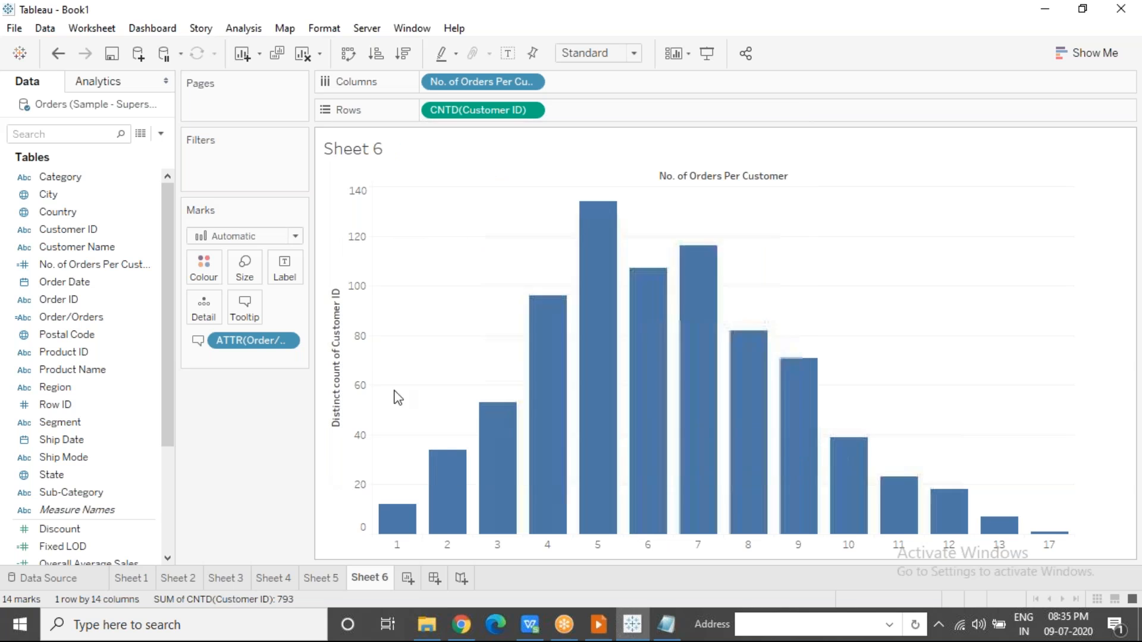
# Check the singular and plural order wording in the tooltips of the bars for 1, 2 and 17 orders.
pyautogui.moveTo(433, 455)
pyautogui.moveTo(383, 527)
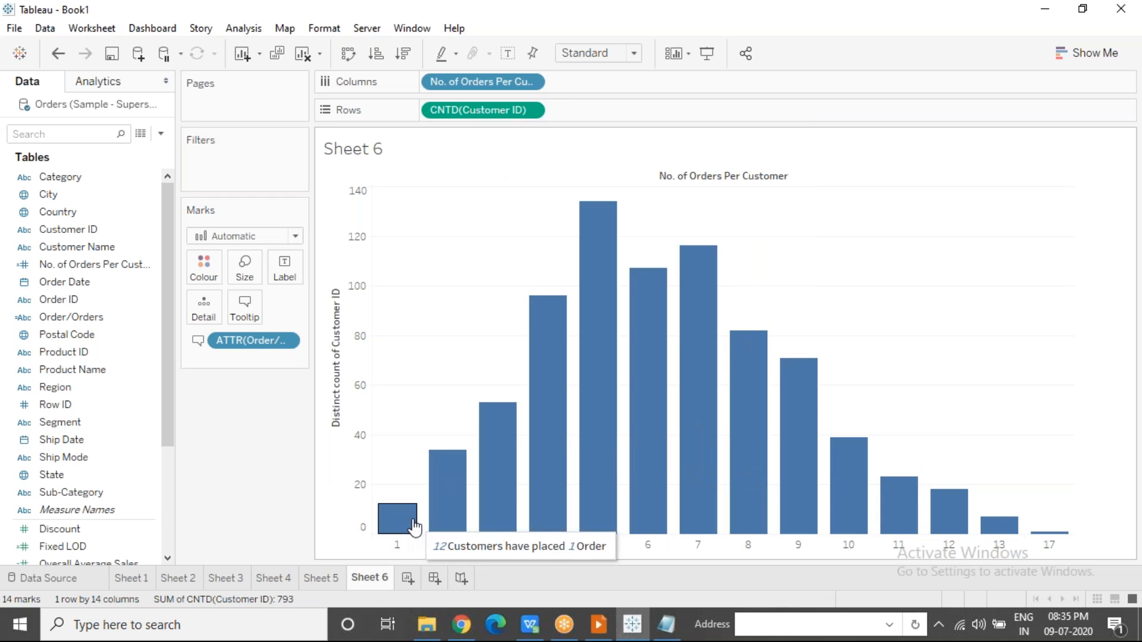
pyautogui.moveTo(446, 490)
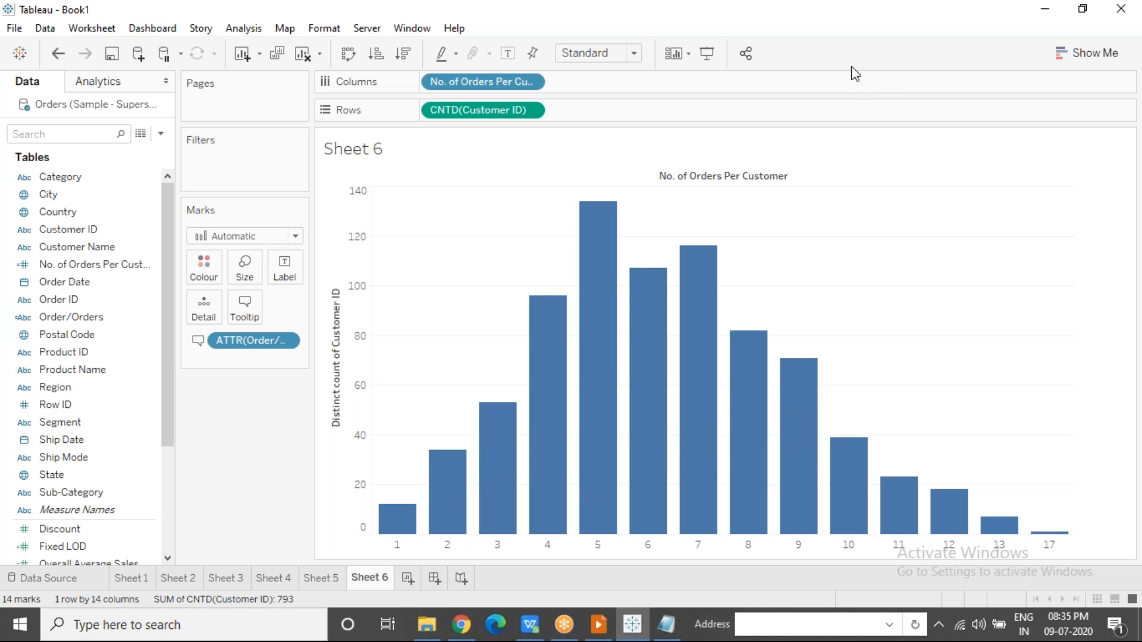
pyautogui.moveTo(1035, 540)
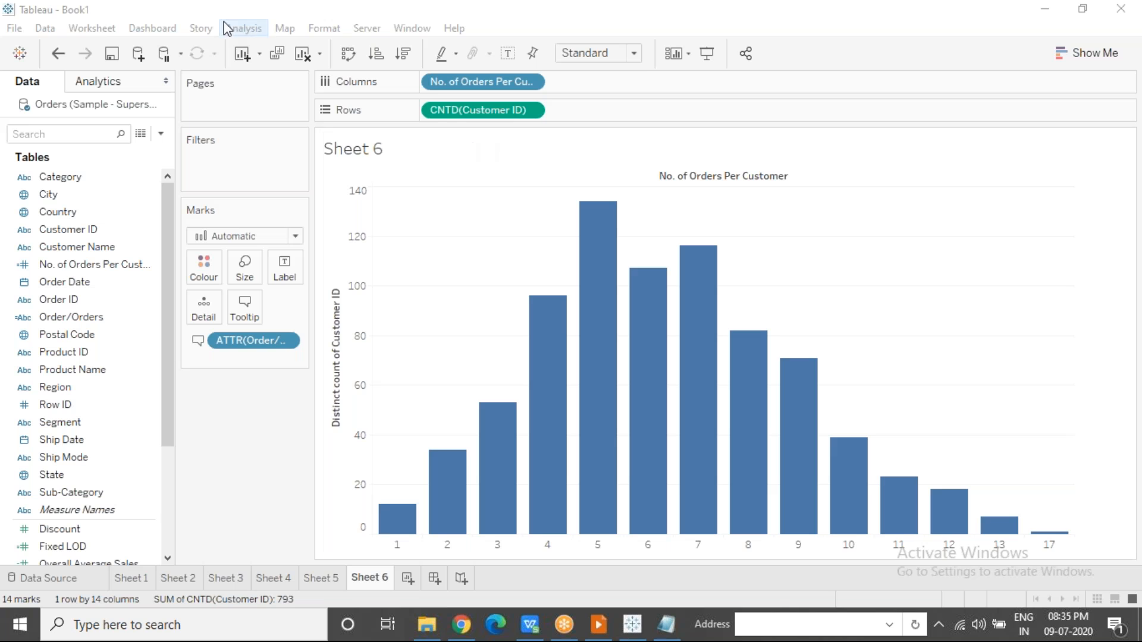
# Create a calculated field named Customer/Customers.
pyautogui.click(241, 29)
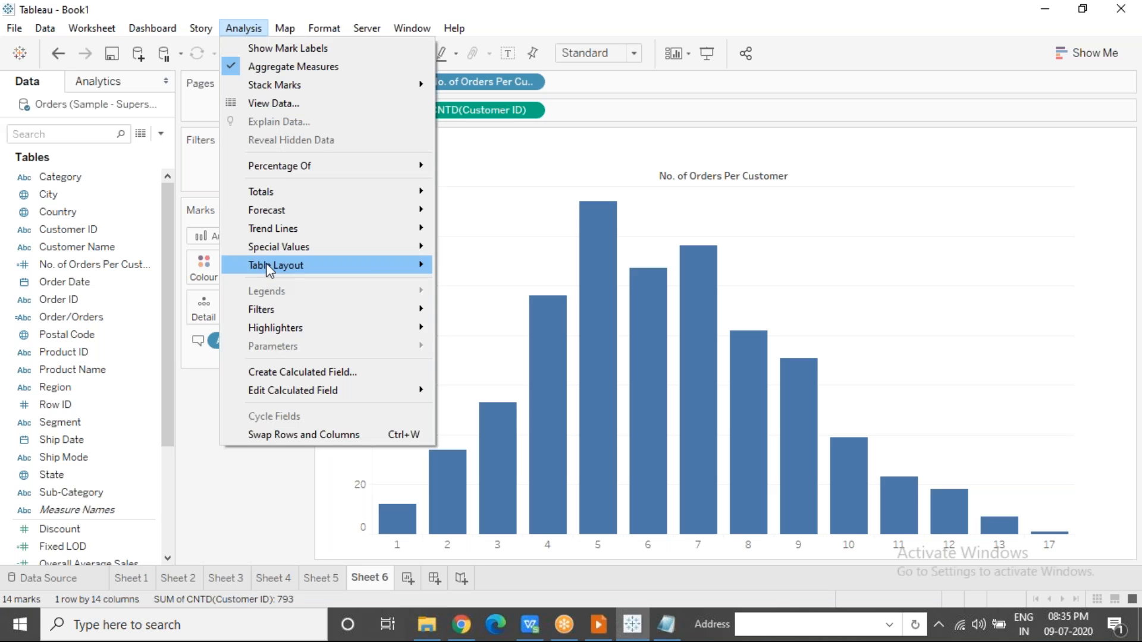
pyautogui.click(286, 369)
pyautogui.write('C')
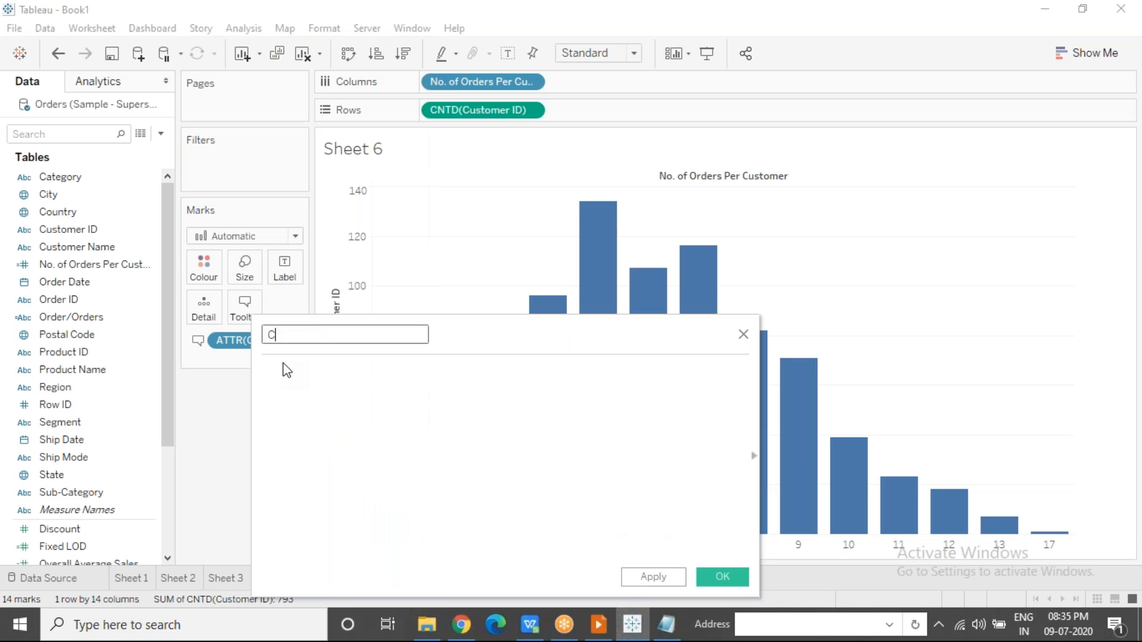
pyautogui.write('ustomer/Custome')
pyautogui.write('s')
pyautogui.click(286, 370)
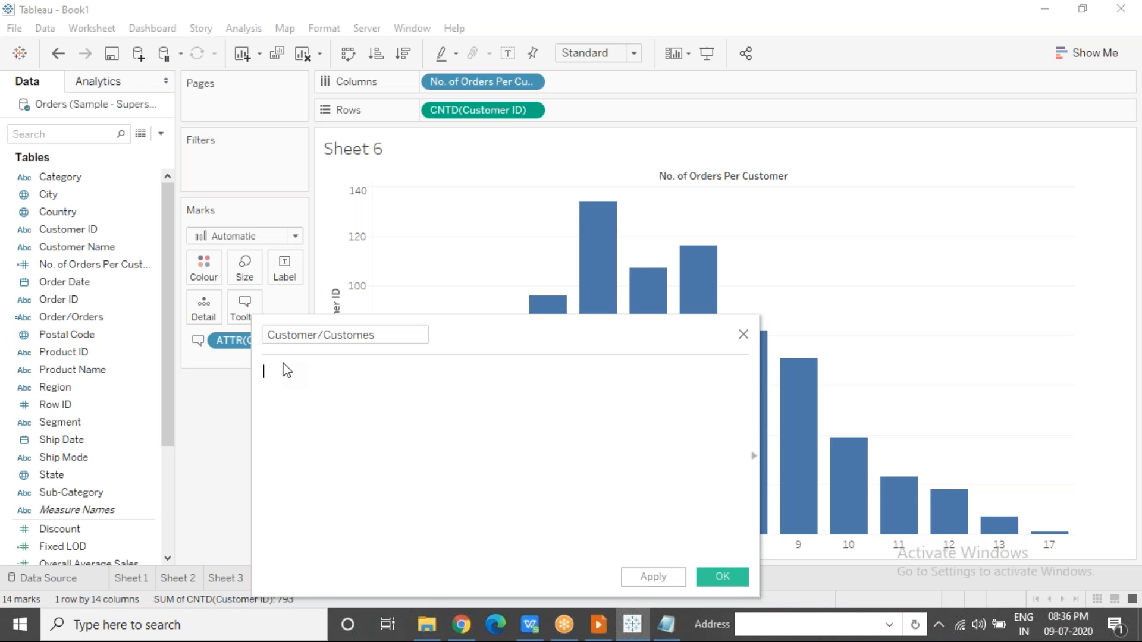
pyautogui.click(363, 337)
pyautogui.write('r')
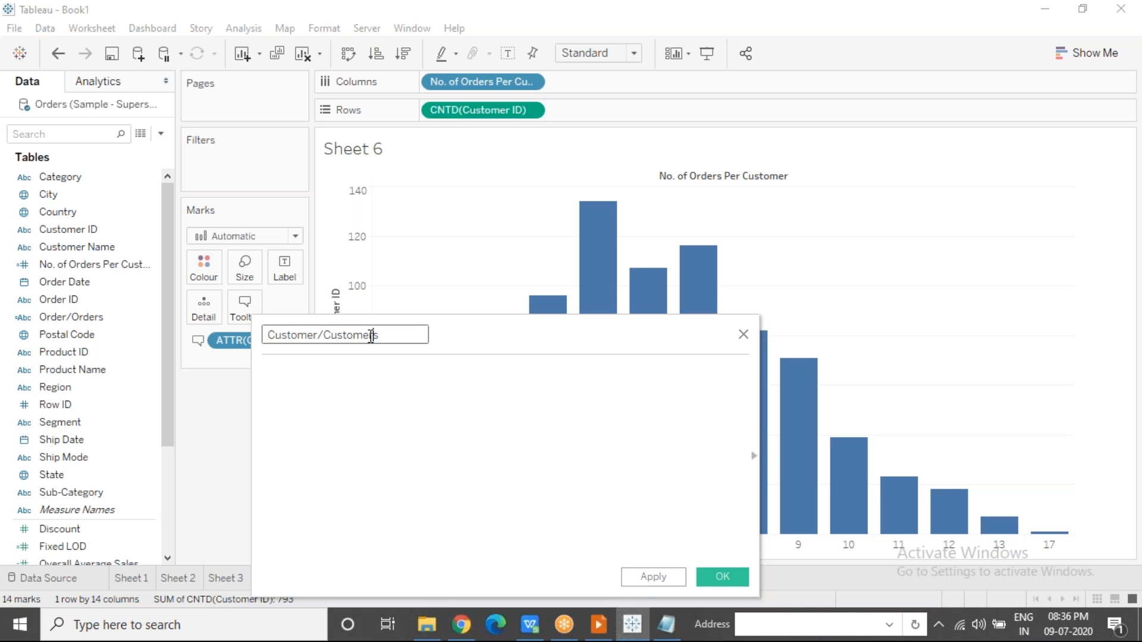
# Enter the formula IF COUNTD([Customer ID]) = 1 THEN "Customer" ELSE "Customers" END and save the calculated field.
pyautogui.click(359, 387)
pyautogui.write('IF cou')
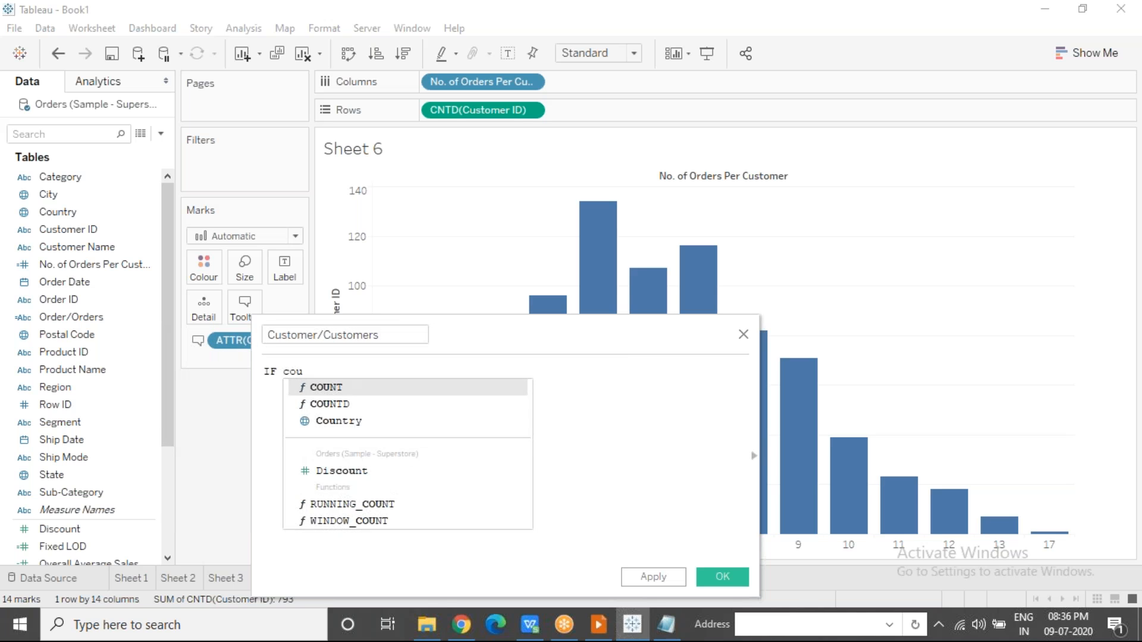
pyautogui.press('Down')
pyautogui.press('Return')
pyautogui.write('cus')
pyautogui.press('Return')
pyautogui.write(') = 1 THEN "Customer" el')
pyautogui.press('Return')
pyautogui.write('"Customers" END')
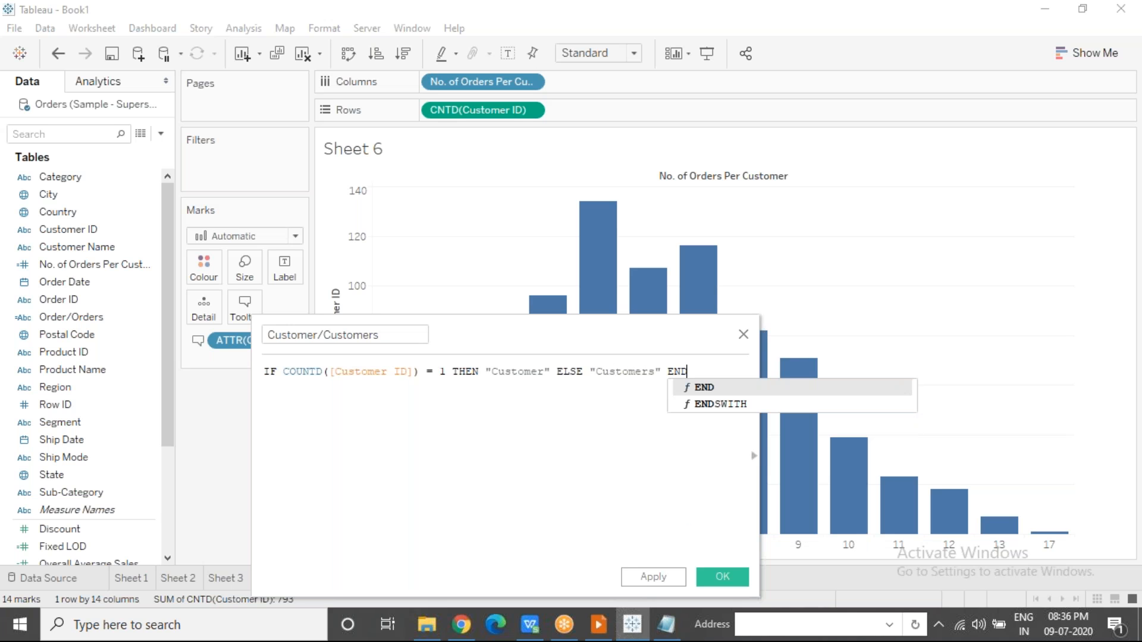
pyautogui.click(494, 451)
pyautogui.click(706, 575)
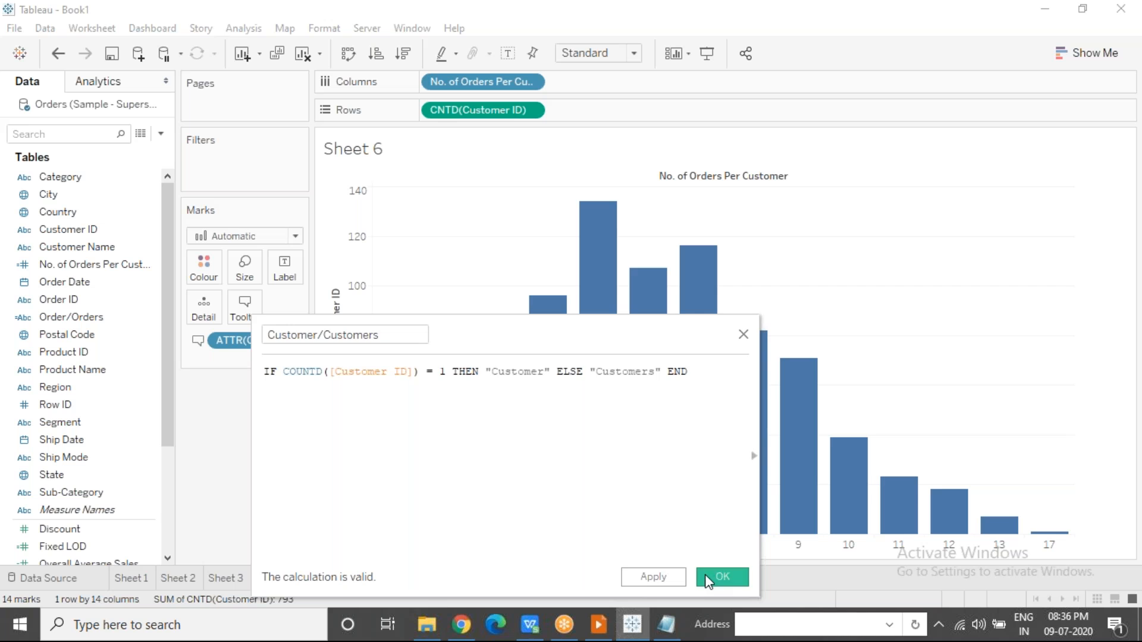
# Add Customer/Customers to the tooltip and replace the words "Customers have" in its text with the AGG(Customer/Customers) field.
pyautogui.moveTo(95, 535); pyautogui.dragTo(245, 306)
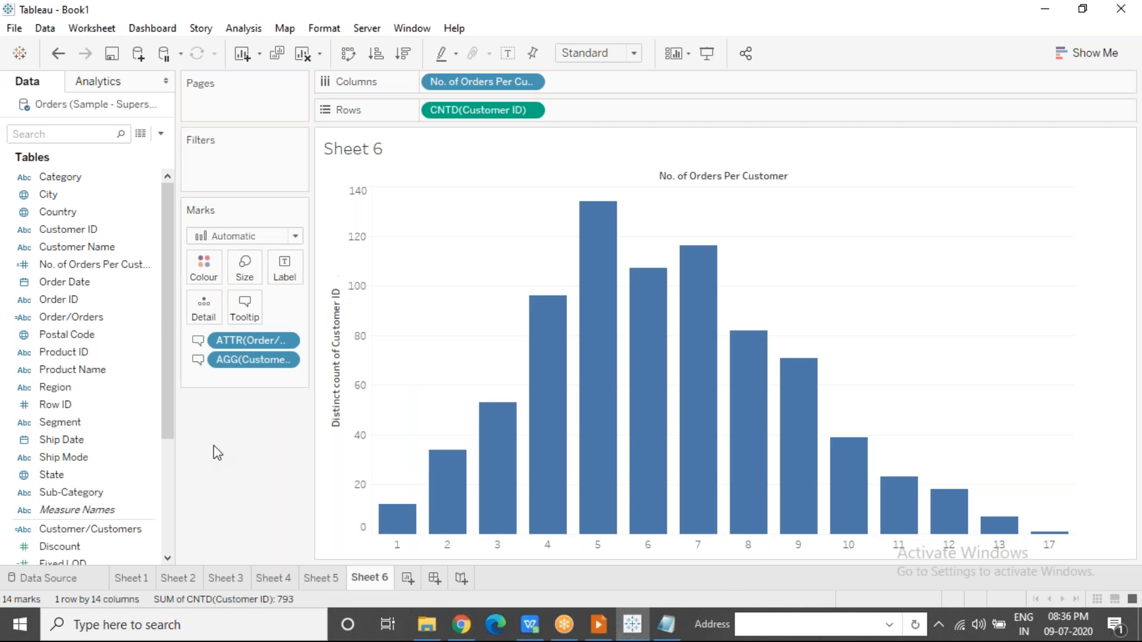
pyautogui.click(250, 312)
pyautogui.moveTo(478, 218); pyautogui.dragTo(562, 219)
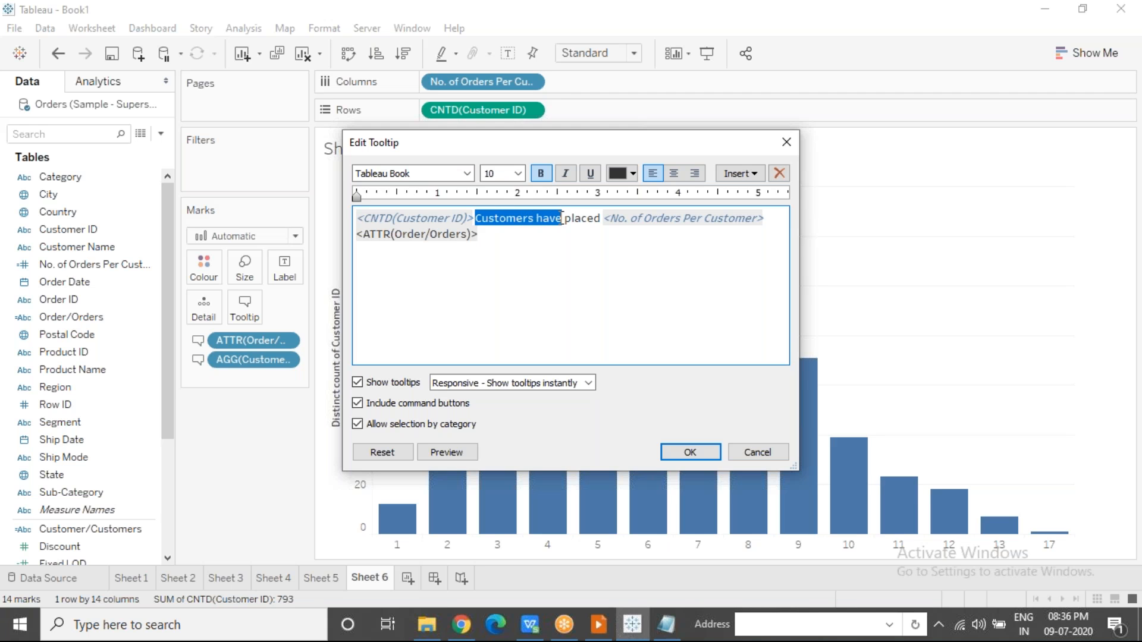
pyautogui.press('BackSpace')
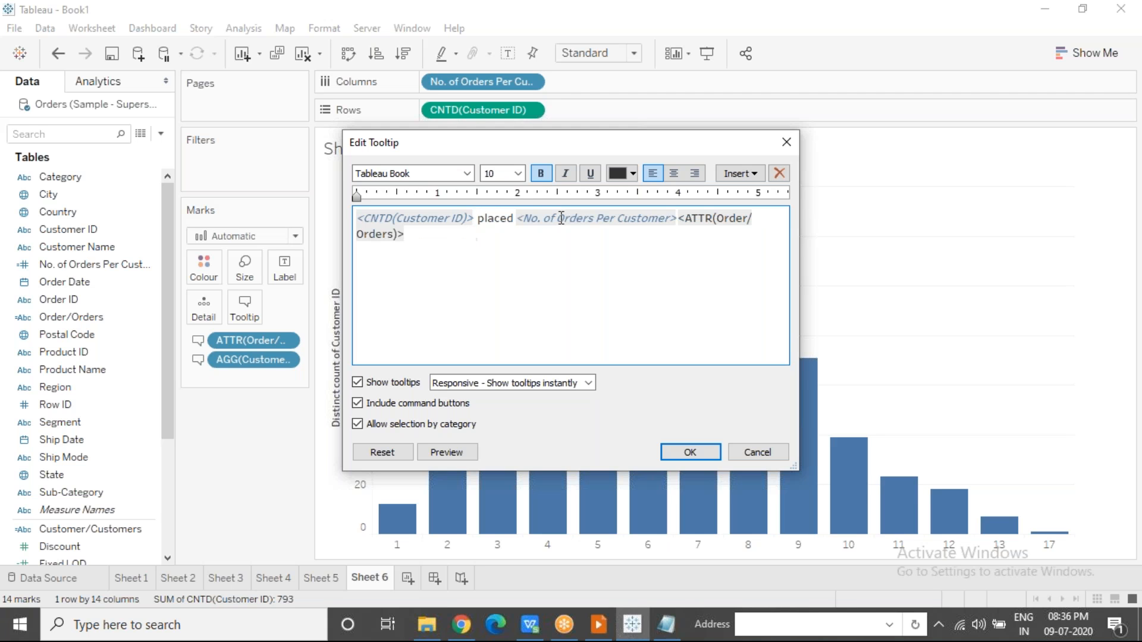
pyautogui.click(740, 173)
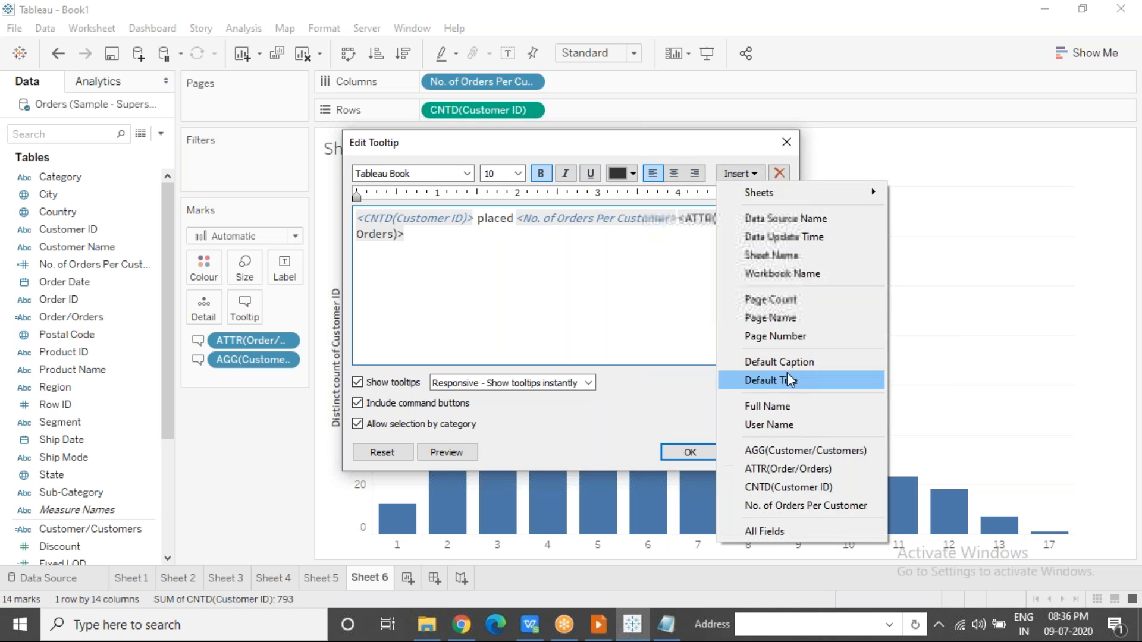
pyautogui.click(791, 450)
pyautogui.click(689, 452)
# Check the customer and order wording in the tooltips of the bars for 1, 2, 5 and 17 orders.
pyautogui.moveTo(399, 526)
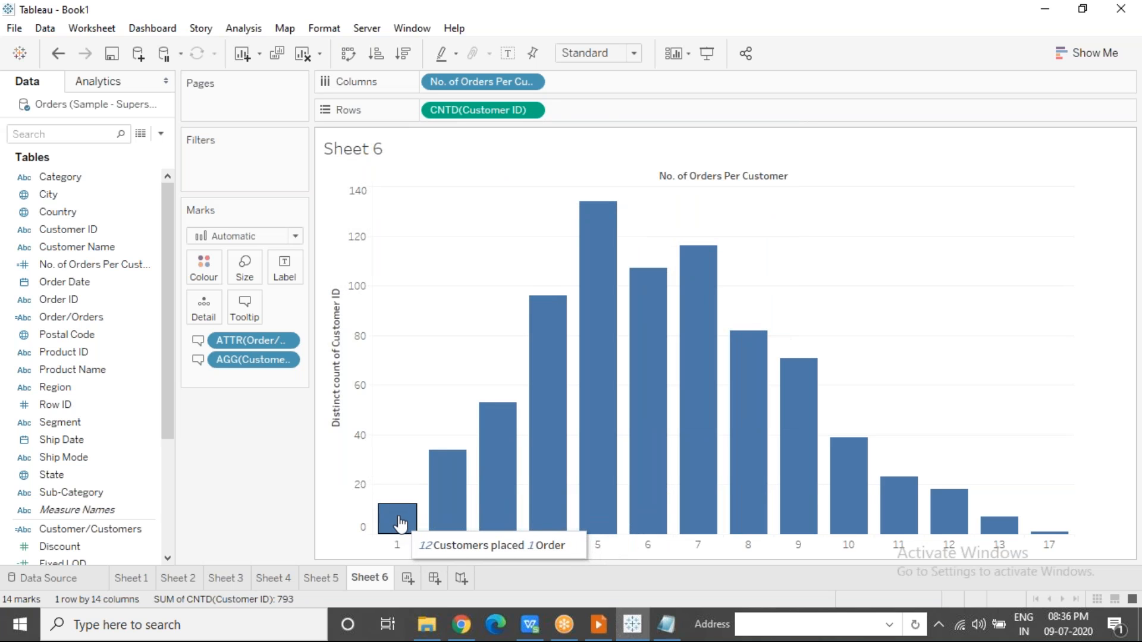
pyautogui.moveTo(434, 489)
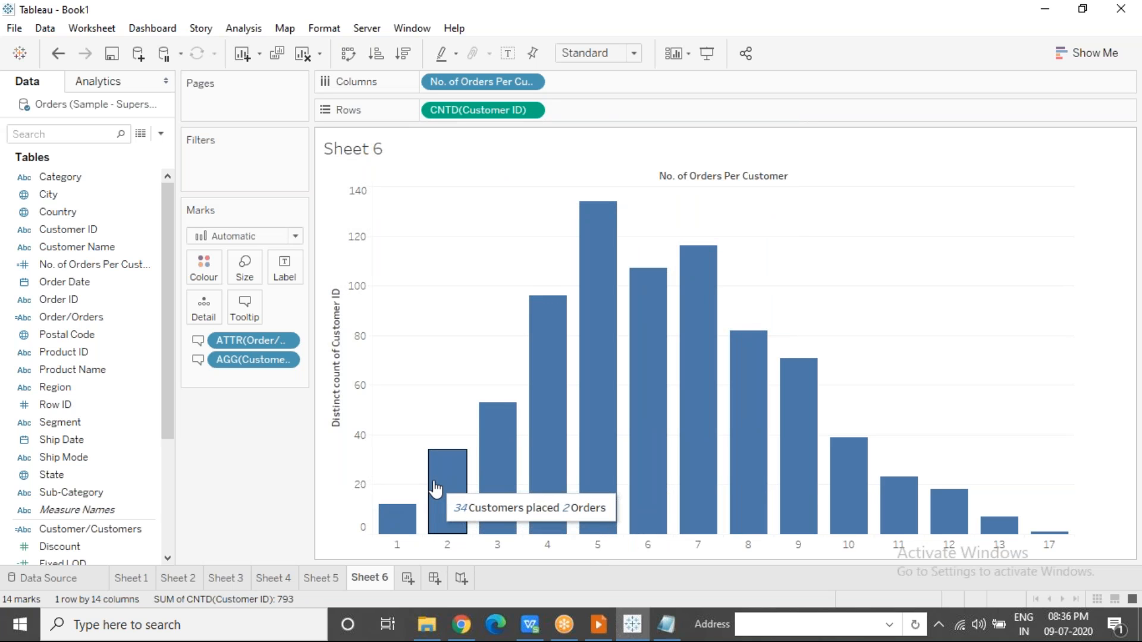
pyautogui.moveTo(581, 280)
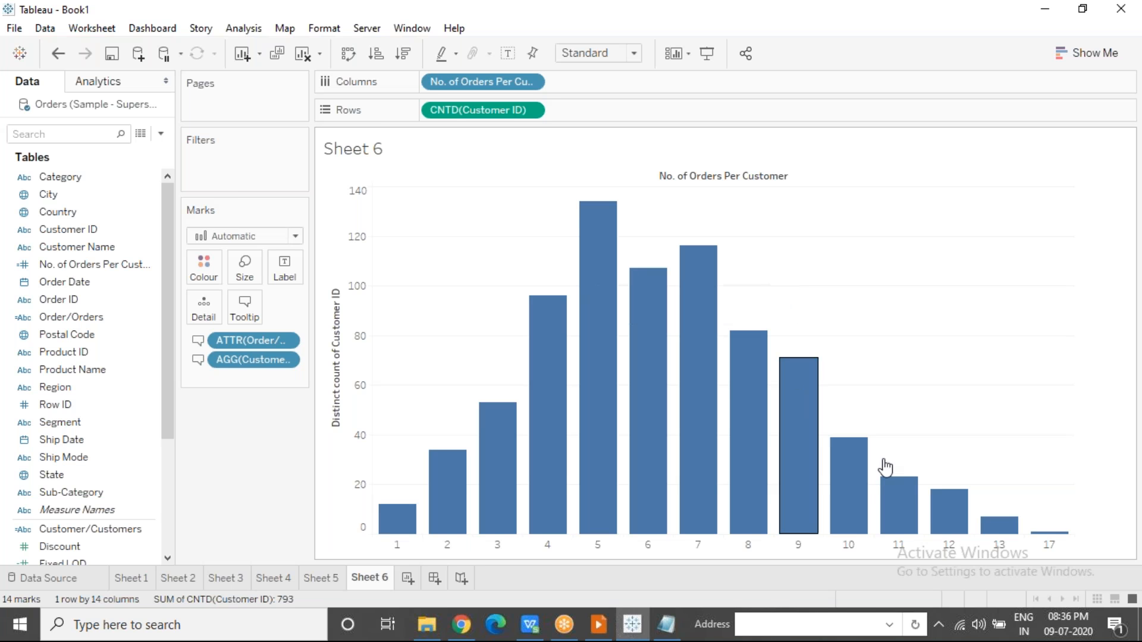
pyautogui.moveTo(1038, 532)
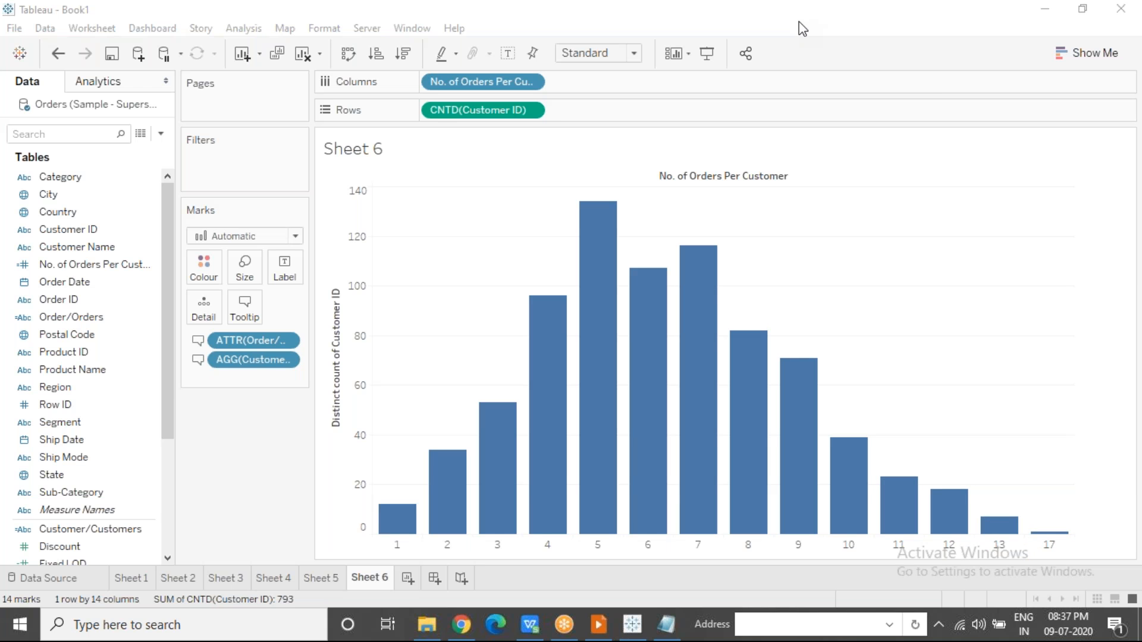
pyautogui.click(430, 334)
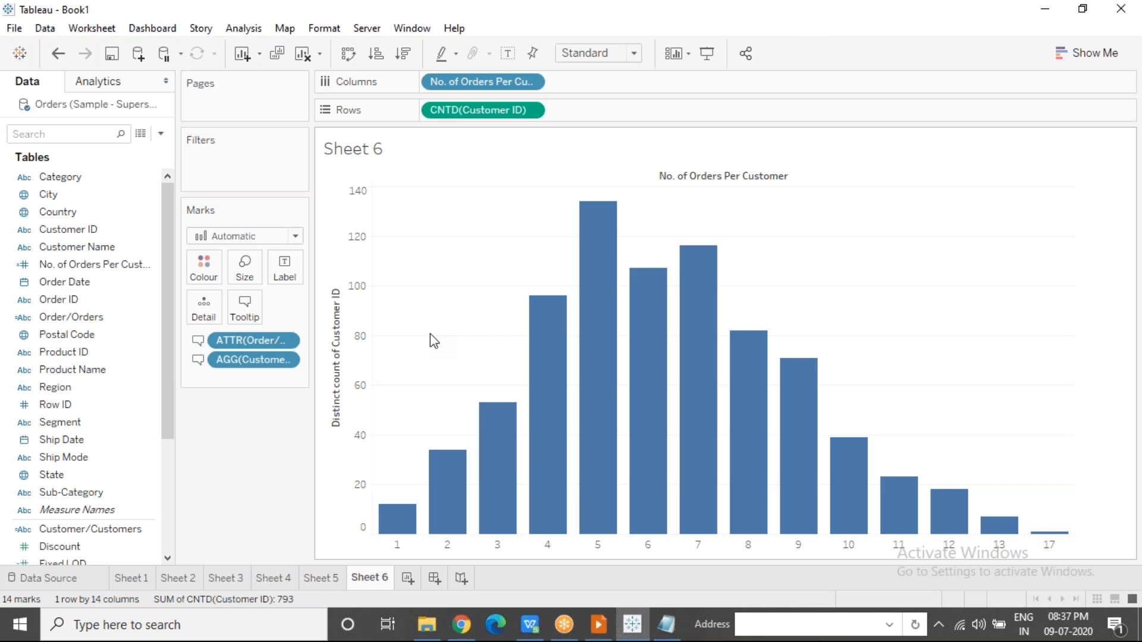
pyautogui.moveTo(609, 252)
pyautogui.doubleClick(357, 345)
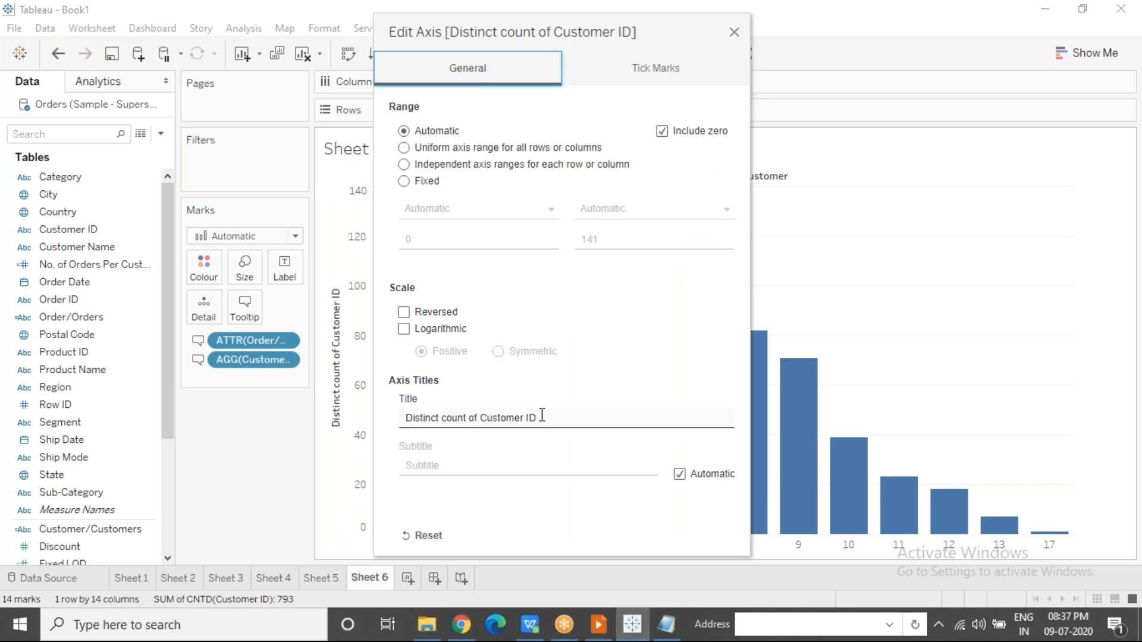
pyautogui.click(612, 417)
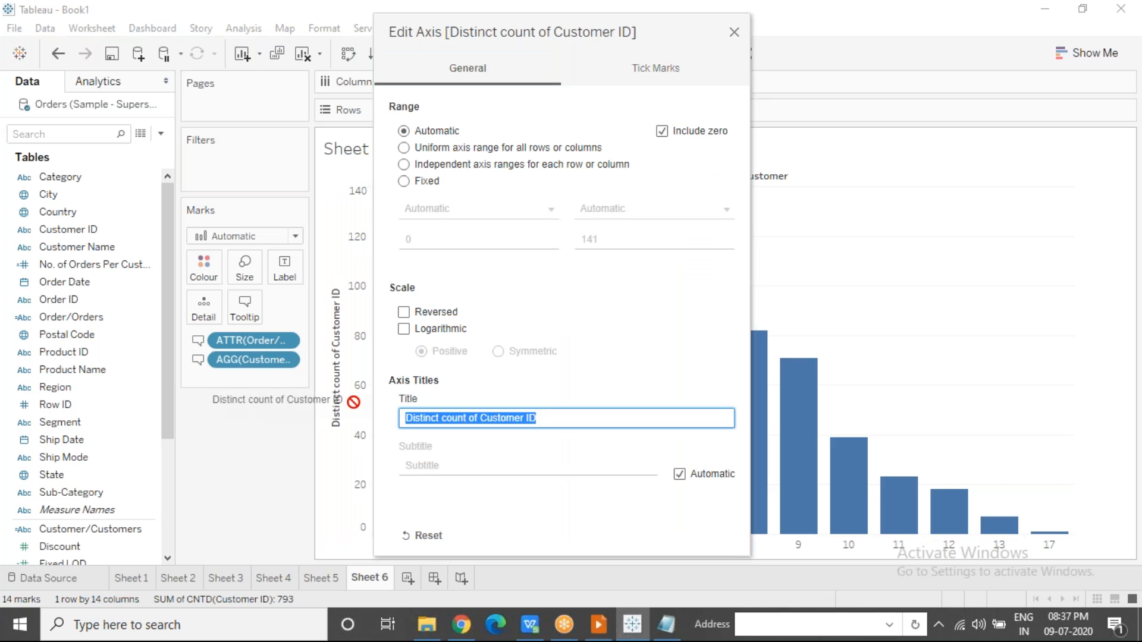
pyautogui.click(735, 33)
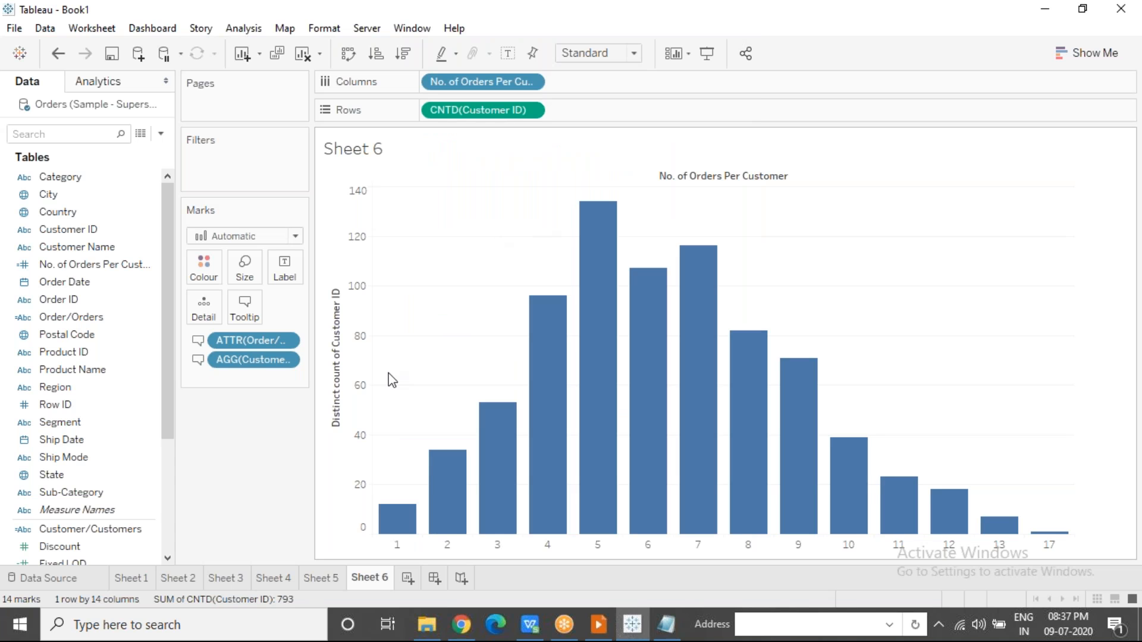
# Add a new blank worksheet to the workbook.
pyautogui.click(407, 578)
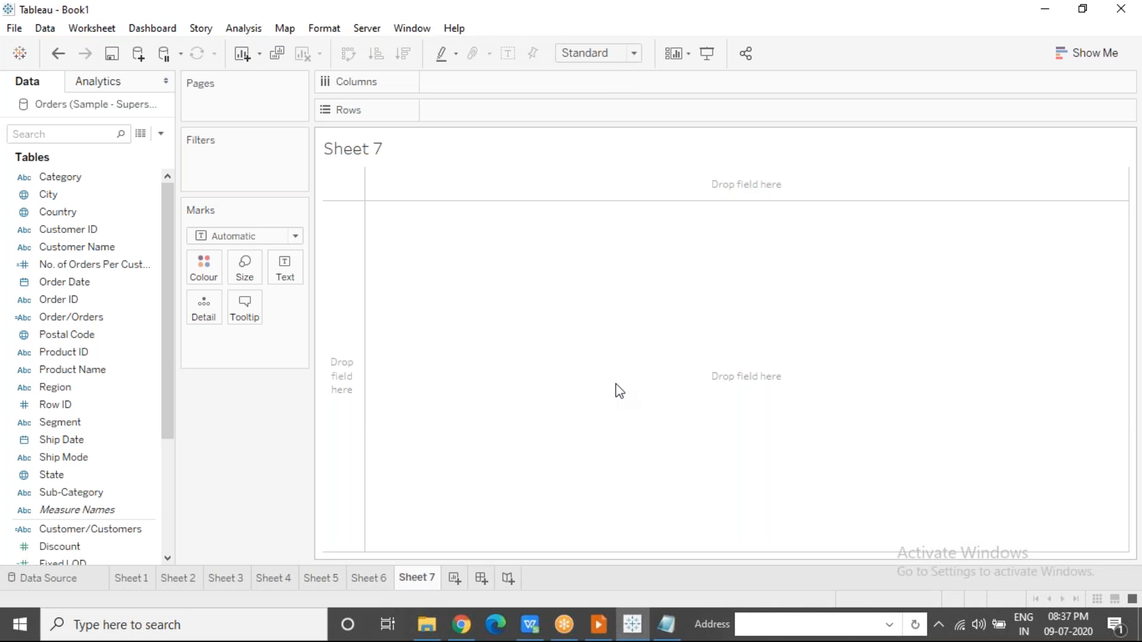
# Switch to the slideshow and advance to the Use Case 2 slide on finding the second purchase order date.
pyautogui.click(598, 625)
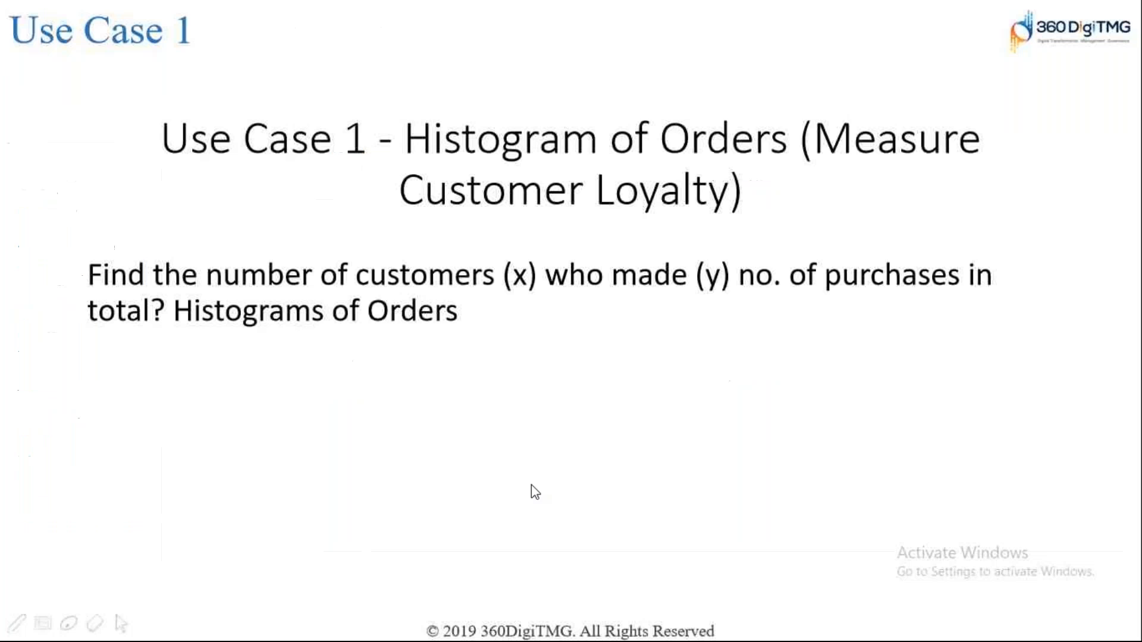
pyautogui.click(502, 449)
pyautogui.click(503, 449)
pyautogui.click(503, 449)
pyautogui.click(502, 449)
pyautogui.click(503, 449)
pyautogui.press('Right')
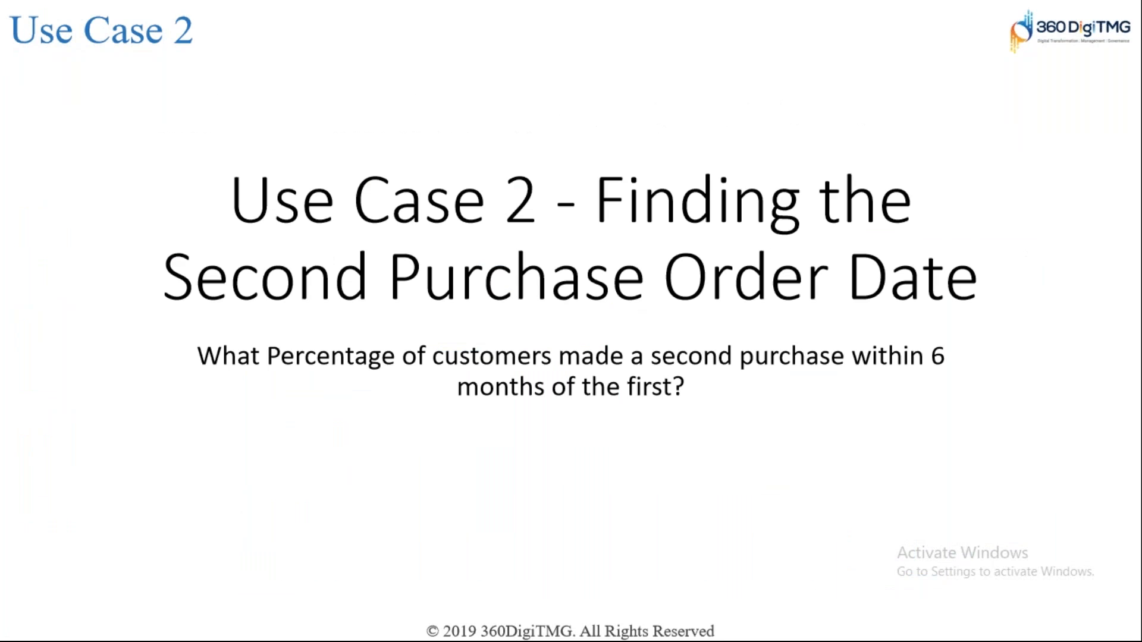
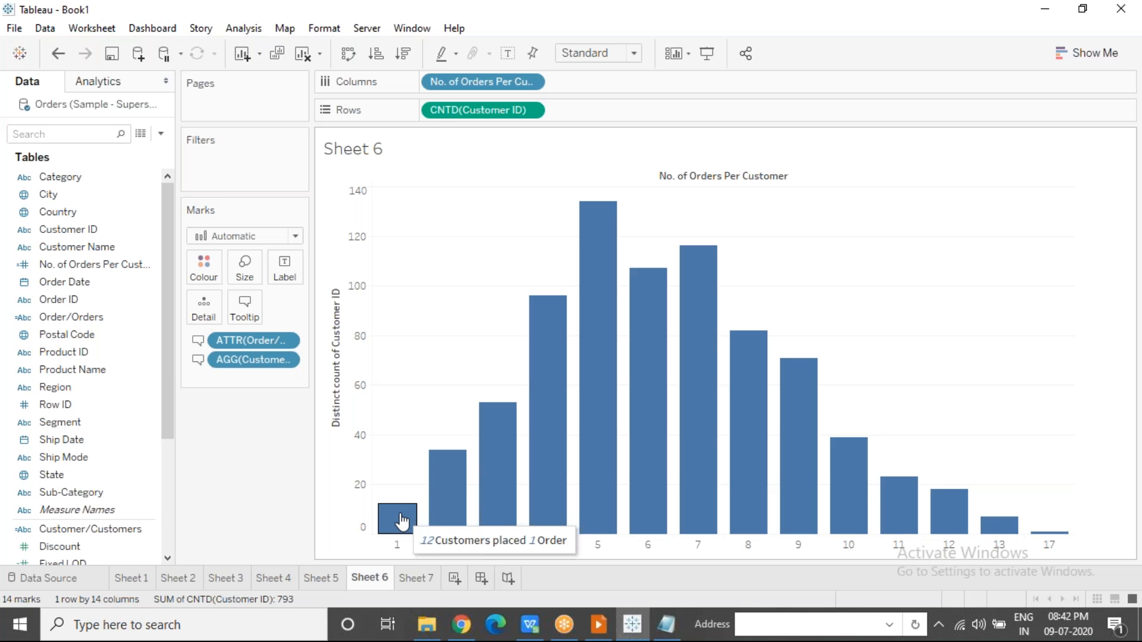
# Return to Tableau, open the empty Sheet 7 and place Customer ID on Rows.
pyautogui.click(798, 23)
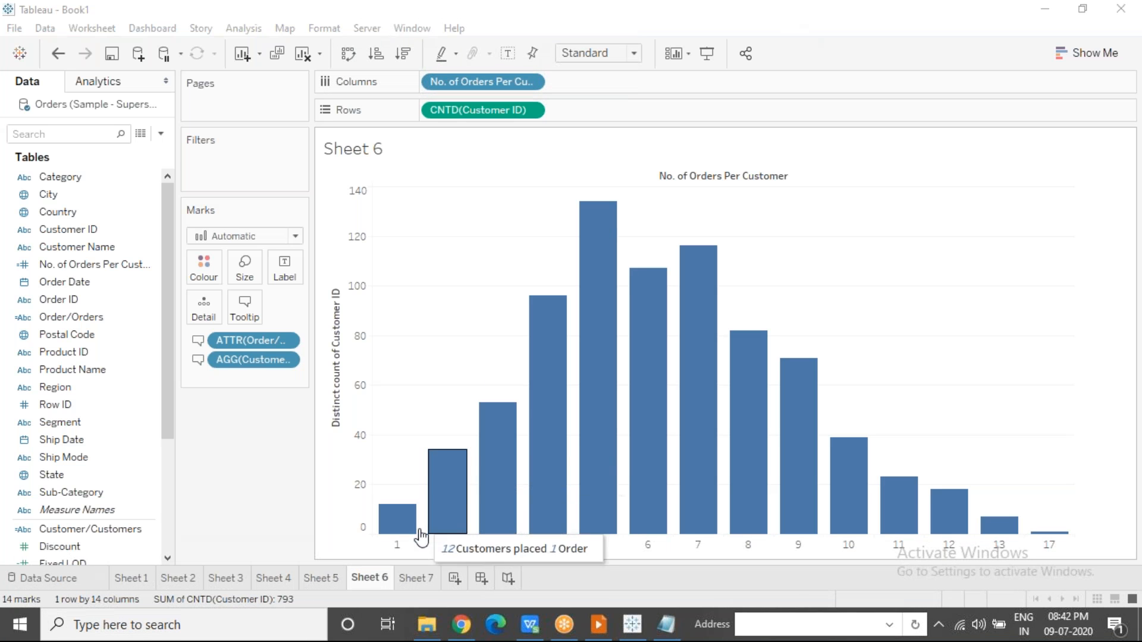
pyautogui.click(415, 578)
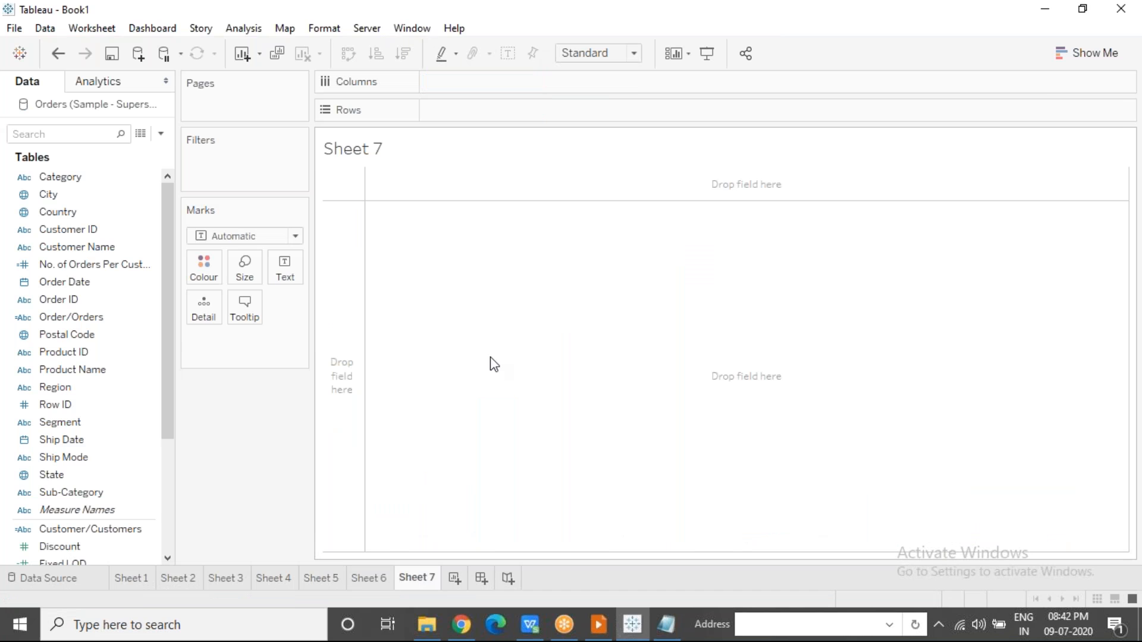
pyautogui.hotkey('alt', 'Tab')
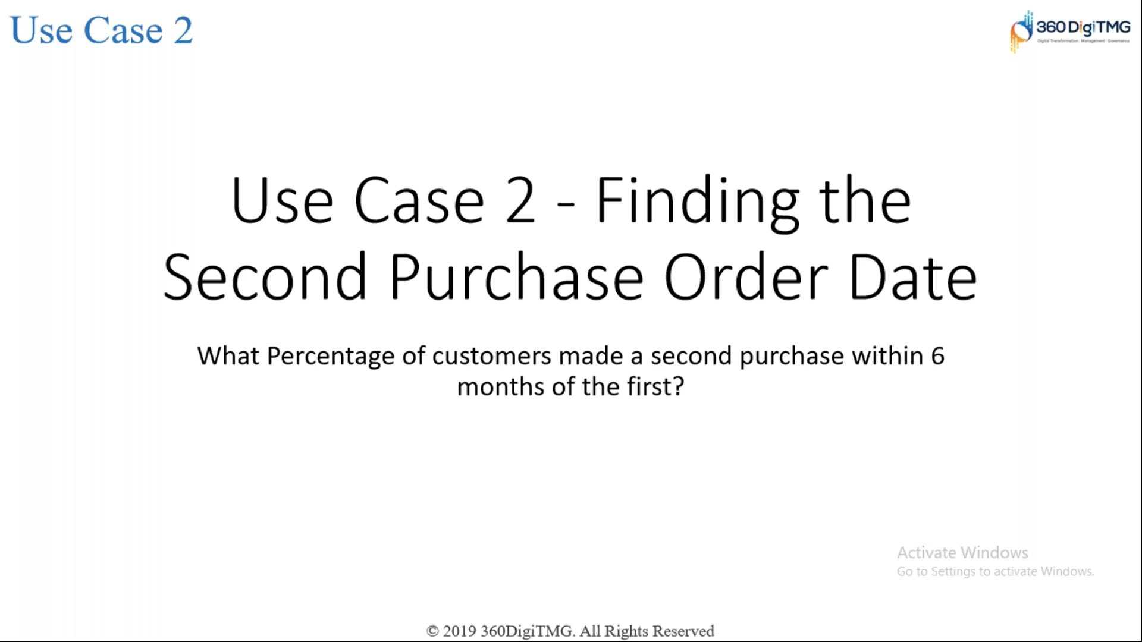
pyautogui.hotkey('alt', 'Tab')
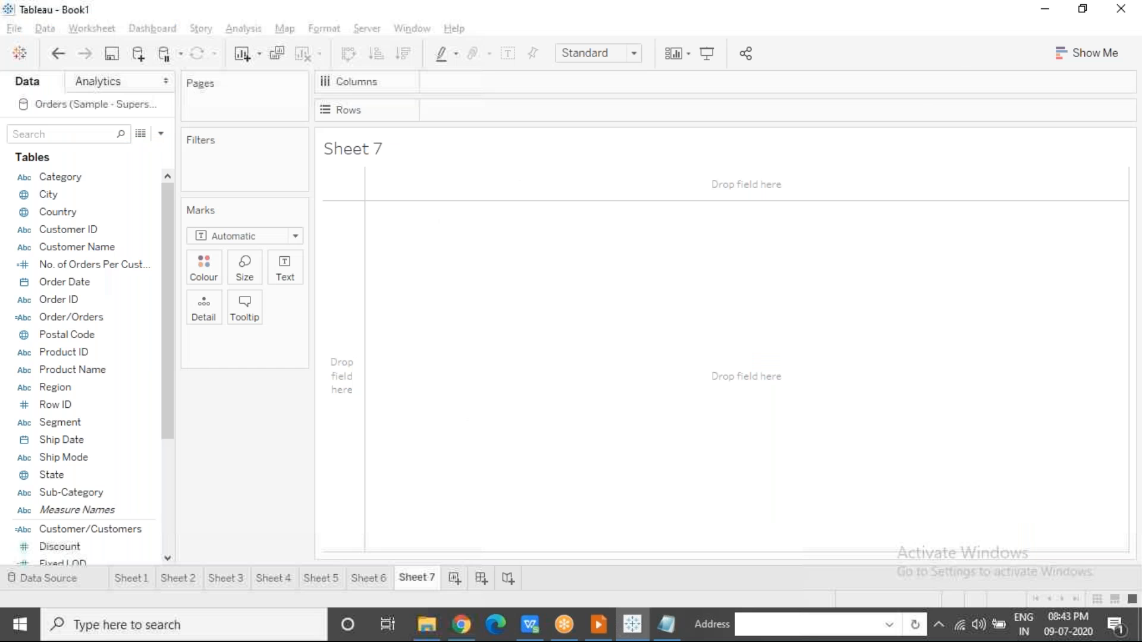
pyautogui.click(119, 232)
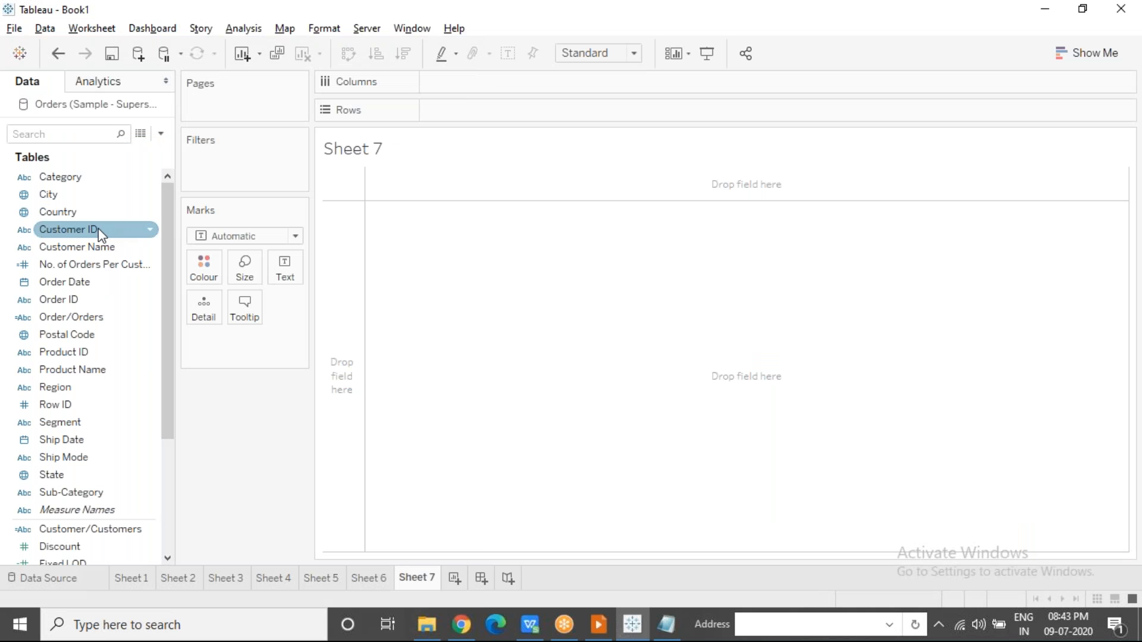
pyautogui.moveTo(98, 229); pyautogui.dragTo(492, 113)
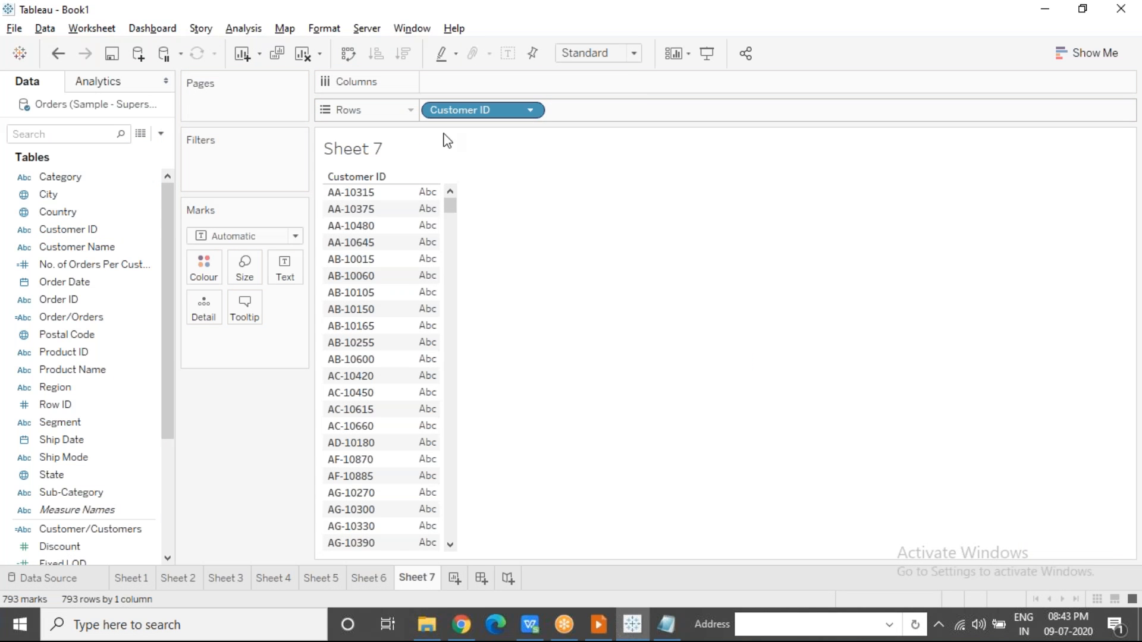
# Add Order Date to Rows after Customer ID and set its custom date detail to Month / Day / Year.
pyautogui.click(146, 264)
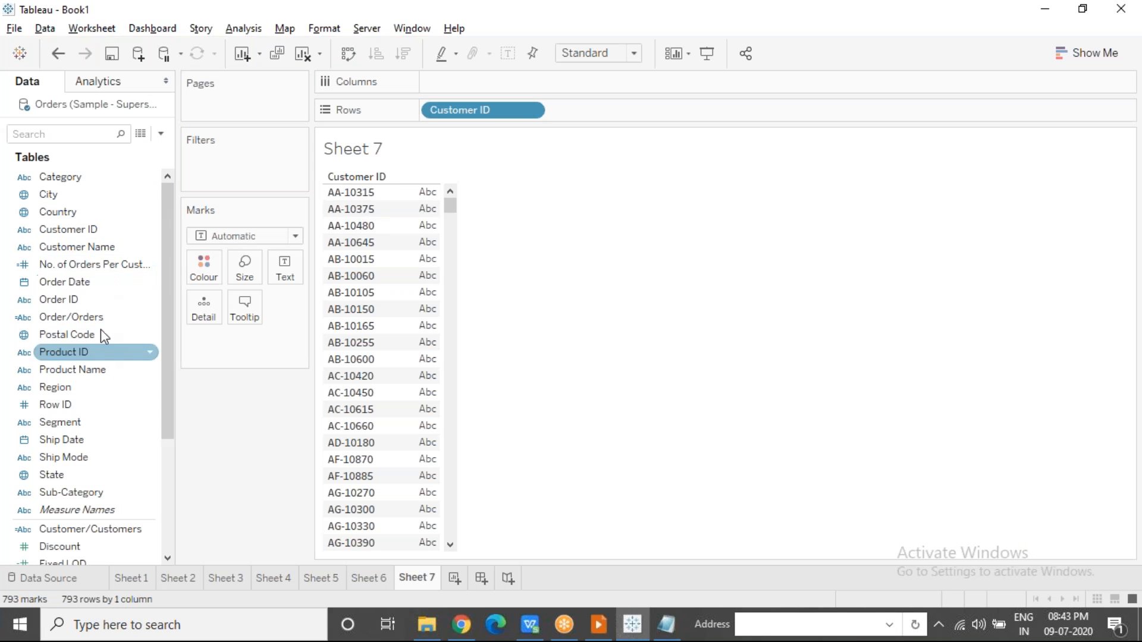
pyautogui.moveTo(76, 280); pyautogui.dragTo(611, 103)
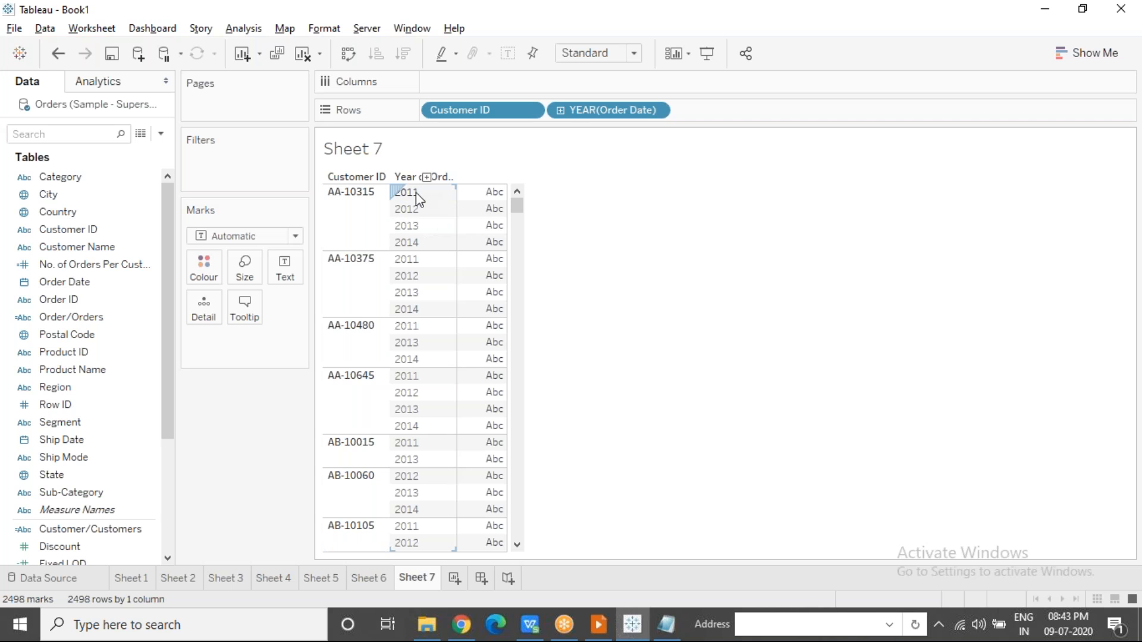
pyautogui.click(657, 111)
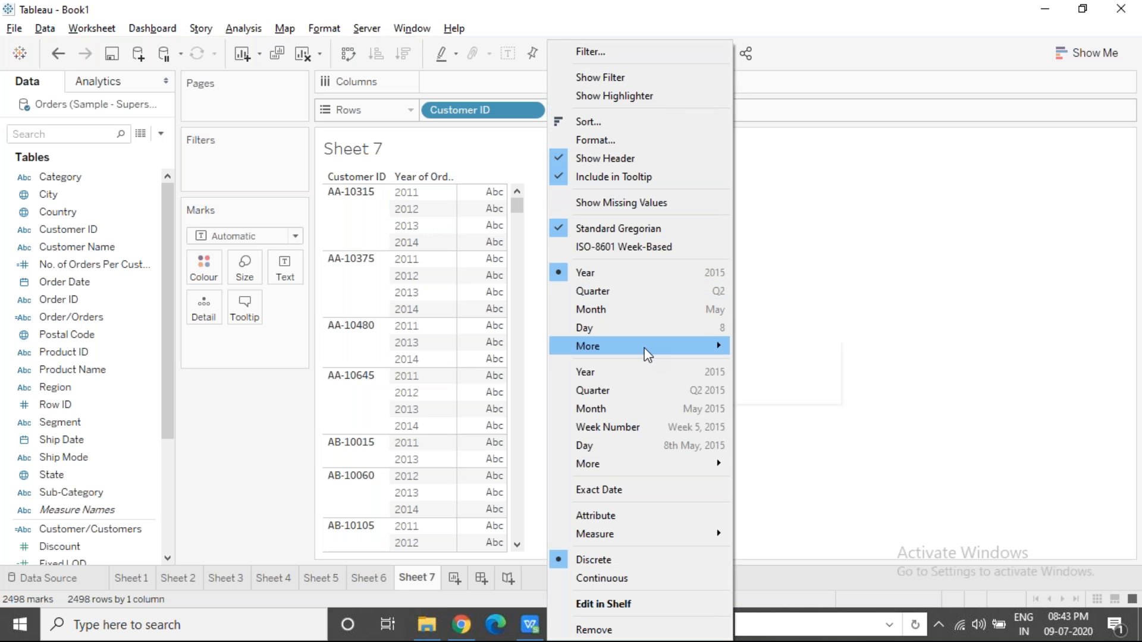
pyautogui.moveTo(645, 348)
pyautogui.click(772, 392)
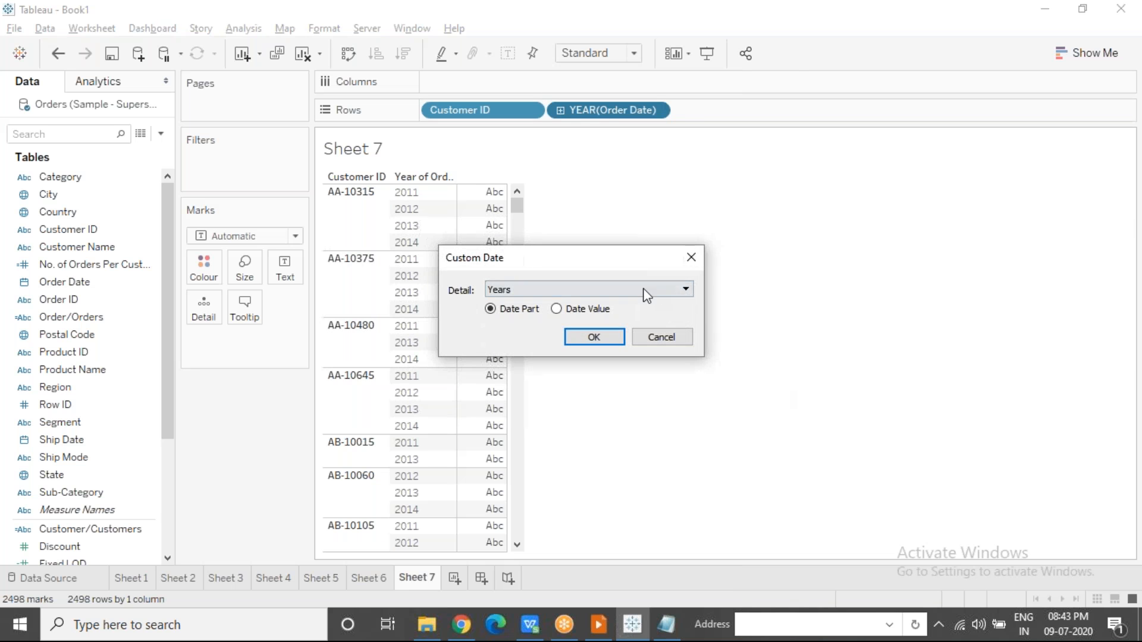
pyautogui.click(639, 294)
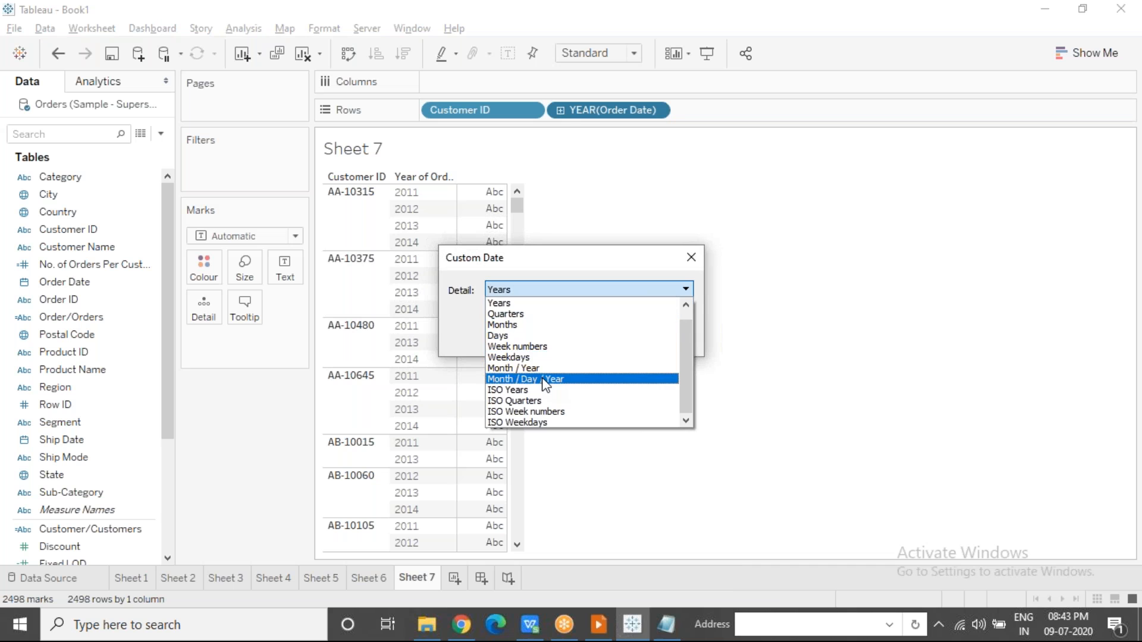
pyautogui.click(546, 385)
pyautogui.click(584, 338)
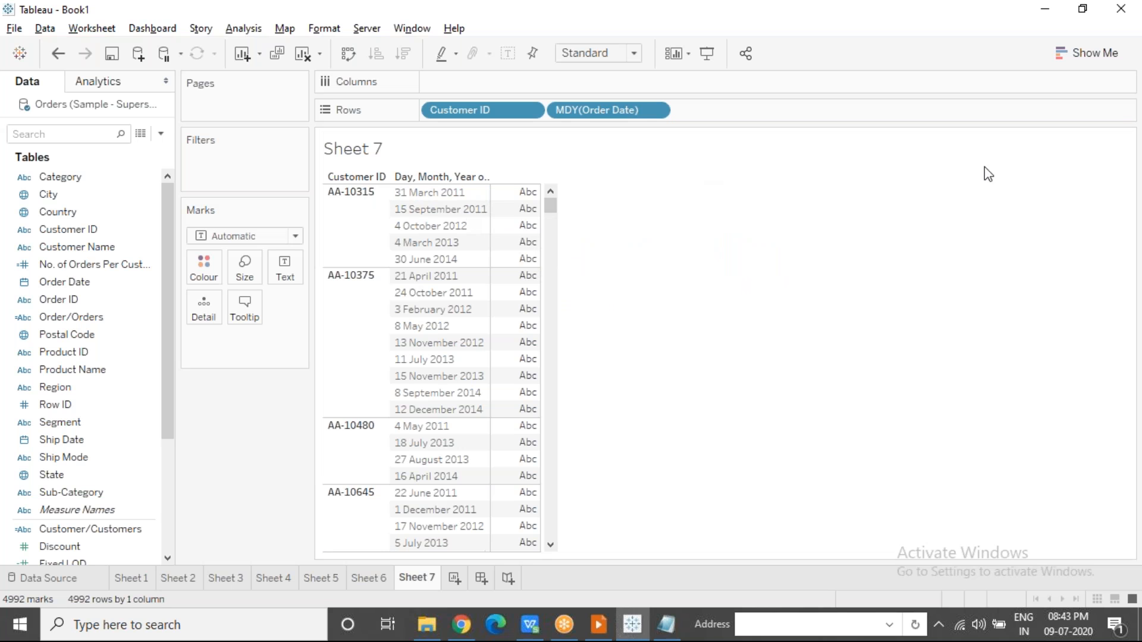
pyautogui.click(1026, 237)
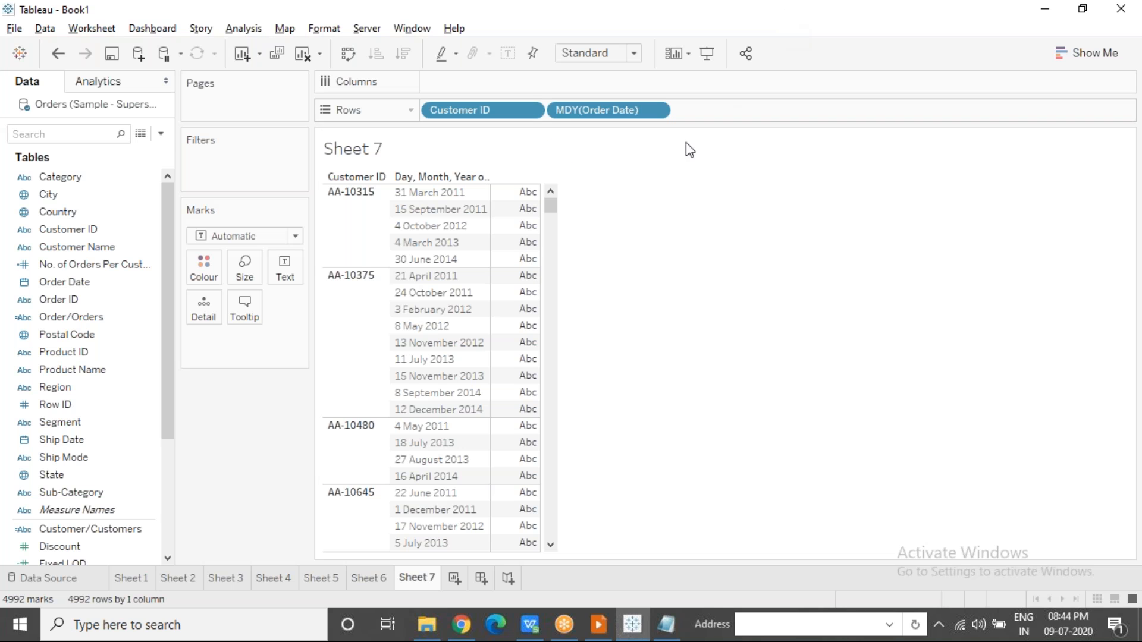
# Examine the first and following order dates listed for the first two customers in the table.
pyautogui.click(471, 194)
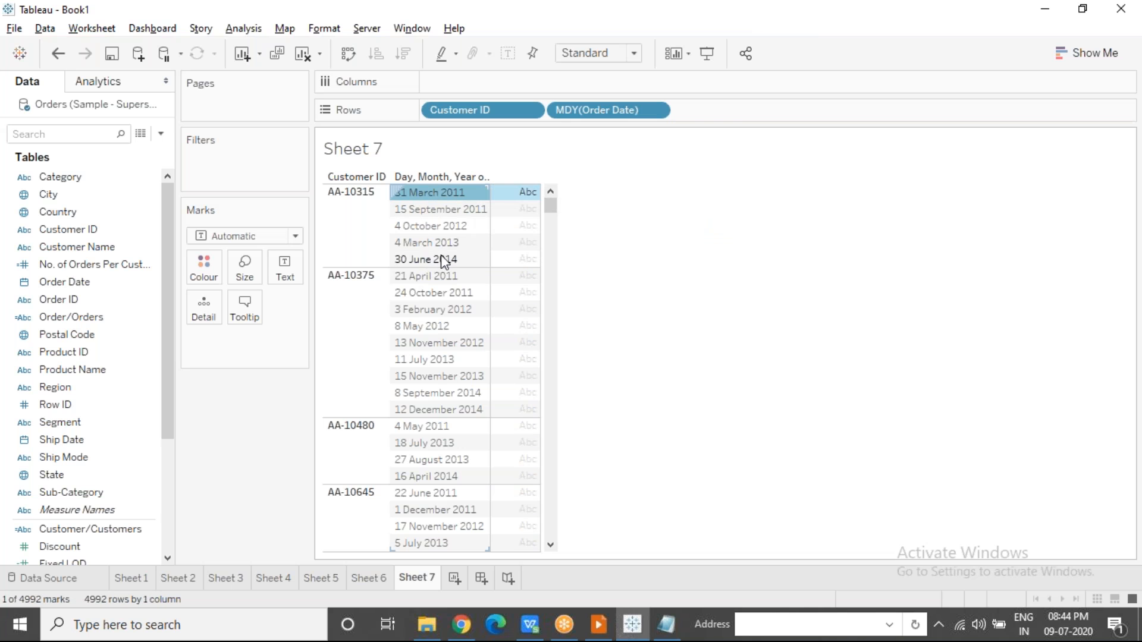
pyautogui.click(366, 199)
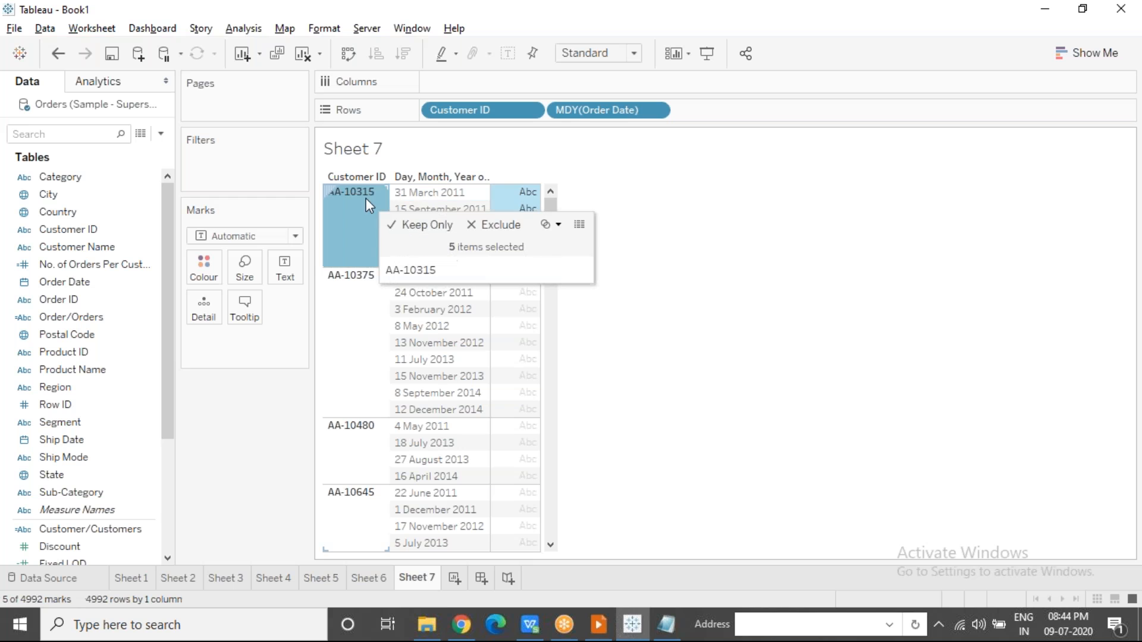
pyautogui.click(427, 198)
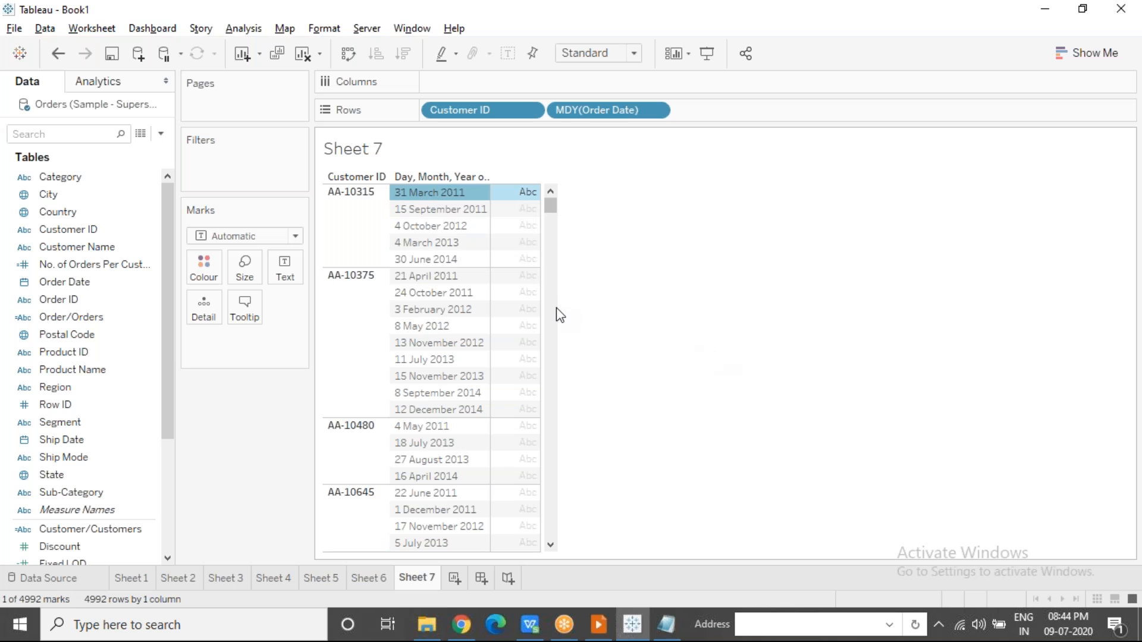
pyautogui.click(351, 301)
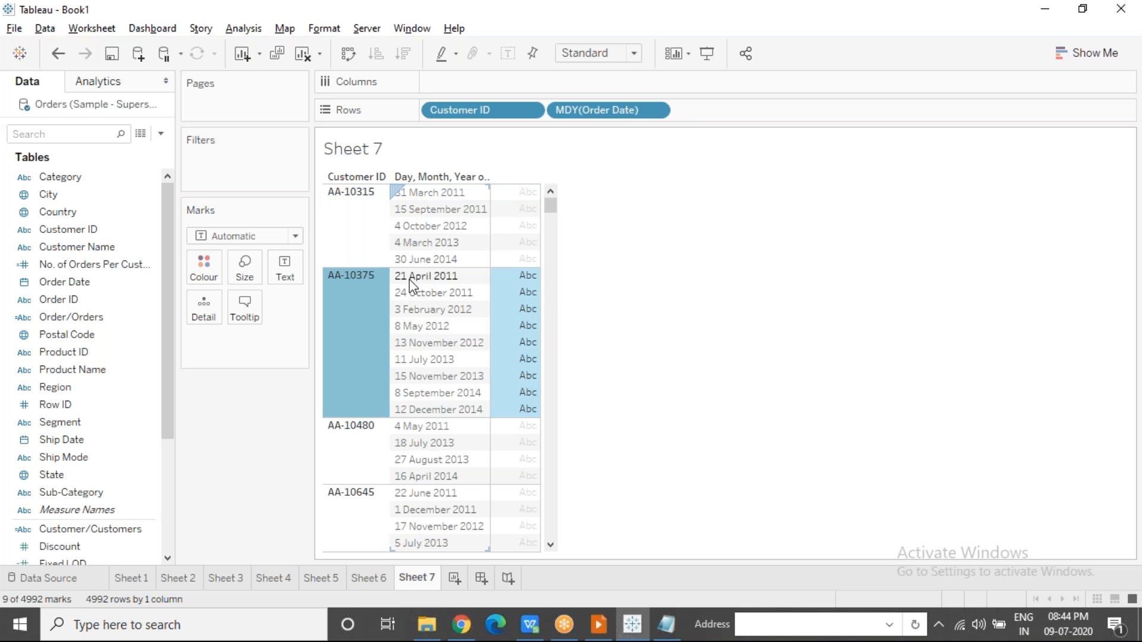
pyautogui.click(634, 306)
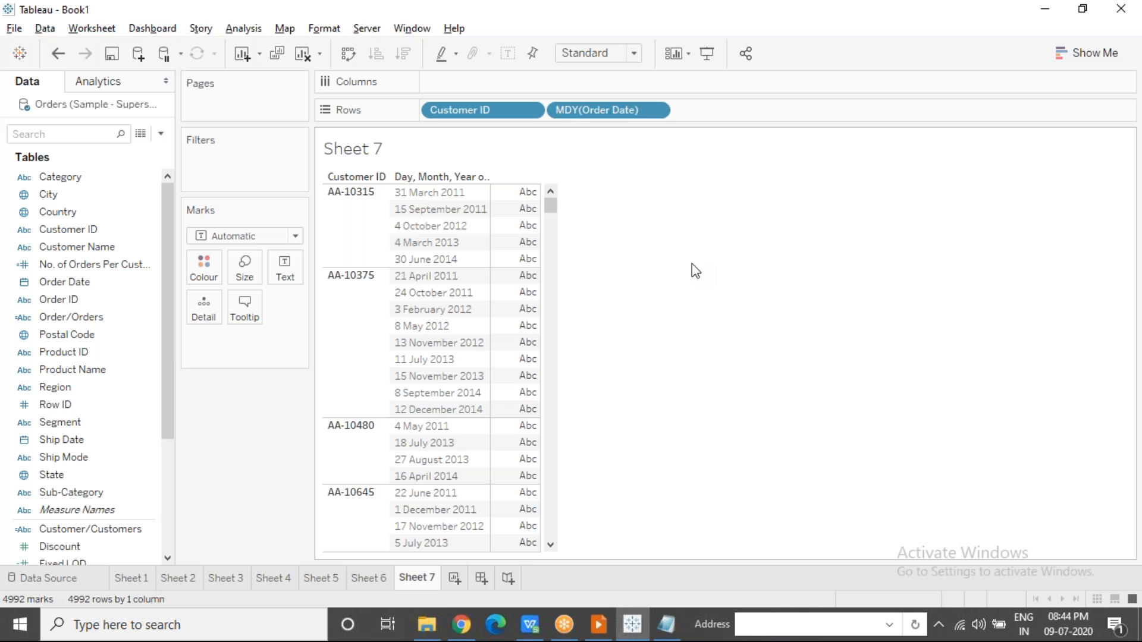
pyautogui.click(362, 208)
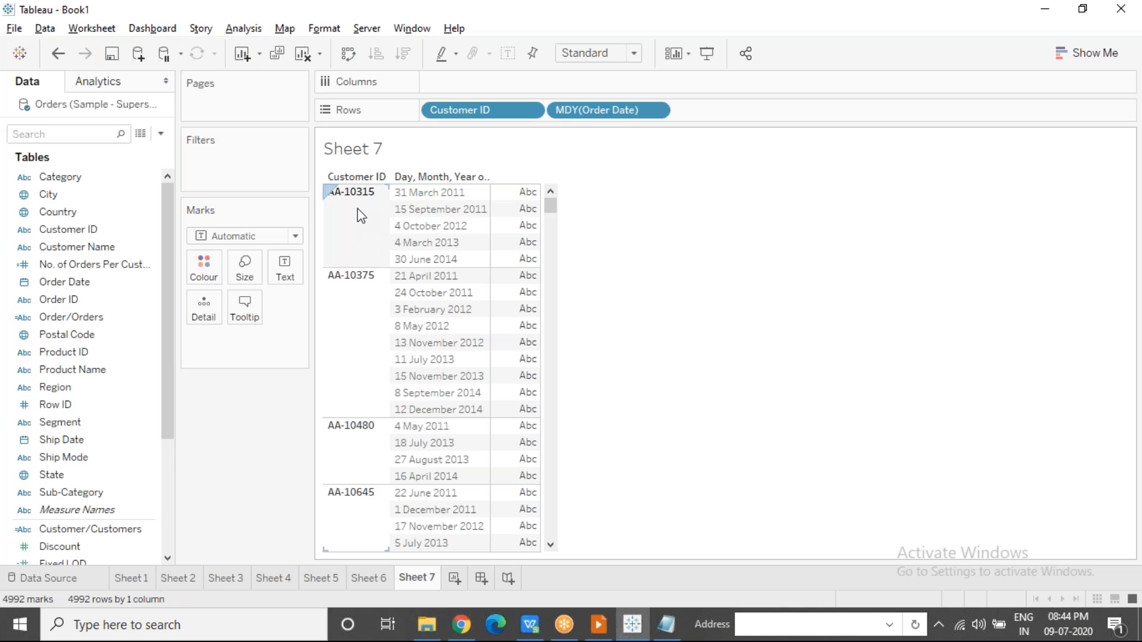
pyautogui.click(428, 196)
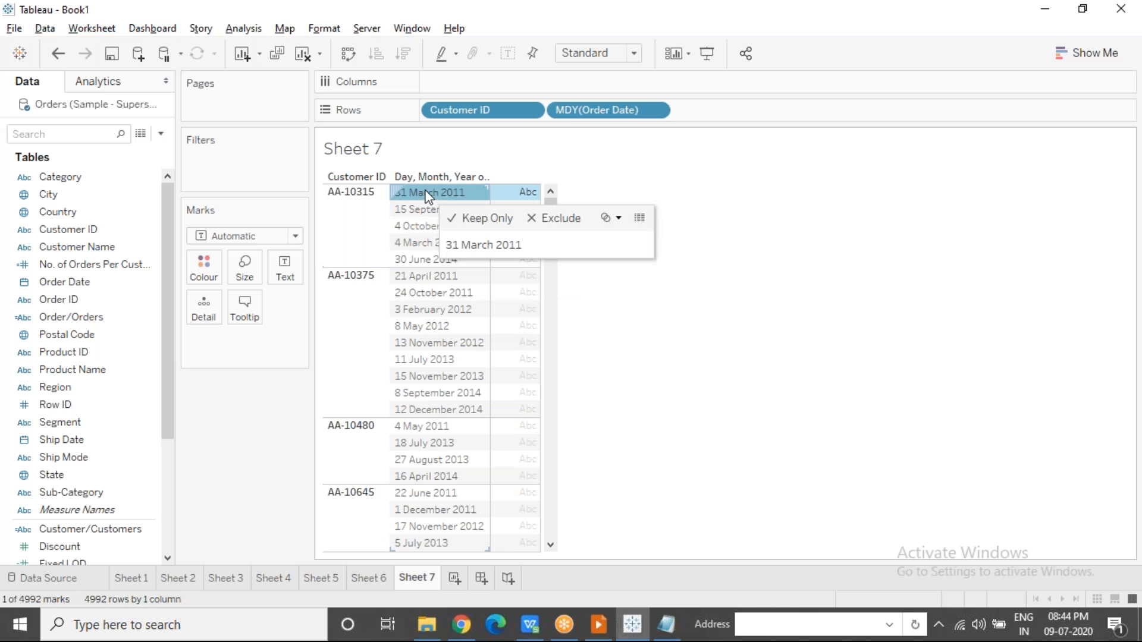
# Create a new calculated field named "First Order Date".
pyautogui.click(249, 33)
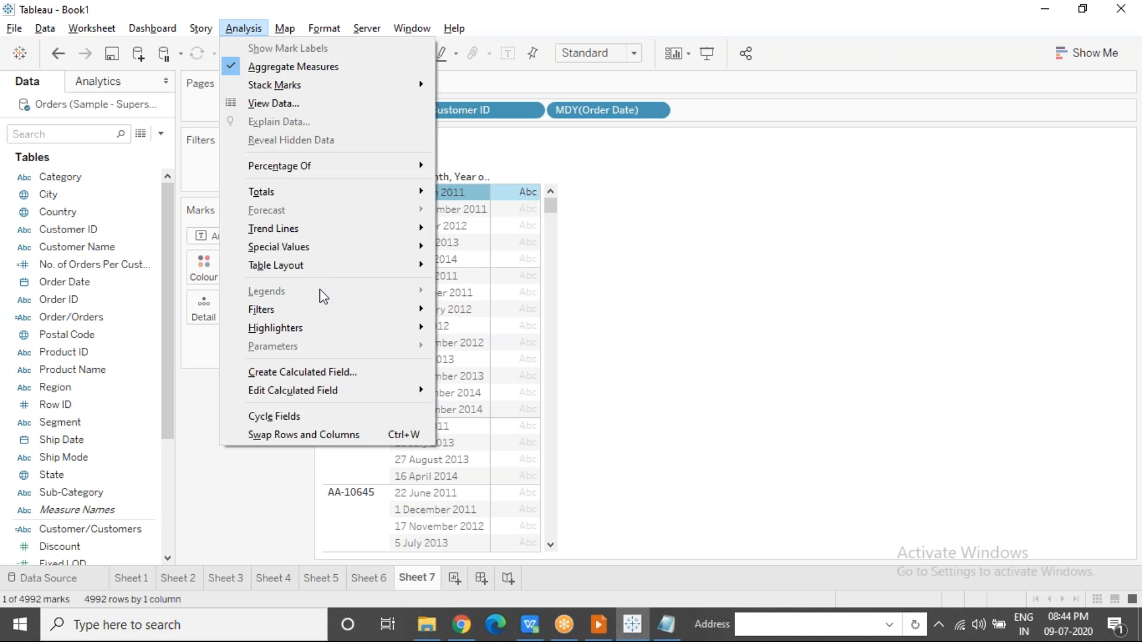
pyautogui.click(324, 373)
pyautogui.write('first ')
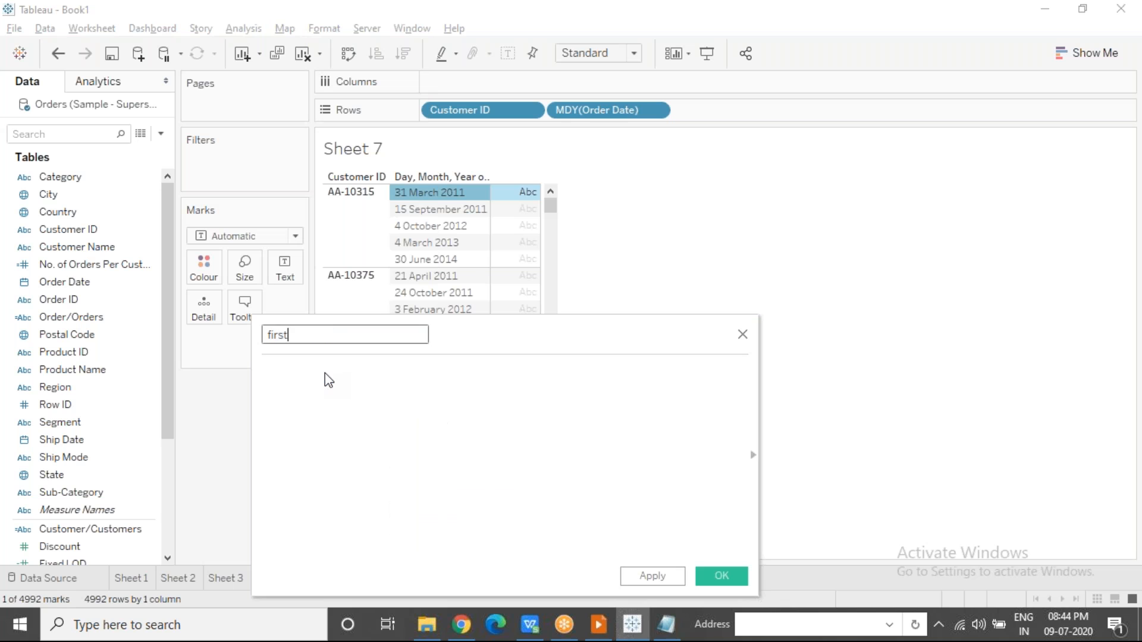
pyautogui.write('Order Date')
pyautogui.press('Tab')
pyautogui.click(275, 337)
pyautogui.press('BackSpace')
pyautogui.write('F')
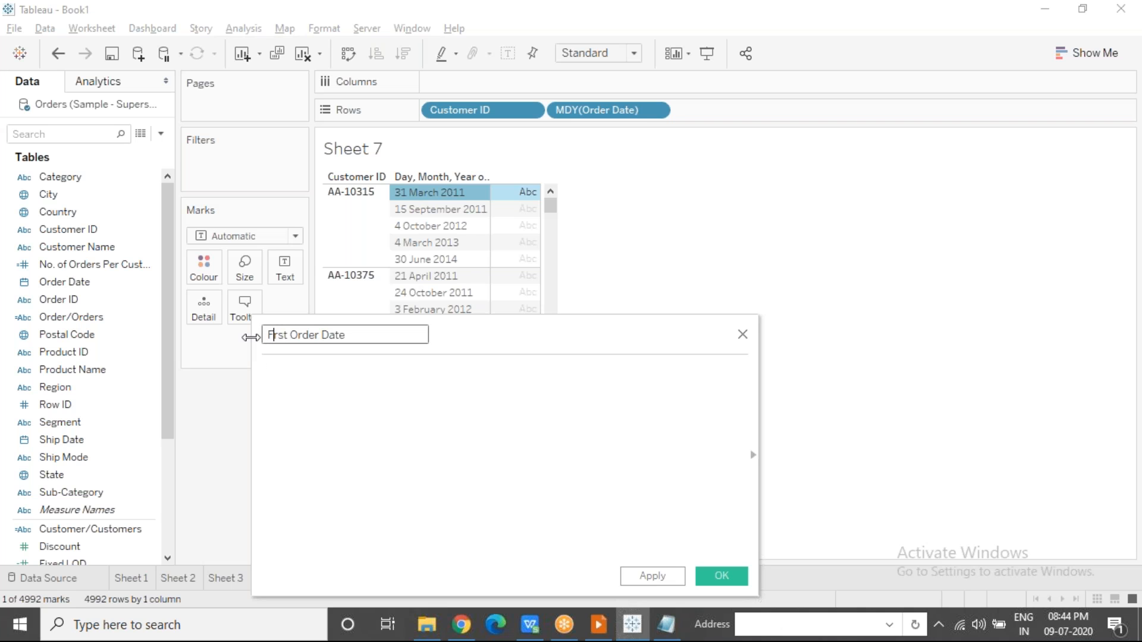
pyautogui.press('Tab')
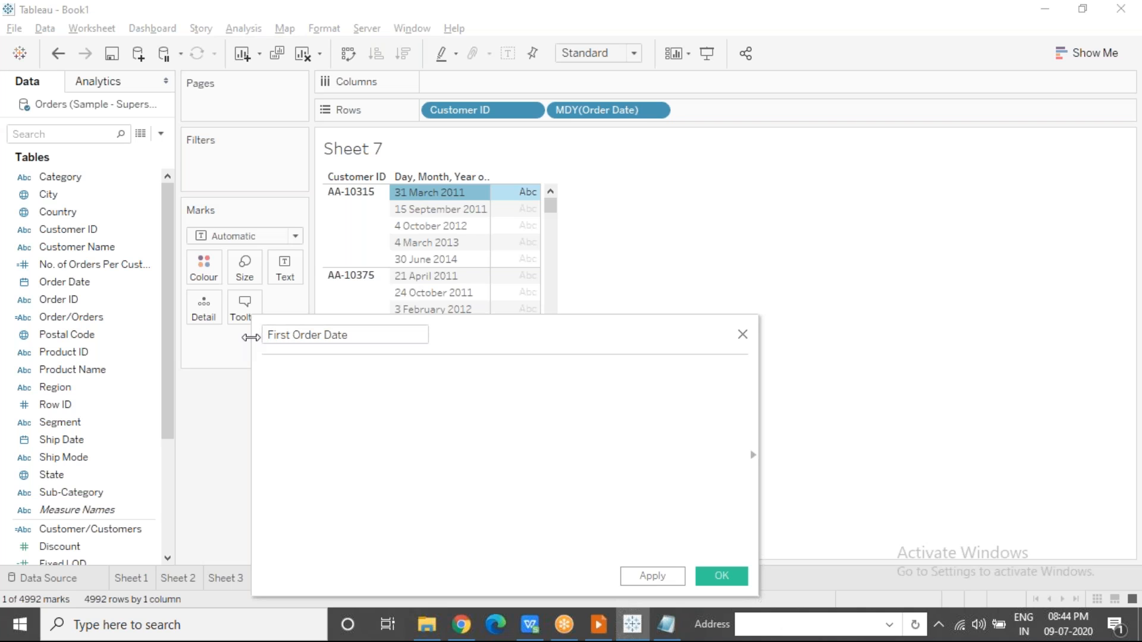
# Enter the First Order Date formula { FIXED [Customer ID] : MIN([Order Date]) }.
pyautogui.write('fix')
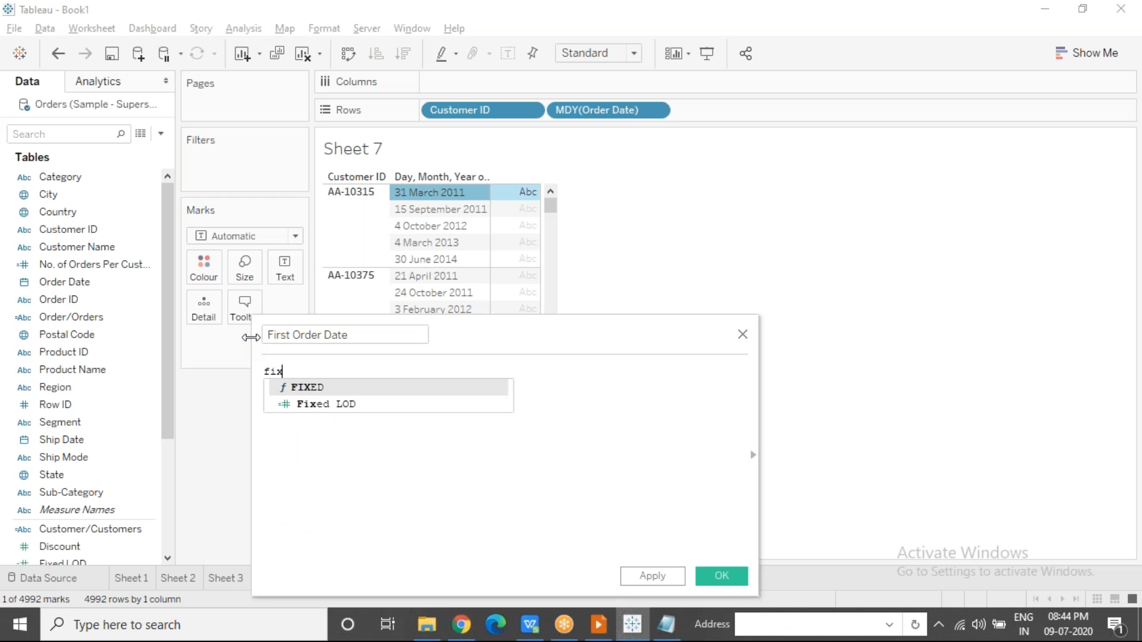
pyautogui.press('Return')
pyautogui.write('cus')
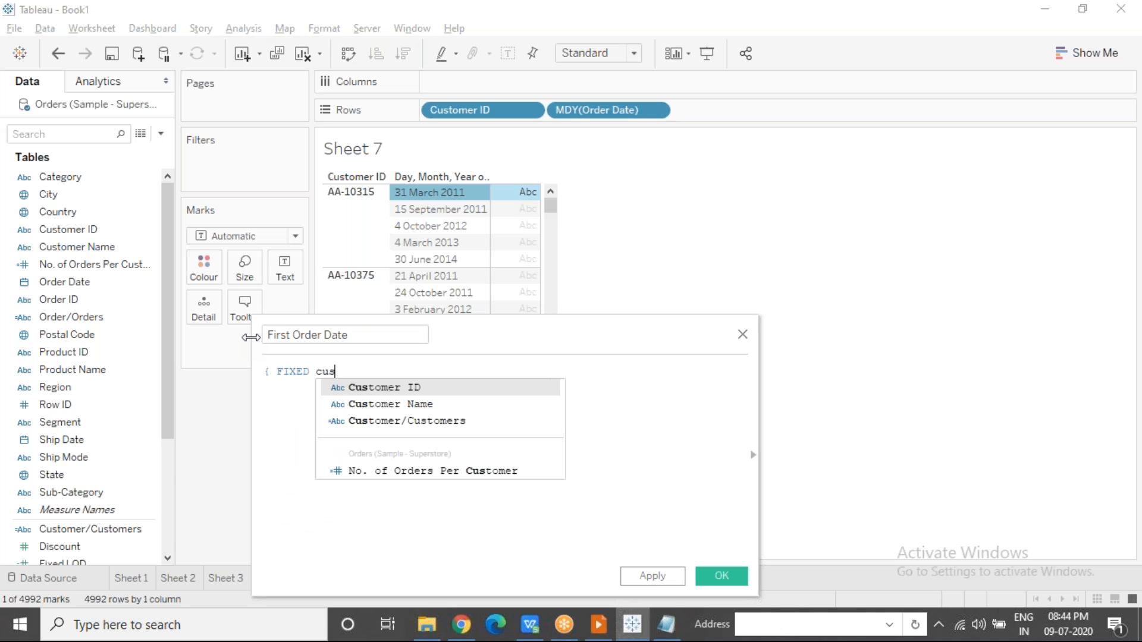
pyautogui.press('Return')
pyautogui.write(': ')
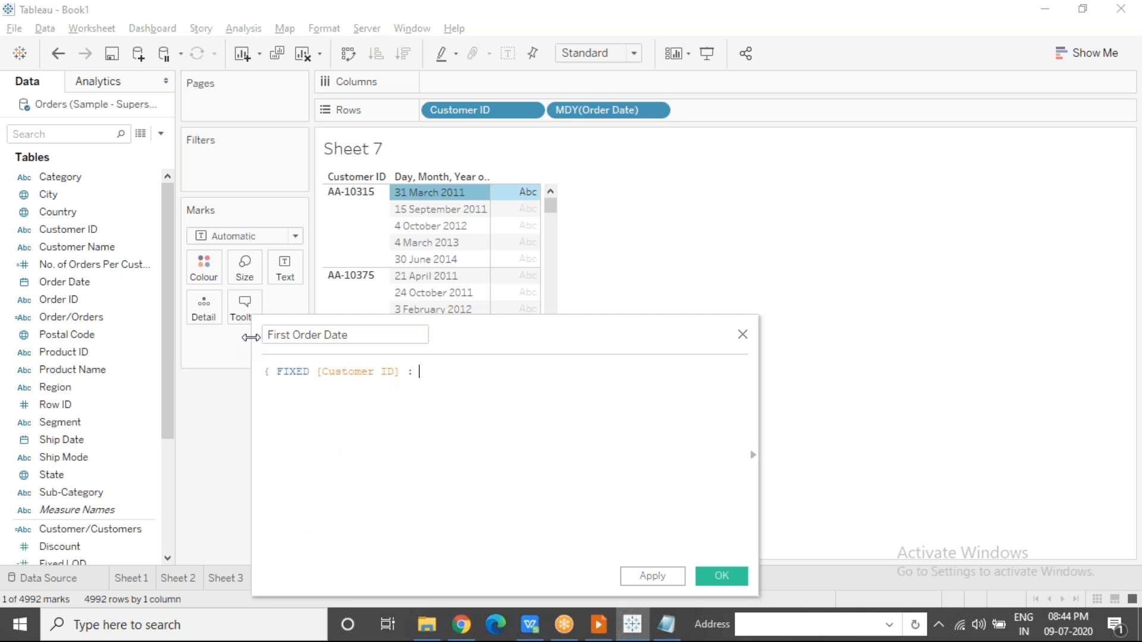
pyautogui.write('min')
pyautogui.press('Return')
pyautogui.write('order')
pyautogui.press('Return')
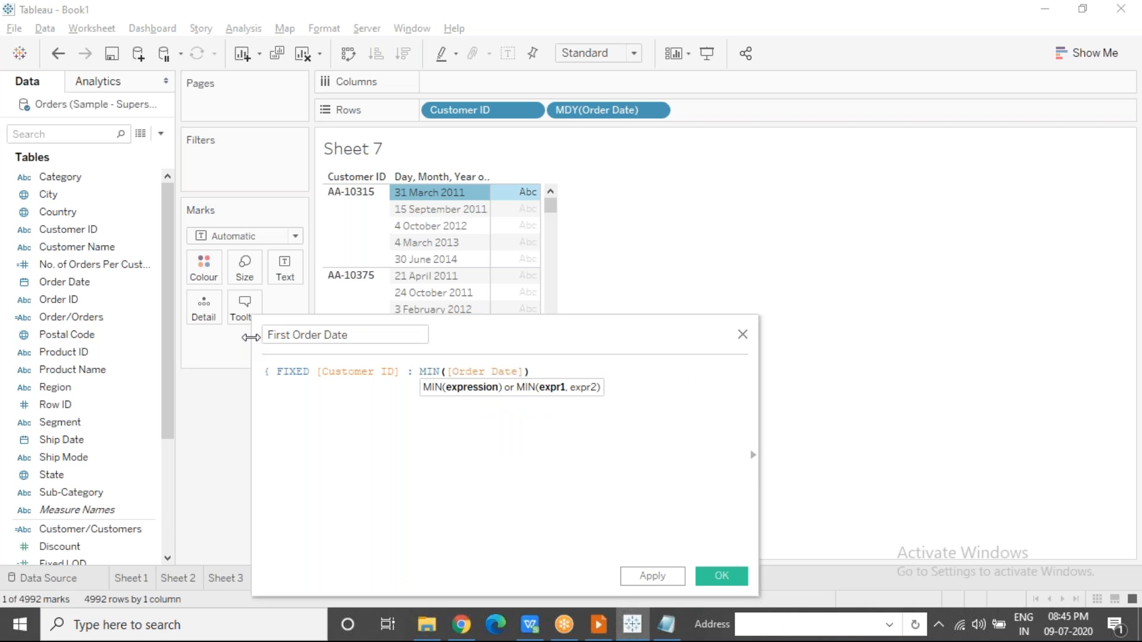
pyautogui.write('}')
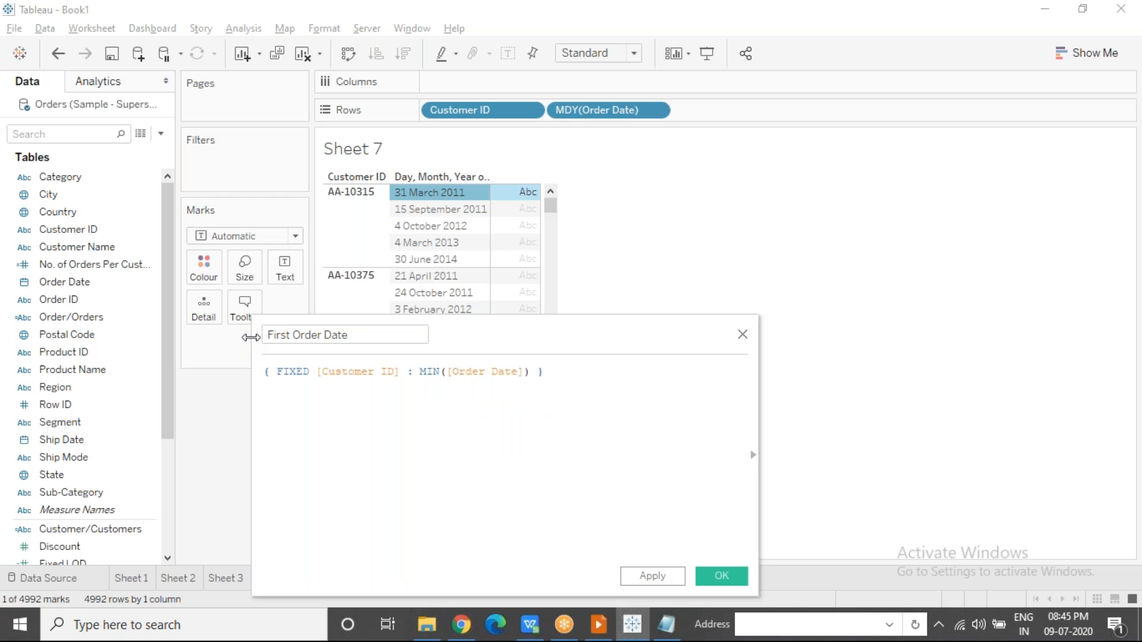
# Review the First Order Date formula and save the calculated field.
pyautogui.moveTo(278, 372); pyautogui.dragTo(531, 372)
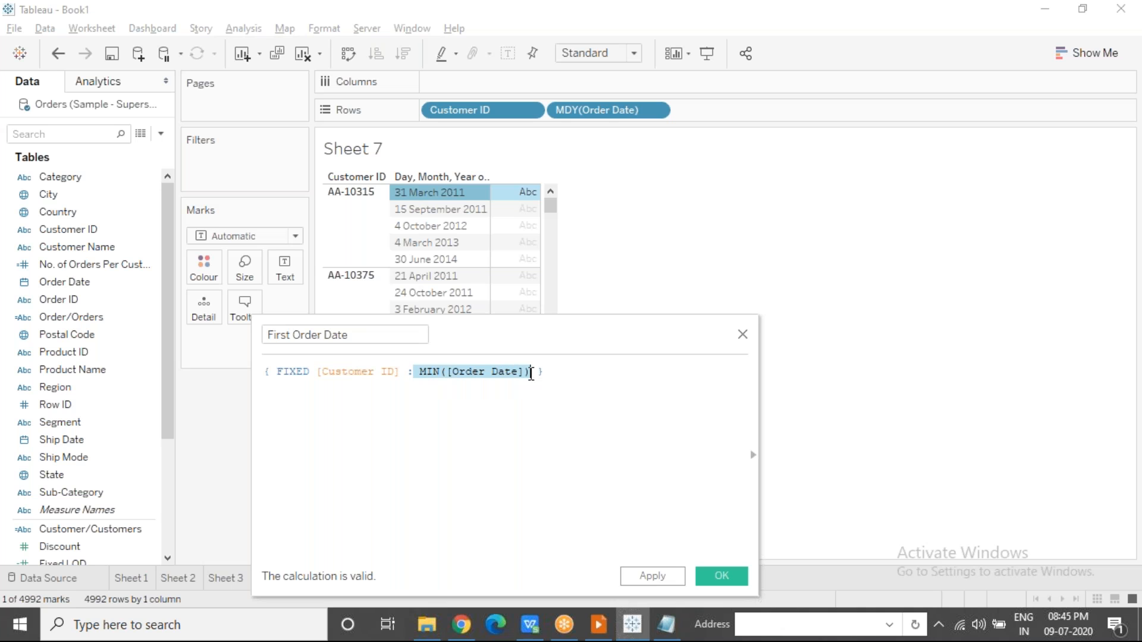
pyautogui.click(565, 373)
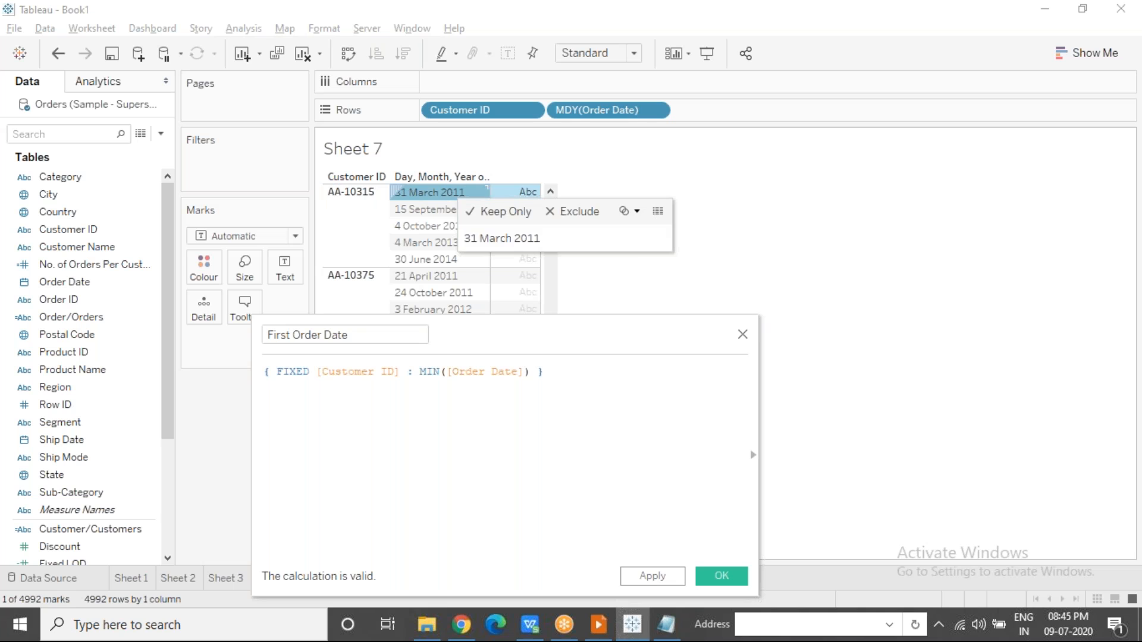
pyautogui.hotkey('ctrl', 'a')
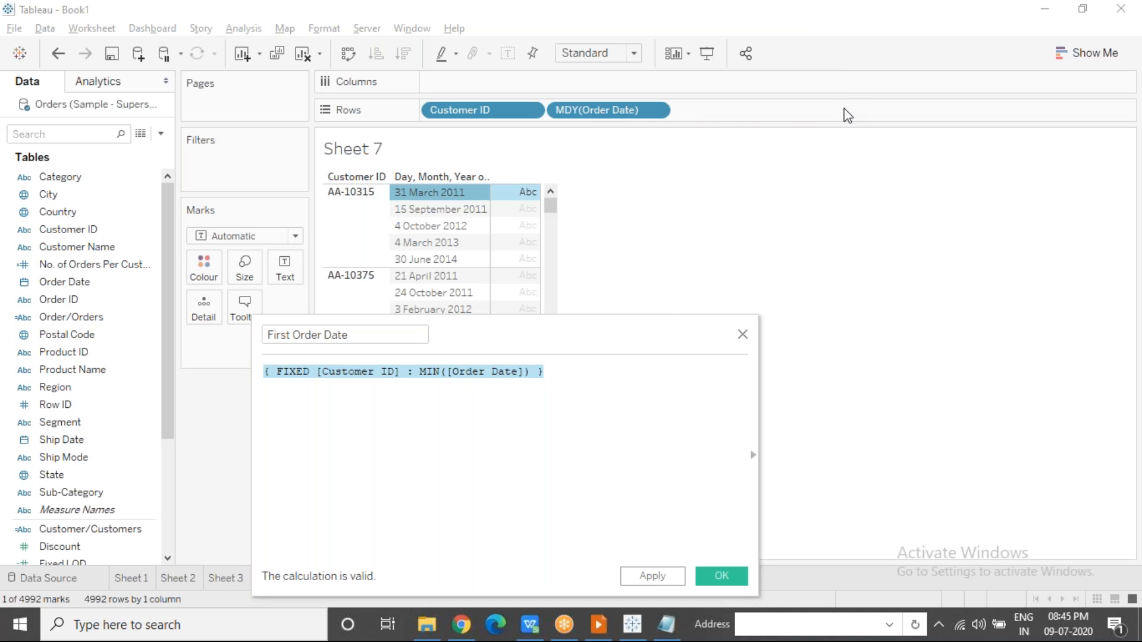
pyautogui.click(497, 429)
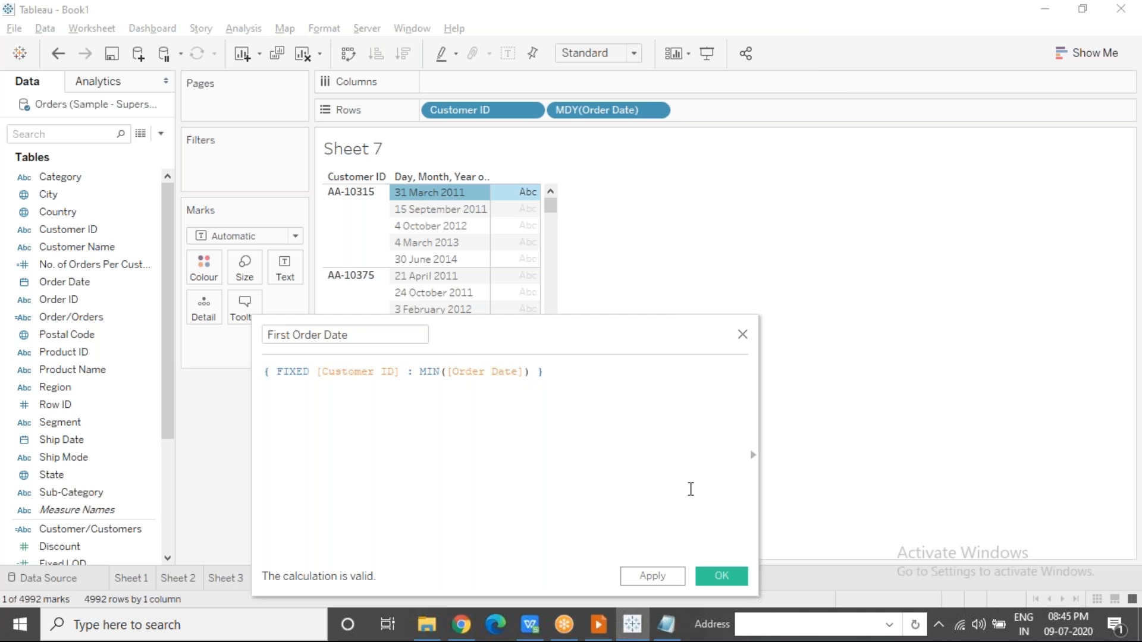
pyautogui.click(720, 578)
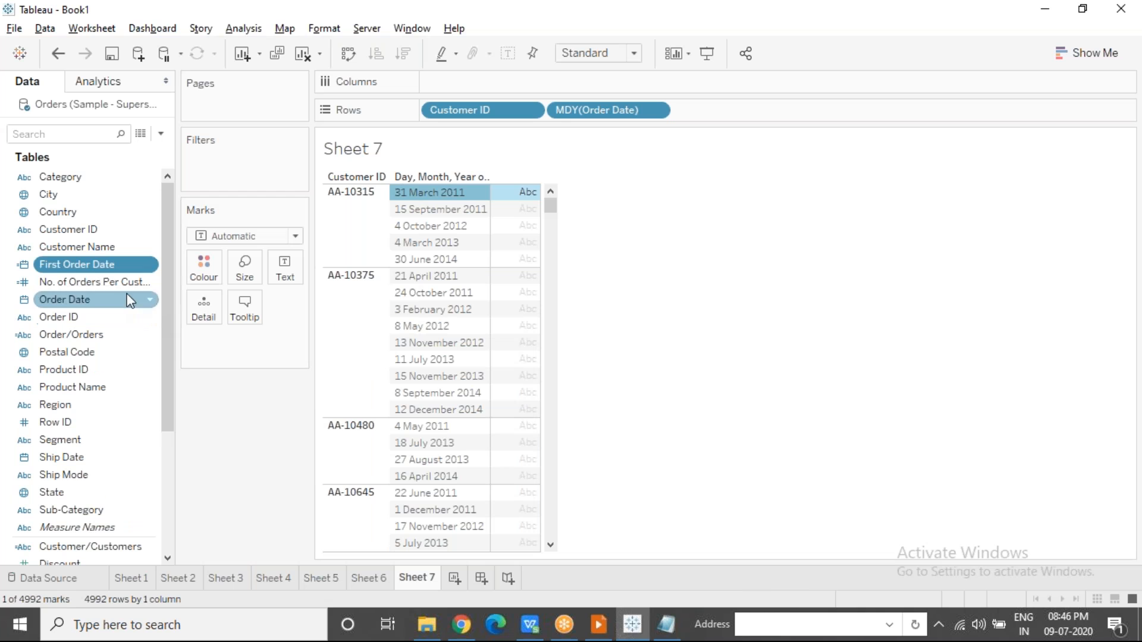
# Add First Order Date to Rows after Order Date and set its custom date detail to Month / Day / Year.
pyautogui.moveTo(90, 265)
pyautogui.mouseDown()
pyautogui.moveTo(527, 145)
pyautogui.moveTo(769, 97)
pyautogui.moveTo(754, 118)
pyautogui.mouseUp()
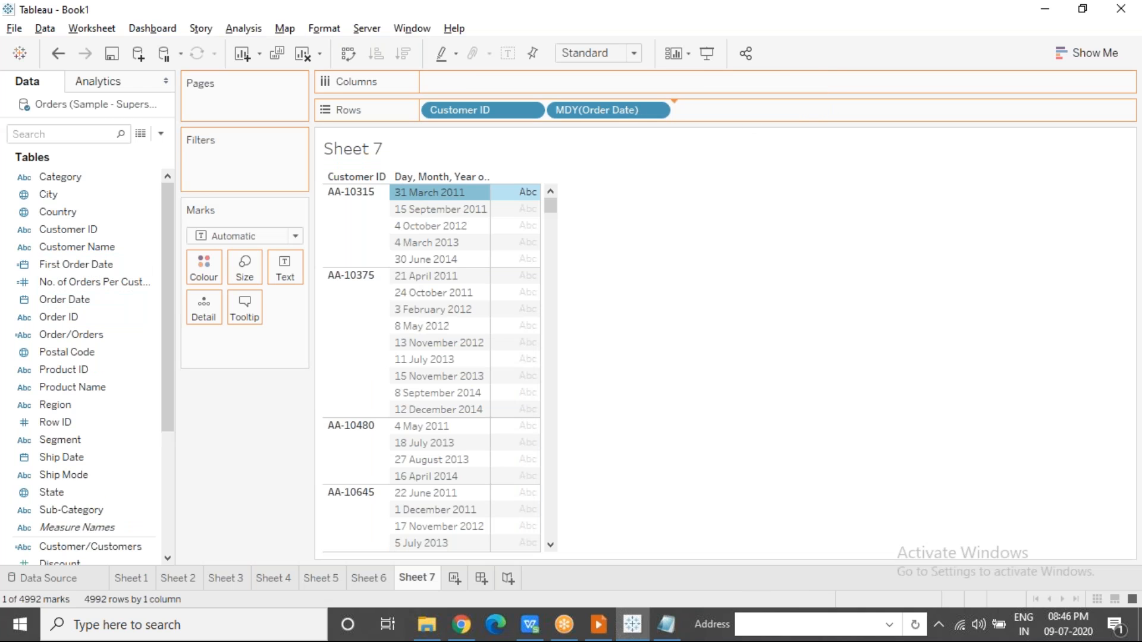
pyautogui.moveTo(755, 117); pyautogui.dragTo(754, 117)
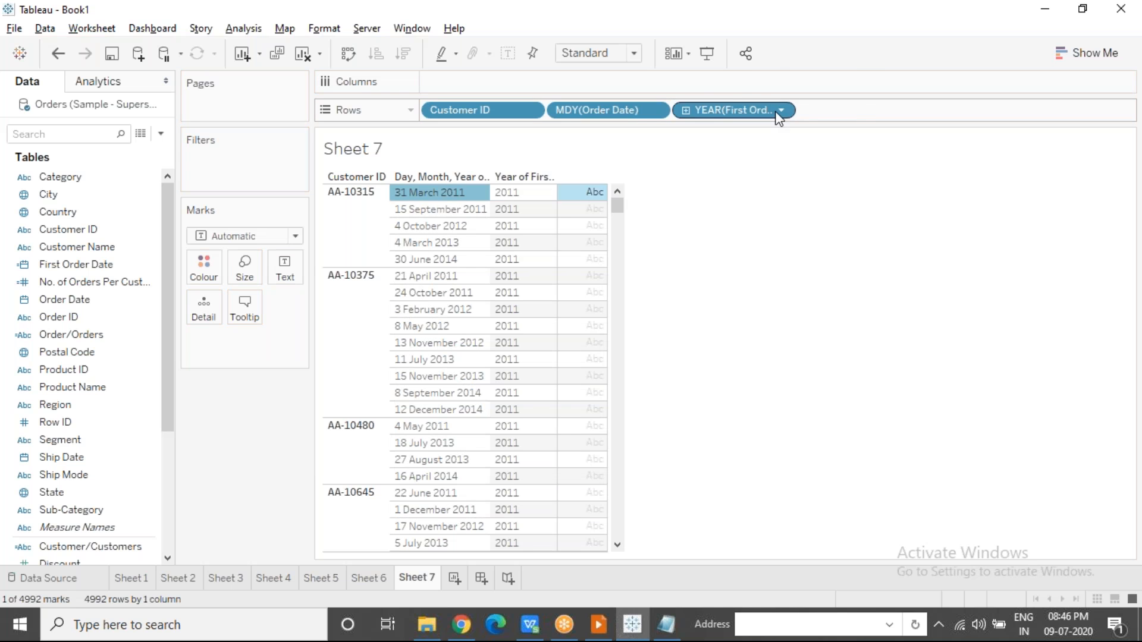
pyautogui.click(781, 112)
pyautogui.moveTo(748, 340)
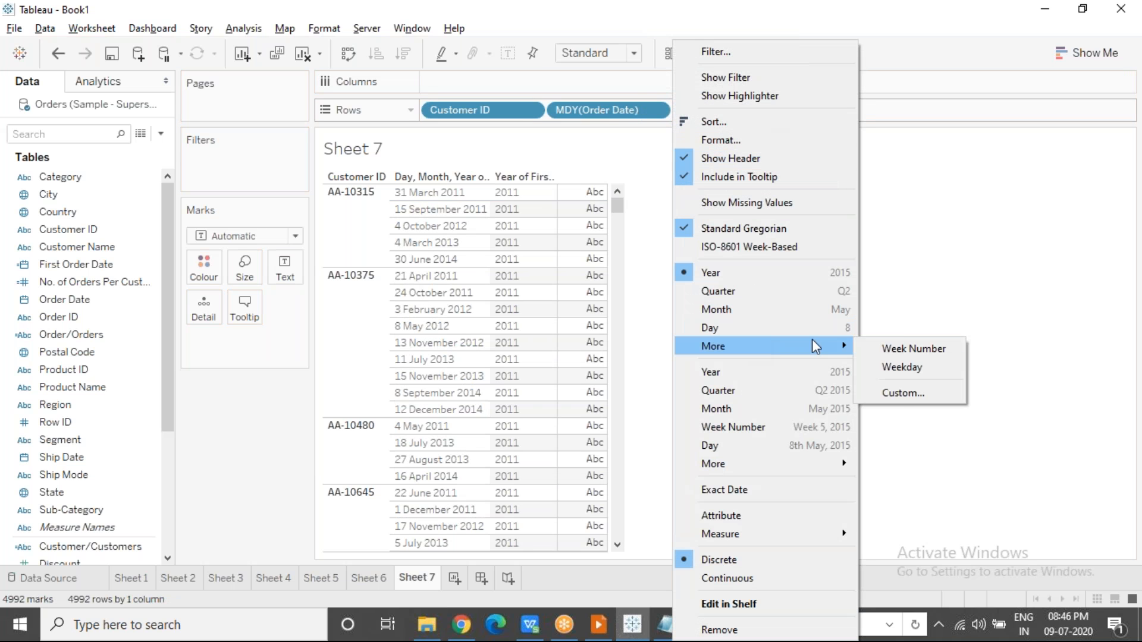
pyautogui.click(907, 391)
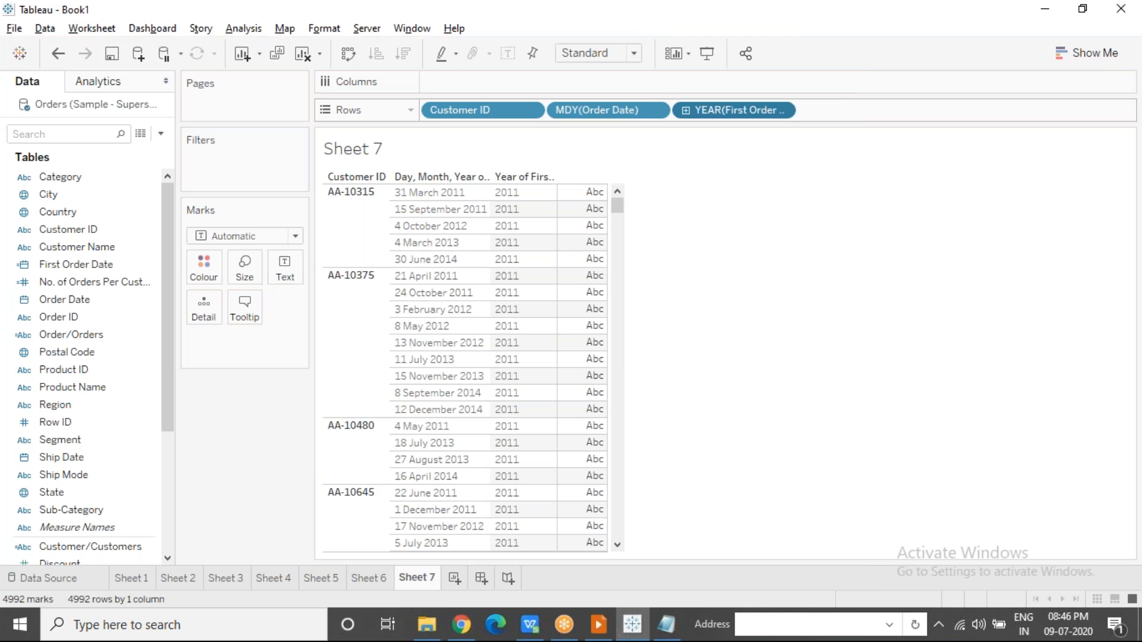
pyautogui.click(580, 290)
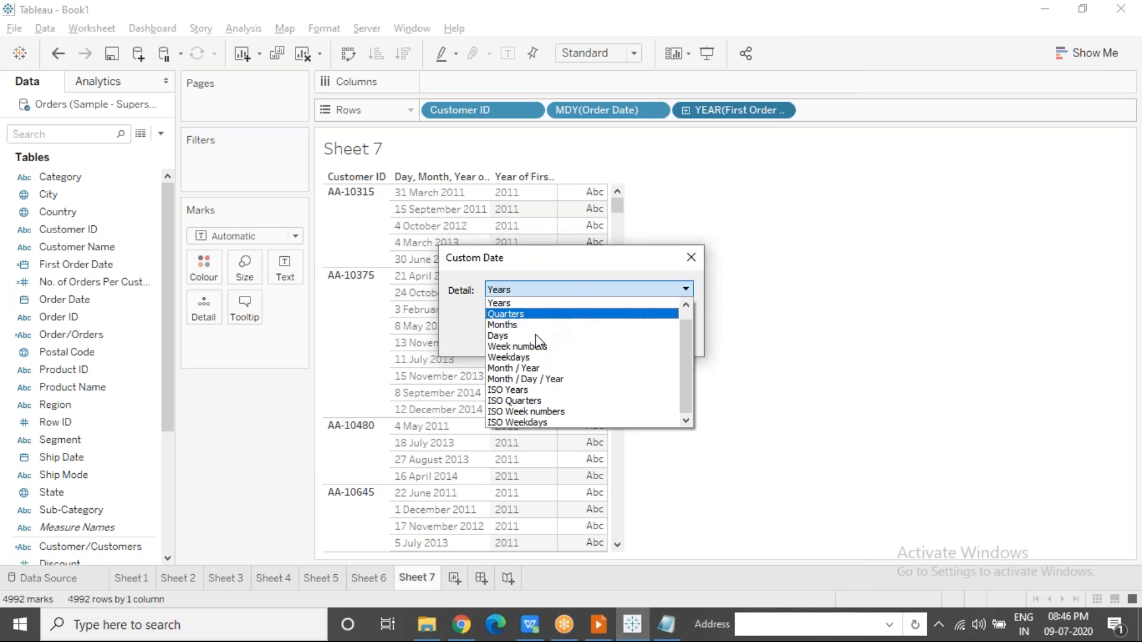
pyautogui.click(533, 379)
pyautogui.click(580, 338)
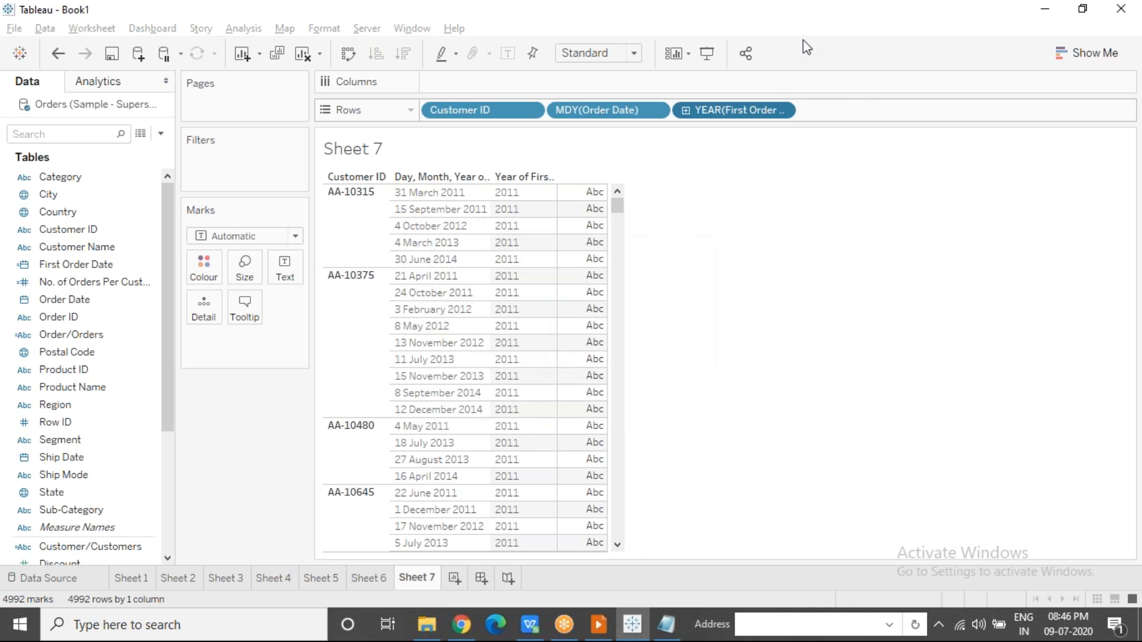
# Compare the first order date with the listed order dates for each of the first three customers.
pyautogui.click(345, 223)
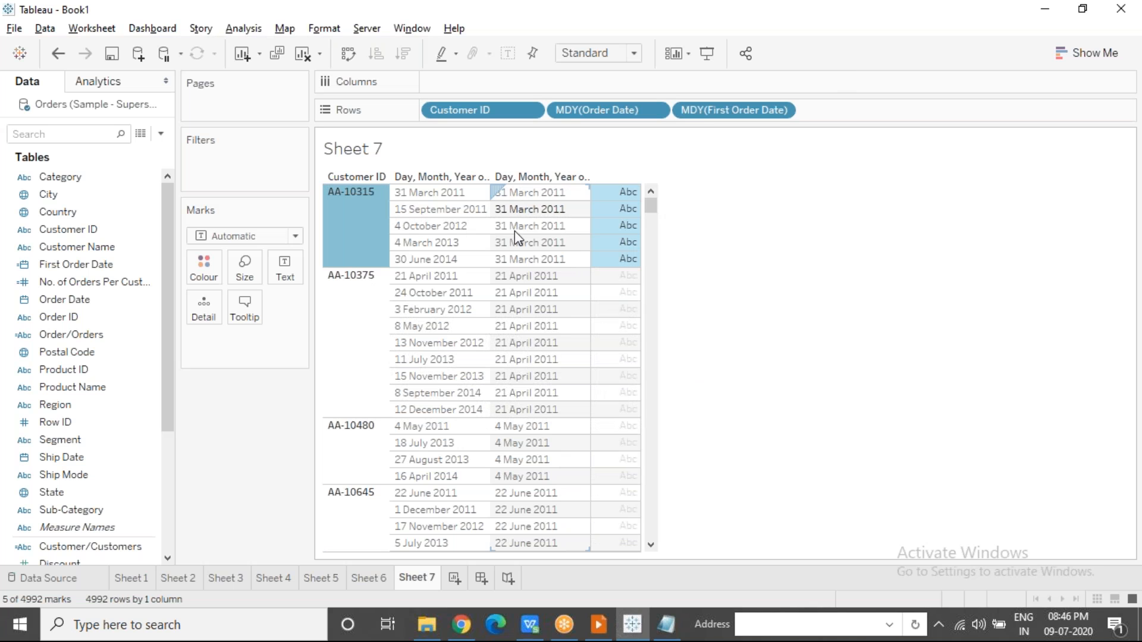
pyautogui.click(365, 324)
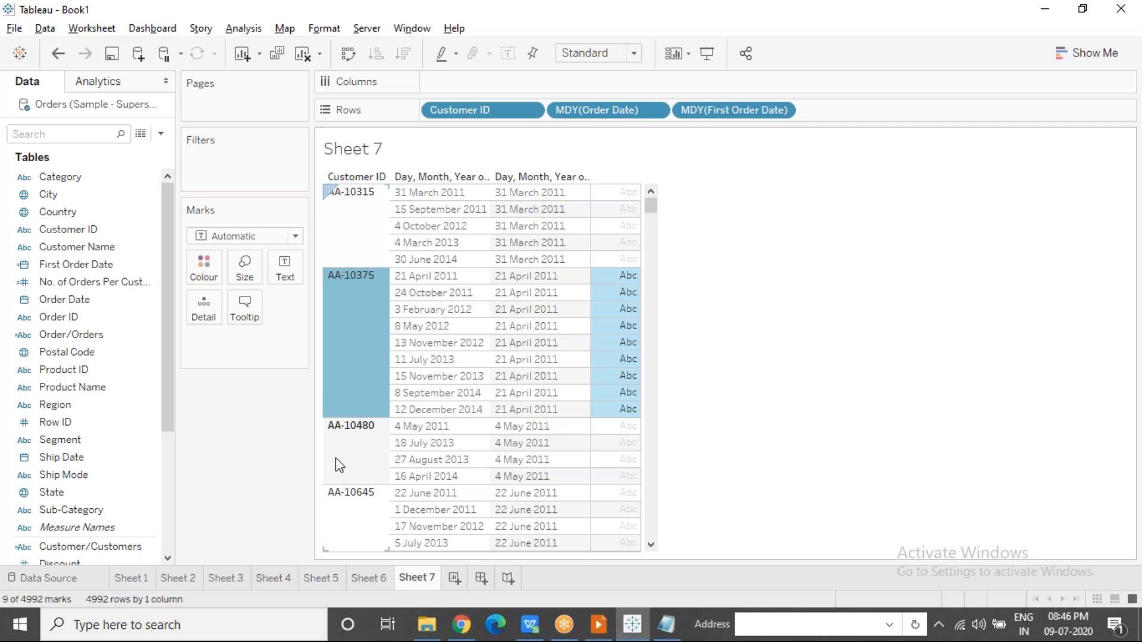
pyautogui.click(363, 459)
pyautogui.click(772, 292)
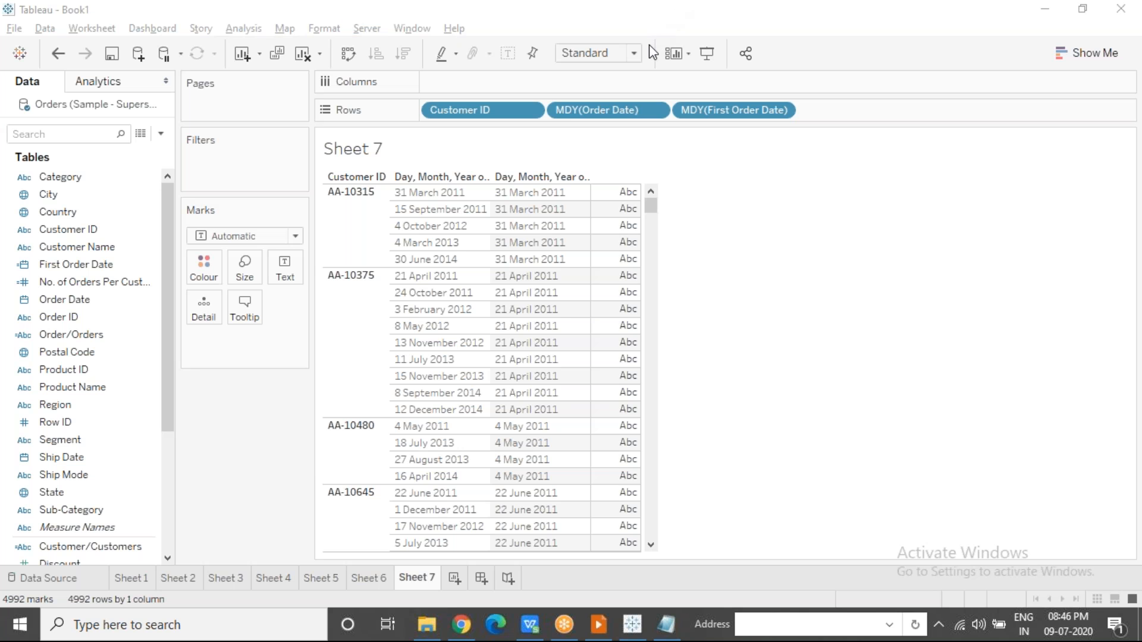
# Examine which order dates come after the first order date for the first three customers.
pyautogui.moveTo(394, 213)
pyautogui.mouseDown()
pyautogui.moveTo(489, 214)
pyautogui.moveTo(493, 201)
pyautogui.moveTo(394, 203)
pyautogui.mouseUp()
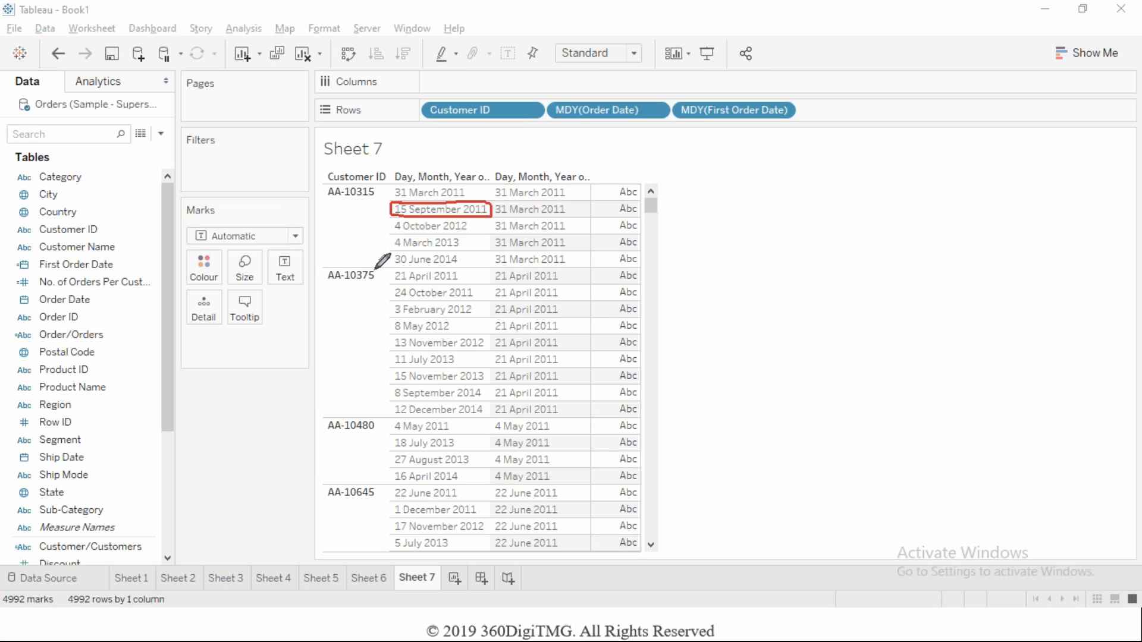
pyautogui.moveTo(351, 285)
pyautogui.mouseDown()
pyautogui.moveTo(351, 296)
pyautogui.moveTo(382, 287)
pyautogui.mouseUp()
pyautogui.moveTo(353, 430)
pyautogui.mouseDown()
pyautogui.moveTo(352, 447)
pyautogui.moveTo(395, 443)
pyautogui.mouseUp()
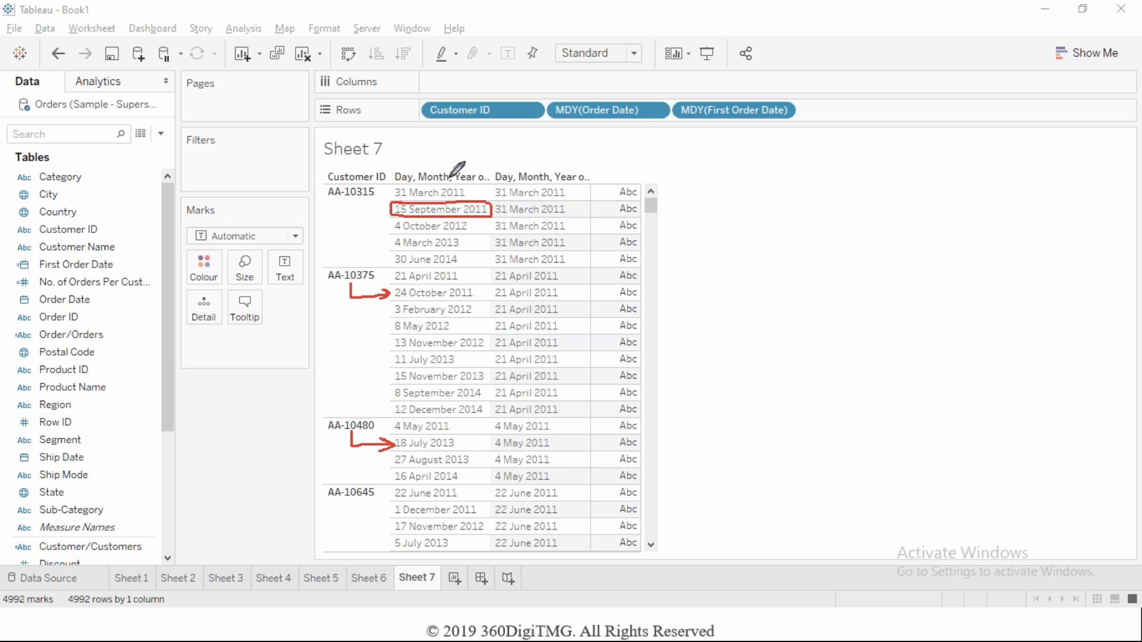
pyautogui.moveTo(407, 200)
pyautogui.mouseDown()
pyautogui.moveTo(389, 256)
pyautogui.moveTo(443, 265)
pyautogui.moveTo(484, 250)
pyautogui.moveTo(488, 207)
pyautogui.moveTo(497, 255)
pyautogui.moveTo(480, 263)
pyautogui.moveTo(496, 262)
pyautogui.mouseUp()
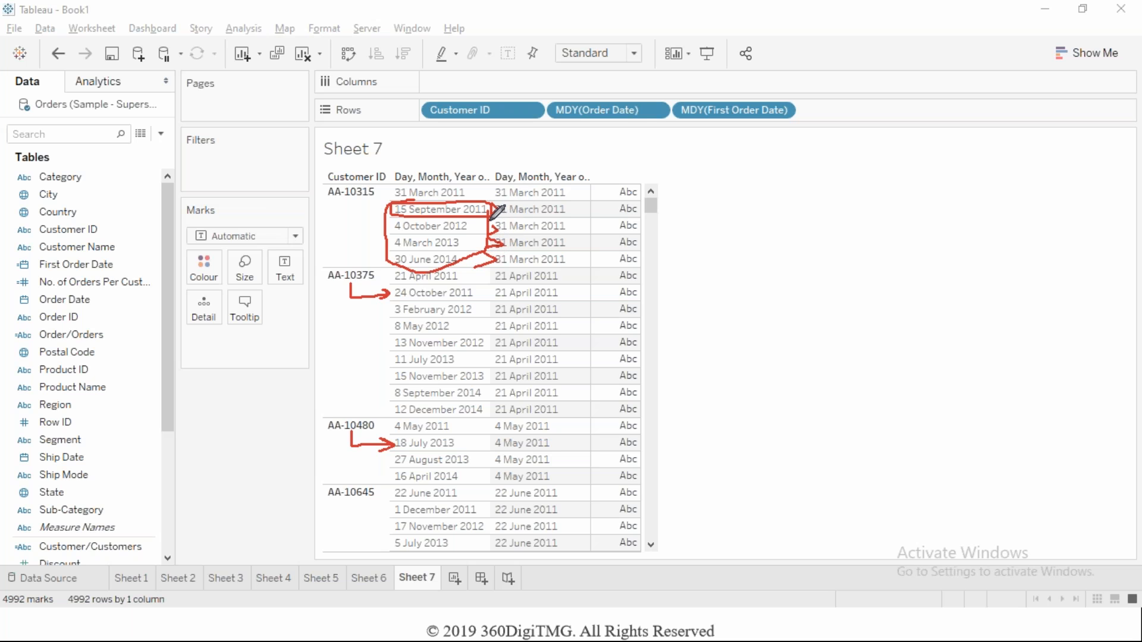
pyautogui.moveTo(476, 260)
pyautogui.mouseDown()
pyautogui.moveTo(413, 262)
pyautogui.moveTo(393, 217)
pyautogui.moveTo(398, 193)
pyautogui.mouseUp()
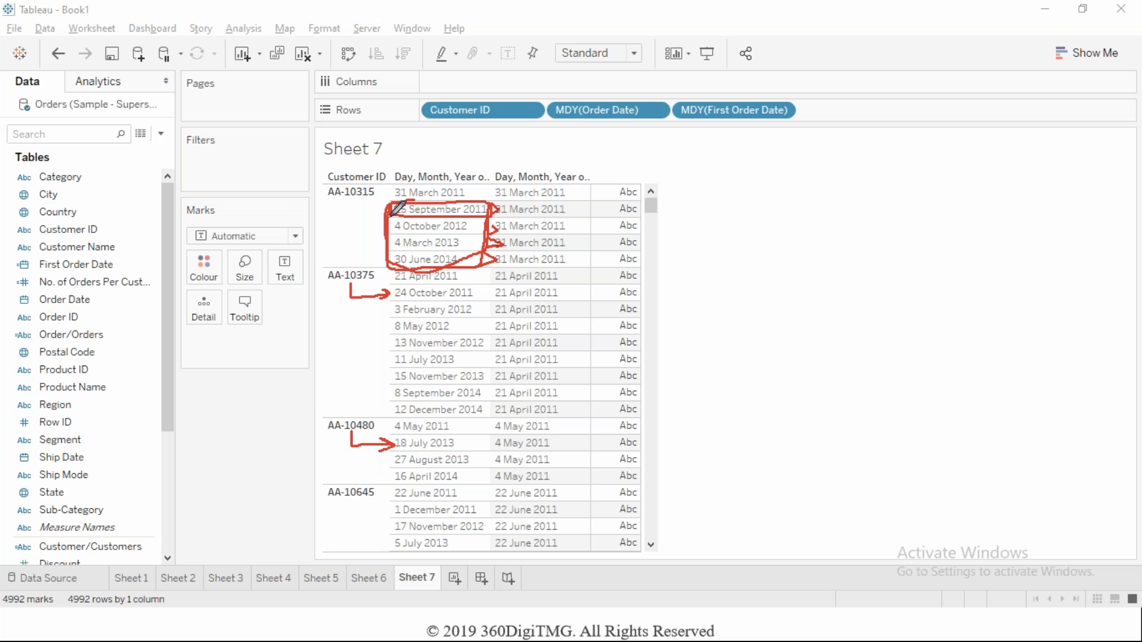
pyautogui.moveTo(391, 218); pyautogui.dragTo(480, 218)
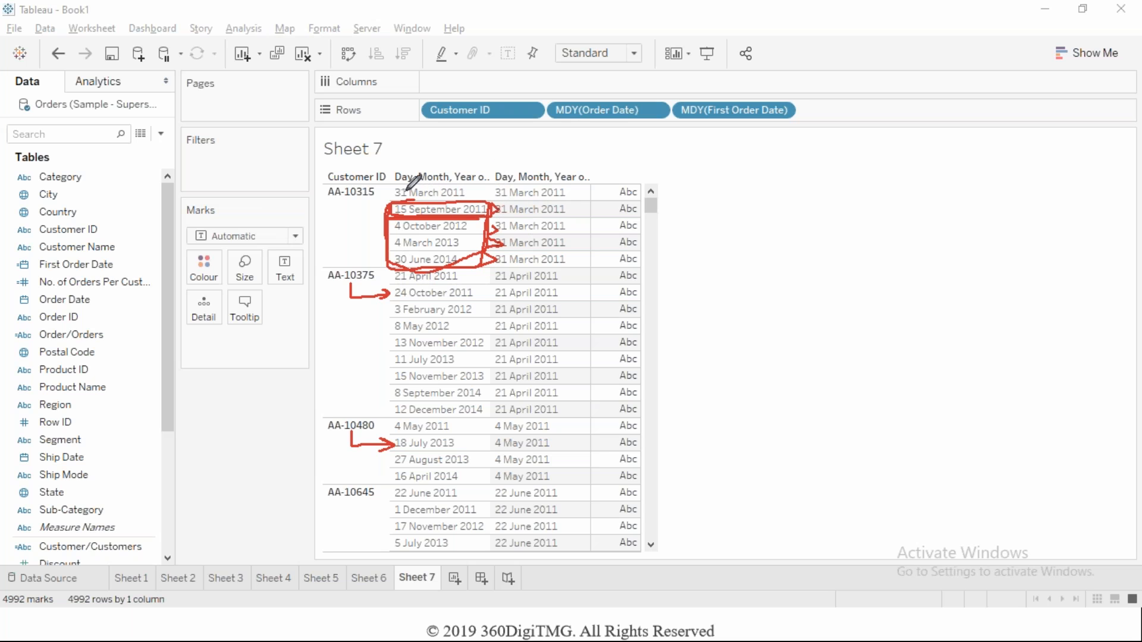
pyautogui.moveTo(396, 190); pyautogui.dragTo(586, 191)
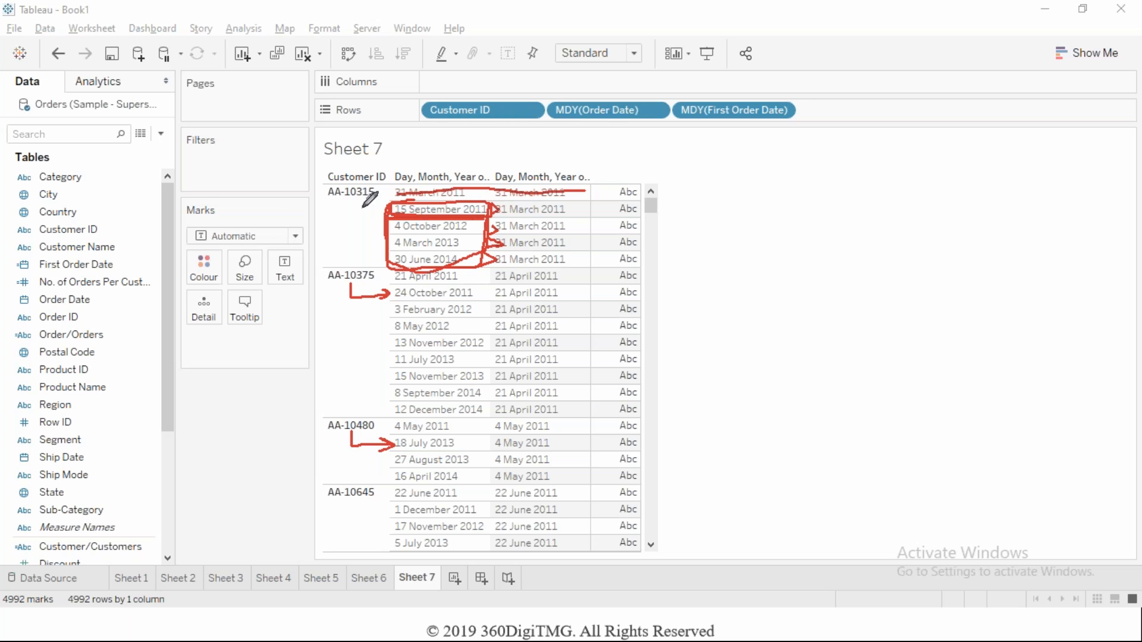
pyautogui.moveTo(350, 196); pyautogui.dragTo(382, 209)
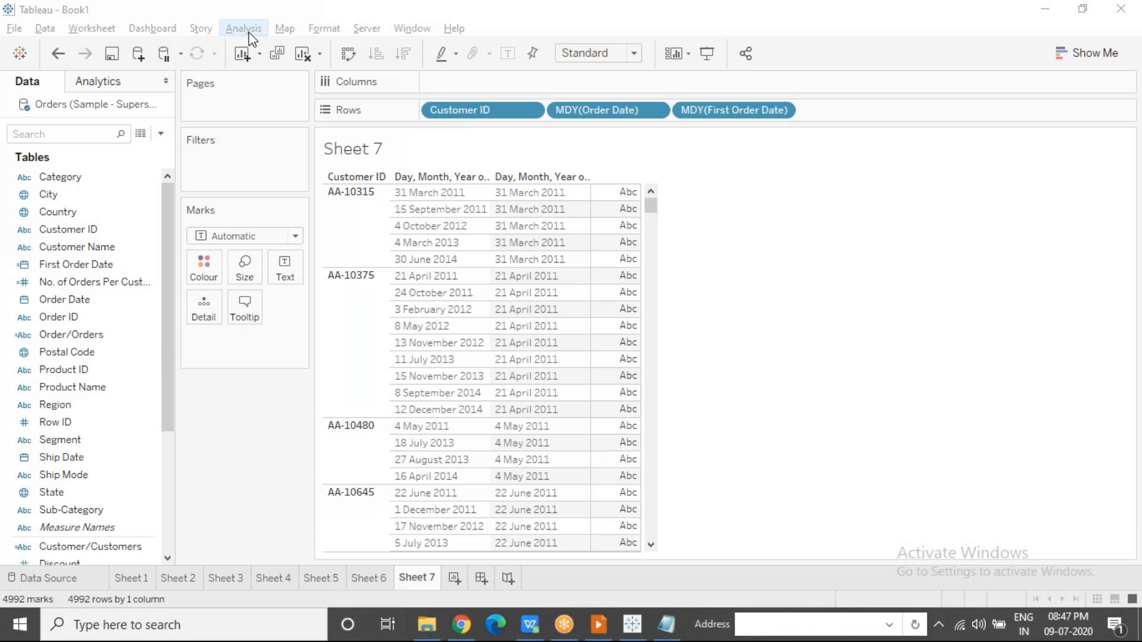
# Create a new calculated field named "Second Order Date".
pyautogui.click(248, 31)
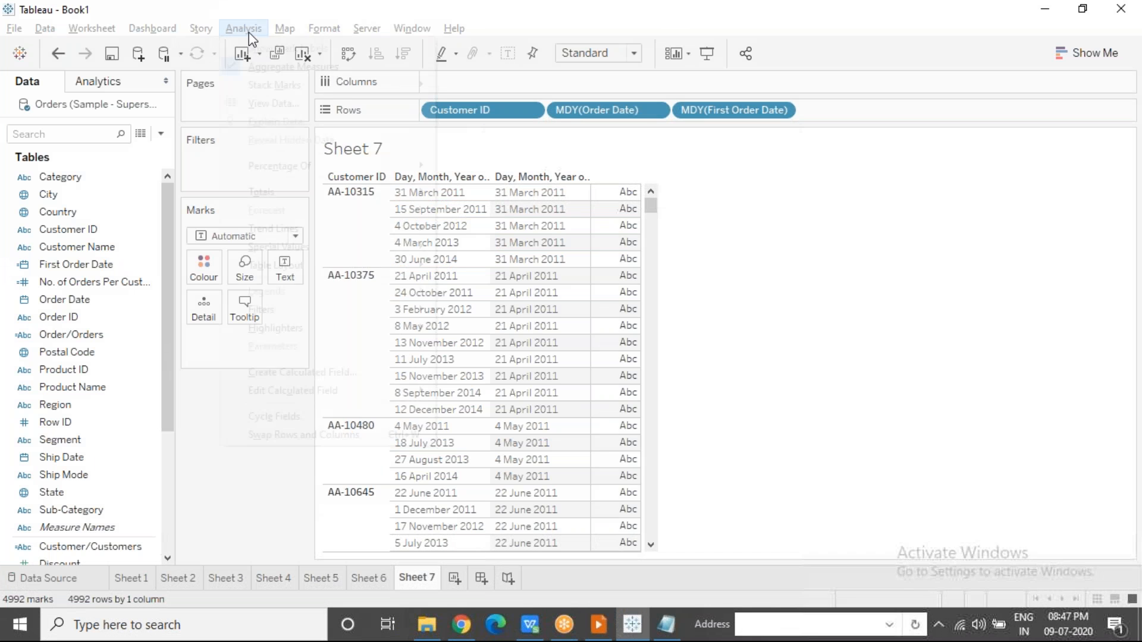
pyautogui.click(299, 374)
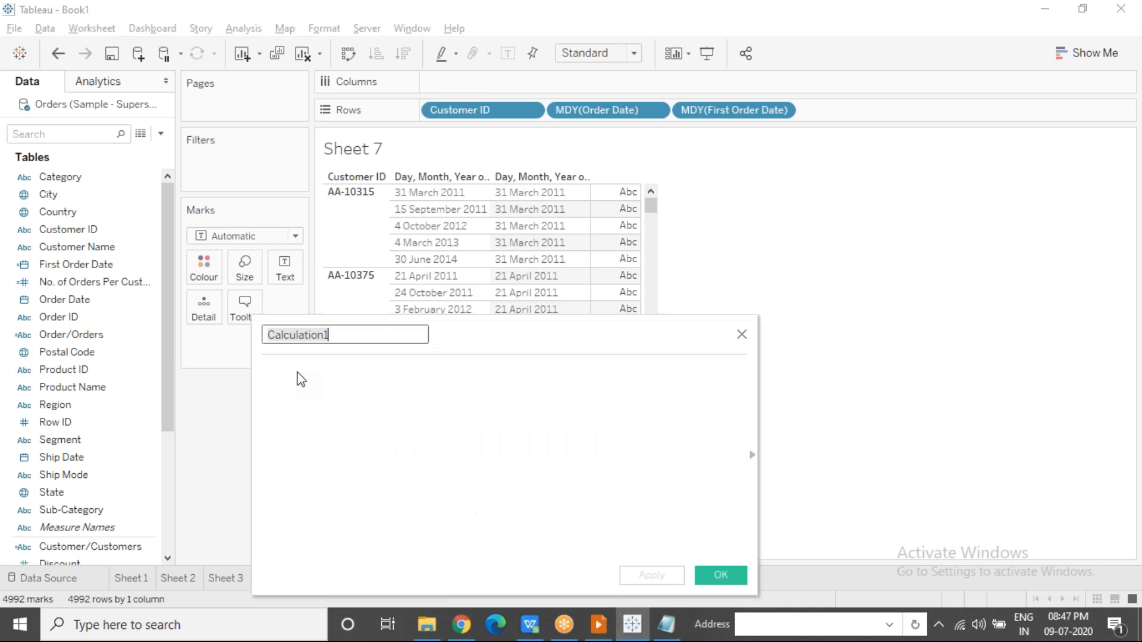
pyautogui.write('Second Order')
pyautogui.press('BackSpace')
pyautogui.press('BackSpace')
pyautogui.press('BackSpace')
pyautogui.press('BackSpace')
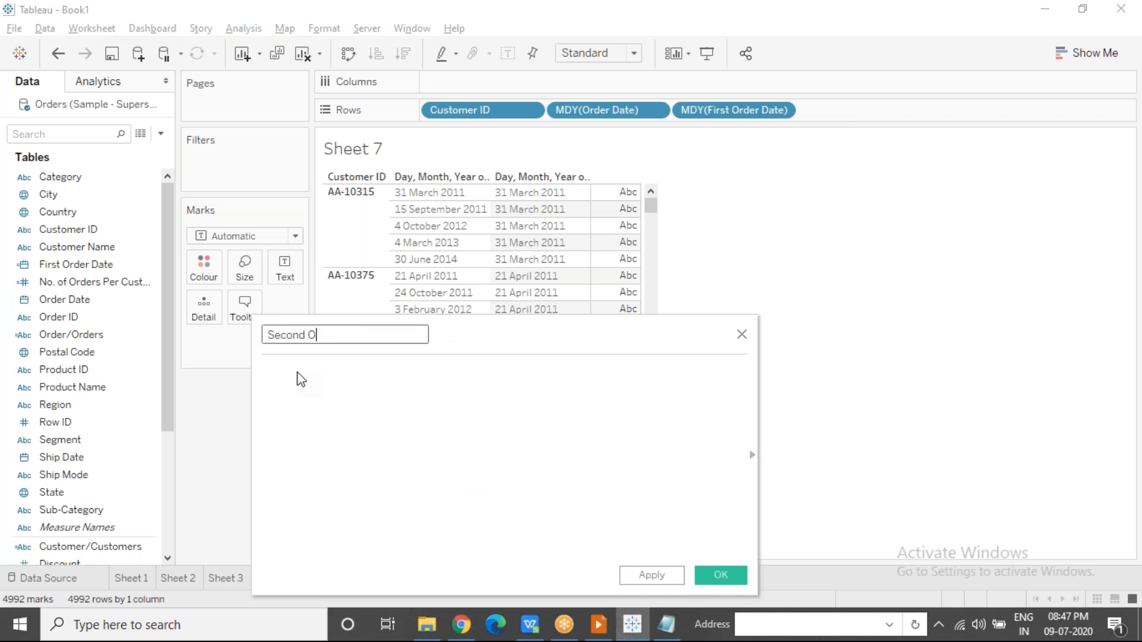
pyautogui.write('rder Date')
pyautogui.press('Tab')
# Enter the Second Order Date formula IF [Order Date] > [First Order Date] THEN [Order Date] END.
pyautogui.write('IF or')
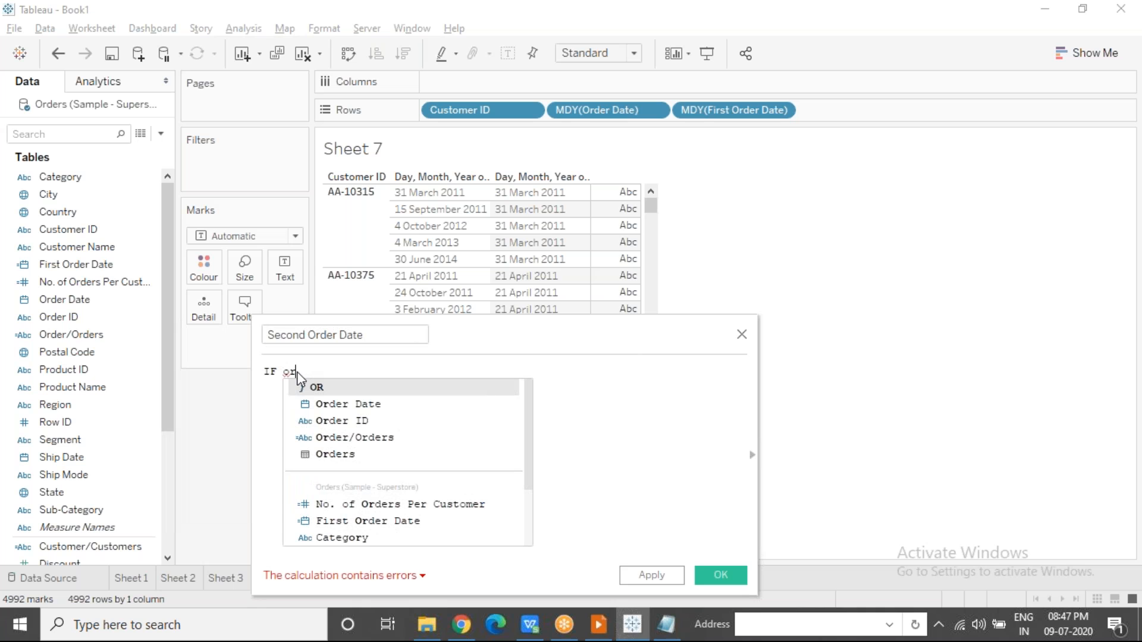
pyautogui.press('Down')
pyautogui.press('Return')
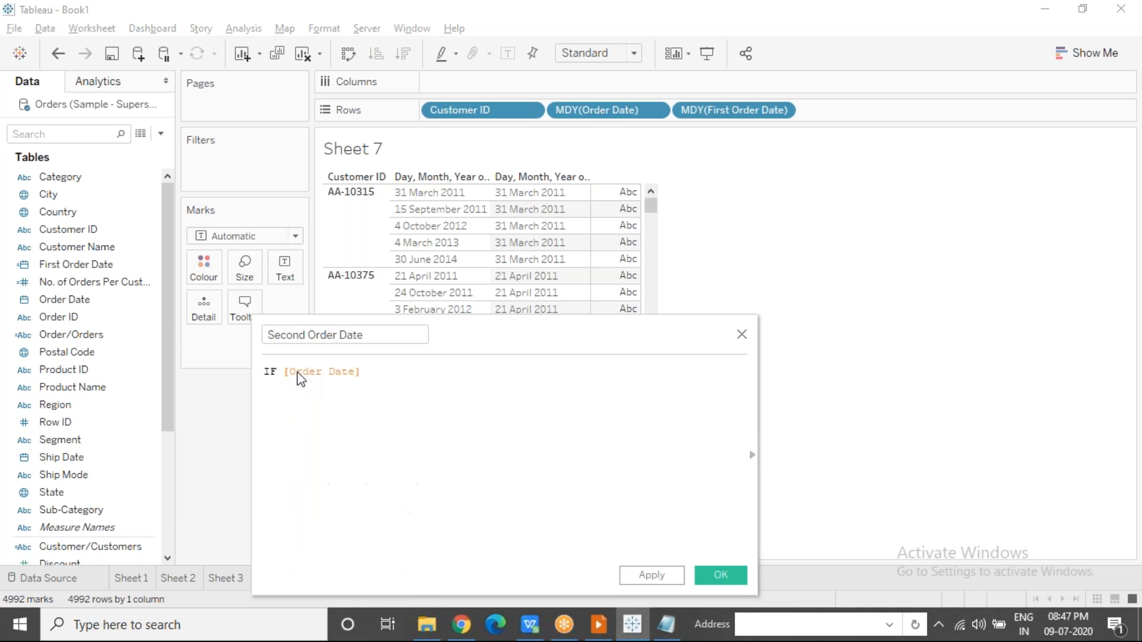
pyautogui.write('> fir')
pyautogui.press('Down')
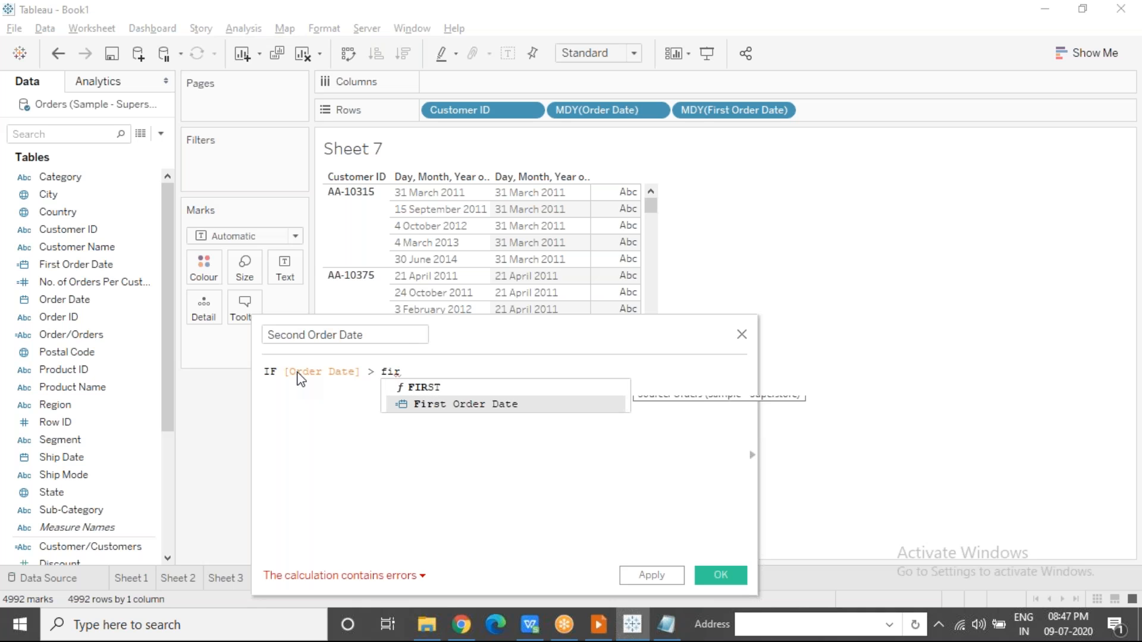
pyautogui.press('Return')
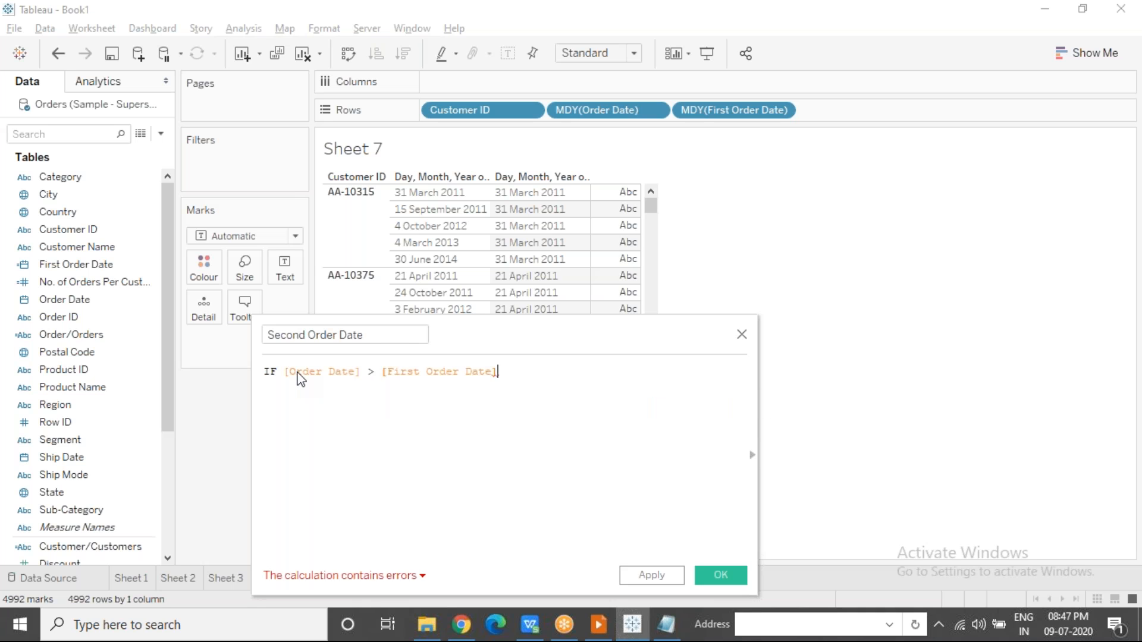
pyautogui.write('the')
pyautogui.press('Return')
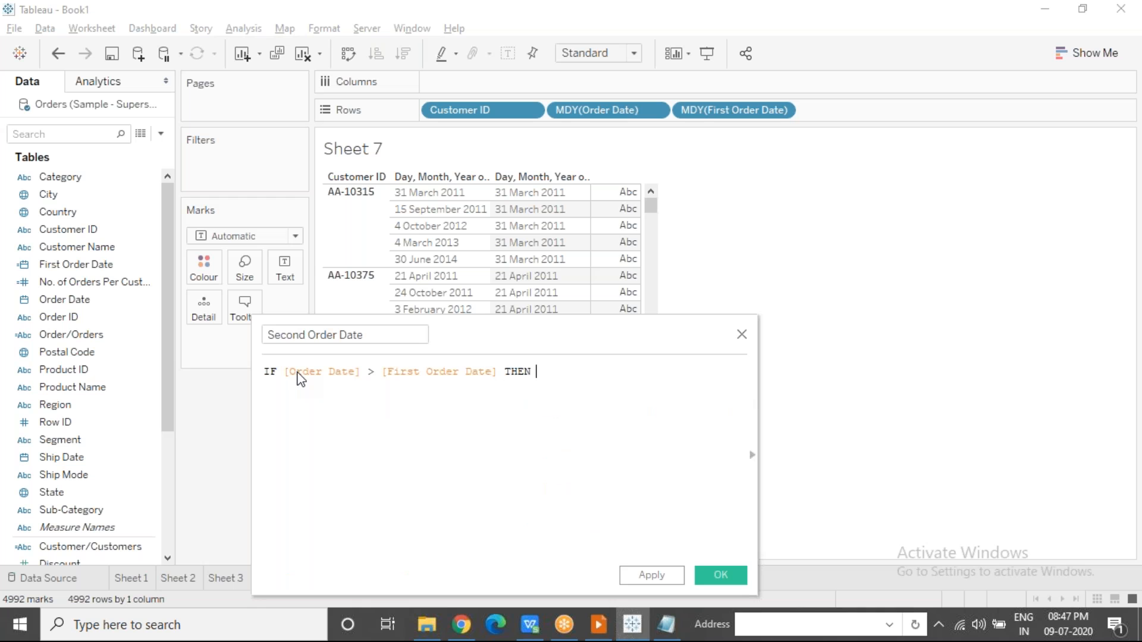
pyautogui.write('orde')
pyautogui.press('Return')
pyautogui.write('end')
pyautogui.press('Return')
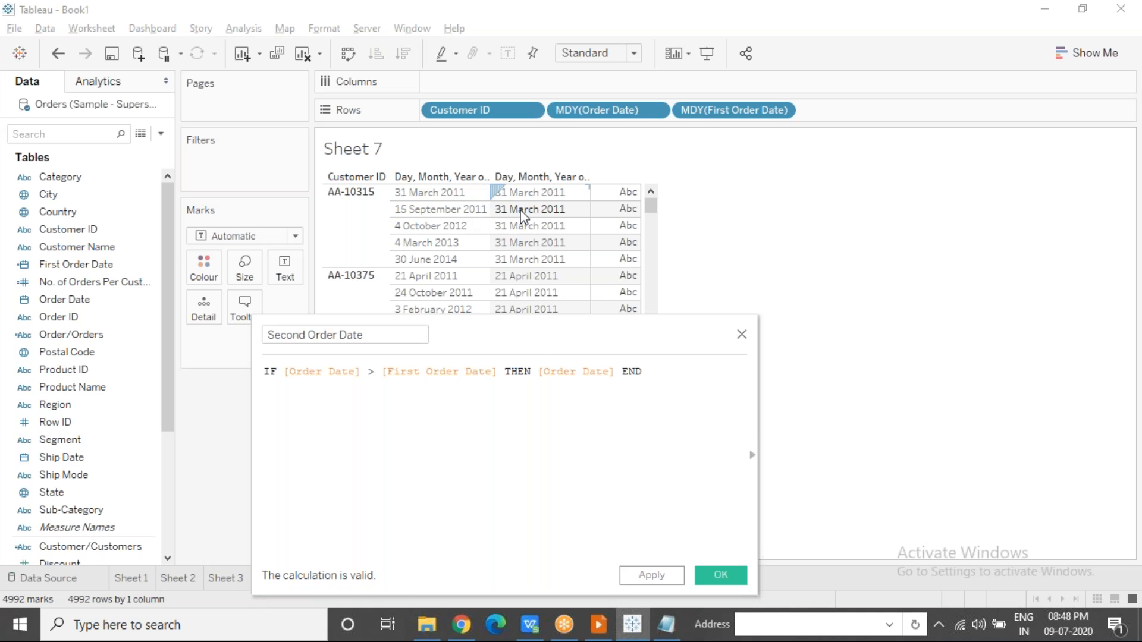
# Enclose the whole IF expression of Second Order Date in parentheses and apply the MIN function to it.
pyautogui.moveTo(536, 372); pyautogui.dragTo(628, 372)
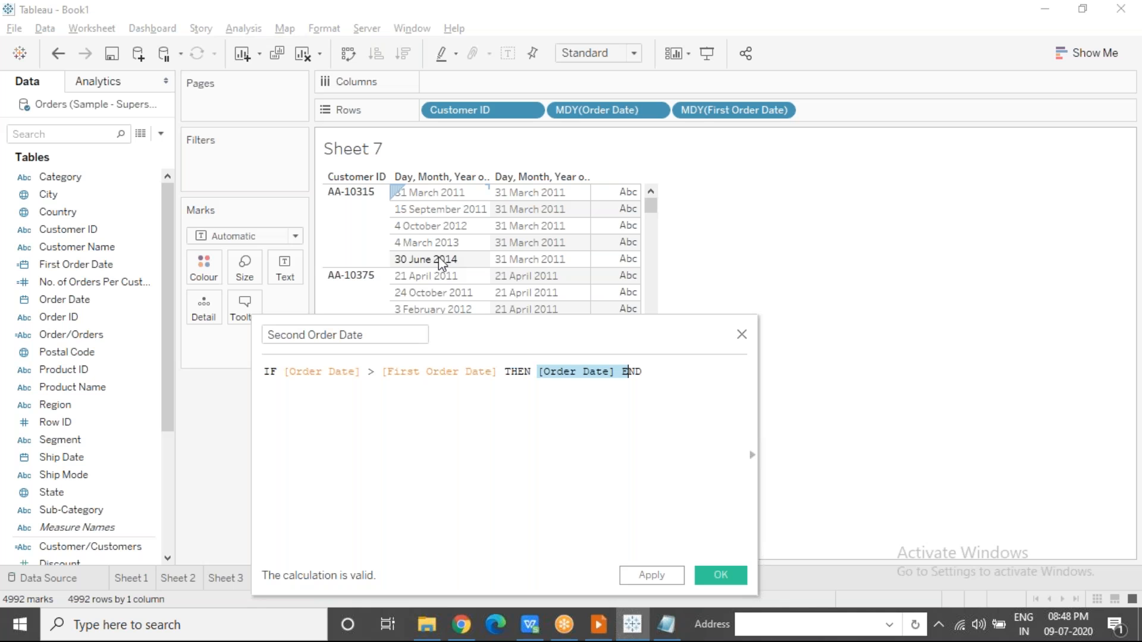
pyautogui.click(642, 372)
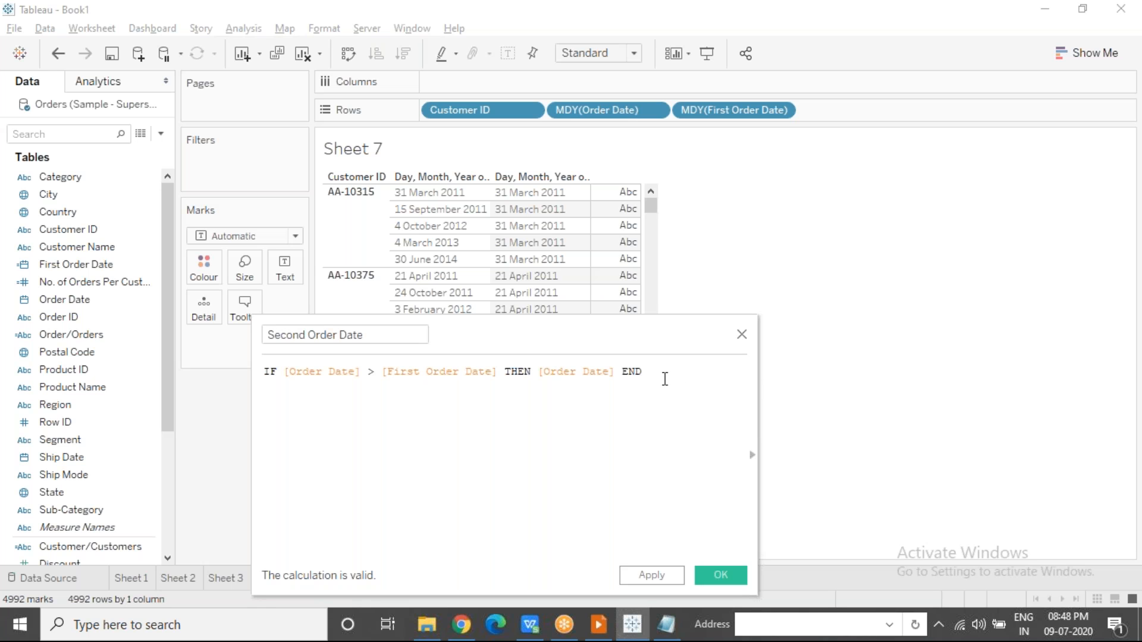
pyautogui.write(')')
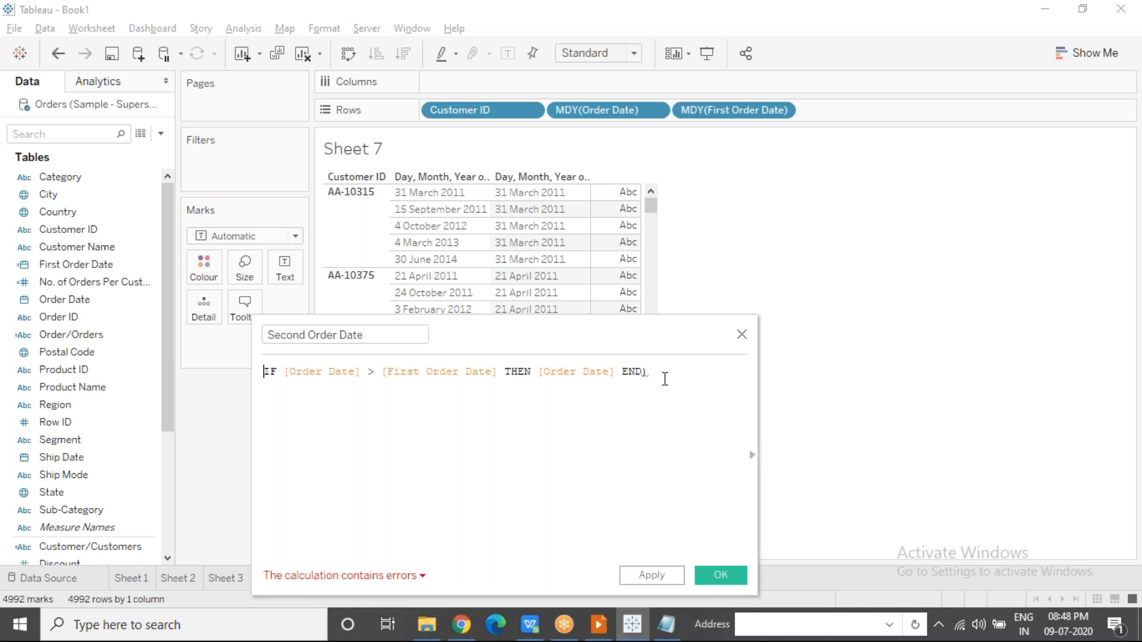
pyautogui.write('(')
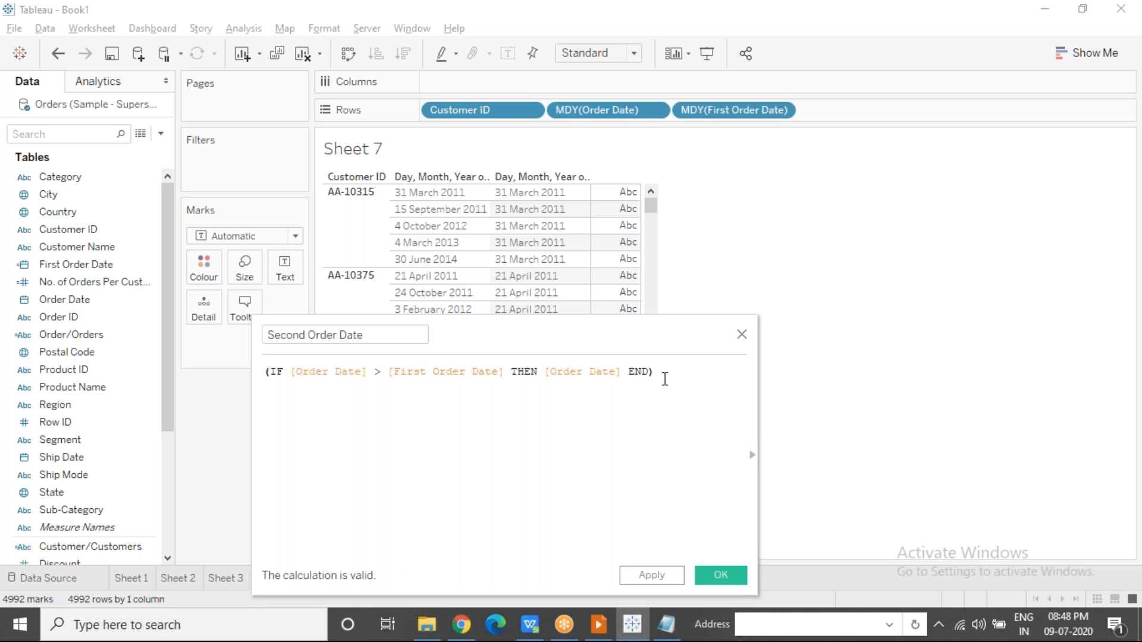
pyautogui.press('Home')
pyautogui.write('MIN')
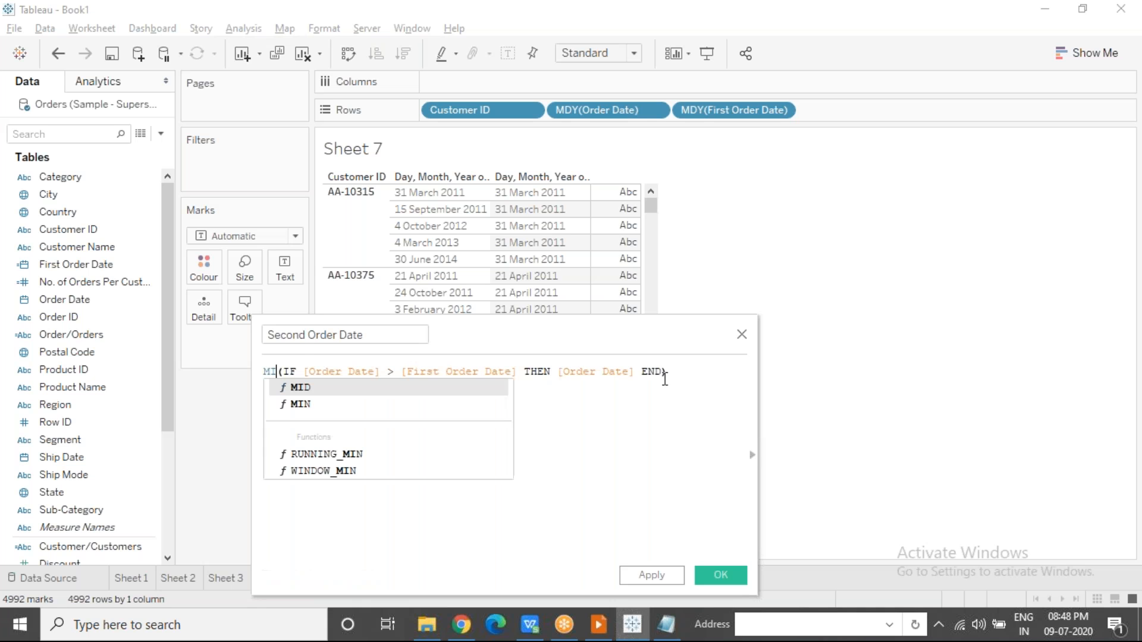
# Wrap the MIN expression of Second Order Date in a level-of-detail calculation: { FIXED [Customer ID] : MIN(...) }.
pyautogui.press('Right')
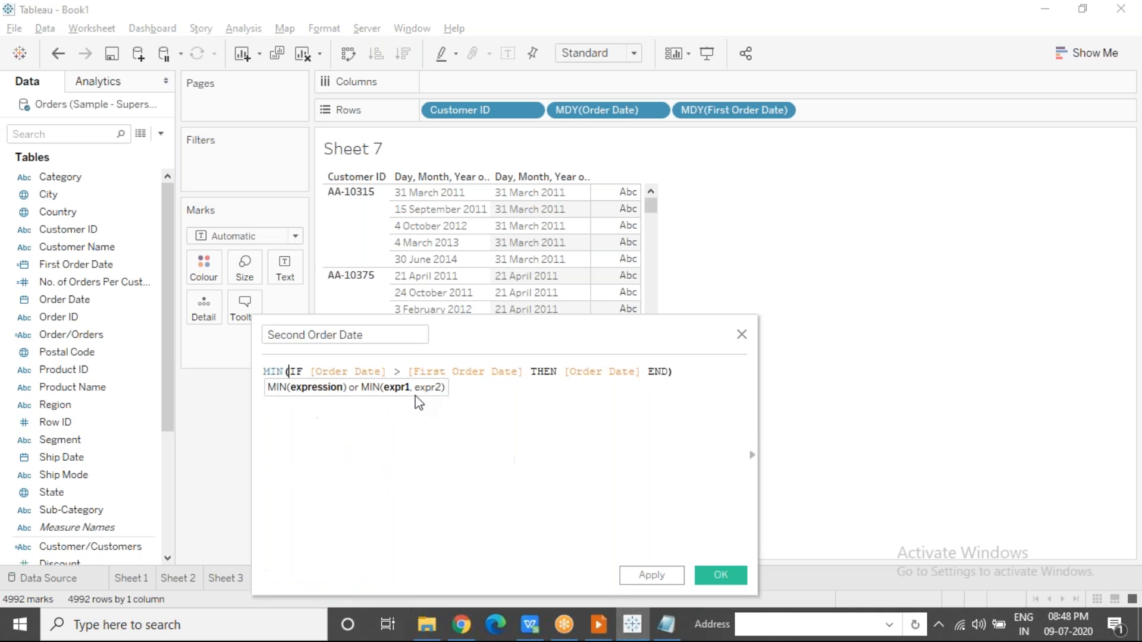
pyautogui.click(415, 470)
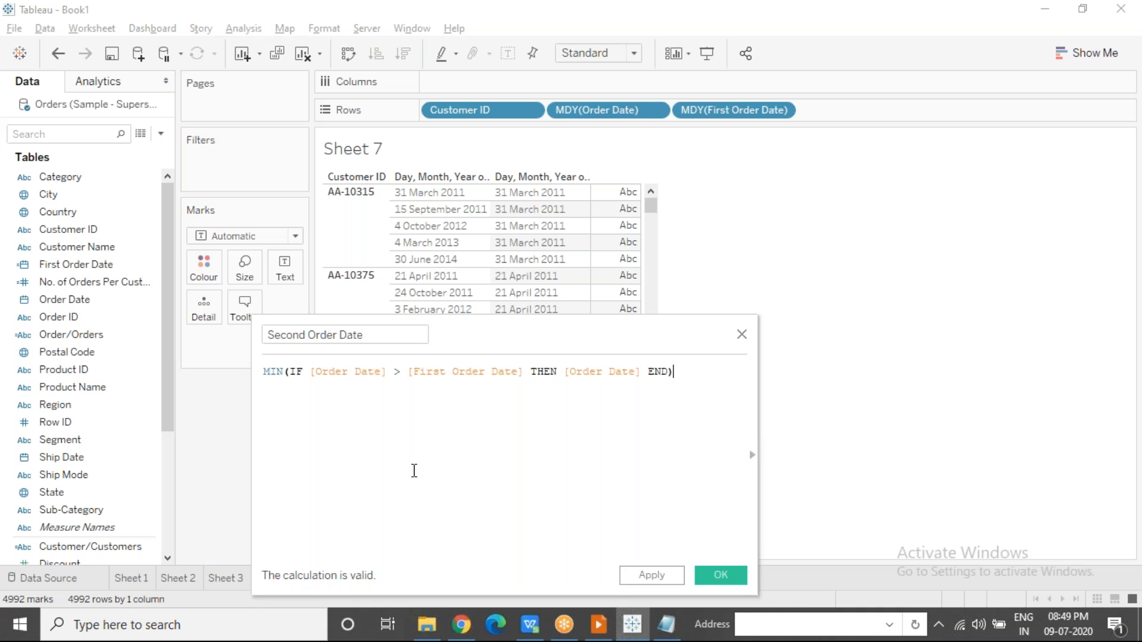
pyautogui.write('}')
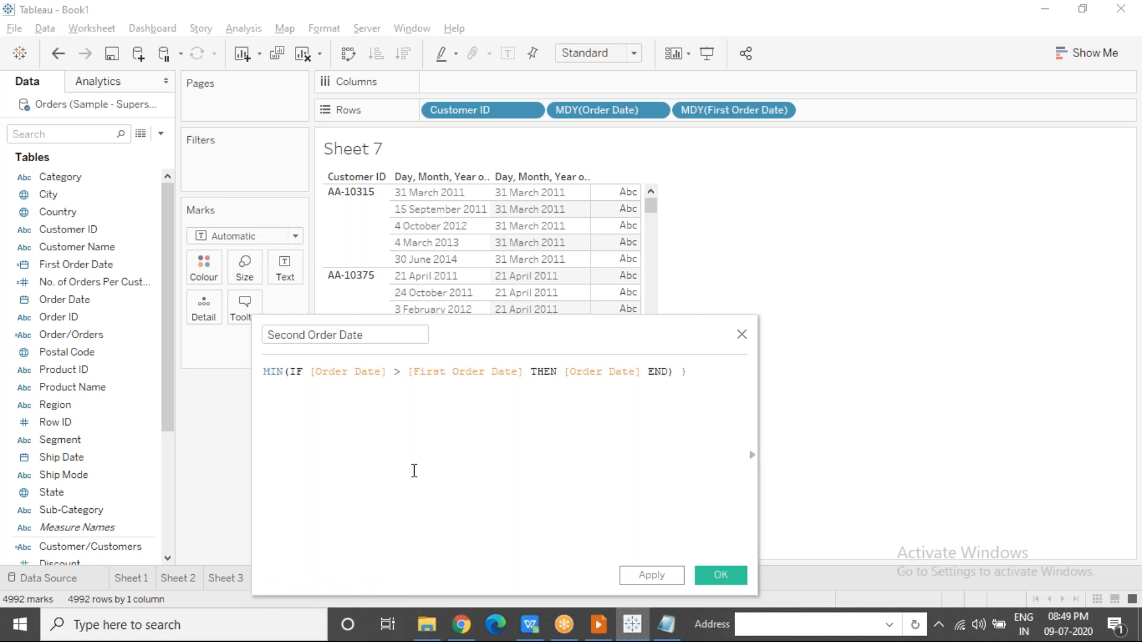
pyautogui.press('Home')
pyautogui.press('Left')
pyautogui.write('{ FIXED ')
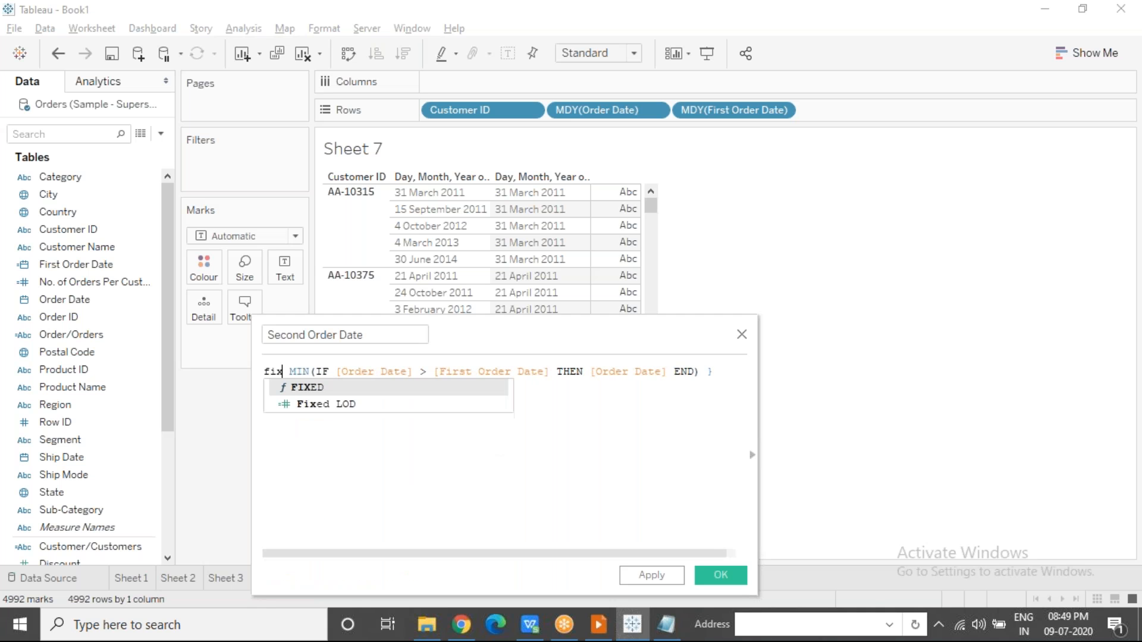
pyautogui.write('cus')
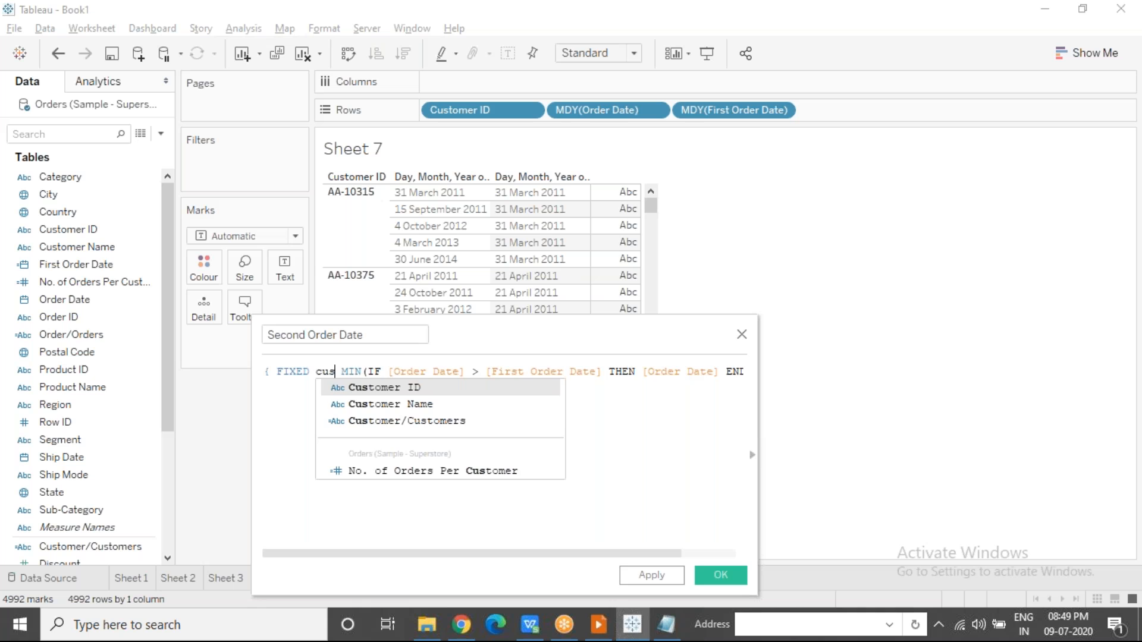
pyautogui.press('Return')
pyautogui.write(':')
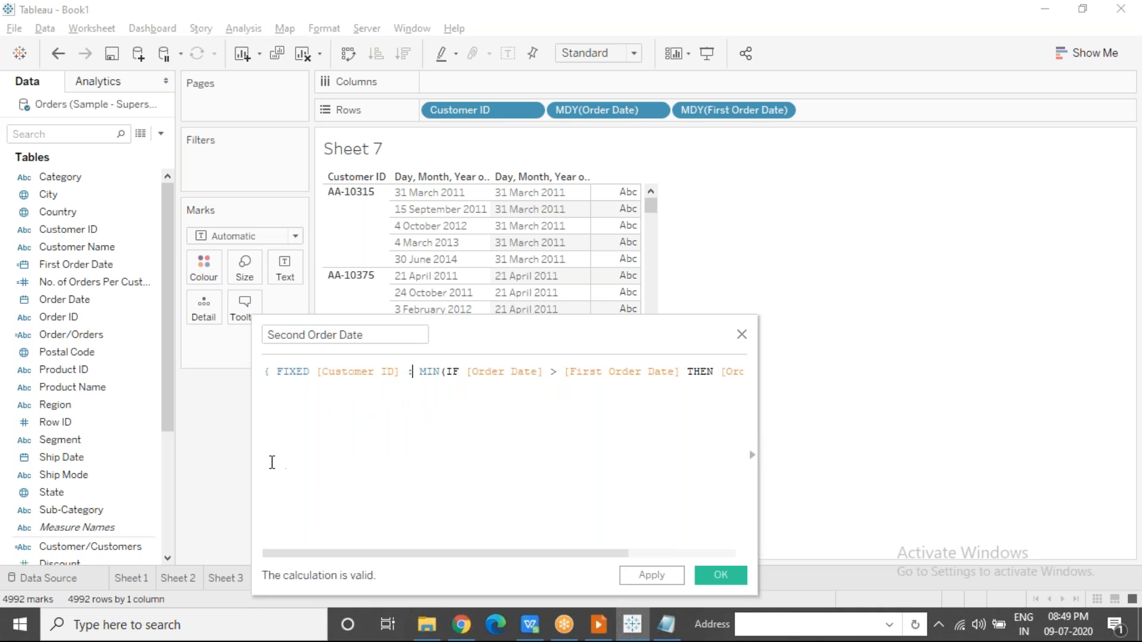
# Widen the calculation editor to review the whole Second Order Date formula and save the field.
pyautogui.moveTo(253, 461); pyautogui.dragTo(45, 458)
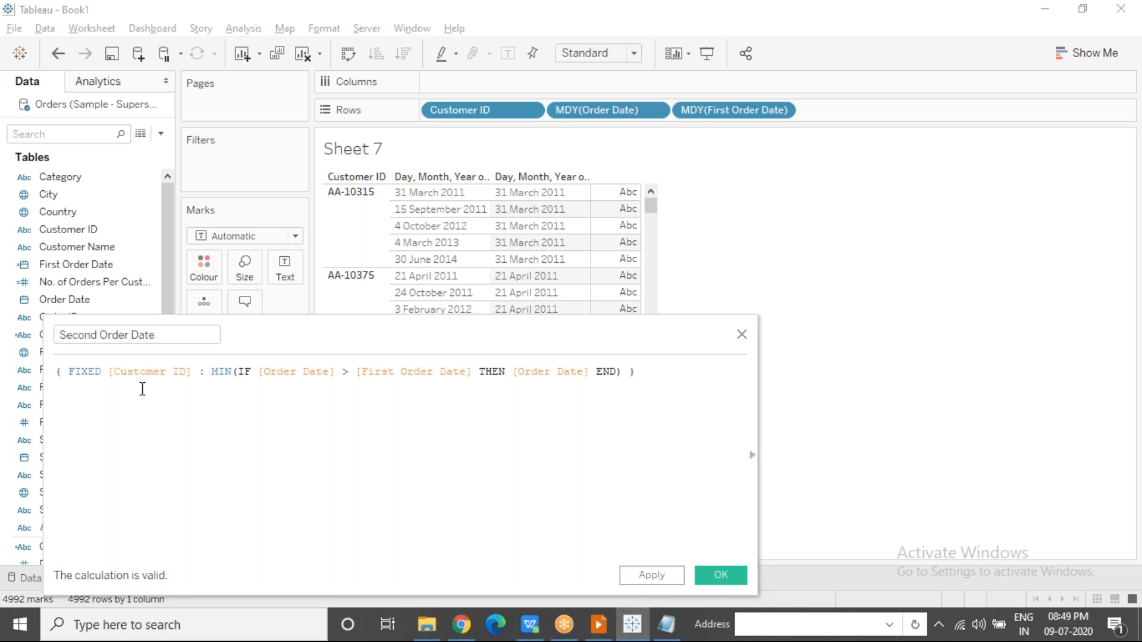
pyautogui.hotkey('ctrl', 'a')
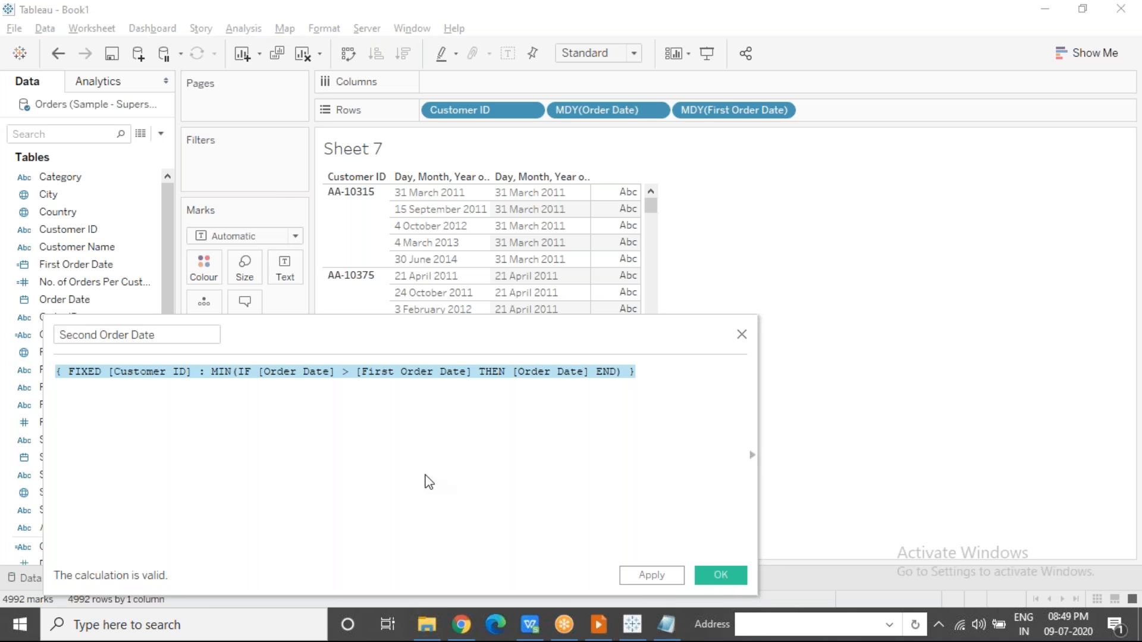
pyautogui.click(481, 371)
pyautogui.moveTo(460, 369); pyautogui.dragTo(352, 372)
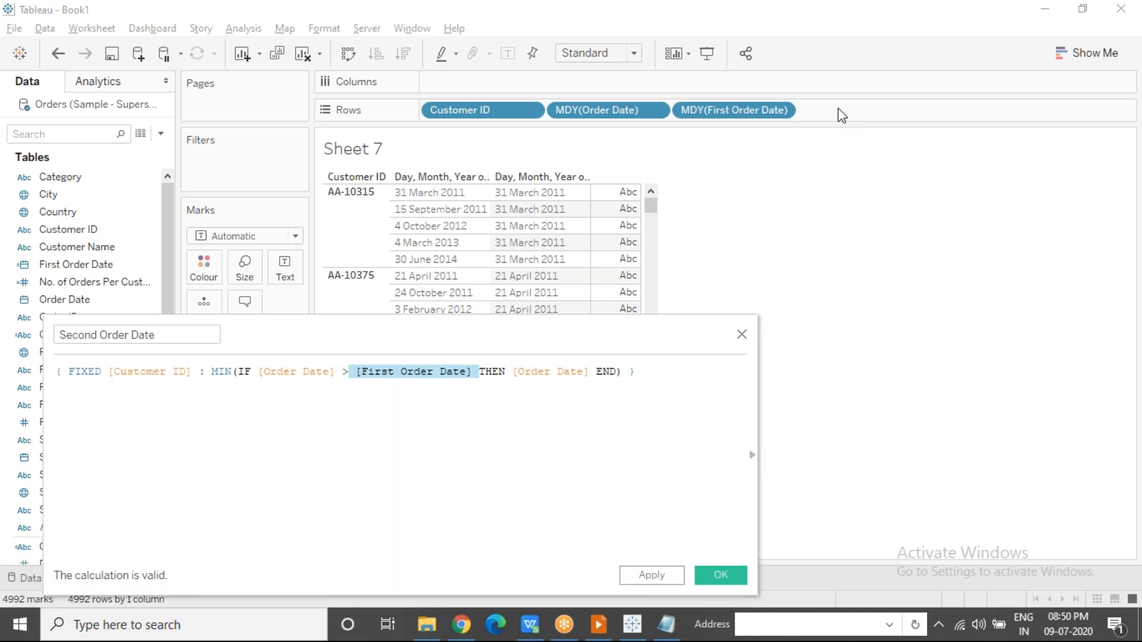
pyautogui.click(678, 472)
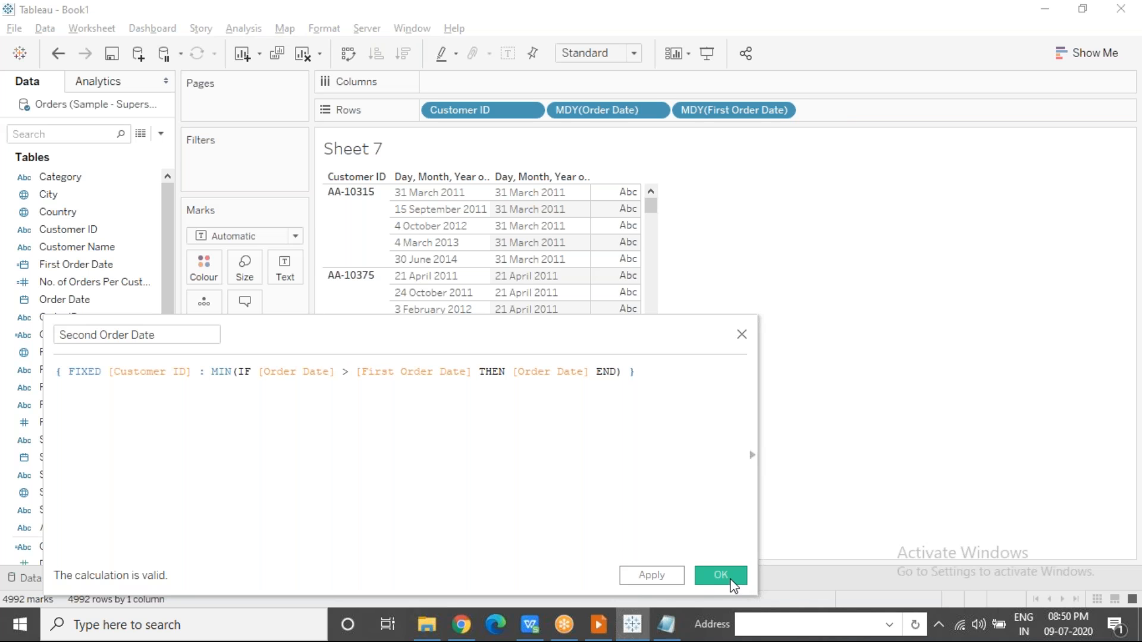
pyautogui.click(722, 576)
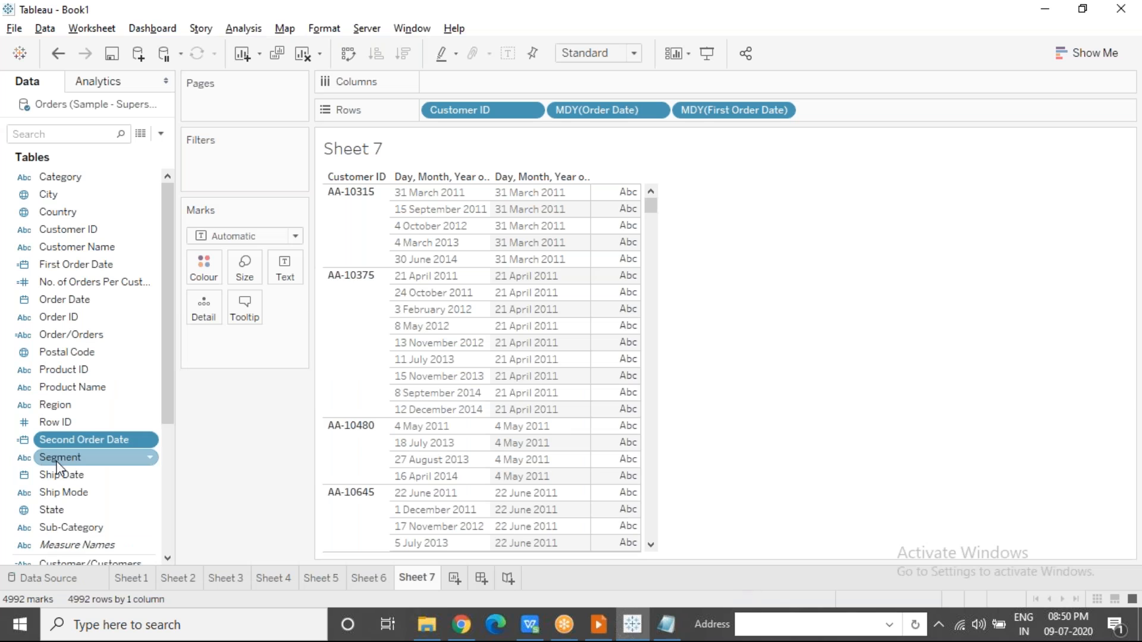
# Add Second Order Date to Rows after First Order Date and set its custom date detail to Month / Day / Year.
pyautogui.moveTo(56, 441); pyautogui.dragTo(800, 111)
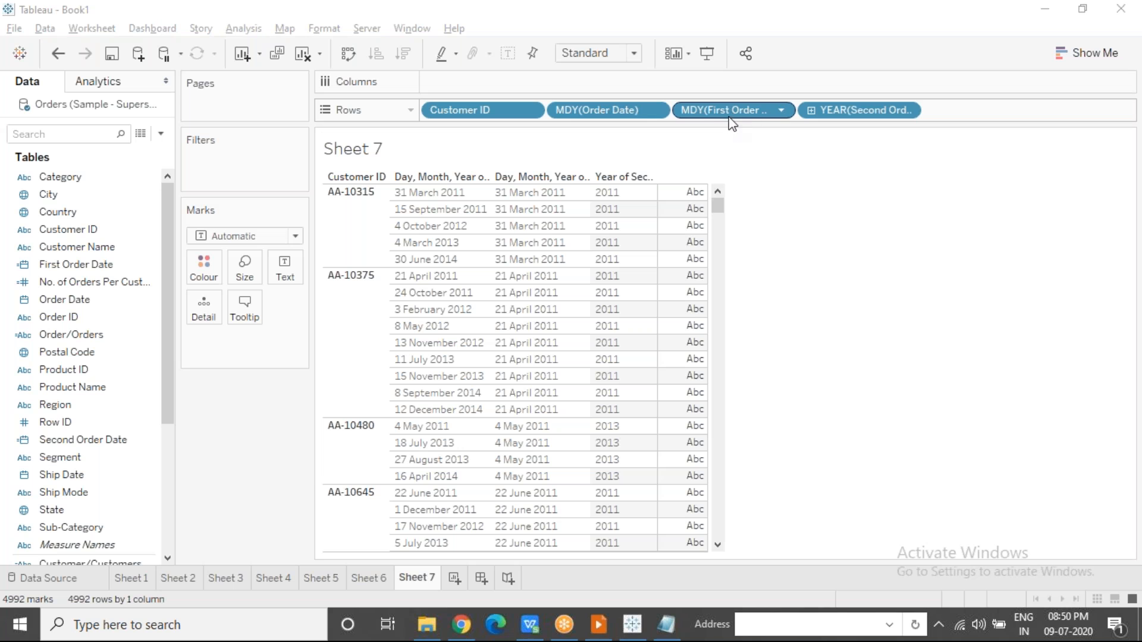
pyautogui.click(908, 112)
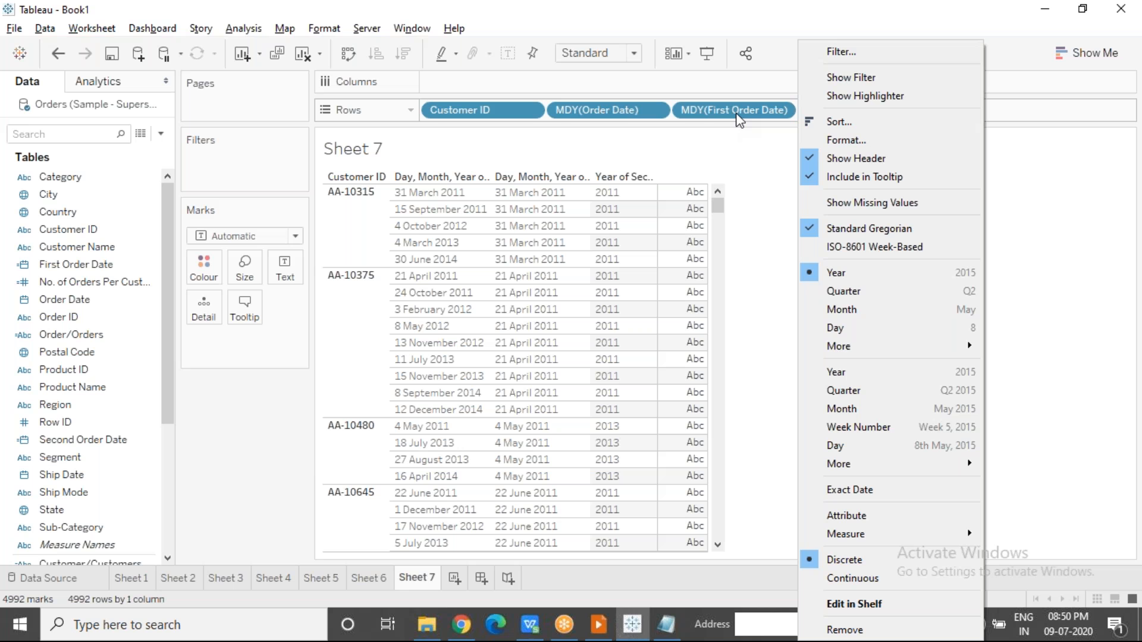
pyautogui.moveTo(874, 348)
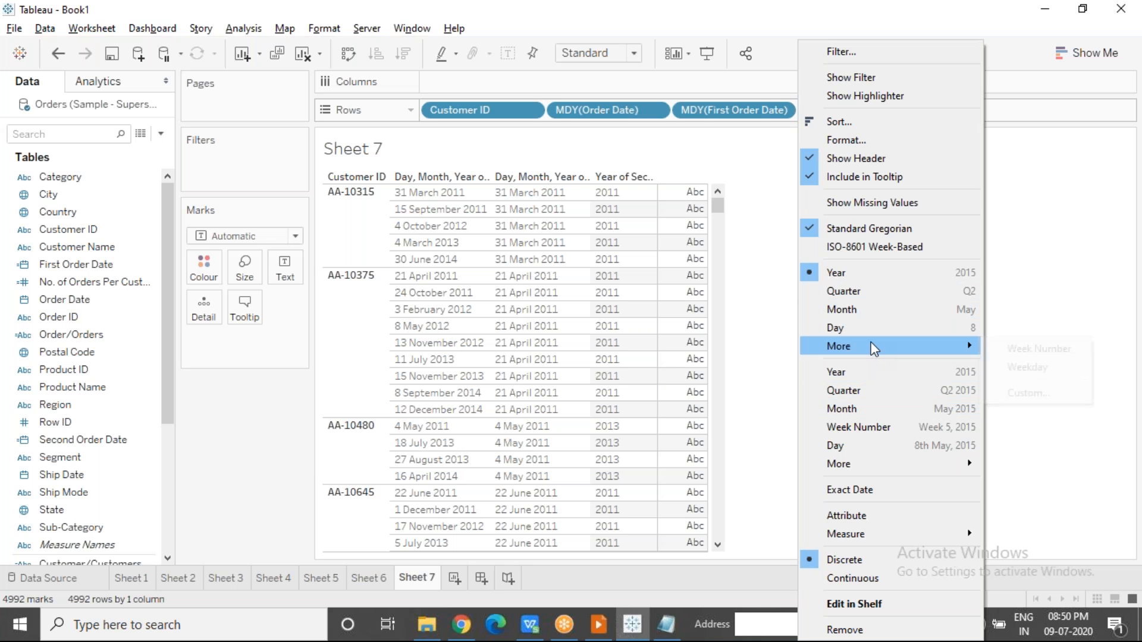
pyautogui.click(1028, 390)
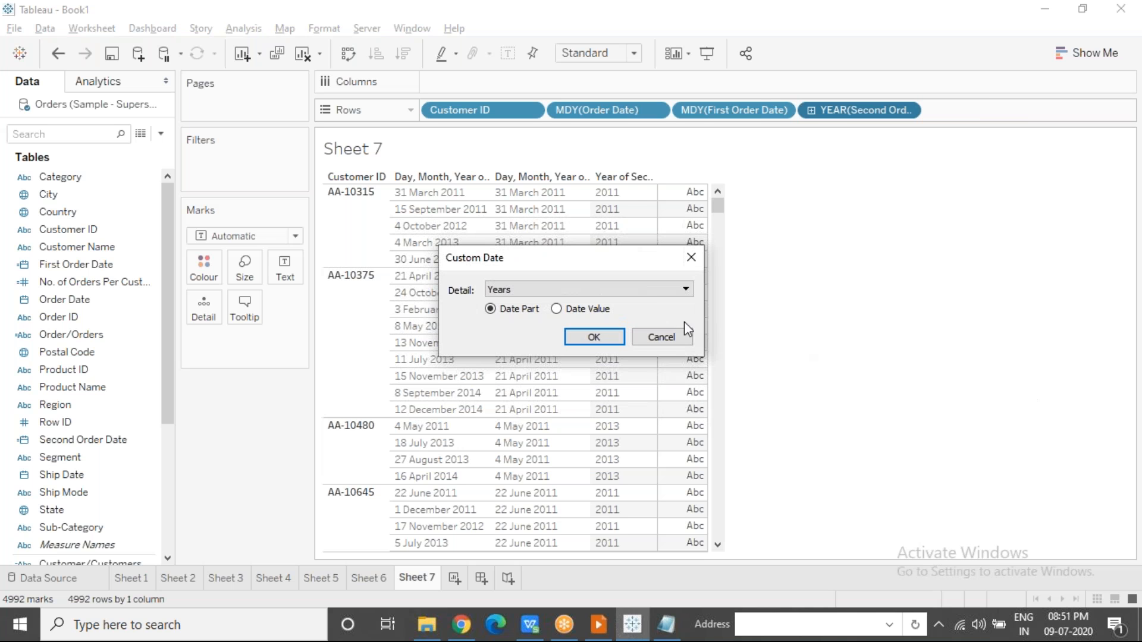
pyautogui.click(645, 289)
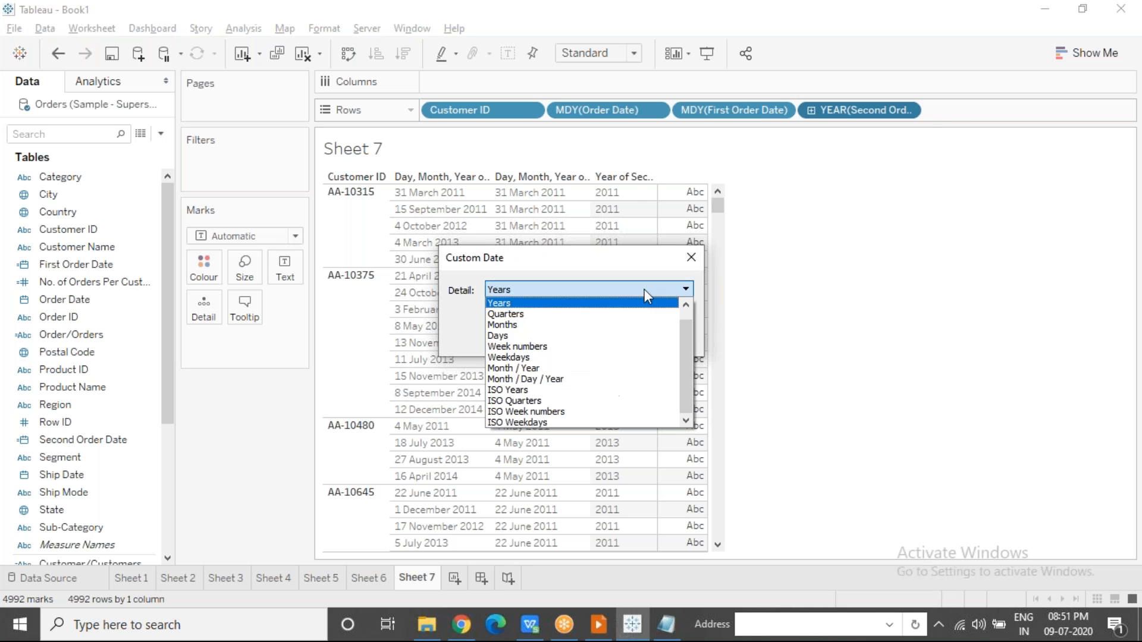
pyautogui.click(526, 381)
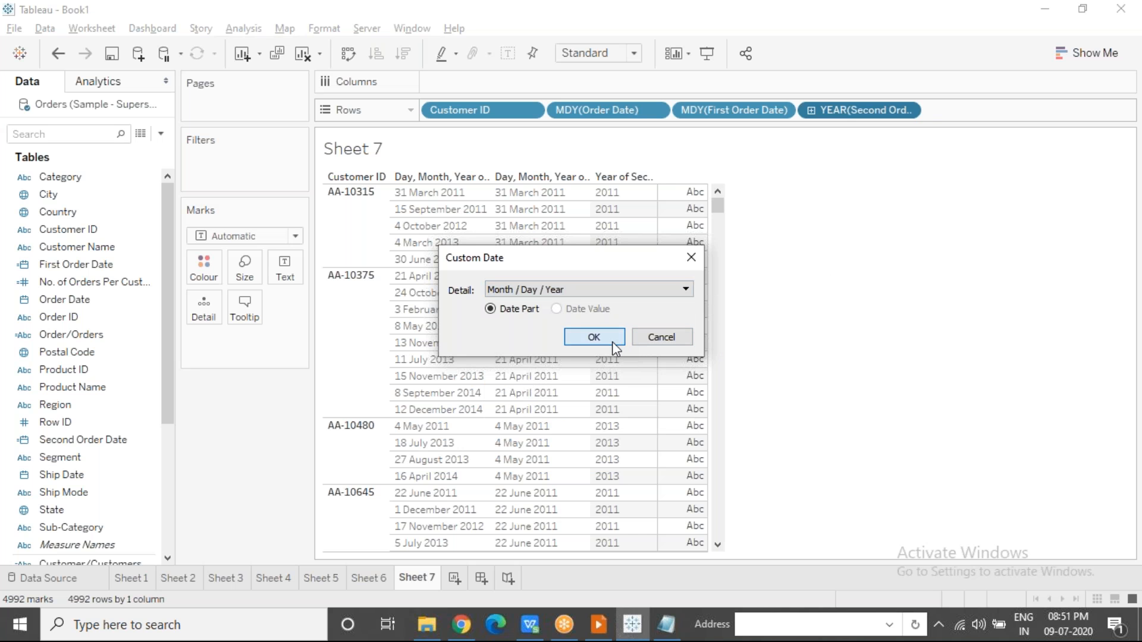
pyautogui.click(595, 338)
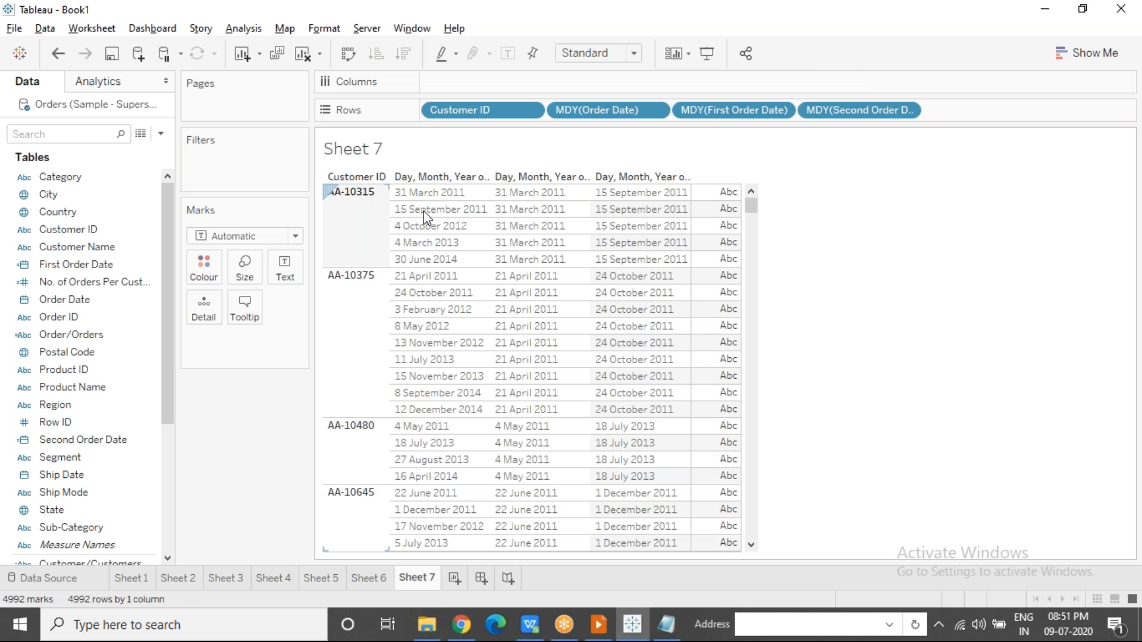
# Compare the order dates of the first two customers with their computed second order dates.
pyautogui.click(441, 208)
pyautogui.click(345, 306)
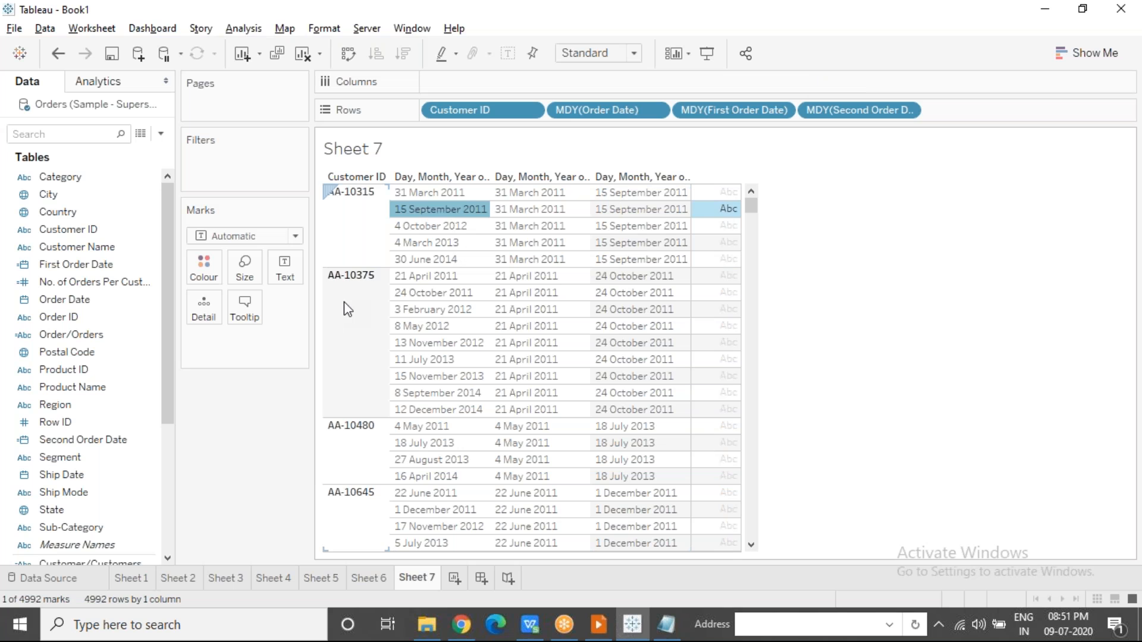
pyautogui.click(411, 293)
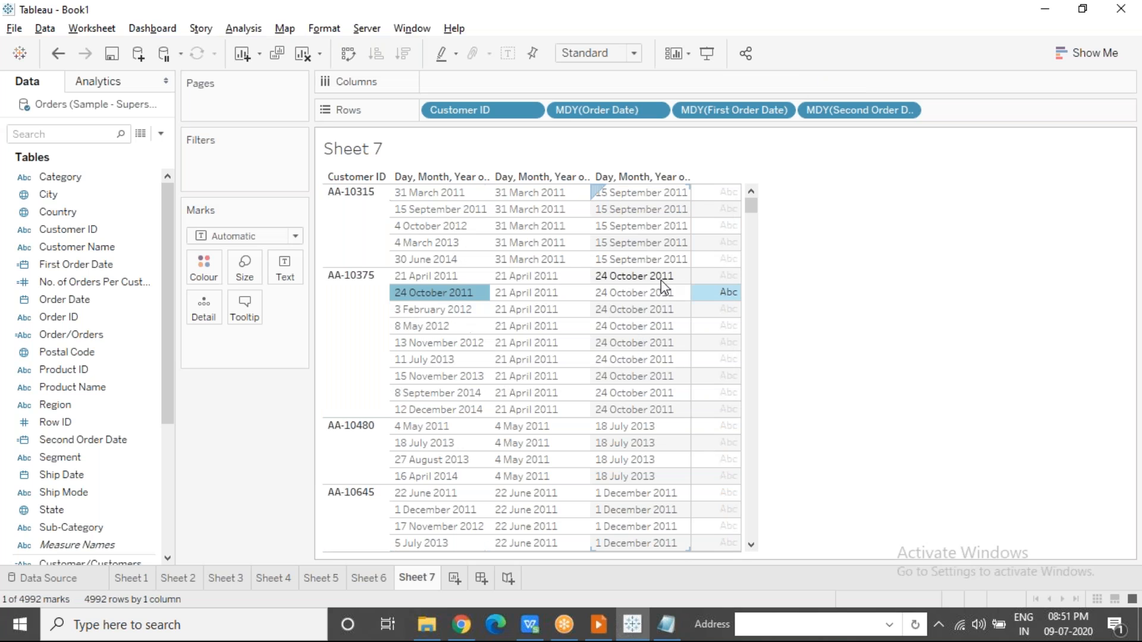
pyautogui.click(817, 339)
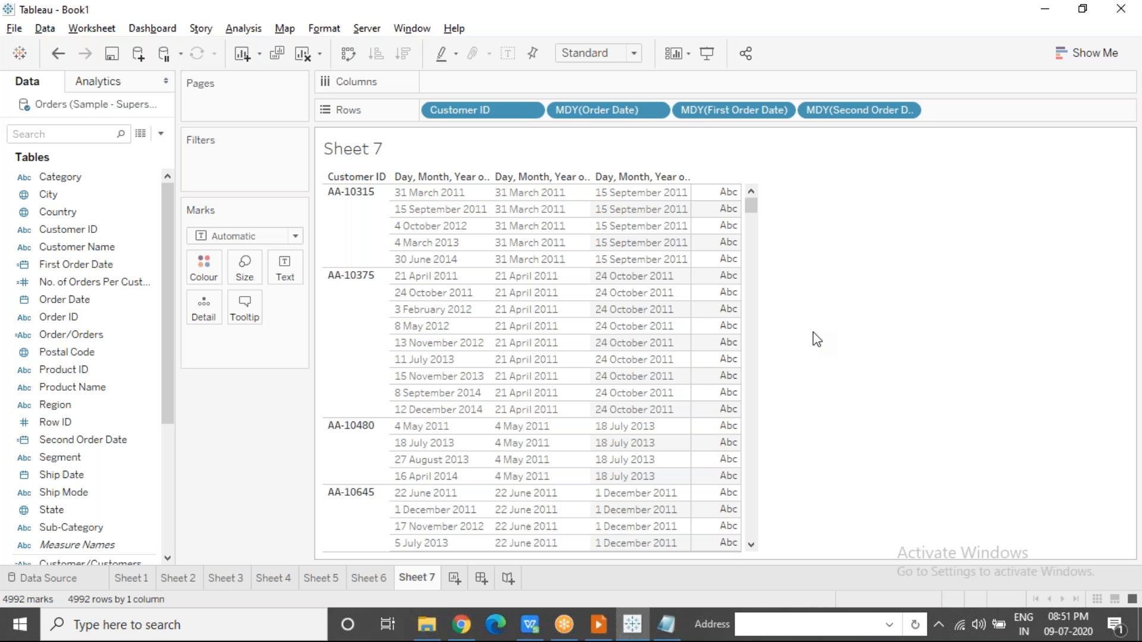
pyautogui.click(797, 24)
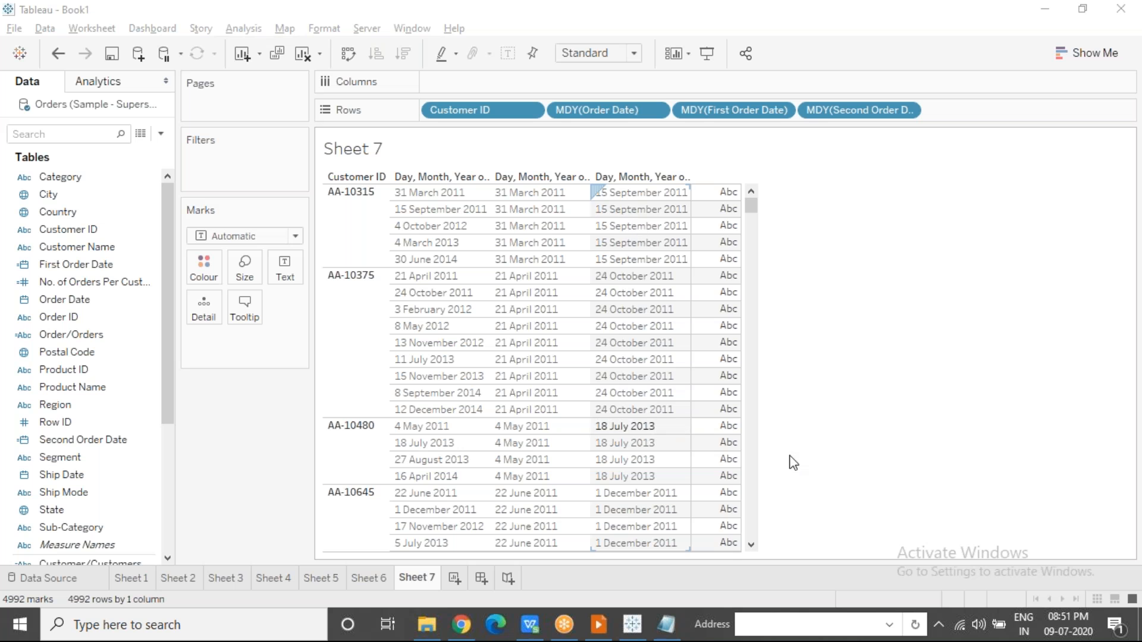
# Look further down the customer list for anyone without a second order date and examine that customer's row.
pyautogui.scroll(-15, 754, 487)
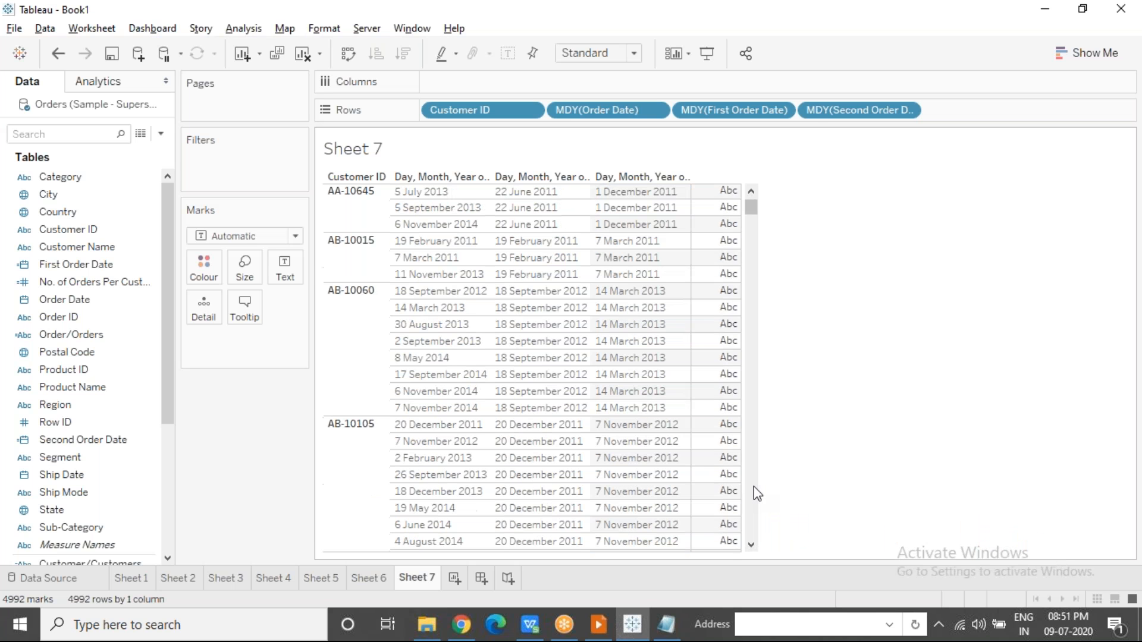
pyautogui.scroll(-15, 755, 486)
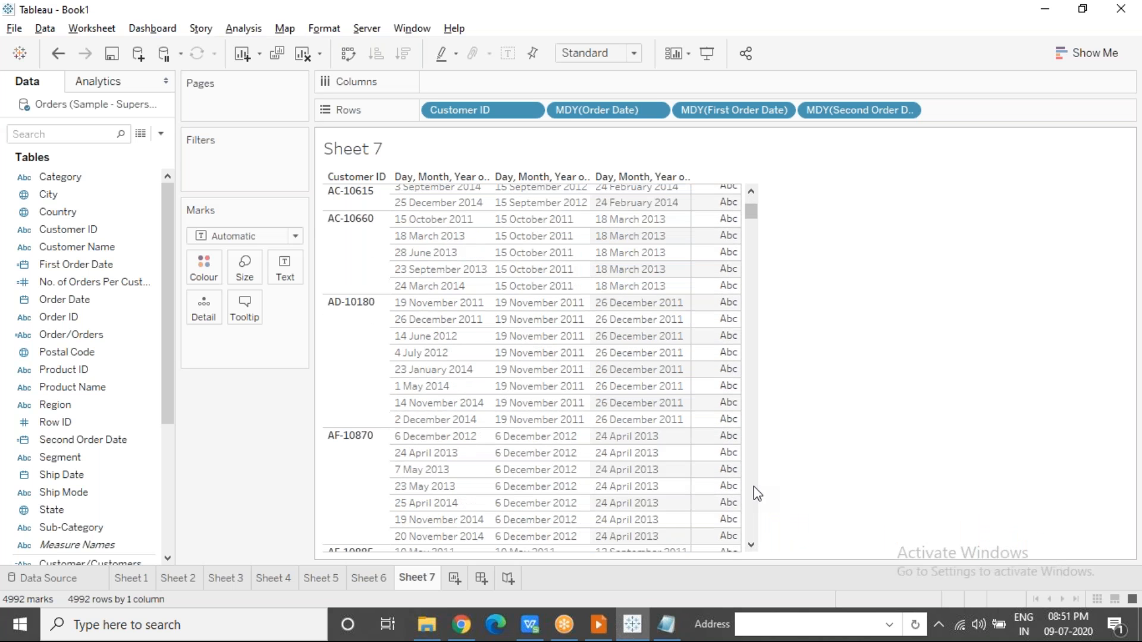
pyautogui.scroll(-15, 754, 494)
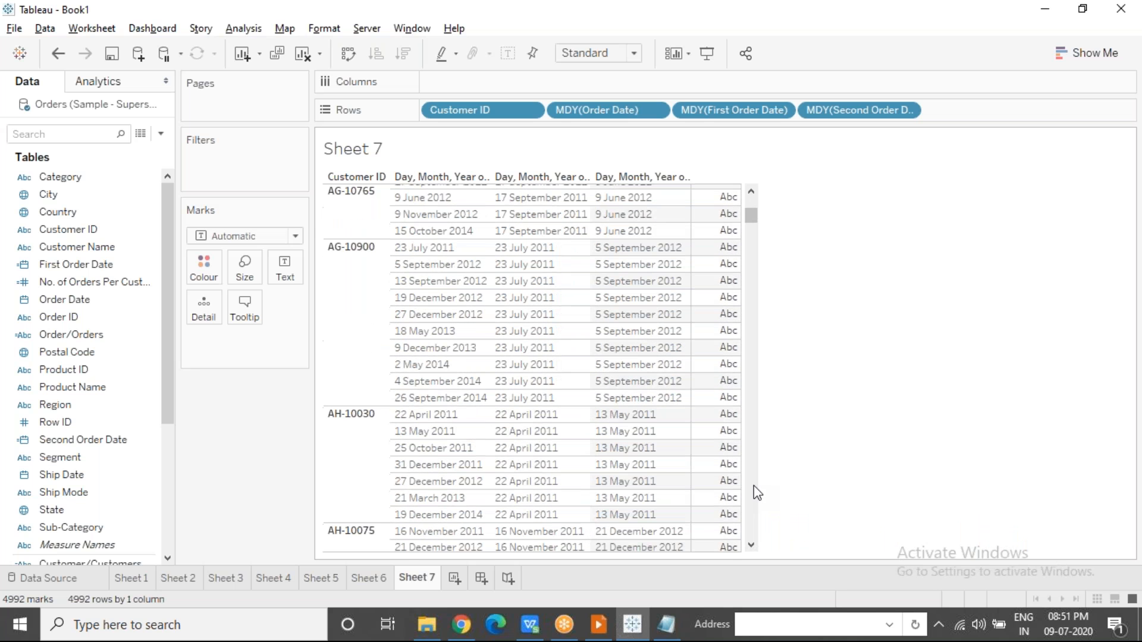
pyautogui.scroll(-7, 755, 493)
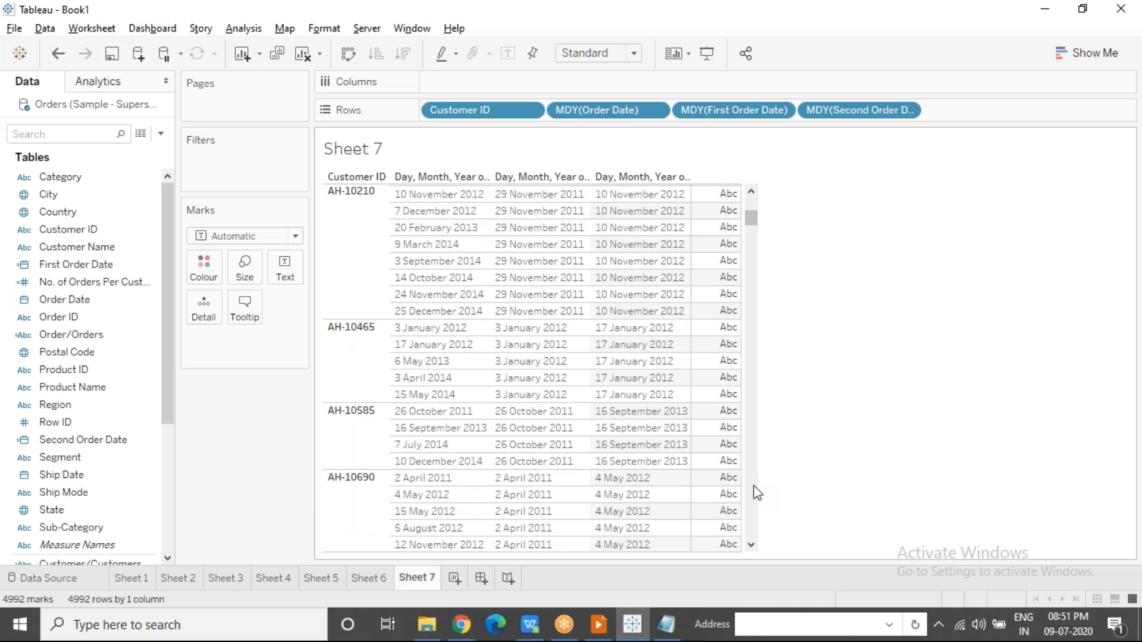
pyautogui.scroll(-7, 755, 493)
pyautogui.scroll(-7, 754, 488)
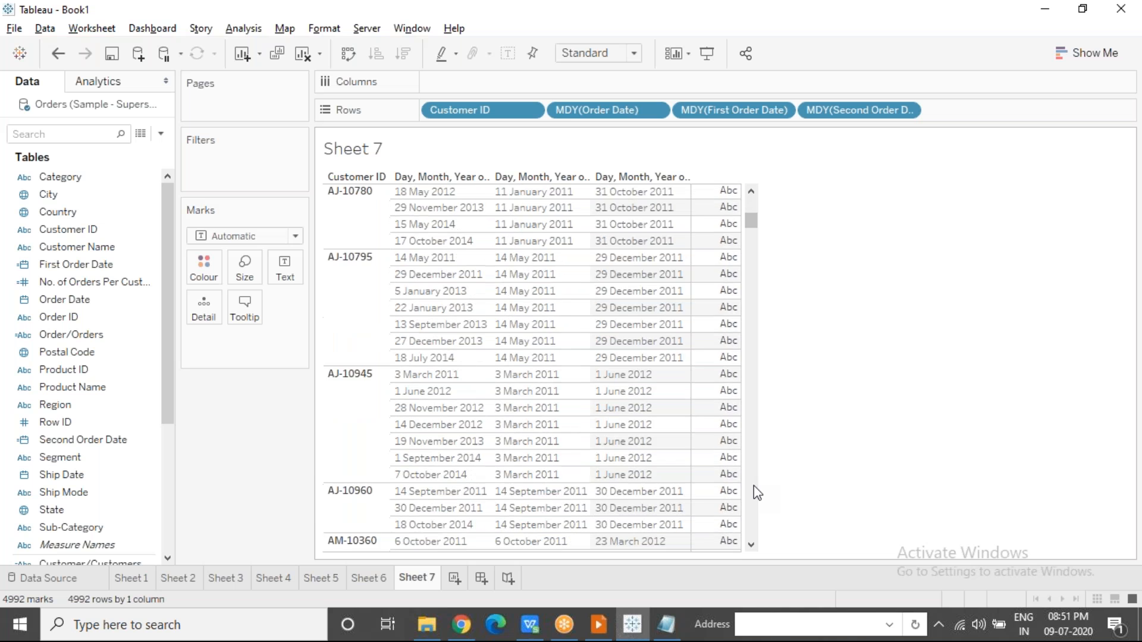
pyautogui.scroll(-7, 754, 488)
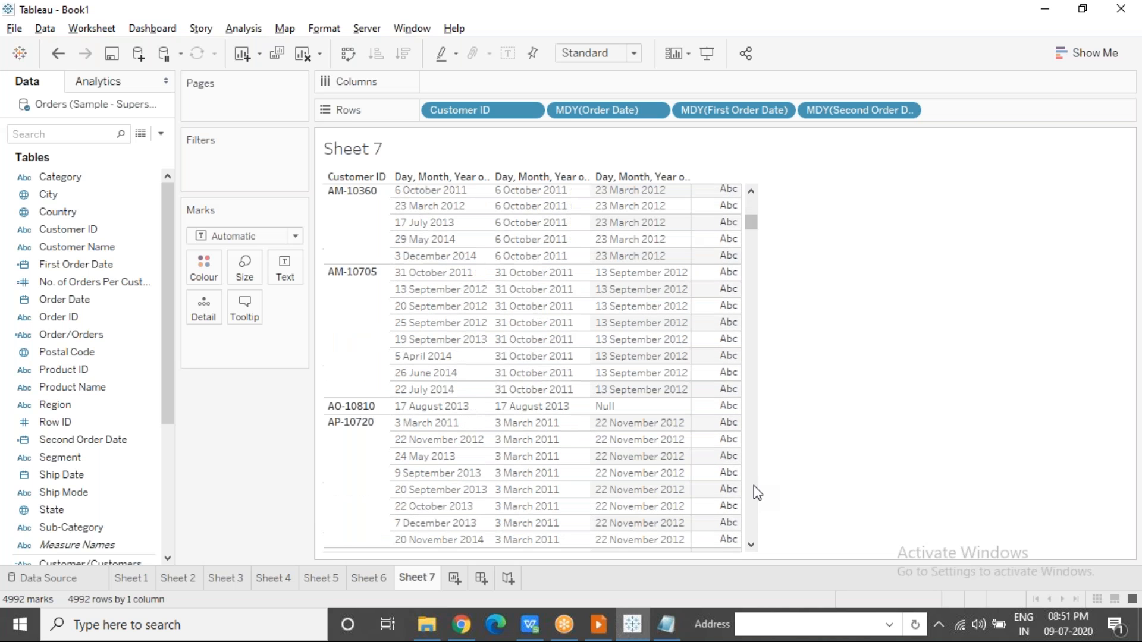
pyautogui.click(641, 408)
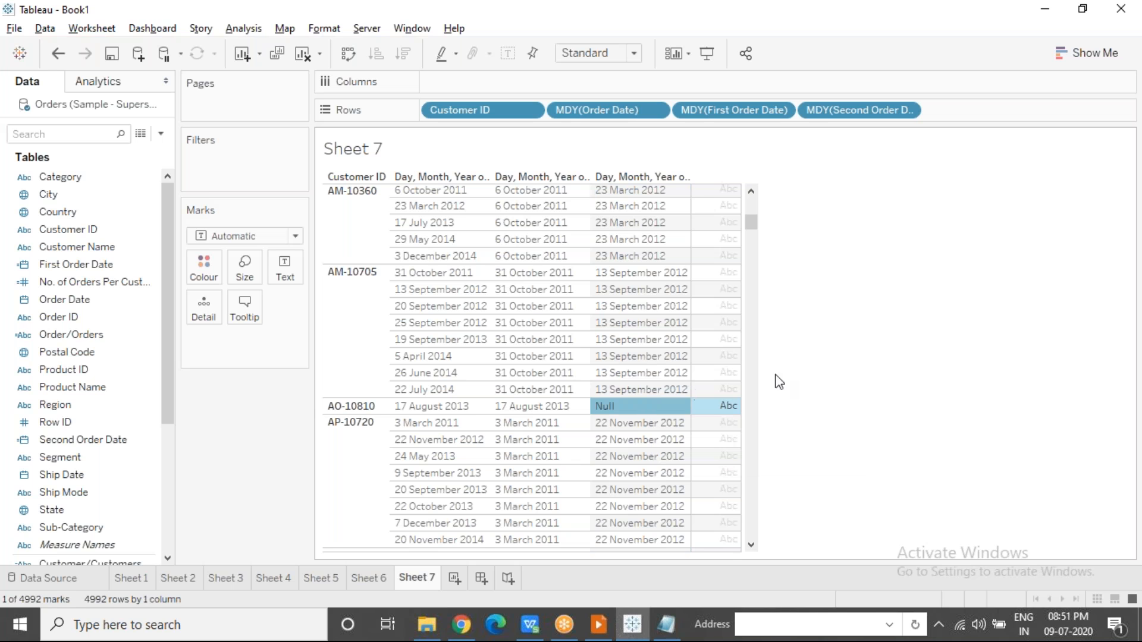
pyautogui.click(791, 364)
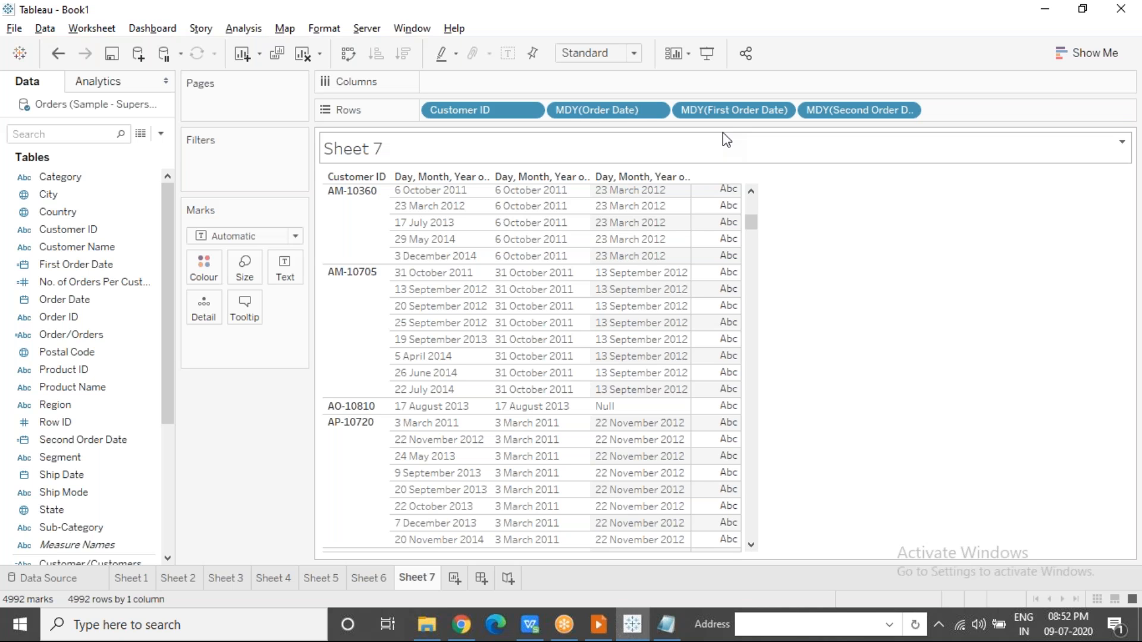
# Create a new calculated field named "Months to Second Purchase".
pyautogui.click(235, 31)
pyautogui.click(317, 375)
pyautogui.write('Months ')
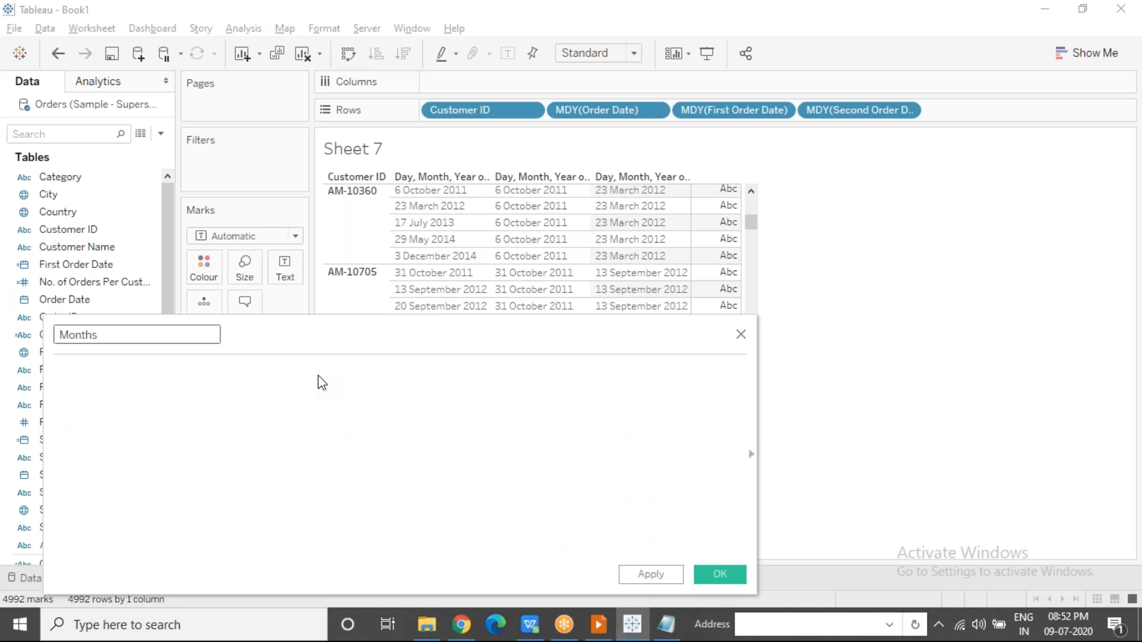
pyautogui.write('to Second Purchase')
pyautogui.press('Tab')
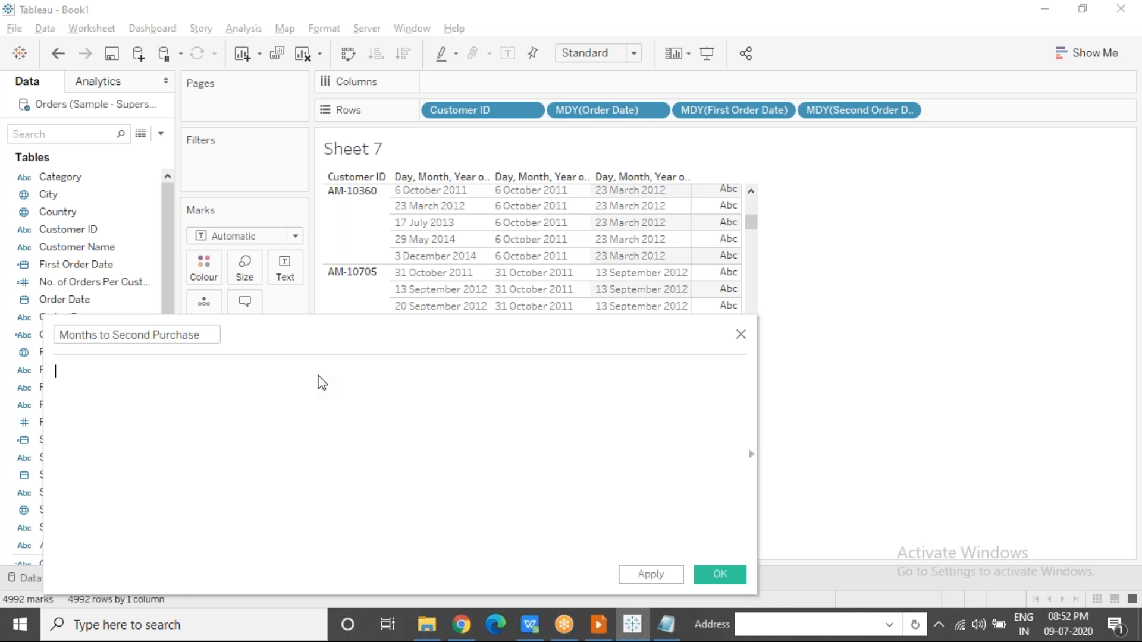
# Start the Months to Second Purchase formula with the DATEDIFF function and 'month' as its date part.
pyautogui.write('date')
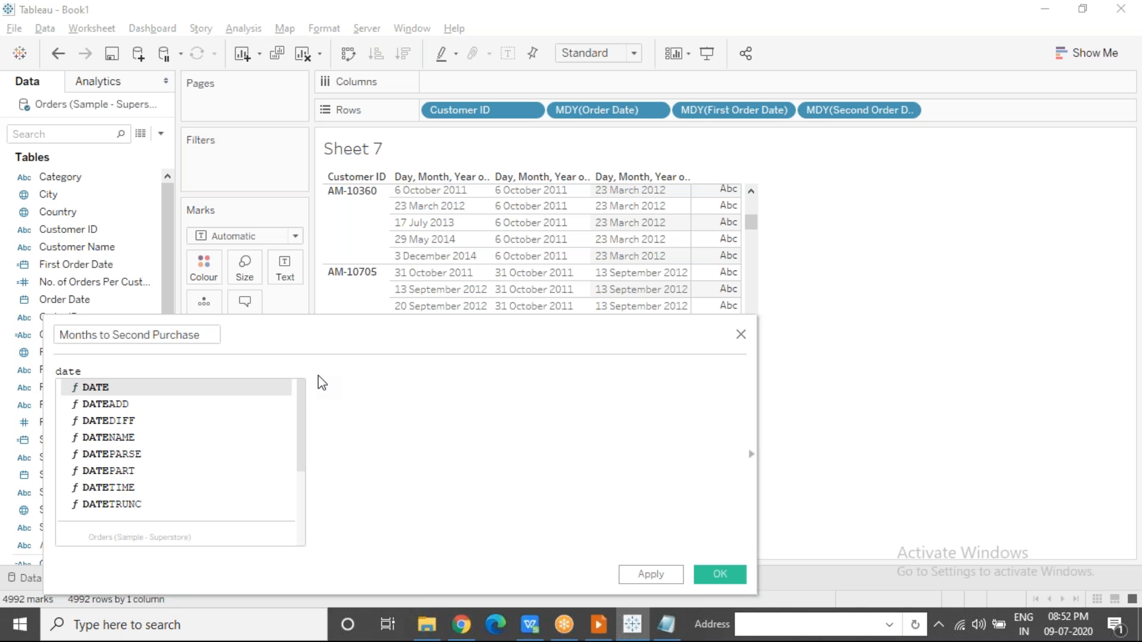
pyautogui.press('Down')
pyautogui.press('Down')
pyautogui.press('Return')
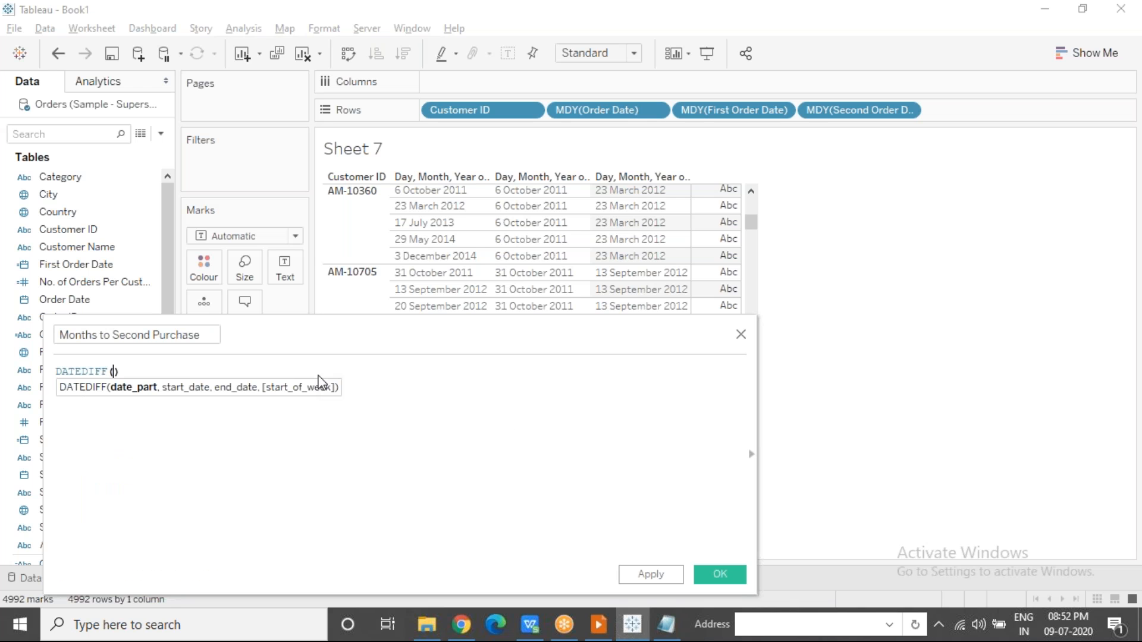
pyautogui.write("'month',")
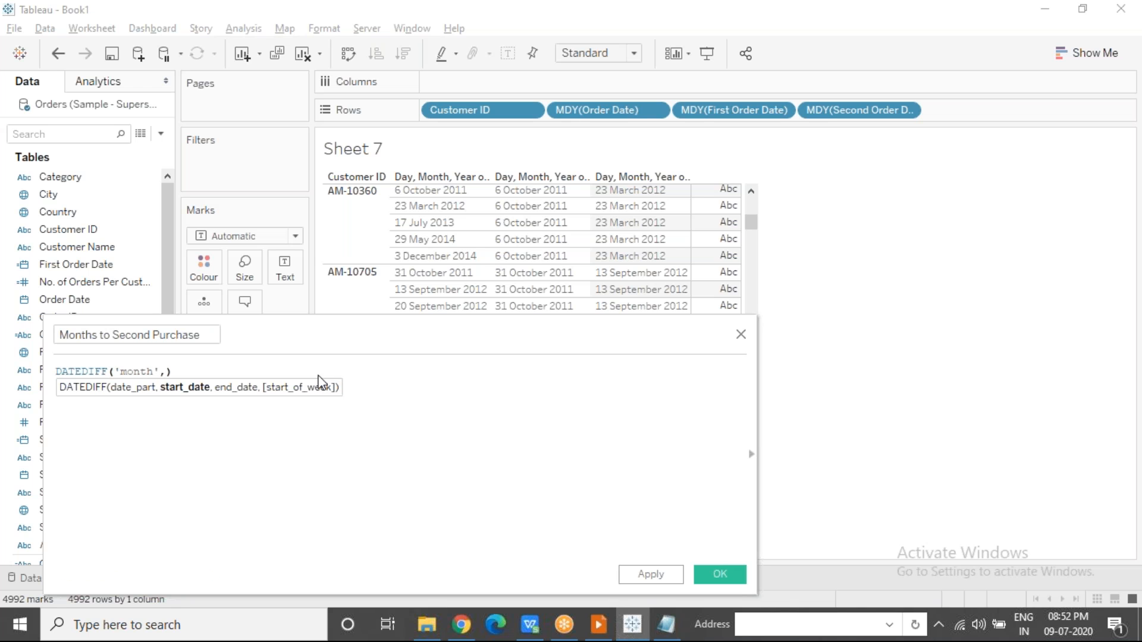
# Complete the DATEDIFF formula with [First Order Date] as the start date and [Second Order Date] as the end date.
pyautogui.write('firs')
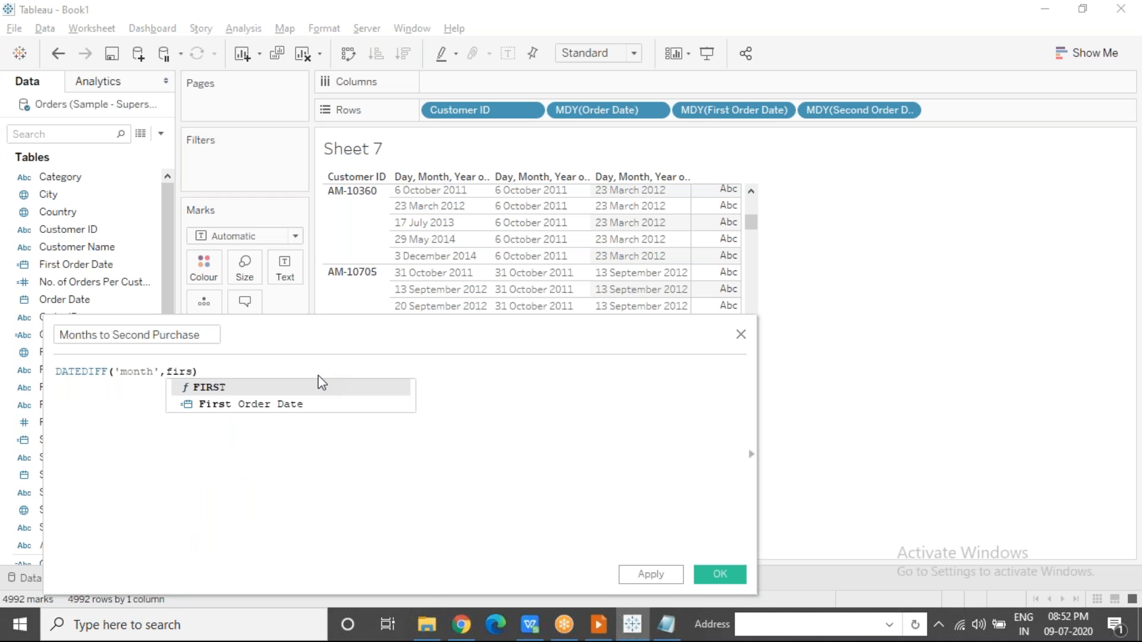
pyautogui.press('Down')
pyautogui.press('Return')
pyautogui.write(',a')
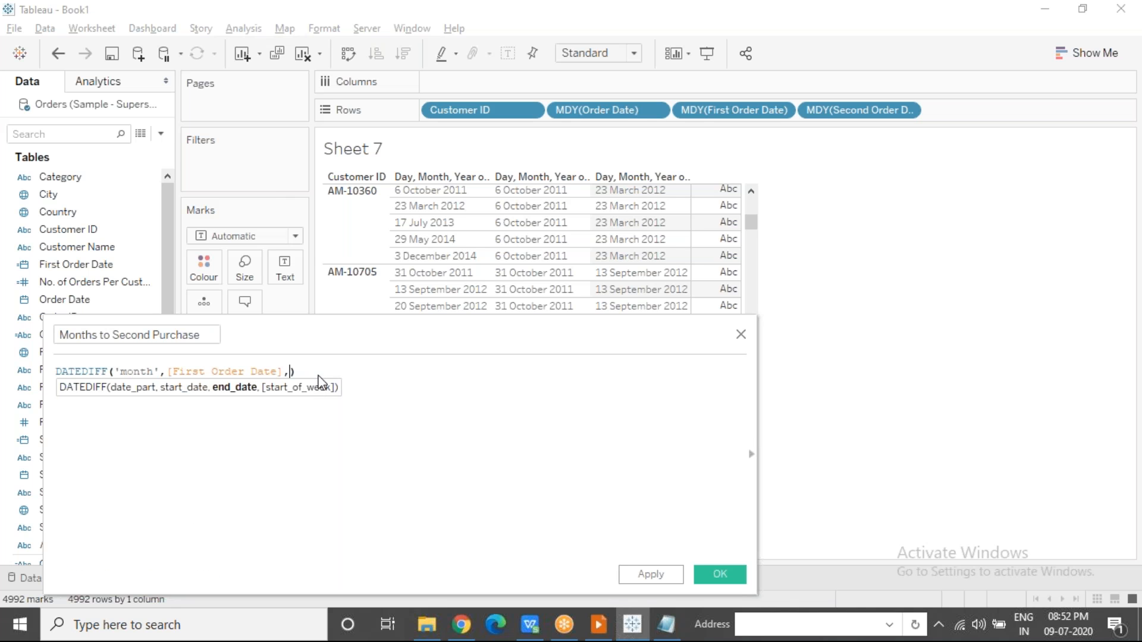
pyautogui.press('BackSpace')
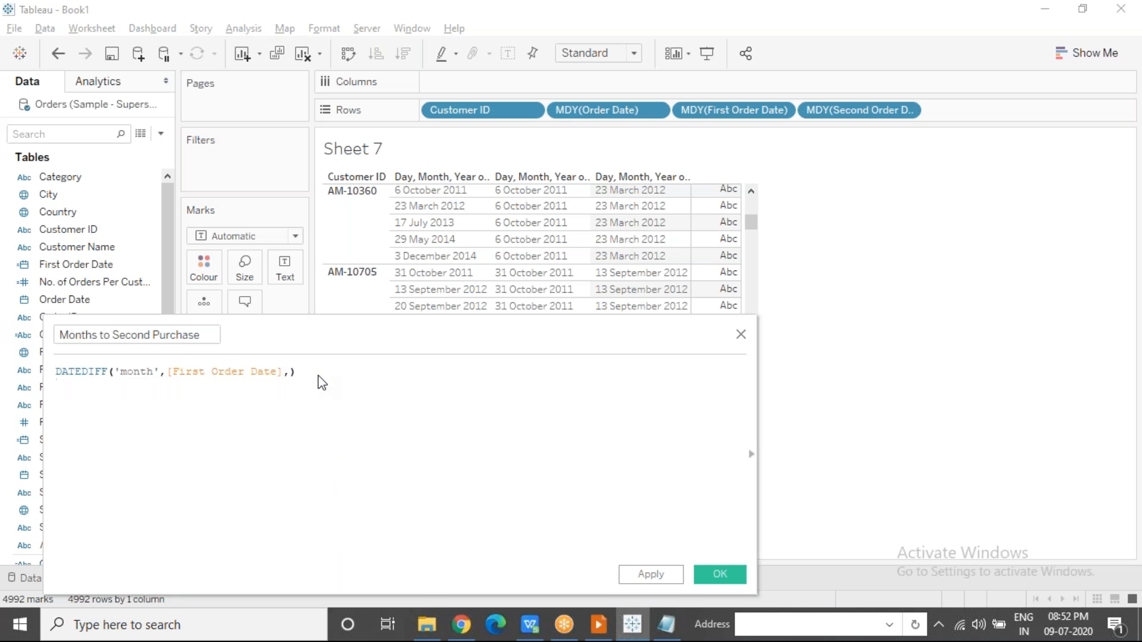
pyautogui.write('seco')
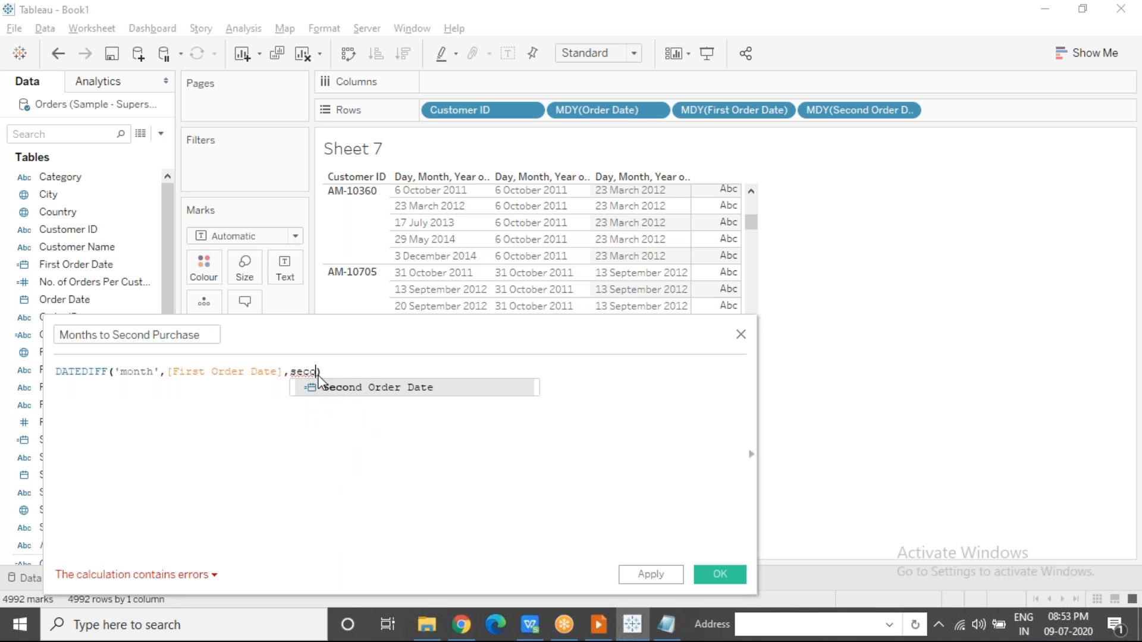
pyautogui.click(359, 384)
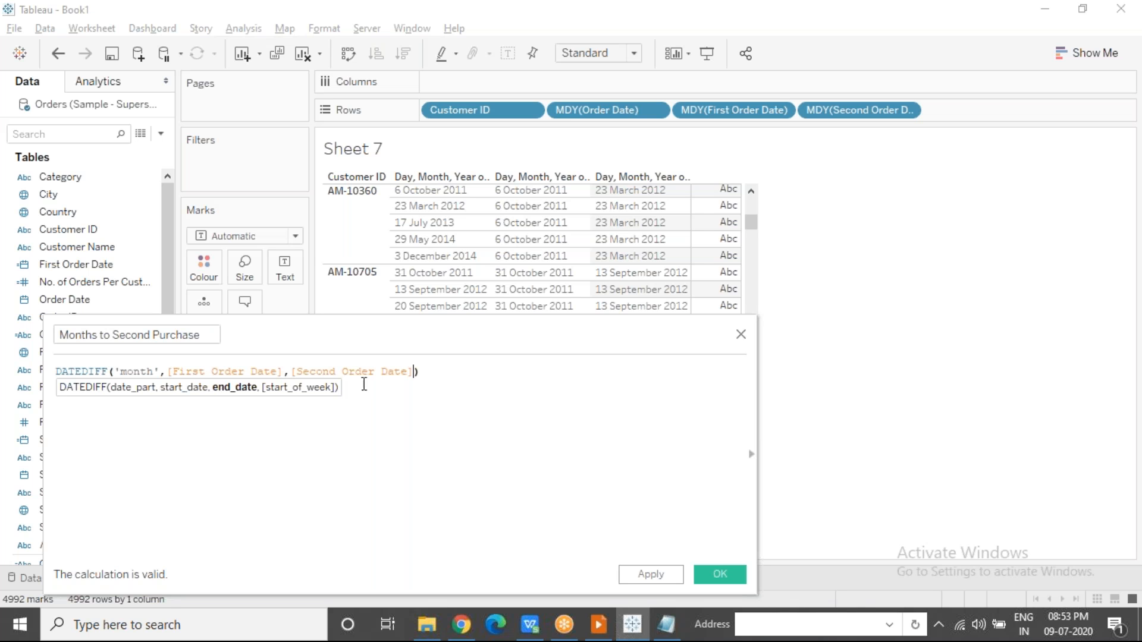
pyautogui.click(436, 375)
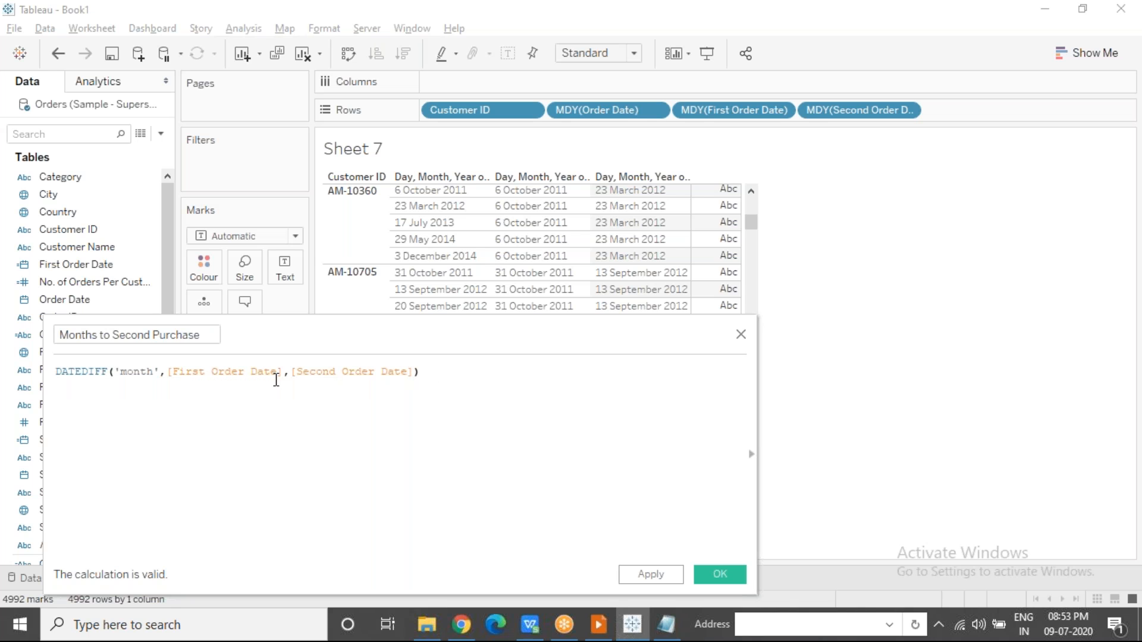
# Review the start-date and end-date arguments of the DATEDIFF formula.
pyautogui.click(168, 371)
pyautogui.moveTo(168, 371); pyautogui.dragTo(283, 370)
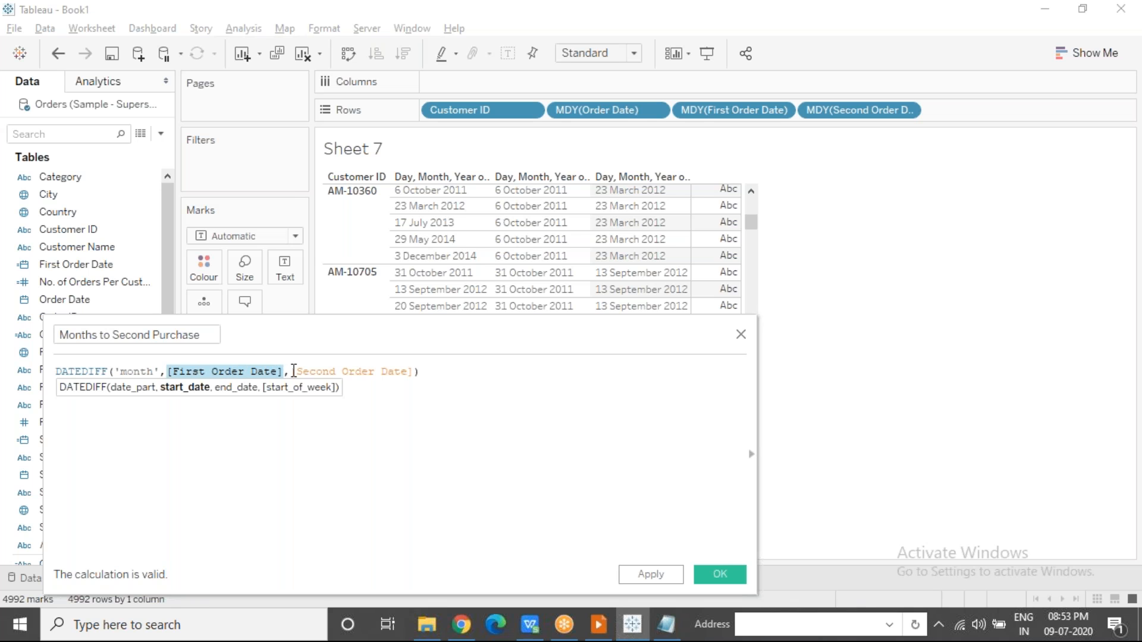
pyautogui.moveTo(292, 371); pyautogui.dragTo(415, 376)
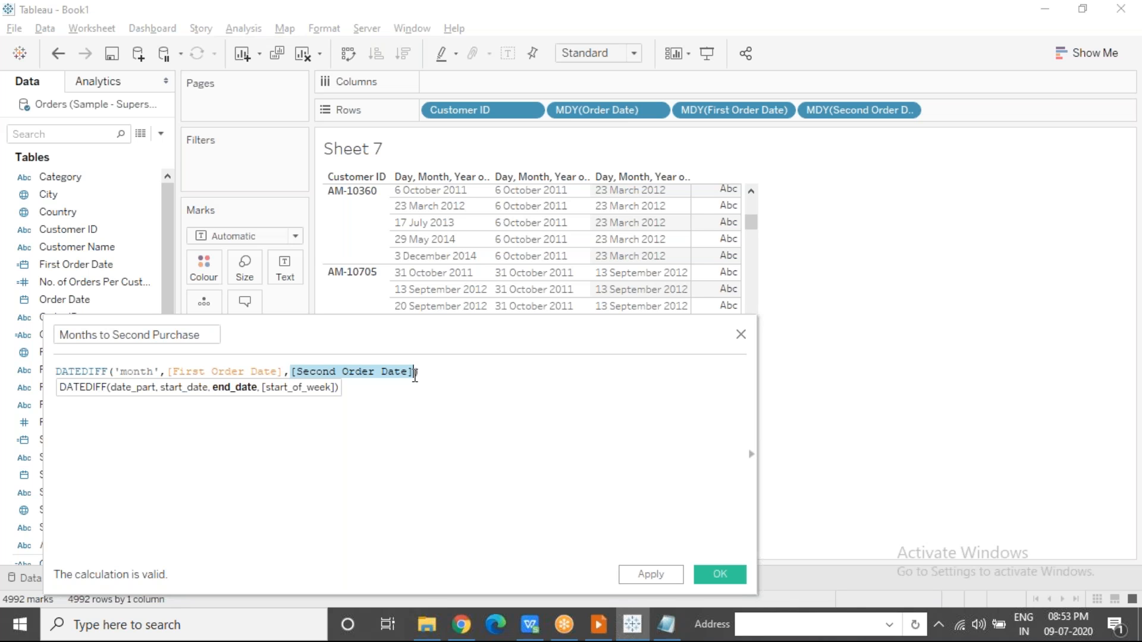
pyautogui.click(426, 375)
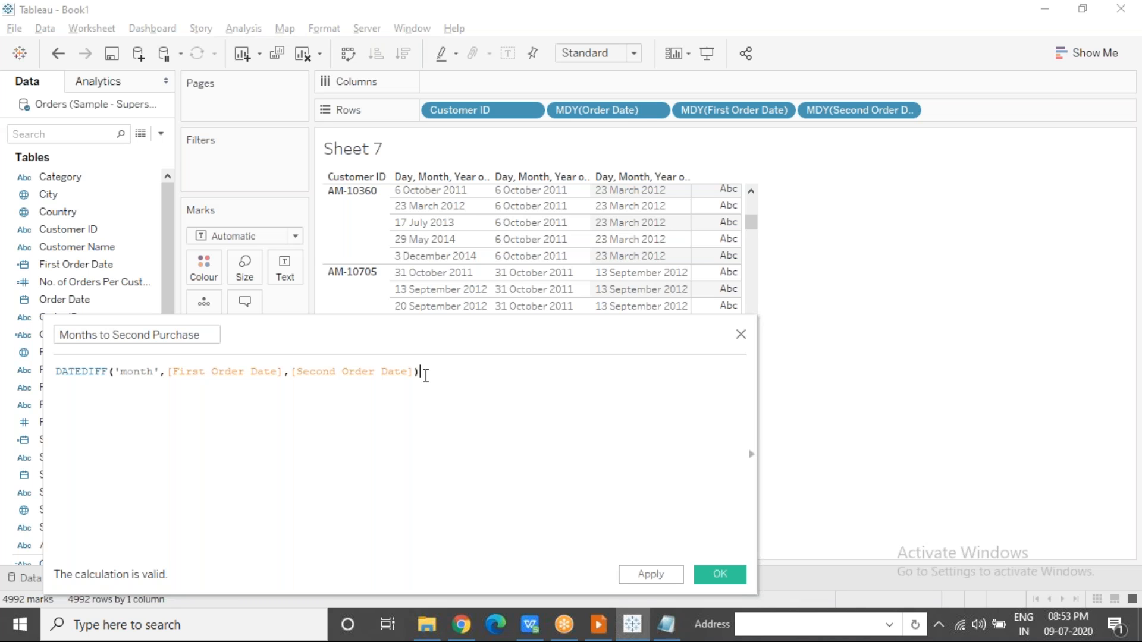
# Save the calculation and show Months to Second Purchase as text values in the customer order table.
pyautogui.click(415, 372)
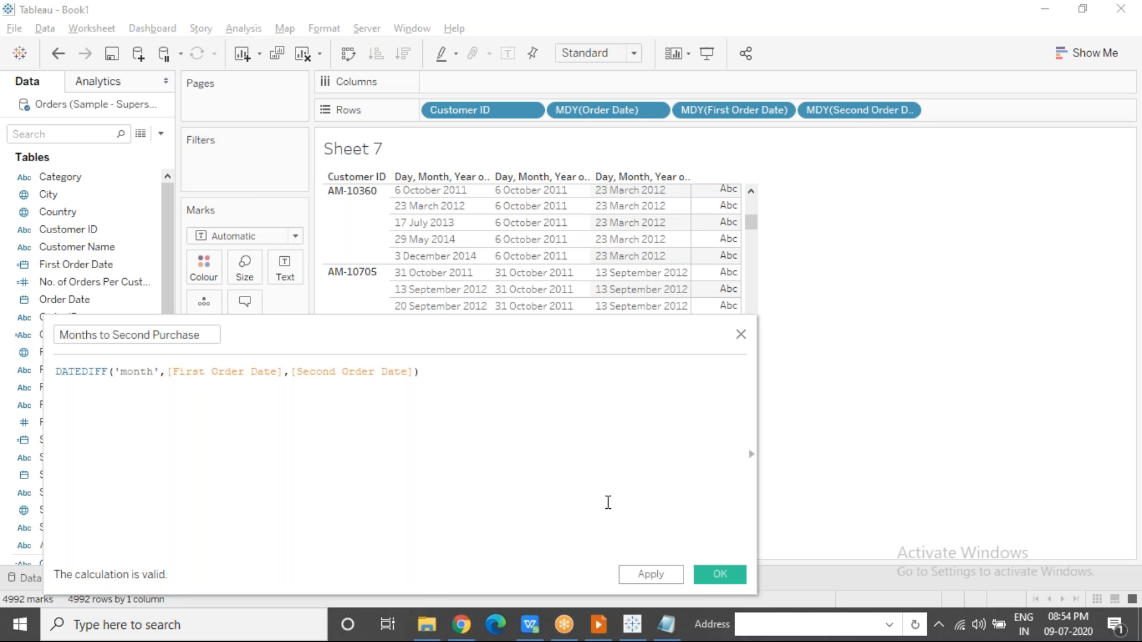
pyautogui.click(712, 576)
pyautogui.moveTo(82, 548); pyautogui.dragTo(719, 255)
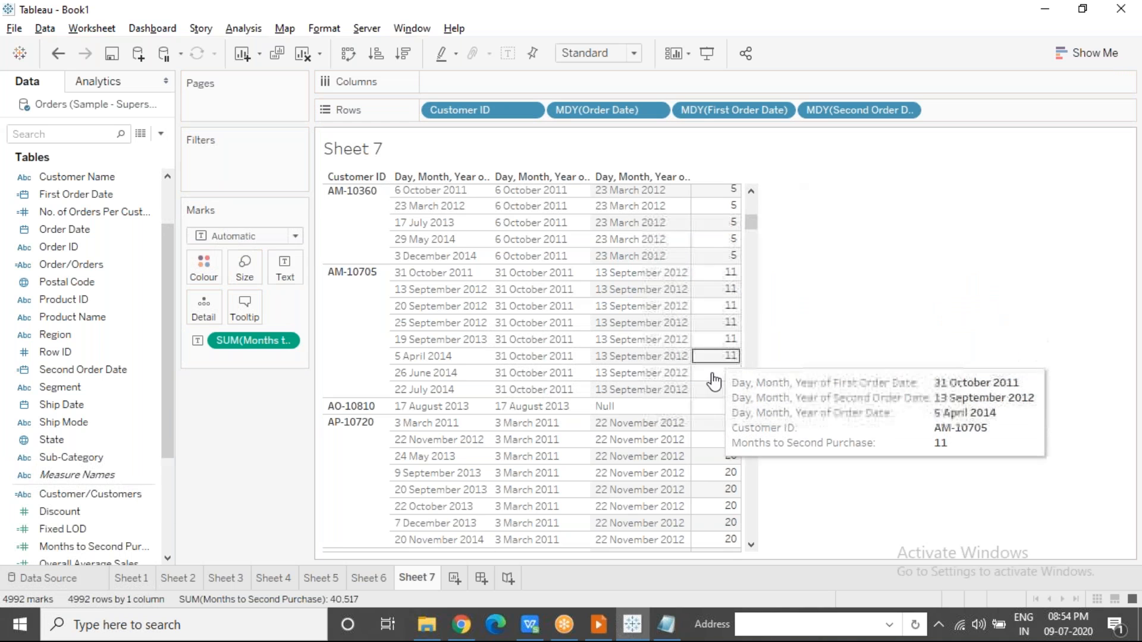
# Compare the months to second purchase across the listed customers, including the customer without a second order date.
pyautogui.click(658, 410)
pyautogui.click(714, 408)
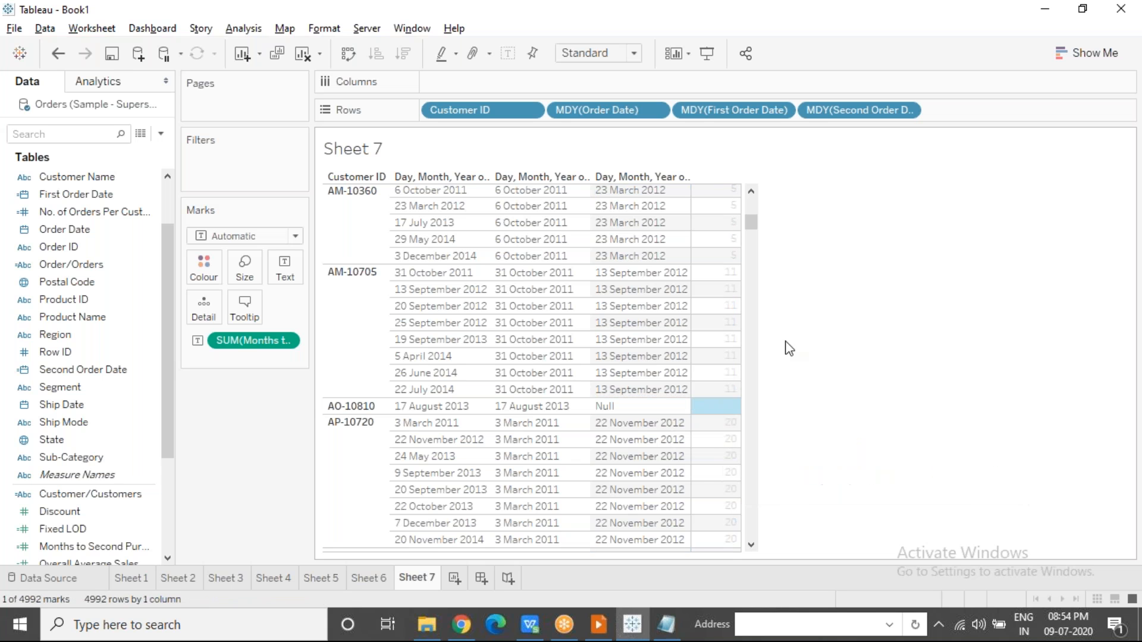
pyautogui.click(780, 412)
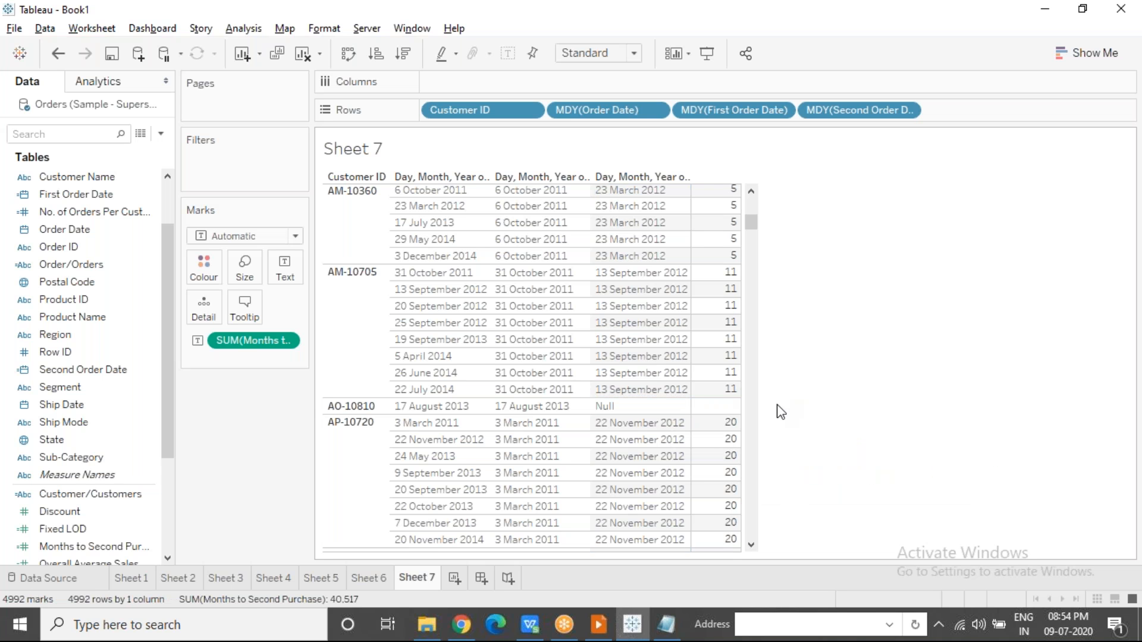
pyautogui.moveTo(721, 192); pyautogui.dragTo(721, 392)
pyautogui.click(780, 490)
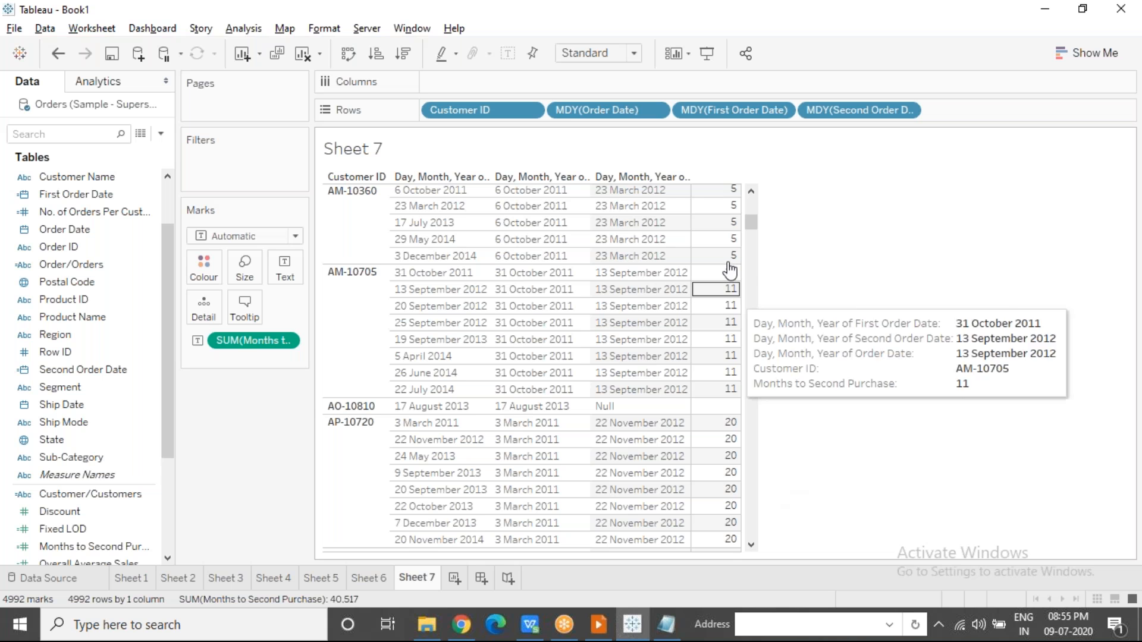
pyautogui.click(730, 231)
pyautogui.click(728, 291)
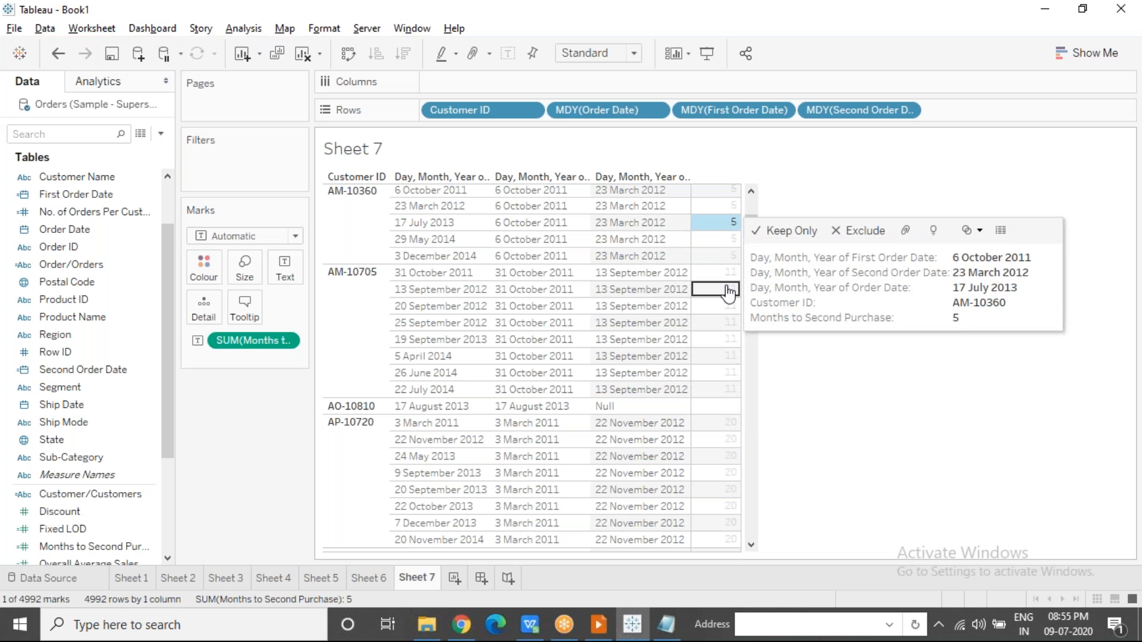
pyautogui.click(721, 403)
pyautogui.click(779, 353)
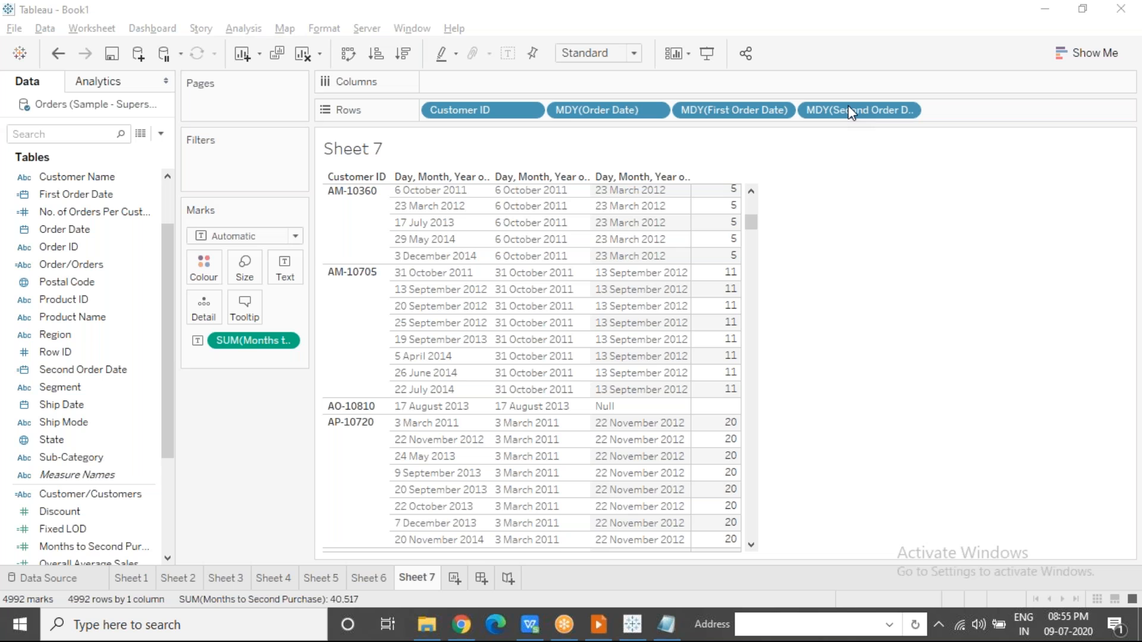
# Create a new calculated field named "Repeat Purchasing".
pyautogui.click(249, 29)
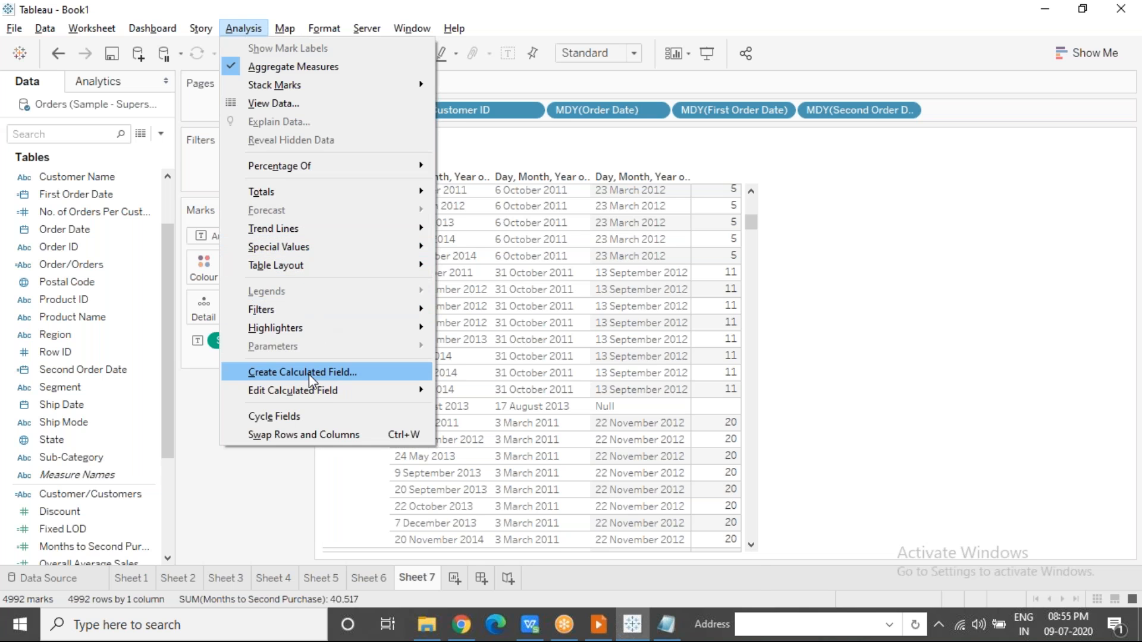
pyautogui.click(308, 374)
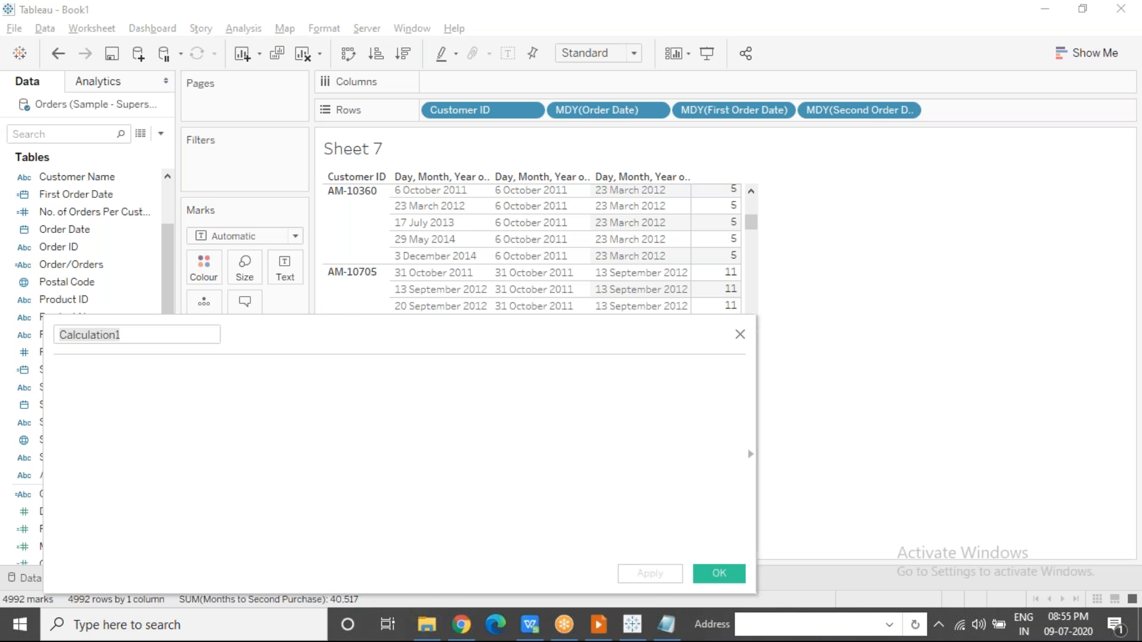
pyautogui.doubleClick(168, 338)
pyautogui.write('Re')
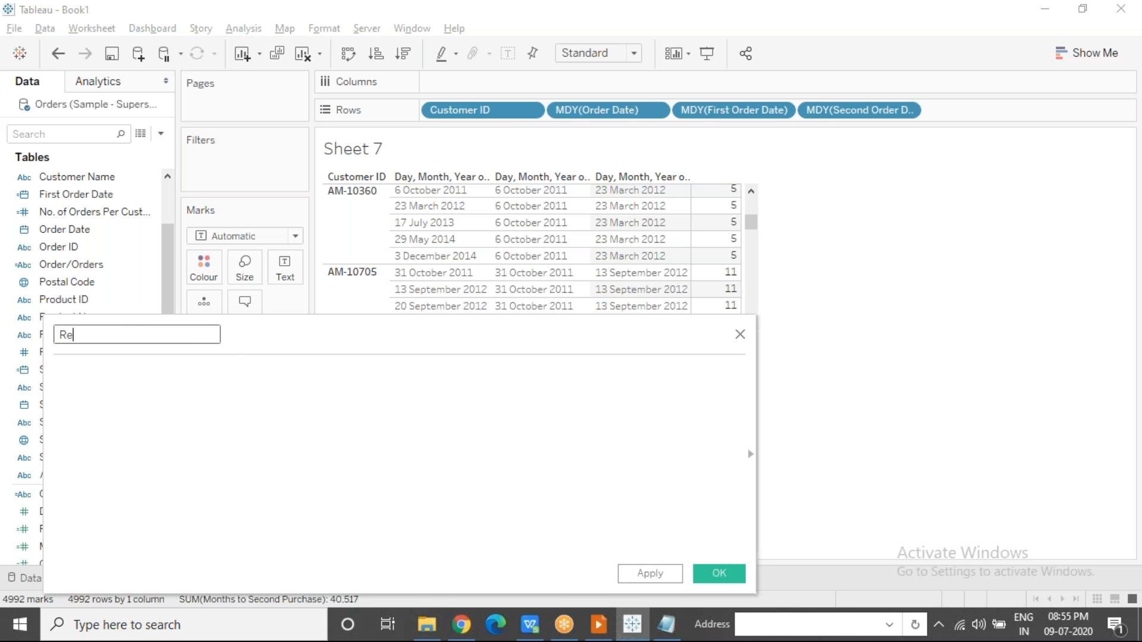
pyautogui.write('peat Purchasing')
pyautogui.click(56, 371)
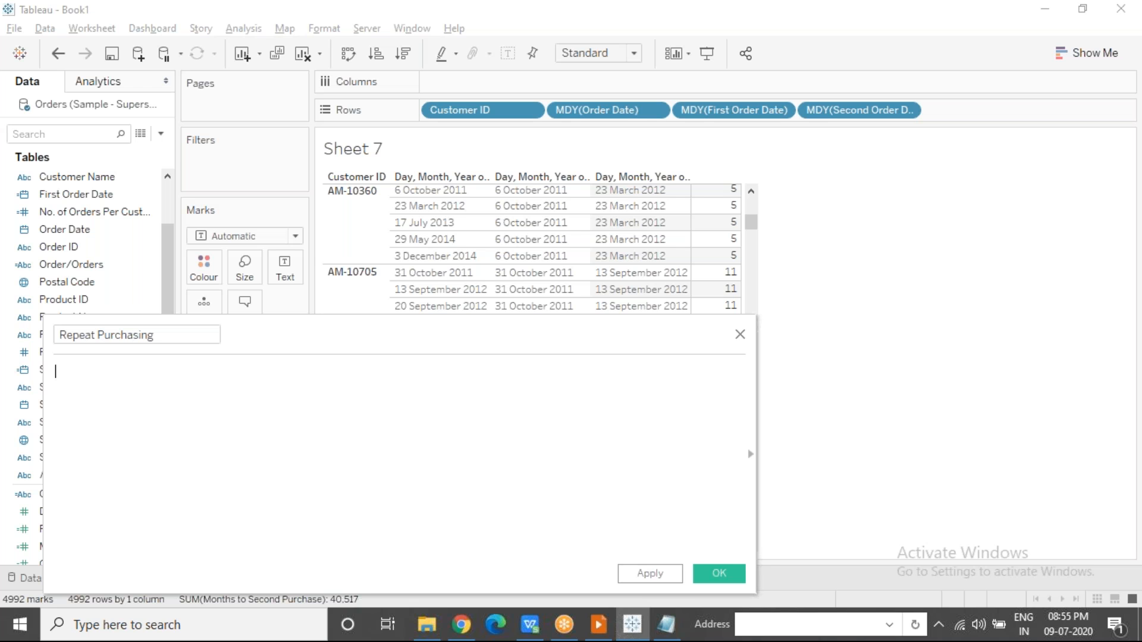
# Enter the first condition: IF [Months to Second Purchase] >= 6 THEN "More than 6 months".
pyautogui.write('IF month')
pyautogui.press('Return')
pyautogui.press('BackSpace')
pyautogui.press('BackSpace')
pyautogui.press('Down')
pyautogui.press('Return')
pyautogui.press('Delete')
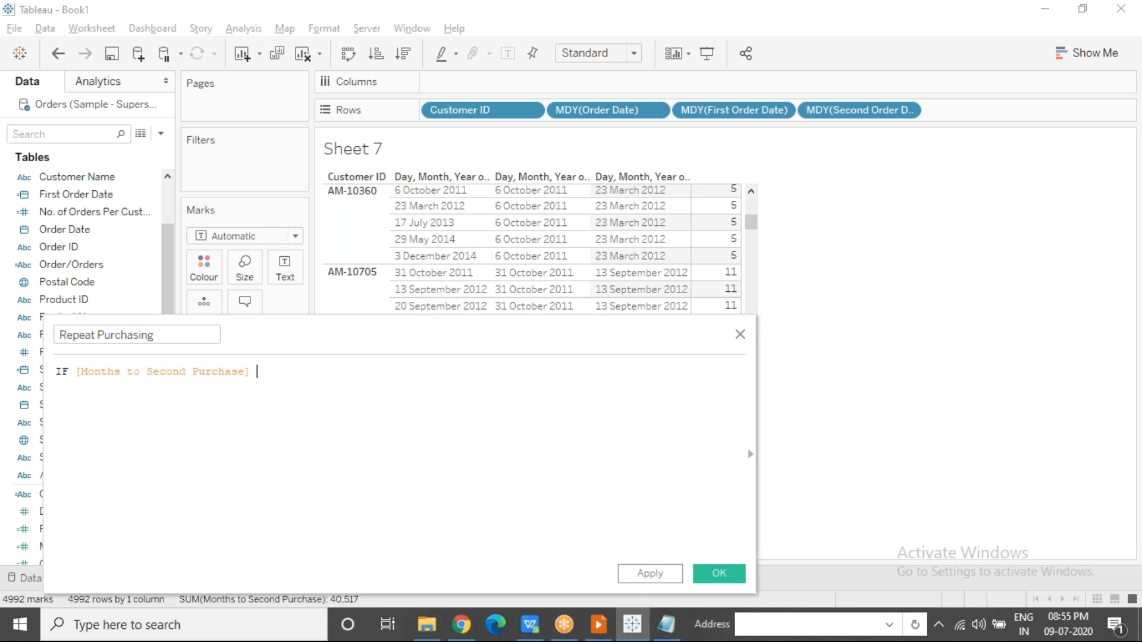
pyautogui.write('>= 6 then')
pyautogui.press('Return')
pyautogui.write('"More than 6 months')
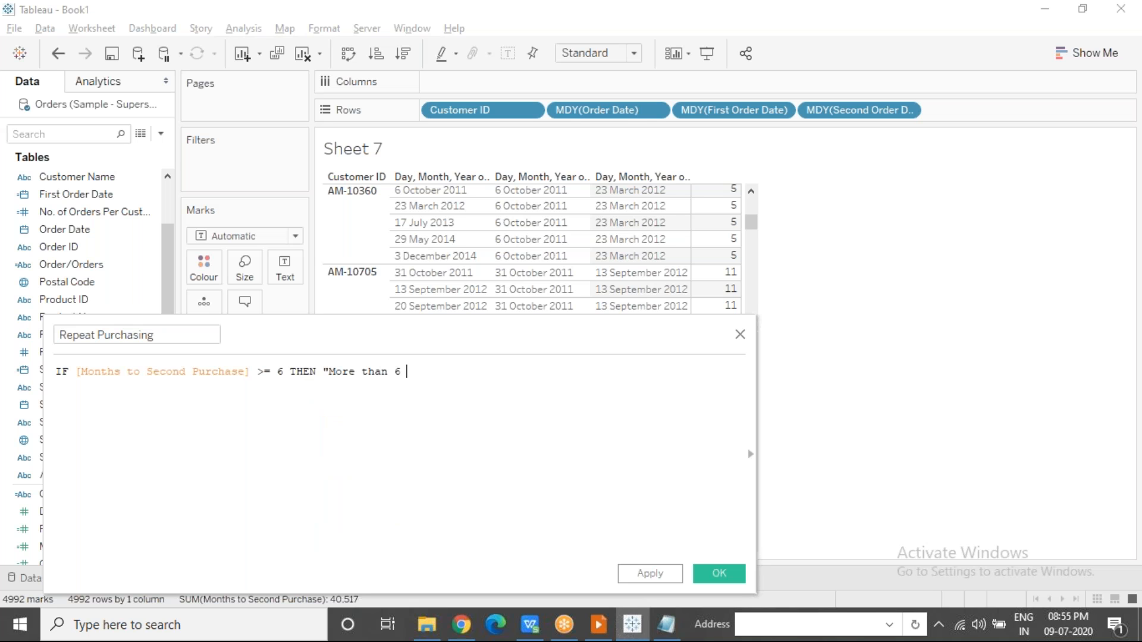
pyautogui.write('"')
# Add an indented second line: ELSEIF [Months to Second Purchase] < 6 THEN "Less than 6 months".
pyautogui.press('Return')
pyautogui.press('Tab')
pyautogui.write('els')
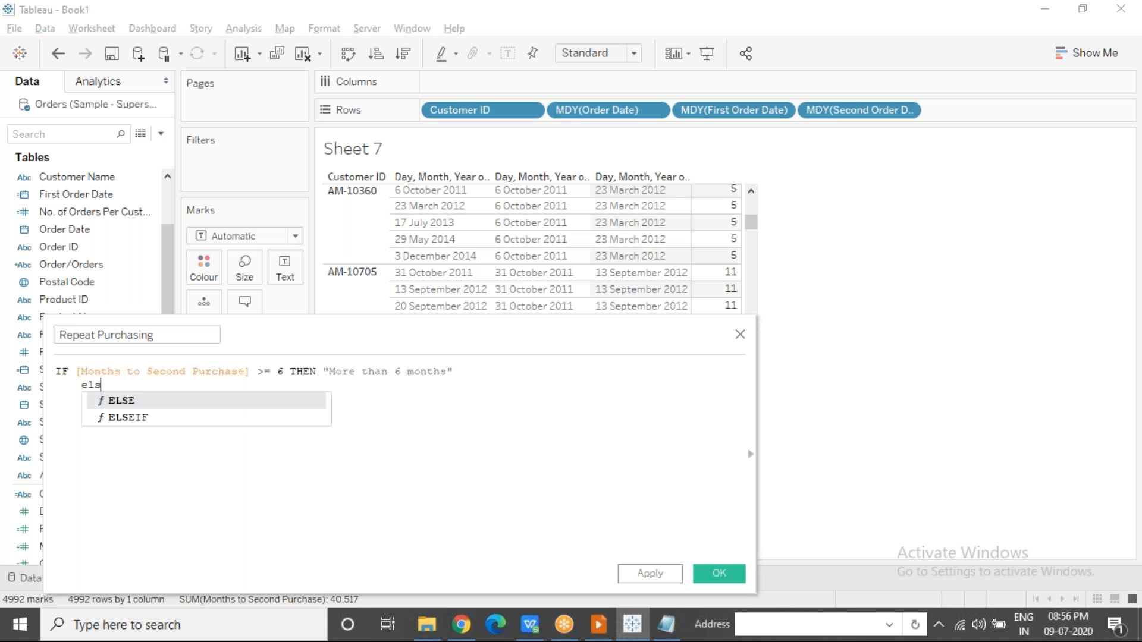
pyautogui.press('Down')
pyautogui.press('Return')
pyautogui.write('months')
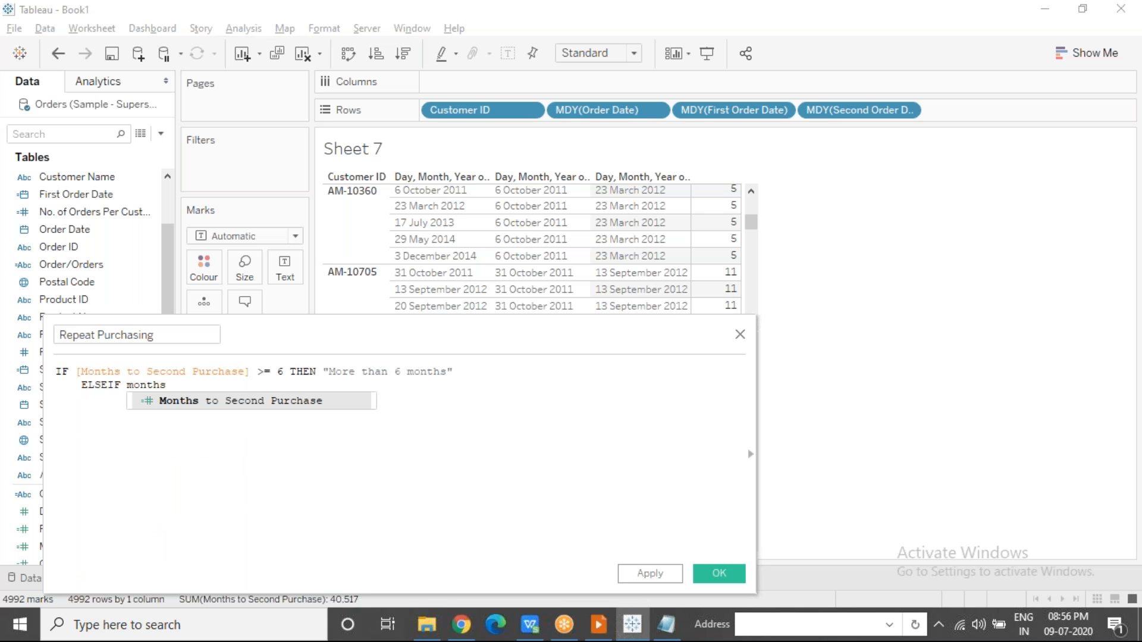
pyautogui.press('Return')
pyautogui.write('< 6 the')
pyautogui.press('Return')
pyautogui.write('"Less')
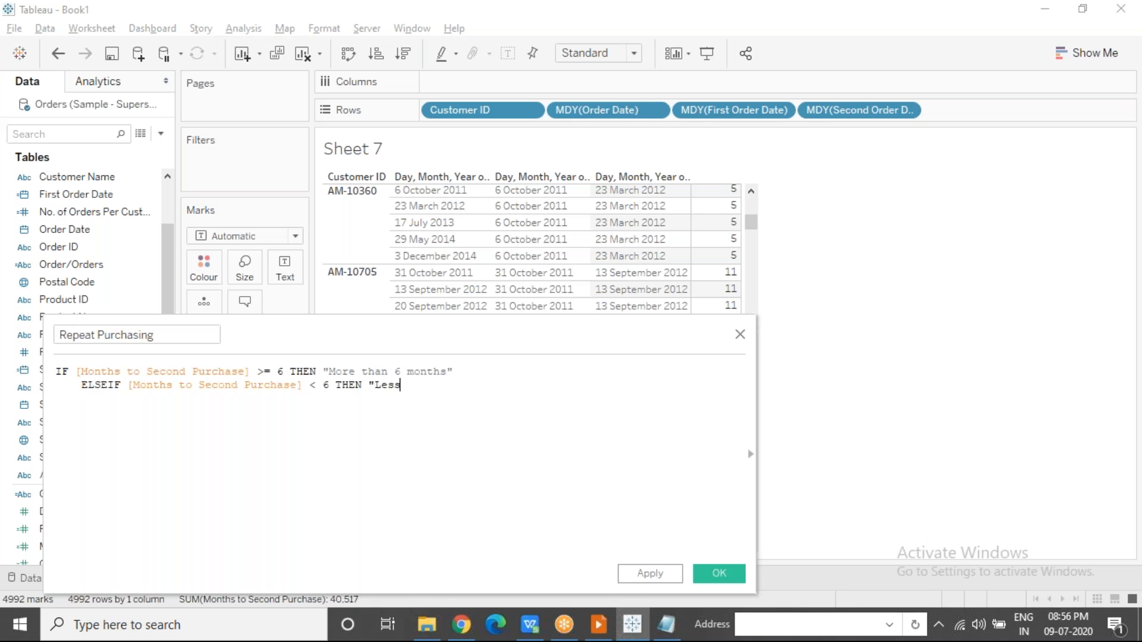
pyautogui.write(' than 6 months;')
pyautogui.write('"')
pyautogui.press('BackSpace')
pyautogui.press('BackSpace')
pyautogui.write('"')
# Finish the formula with ELSE "No Second Purchase" and END, each on its own line.
pyautogui.press('Return')
pyautogui.write('ELSE')
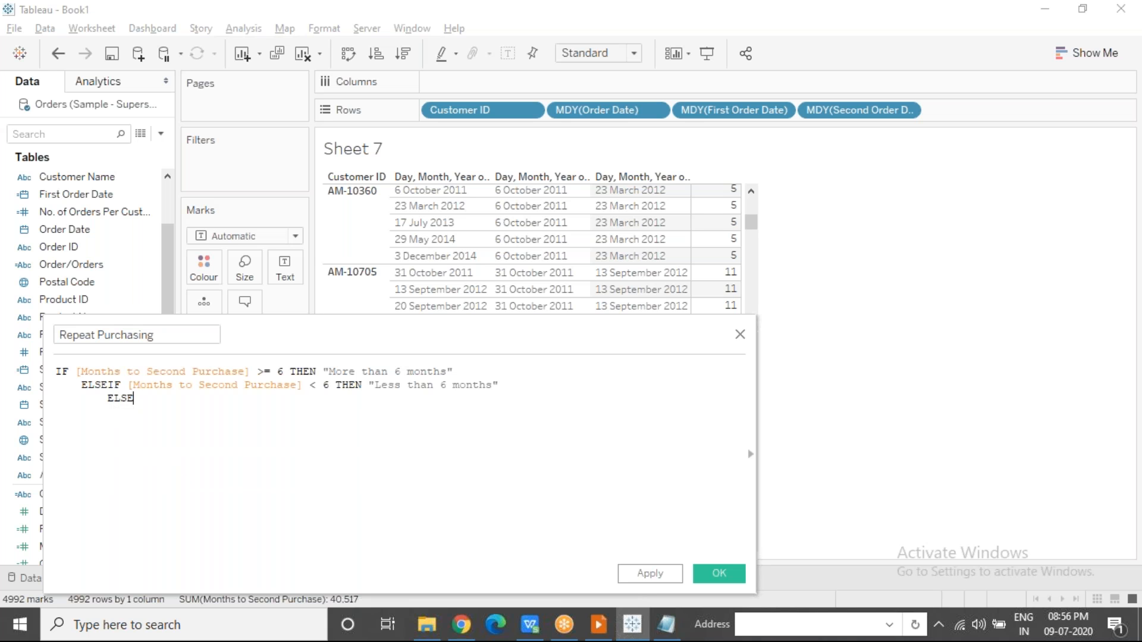
pyautogui.write('"')
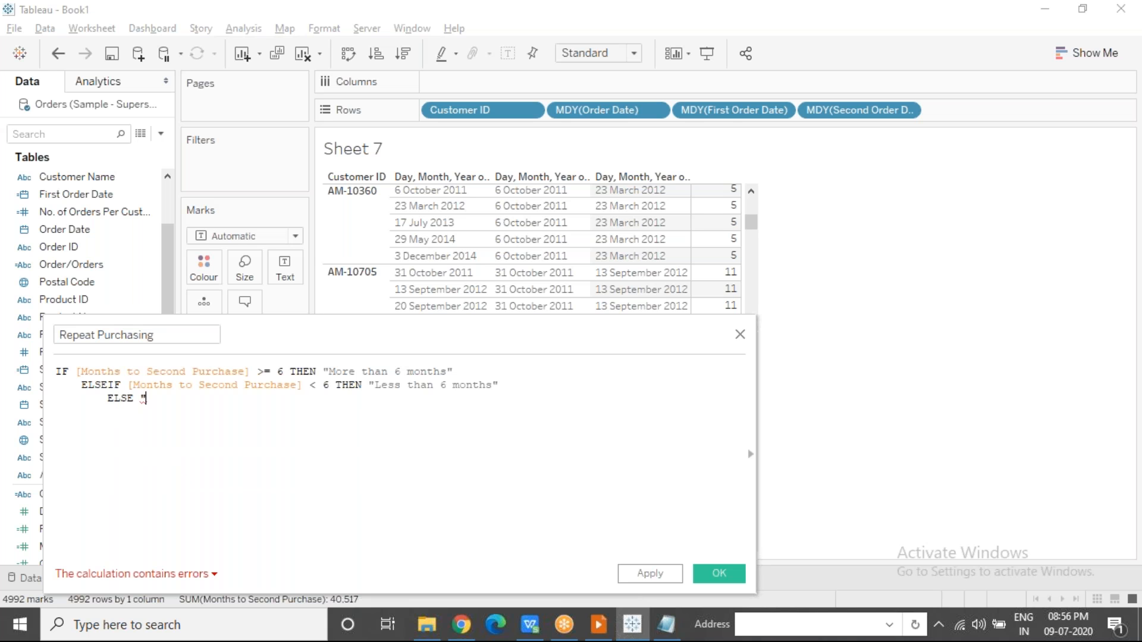
pyautogui.write('No S')
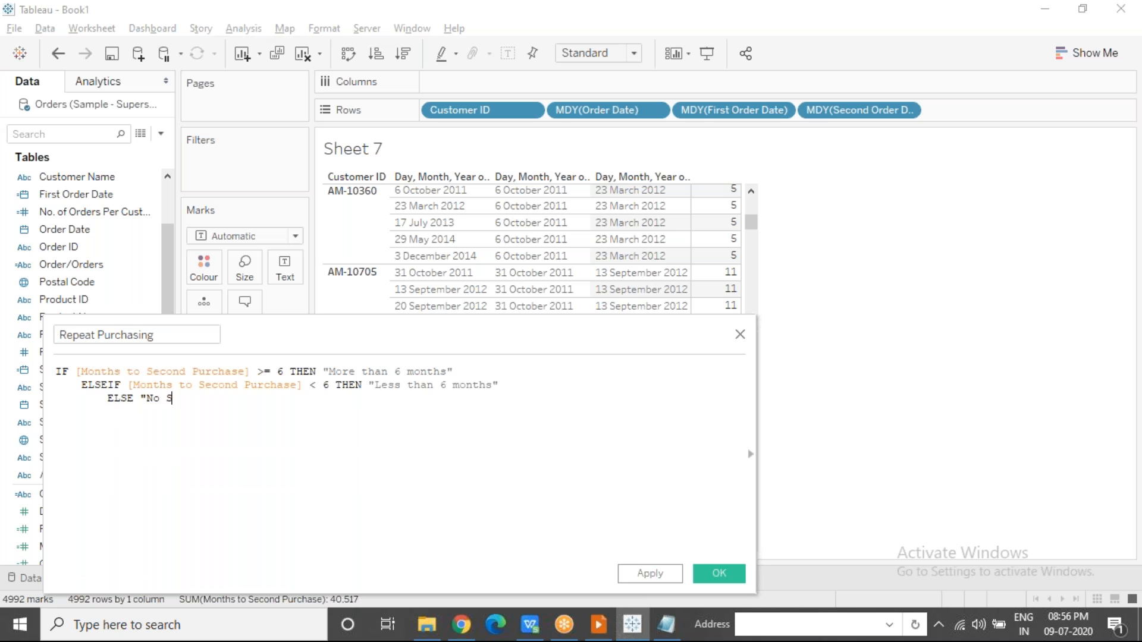
pyautogui.write('econd PUrch')
pyautogui.press('BackSpace')
pyautogui.press('BackSpace')
pyautogui.press('BackSpace')
pyautogui.press('BackSpace')
pyautogui.write('urchase"')
pyautogui.press('Return')
pyautogui.write('END')
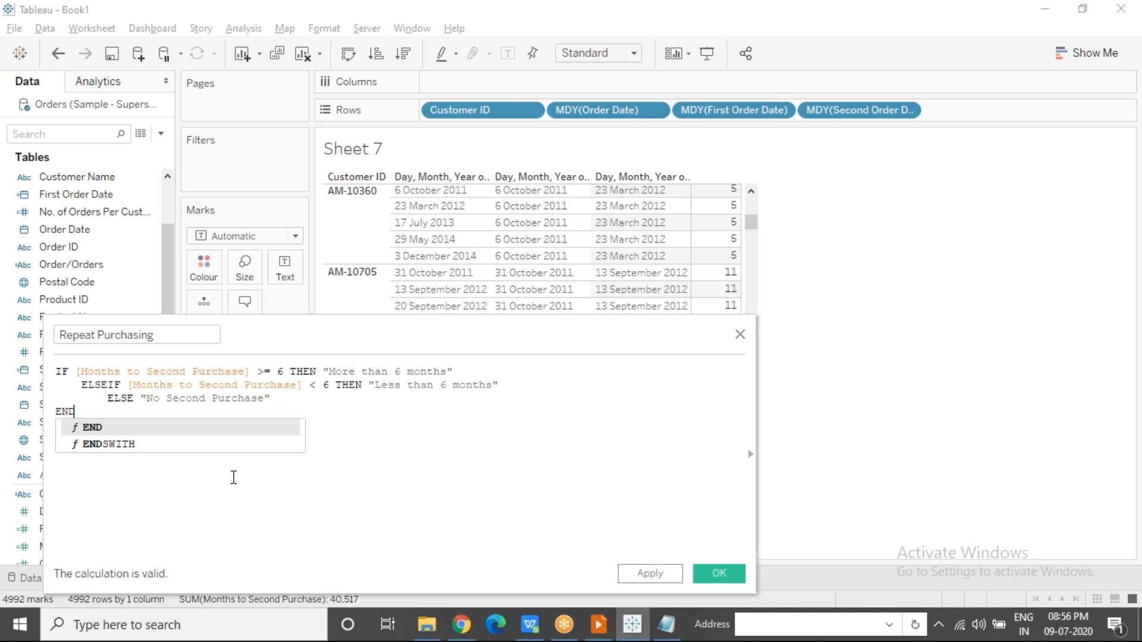
pyautogui.click(285, 500)
# Review the conditions and result labels of the Repeat Purchasing formula, and close the calculation editor without saving.
pyautogui.click(75, 371)
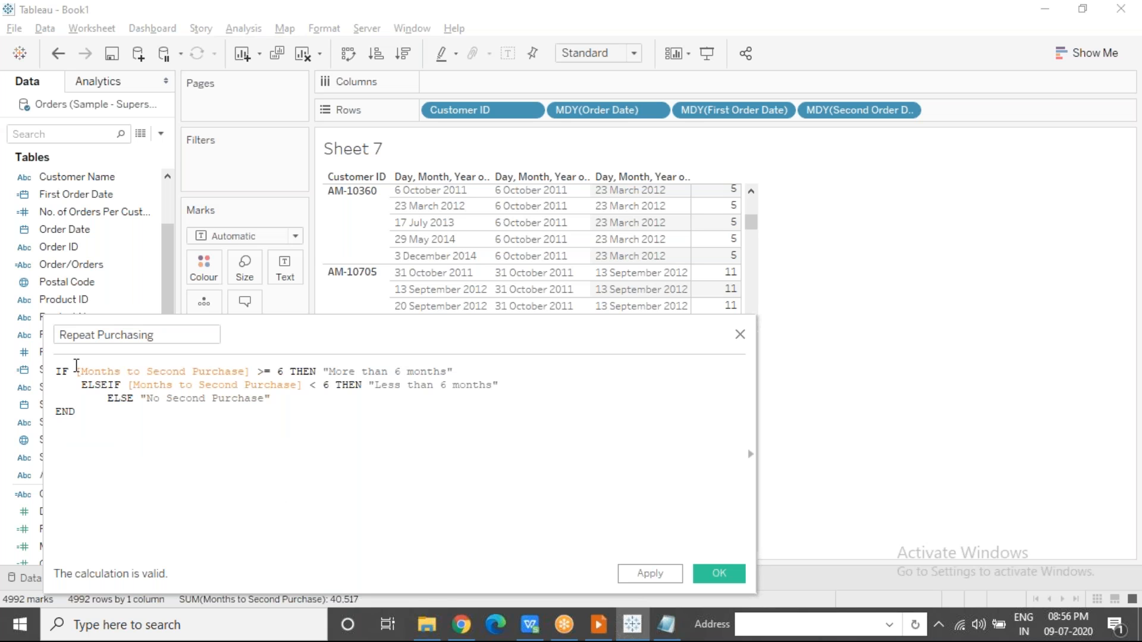
pyautogui.moveTo(75, 371); pyautogui.dragTo(256, 369)
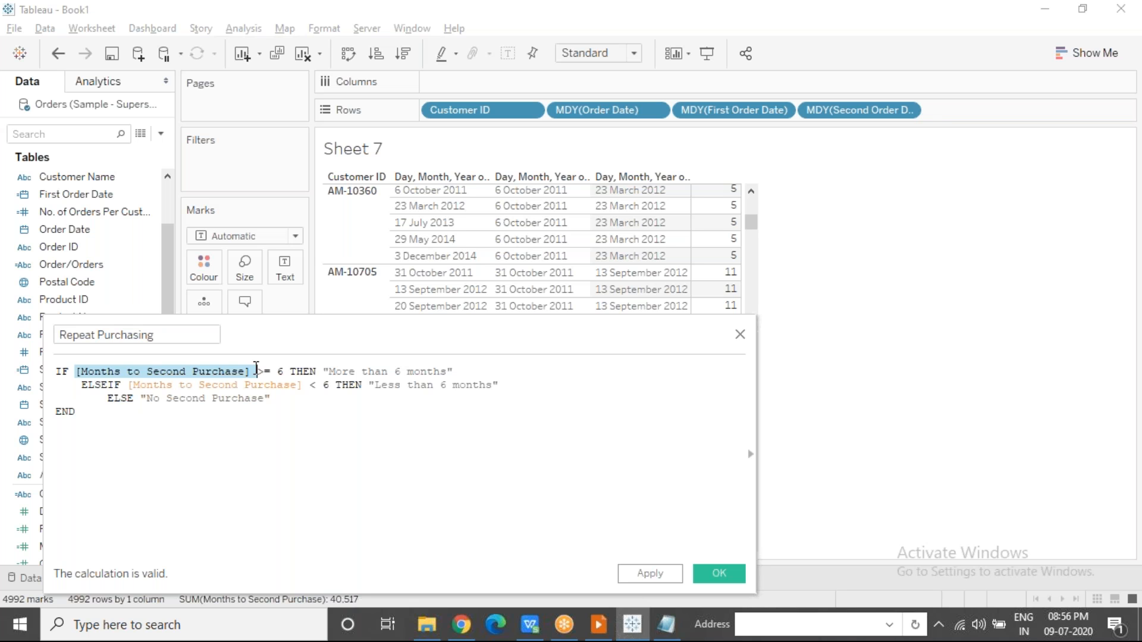
pyautogui.moveTo(289, 372); pyautogui.dragTo(576, 387)
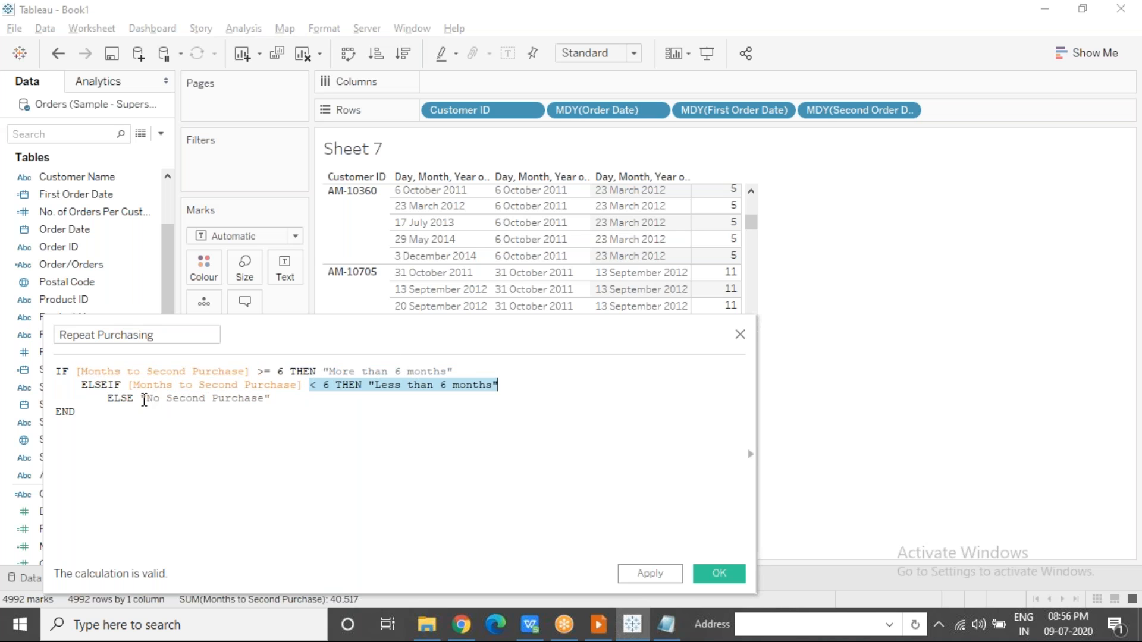
pyautogui.moveTo(144, 400); pyautogui.dragTo(426, 409)
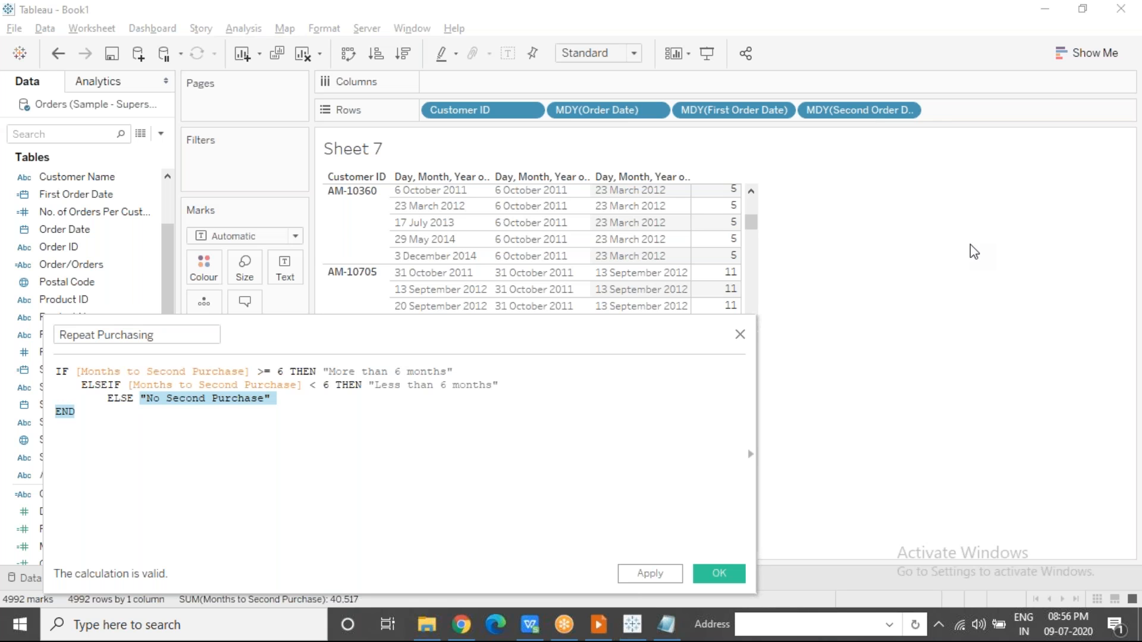
pyautogui.click(324, 405)
pyautogui.moveTo(309, 386); pyautogui.dragTo(503, 384)
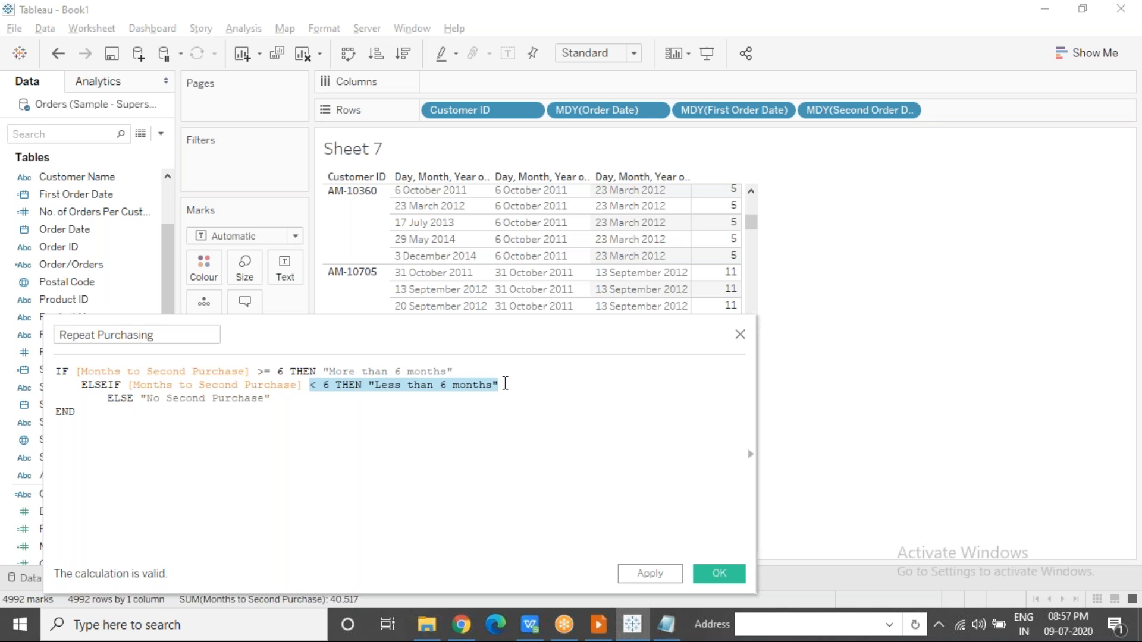
pyautogui.click(740, 334)
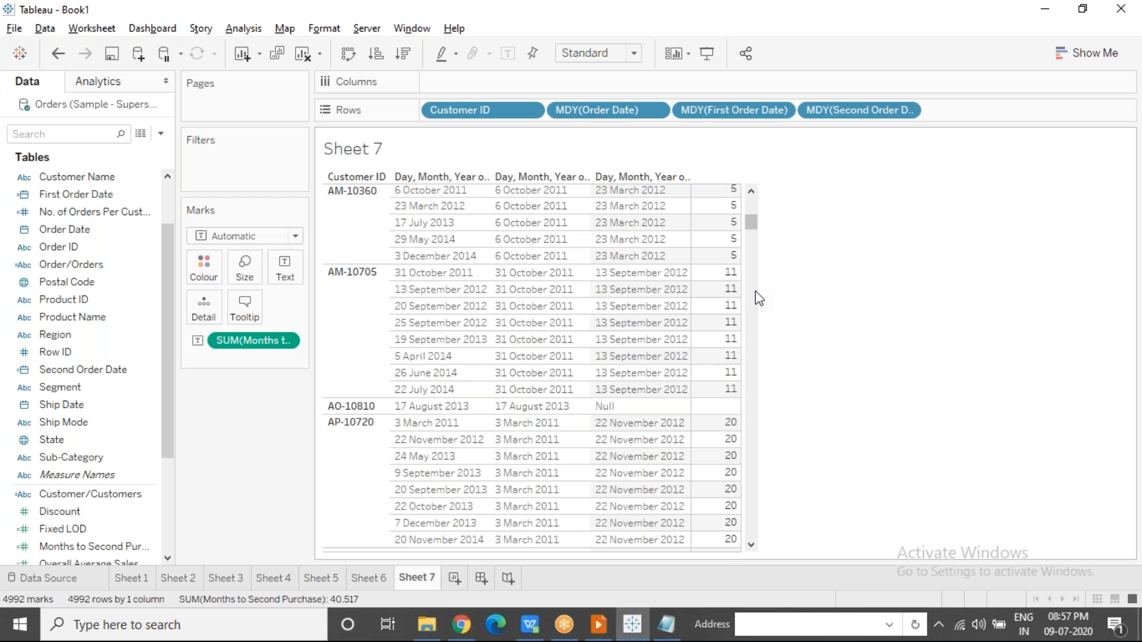
# Examine the months to second purchase against the first and second order dates for various customers in the table.
pyautogui.scroll(-7, 759, 298)
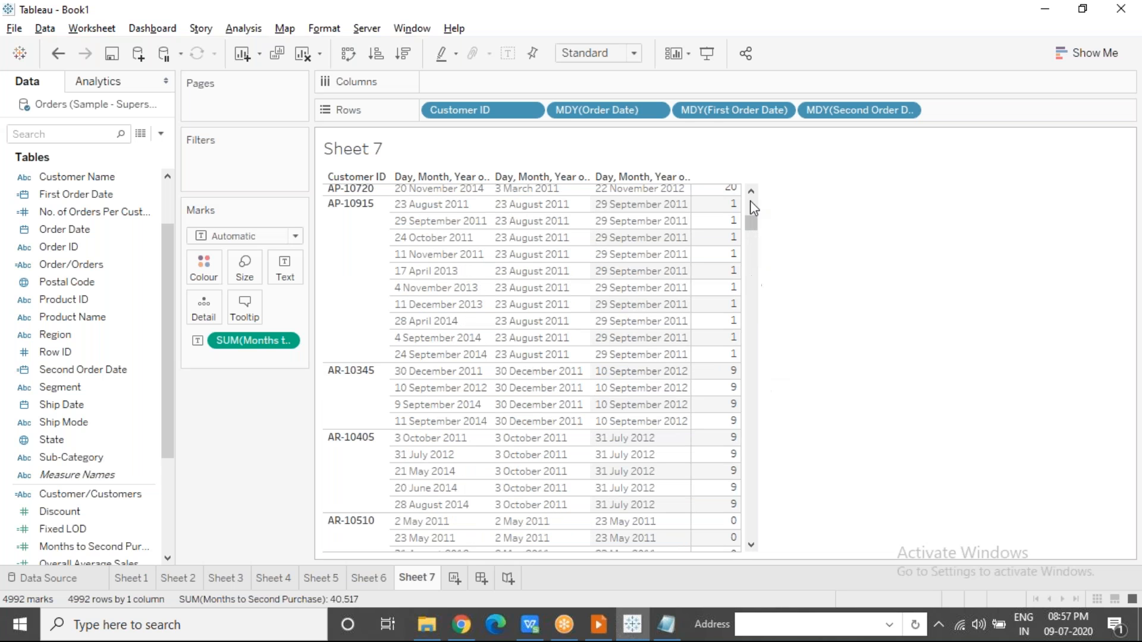
pyautogui.scroll(15, 757, 207)
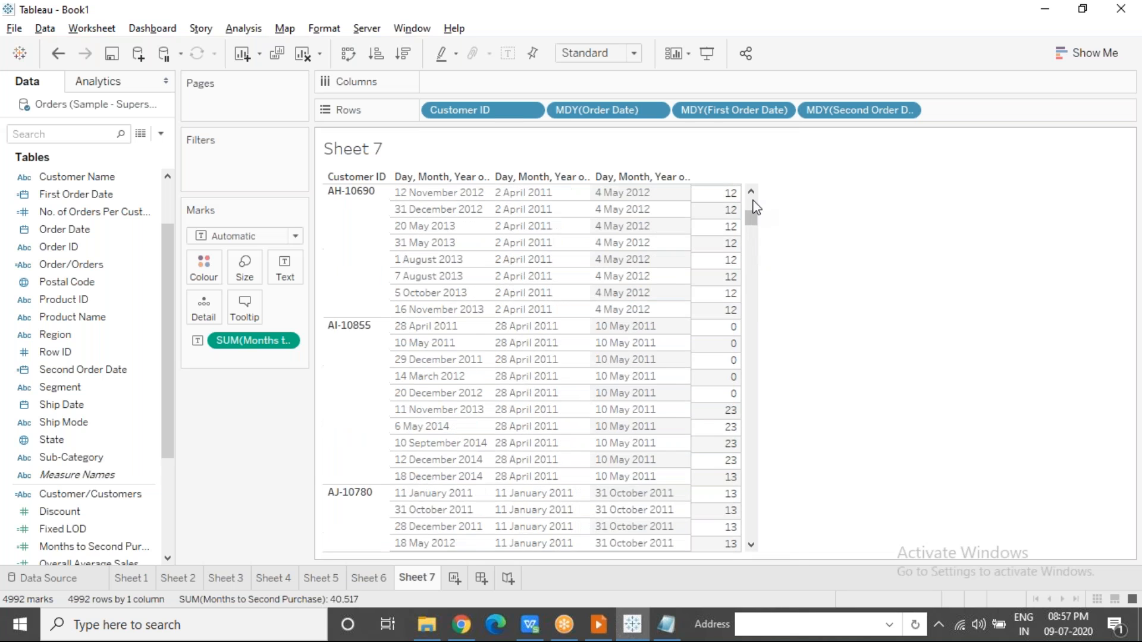
pyautogui.scroll(5, 749, 301)
pyautogui.scroll(-5, 750, 302)
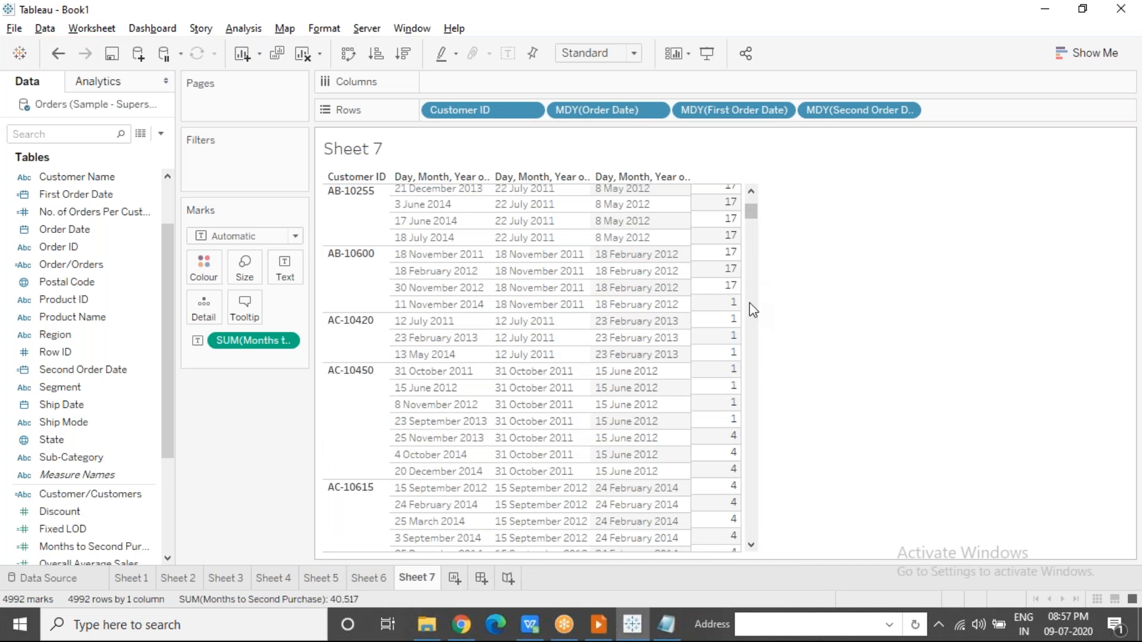
pyautogui.scroll(-15, 750, 302)
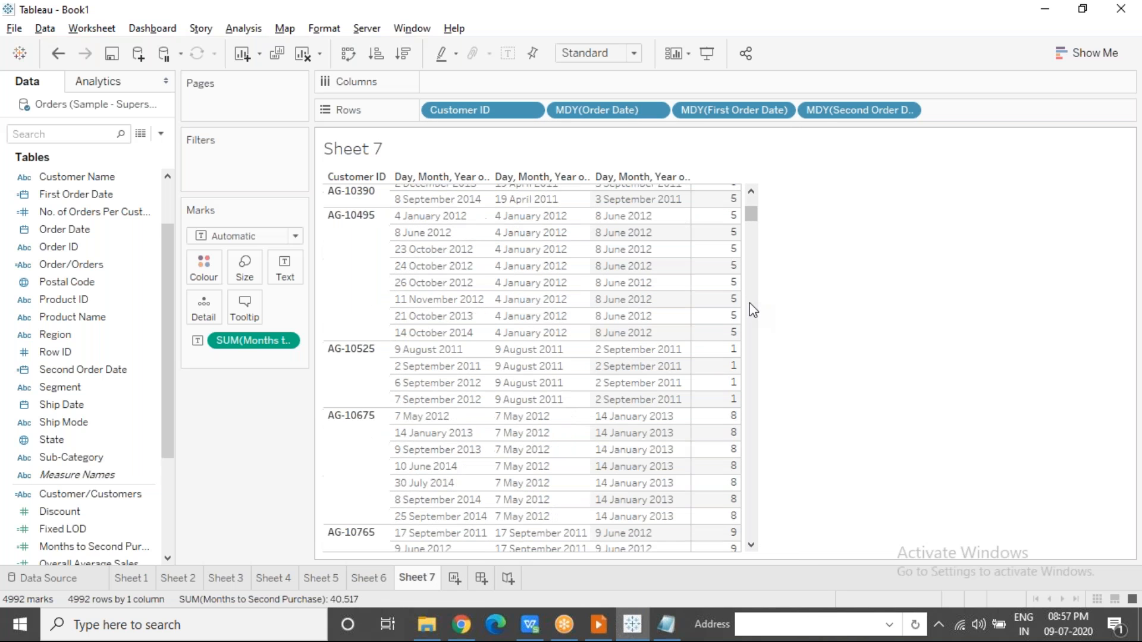
pyautogui.scroll(-10, 750, 309)
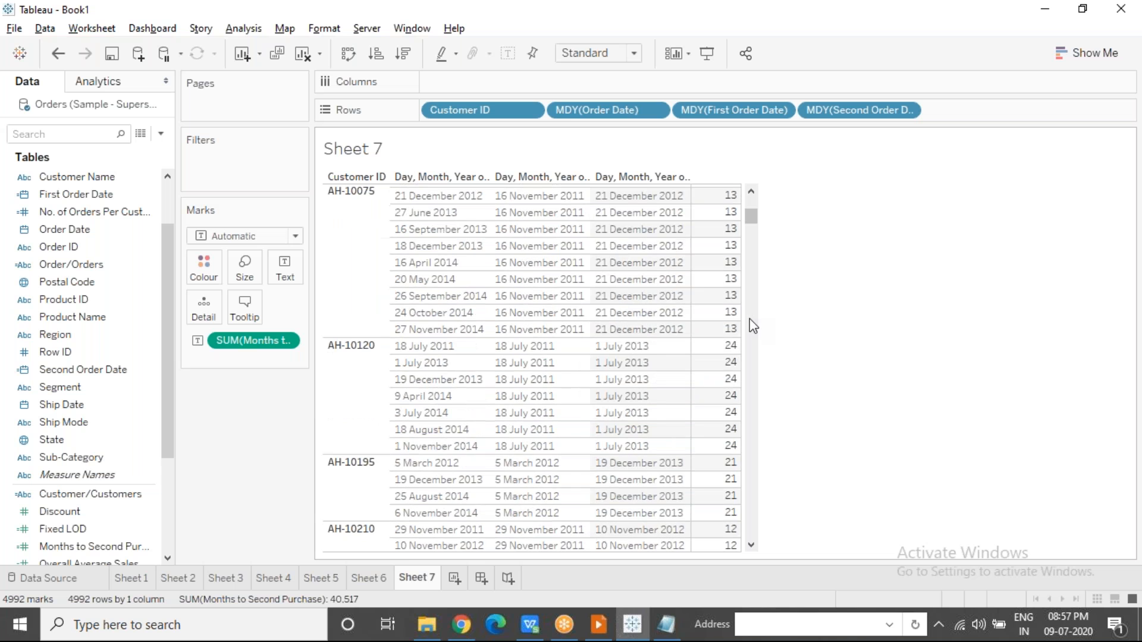
pyautogui.click(521, 328)
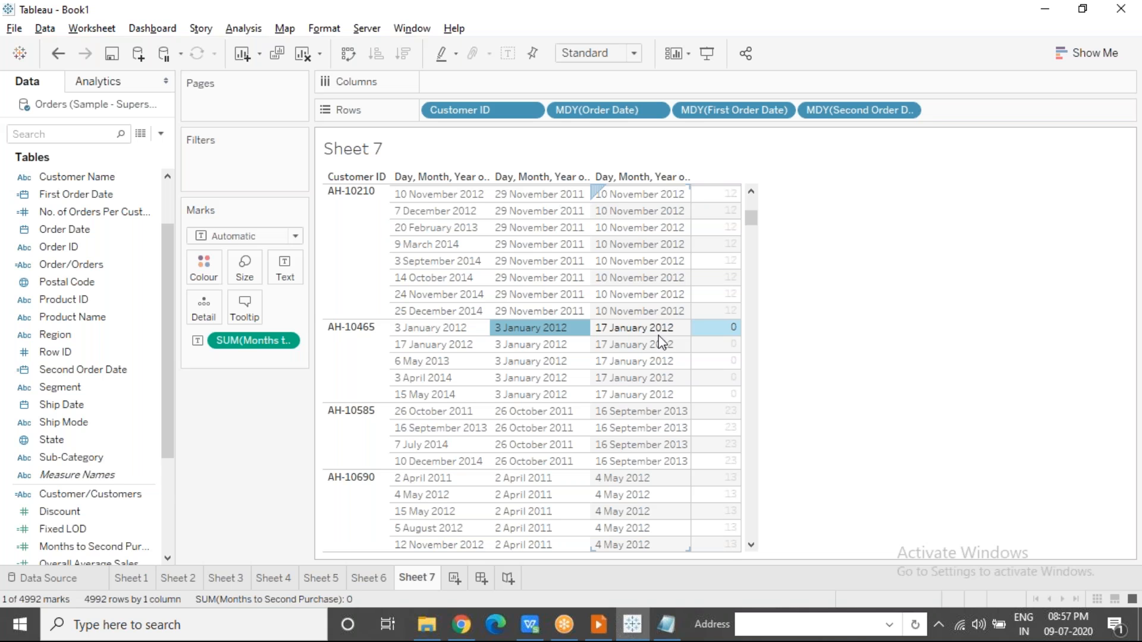
pyautogui.click(783, 415)
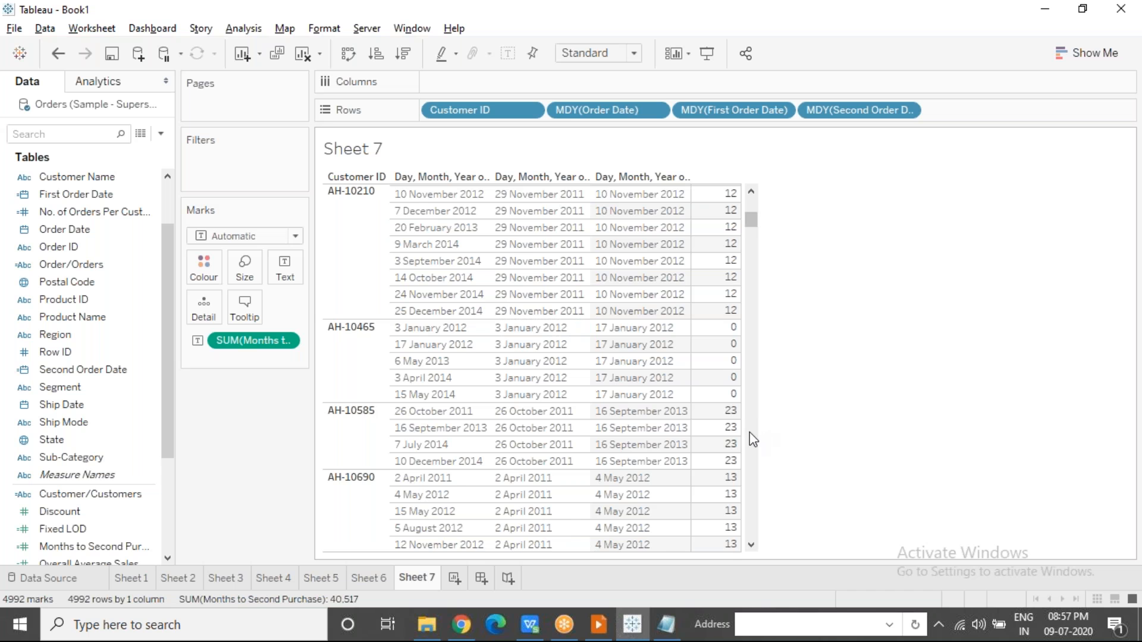
pyautogui.scroll(-15, 753, 437)
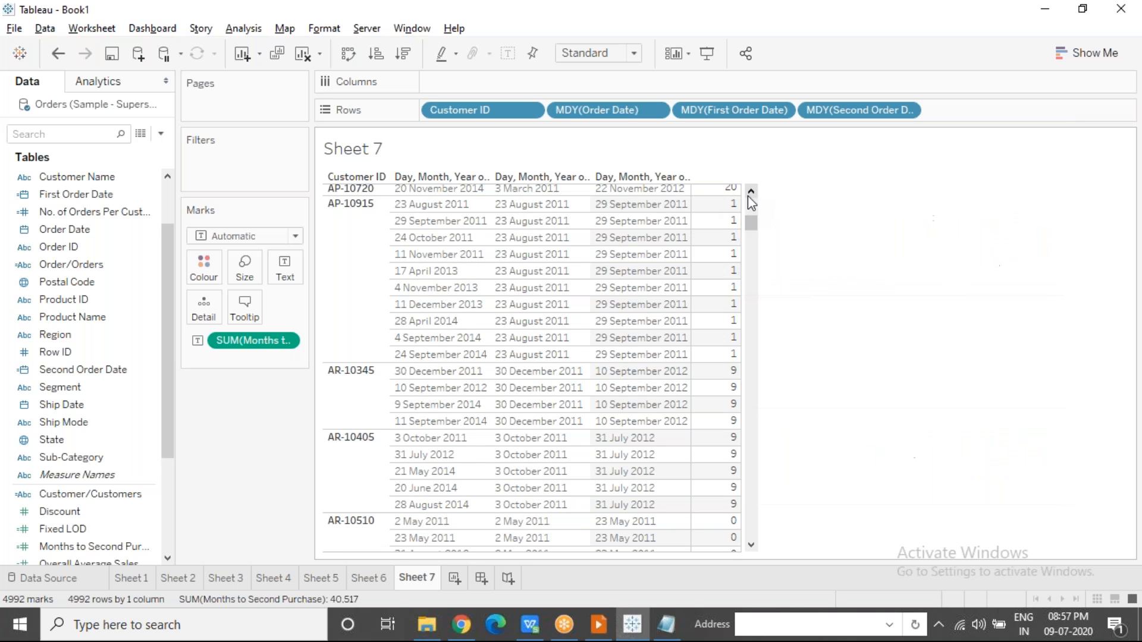
pyautogui.scroll(5, 748, 203)
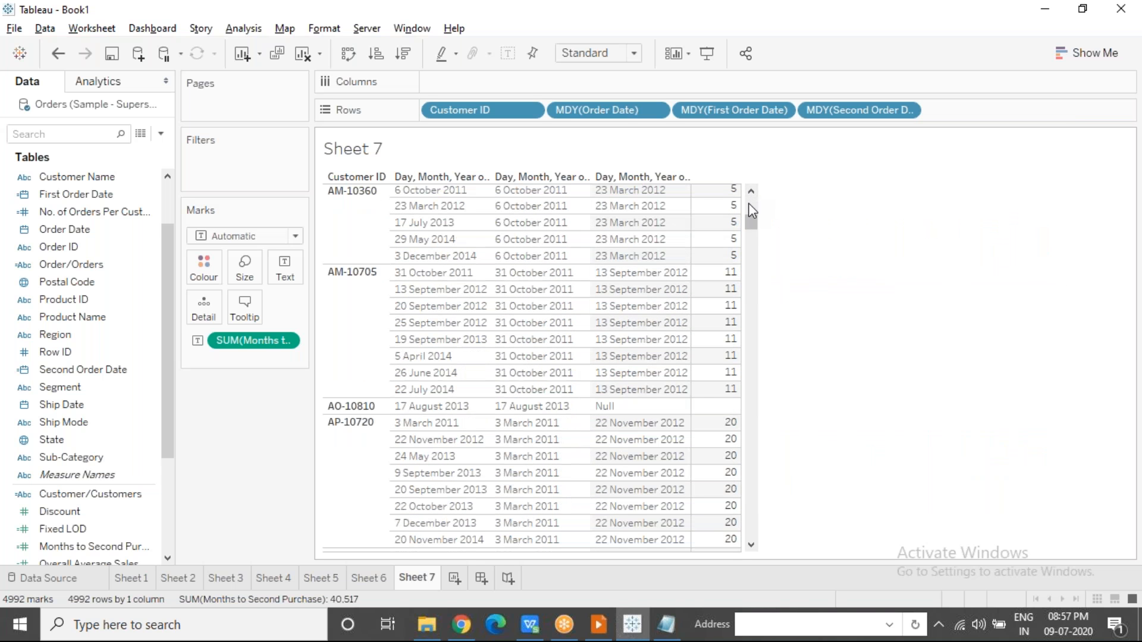
# Inspect the customer row with a Null second order date and its months to second purchase cell.
pyautogui.click(614, 406)
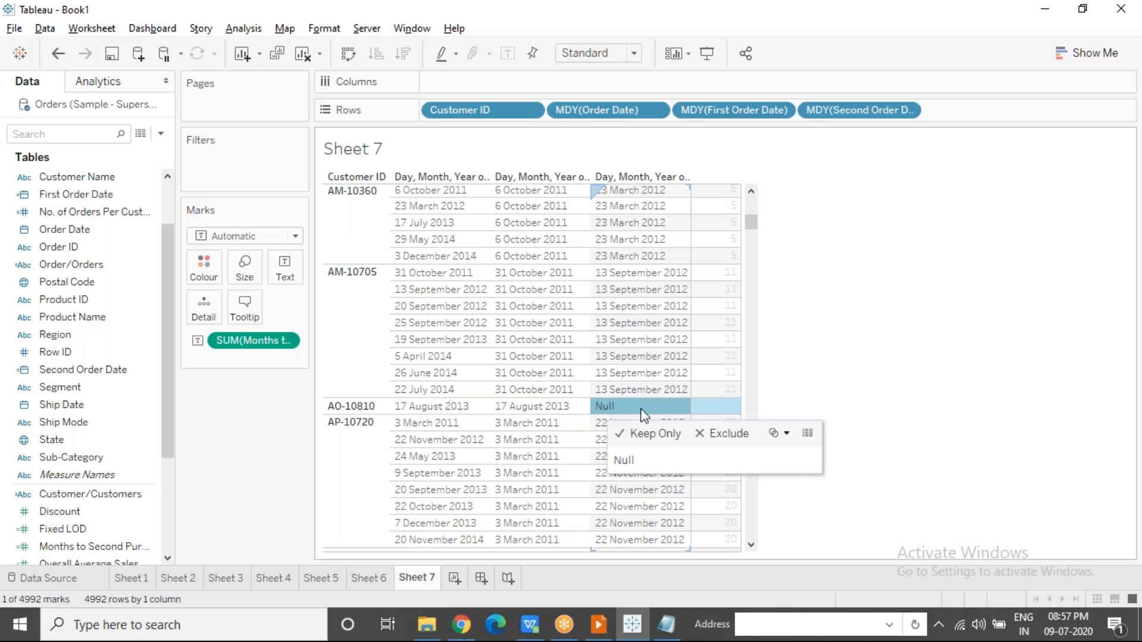
pyautogui.click(711, 409)
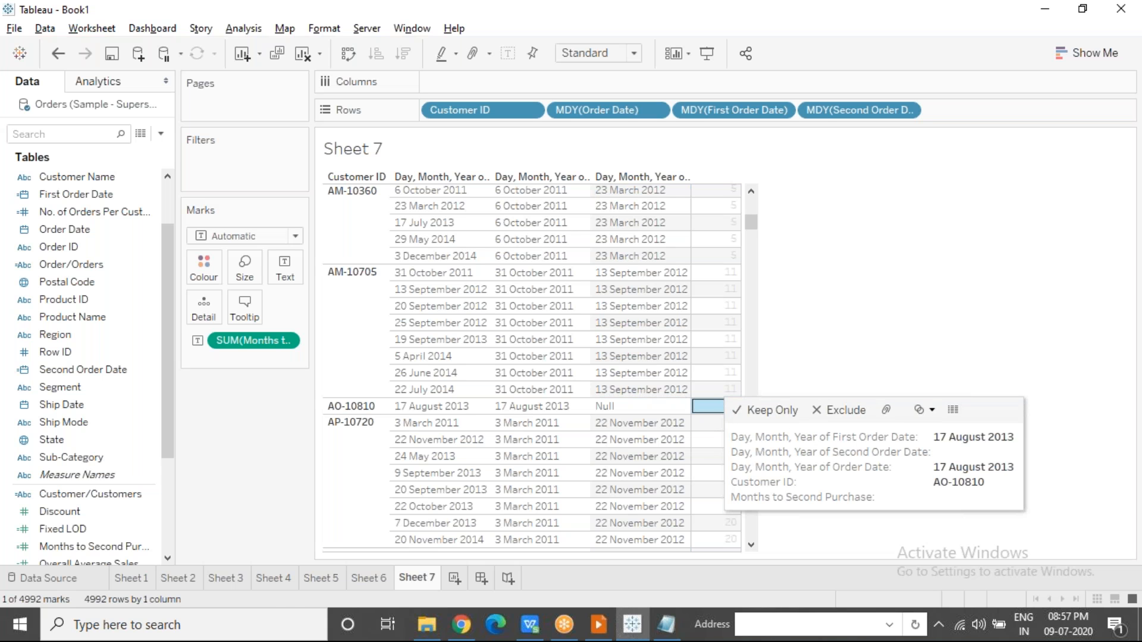
pyautogui.click(772, 381)
pyautogui.moveTo(727, 422)
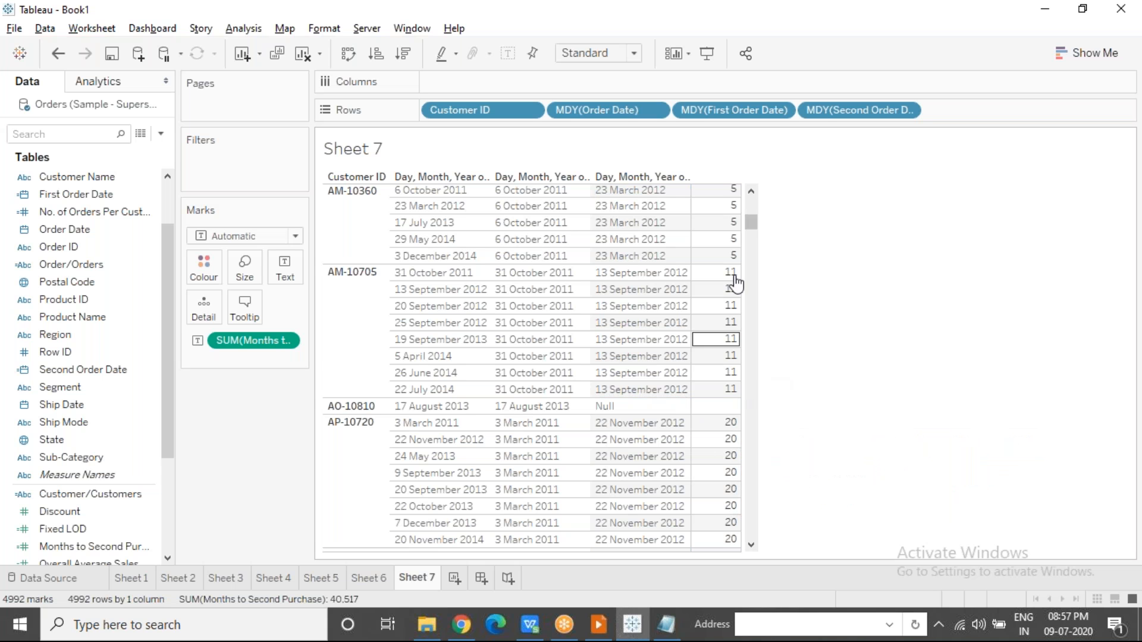
# Compare the first and second order dates of the customer with 0 months to second purchase.
pyautogui.click(751, 206)
pyautogui.click(751, 206)
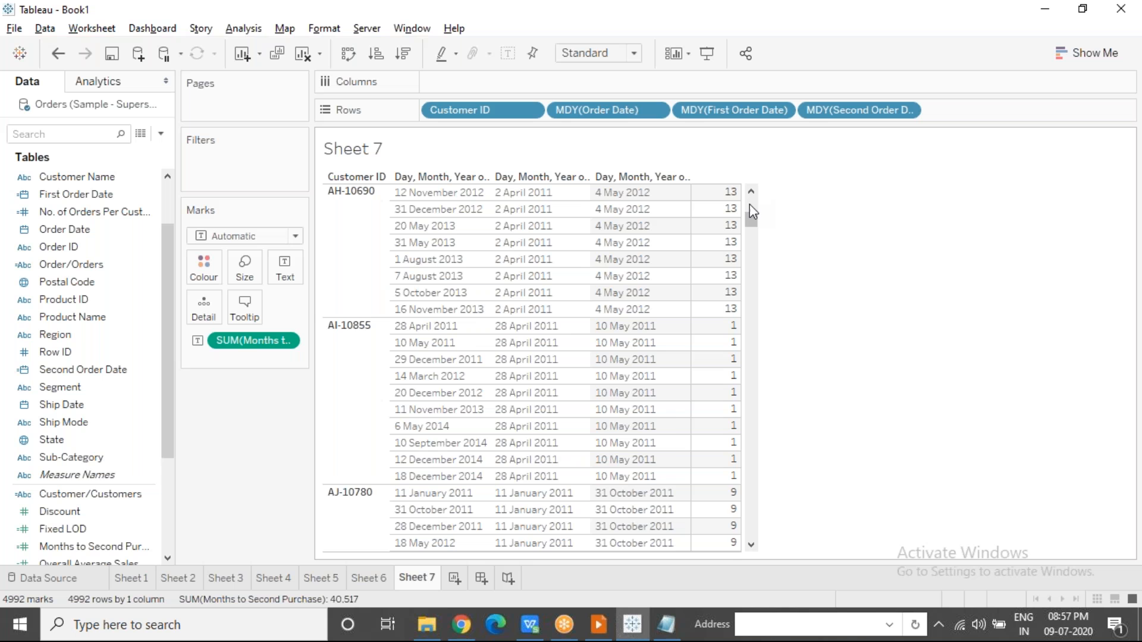
pyautogui.click(750, 207)
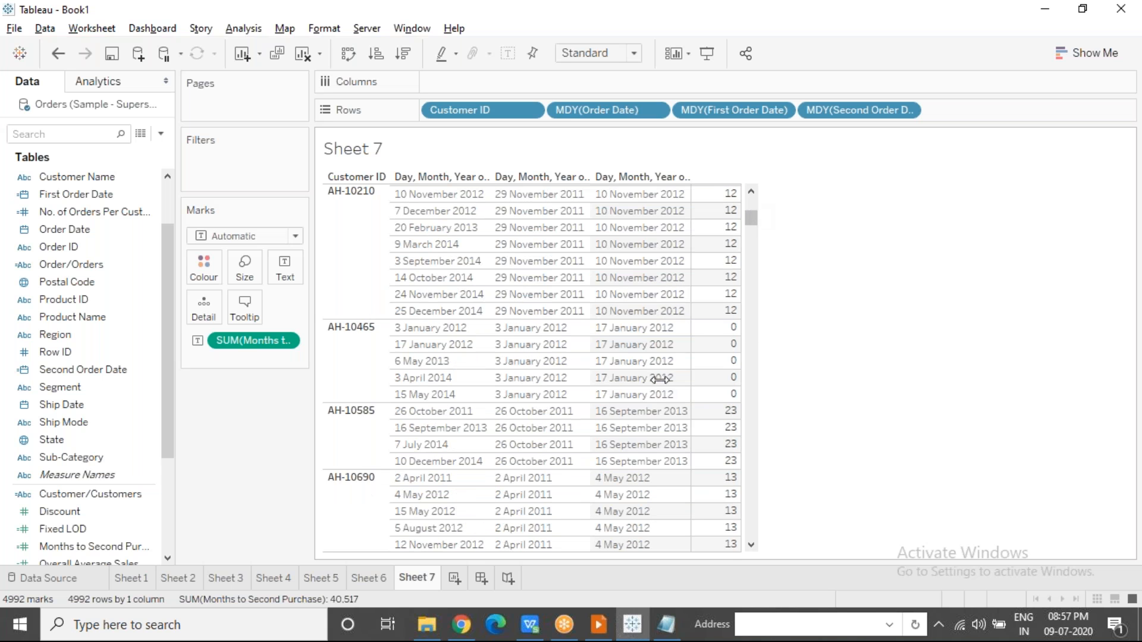
pyautogui.click(716, 334)
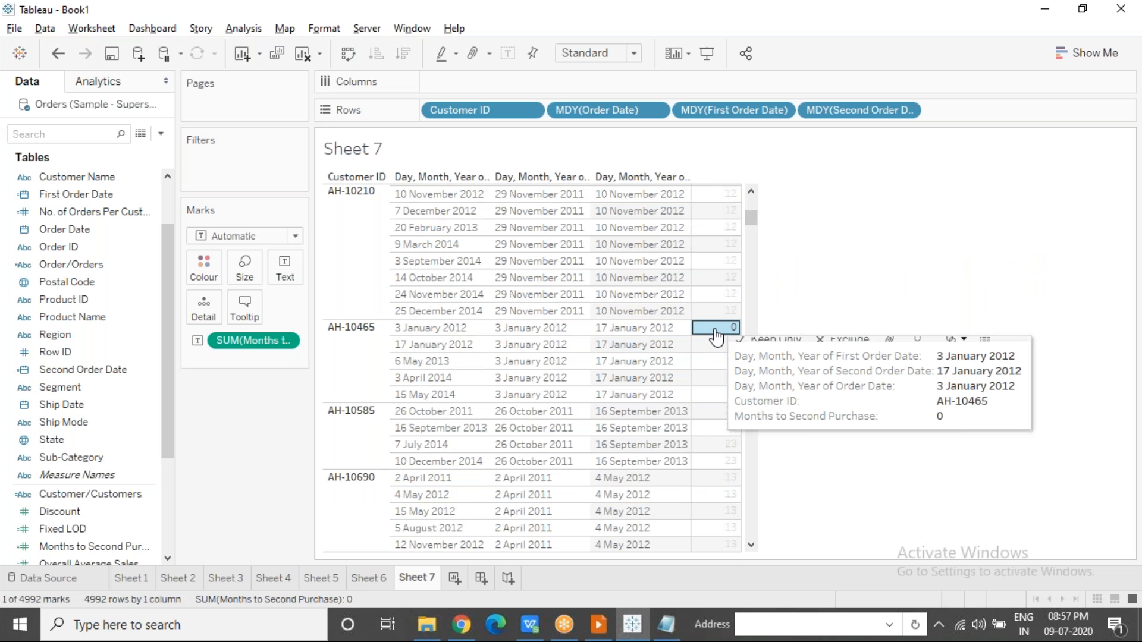
pyautogui.click(617, 328)
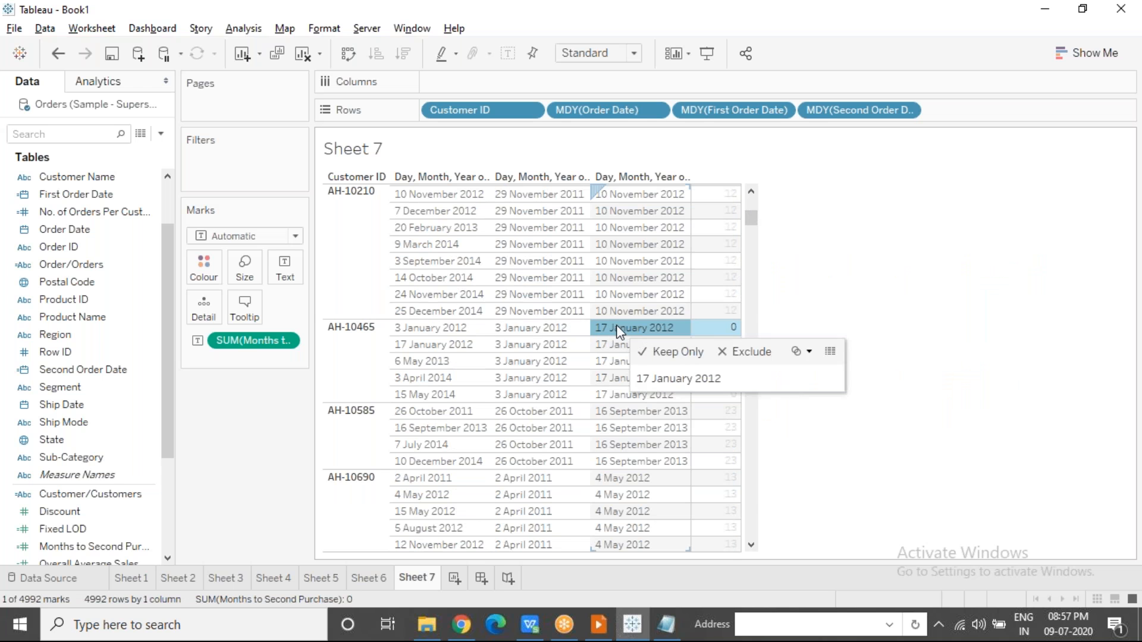
pyautogui.click(552, 327)
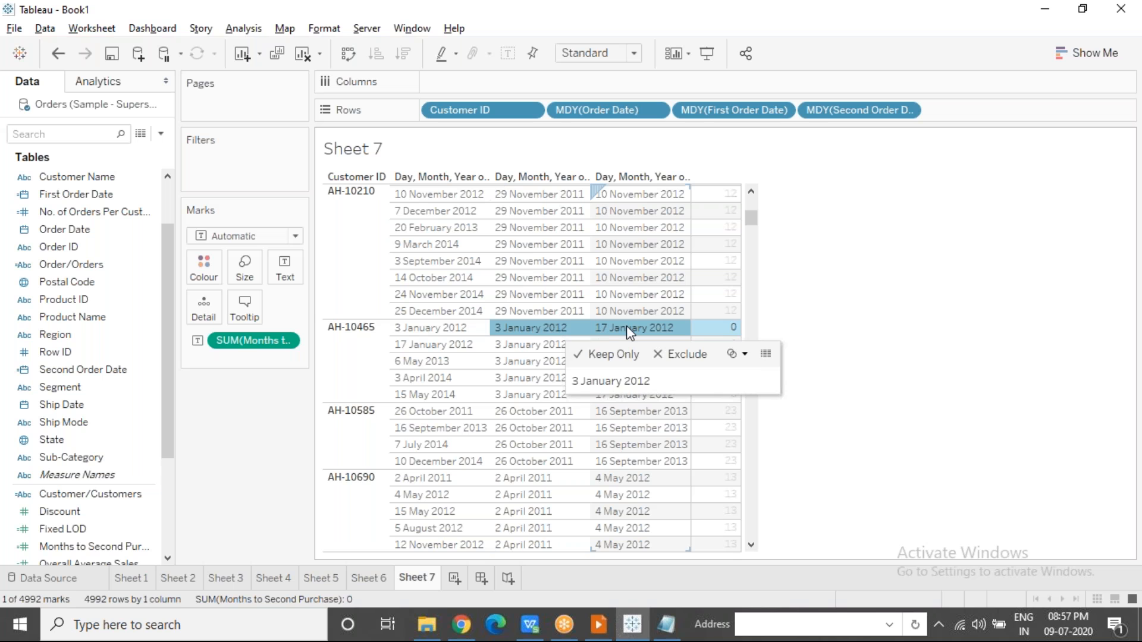
pyautogui.click(827, 416)
# Look through the data source's field list for the Repeat Purchasing calculation.
pyautogui.click(144, 548)
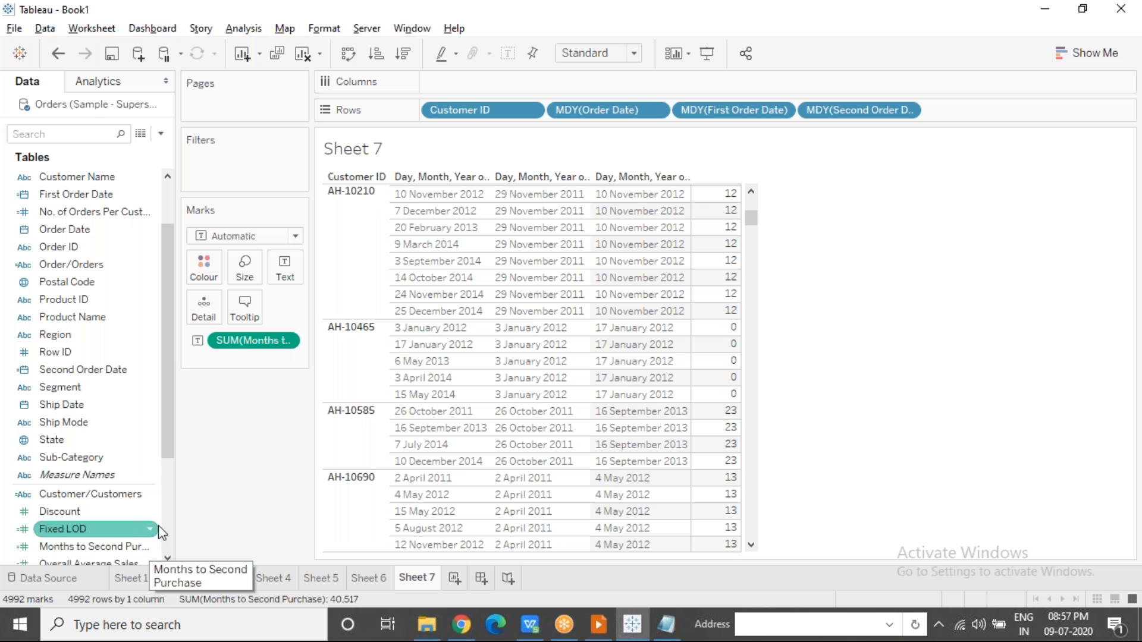
pyautogui.click(169, 521)
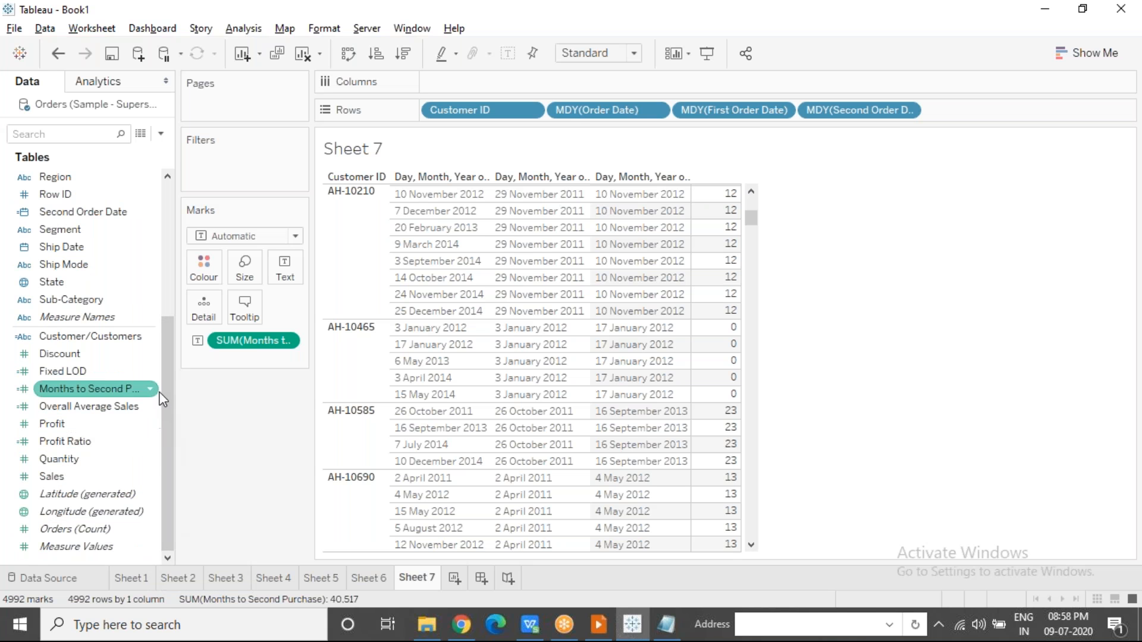
pyautogui.moveTo(166, 373); pyautogui.dragTo(167, 273)
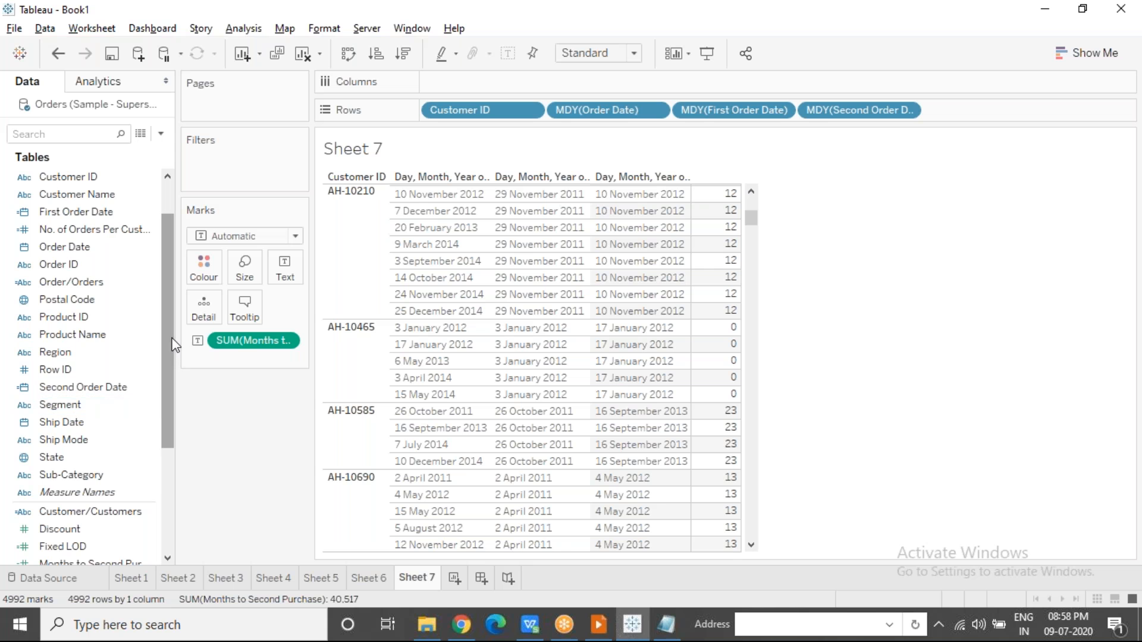
pyautogui.moveTo(169, 335); pyautogui.dragTo(174, 245)
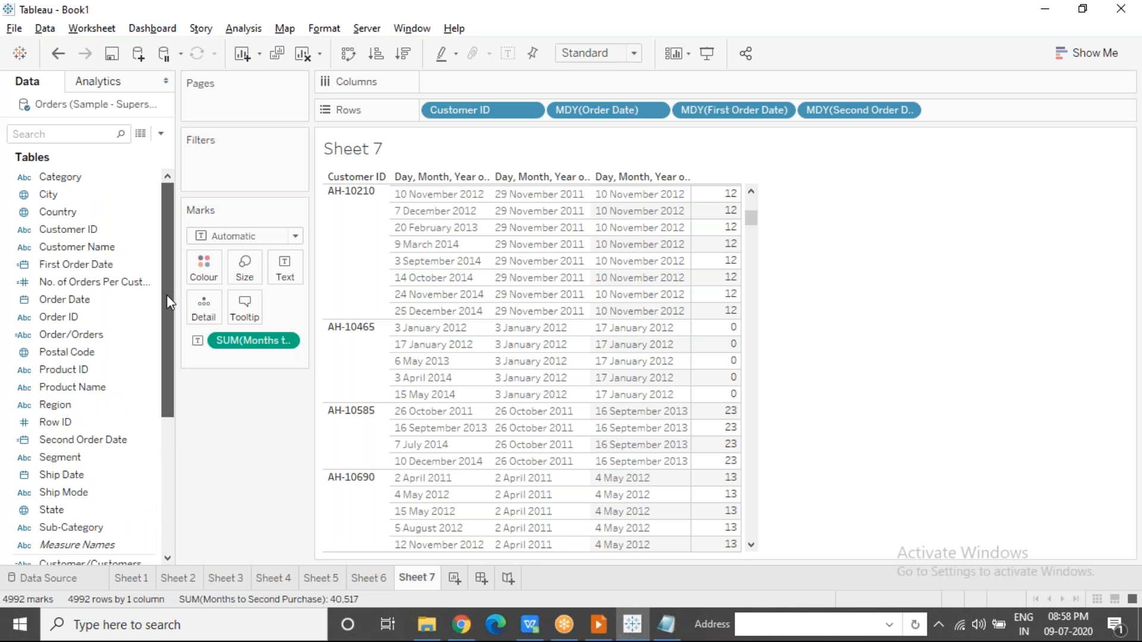
pyautogui.moveTo(167, 295); pyautogui.dragTo(175, 397)
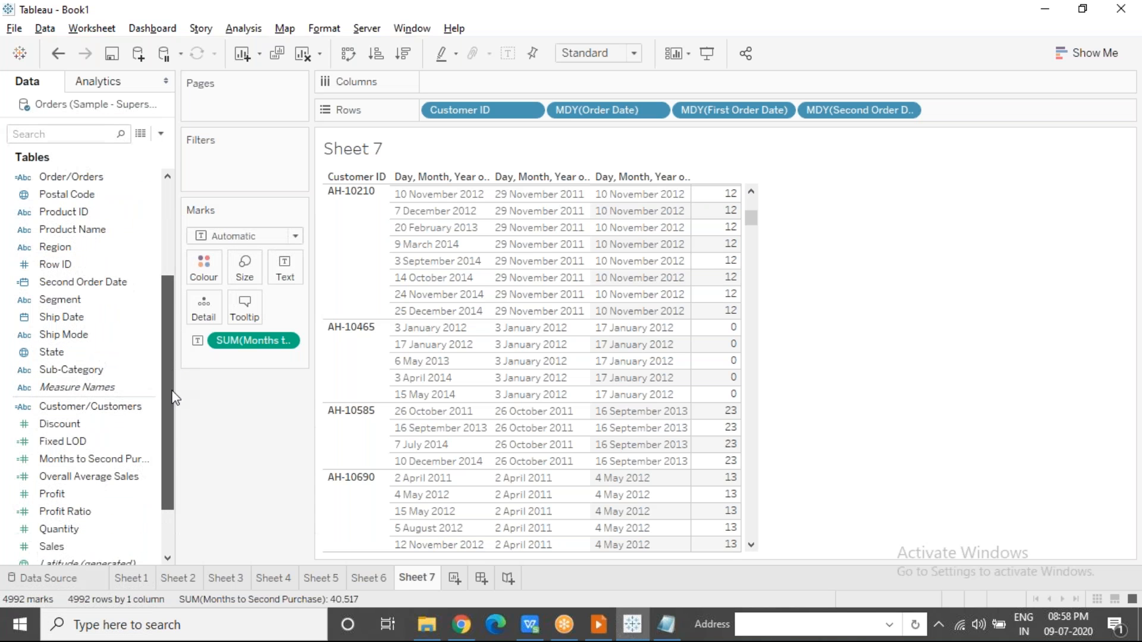
# Create the calculated field again and name it "Repeat Purchasing".
pyautogui.click(243, 28)
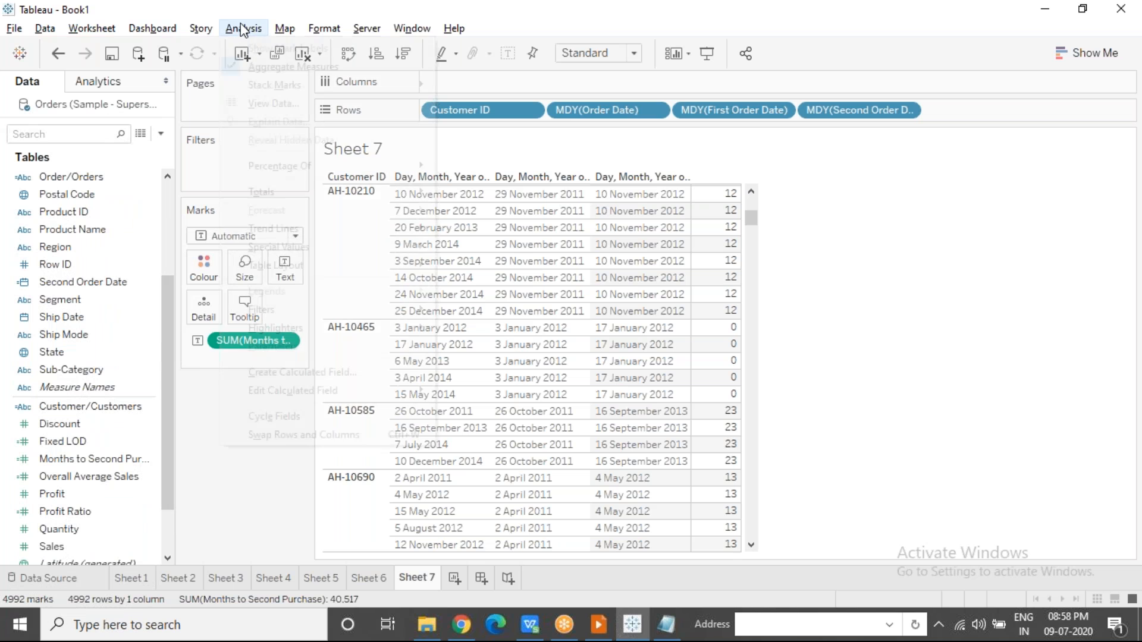
pyautogui.click(329, 376)
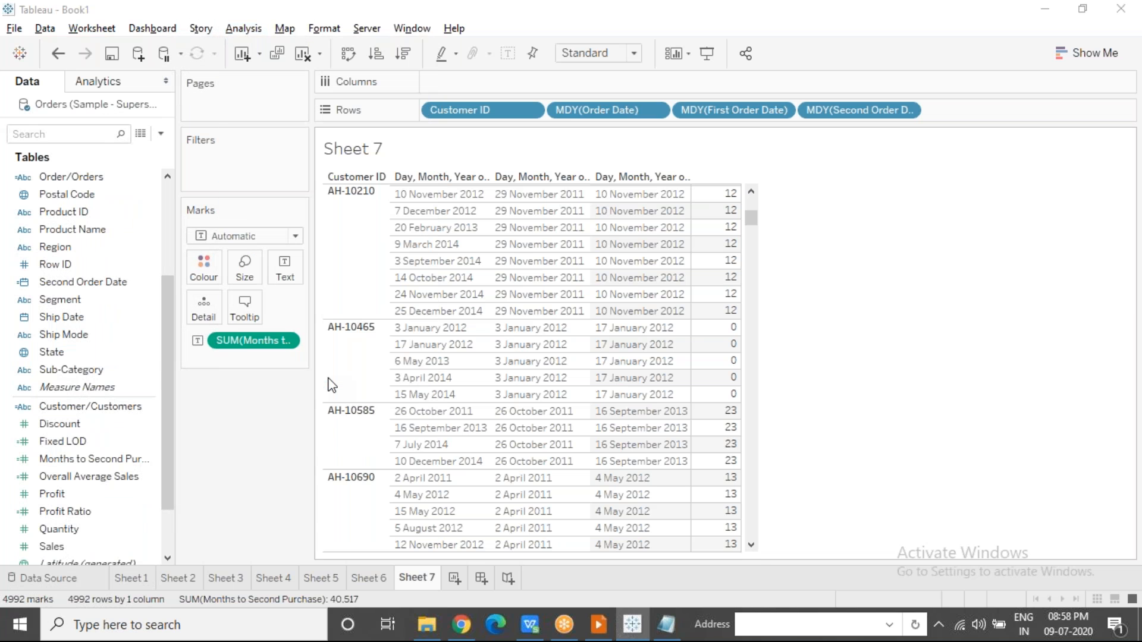
pyautogui.write('Repea')
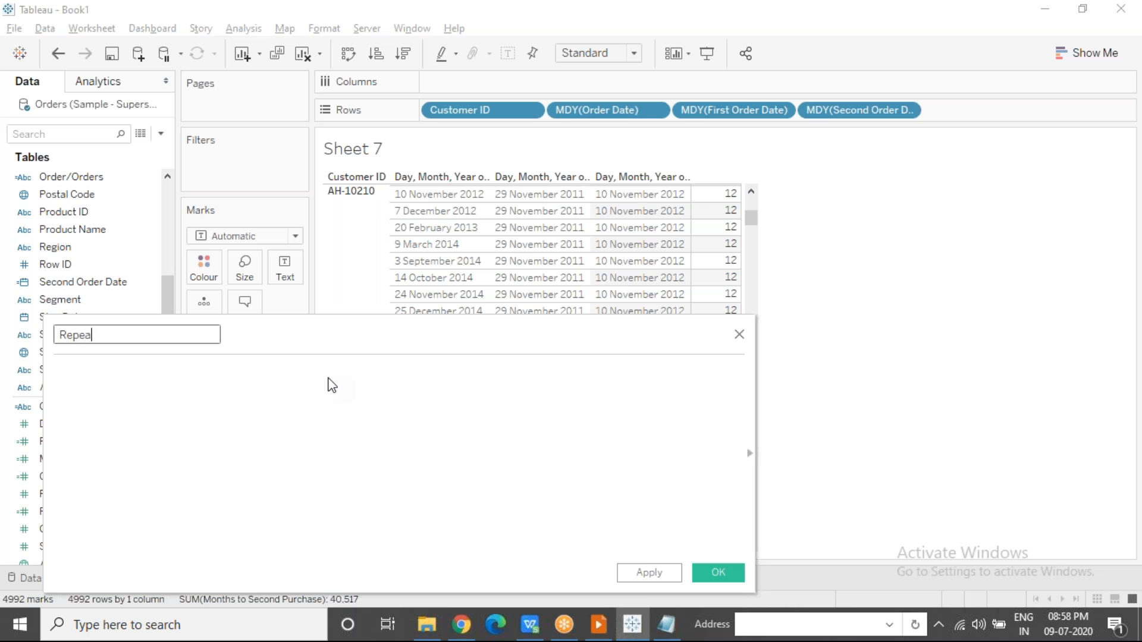
pyautogui.write('t Purchasing')
pyautogui.press('Tab')
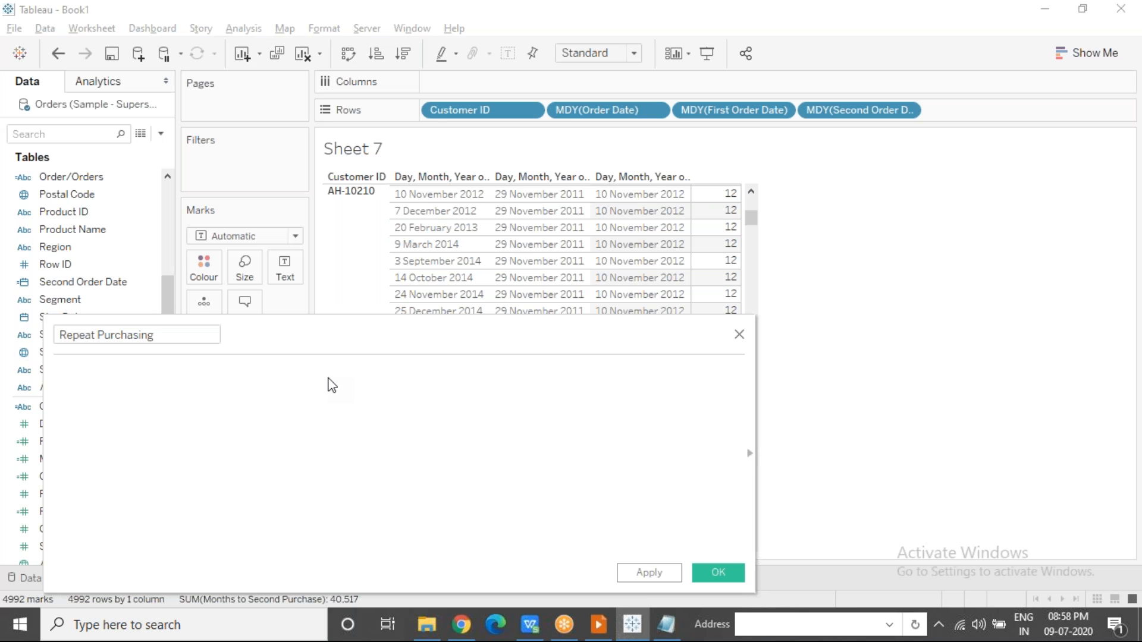
# Enter the first condition, if [Months to Second Purchase] >= 6 THEN "More than 6 Months", and start an indented new line.
pyautogui.write("if'month")
pyautogui.press('BackSpace')
pyautogui.press('BackSpace')
pyautogui.press('BackSpace')
pyautogui.press('BackSpace')
pyautogui.press('BackSpace')
pyautogui.press('BackSpace')
pyautogui.write('mon')
pyautogui.press('Down')
pyautogui.press('Return')
pyautogui.write('>= 6 the')
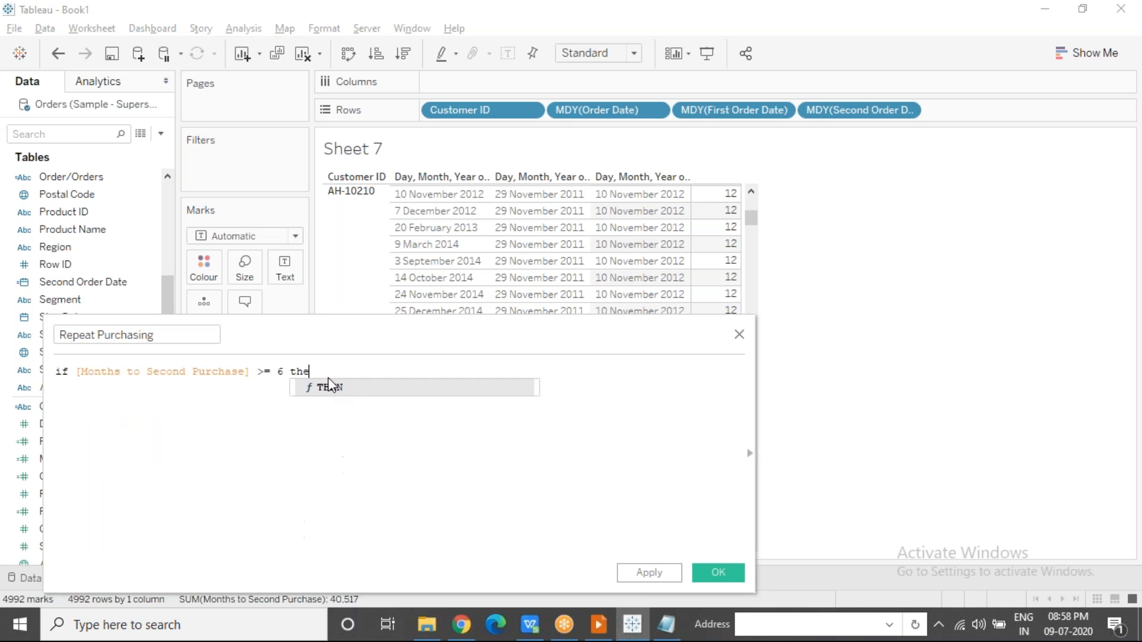
pyautogui.press('Return')
pyautogui.write('"More th')
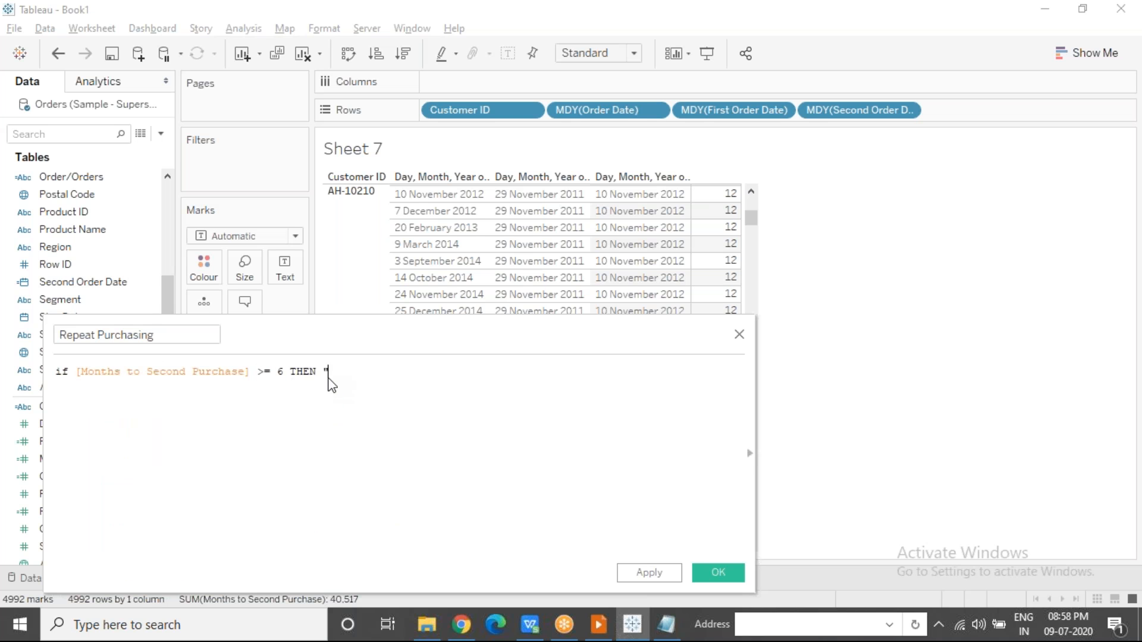
pyautogui.write('an 6 Months"')
pyautogui.press('Return')
pyautogui.press('Tab')
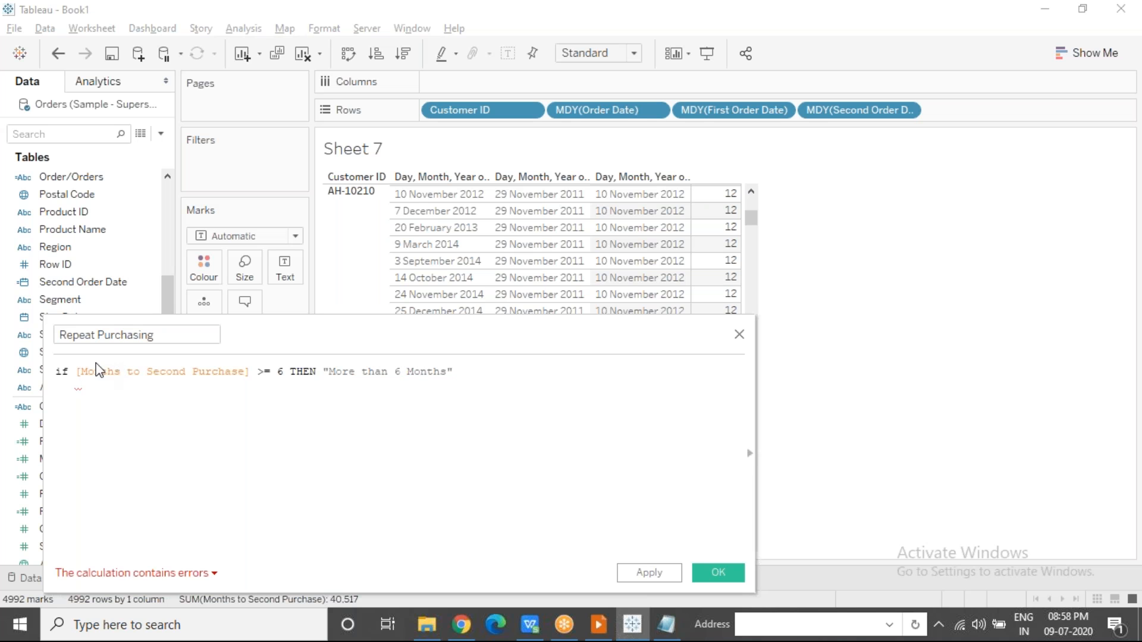
# Capitalise the opening IF keyword of the Repeat Purchasing formula and remove the extra space after it.
pyautogui.moveTo(69, 369); pyautogui.dragTo(58, 369)
pyautogui.write('I')
pyautogui.click(130, 383)
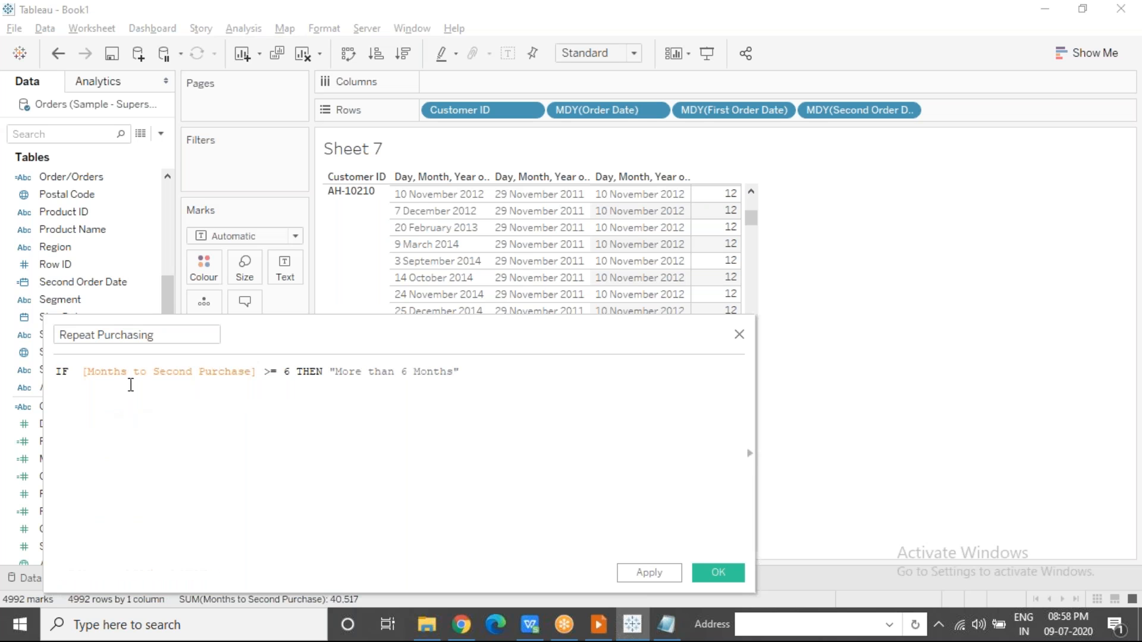
pyautogui.press('Delete')
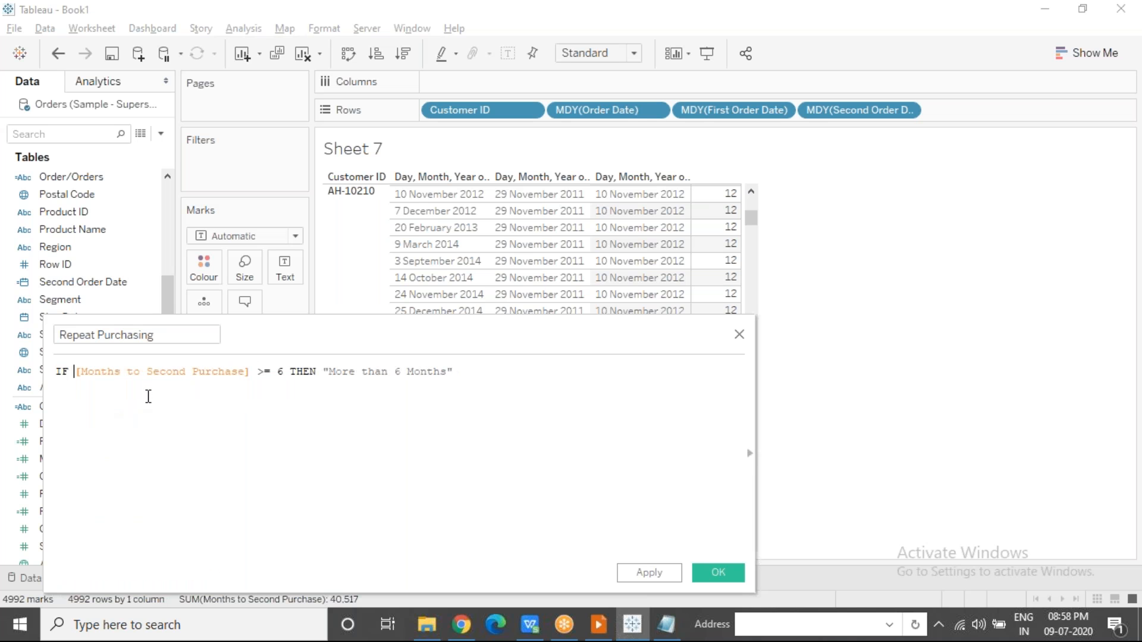
# Add the indented second condition ELSEIF [Months to Second Purchase] < 6 THEN "Less than 6 months".
pyautogui.press('Return')
pyautogui.press('Tab')
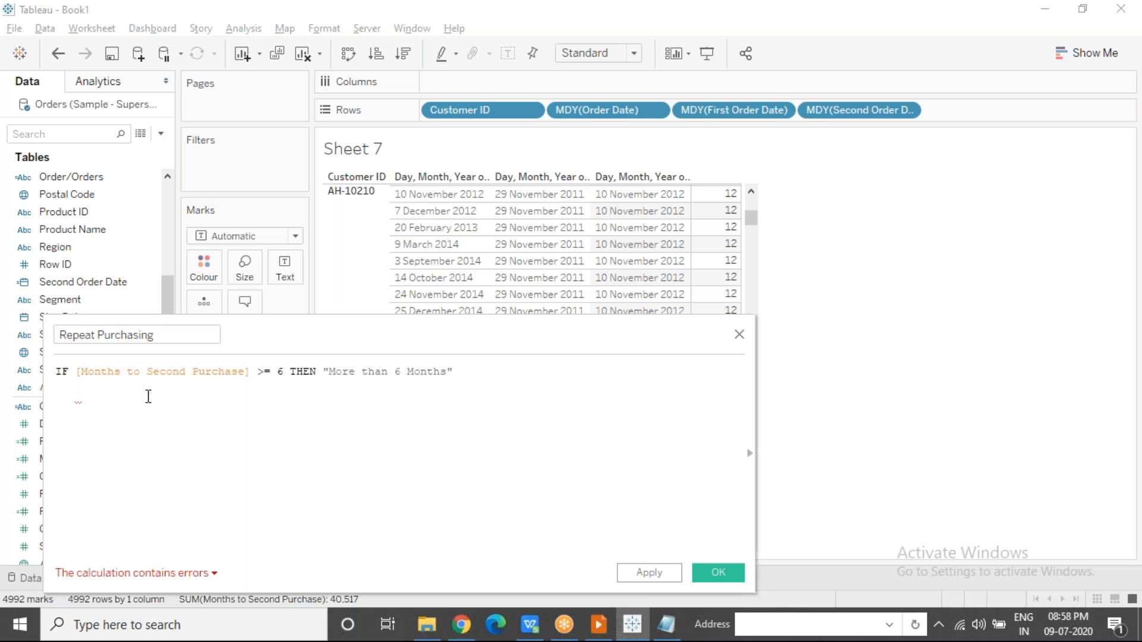
pyautogui.write('els')
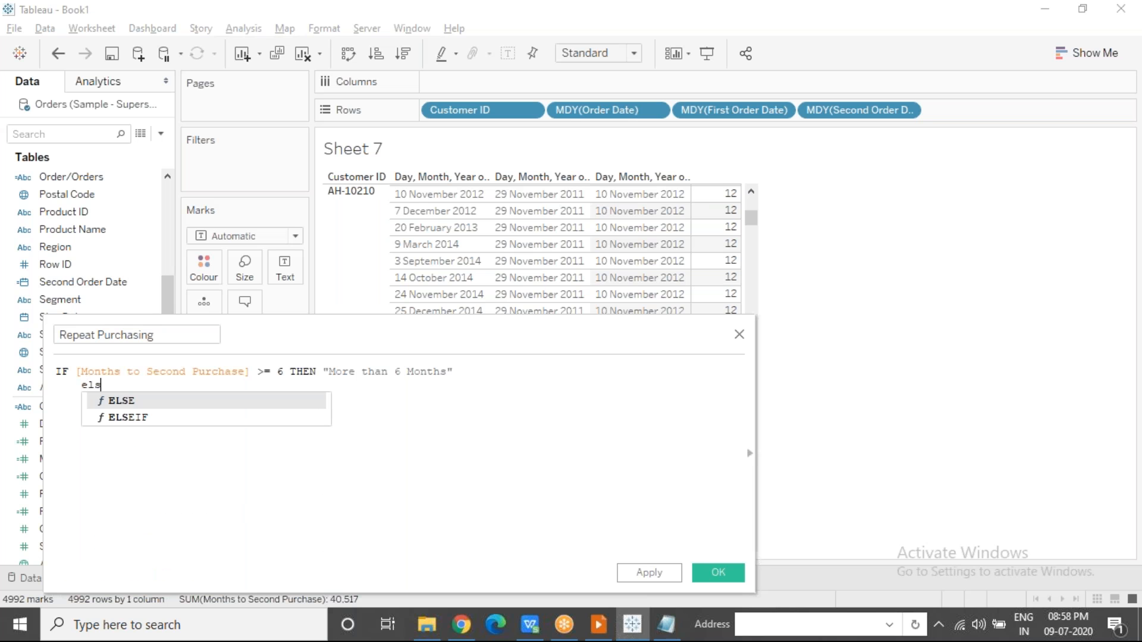
pyautogui.press('Down')
pyautogui.press('Return')
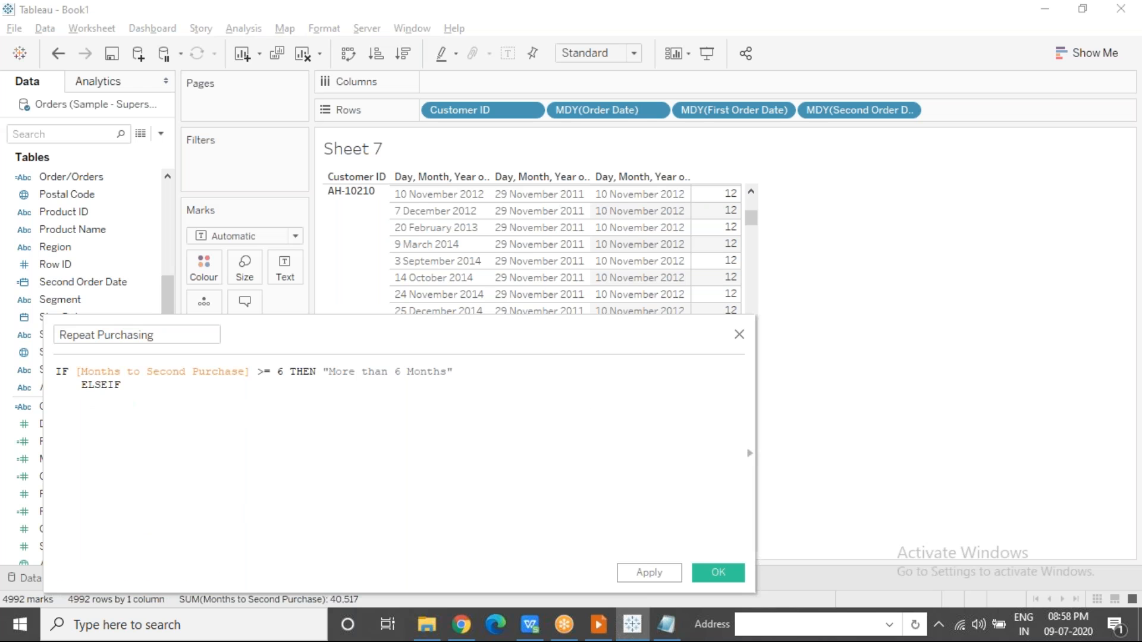
pyautogui.write('month')
pyautogui.press('Down')
pyautogui.press('Return')
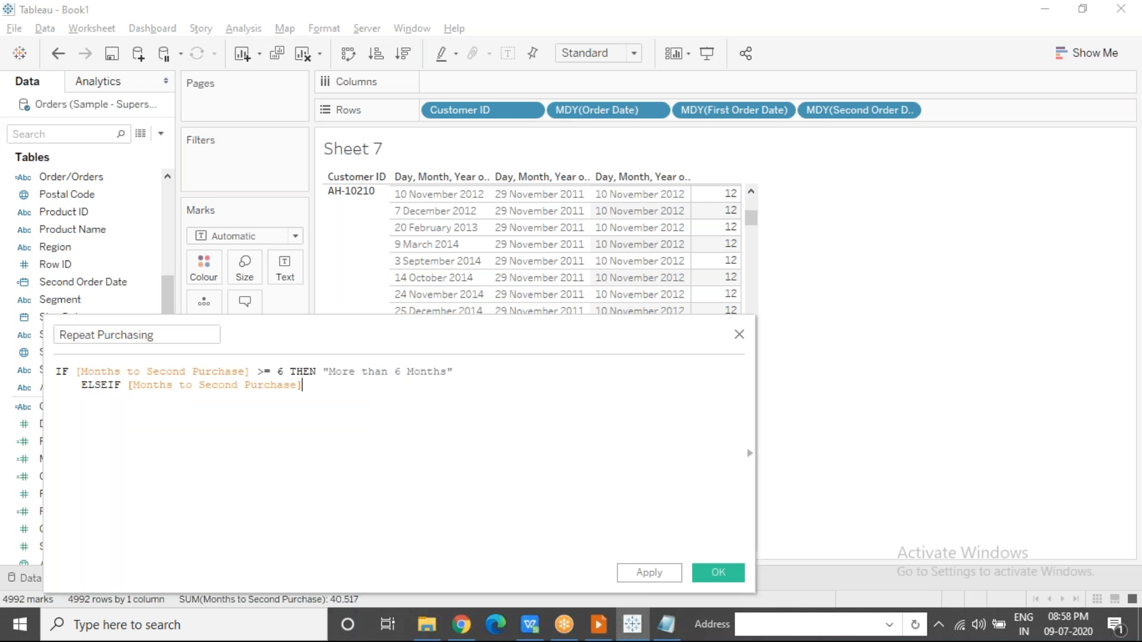
pyautogui.write('< 6 THEN "Less than 6 months"')
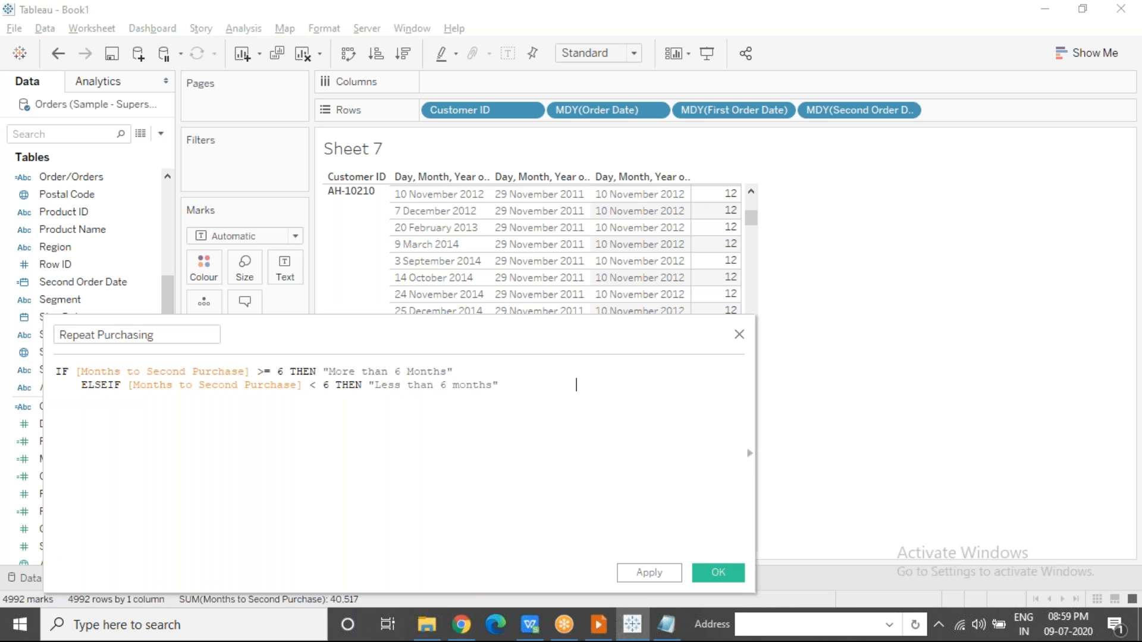
# Complete the formula with ELSE "No Second Purchase" and a closing END on its own line.
pyautogui.press('Return')
pyautogui.write('ELSE "')
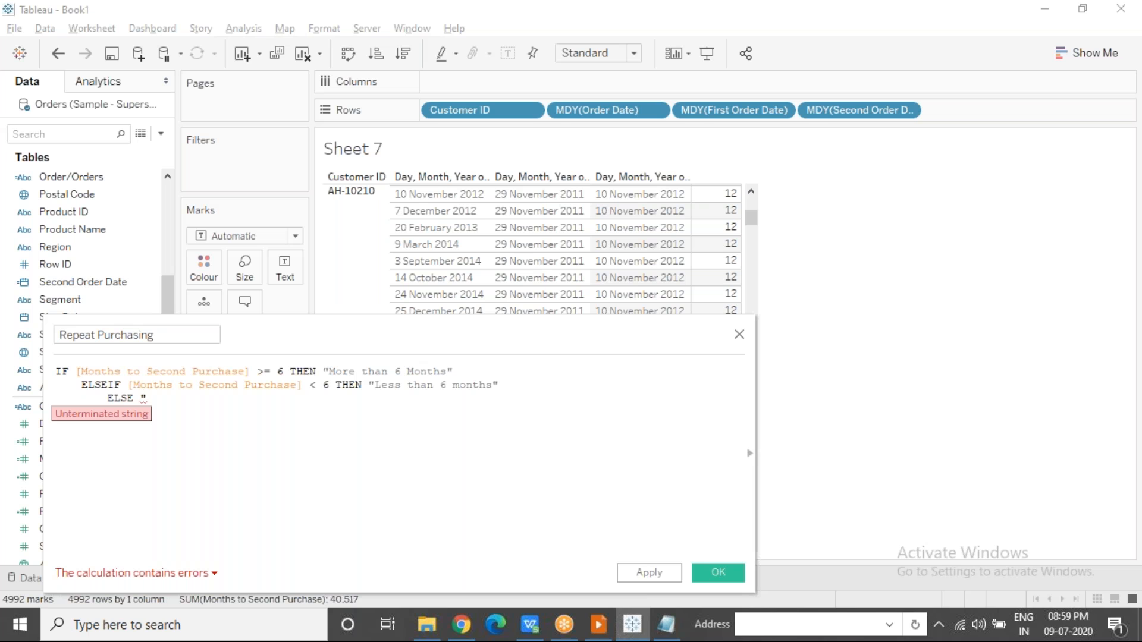
pyautogui.write('No Second Purchase"')
pyautogui.press('Return')
pyautogui.write('END')
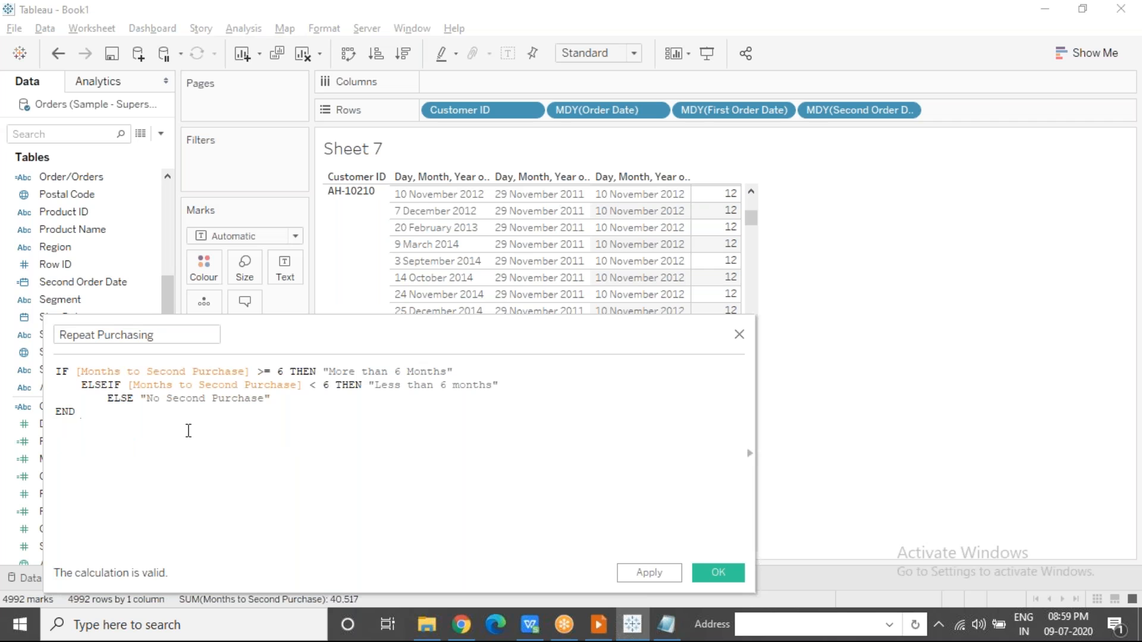
# Check the Months to Second Purchase reference in the first condition and save the Repeat Purchasing calculation.
pyautogui.moveTo(76, 373); pyautogui.dragTo(252, 371)
pyautogui.press('XF86MonBrightnessUp')
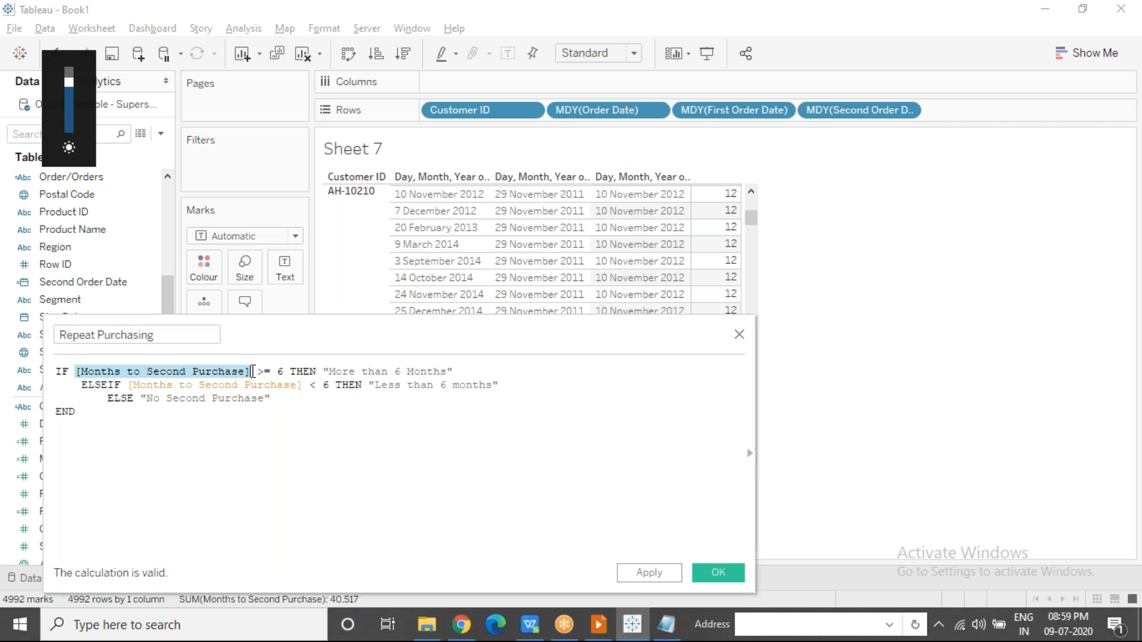
pyautogui.click(235, 512)
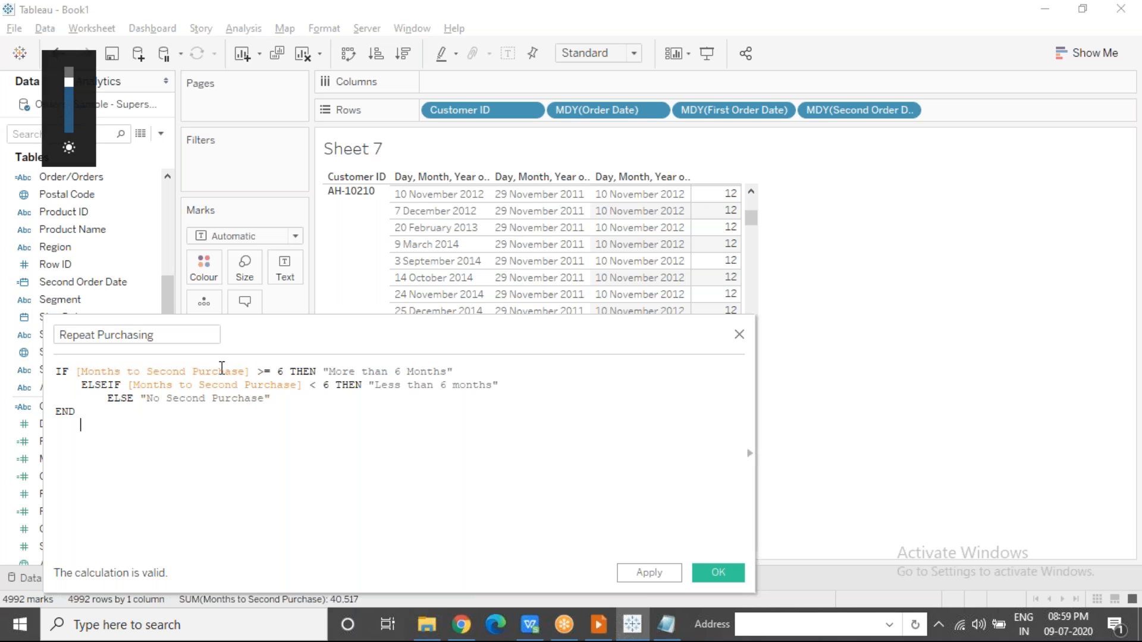
pyautogui.moveTo(257, 371); pyautogui.dragTo(74, 374)
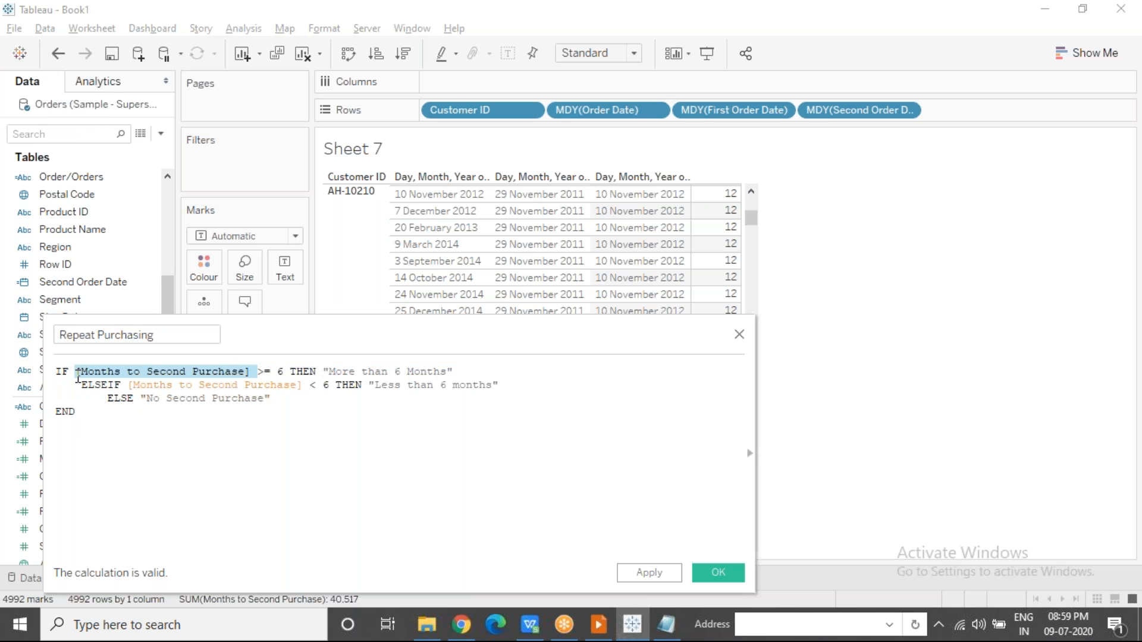
pyautogui.click(334, 498)
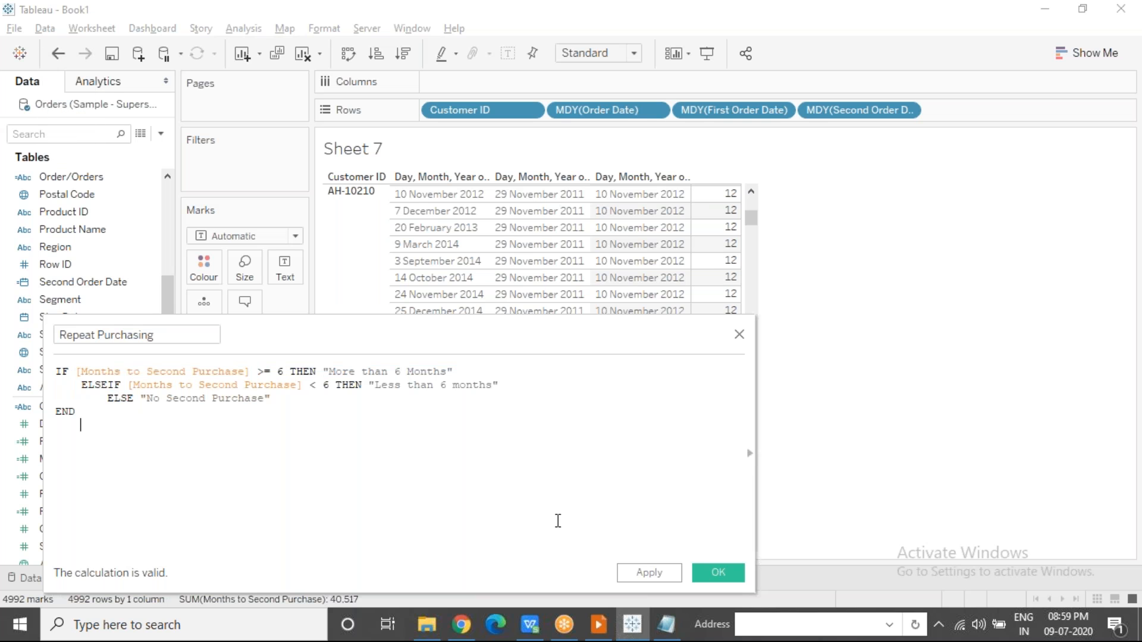
pyautogui.click(727, 573)
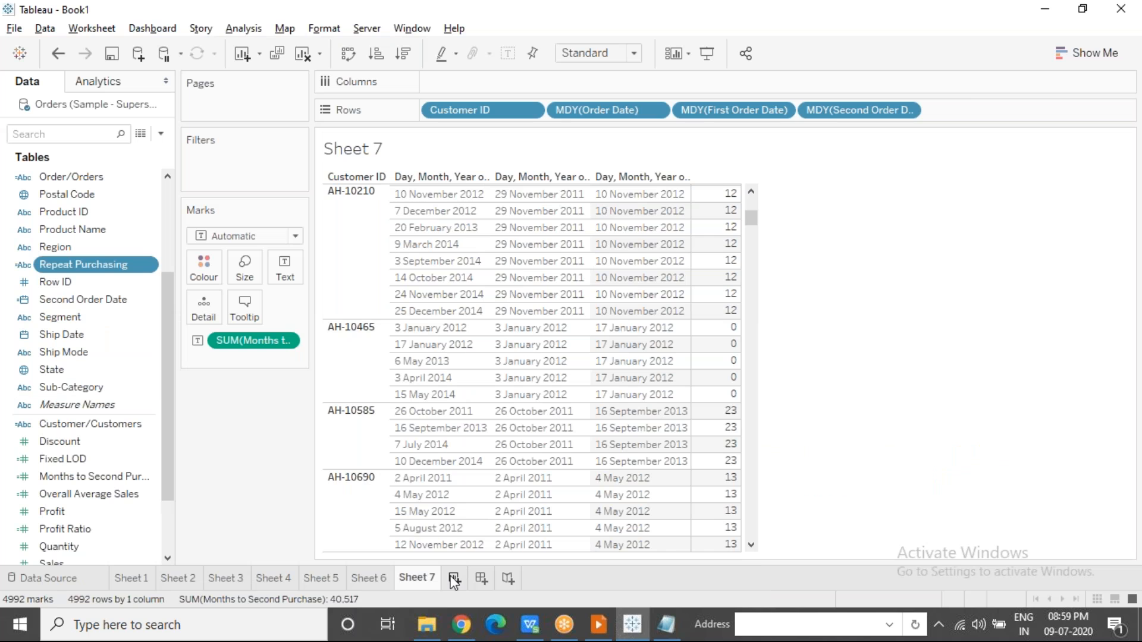
# Add a new worksheet, place Repeat Purchasing on its rows and check each resulting category.
pyautogui.hotkey('ctrl', 'm')
pyautogui.moveTo(74, 262); pyautogui.dragTo(431, 110)
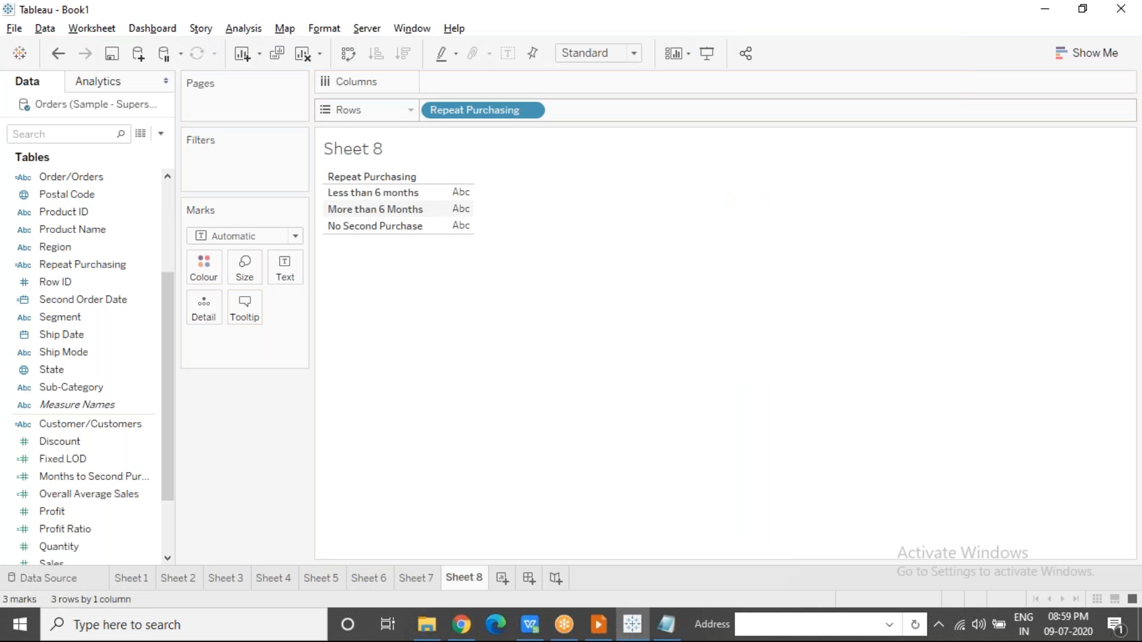
pyautogui.click(403, 198)
pyautogui.click(368, 211)
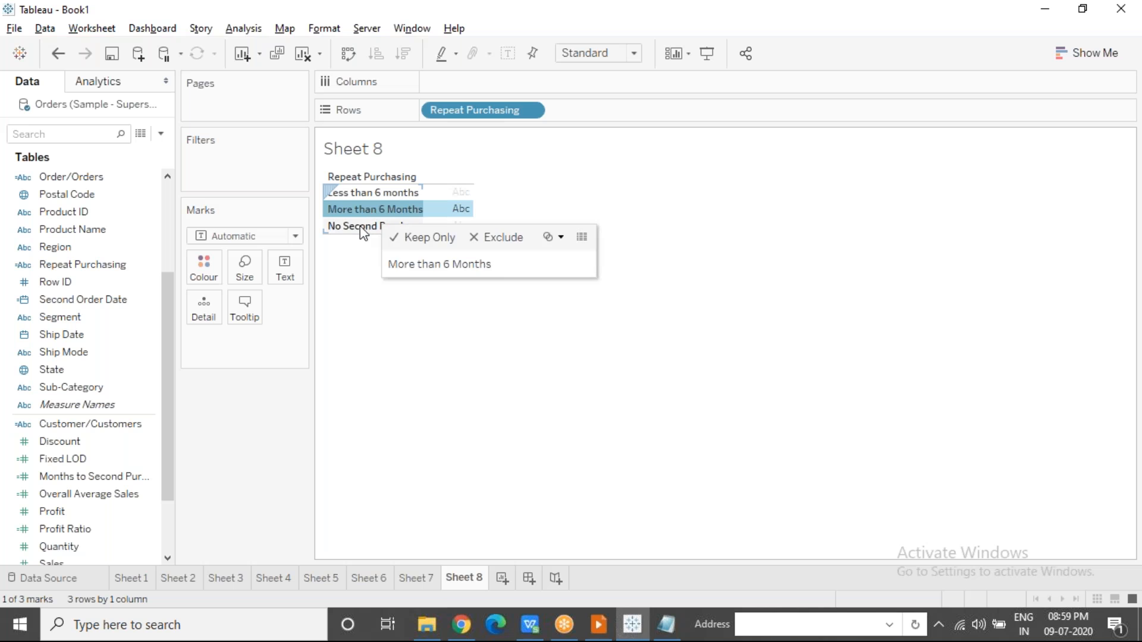
pyautogui.click(363, 229)
pyautogui.click(416, 400)
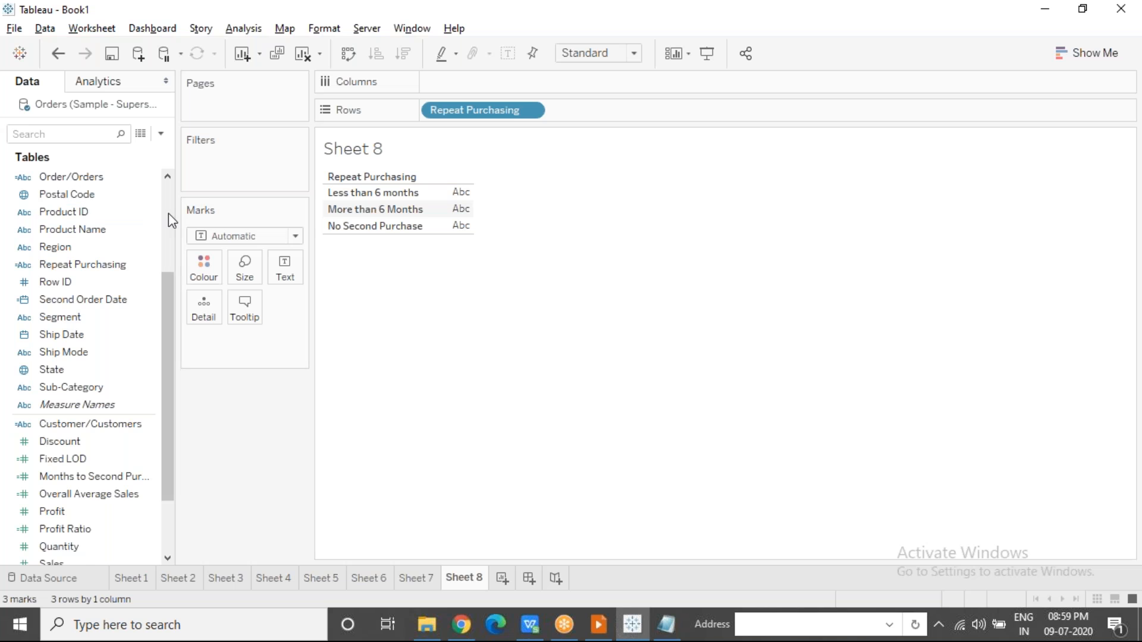
# Add the distinct count of Customer ID, CNTD(Customer ID), to the columns and show mark labels on the bars.
pyautogui.scroll(3, 172, 220)
pyautogui.click(92, 232)
pyautogui.moveTo(91, 229); pyautogui.dragTo(488, 81)
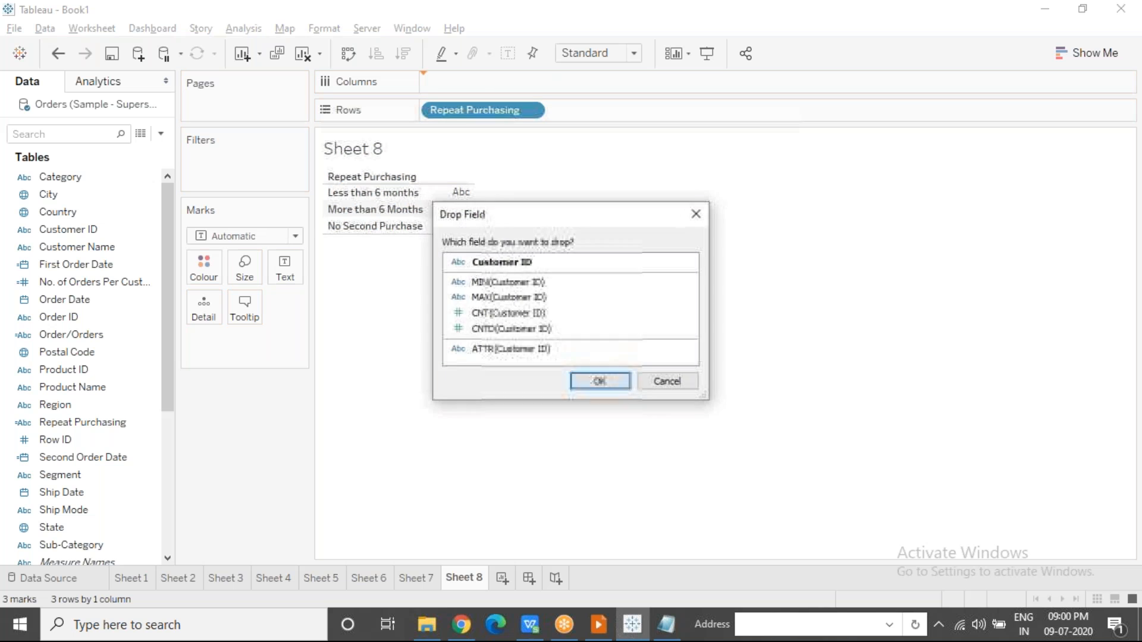
pyautogui.click(534, 330)
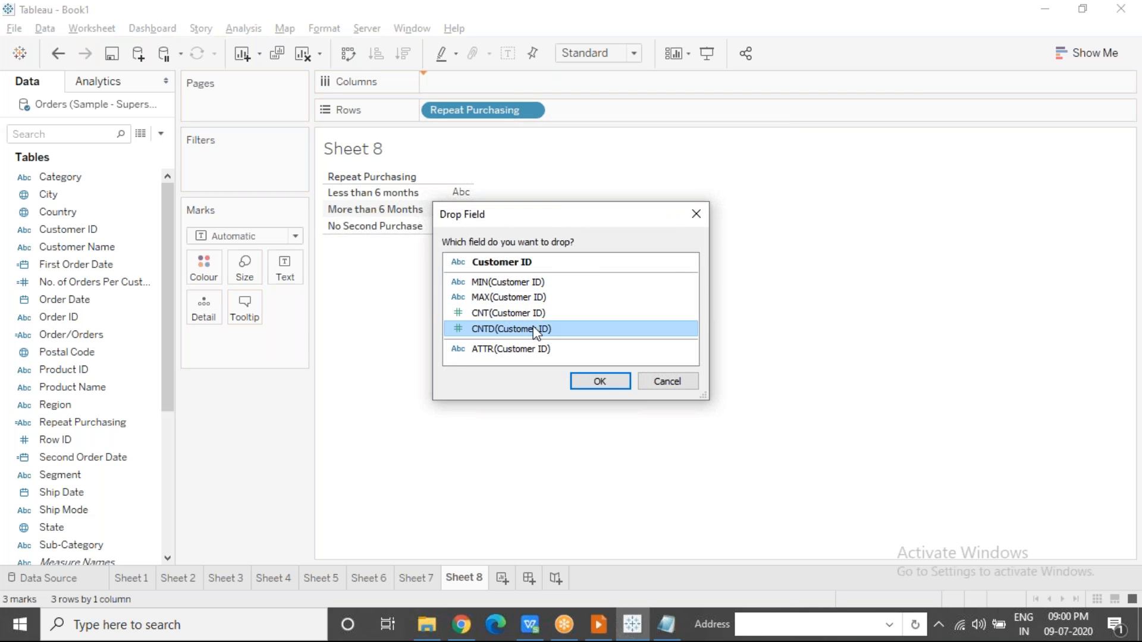
pyautogui.click(601, 382)
pyautogui.click(505, 55)
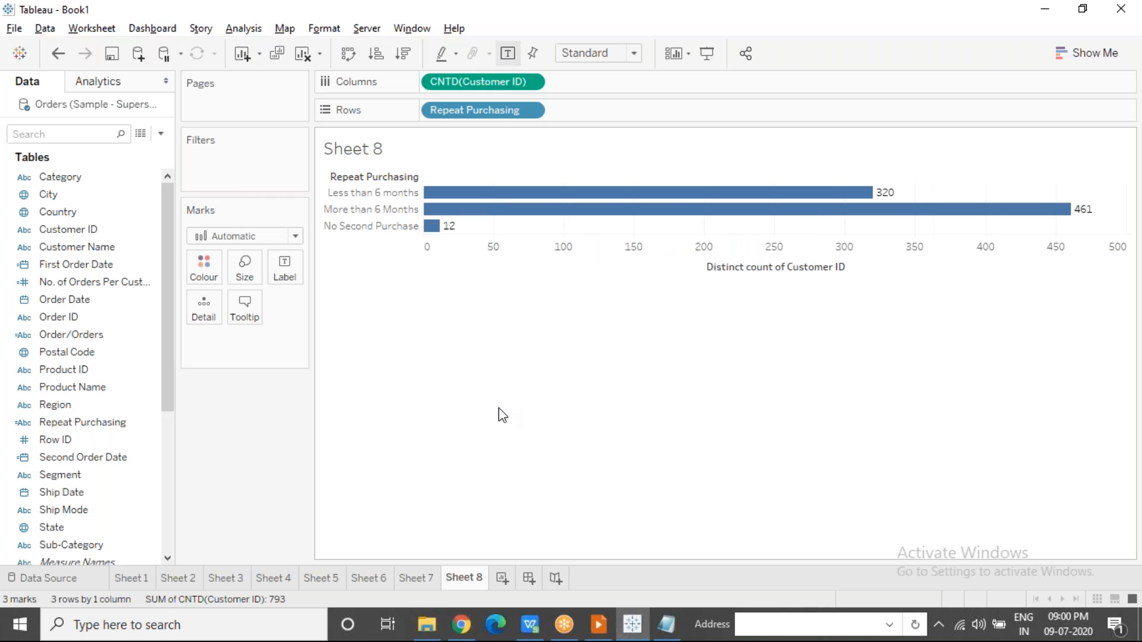
# Apply the Percent of Total quick table calculation to the distinct customer count, and add another worksheet.
pyautogui.click(536, 87)
pyautogui.moveTo(556, 372)
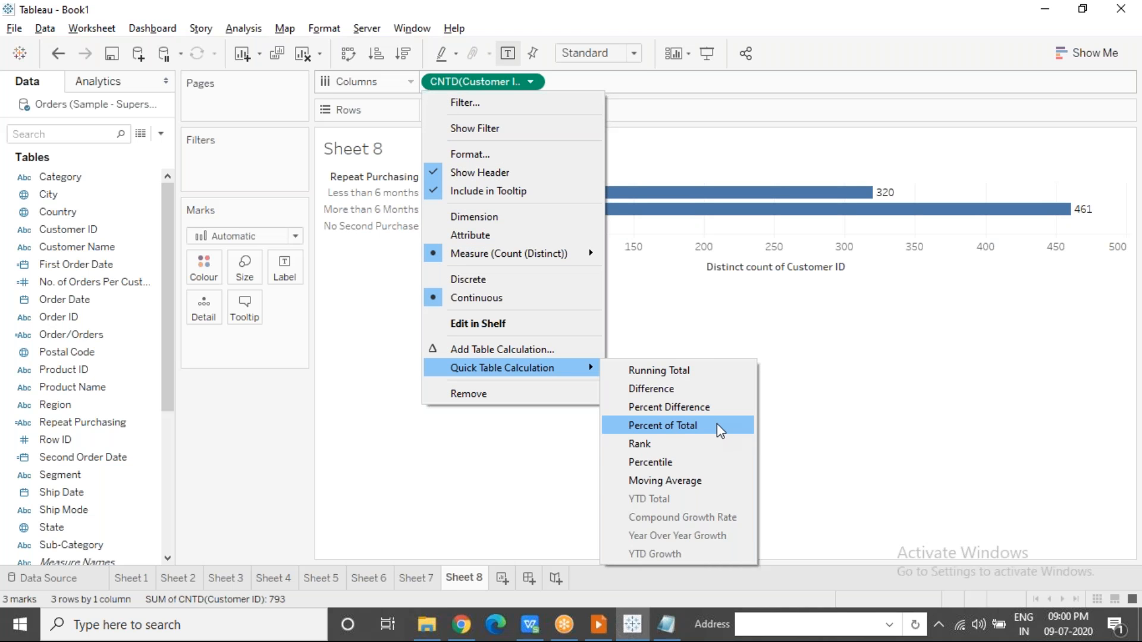
pyautogui.click(716, 424)
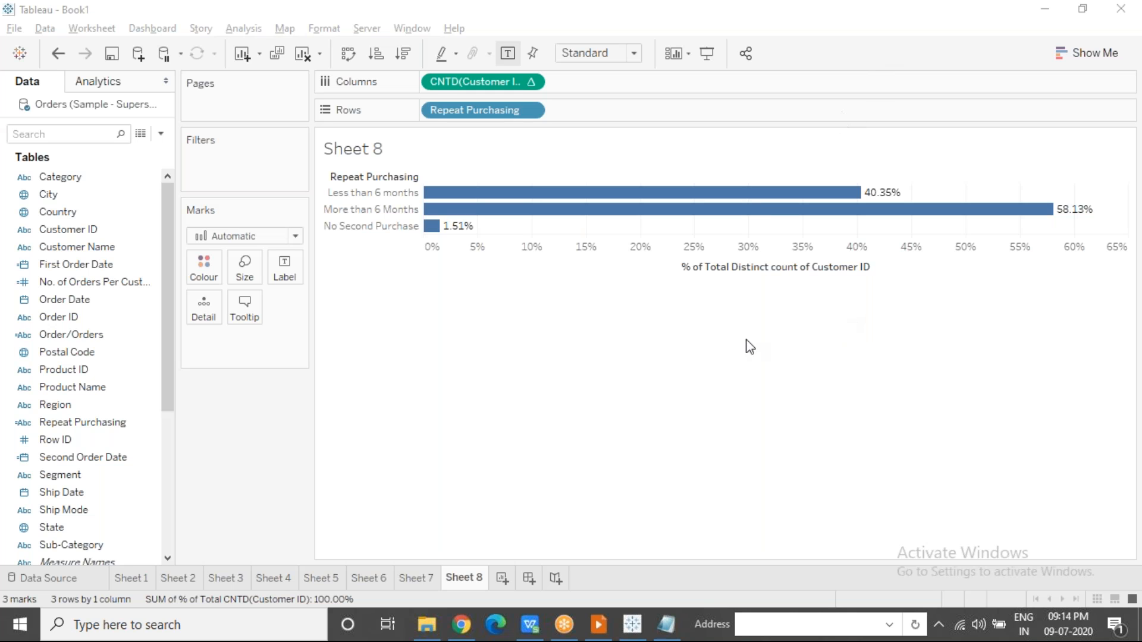
pyautogui.click(498, 394)
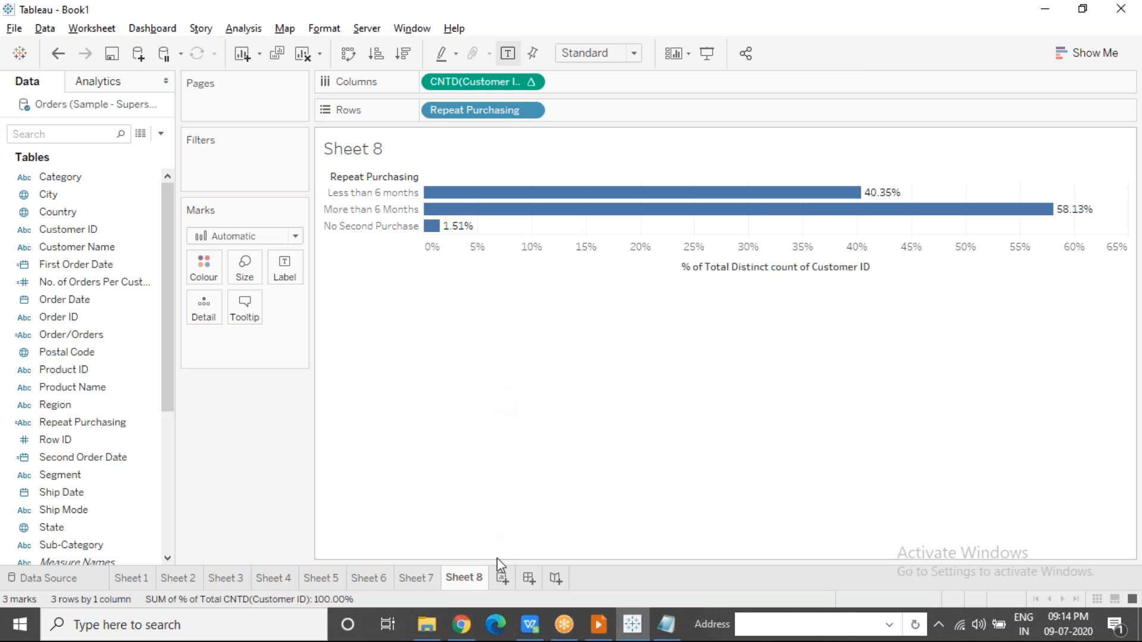
pyautogui.click(503, 578)
# Switch to the slide show and go back to the Types of LOD Expressions slide.
pyautogui.hotkey('alt', 'Tab')
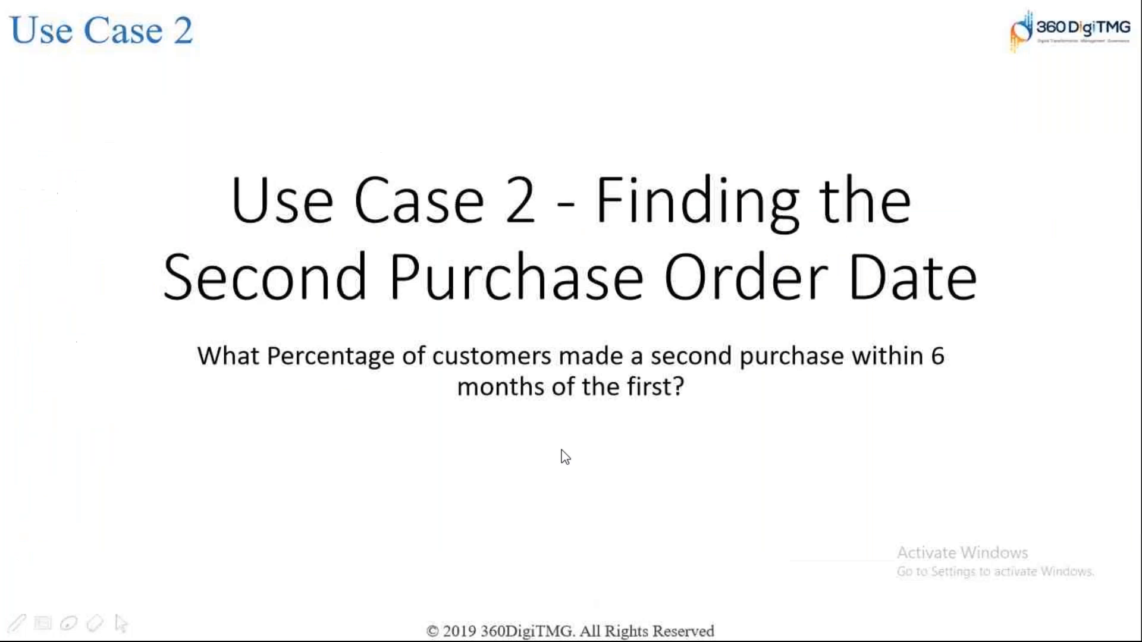
pyautogui.press('Left')
pyautogui.press('Left')
pyautogui.press('Left')
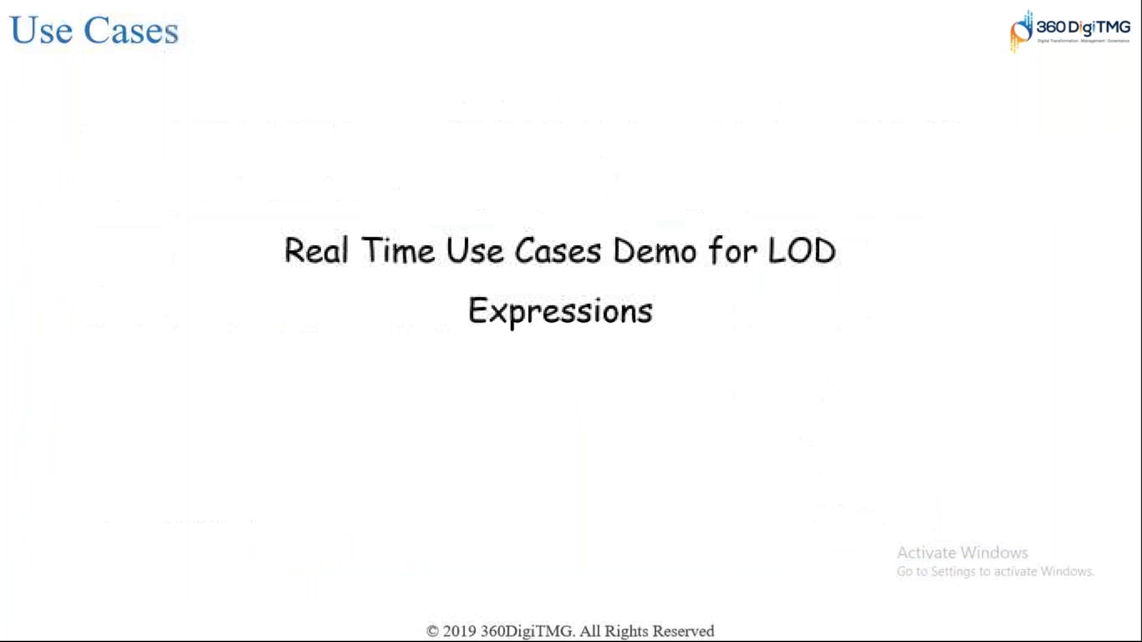
pyautogui.press('Left')
pyautogui.press('Left')
pyautogui.press('Left')
pyautogui.press('Left')
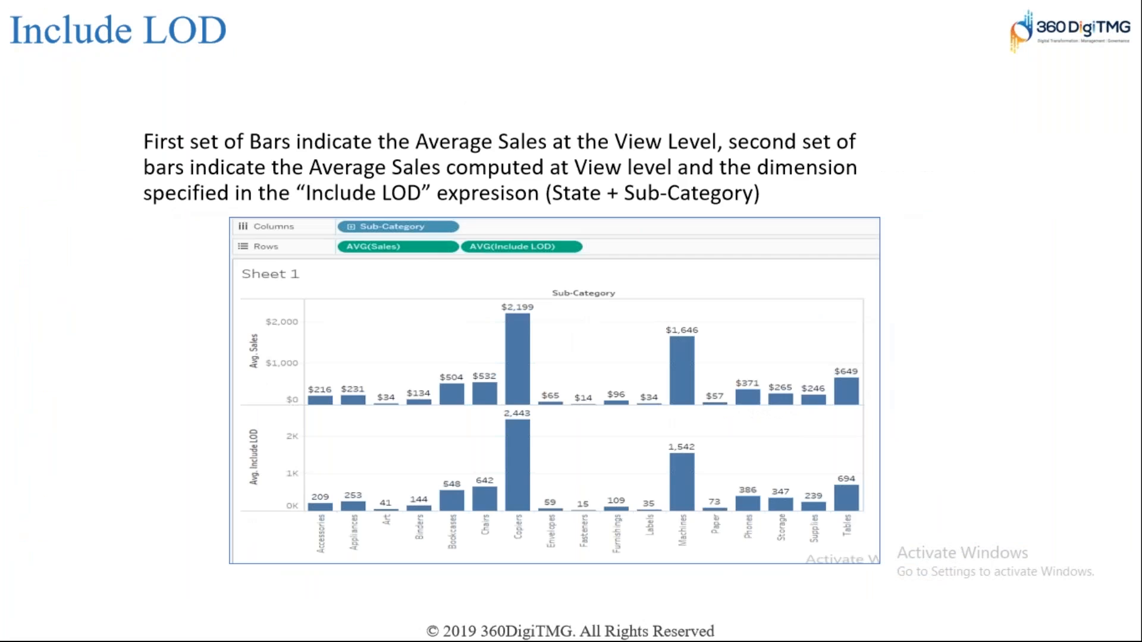
pyautogui.press('Left')
pyautogui.press('Left')
pyautogui.press('Left')
pyautogui.press('Left')
pyautogui.press('Left')
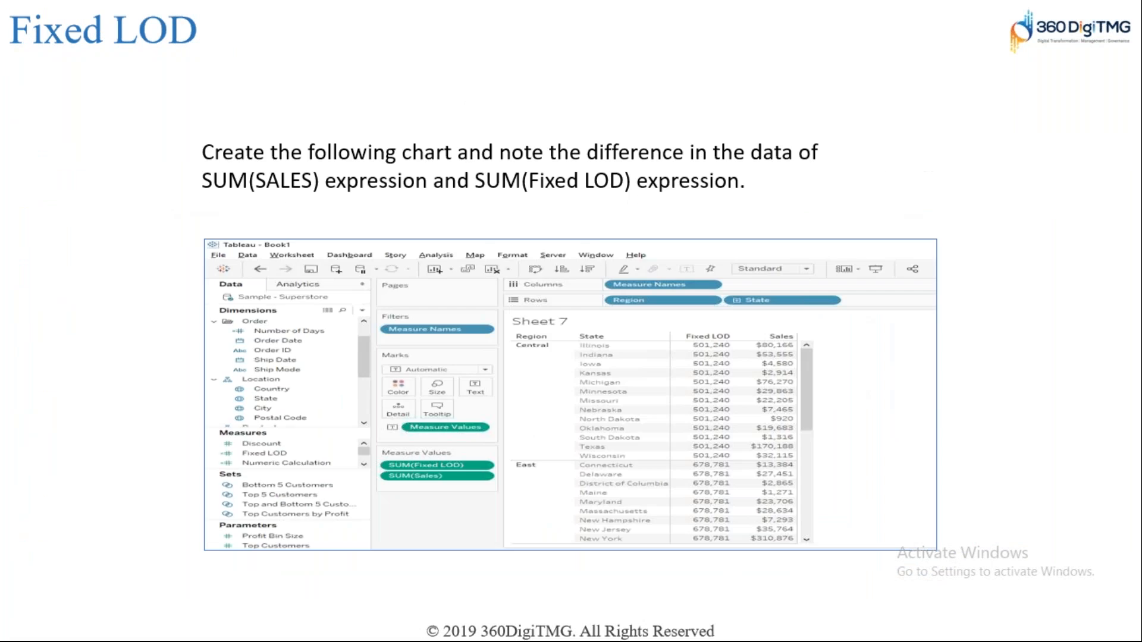
pyautogui.press('Right')
pyautogui.press('Left')
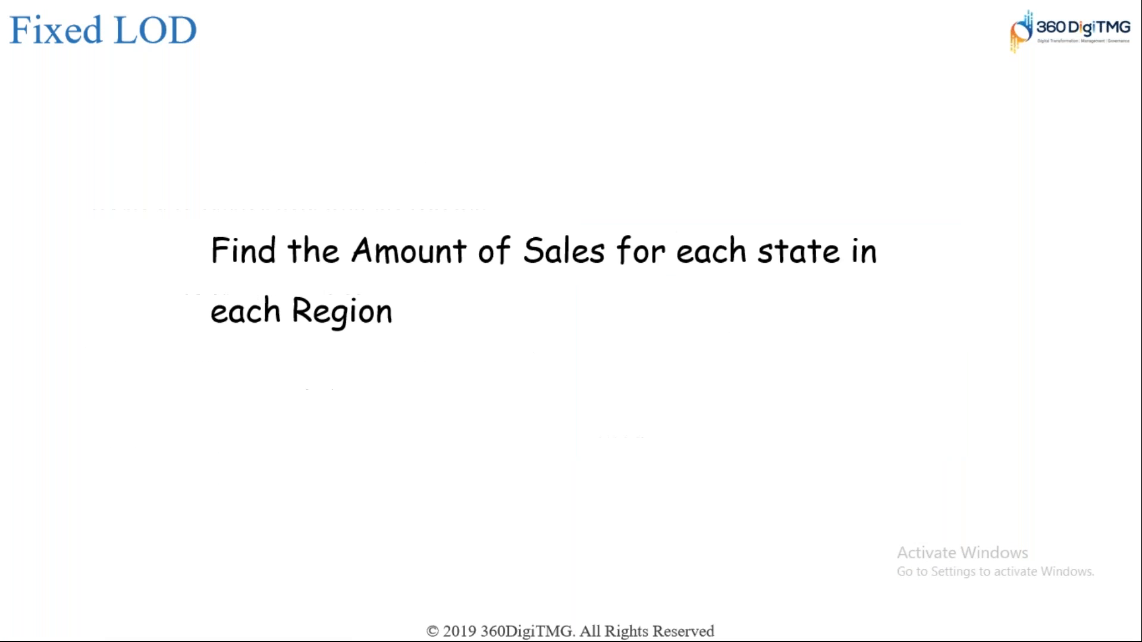
pyautogui.press('Left')
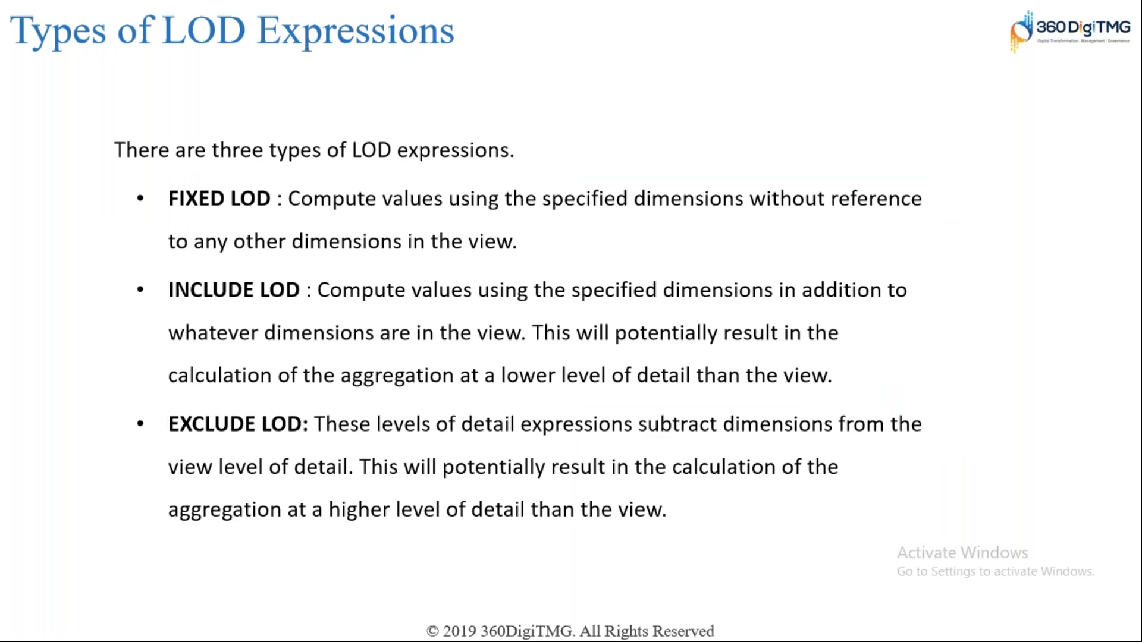
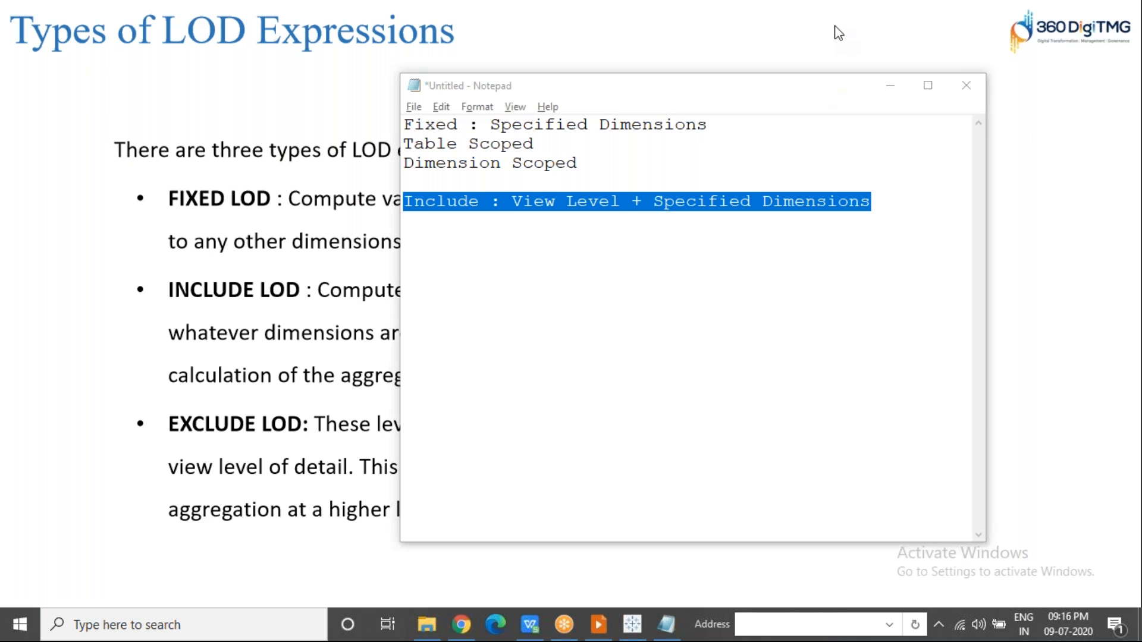
# Examine the Include line in the Notepad notes, comparing the keyword with its view level and specified dimensions definition.
pyautogui.click(479, 202)
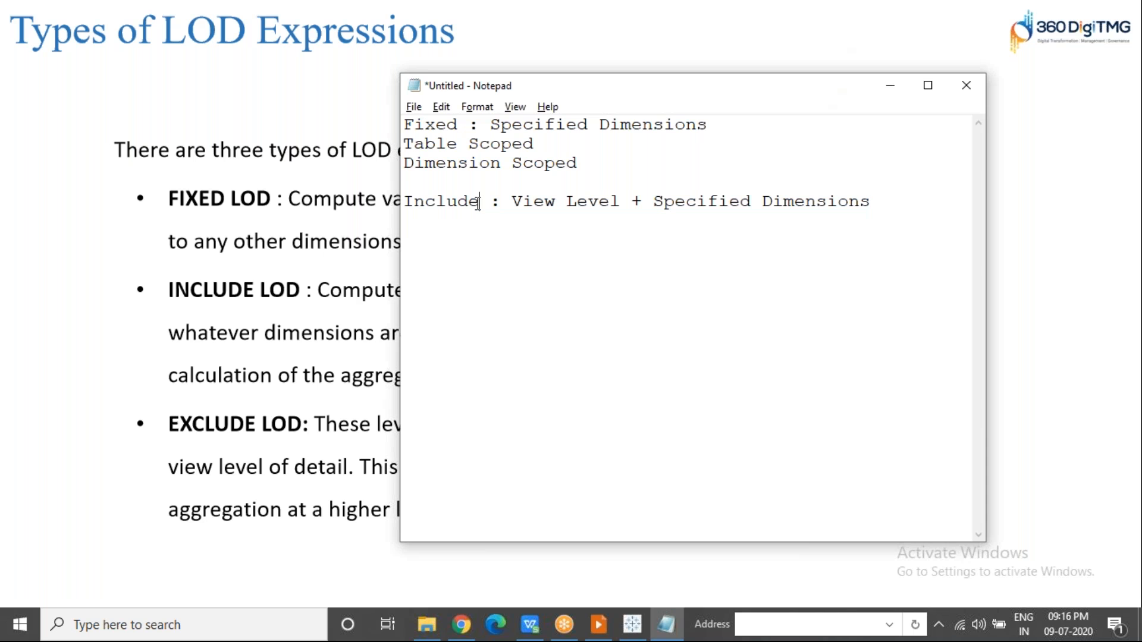
pyautogui.moveTo(513, 202); pyautogui.dragTo(873, 201)
pyautogui.click(657, 199)
pyautogui.moveTo(480, 201); pyautogui.dragTo(405, 203)
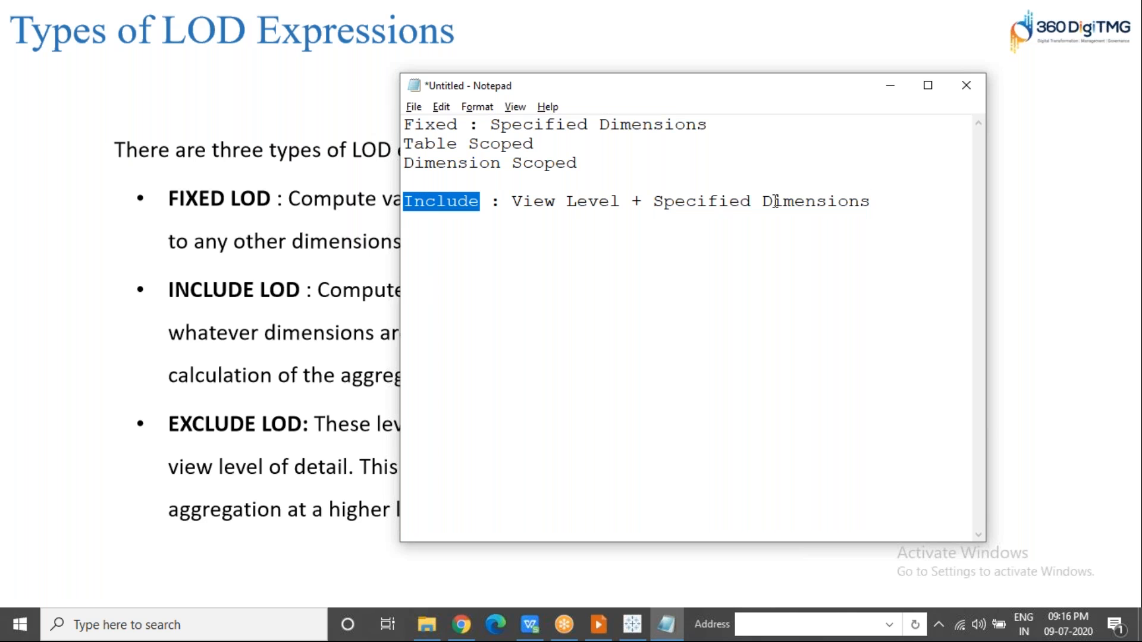
pyautogui.moveTo(870, 201); pyautogui.dragTo(510, 201)
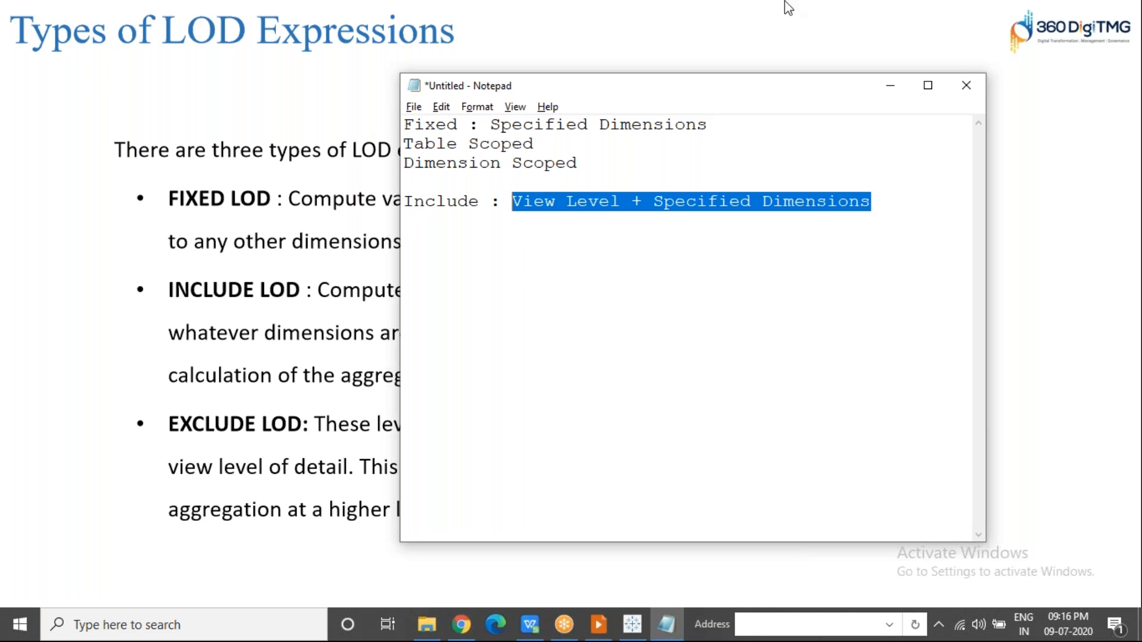
pyautogui.click(799, 31)
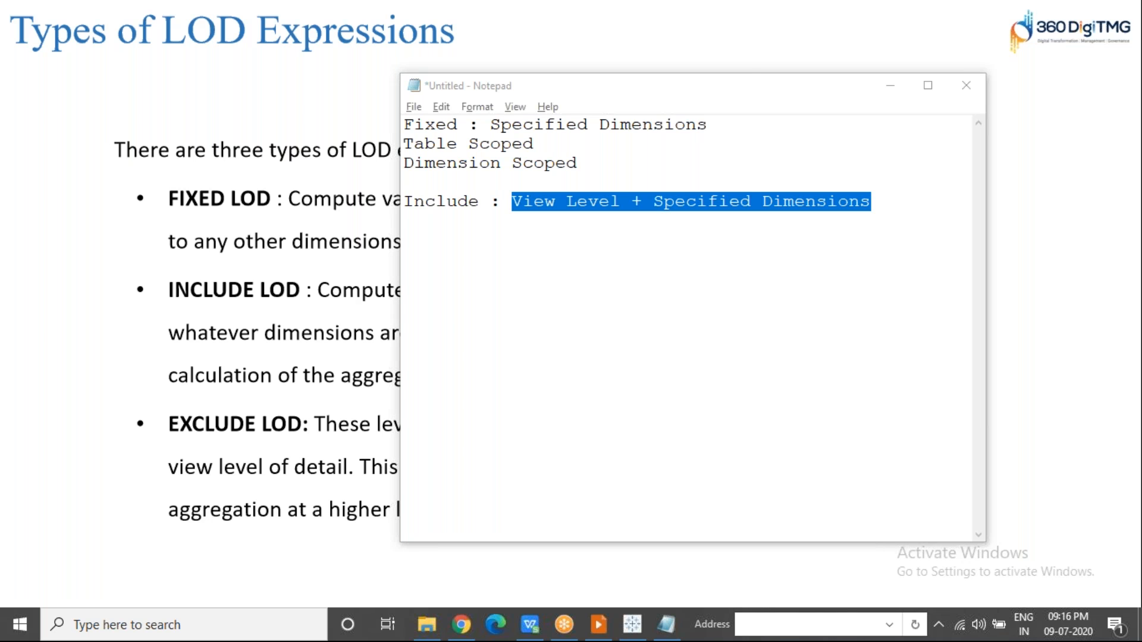
pyautogui.click(487, 327)
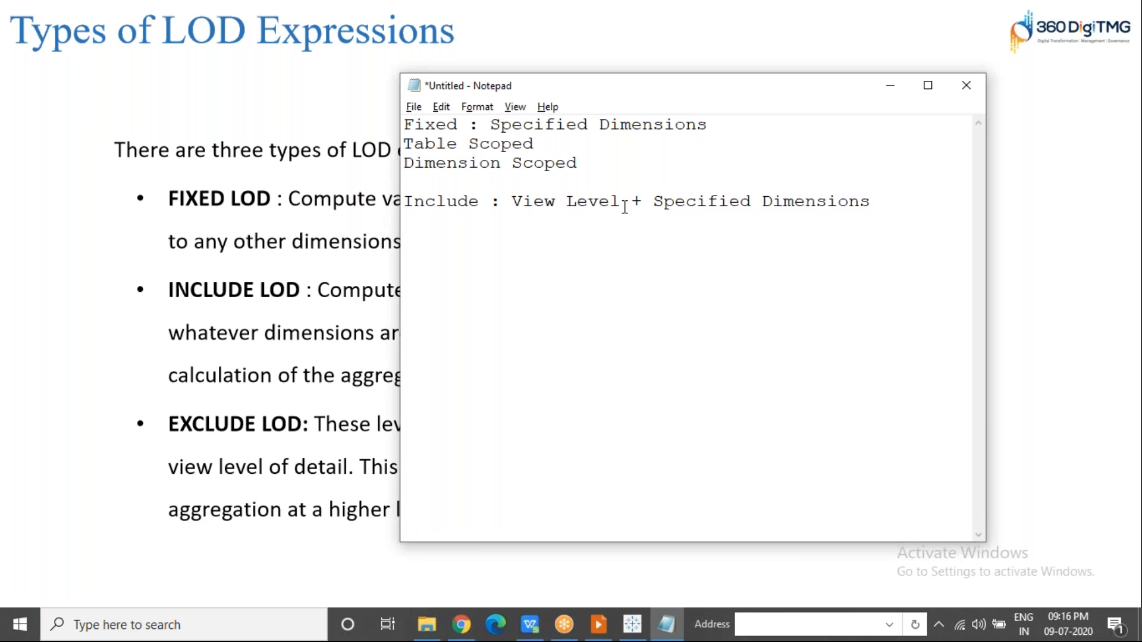
# Review the View Level term in the Include note, and advance the slide show to the Include LOD exercise slide.
pyautogui.moveTo(622, 202); pyautogui.dragTo(513, 208)
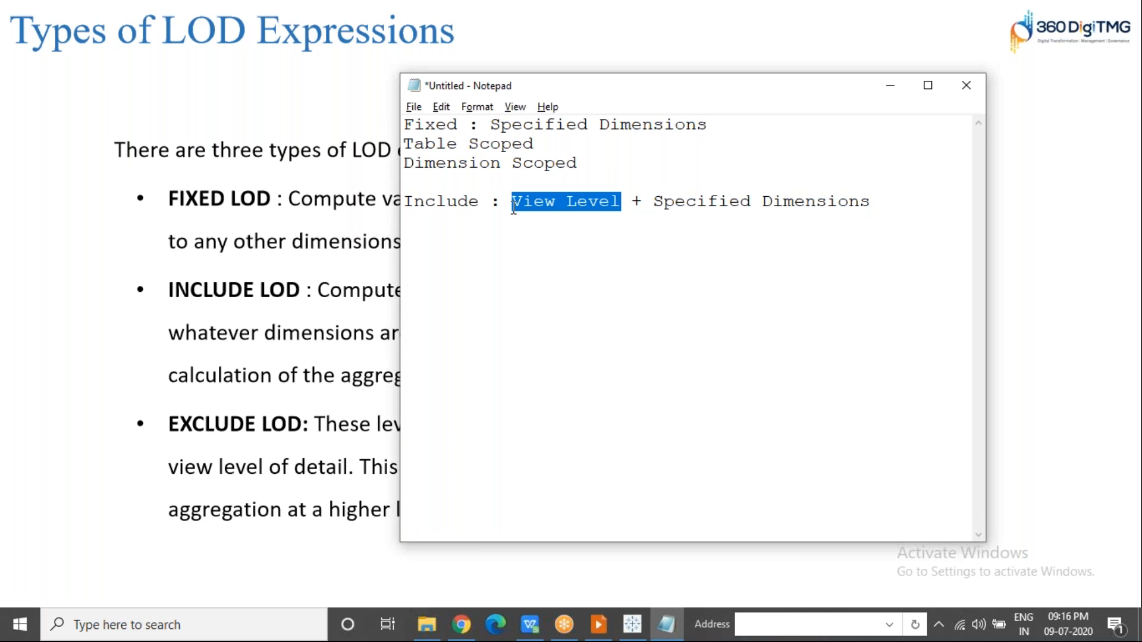
pyautogui.click(520, 225)
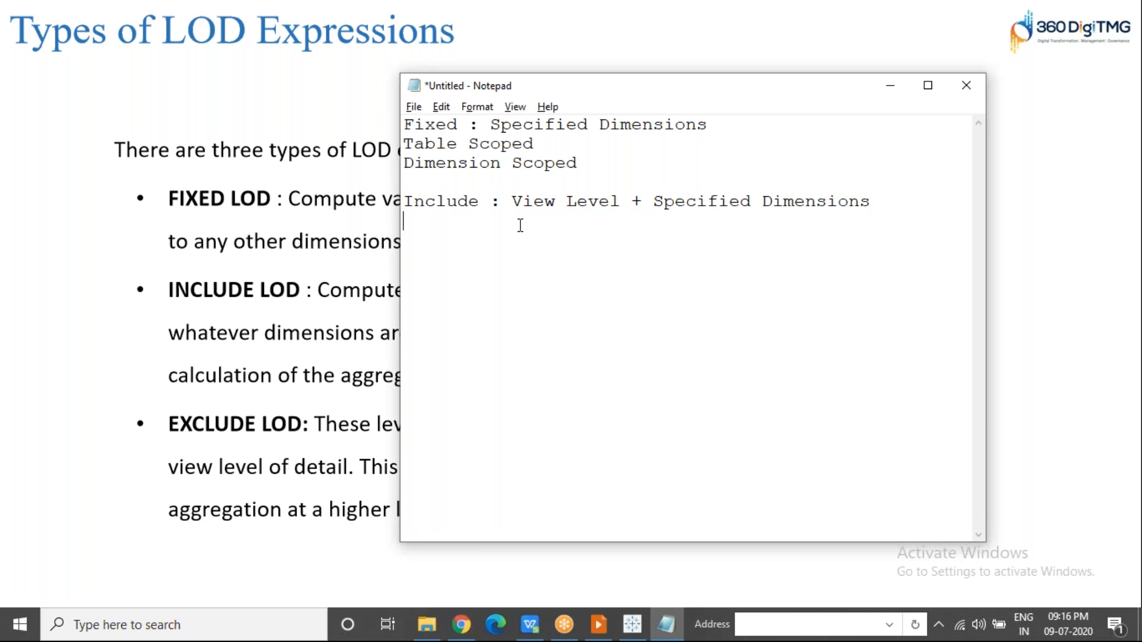
pyautogui.hotkey('alt', 'Tab')
pyautogui.click(442, 459)
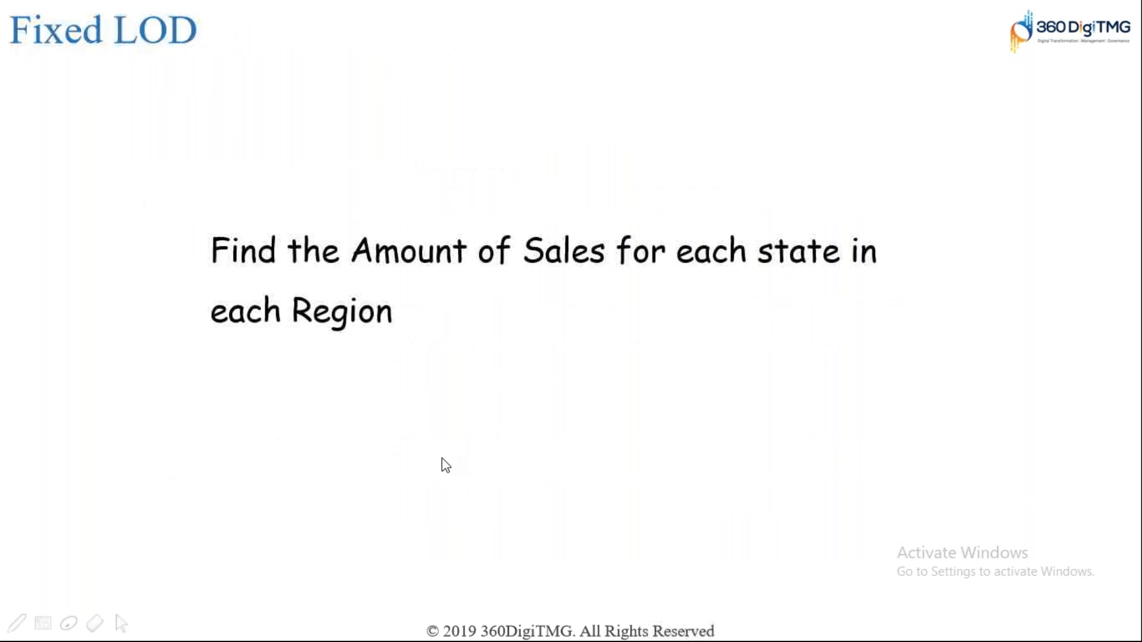
pyautogui.click(442, 458)
pyautogui.click(442, 459)
pyautogui.click(442, 458)
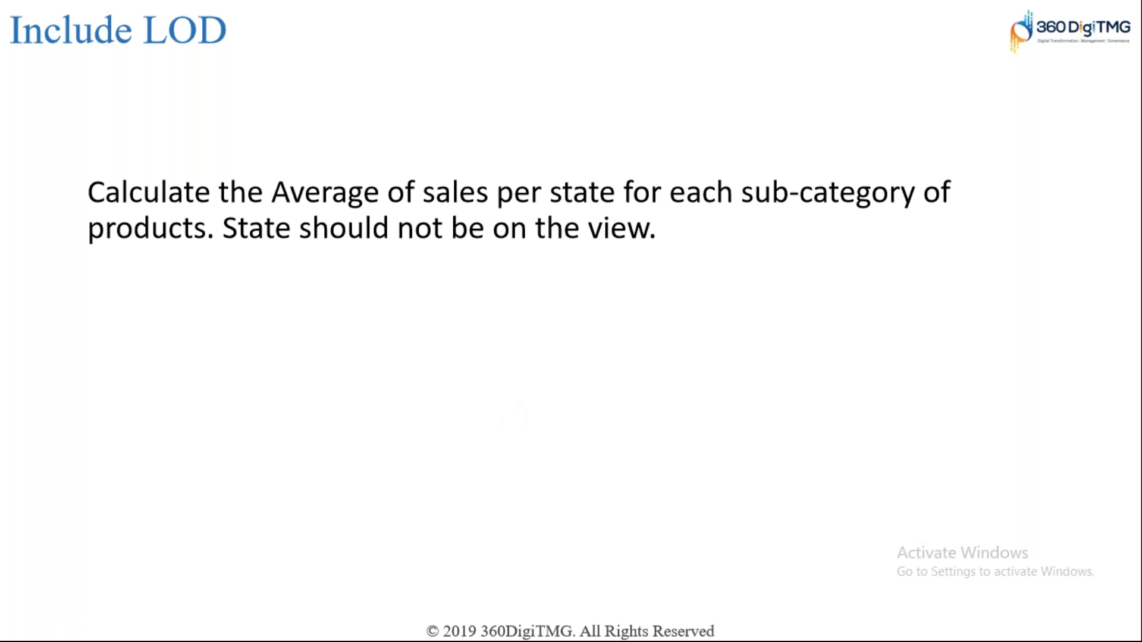
# Switch to Tableau and build Sheet 9 with Sub-Category on columns and State on rows.
pyautogui.hotkey('alt', 'Tab')
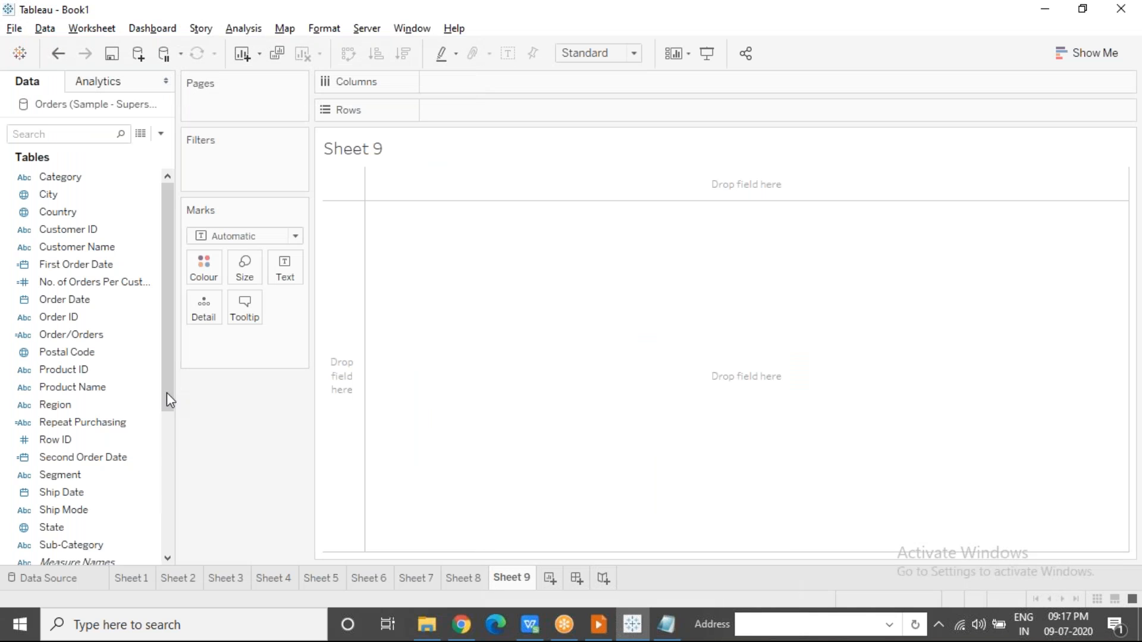
pyautogui.scroll(-5, 171, 477)
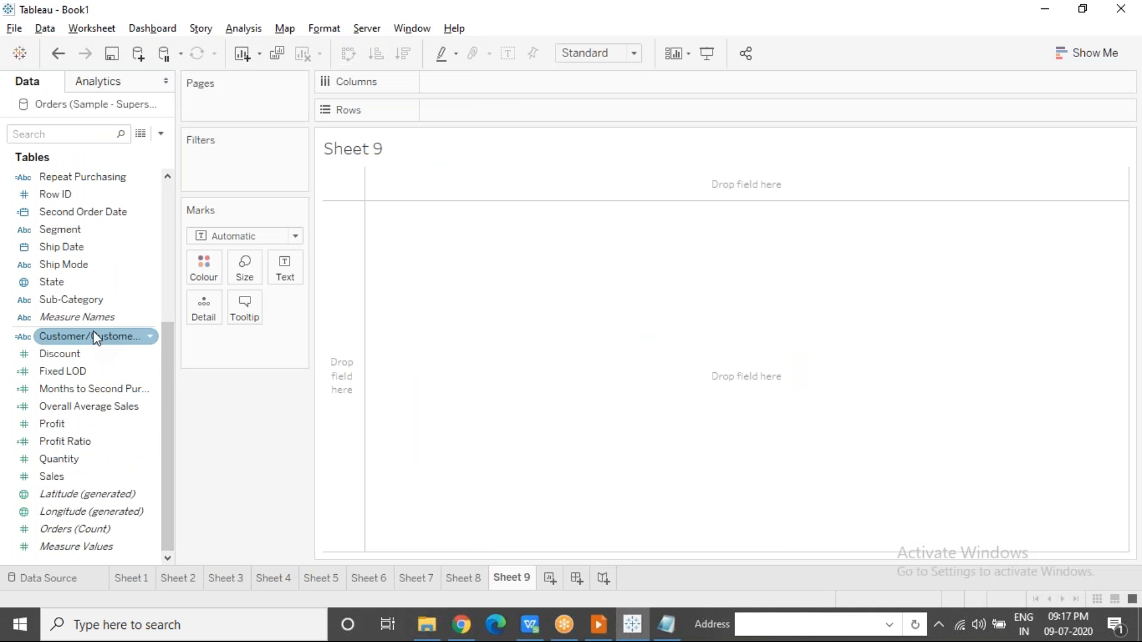
pyautogui.moveTo(84, 300); pyautogui.dragTo(475, 77)
pyautogui.moveTo(71, 283)
pyautogui.mouseDown()
pyautogui.moveTo(382, 119)
pyautogui.moveTo(479, 110)
pyautogui.moveTo(452, 109)
pyautogui.mouseUp()
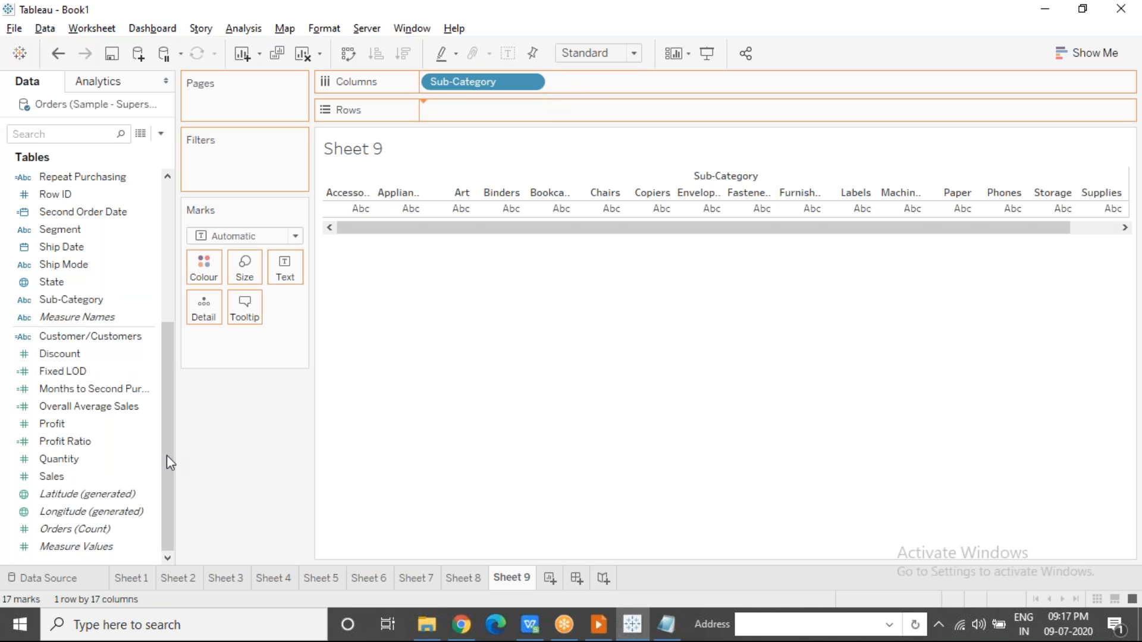
# Show Sales as text in the table cells, aggregated as Average.
pyautogui.moveTo(51, 476); pyautogui.dragTo(290, 351)
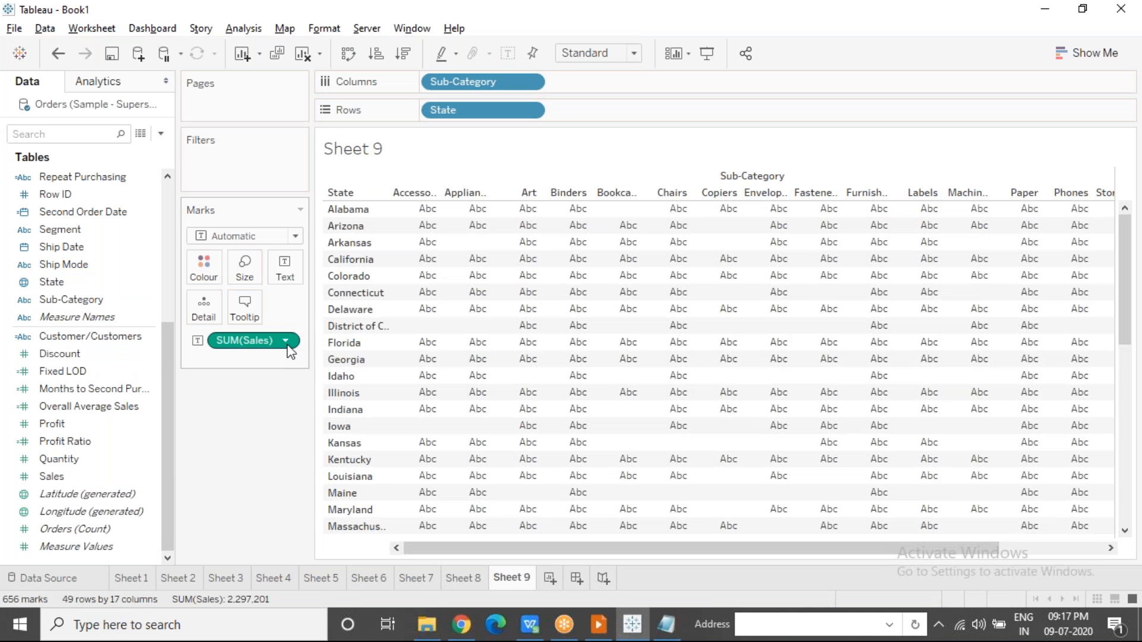
pyautogui.click(286, 340)
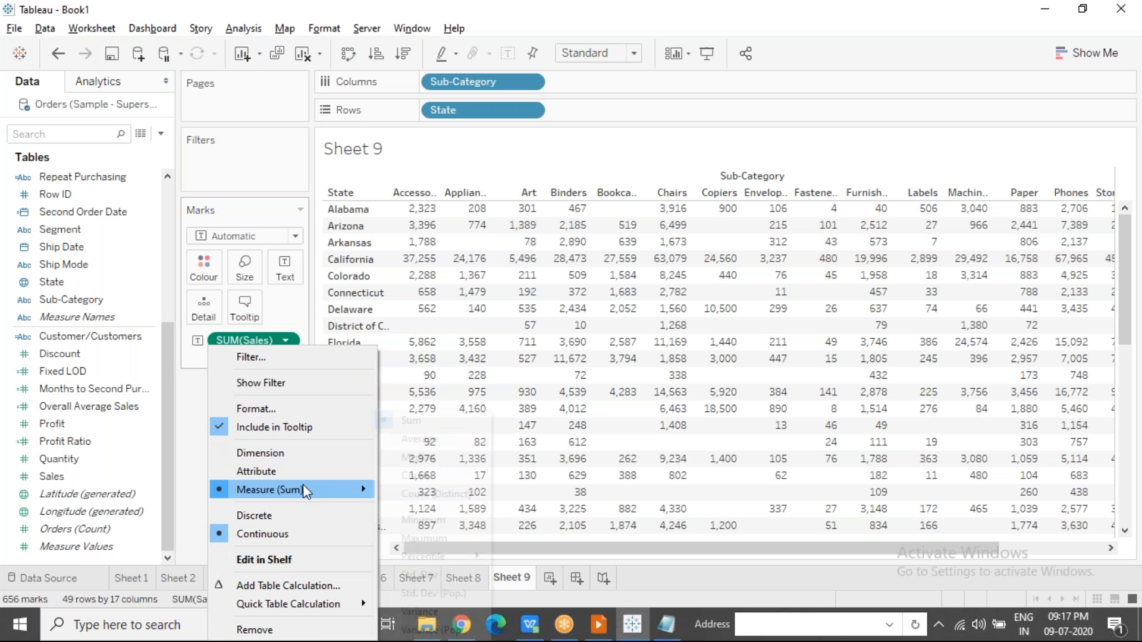
pyautogui.moveTo(302, 484)
pyautogui.click(455, 438)
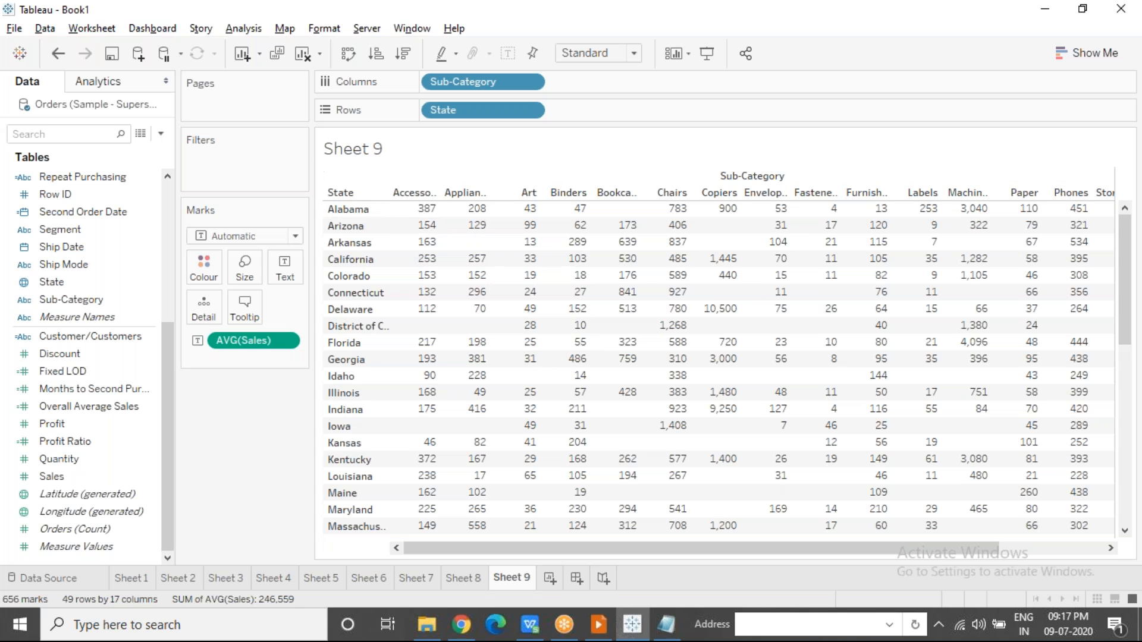
# Copy the worksheet as a crosstab and paste it into the WPS spreadsheet Book1 starting at cell D1.
pyautogui.click(94, 31)
pyautogui.moveTo(108, 72)
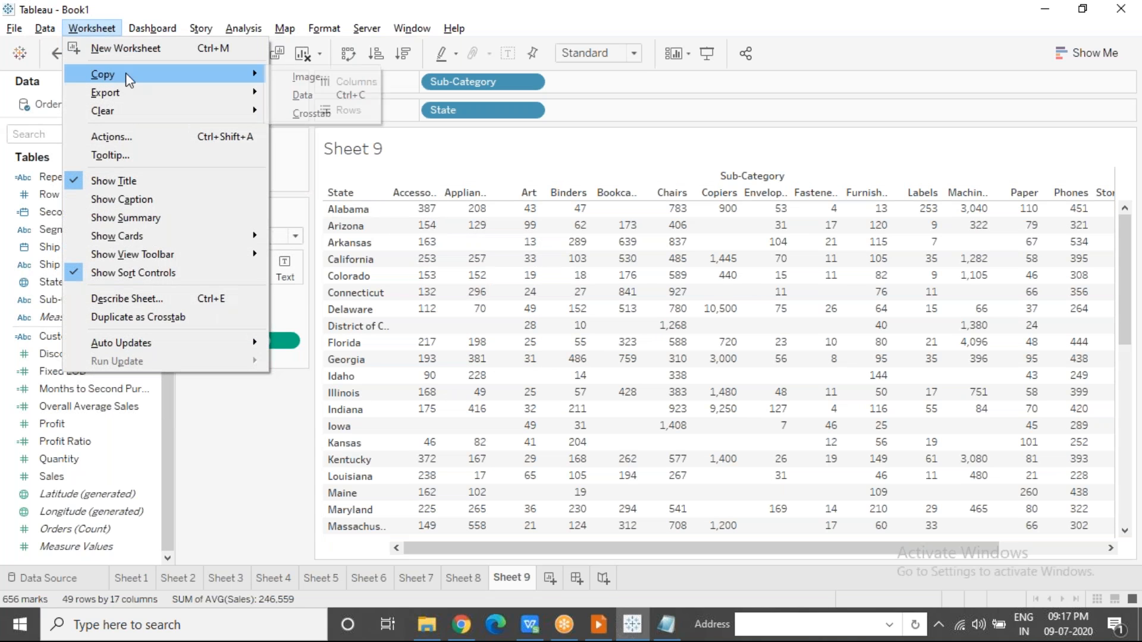
pyautogui.click(325, 111)
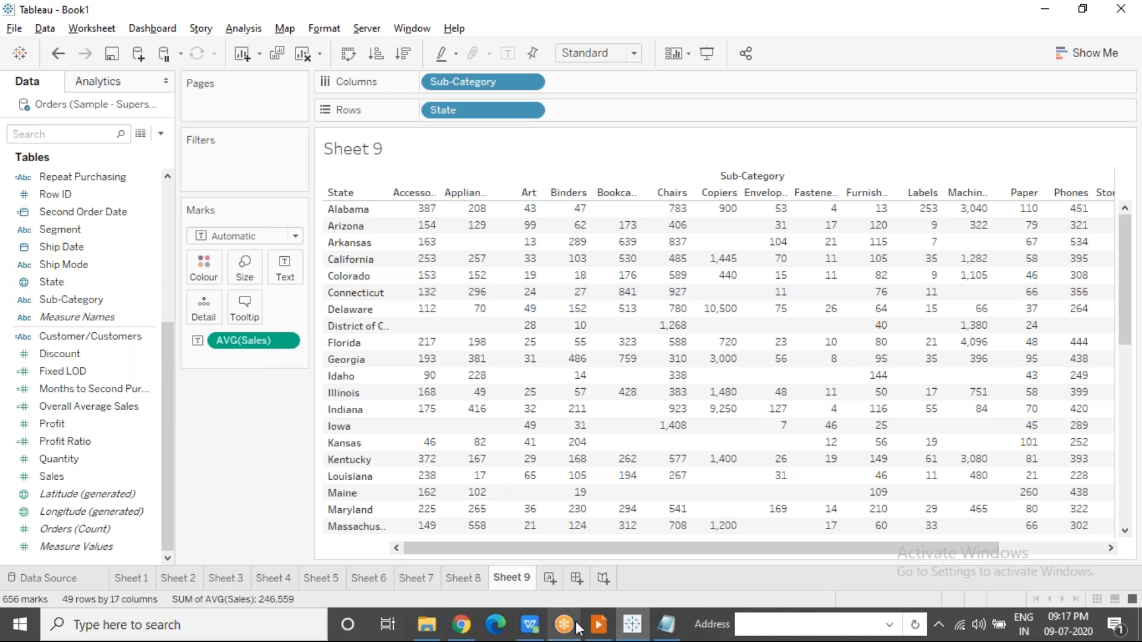
pyautogui.click(517, 609)
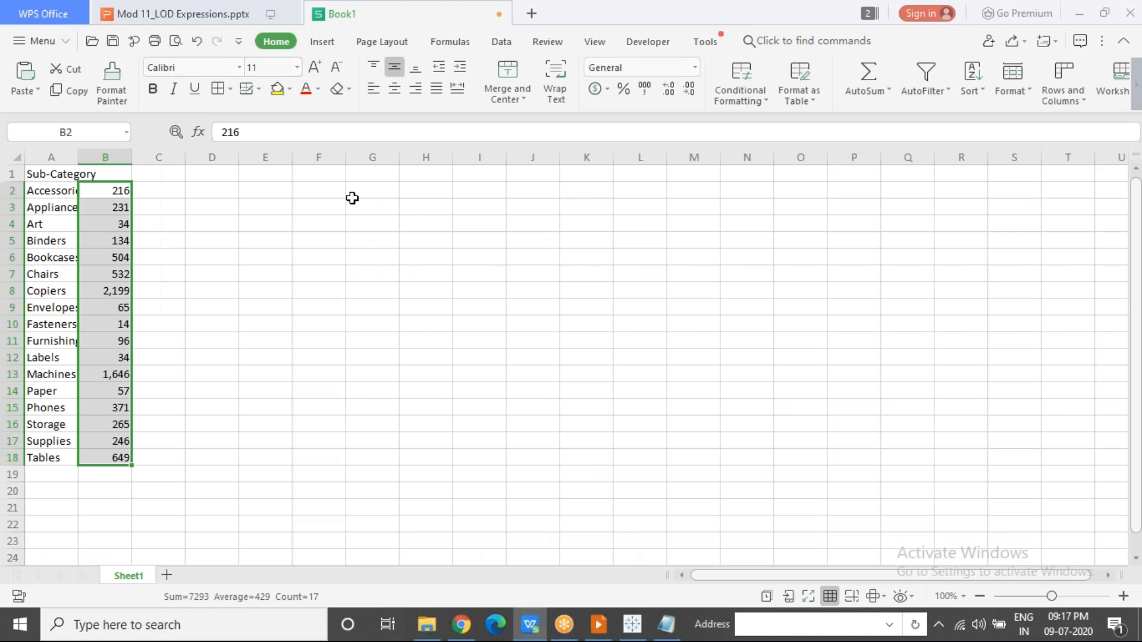
pyautogui.click(198, 174)
pyautogui.hotkey('ctrl', 'v')
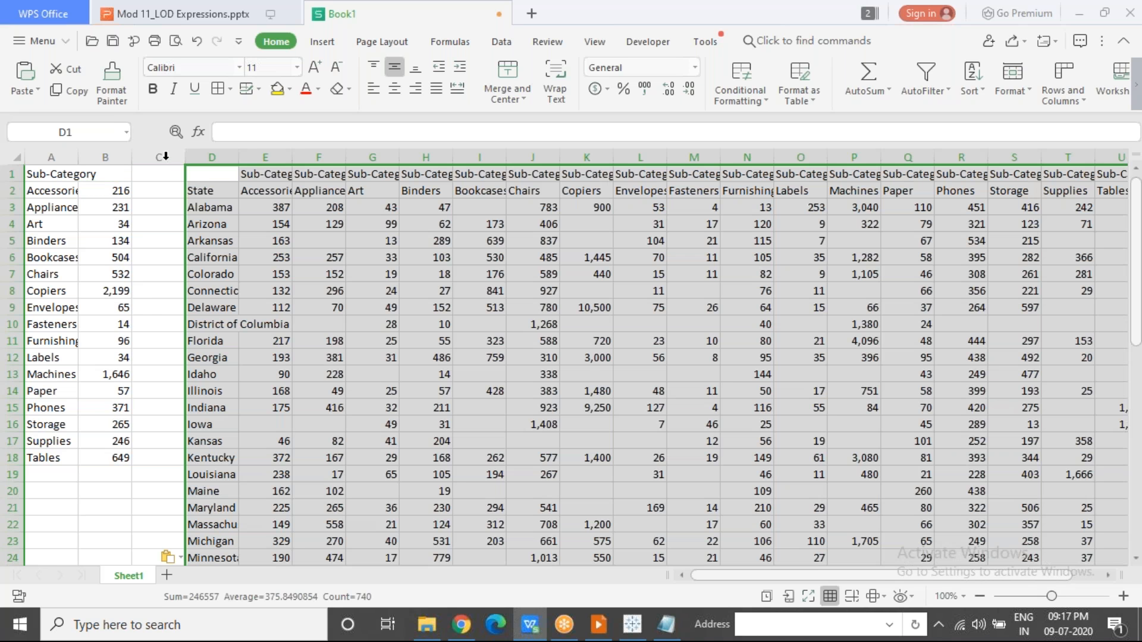
# Delete columns A to C, which hold the earlier sub-category averages, from the spreadsheet.
pyautogui.moveTo(165, 156); pyautogui.dragTo(56, 156)
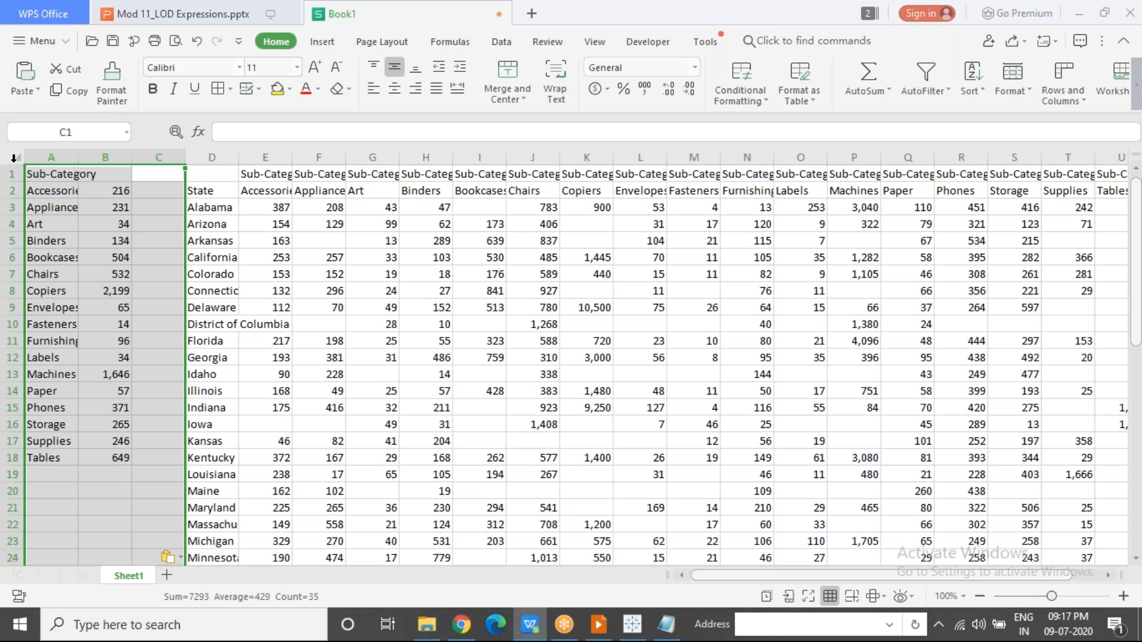
pyautogui.rightClick(60, 159)
pyautogui.click(124, 301)
pyautogui.click(356, 340)
# Back in Tableau, remove State from the view, put AVG(Sales) on rows, and show mark labels on the bars.
pyautogui.hotkey('alt', 'Tab')
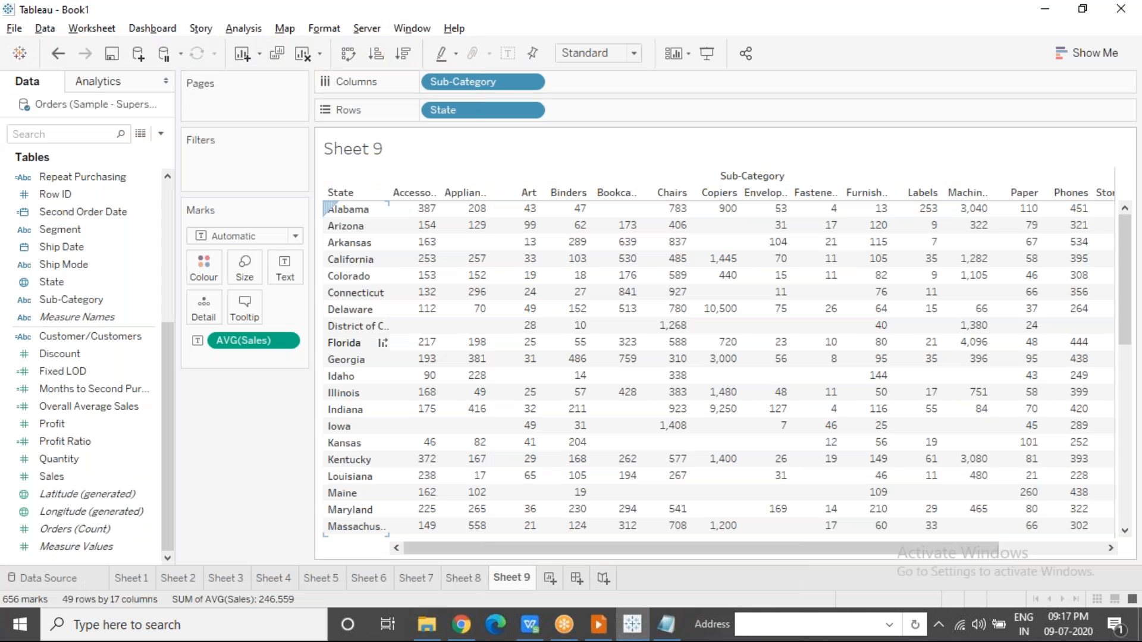
pyautogui.moveTo(436, 113); pyautogui.dragTo(151, 5)
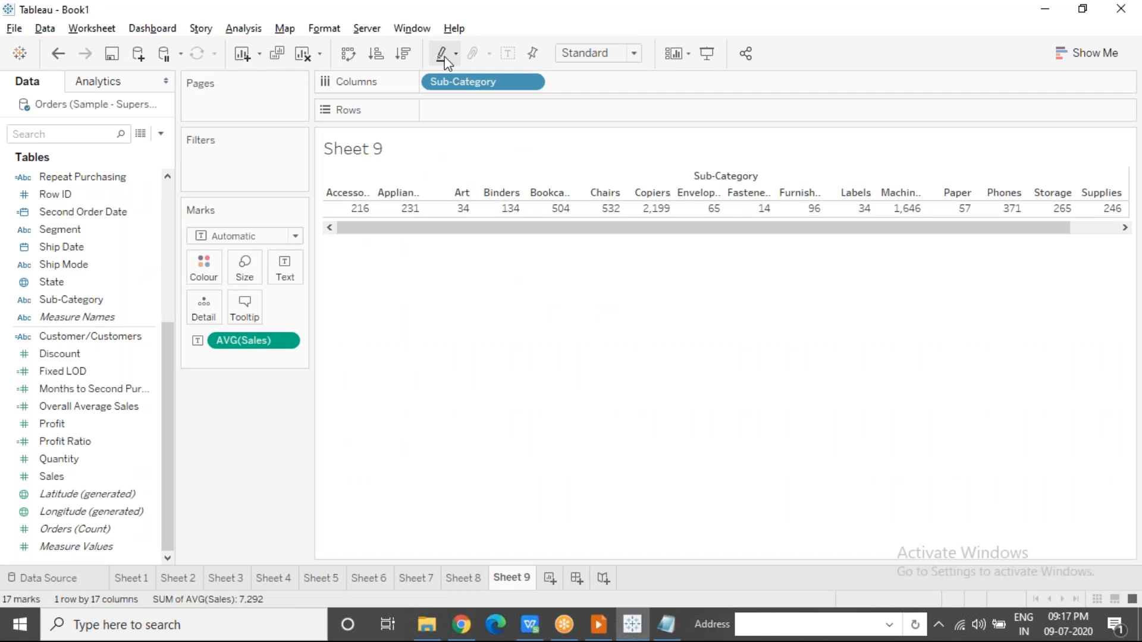
pyautogui.moveTo(232, 340); pyautogui.dragTo(476, 111)
pyautogui.click(510, 55)
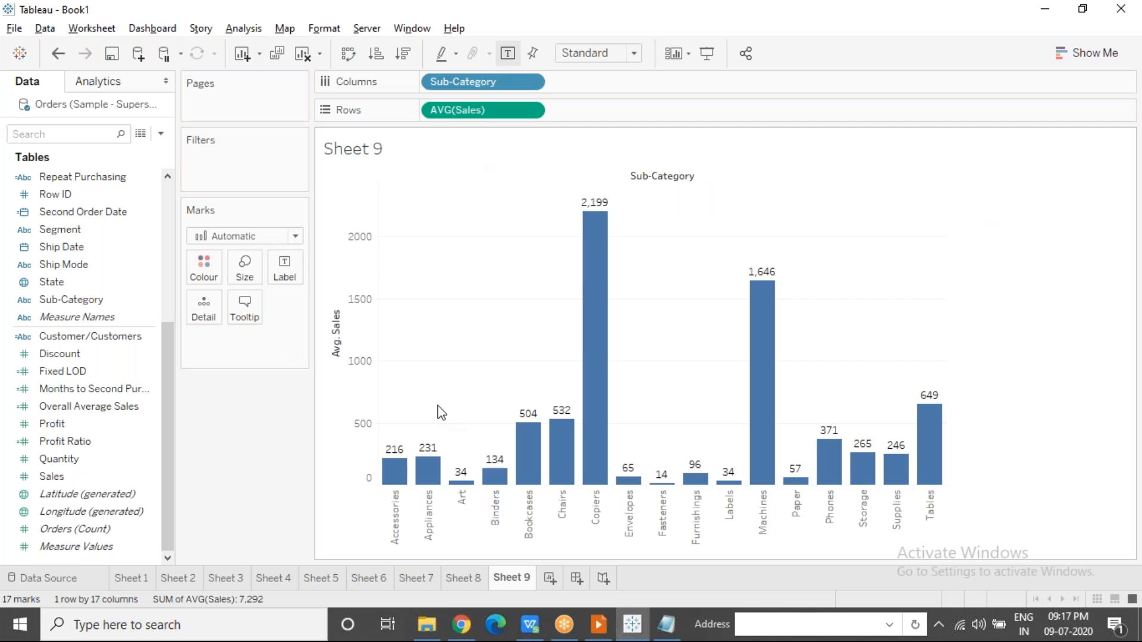
pyautogui.moveTo(396, 483)
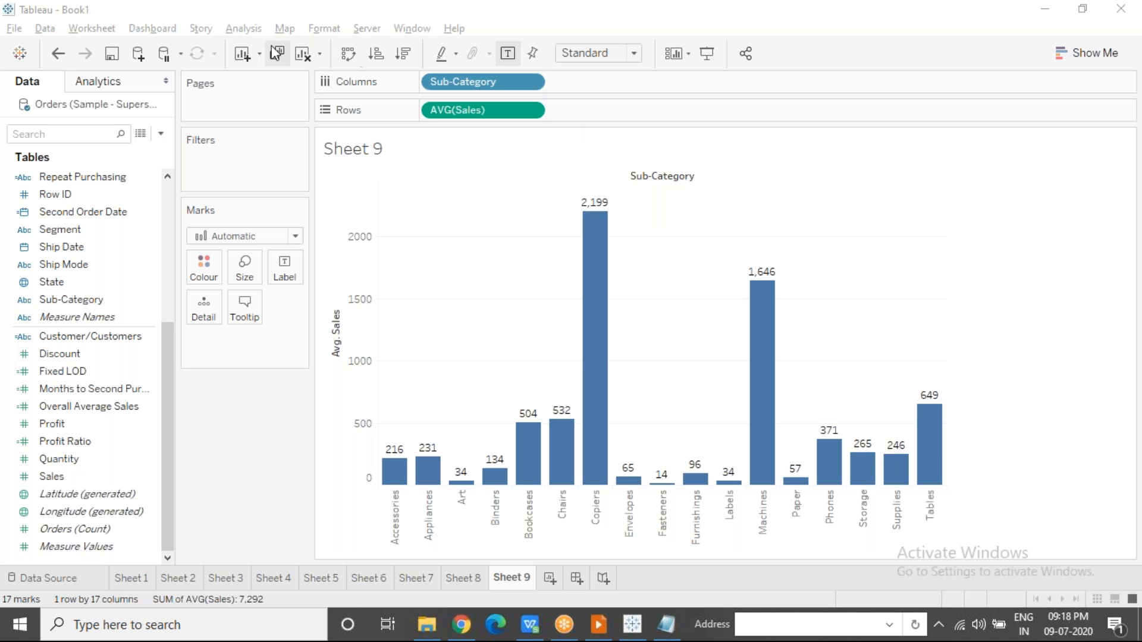
# Create a new calculated field named Include LOD.
pyautogui.click(244, 28)
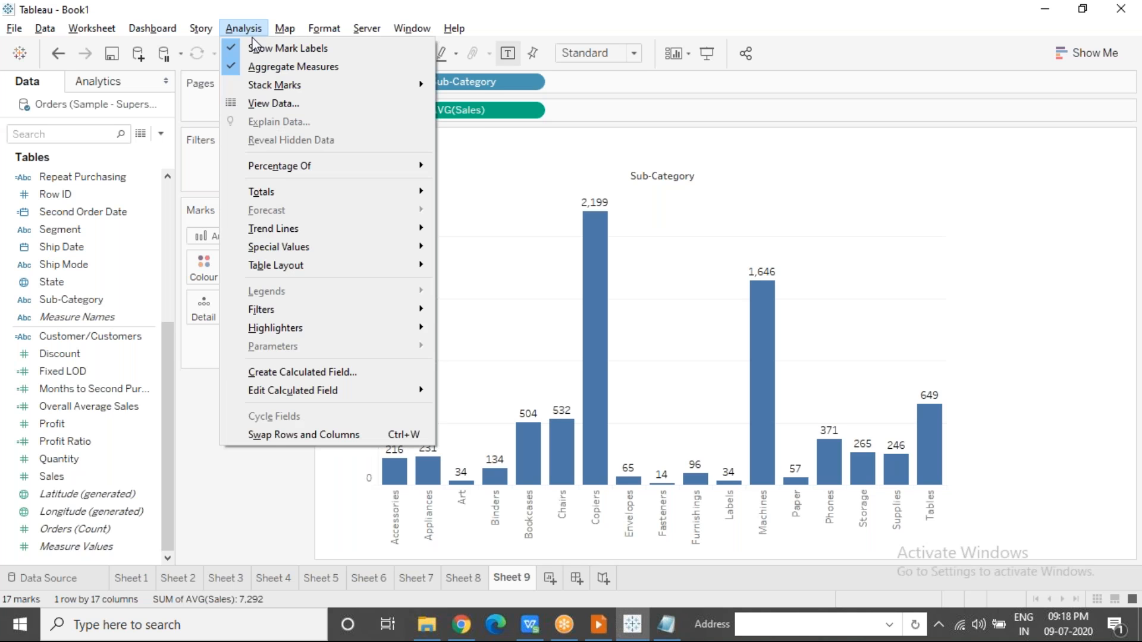
pyautogui.click(313, 372)
pyautogui.write('Include LOD')
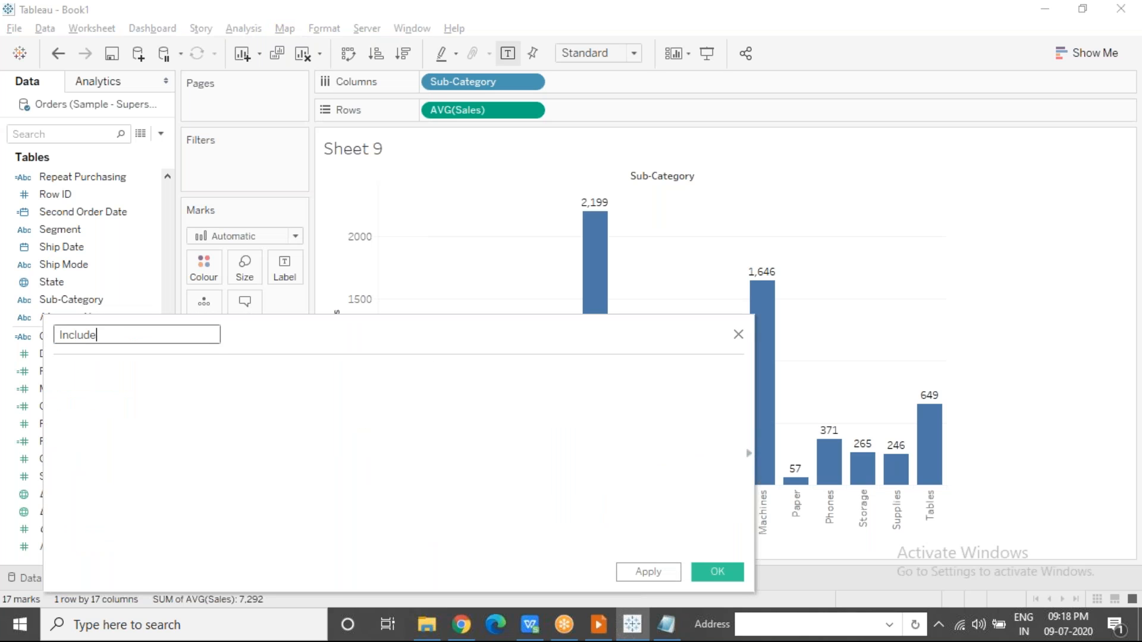
pyautogui.press('Tab')
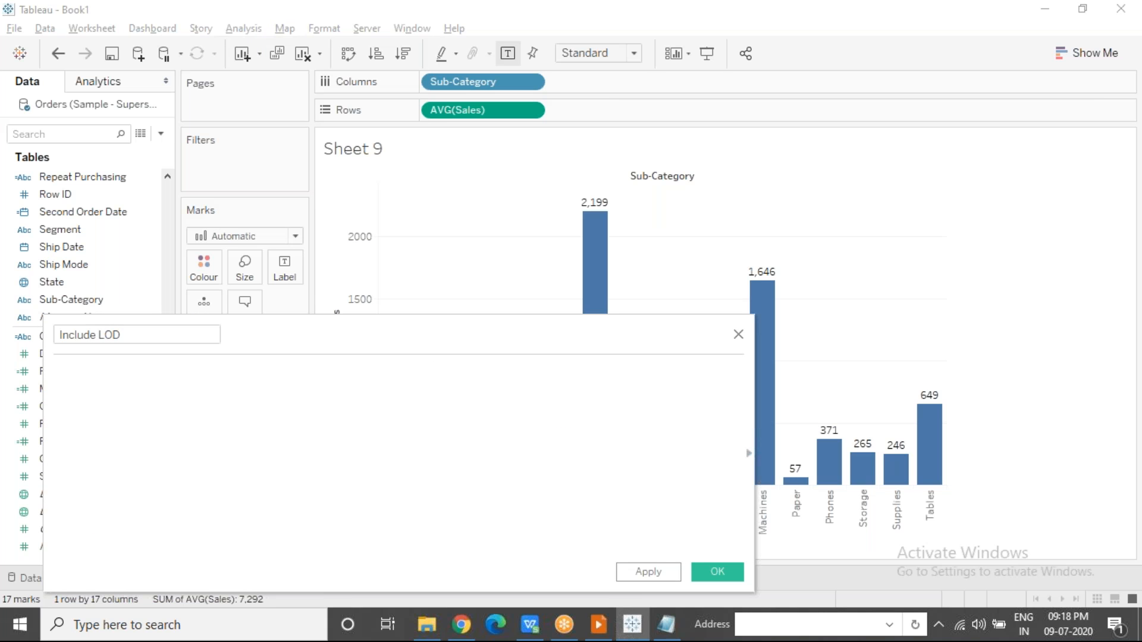
# Enter the formula { INCLUDE [State] : AVG([Sales]) } for the Include LOD field.
pyautogui.write('include')
pyautogui.press('Return')
pyautogui.write('sta')
pyautogui.press('Return')
pyautogui.write(': av')
pyautogui.press('Return')
pyautogui.write('sale')
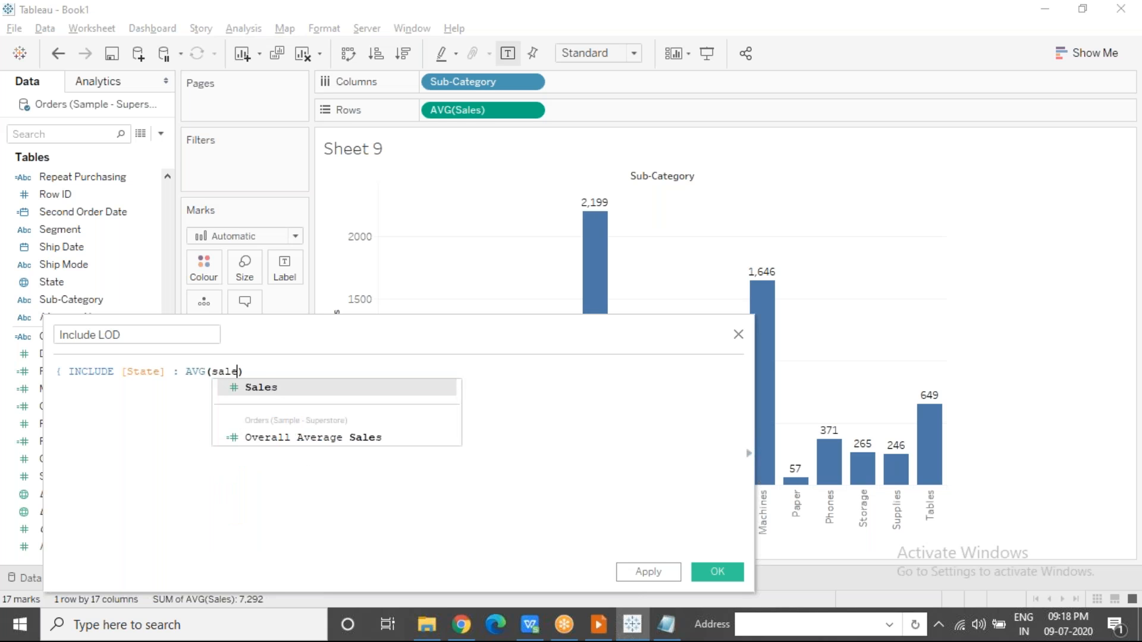
pyautogui.press('Return')
pyautogui.write('}')
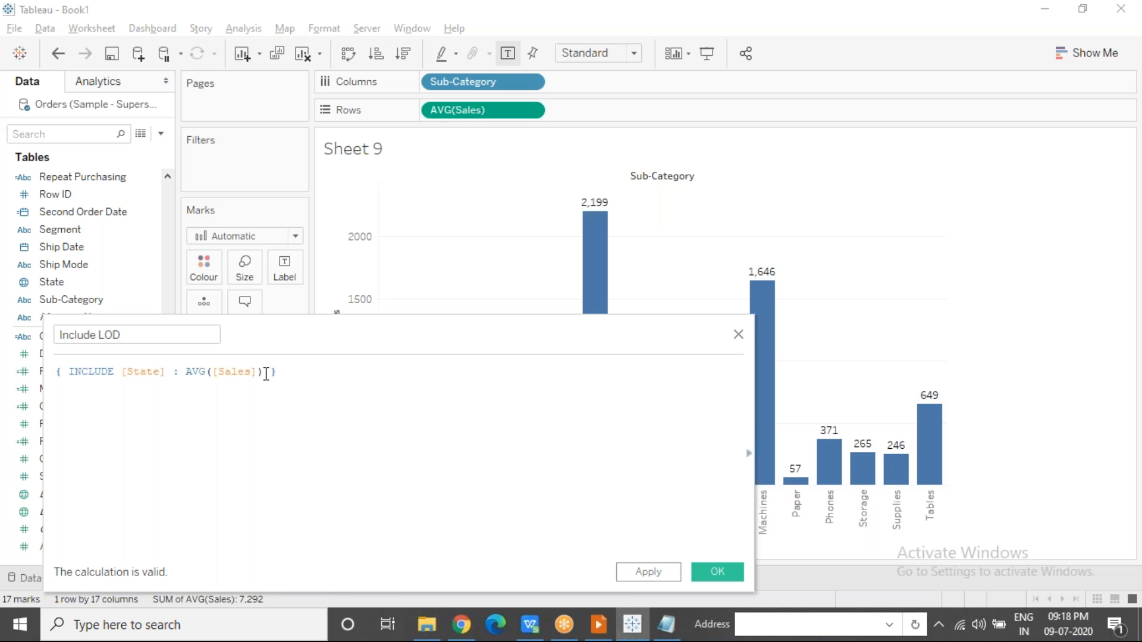
# Examine the formula's AVG([Sales]) aggregation, INCLUDE keyword and [State] dimension against the Sub-Category dimension in the view.
pyautogui.moveTo(265, 373); pyautogui.dragTo(185, 373)
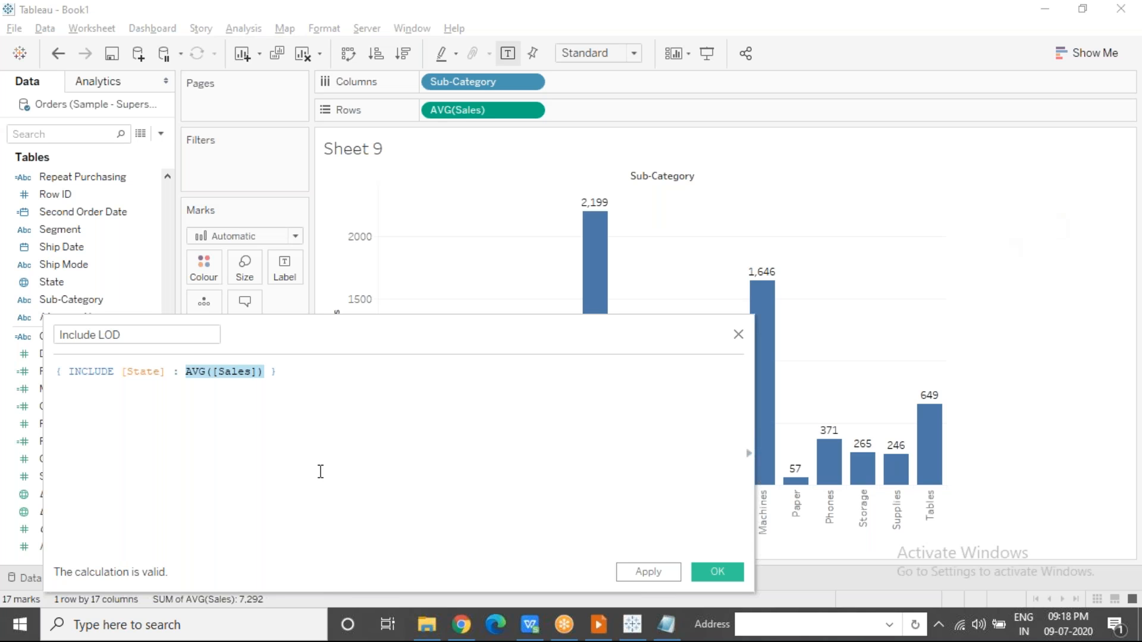
pyautogui.doubleClick(118, 371)
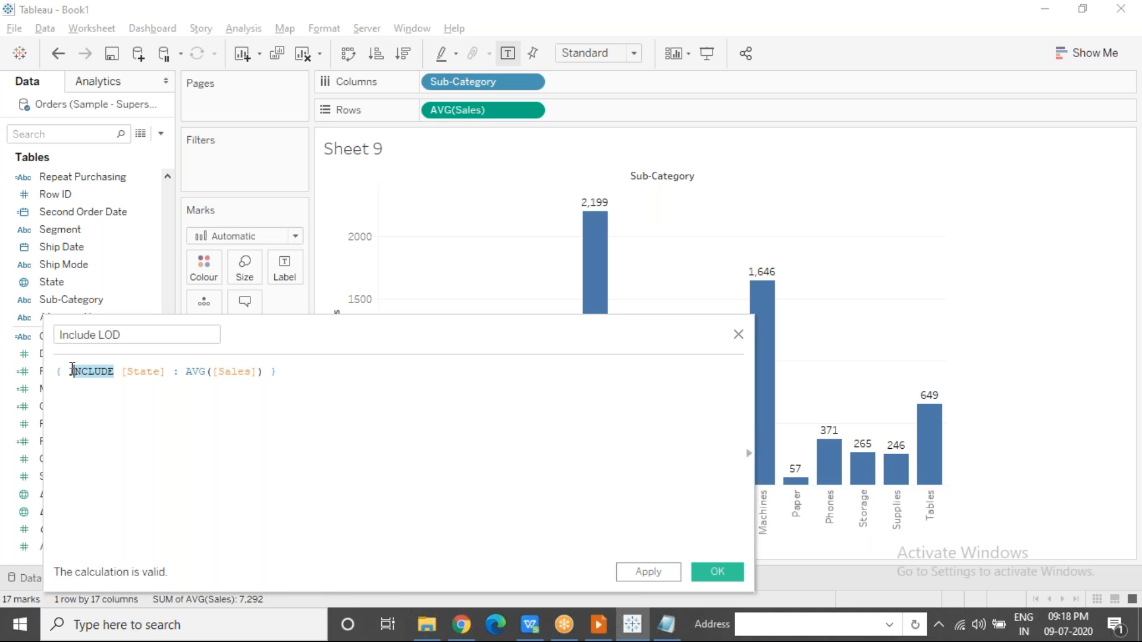
pyautogui.moveTo(166, 373); pyautogui.dragTo(124, 373)
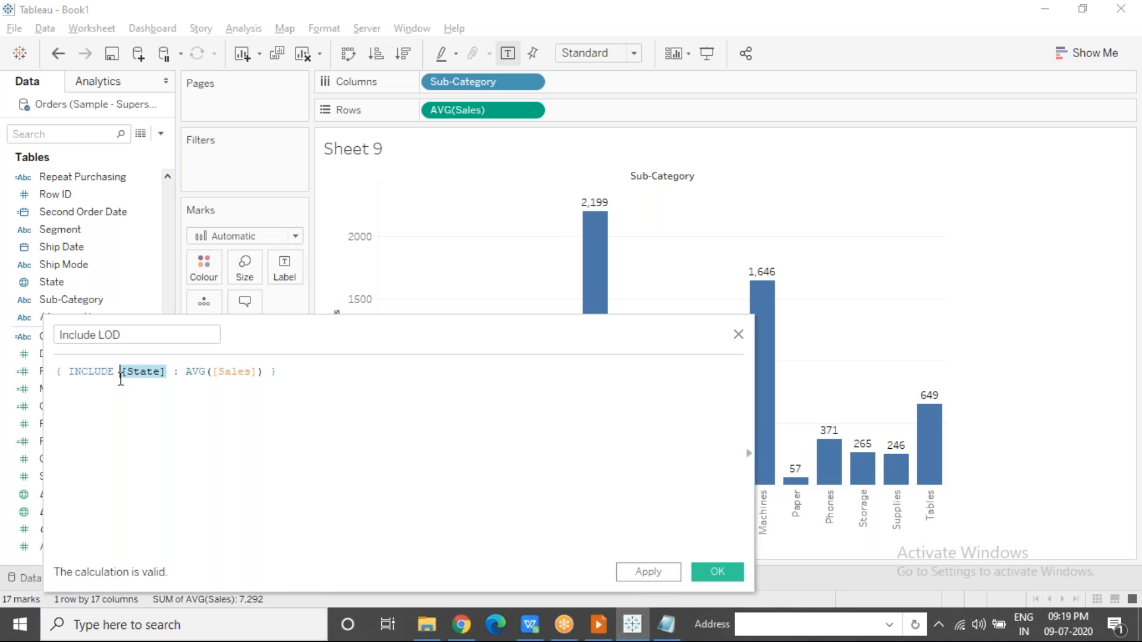
pyautogui.moveTo(114, 373); pyautogui.dragTo(66, 373)
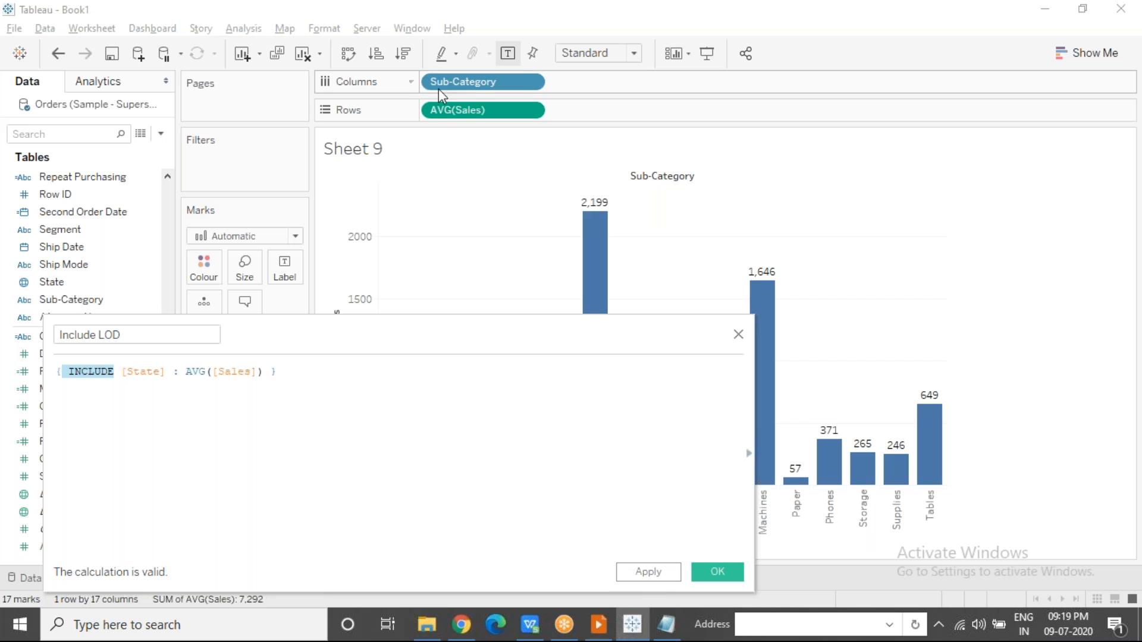
pyautogui.moveTo(464, 92); pyautogui.dragTo(463, 96)
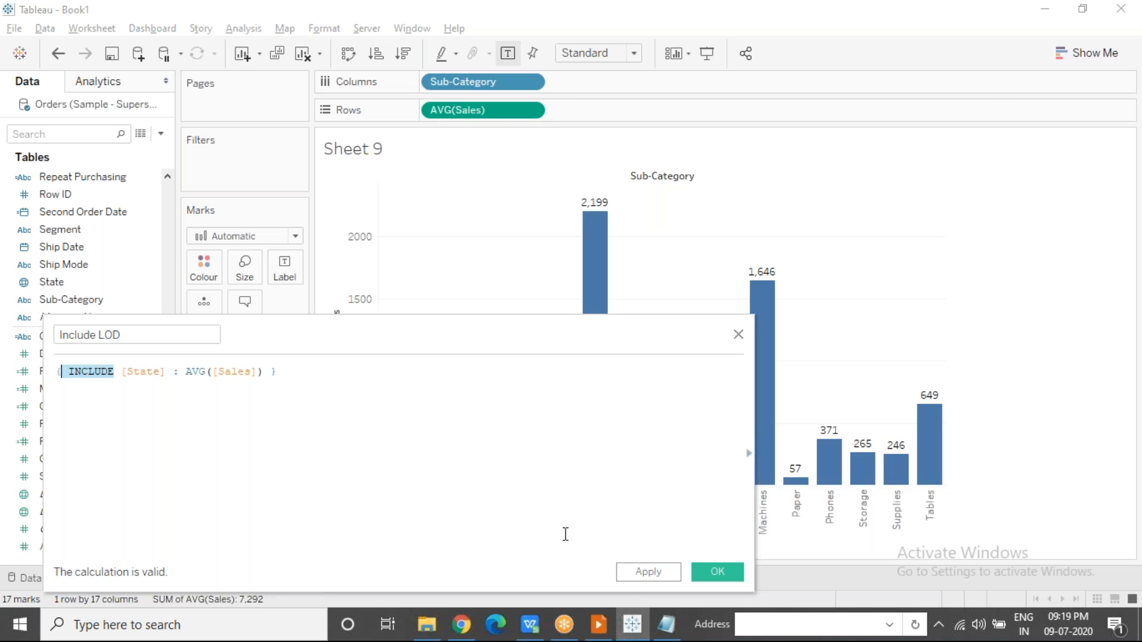
# Switch to the Notepad notes, move the window off the shelves, and add "Sub-Category +" below the Include line.
pyautogui.click(667, 624)
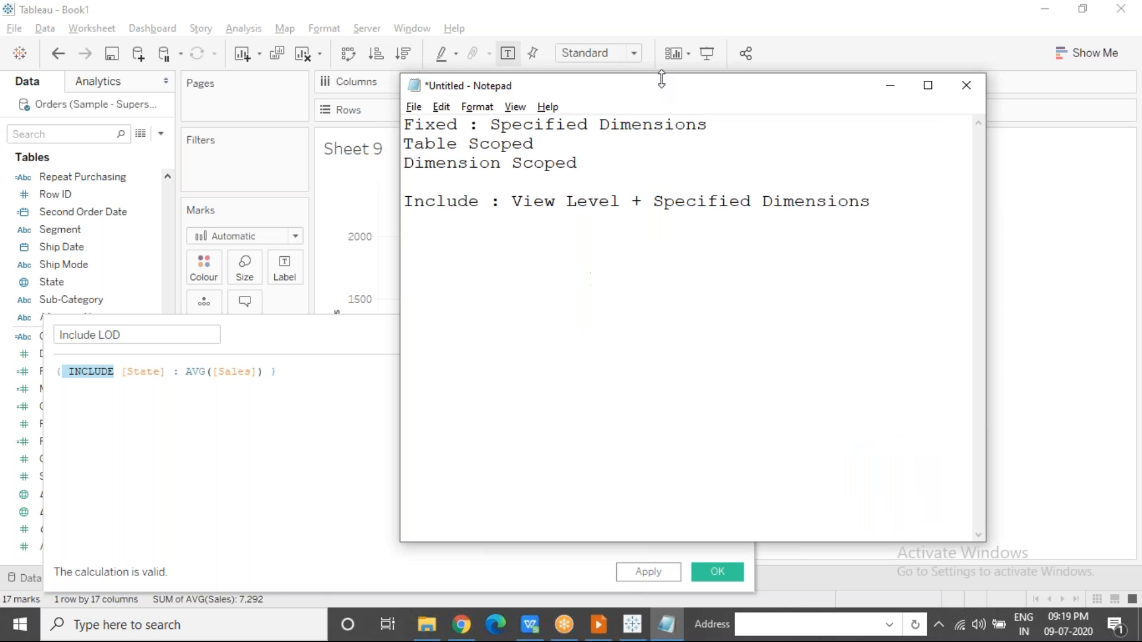
pyautogui.moveTo(661, 74); pyautogui.dragTo(661, 202)
pyautogui.write('Sub-Cateogry')
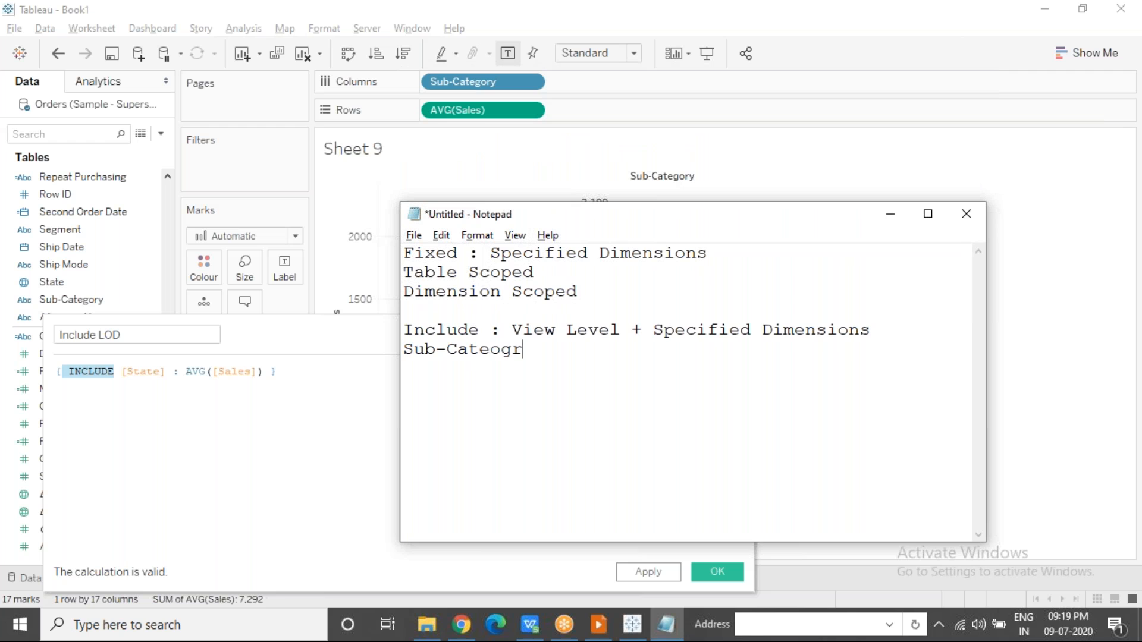
pyautogui.press('BackSpace')
pyautogui.press('BackSpace')
pyautogui.press('BackSpace')
pyautogui.press('BackSpace')
pyautogui.write('gory +')
# Check the [State] dimension in the formula and complete the Notepad line as "Sub-Category + State".
pyautogui.click(172, 372)
pyautogui.moveTo(172, 373); pyautogui.dragTo(114, 372)
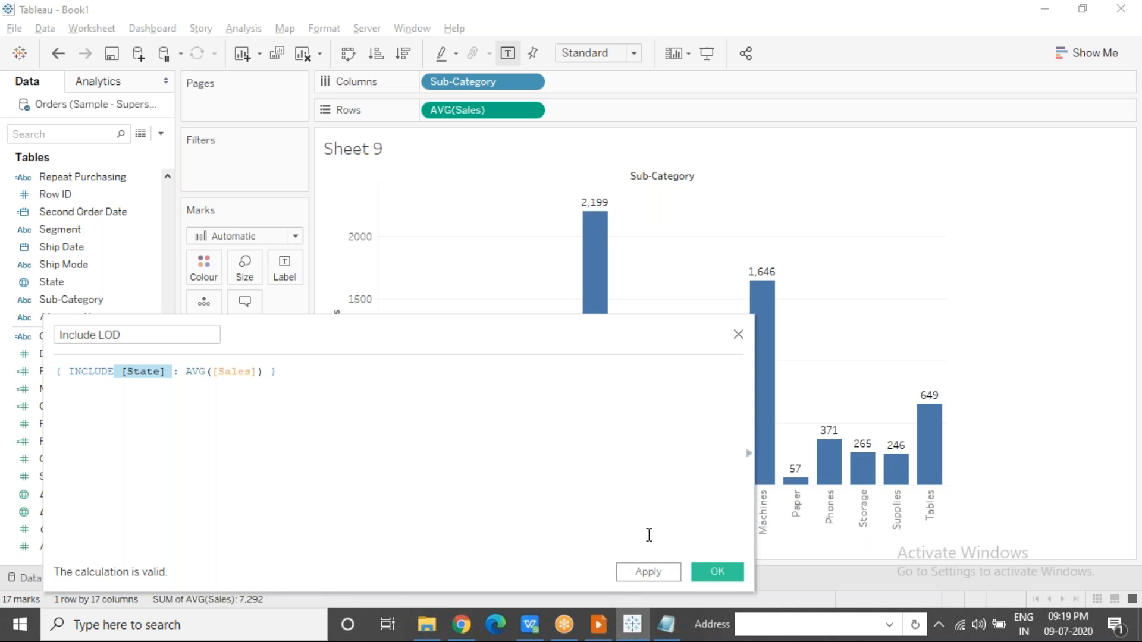
pyautogui.click(667, 638)
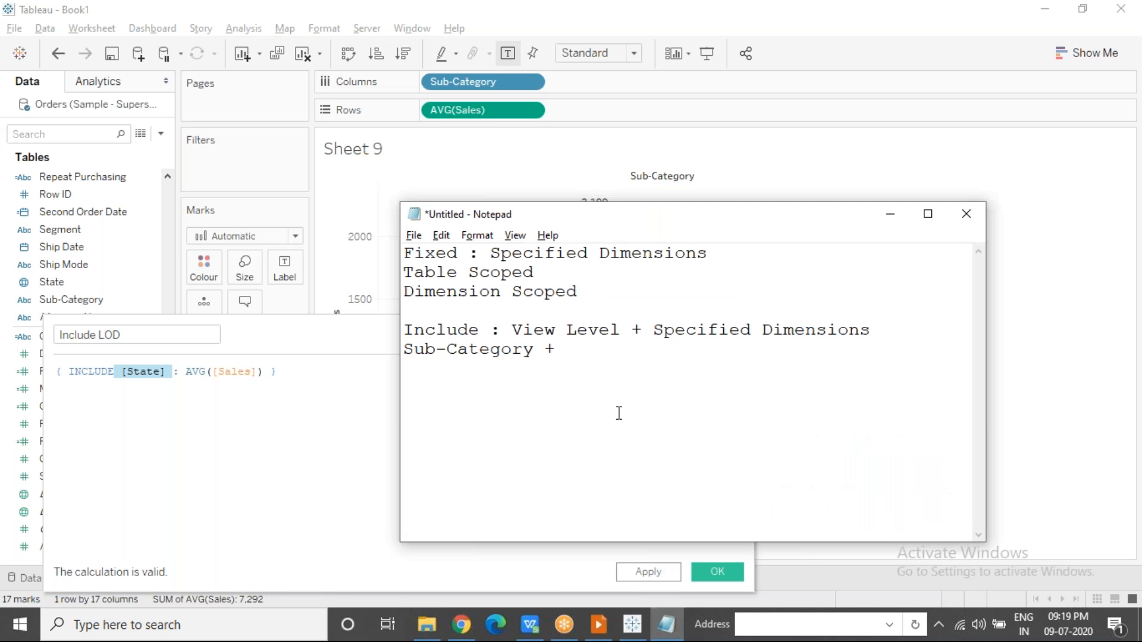
pyautogui.moveTo(663, 328); pyautogui.dragTo(405, 331)
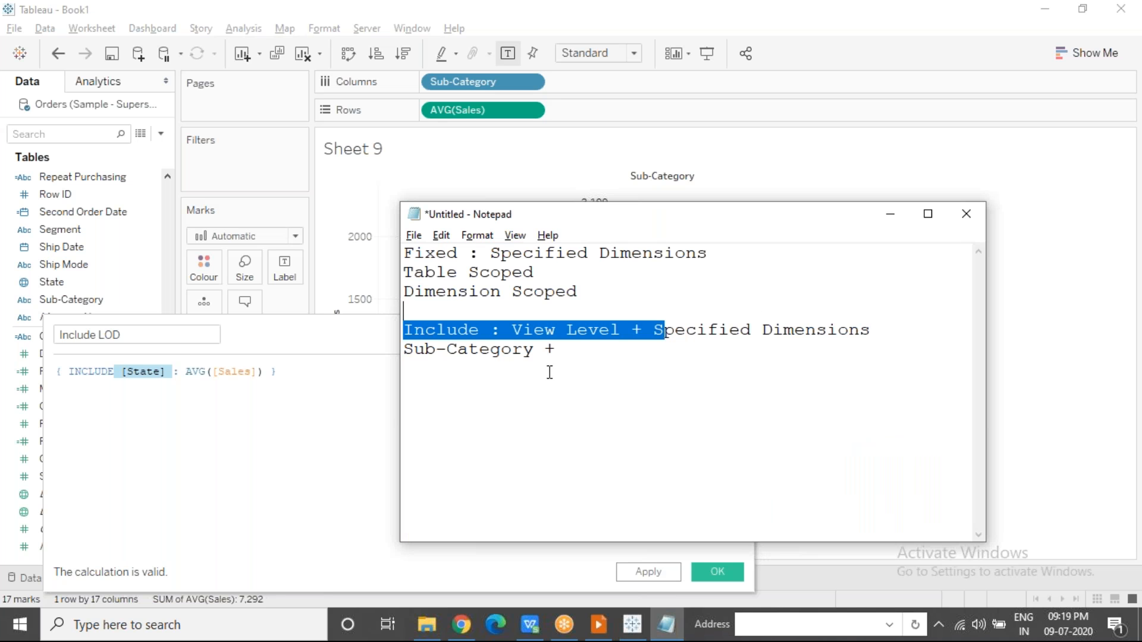
pyautogui.click(582, 350)
pyautogui.write('State')
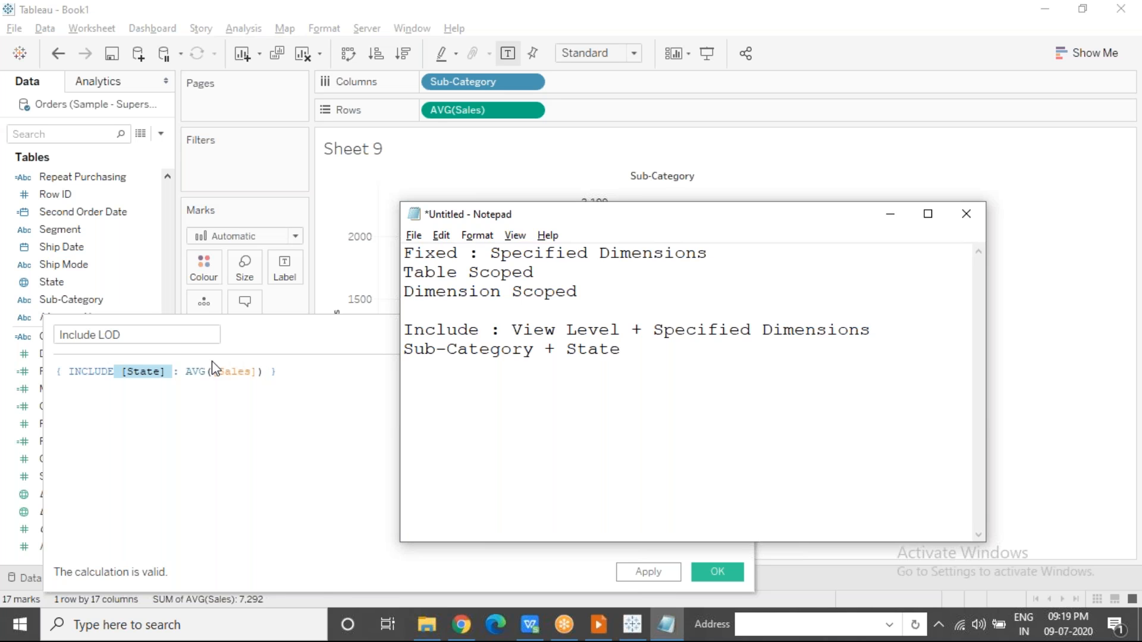
# Highlight the "Sub-Category + State" note, save the Include LOD calculation, and add Include LOD to Rows after AVG(Sales).
pyautogui.moveTo(622, 350); pyautogui.dragTo(408, 350)
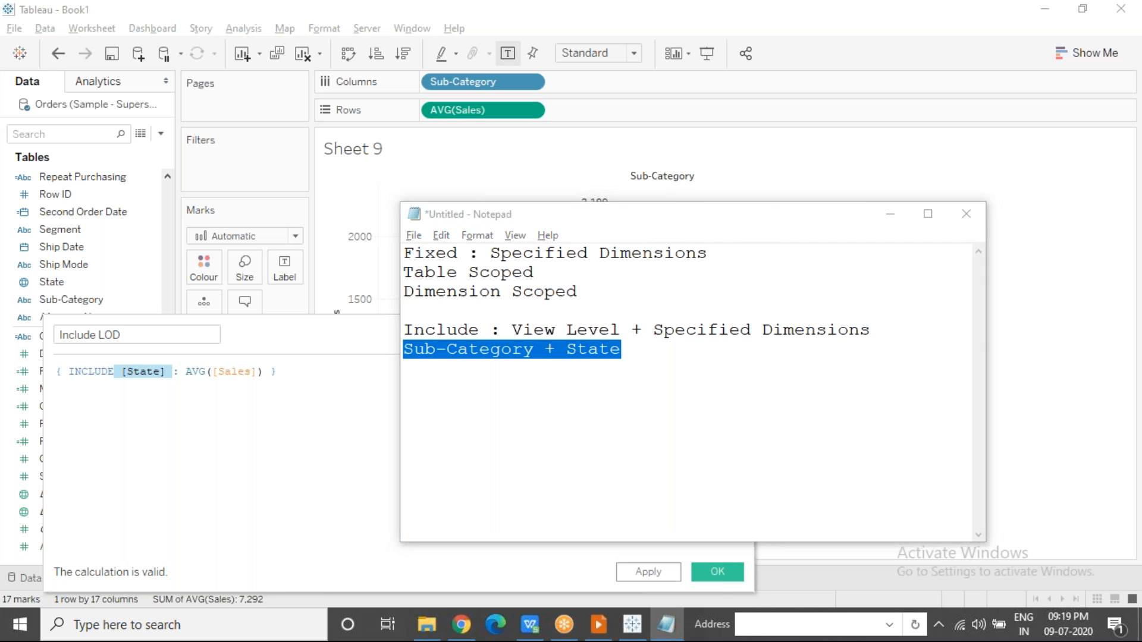
pyautogui.click(666, 625)
pyautogui.click(718, 572)
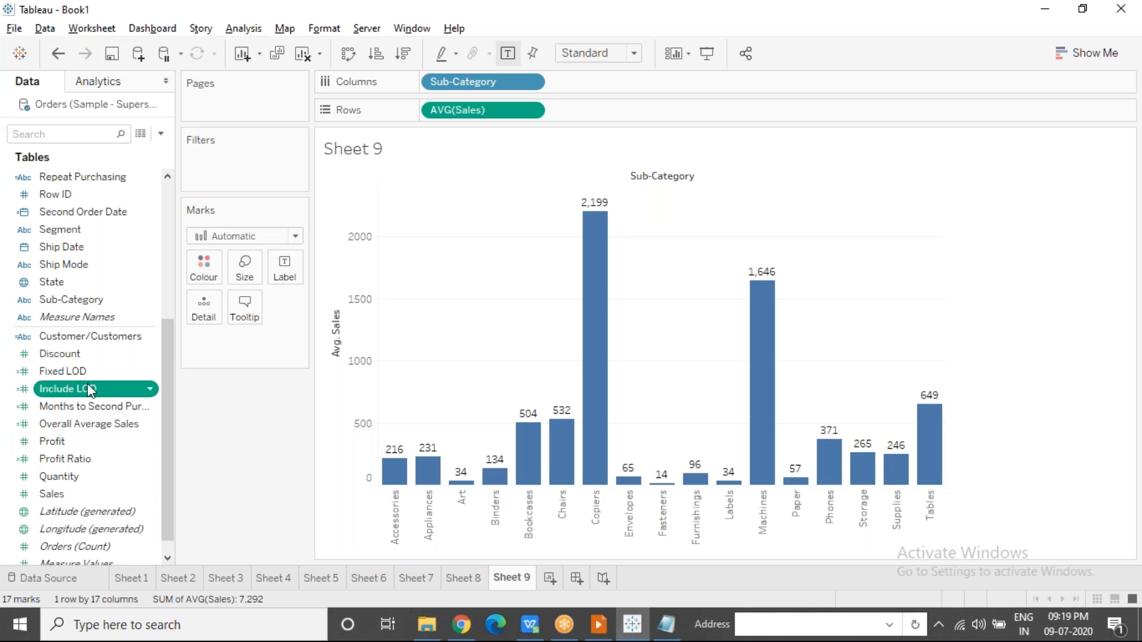
pyautogui.moveTo(86, 390)
pyautogui.mouseDown()
pyautogui.moveTo(624, 113)
pyautogui.moveTo(581, 118)
pyautogui.mouseUp()
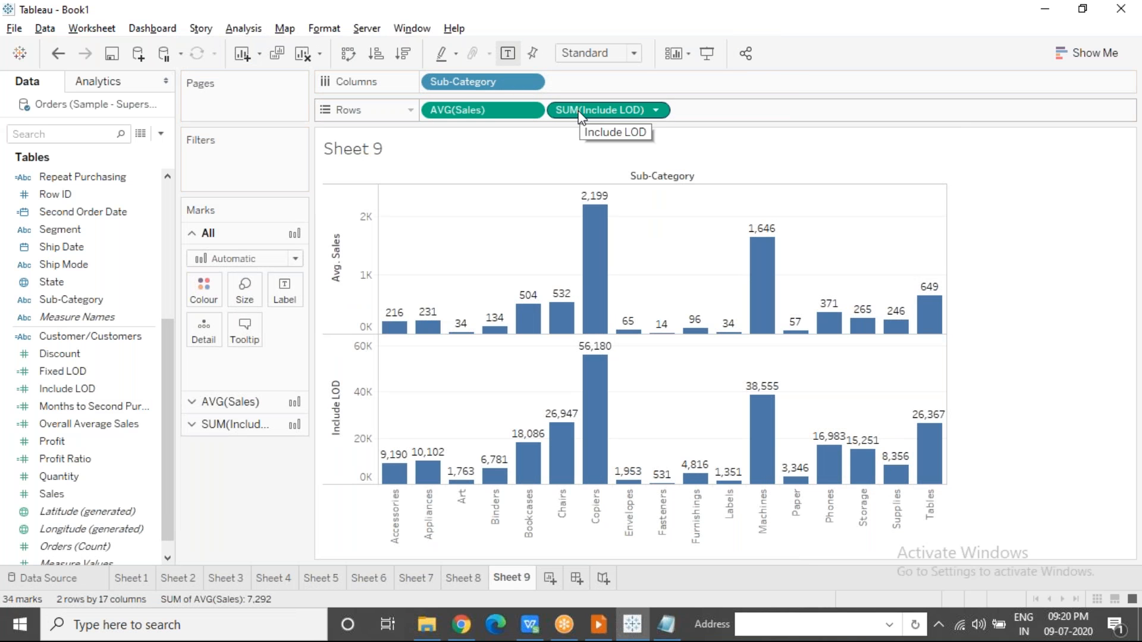
# Inspect the summed Include LOD bars for Accessories and Appliances against their average sales.
pyautogui.click(656, 111)
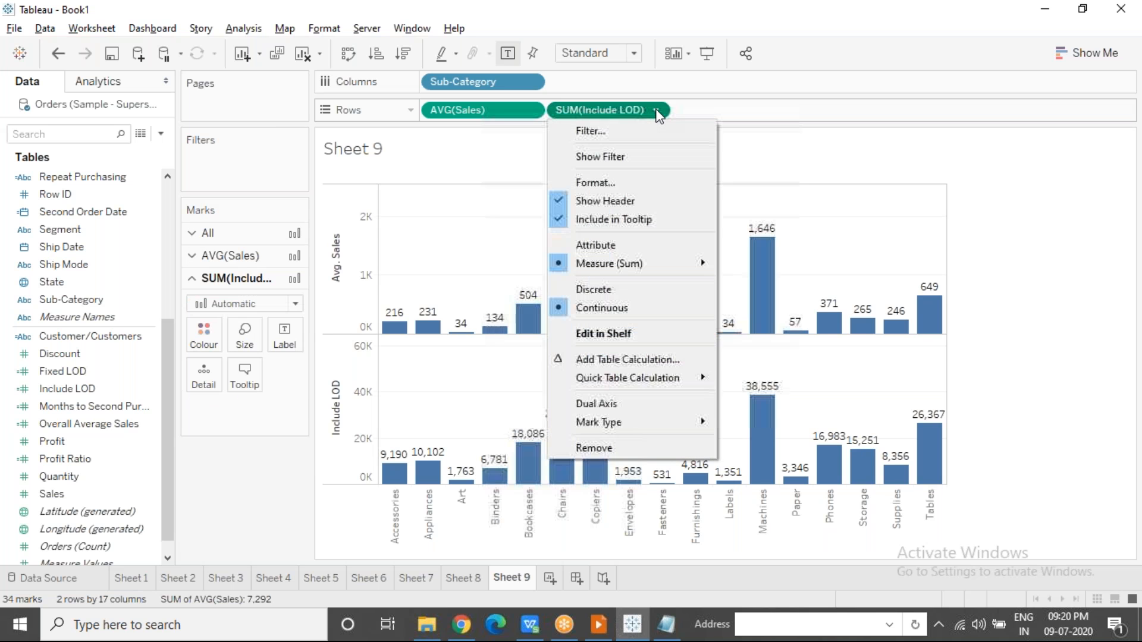
pyautogui.click(398, 474)
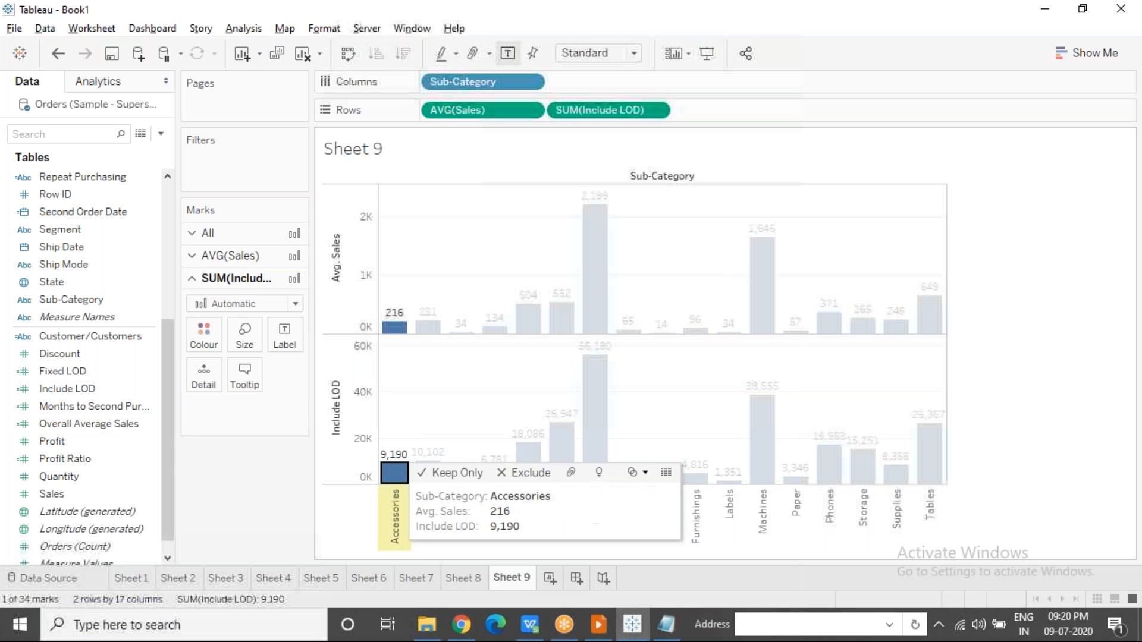
pyautogui.click(427, 472)
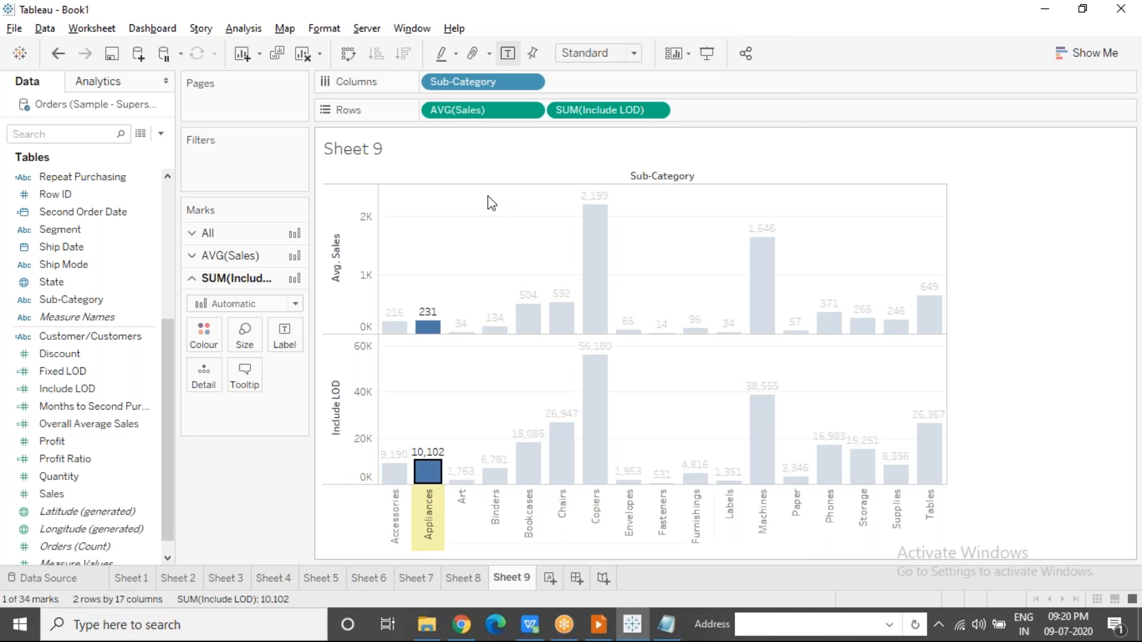
pyautogui.click(487, 196)
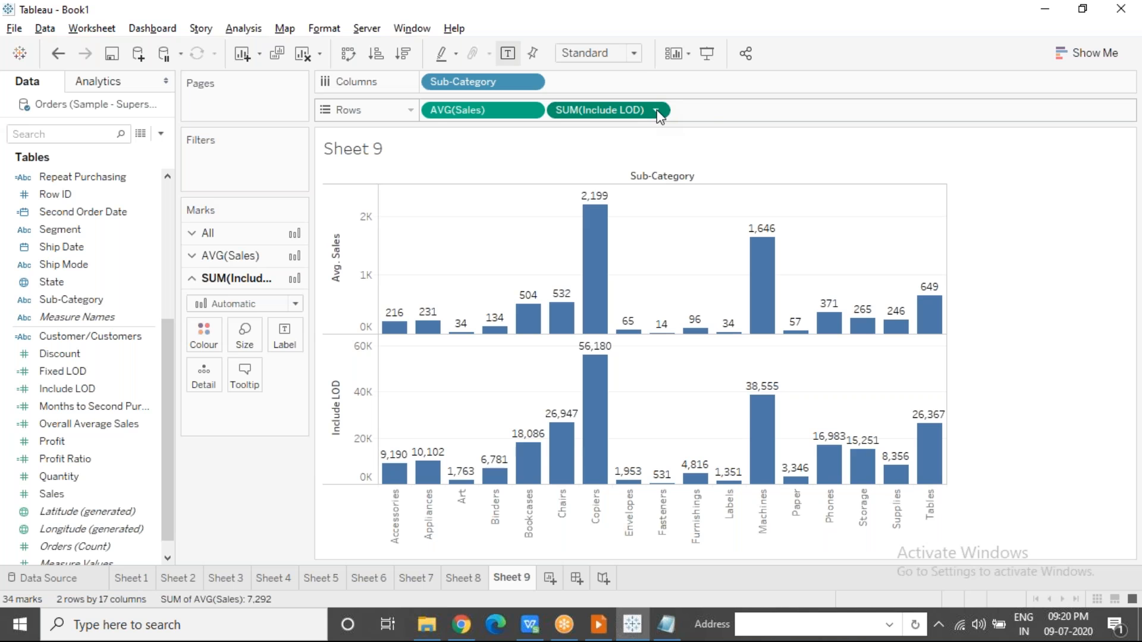
# Change the Include LOD aggregation on Rows to Average and check the Accessories bar.
pyautogui.click(657, 111)
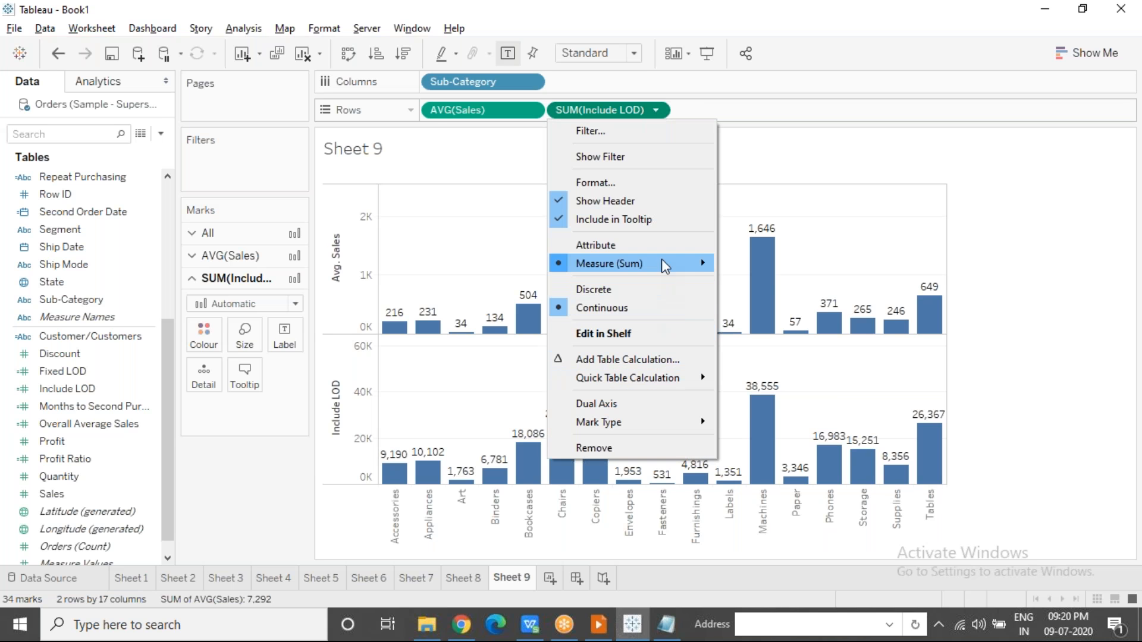
pyautogui.moveTo(661, 262)
pyautogui.click(766, 285)
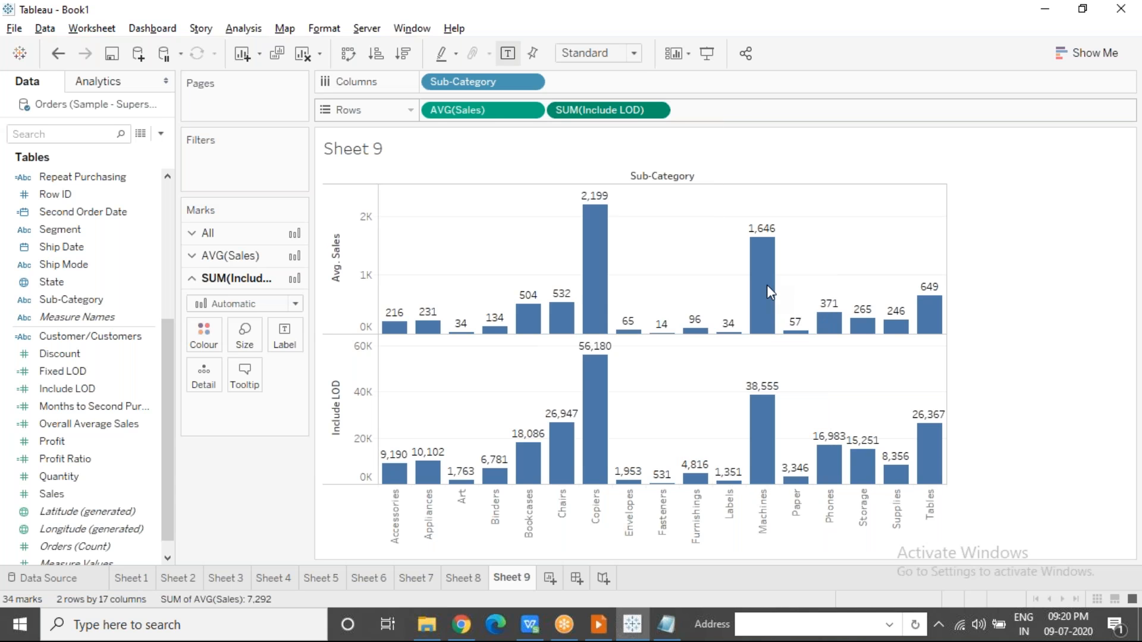
pyautogui.click(393, 478)
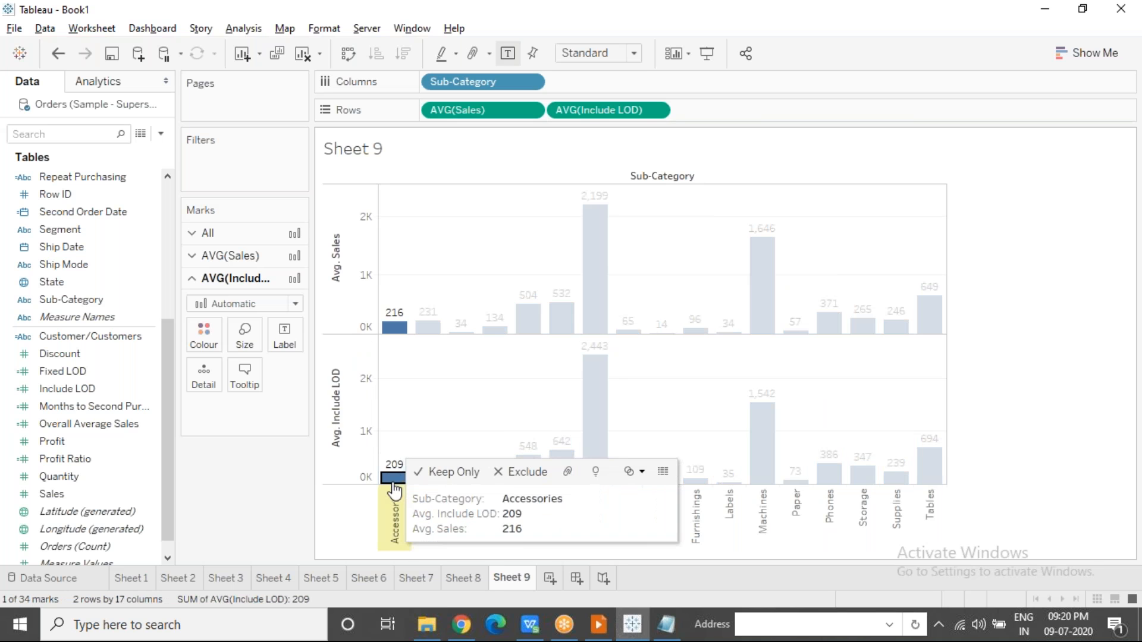
pyautogui.click(420, 391)
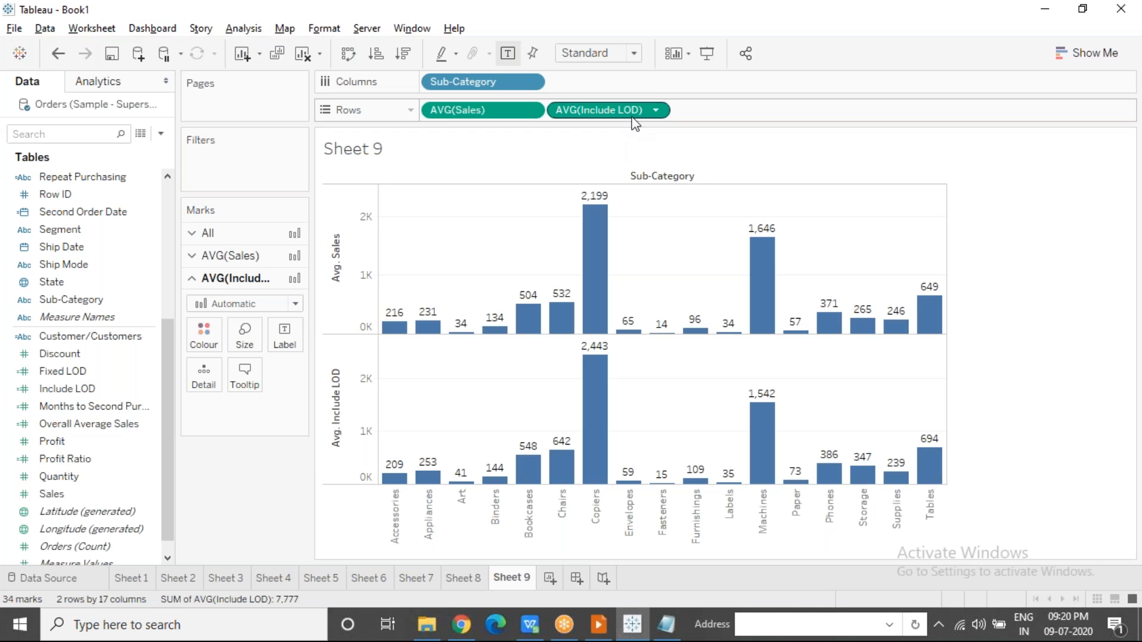
# Review the "Sub-Category + State" note, switch to Book1 in WPS Office, and examine the Accessories column and Alabama's value.
pyautogui.click(667, 626)
pyautogui.moveTo(632, 350); pyautogui.dragTo(400, 348)
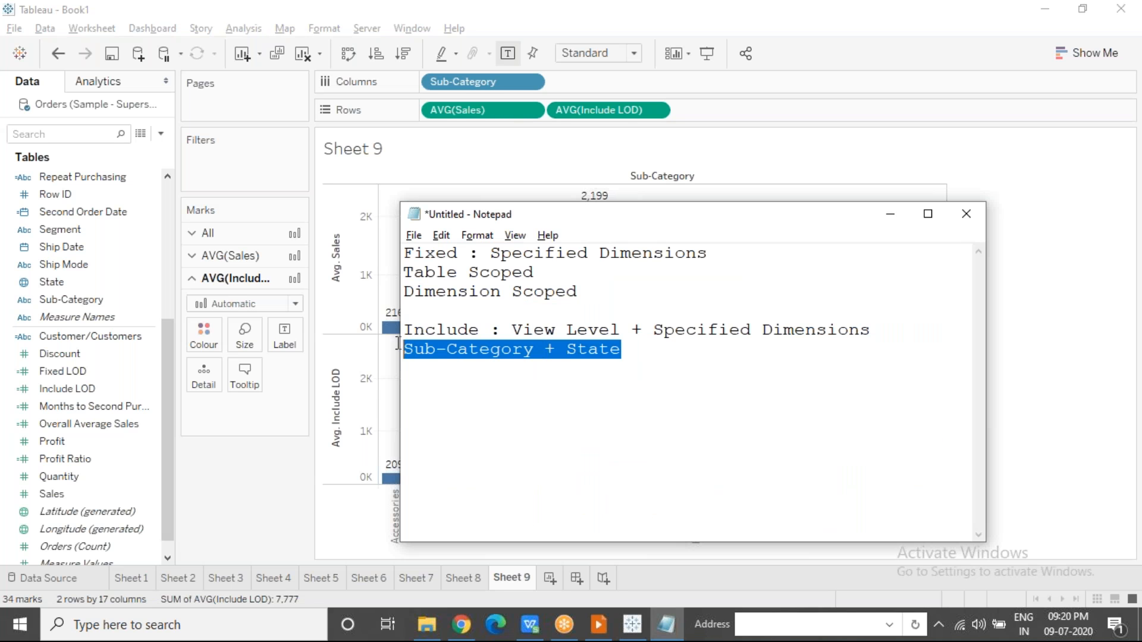
pyautogui.click(530, 628)
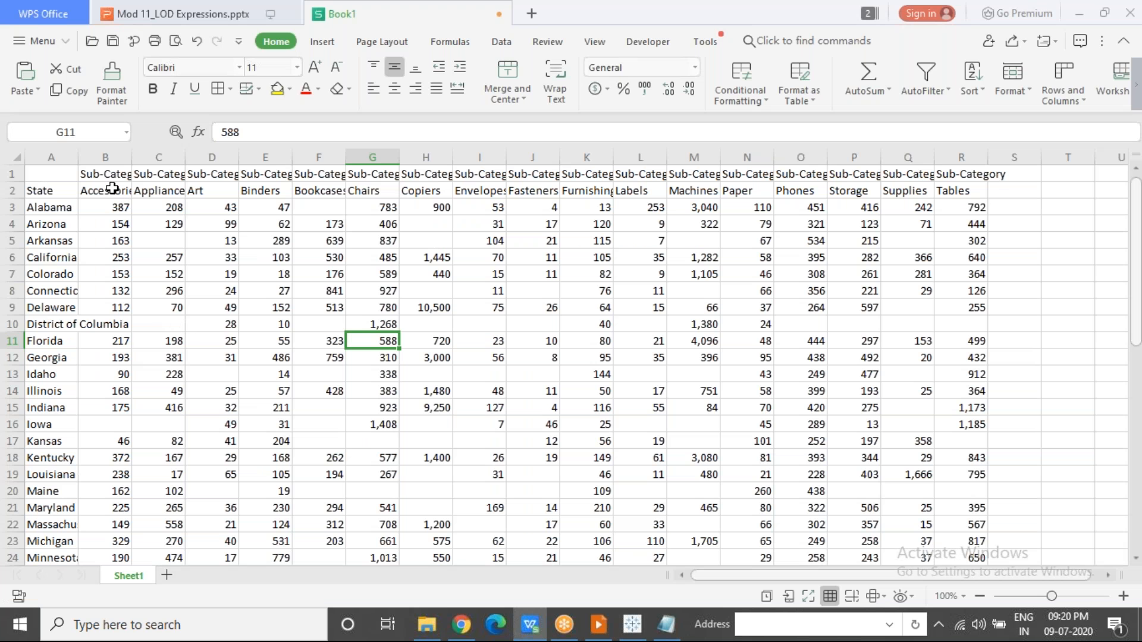
pyautogui.click(115, 156)
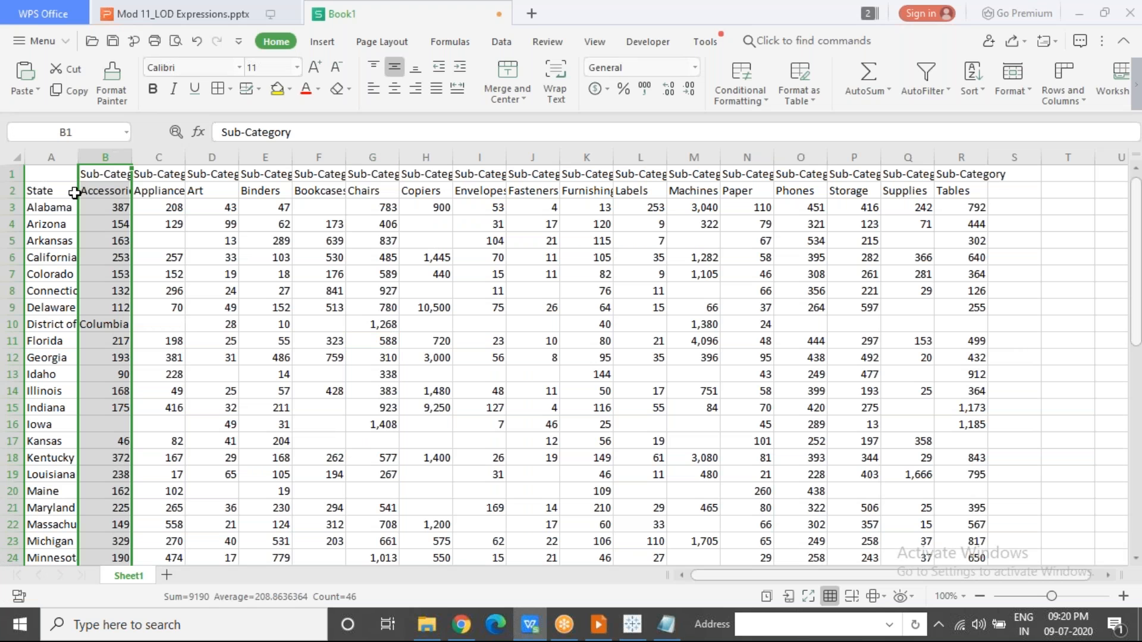
pyautogui.click(56, 209)
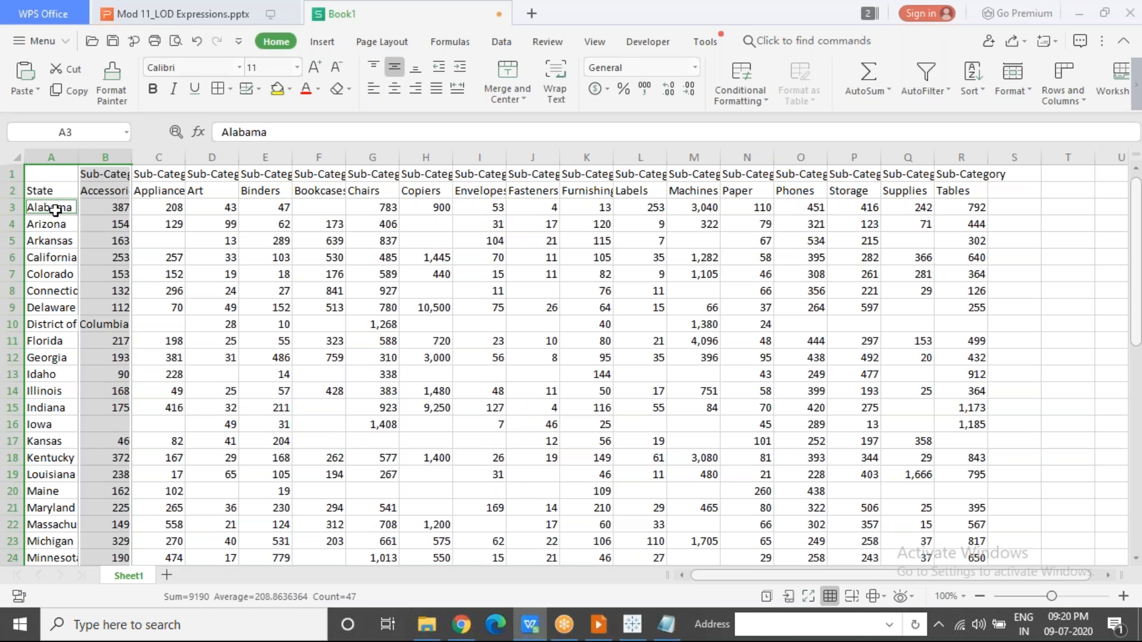
pyautogui.click(101, 207)
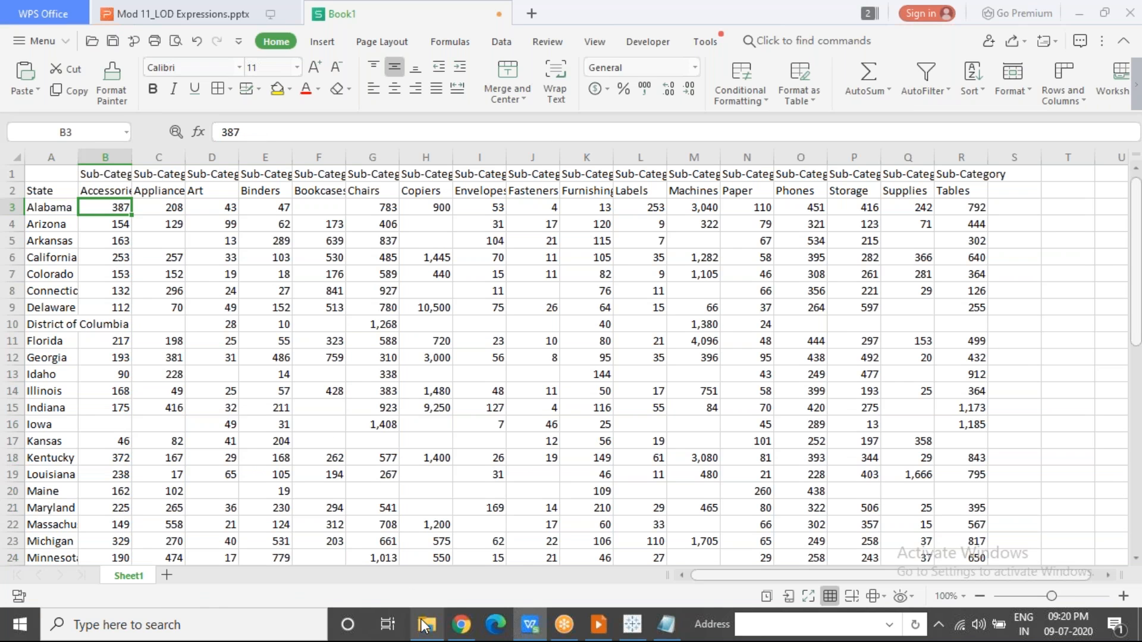
# Open Sample - Superstore.xls from the Tableau documents folder in File Explorer and minimize the folder window.
pyautogui.click(424, 624)
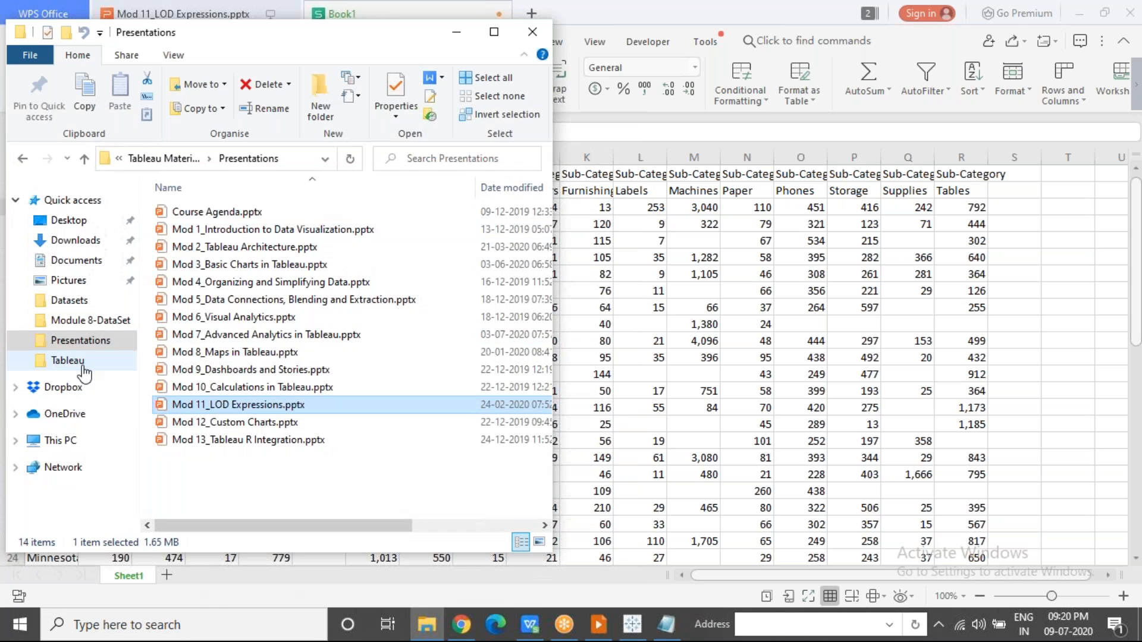
pyautogui.click(83, 360)
pyautogui.click(228, 365)
pyautogui.press('s')
pyautogui.press('s')
pyautogui.press('s')
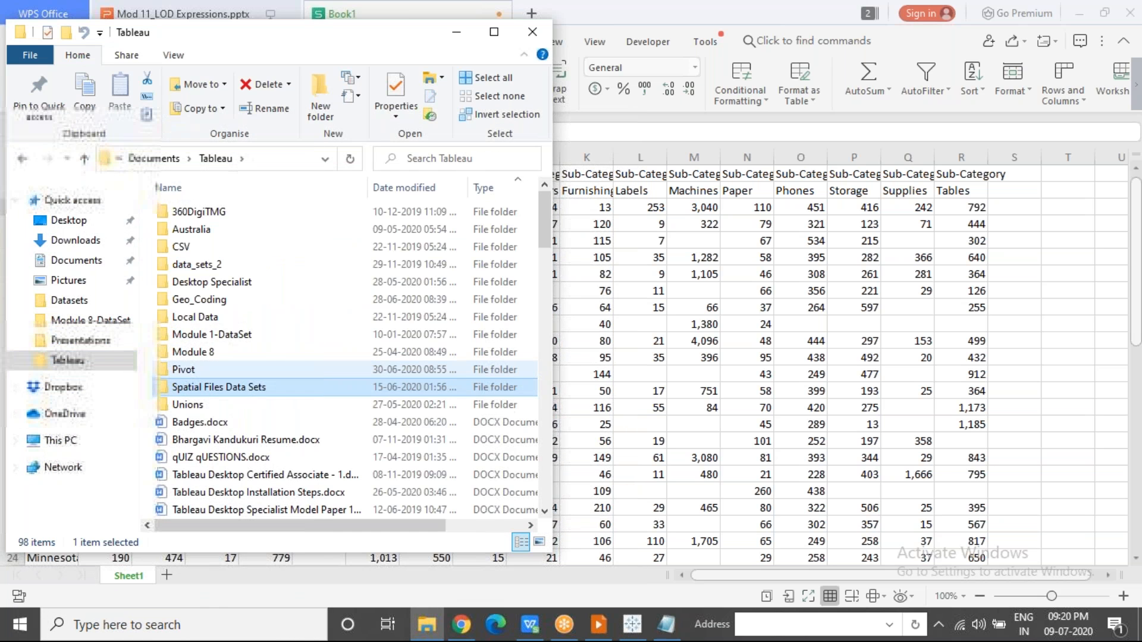
pyautogui.press('s')
pyautogui.press('s')
pyautogui.press('s')
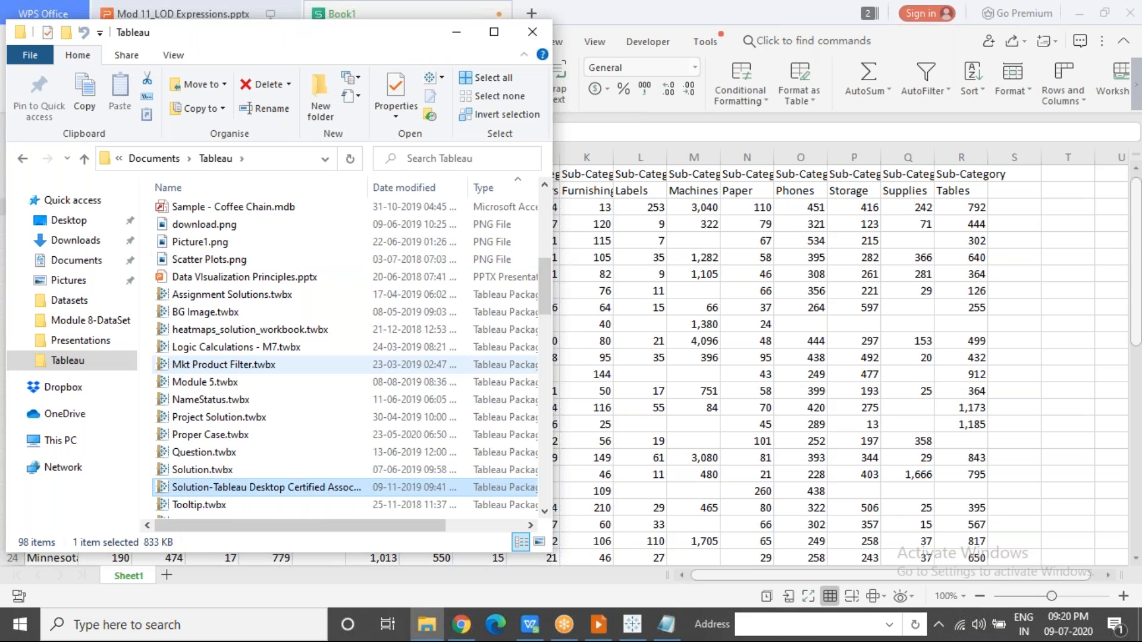
pyautogui.press('s')
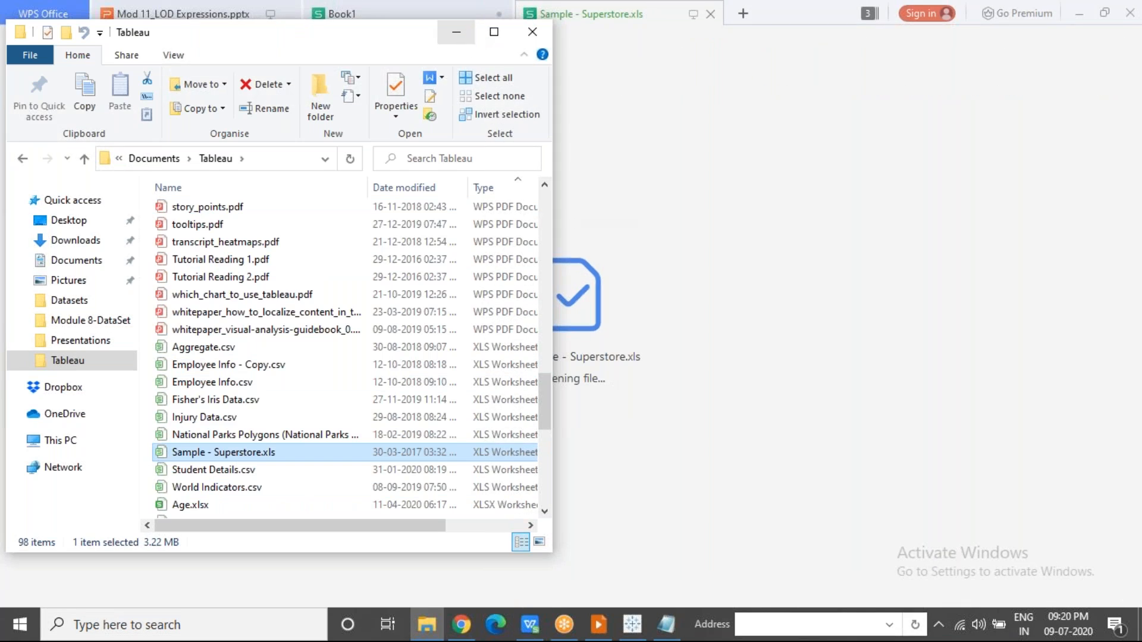
pyautogui.click(458, 32)
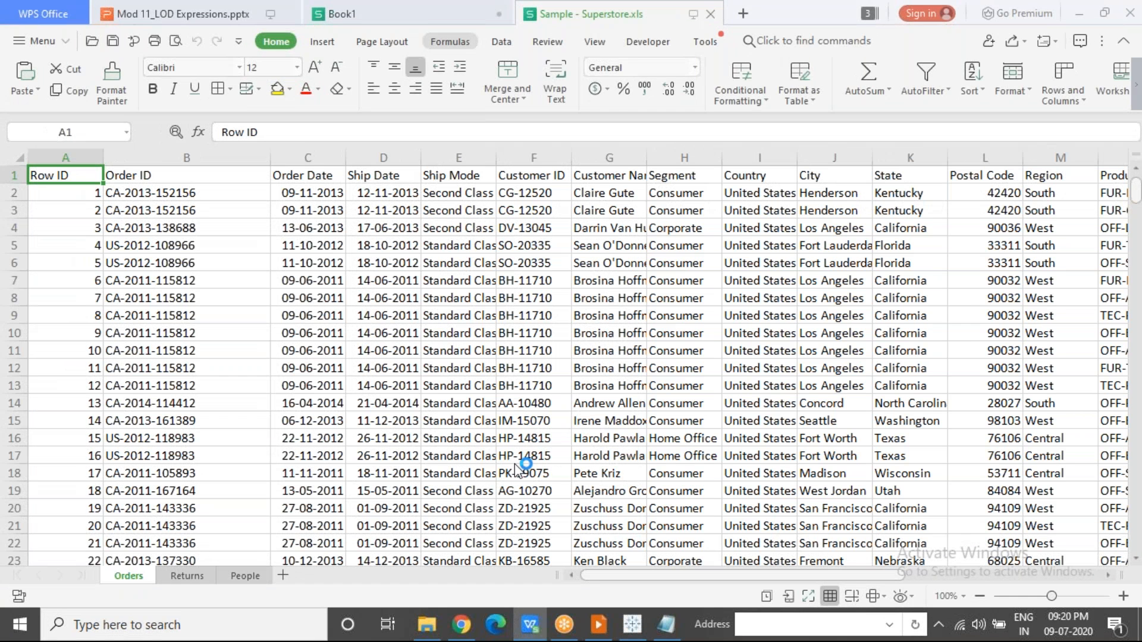
# Turn on AutoFilter for the Orders sheet's header row.
pyautogui.click(523, 460)
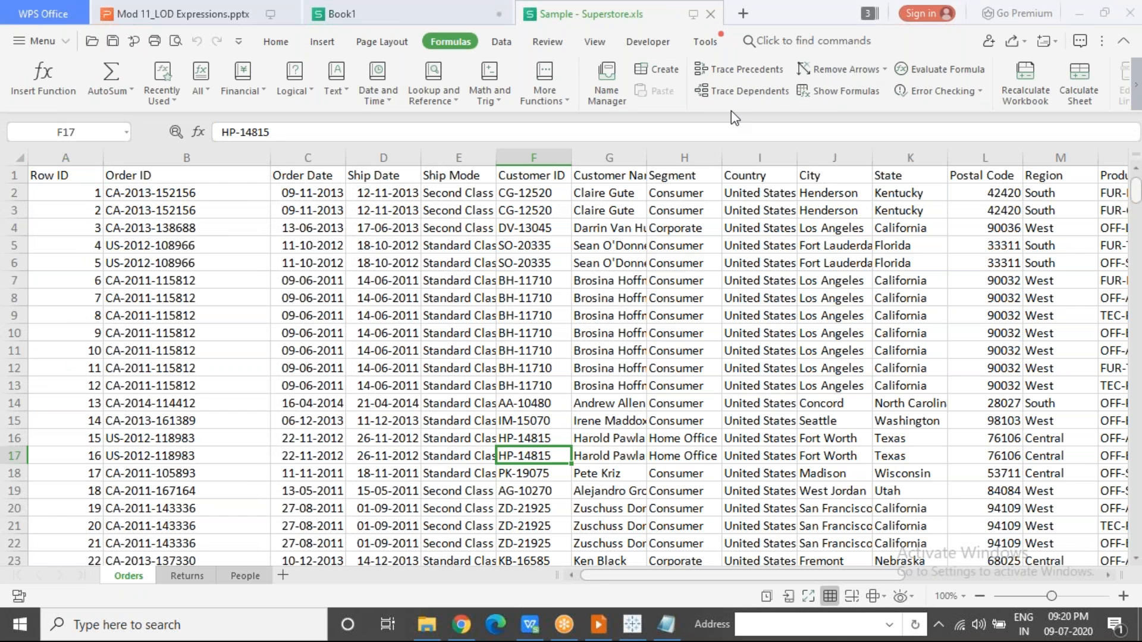
pyautogui.click(308, 315)
pyautogui.click(276, 41)
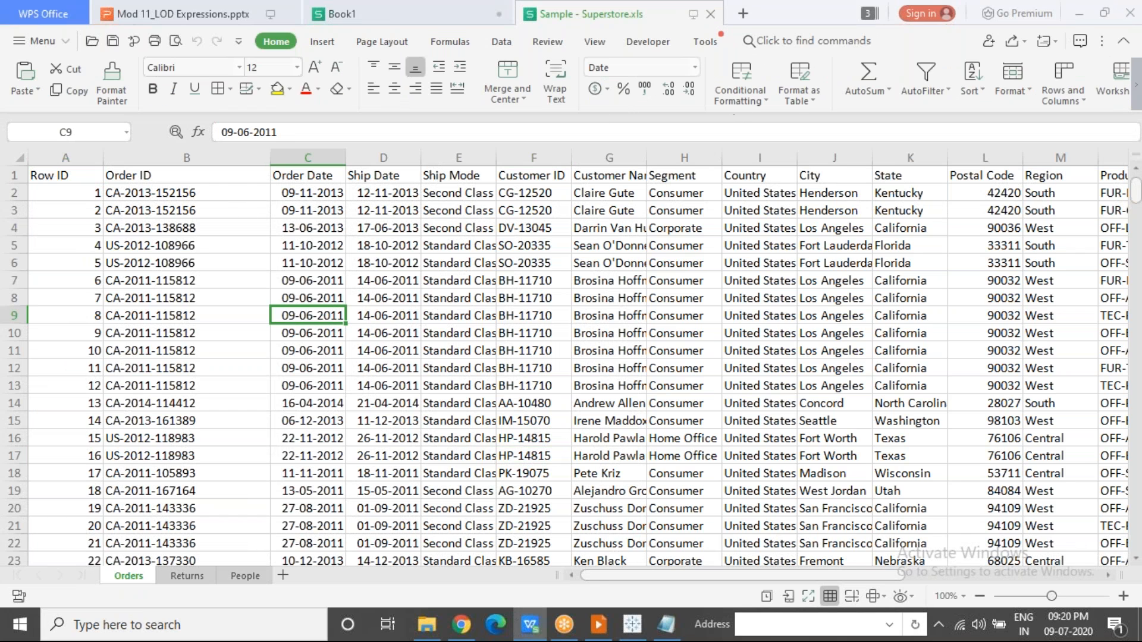
pyautogui.click(941, 72)
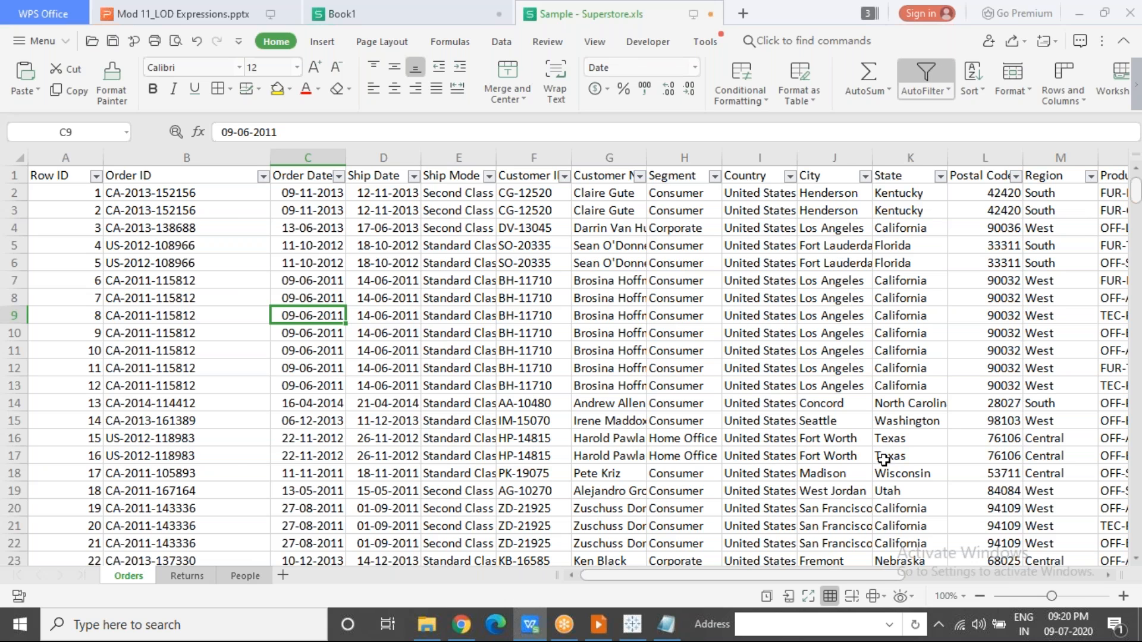
# Filter the Sub-Category column to show only Accessories.
pyautogui.click(951, 575)
pyautogui.click(623, 177)
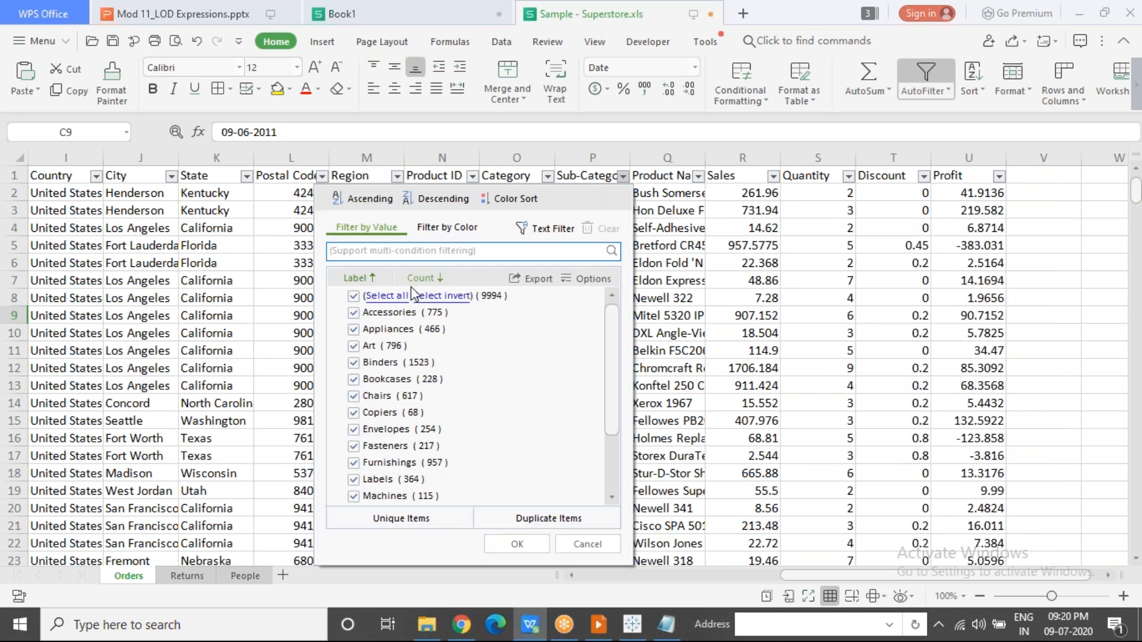
pyautogui.click(353, 296)
pyautogui.click(353, 313)
pyautogui.click(505, 543)
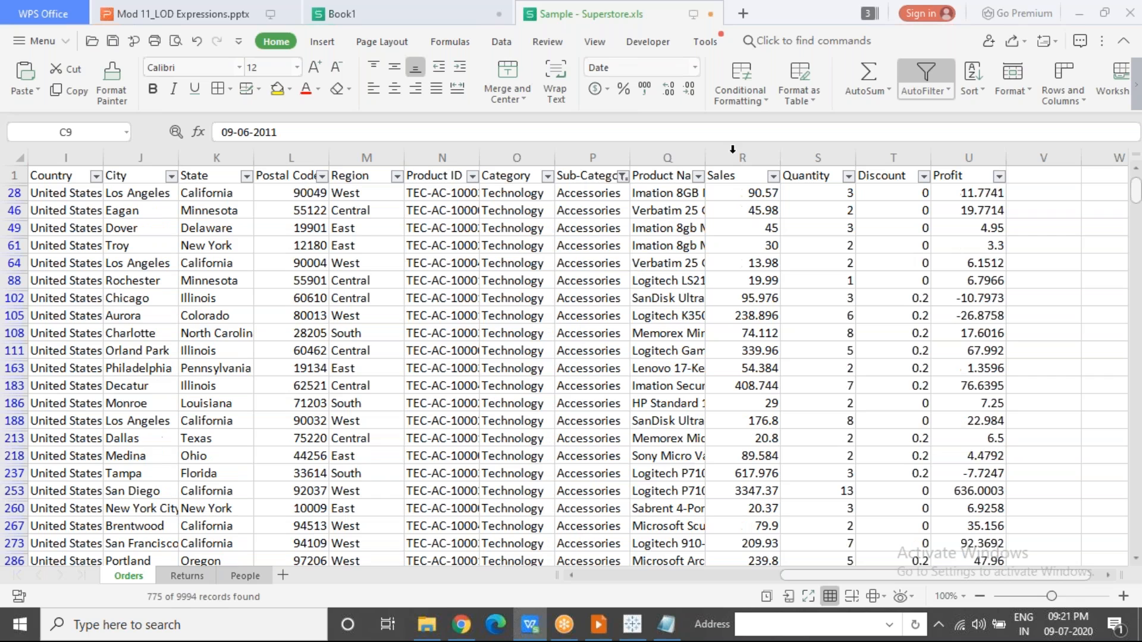
# Check the filtered Sales column's average, switch to Tableau, and compare it with the Accessories bar in the AVG(Sales) chart.
pyautogui.click(741, 150)
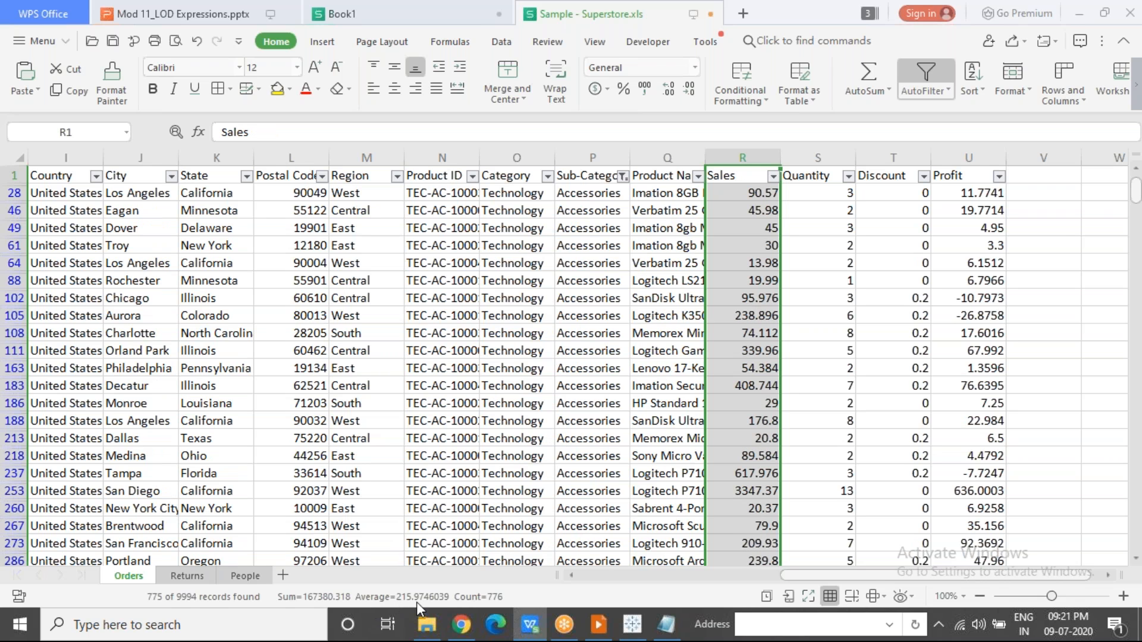
pyautogui.click(632, 624)
pyautogui.click(397, 328)
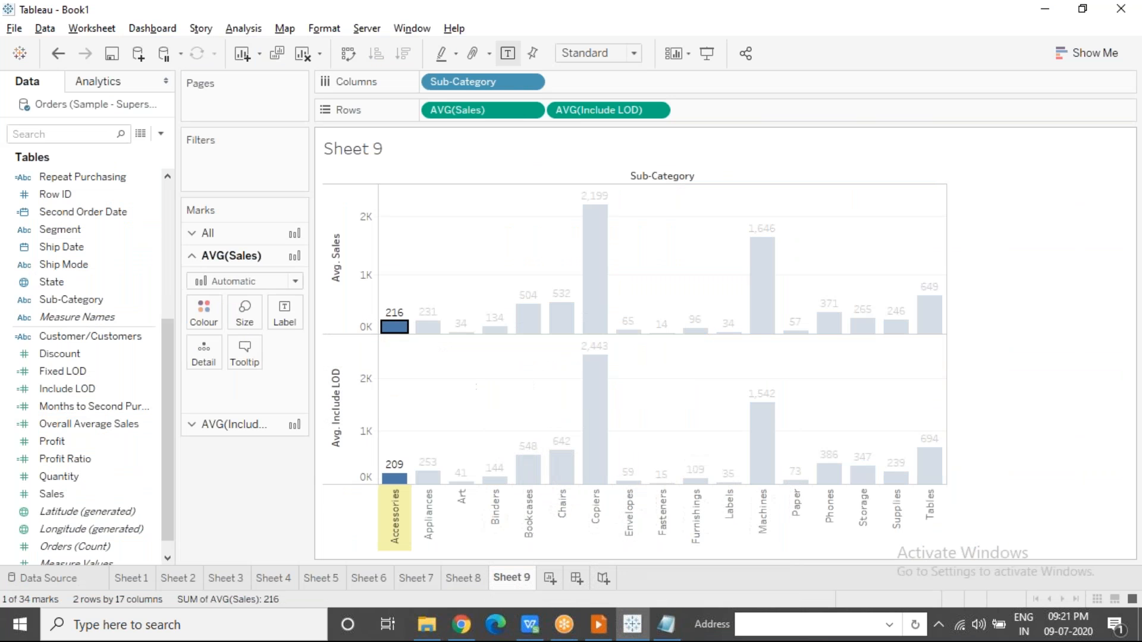
pyautogui.click(417, 272)
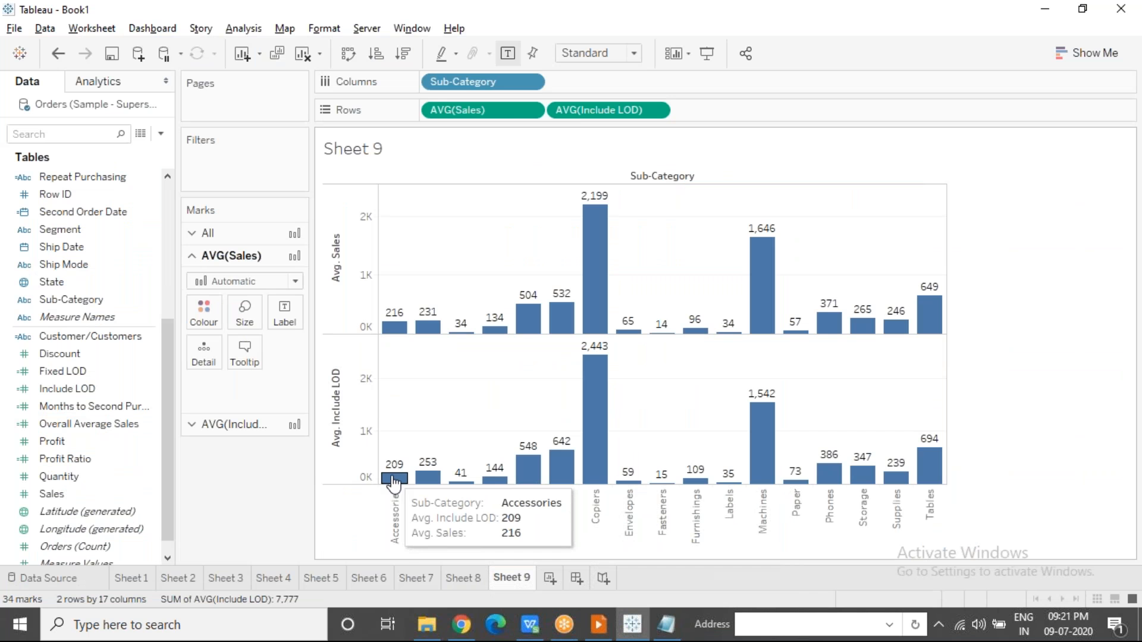
# Check the Accessories bar for Include LOD, return to the Superstore spreadsheet, select the Sub-Category column, and open the State filter.
pyautogui.press('alt')
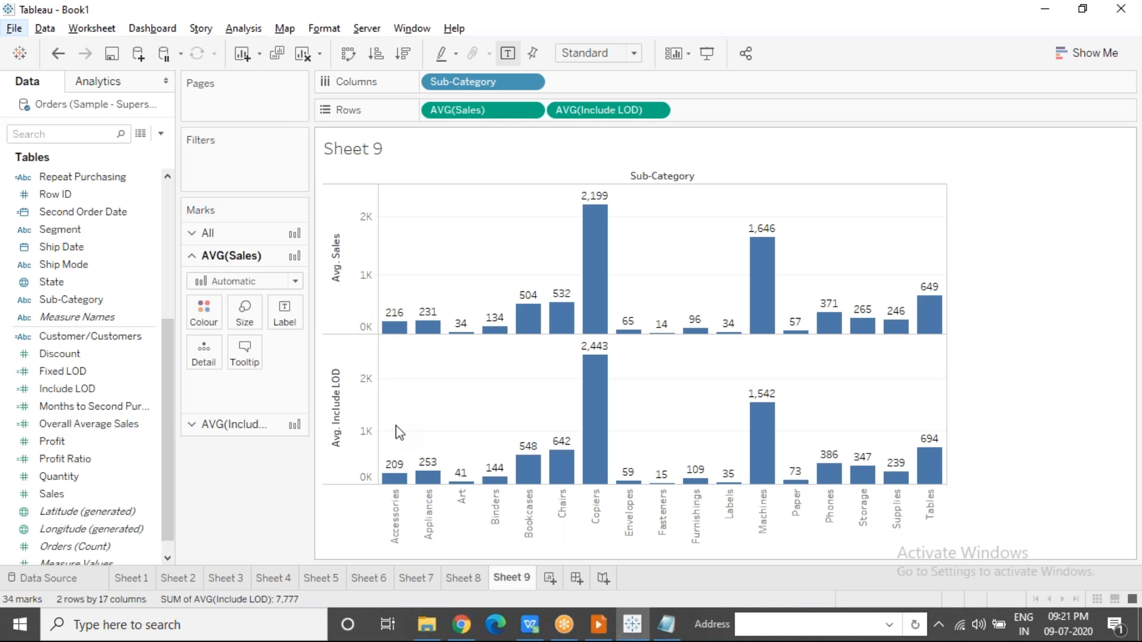
pyautogui.hotkey('alt', 'Tab')
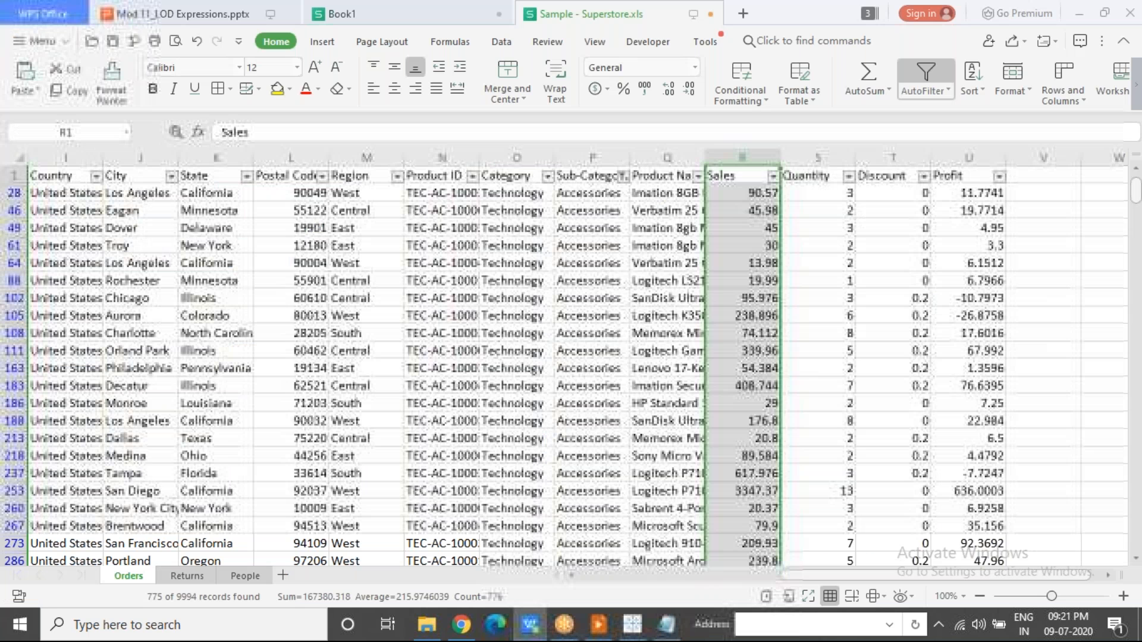
pyautogui.click(602, 150)
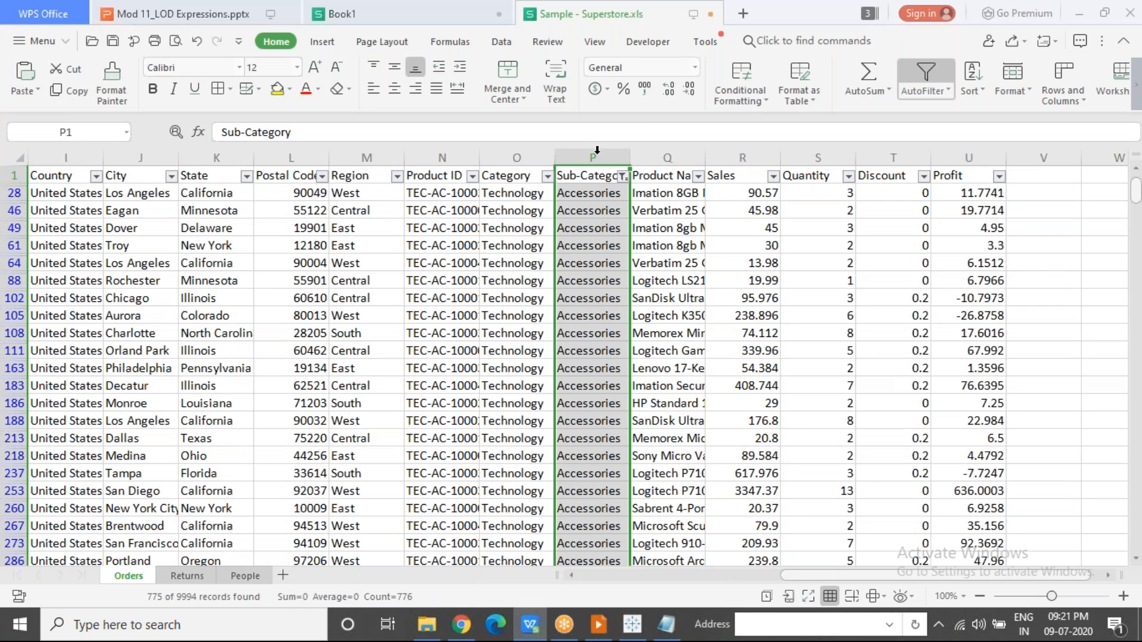
pyautogui.click(245, 176)
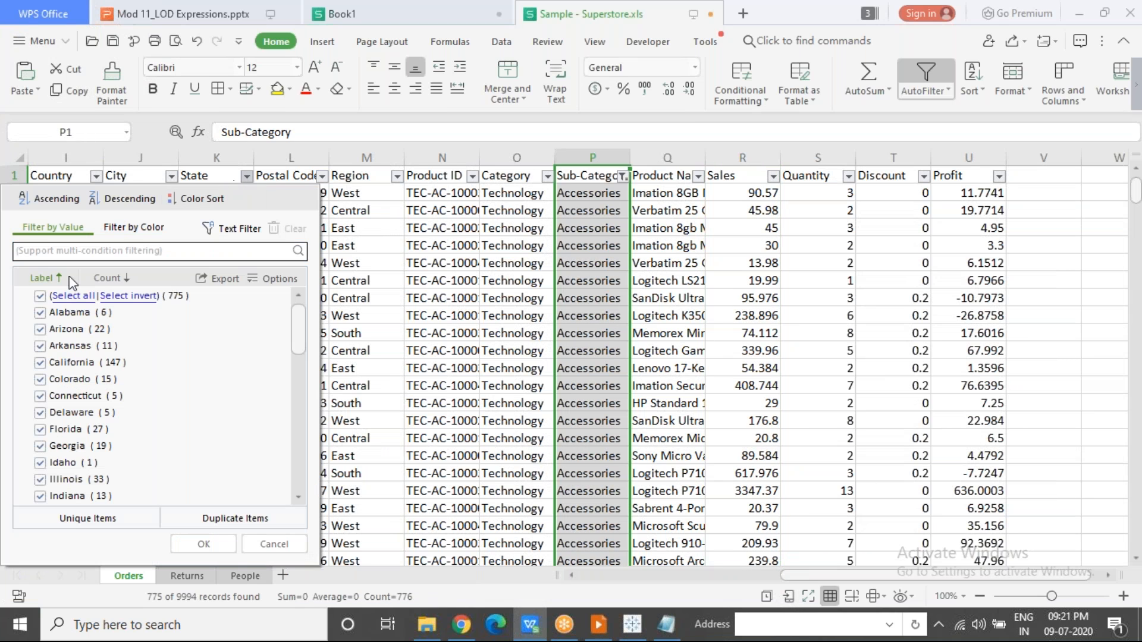
# Filter the State column to Alabama only and select the State, Sub-Category and Sales columns to read the average sales.
pyautogui.click(40, 296)
pyautogui.click(40, 312)
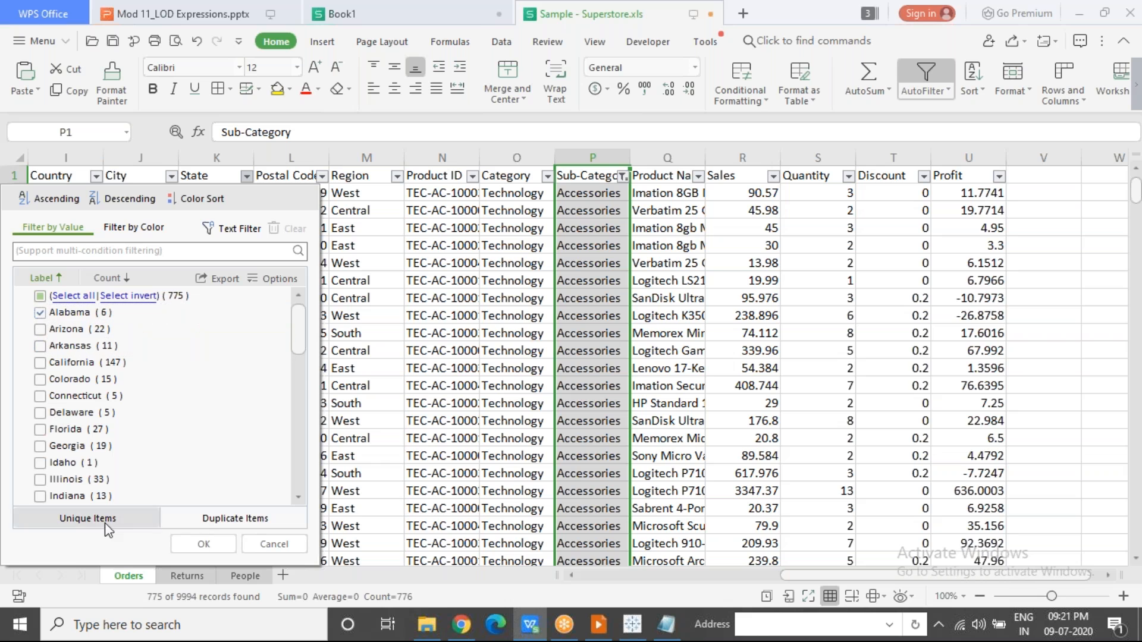
pyautogui.click(203, 545)
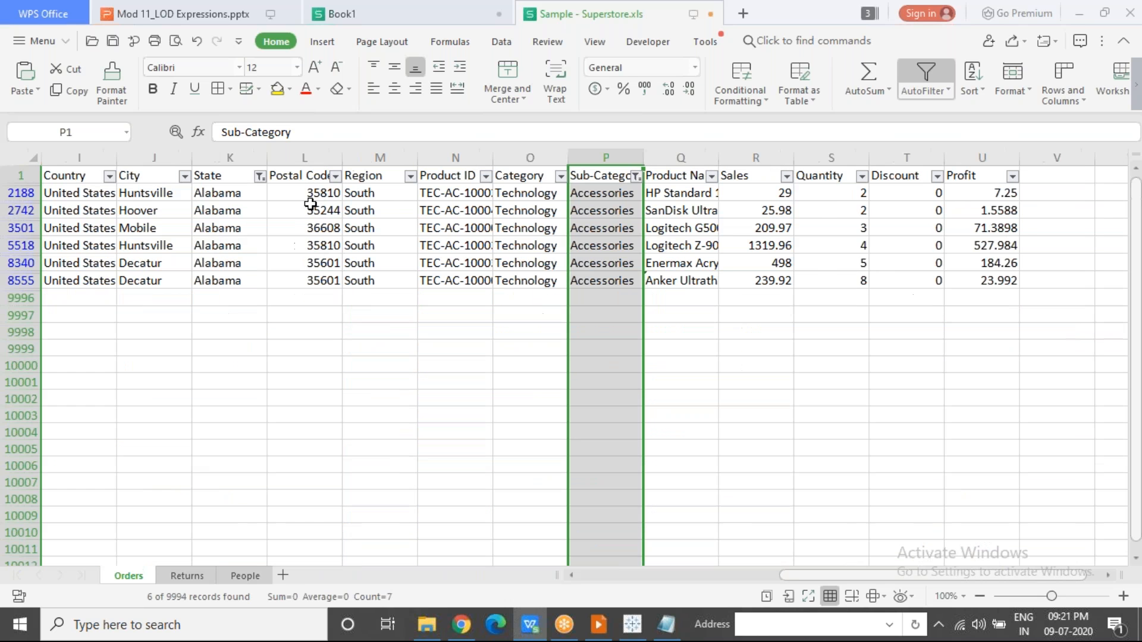
pyautogui.click(245, 154)
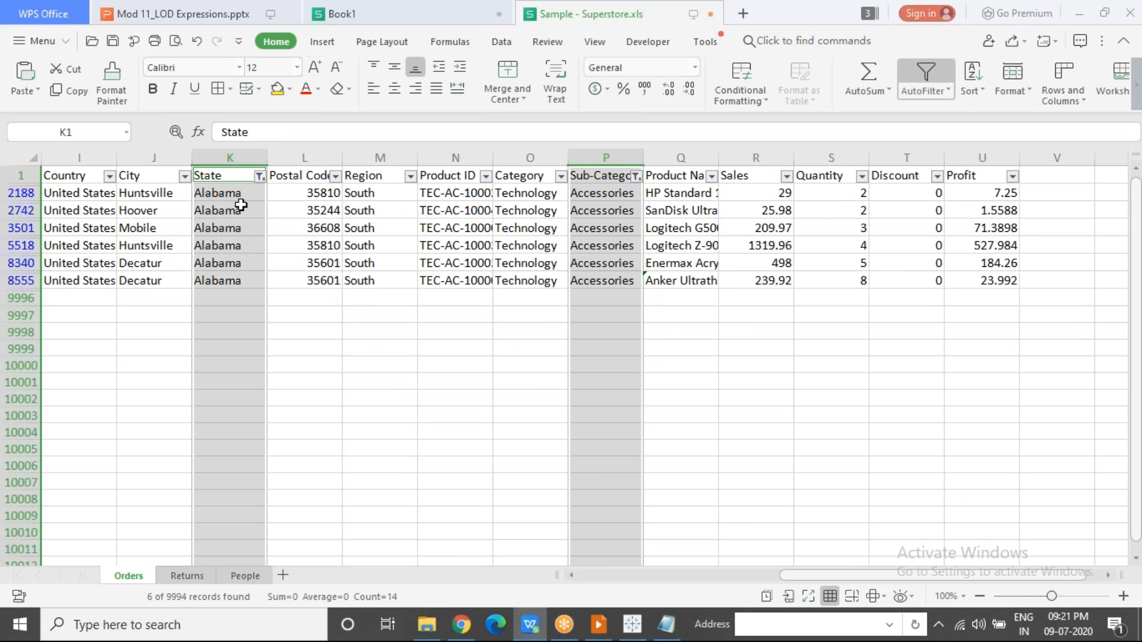
pyautogui.keyDown('ctrl'); pyautogui.click(768, 151); pyautogui.keyUp('ctrl')
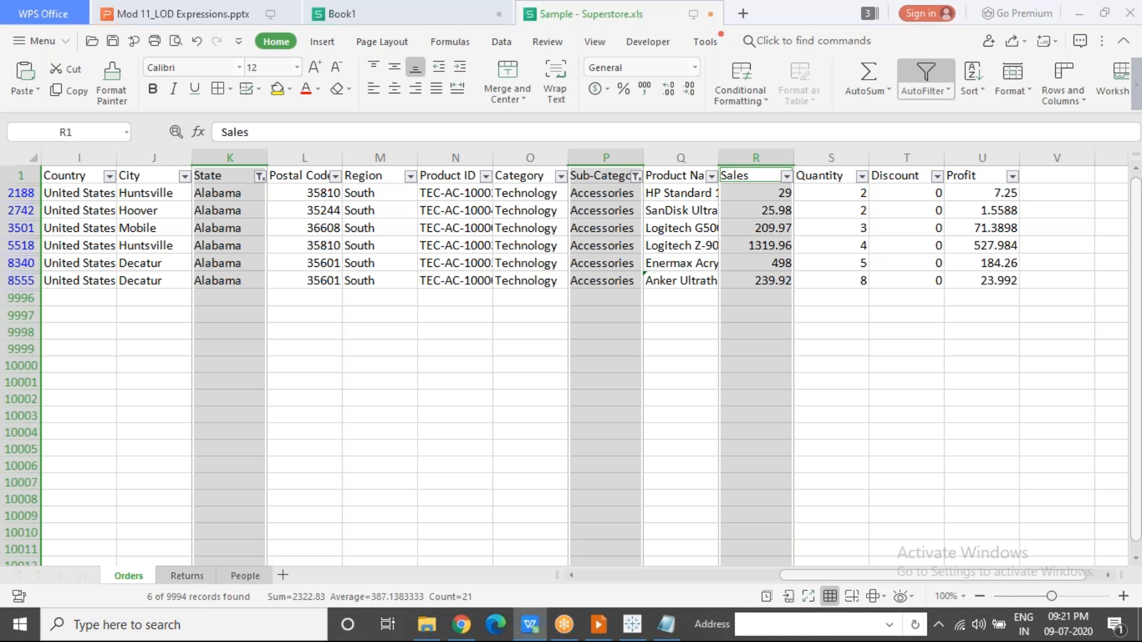
# In Book1, highlight the Accessories header, the Alabama label and their intersecting value in cell B3 with yellow fill.
pyautogui.click(342, 13)
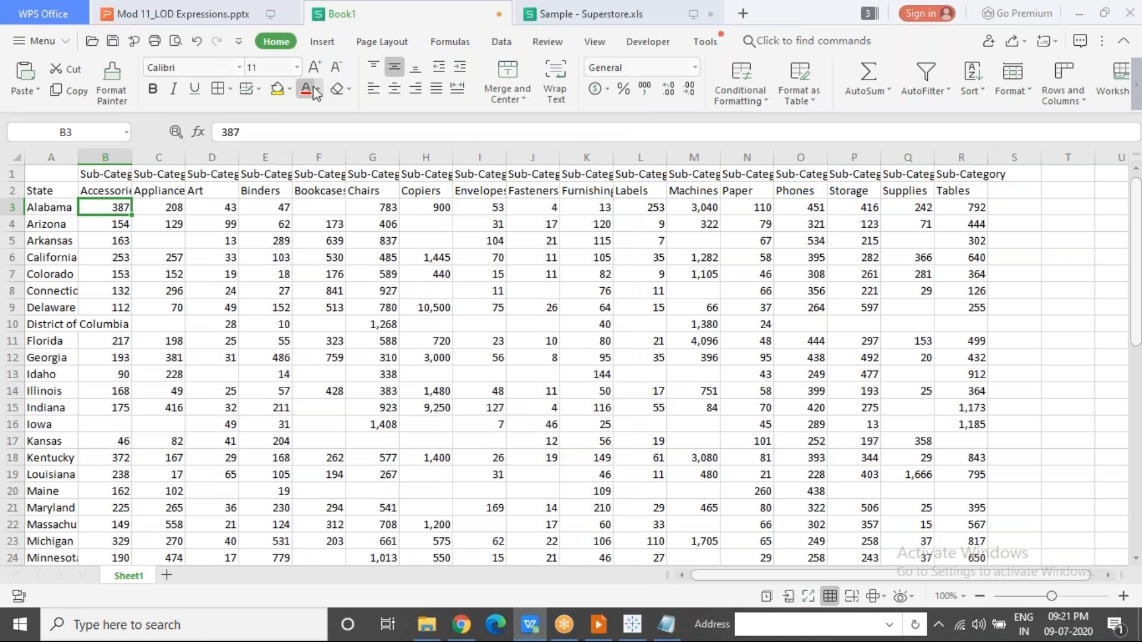
pyautogui.click(277, 92)
pyautogui.moveTo(90, 191); pyautogui.dragTo(90, 209)
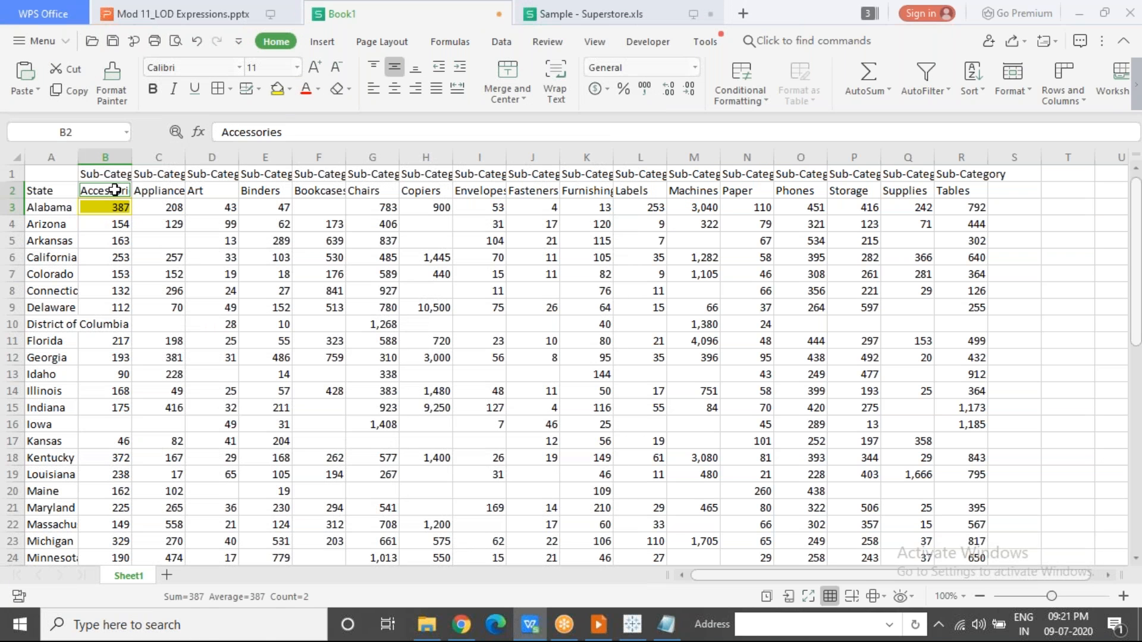
pyautogui.keyDown('ctrl'); pyautogui.click(61, 208); pyautogui.keyUp('ctrl')
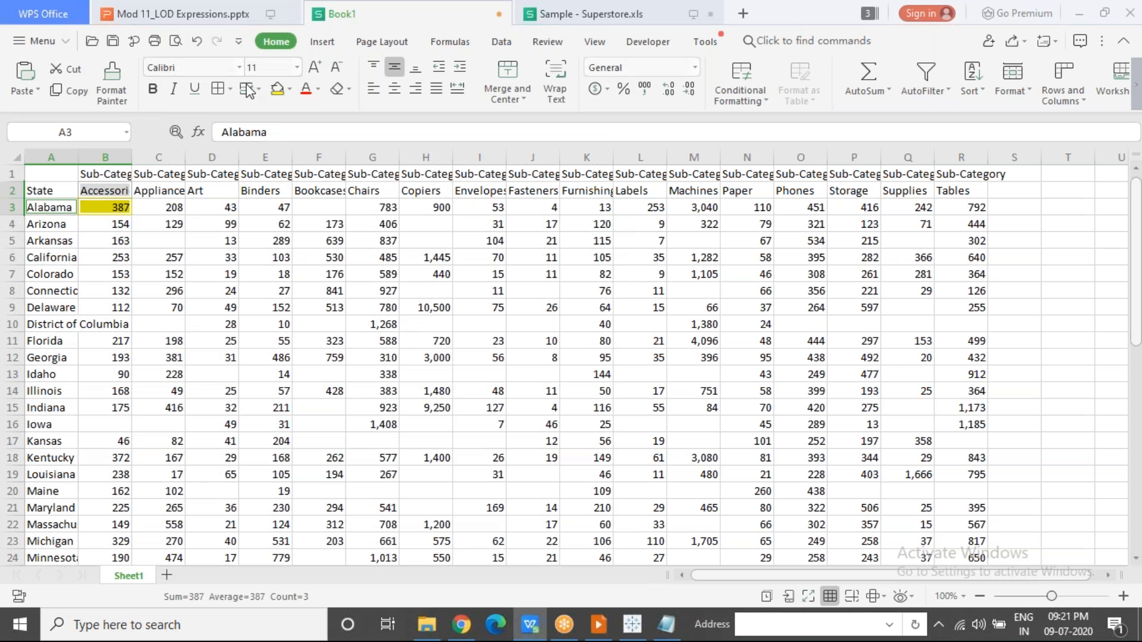
pyautogui.click(277, 90)
pyautogui.click(119, 224)
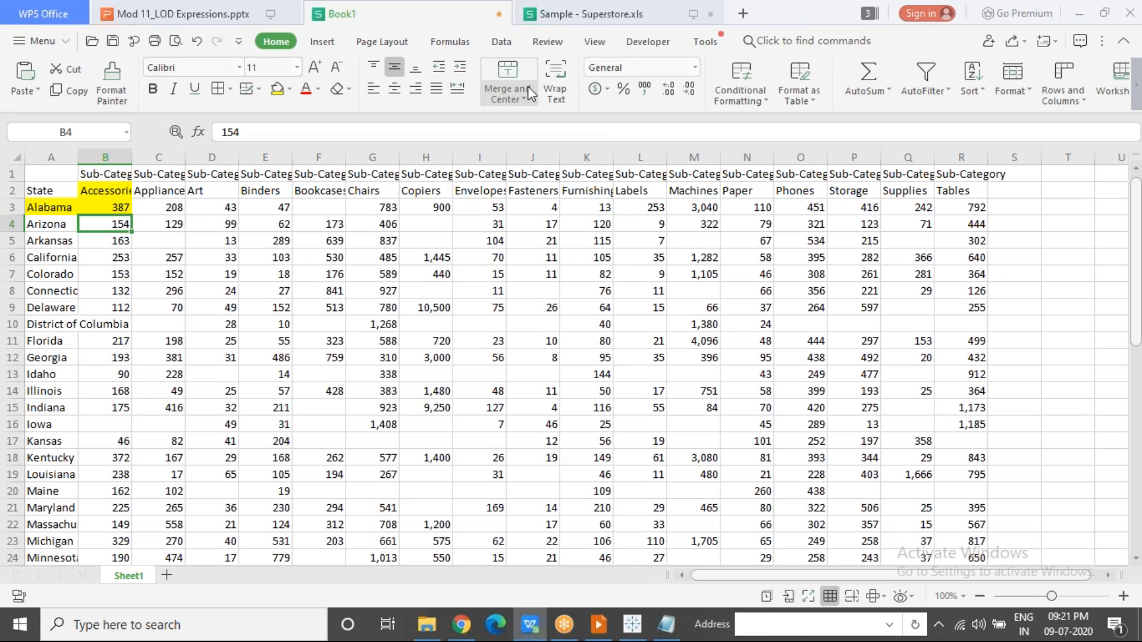
# In Sample - Superstore.xls, change the State filter to Arizona only and select the Sales column to read its average.
pyautogui.click(578, 24)
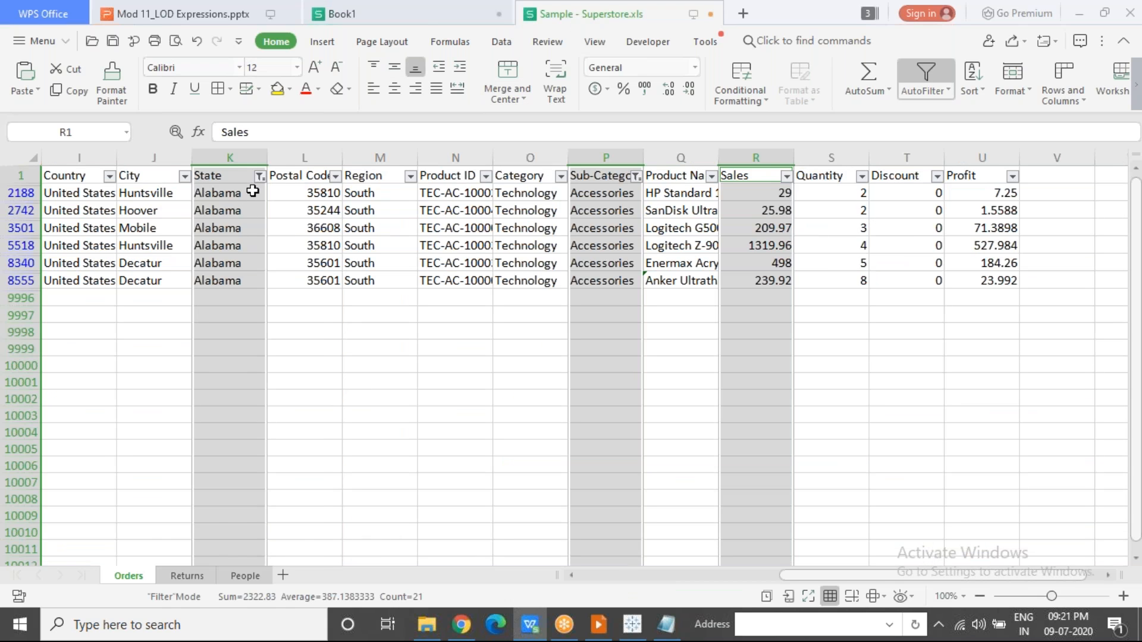
pyautogui.click(259, 176)
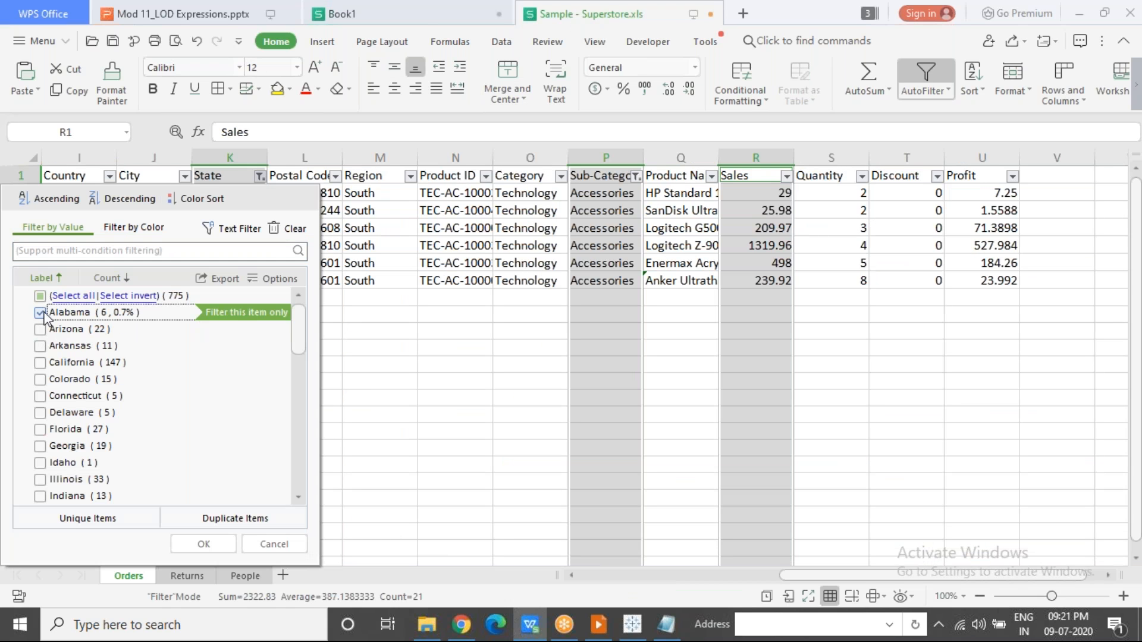
pyautogui.click(202, 545)
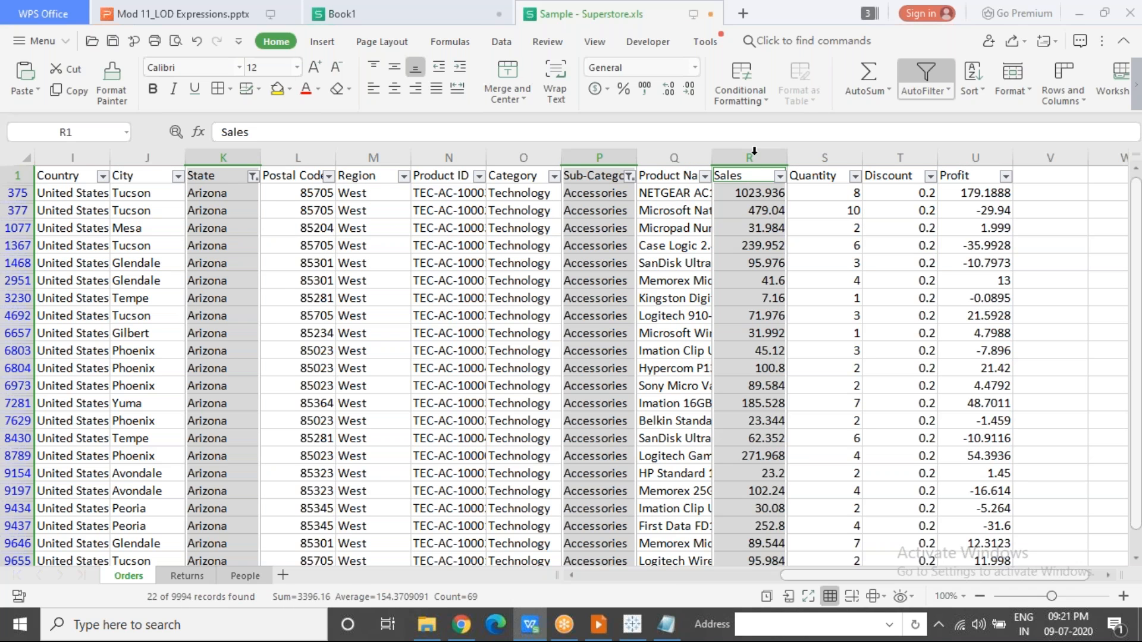
pyautogui.click(755, 151)
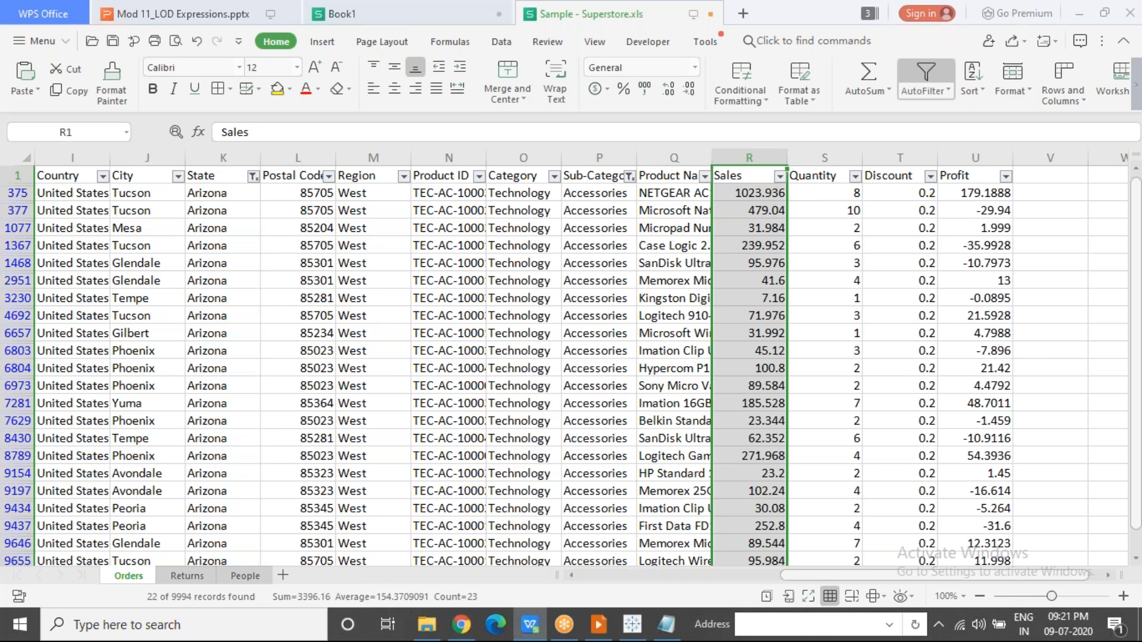
# In Book1, highlight the Arizona label and its Accessories value, cells A4:B4, with yellow fill.
pyautogui.click(370, 24)
pyautogui.moveTo(59, 225); pyautogui.dragTo(99, 225)
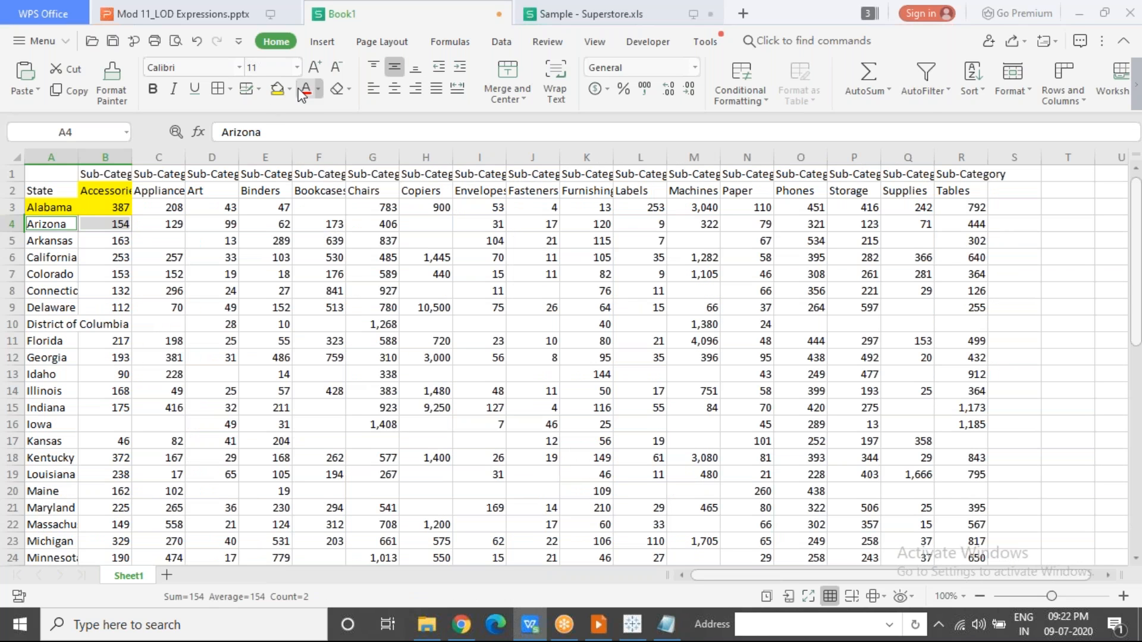
pyautogui.click(277, 89)
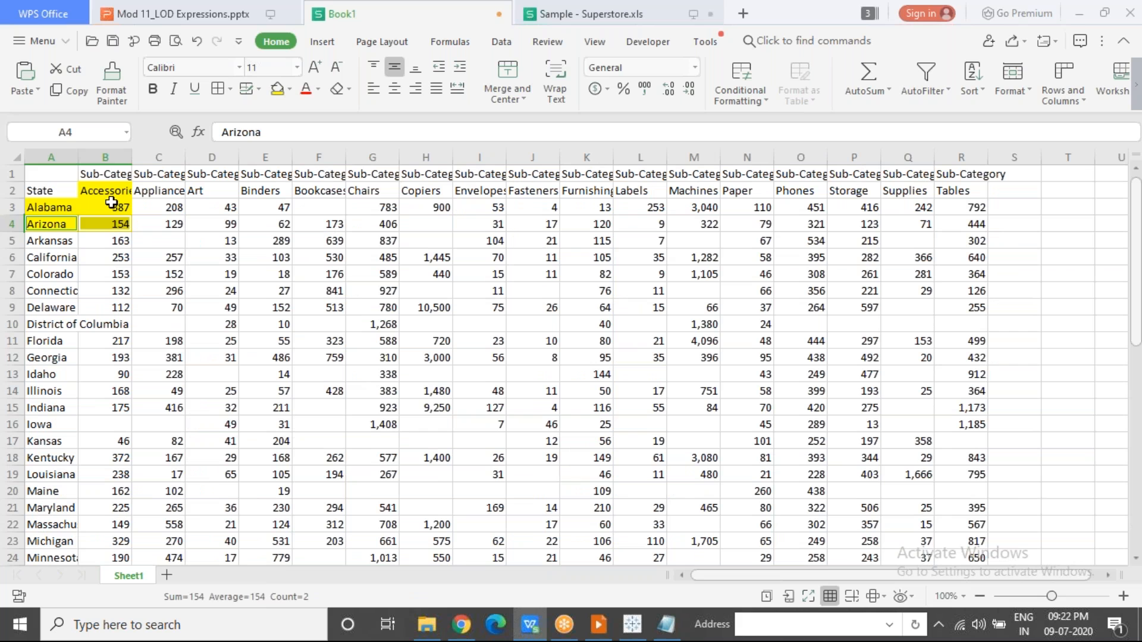
# Select the Accessories values for all states from B3 down to B51 to read their average.
pyautogui.moveTo(102, 191); pyautogui.dragTo(45, 229)
pyautogui.moveTo(101, 205); pyautogui.dragTo(98, 421)
pyautogui.click(357, 359)
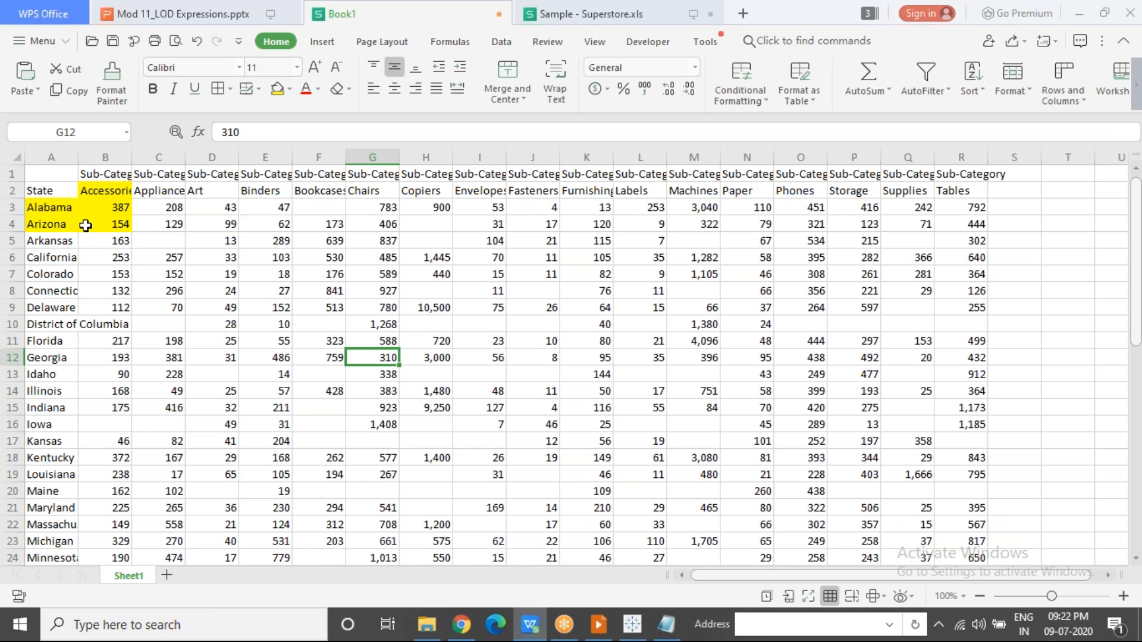
pyautogui.click(102, 210)
pyautogui.hotkey('shift', 'Down')
pyautogui.hotkey('shift', 'Down')
pyautogui.hotkey('shift', 'Down')
pyautogui.hotkey('shift', 'Down')
pyautogui.hotkey('shift', 'Down')
pyautogui.hotkey('shift', 'Down')
pyautogui.hotkey('shift', 'Down')
pyautogui.hotkey('shift', 'Down')
pyautogui.hotkey('shift', 'Down')
pyautogui.hotkey('shift', 'Down')
pyautogui.hotkey('shift', 'Down')
pyautogui.hotkey('shift', 'Down')
pyautogui.hotkey('shift', 'Down')
pyautogui.hotkey('shift', 'Down')
pyautogui.hotkey('shift', 'Down')
pyautogui.hotkey('shift', 'Down')
pyautogui.hotkey('shift', 'Down')
pyautogui.hotkey('shift', 'Down')
pyautogui.hotkey('shift', 'Down')
pyautogui.hotkey('shift', 'Down')
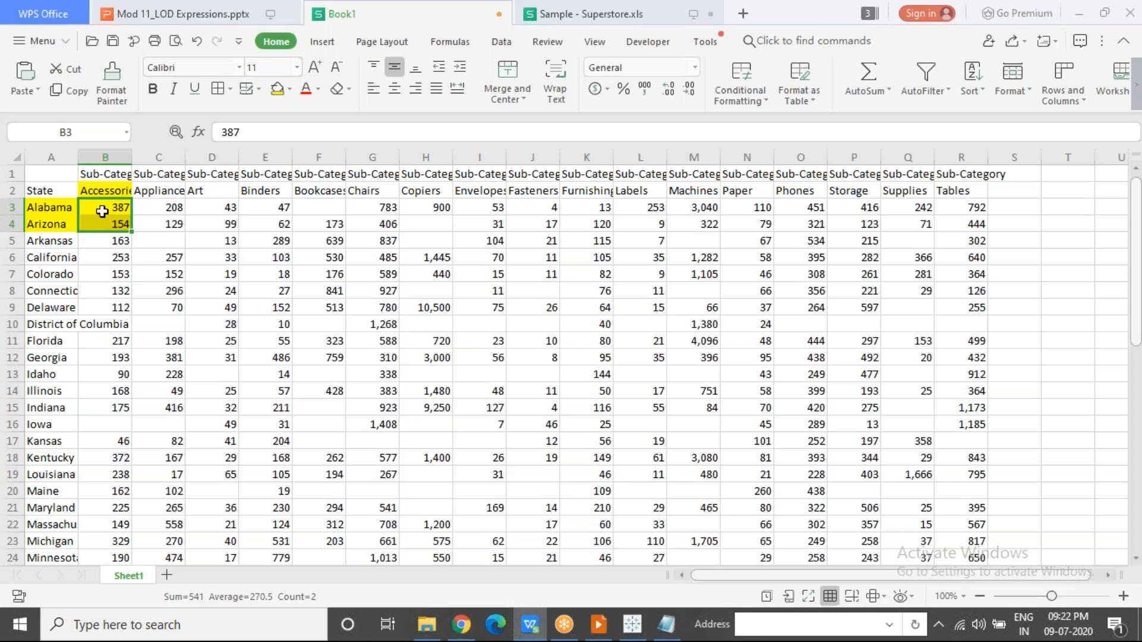
pyautogui.hotkey('shift', 'Down')
pyautogui.hotkey('shift', 'Down')
pyautogui.hotkey('shift', 'Down')
pyautogui.hotkey('shift', 'Down')
pyautogui.hotkey('shift', 'Down')
pyautogui.hotkey('shift', 'Down')
pyautogui.hotkey('shift', 'Down')
pyautogui.hotkey('shift', 'Down')
pyautogui.hotkey('shift', 'Down')
pyautogui.hotkey('shift', 'Down')
pyautogui.hotkey('shift', 'Down')
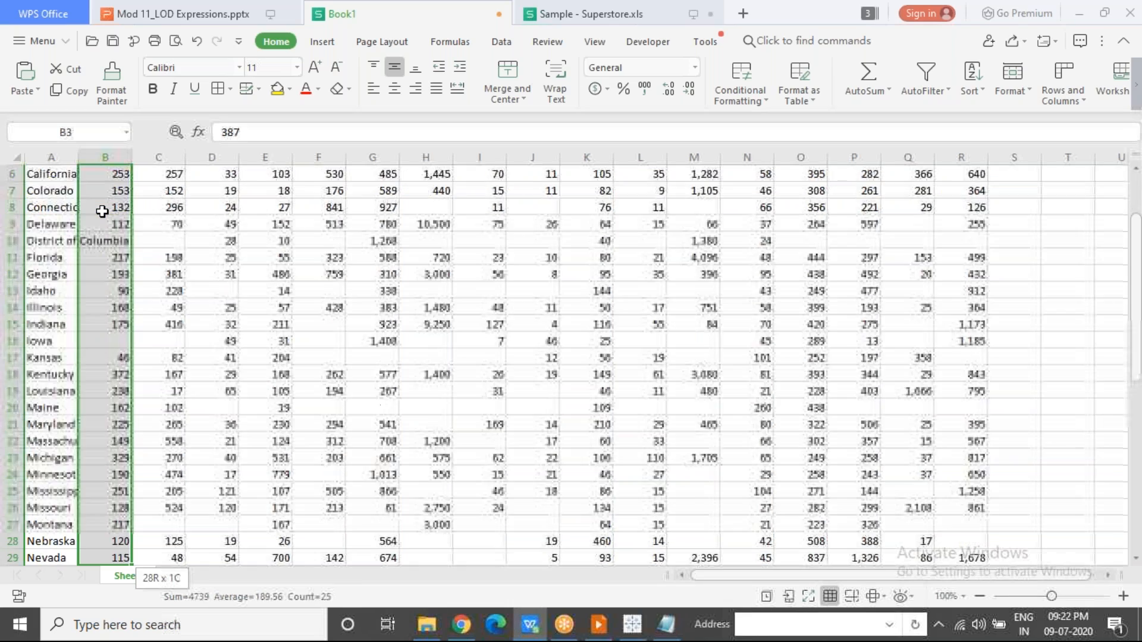
pyautogui.hotkey('shift', 'Down')
pyautogui.hotkey('shift', 'Down')
pyautogui.hotkey('shift', 'Down')
pyautogui.hotkey('shift', 'Down')
pyautogui.hotkey('shift', 'Down')
pyautogui.hotkey('shift', 'Down')
pyautogui.hotkey('shift', 'Down')
pyautogui.hotkey('shift', 'Down')
pyautogui.hotkey('shift', 'Down')
pyautogui.hotkey('shift', 'Down')
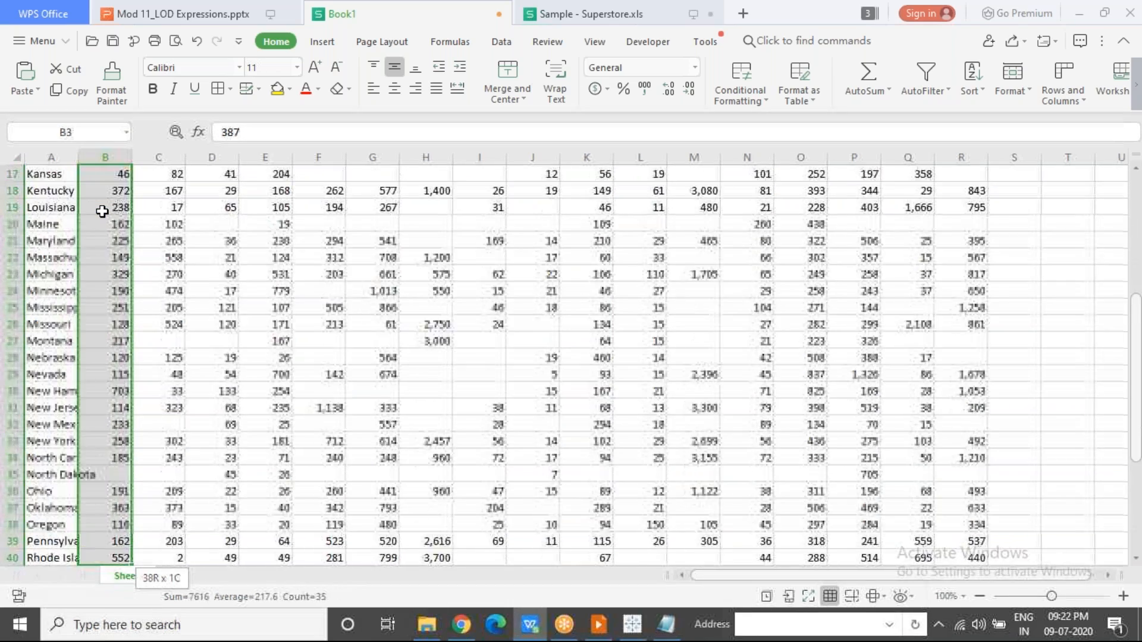
pyautogui.hotkey('shift', 'Down')
pyautogui.hotkey('shift', 'Down')
pyautogui.hotkey('shift', 'Down')
pyautogui.hotkey('shift', 'Down')
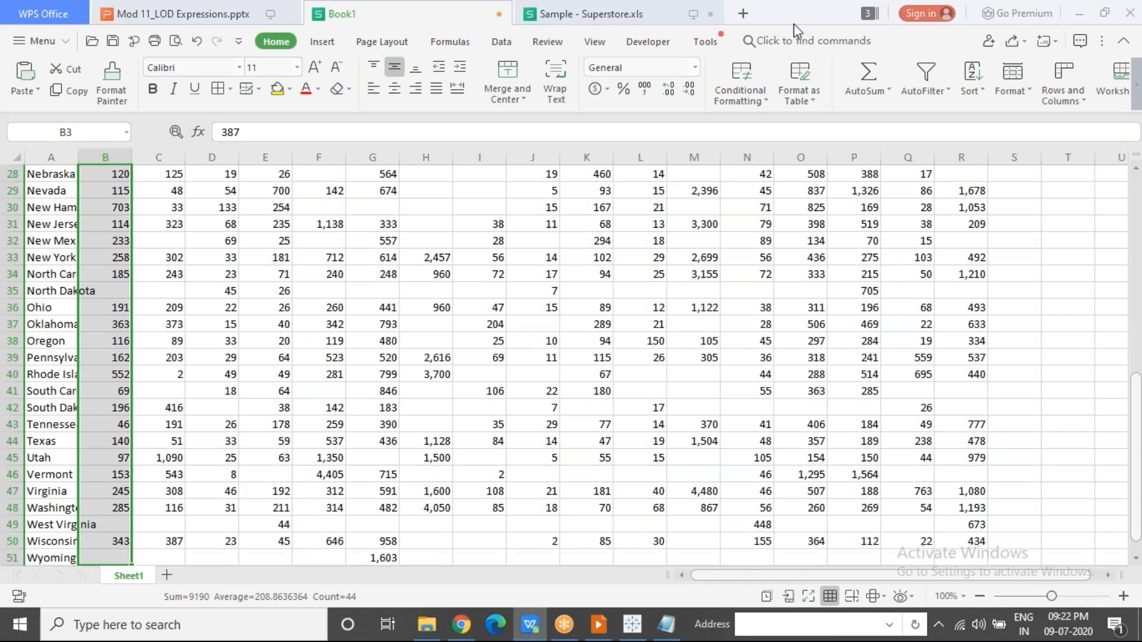
# Switch to Tableau and examine the Accessories values in Sheet 9's Avg. Sales and Avg. Include LOD charts.
pyautogui.click(632, 625)
pyautogui.click(395, 477)
pyautogui.click(437, 399)
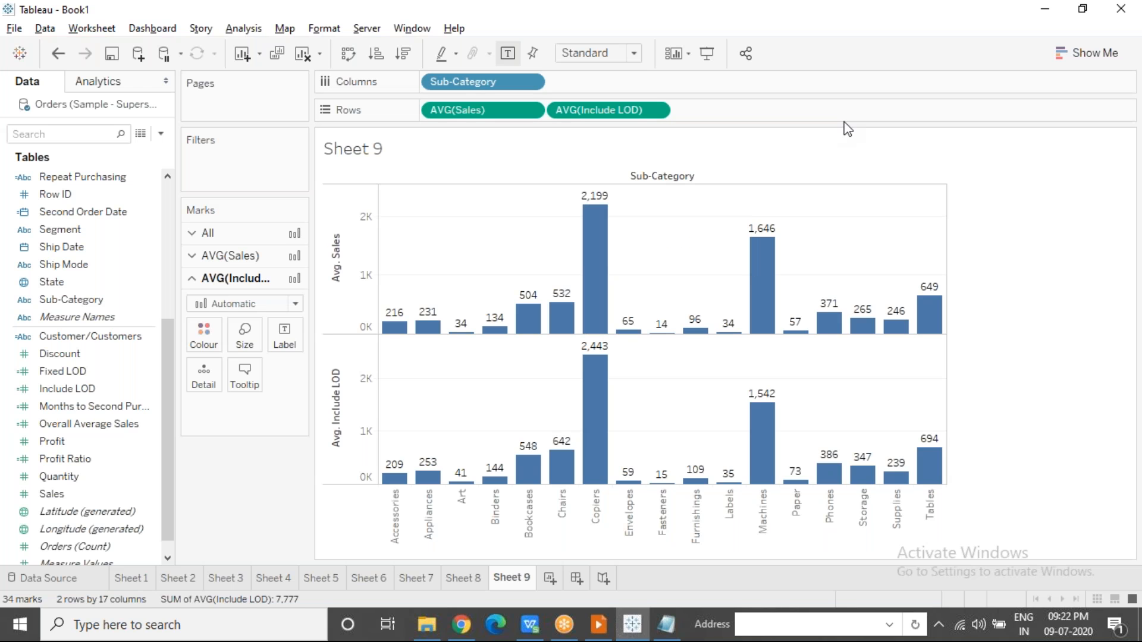
pyautogui.hotkey('alt', 'Tab')
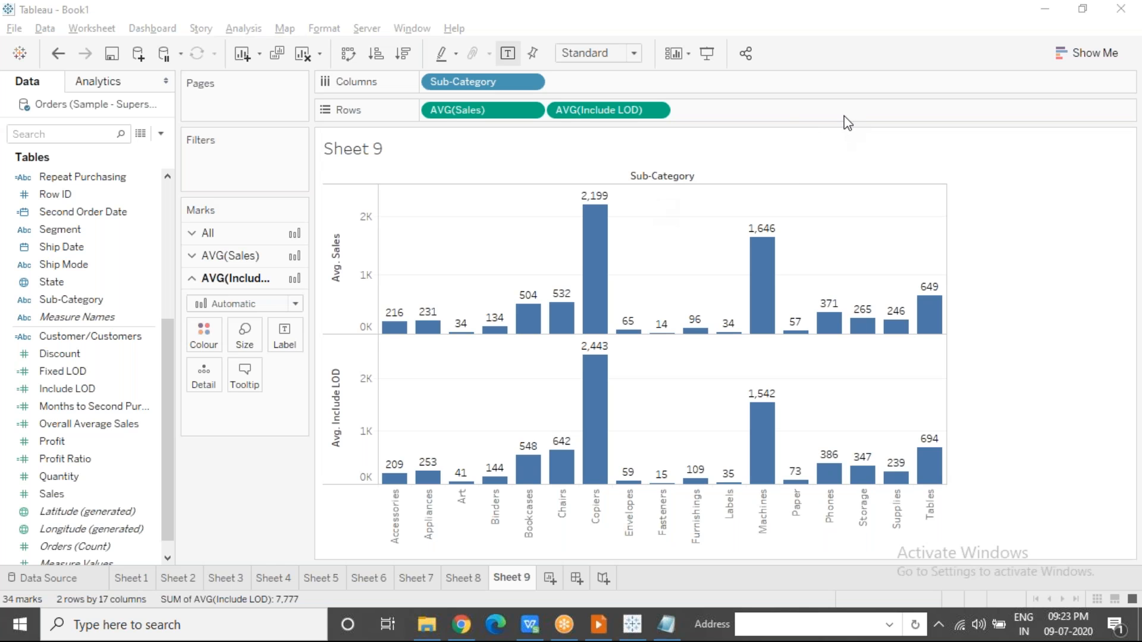
pyautogui.click(703, 388)
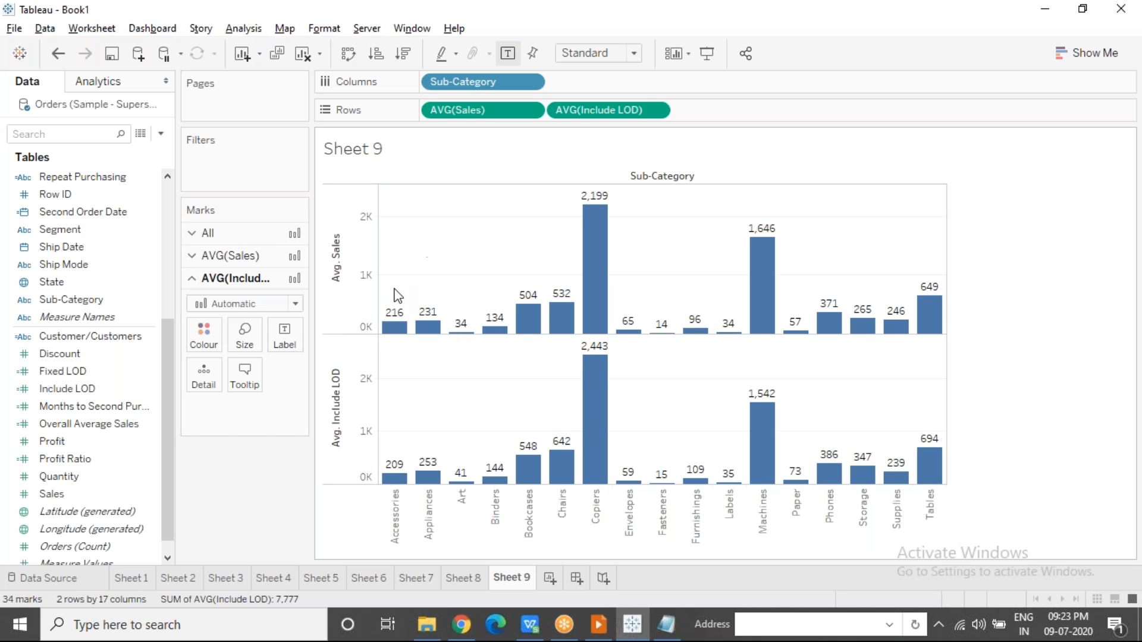
# Select the Accessories bar in the Avg. Sales chart, deselect it, and enable highlighting on all fields.
pyautogui.click(394, 335)
pyautogui.click(355, 299)
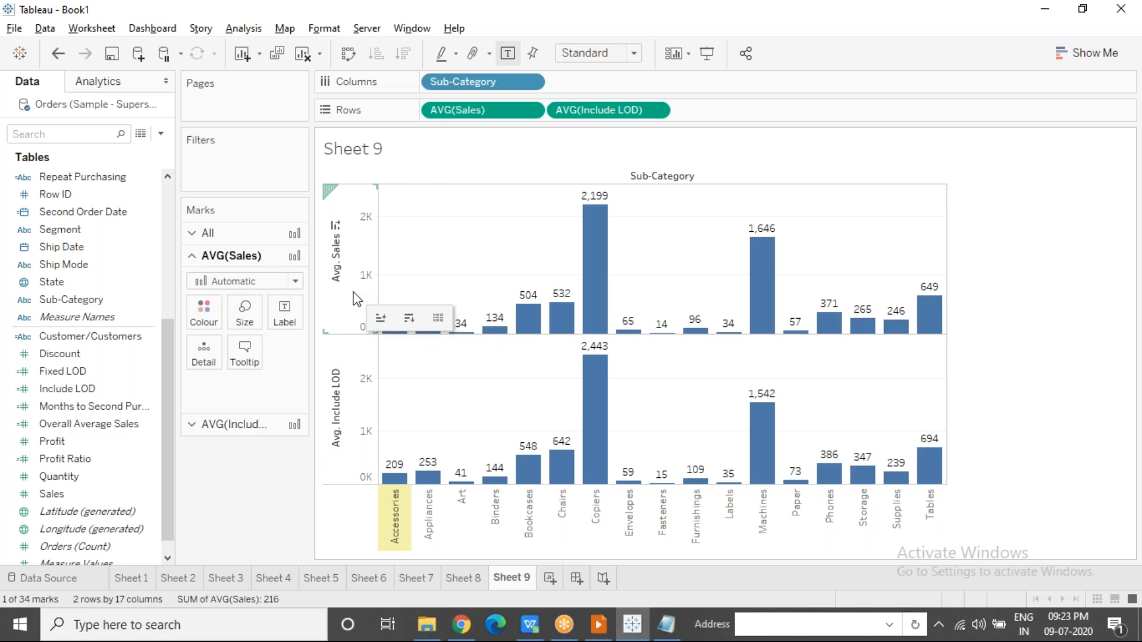
pyautogui.click(401, 302)
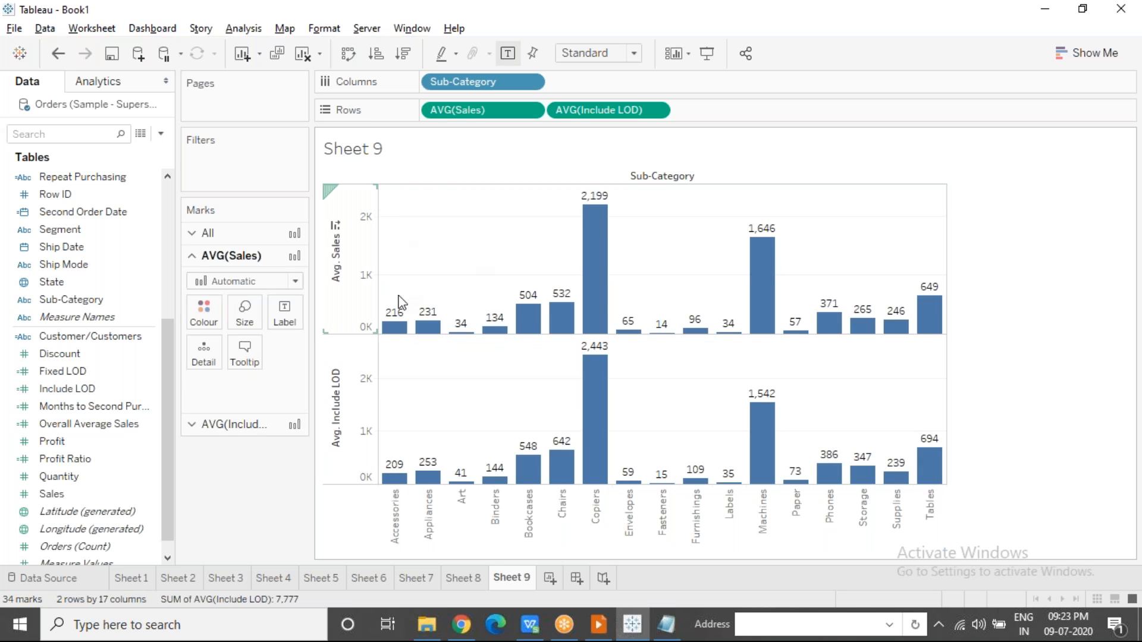
pyautogui.click(455, 53)
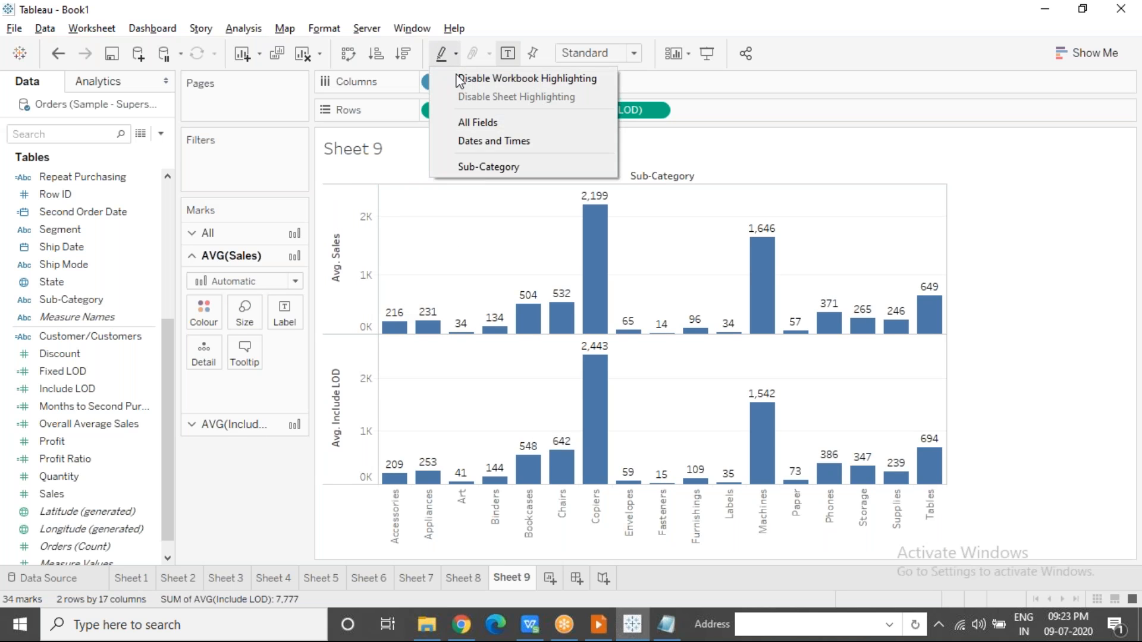
pyautogui.click(462, 123)
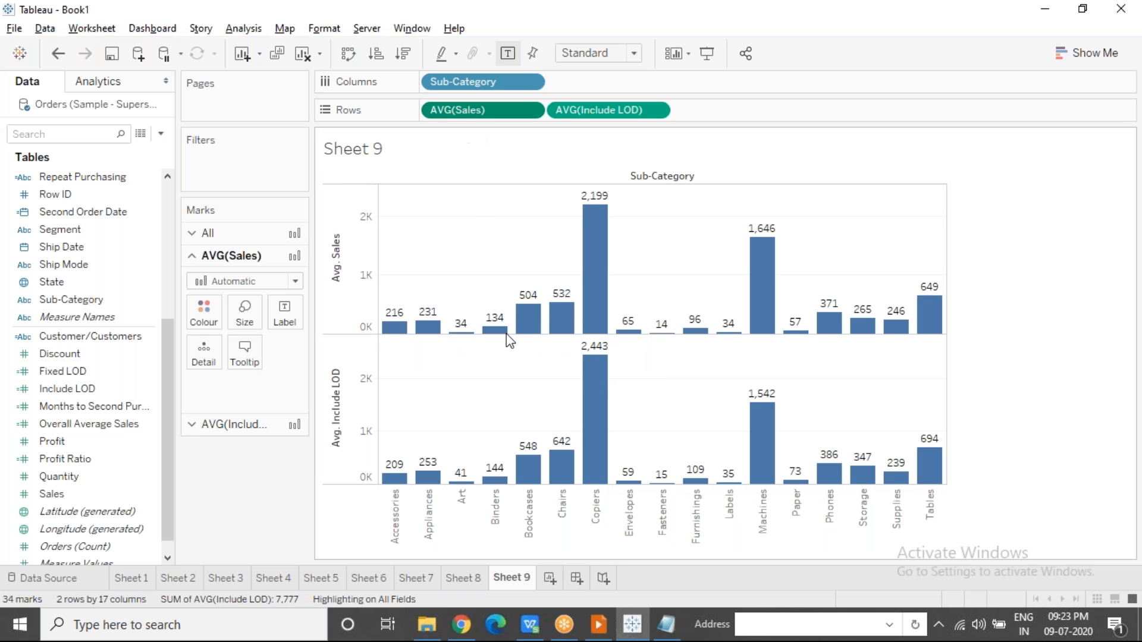
# Switch to Sample - Superstore.xls in WPS Office and reset the State filter to include all states.
pyautogui.click(531, 625)
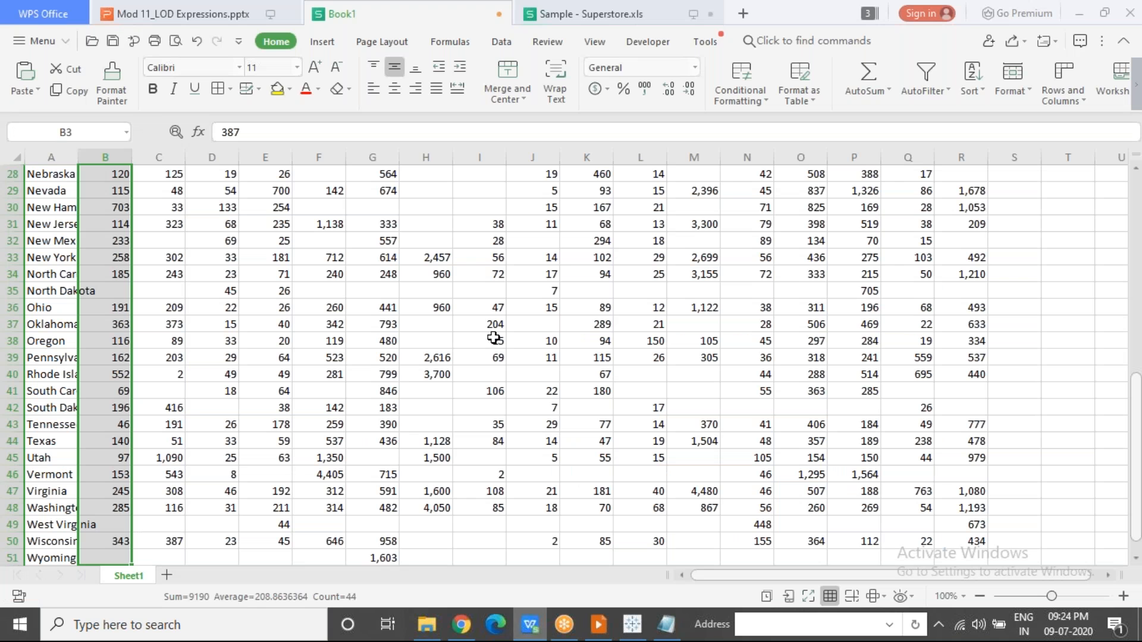
pyautogui.click(618, 24)
pyautogui.click(524, 316)
pyautogui.click(251, 176)
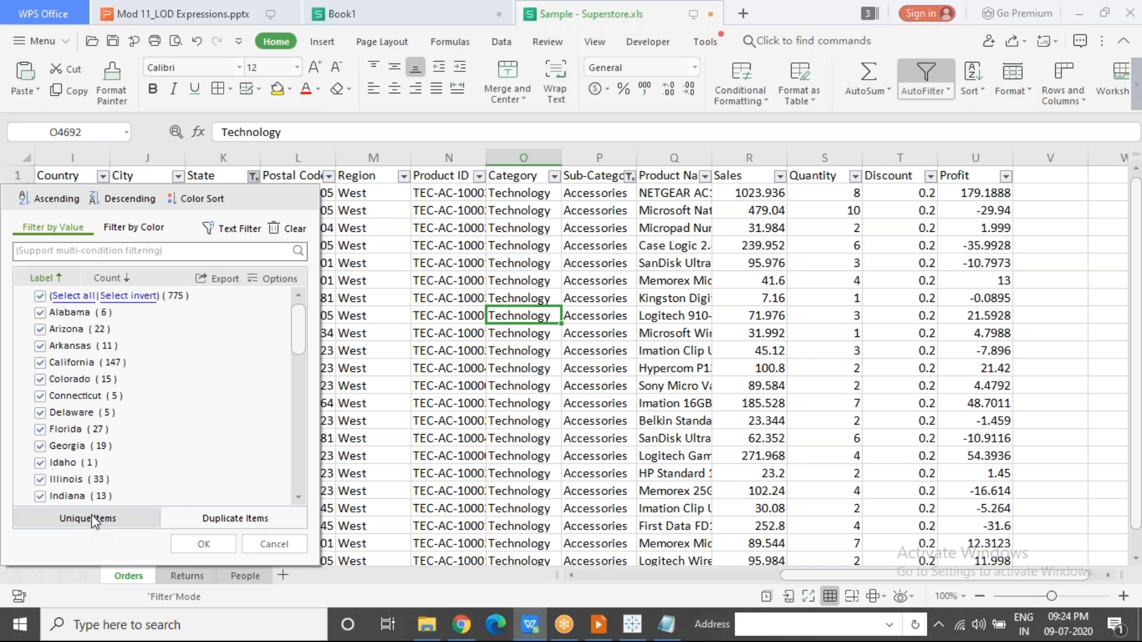
pyautogui.click(185, 545)
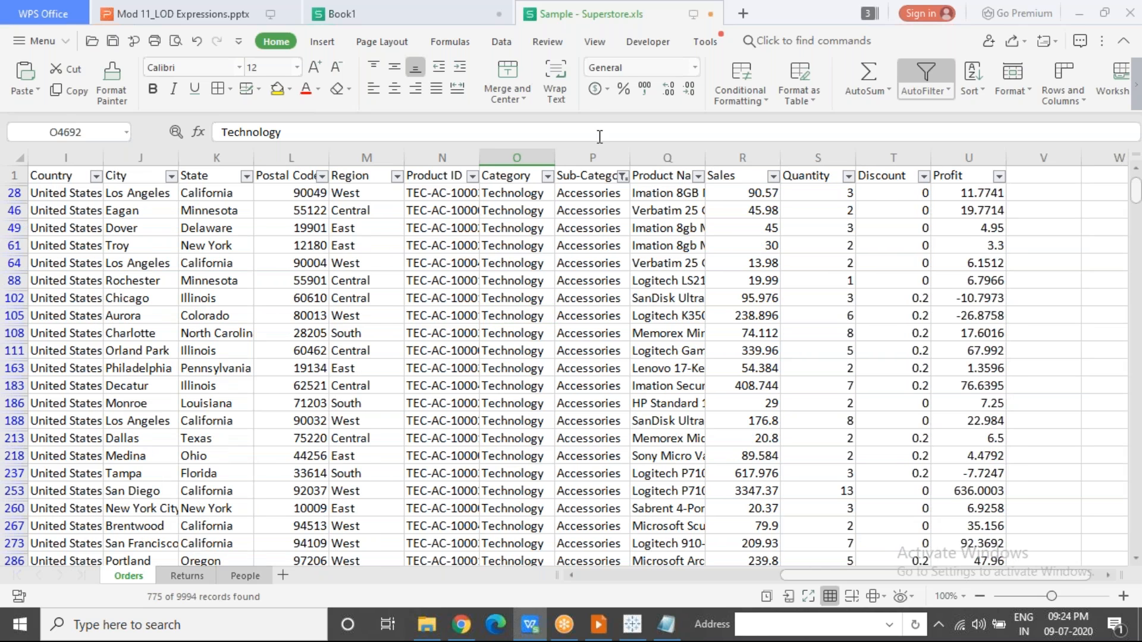
# Select the Sub-Category and Sales columns for Accessories and compare the average with the AVG(Sales) chart in Tableau.
pyautogui.click(622, 177)
pyautogui.click(622, 176)
pyautogui.click(604, 153)
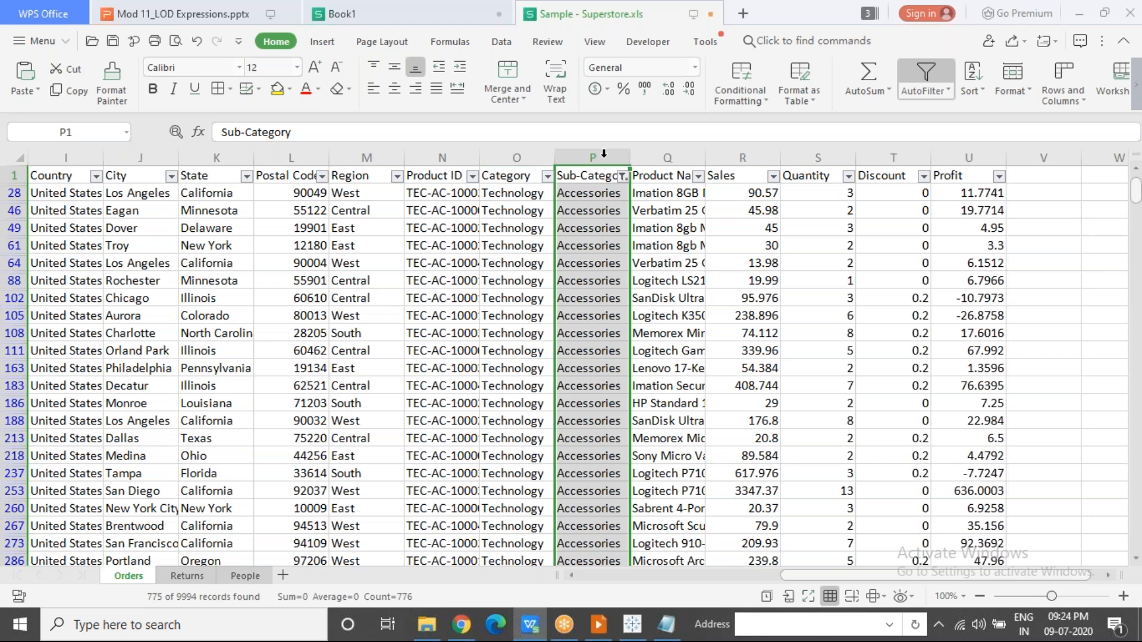
pyautogui.click(723, 156)
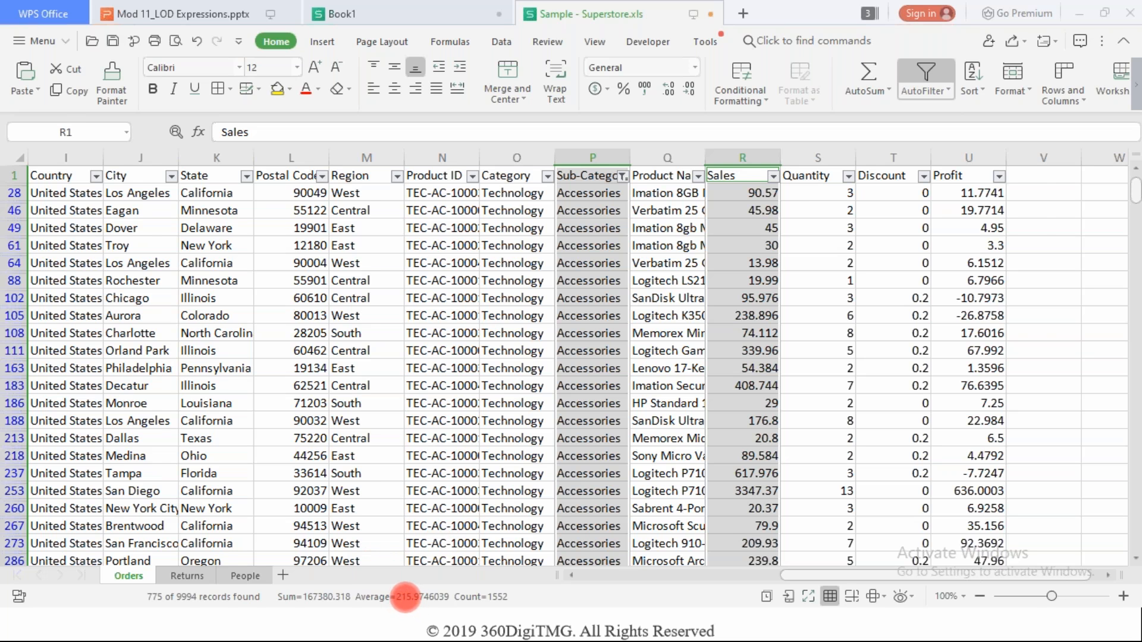
pyautogui.hotkey('alt', 'Tab')
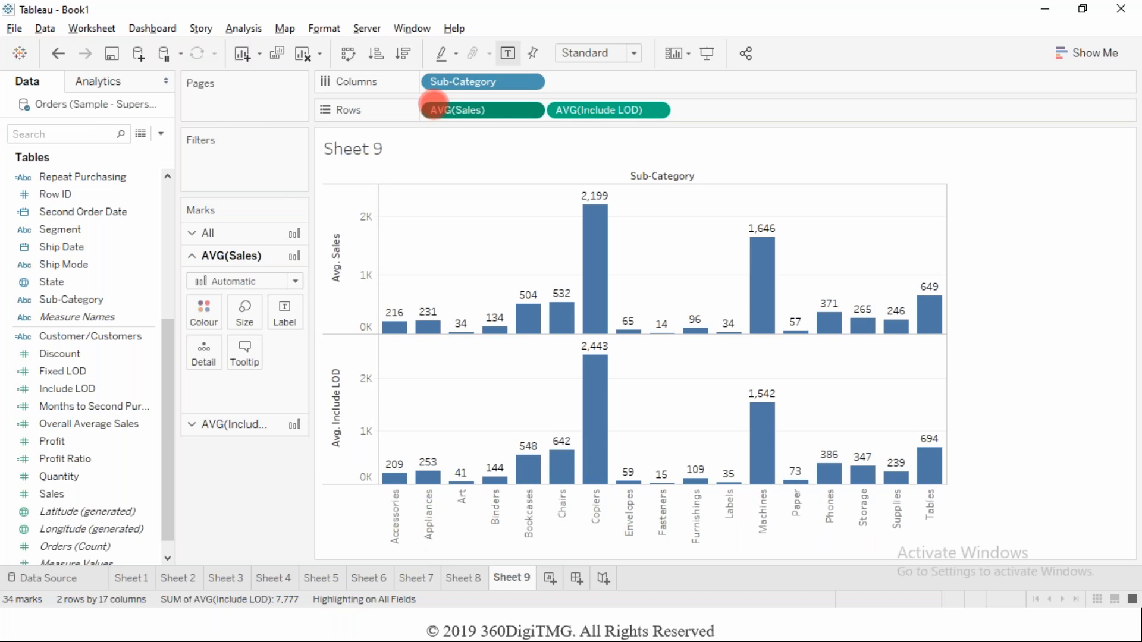
pyautogui.hotkey('alt', 'Tab')
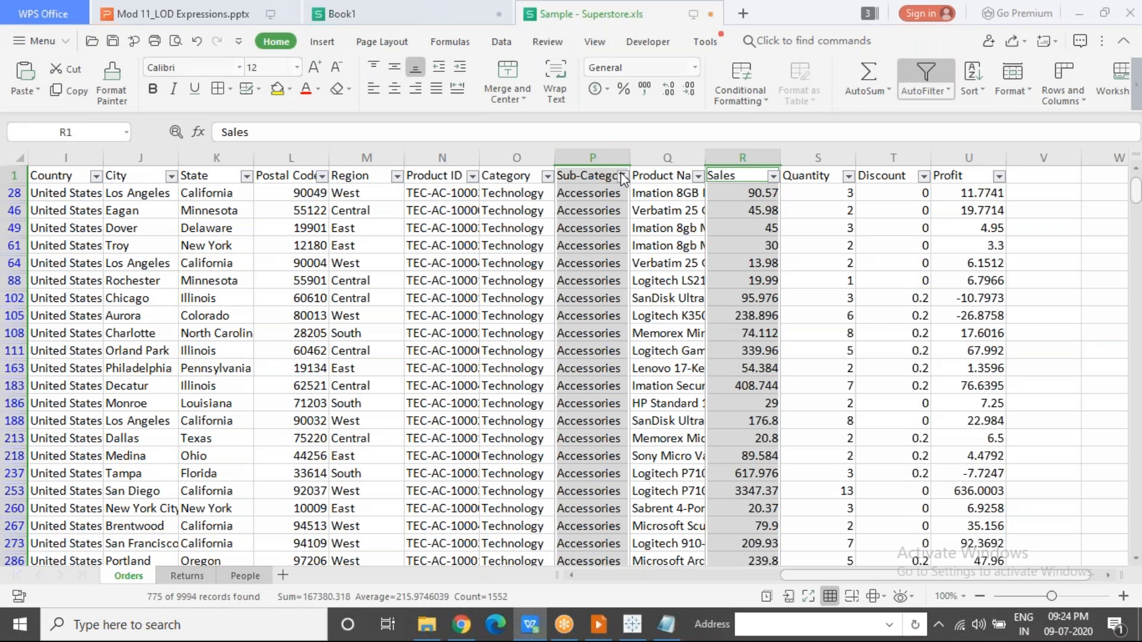
# Filter the Sub-Category column to Appliances only and select that column.
pyautogui.click(586, 176)
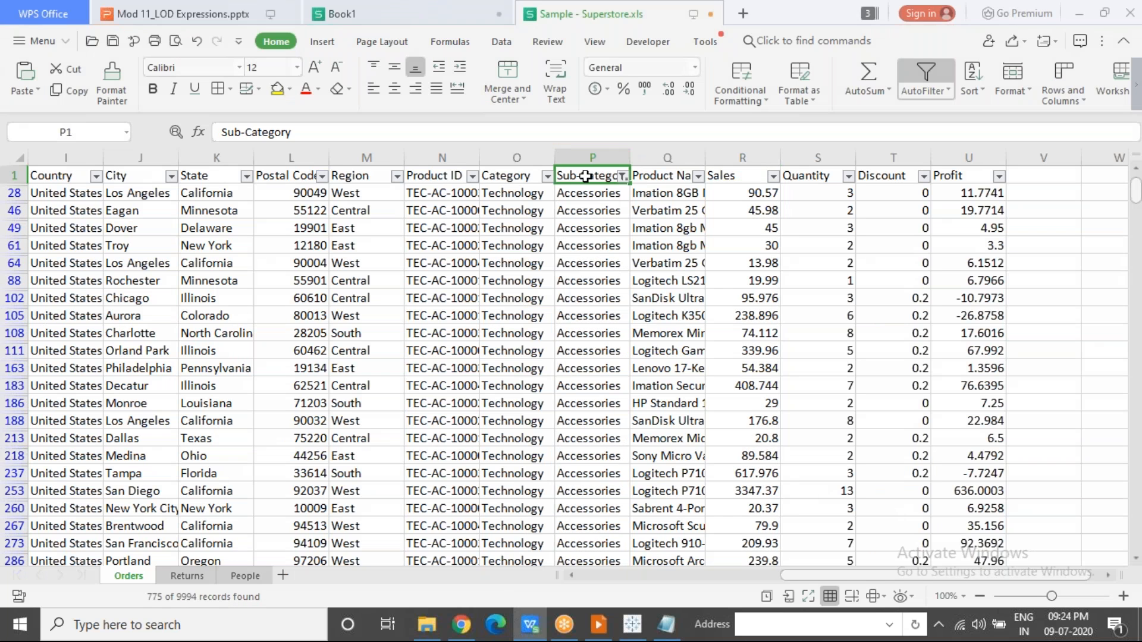
pyautogui.click(623, 176)
pyautogui.click(354, 329)
pyautogui.click(353, 329)
pyautogui.click(500, 544)
pyautogui.click(598, 157)
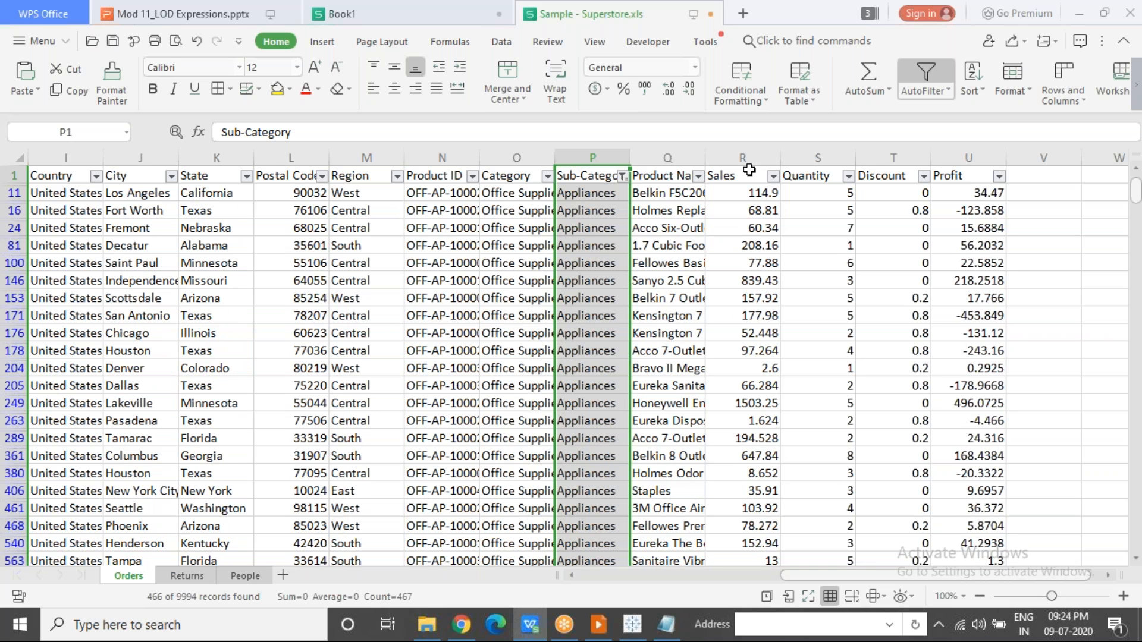
# Add the Sales column to the Appliances selection and compare its average with the AVG(Sales) chart in Tableau.
pyautogui.click(744, 157)
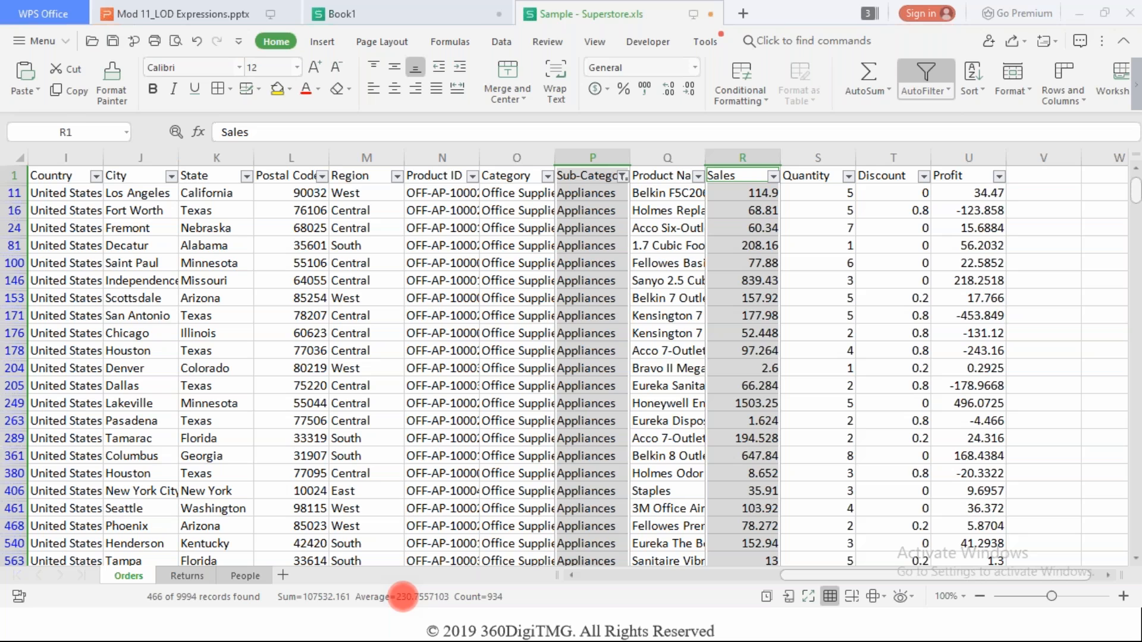
pyautogui.hotkey('alt', 'Tab')
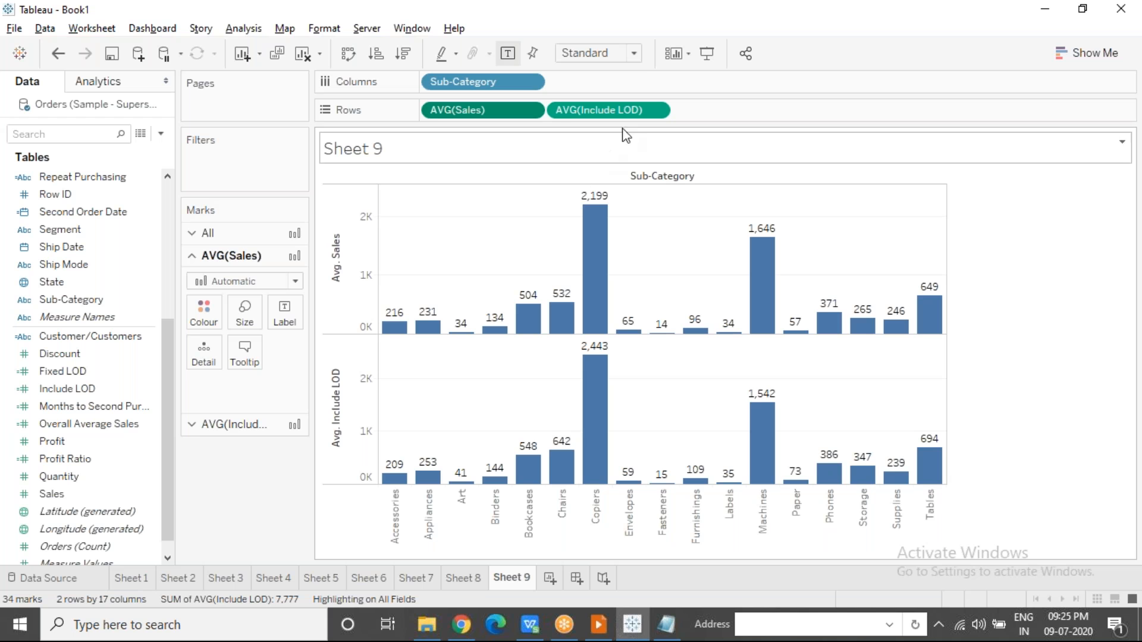
# Open the Include LOD calculation for editing and highlight its AVG([Sales]) expression and [State] dimension.
pyautogui.click(148, 390)
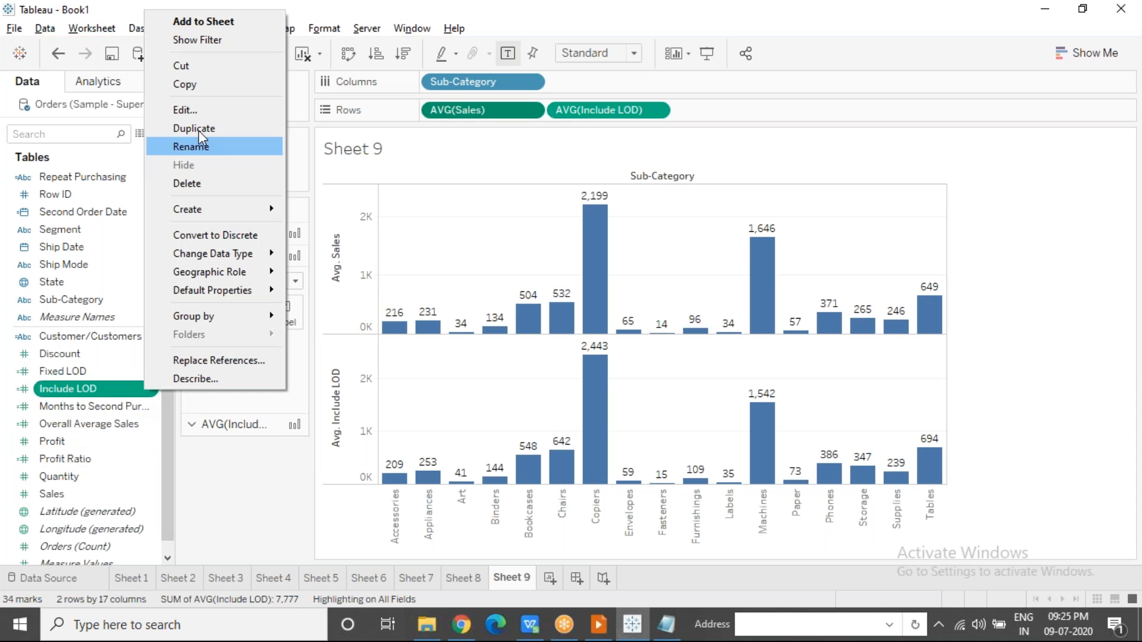
pyautogui.click(204, 106)
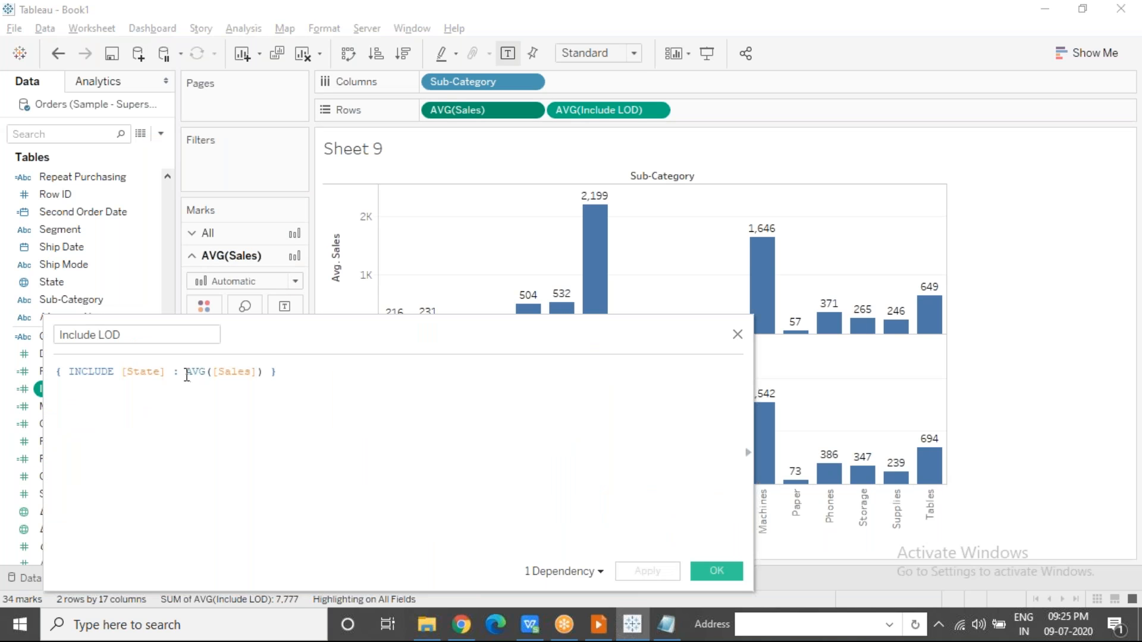
pyautogui.click(221, 373)
pyautogui.moveTo(221, 372); pyautogui.dragTo(270, 373)
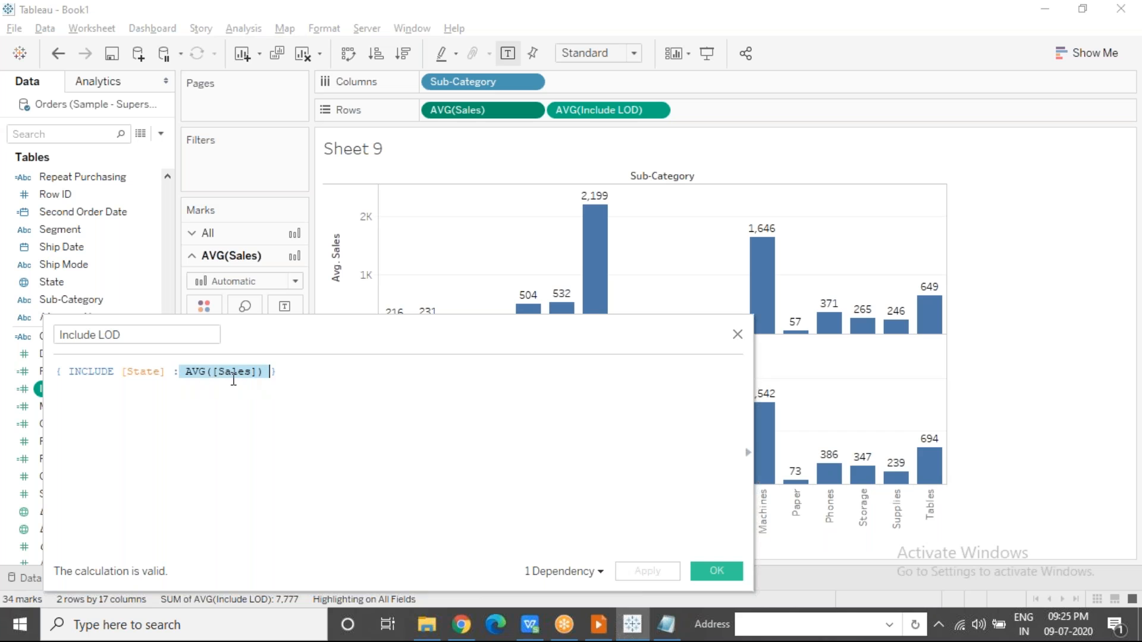
pyautogui.moveTo(169, 371); pyautogui.dragTo(117, 367)
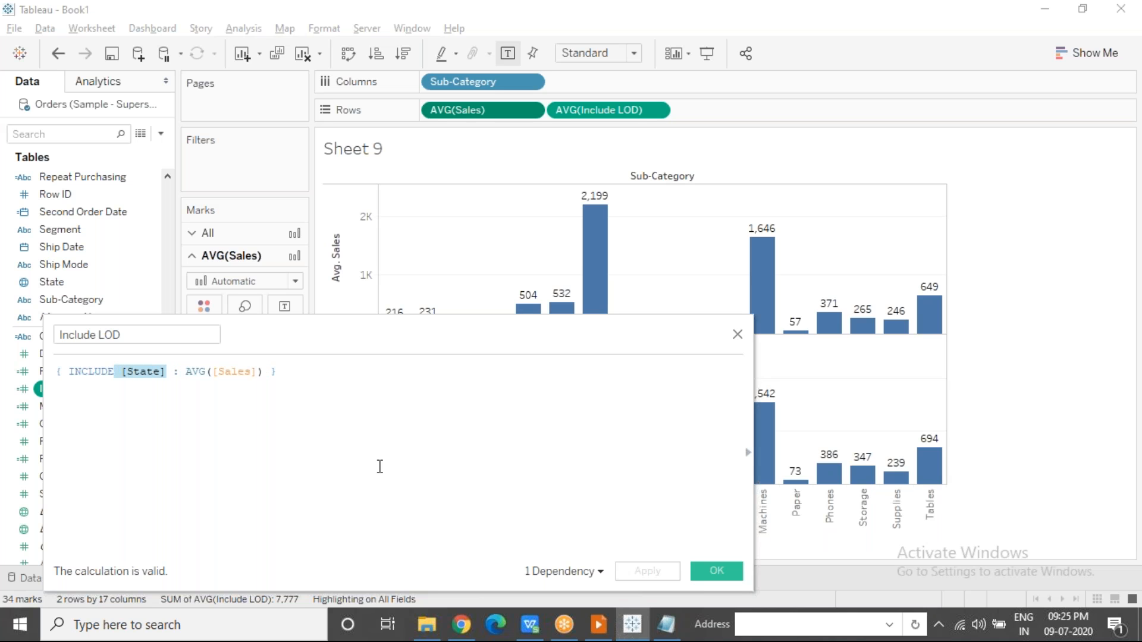
# Compare the Include LOD formula with the "Sub-Category + State" line in the Notepad notes, and close the calculation editor without changes.
pyautogui.click(668, 625)
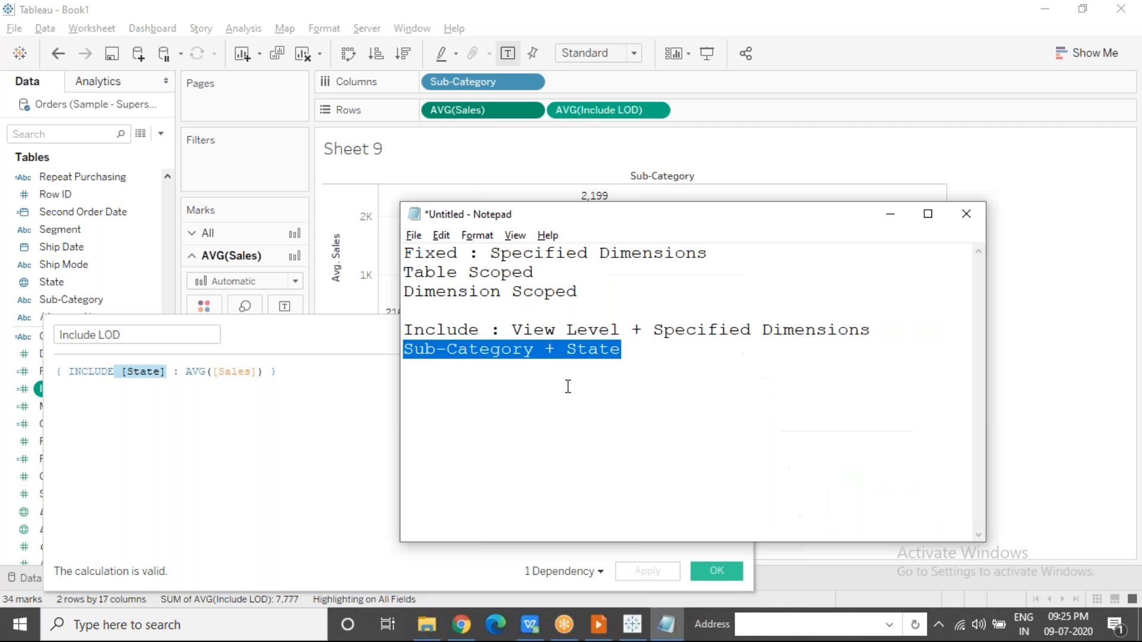
pyautogui.moveTo(534, 350); pyautogui.dragTo(402, 350)
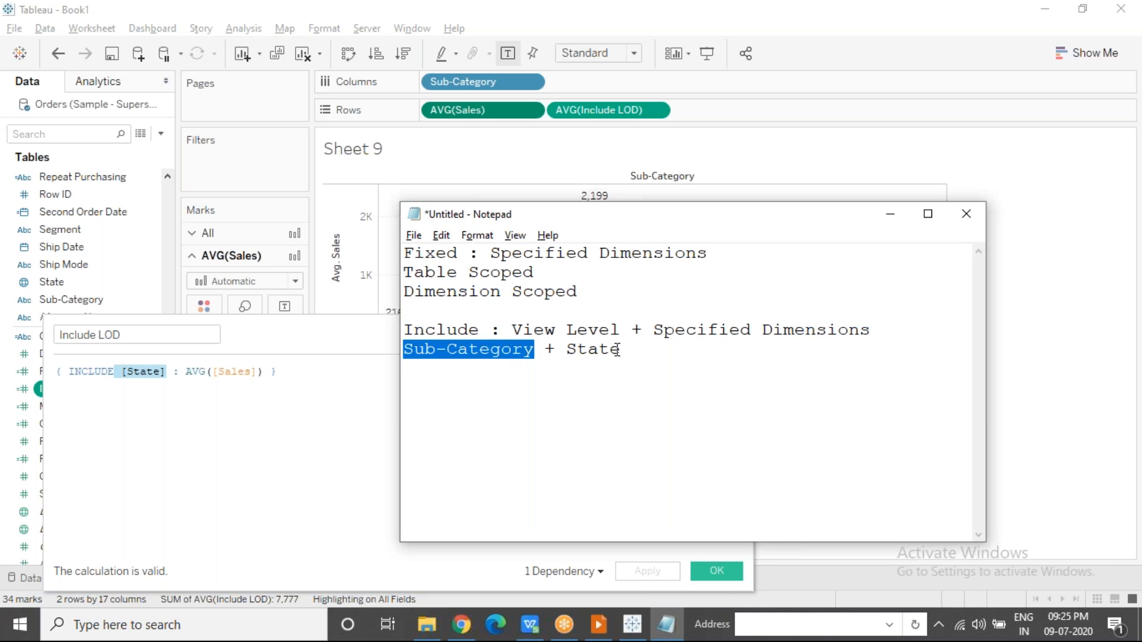
pyautogui.moveTo(621, 350); pyautogui.dragTo(408, 350)
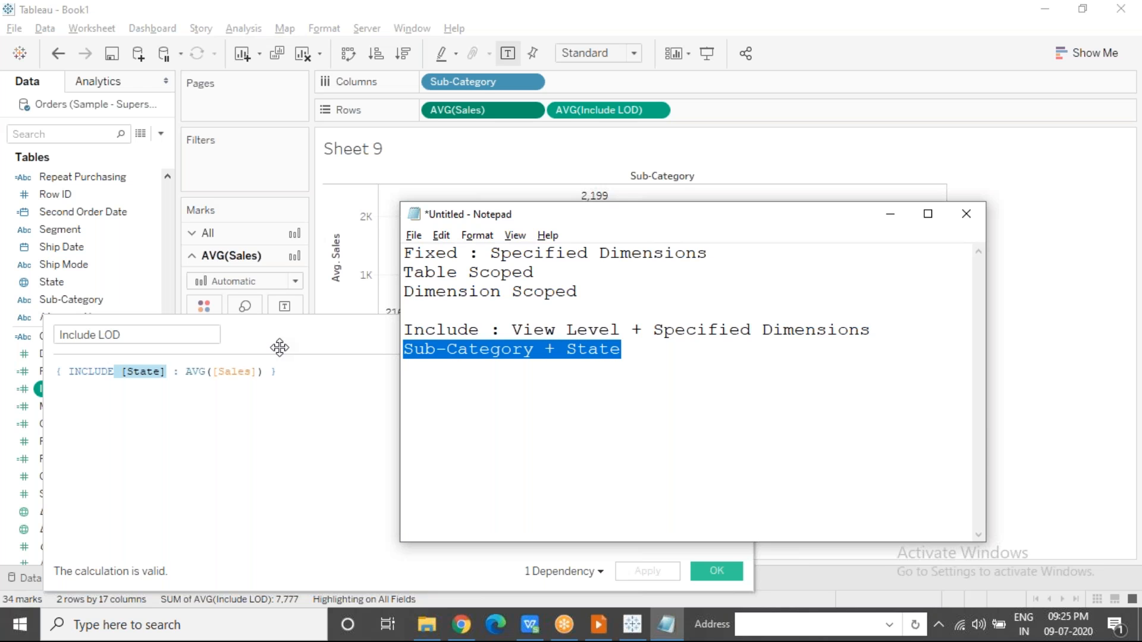
pyautogui.moveTo(267, 372); pyautogui.dragTo(186, 371)
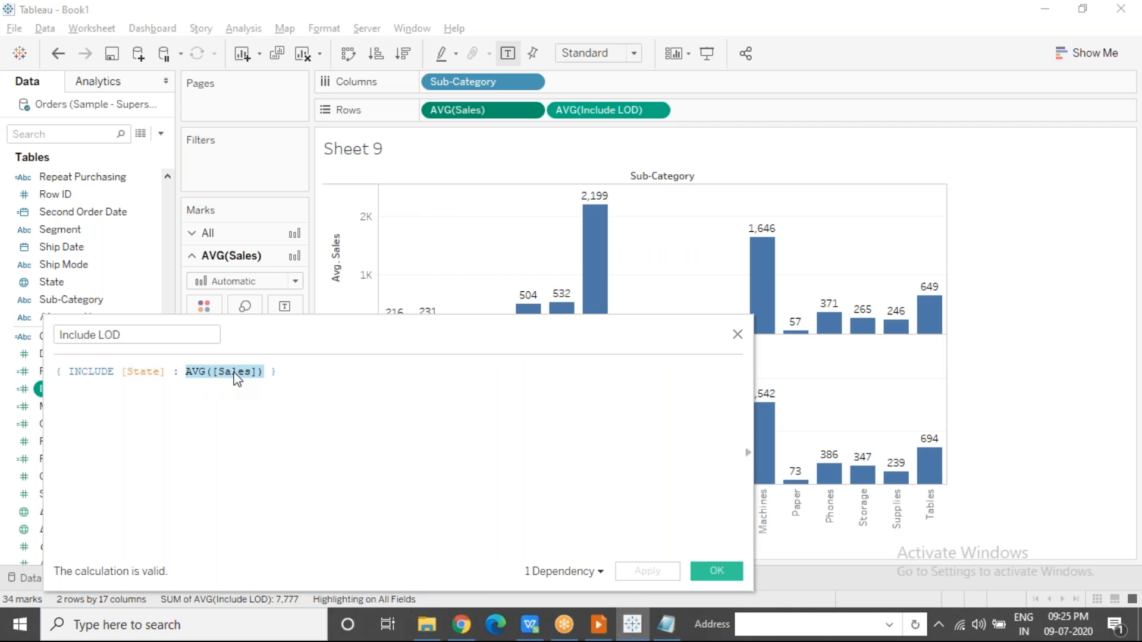
pyautogui.click(660, 616)
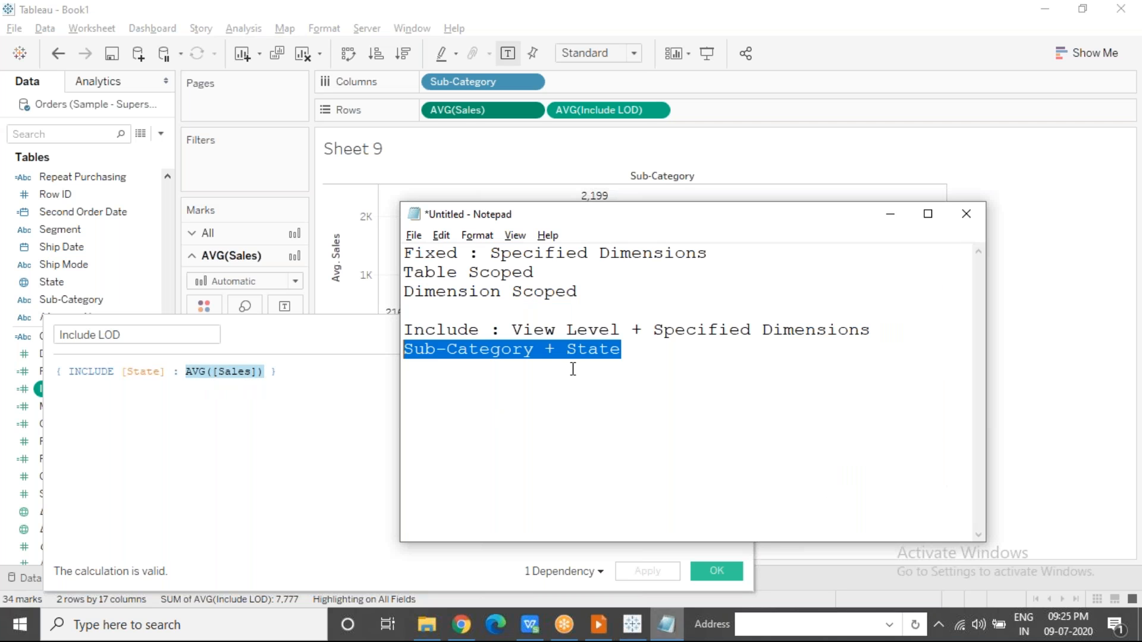
pyautogui.moveTo(623, 350); pyautogui.dragTo(405, 348)
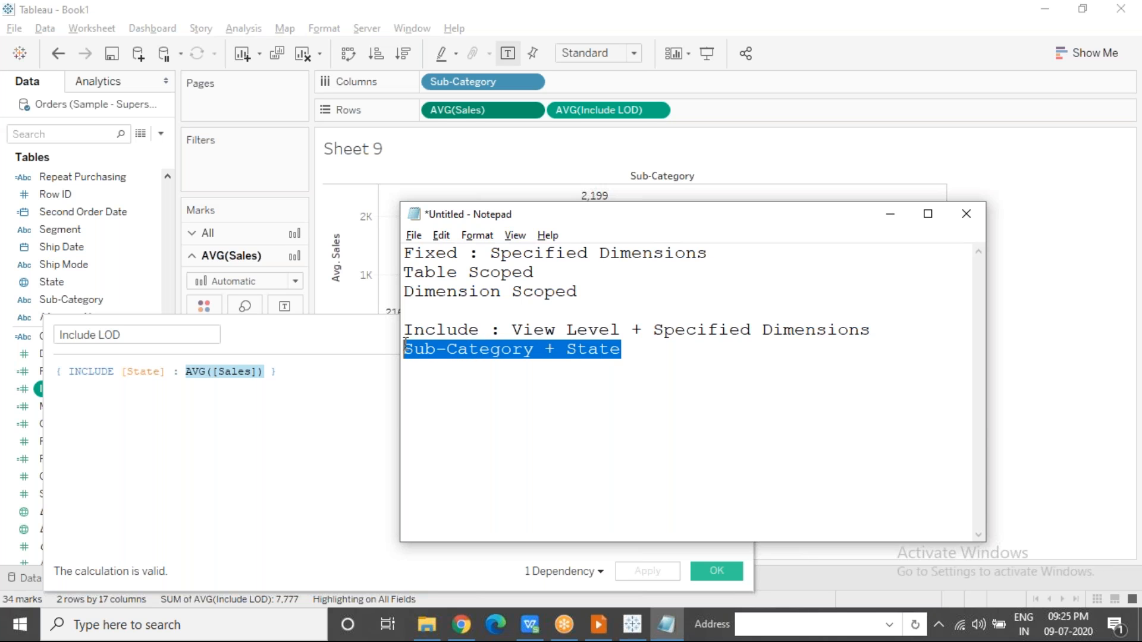
pyautogui.click(351, 415)
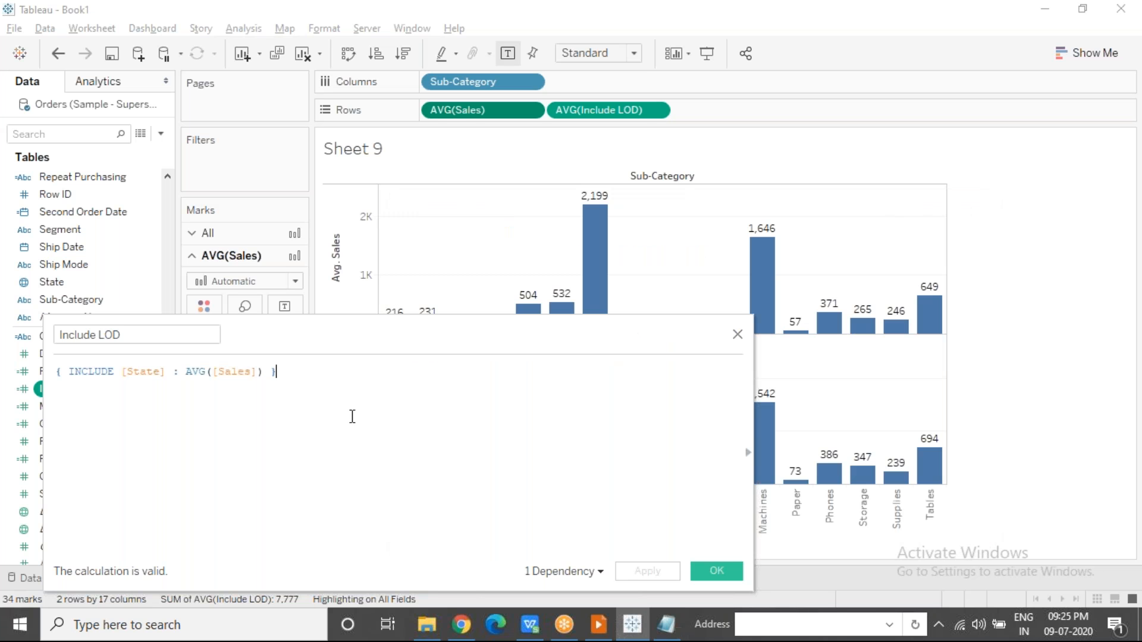
pyautogui.click(738, 333)
# Switch to Sample - Superstore.xls in WPS Office, filter the Sub-Category column to Accessories only and select that column.
pyautogui.hotkey('alt', 'Tab')
pyautogui.hotkey('alt', 'Tab')
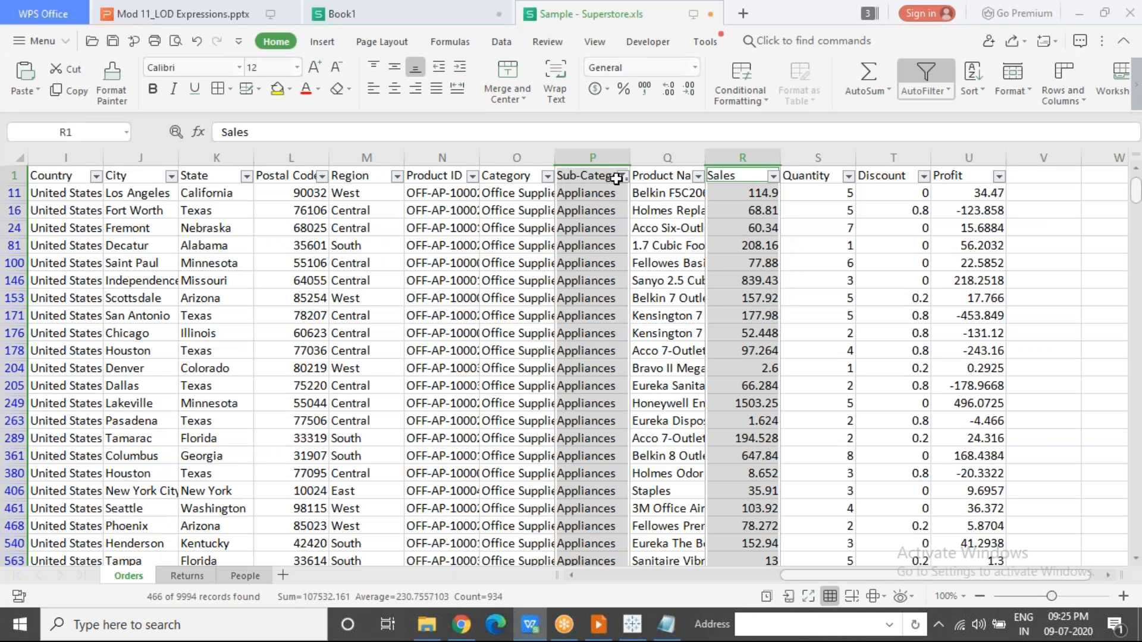
pyautogui.click(592, 176)
pyautogui.click(623, 176)
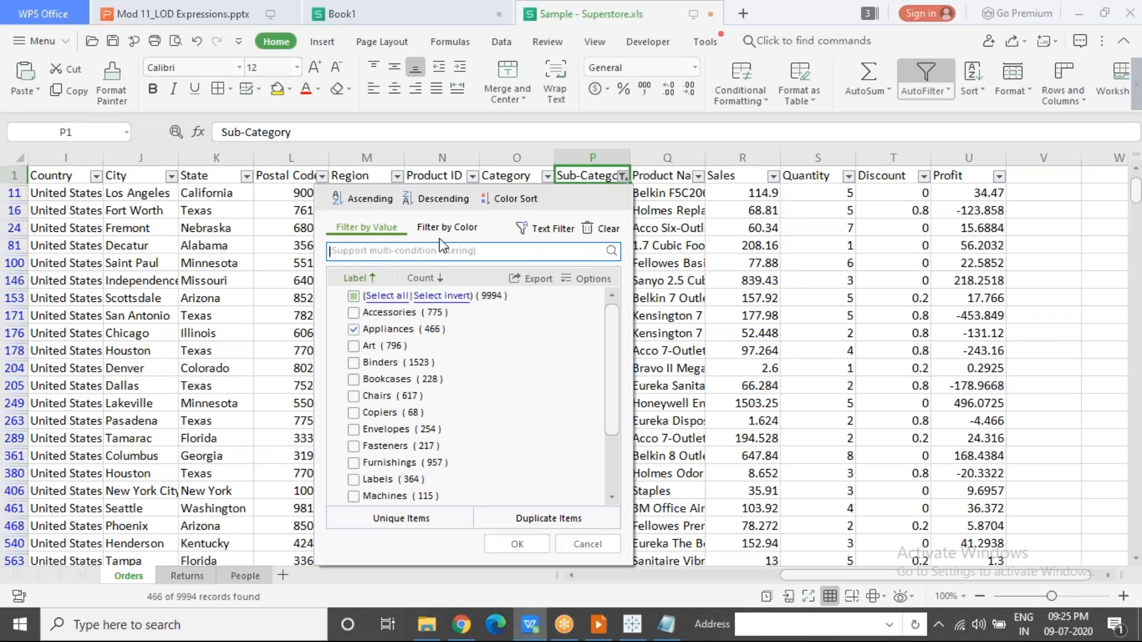
pyautogui.click(353, 312)
pyautogui.click(354, 329)
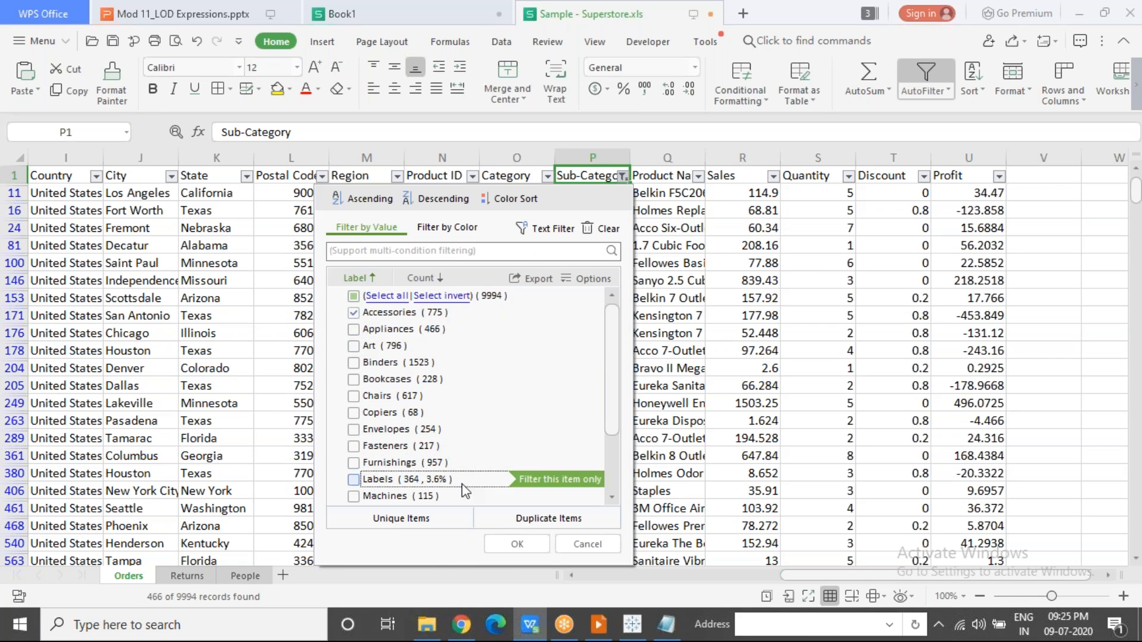
pyautogui.click(517, 545)
pyautogui.click(601, 151)
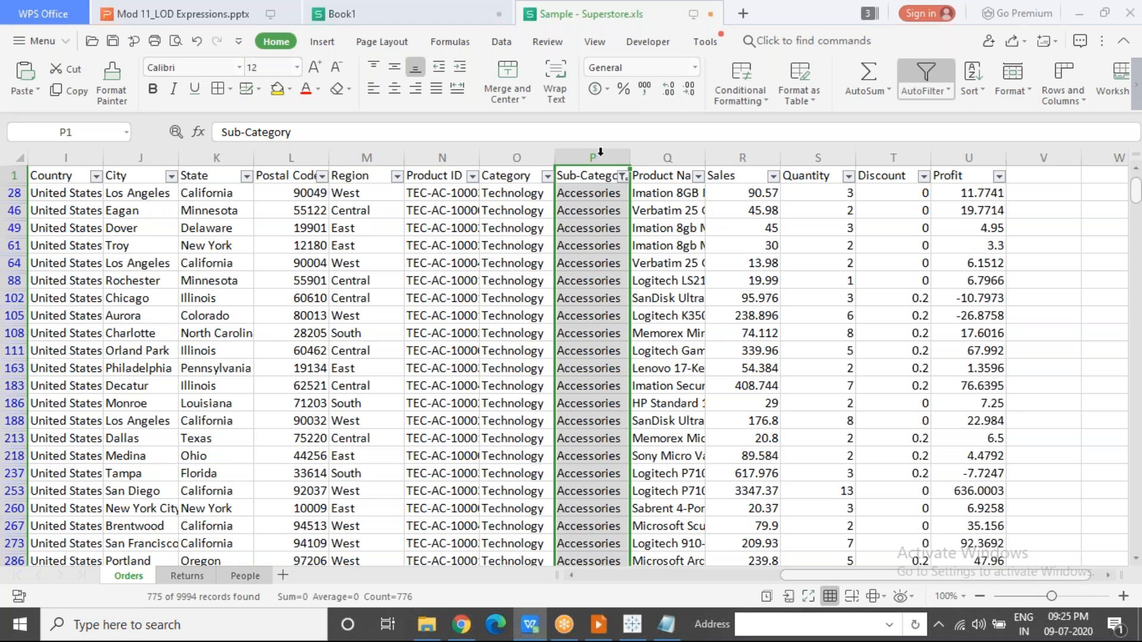
# Filter the State column to Alabama only and add the State and Sales columns to the selection to read the average.
pyautogui.click(246, 176)
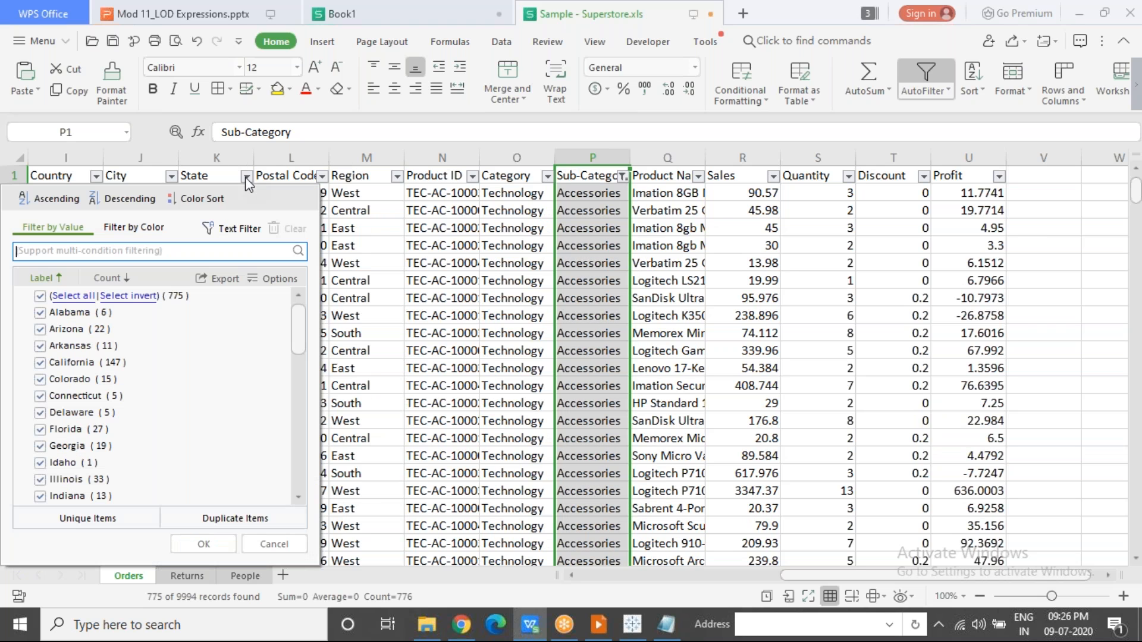
pyautogui.click(39, 296)
pyautogui.click(40, 312)
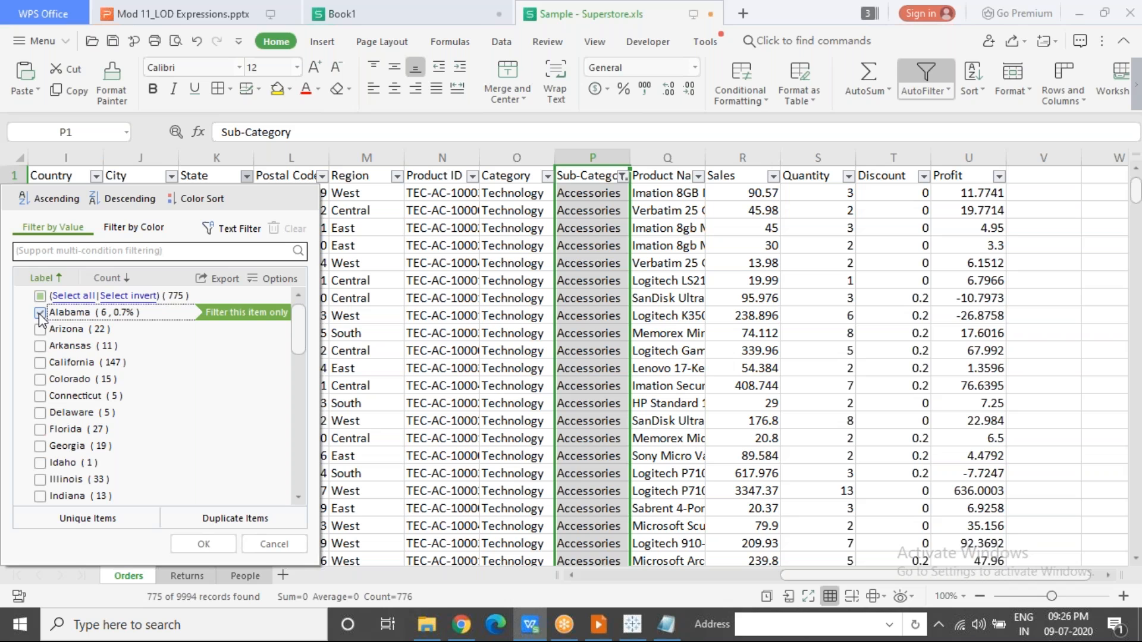
pyautogui.click(186, 550)
pyautogui.click(226, 148)
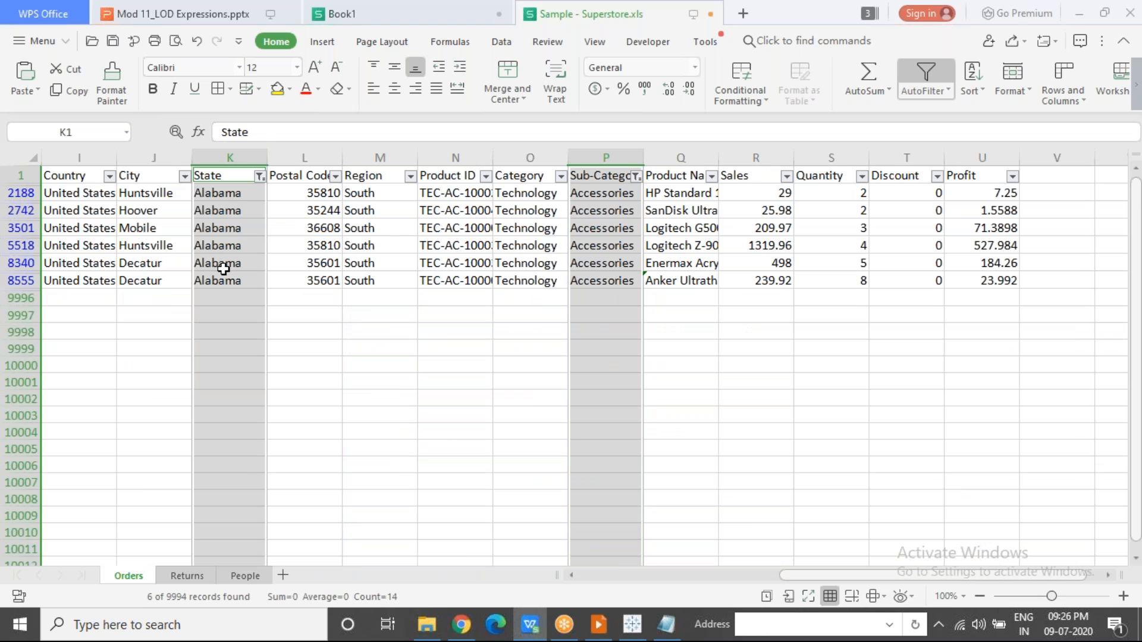
pyautogui.keyDown('ctrl'); pyautogui.click(766, 158); pyautogui.keyUp('ctrl')
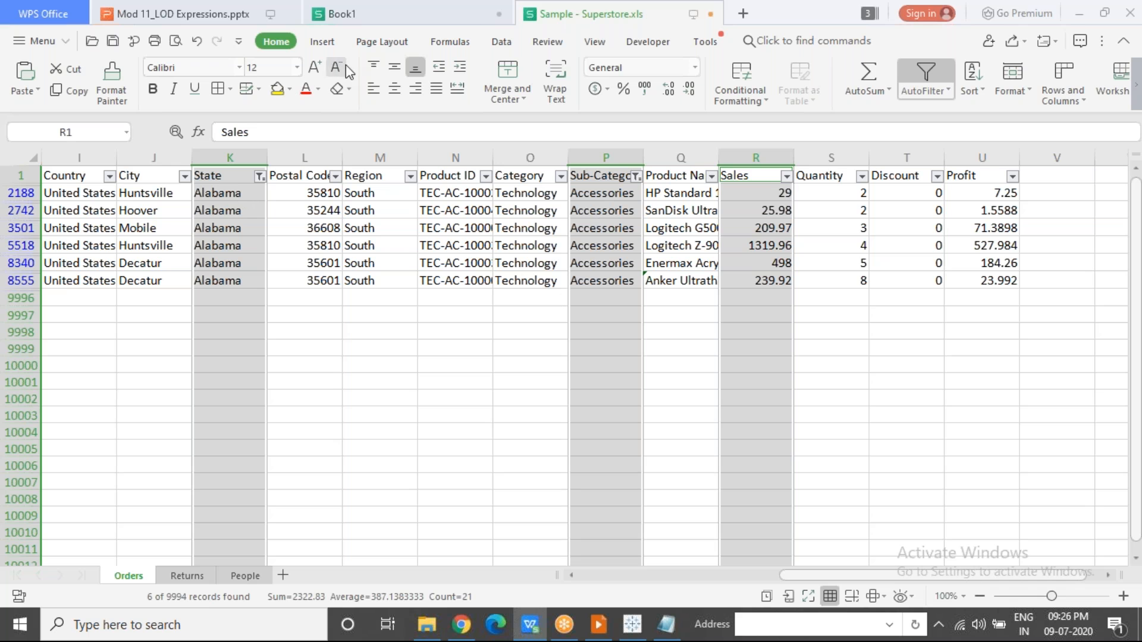
# Switch to the Book1 workbook and check the Alabama value under Accessories at the start of the sheet.
pyautogui.click(393, 16)
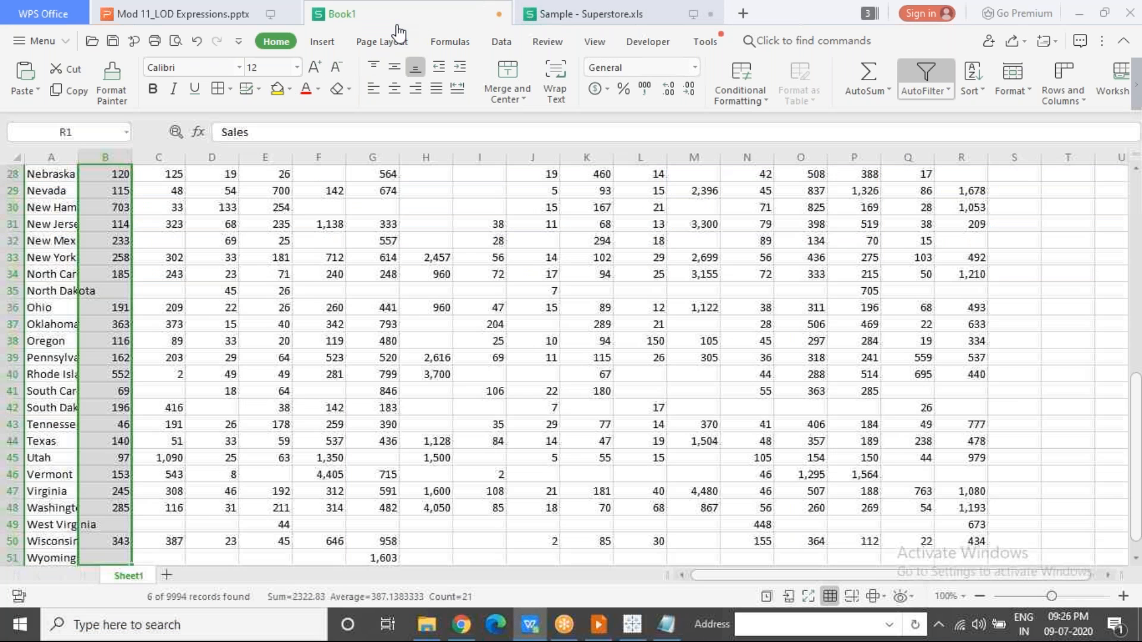
pyautogui.click(169, 236)
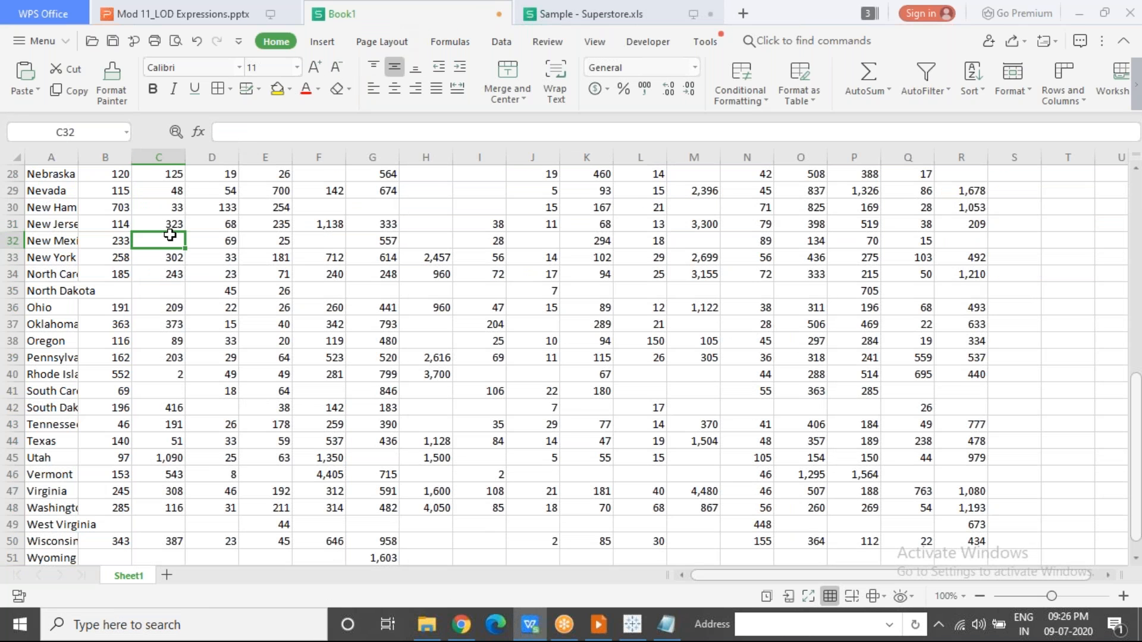
pyautogui.hotkey('ctrl', 'Home')
pyautogui.click(118, 196)
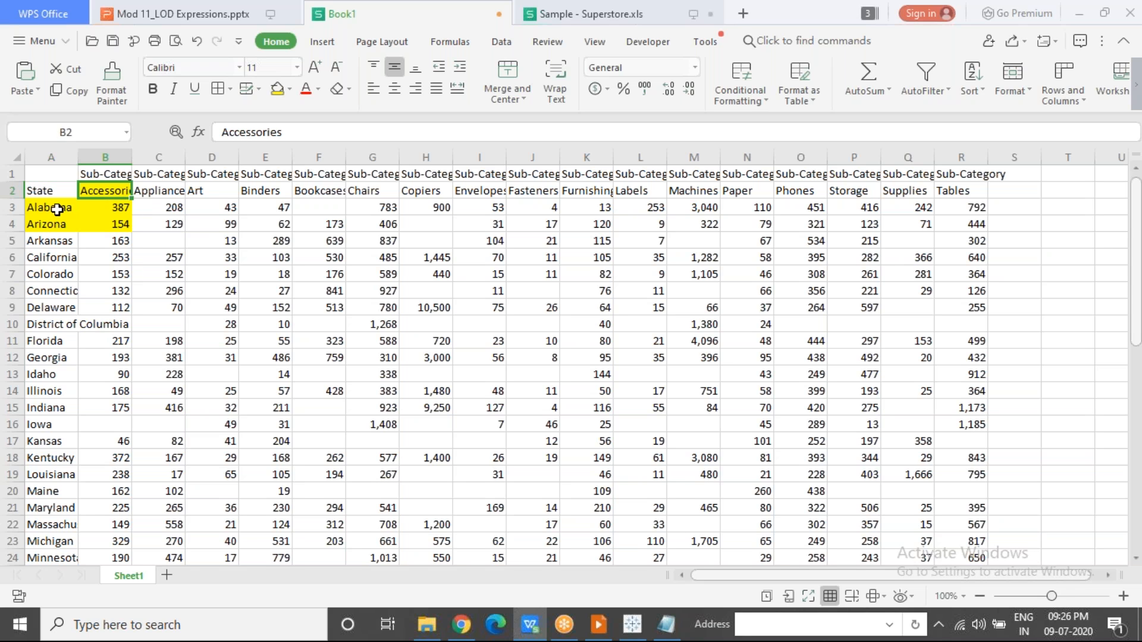
pyautogui.moveTo(56, 208); pyautogui.dragTo(107, 210)
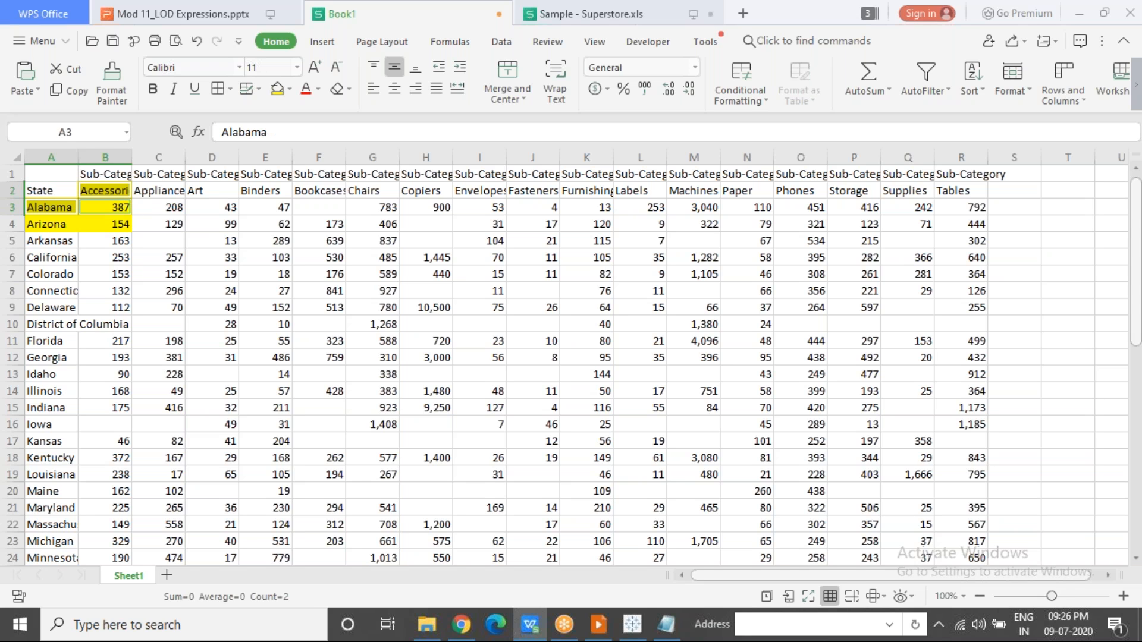
pyautogui.click(98, 190)
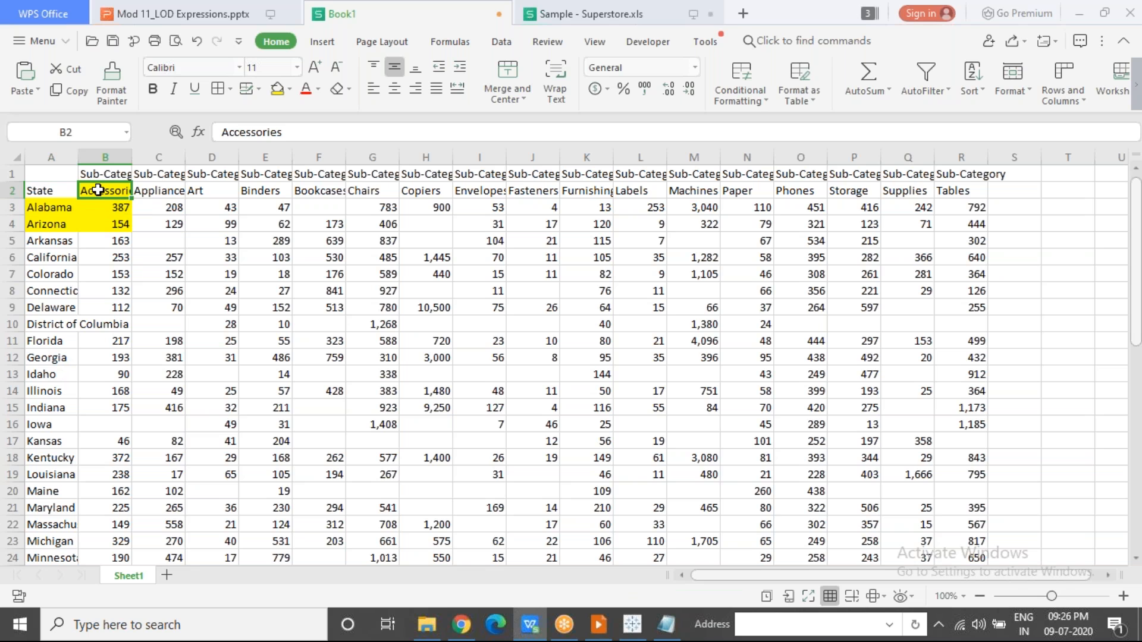
# Check the Arizona and Arkansas values in the Accessories column.
pyautogui.moveTo(54, 225); pyautogui.dragTo(113, 227)
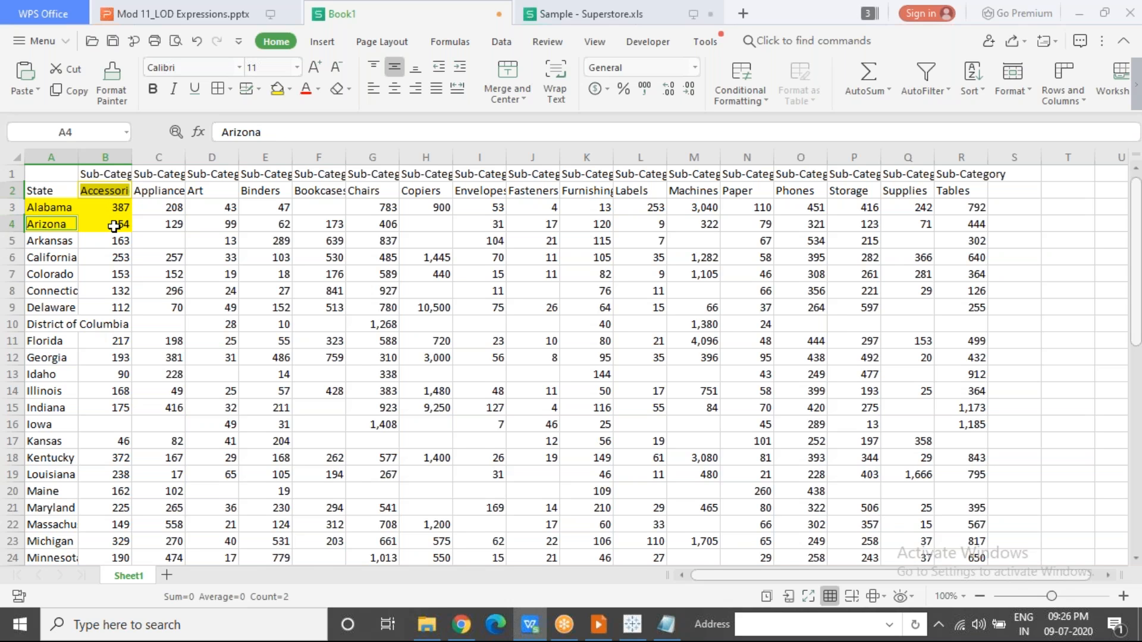
pyautogui.click(114, 226)
pyautogui.click(100, 188)
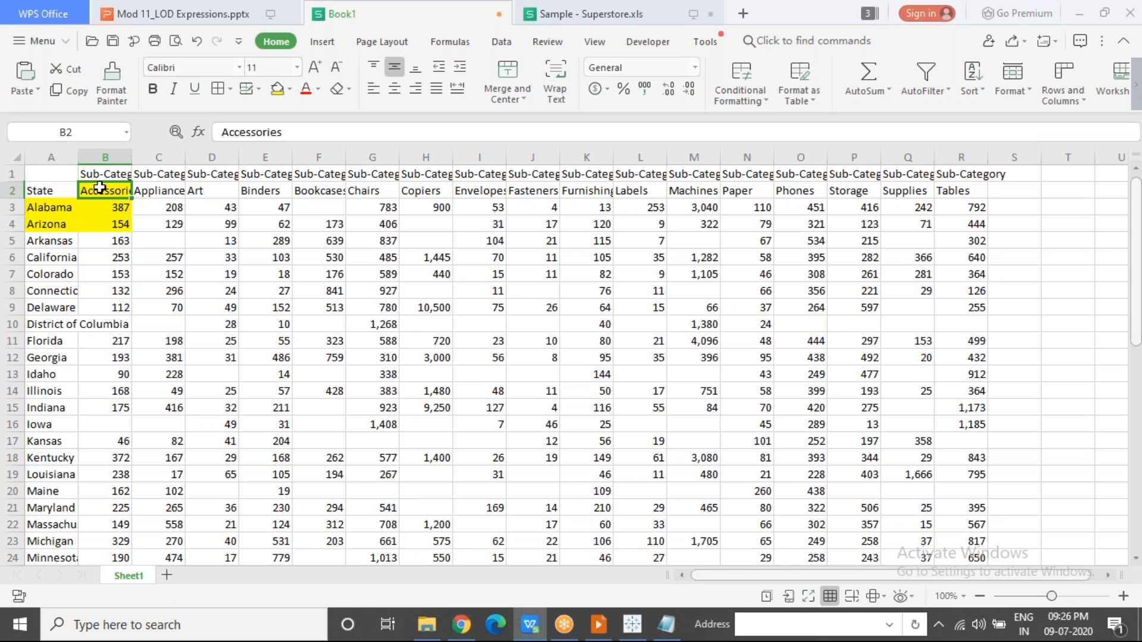
pyautogui.moveTo(55, 244); pyautogui.dragTo(107, 246)
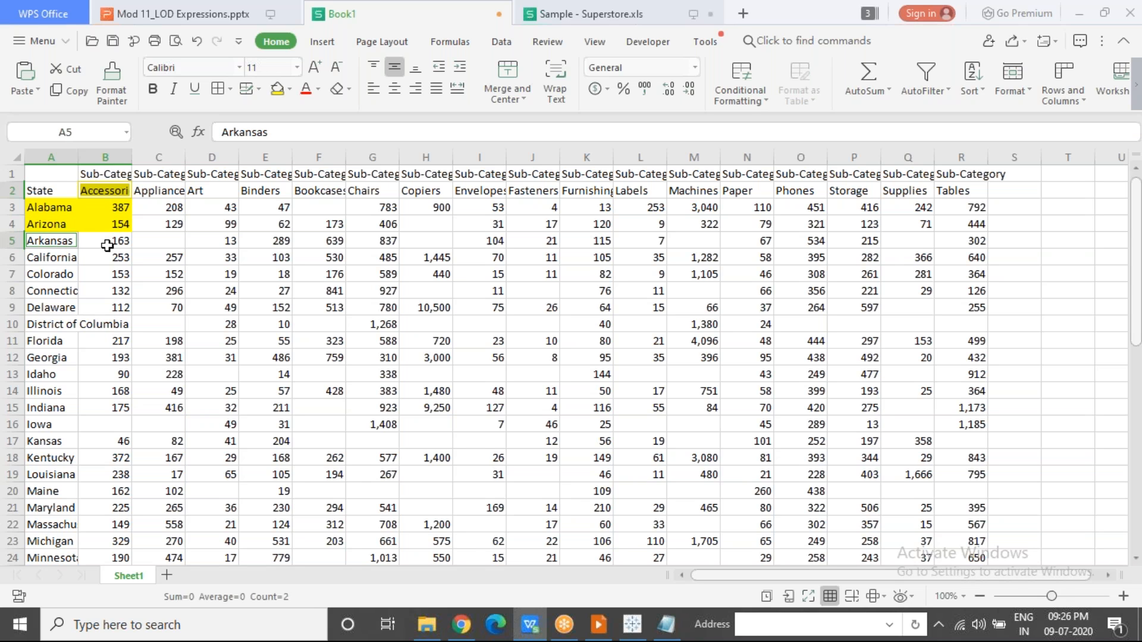
pyautogui.click(107, 246)
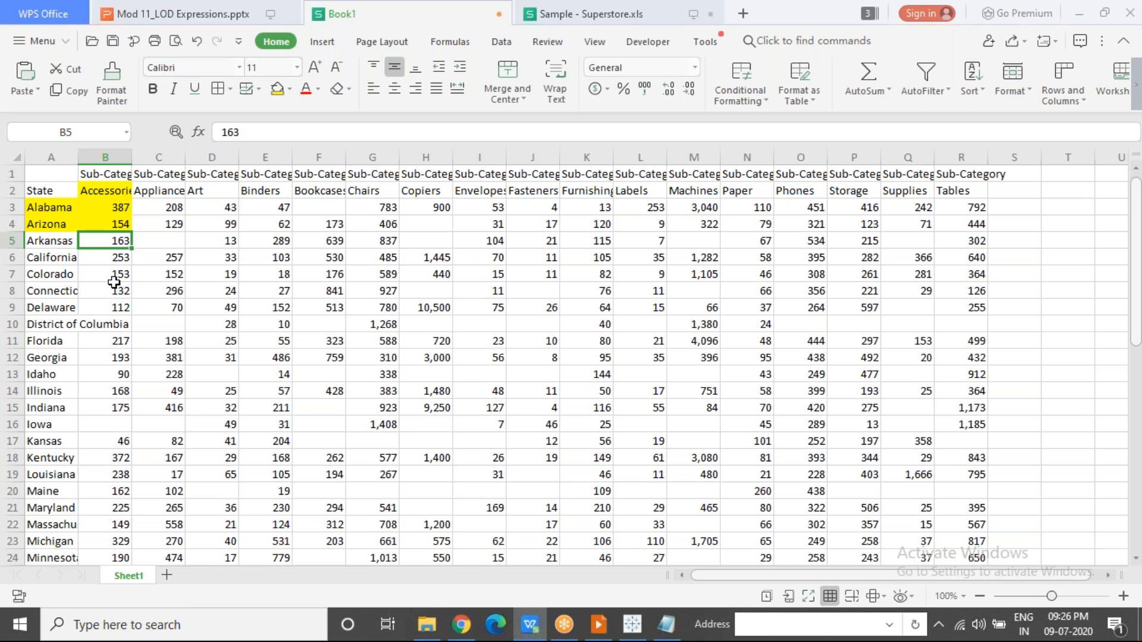
# Select the state averages under Accessories and neighbouring columns in Book1 and compare them with the filtered Alabama rows in Sample - Superstore.xls.
pyautogui.moveTo(113, 209); pyautogui.dragTo(403, 467)
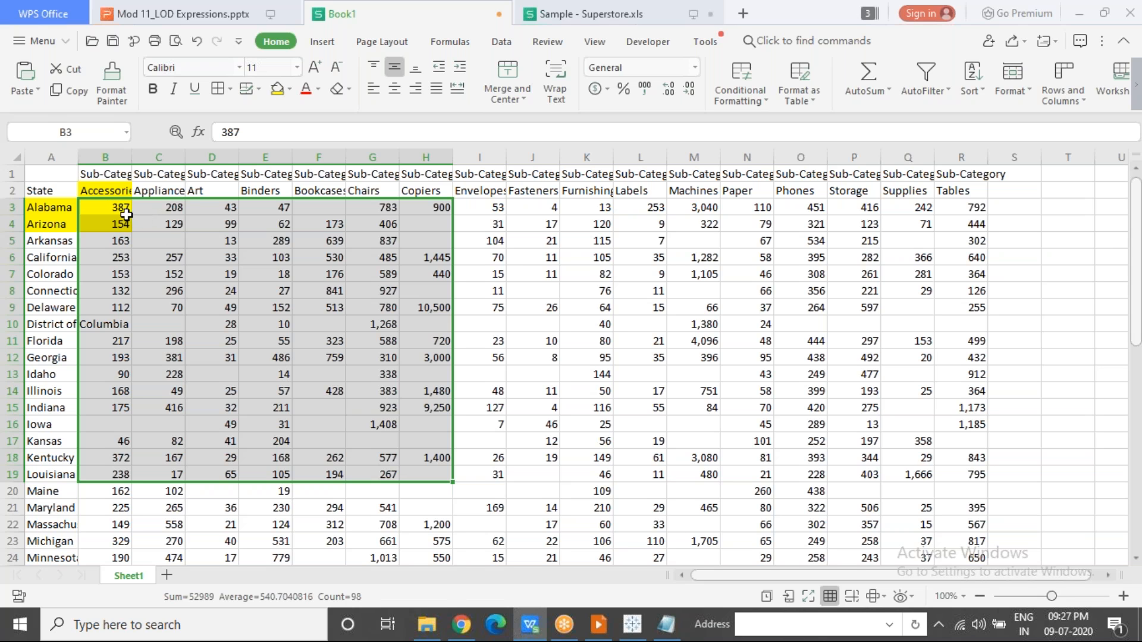
pyautogui.moveTo(124, 208); pyautogui.dragTo(135, 491)
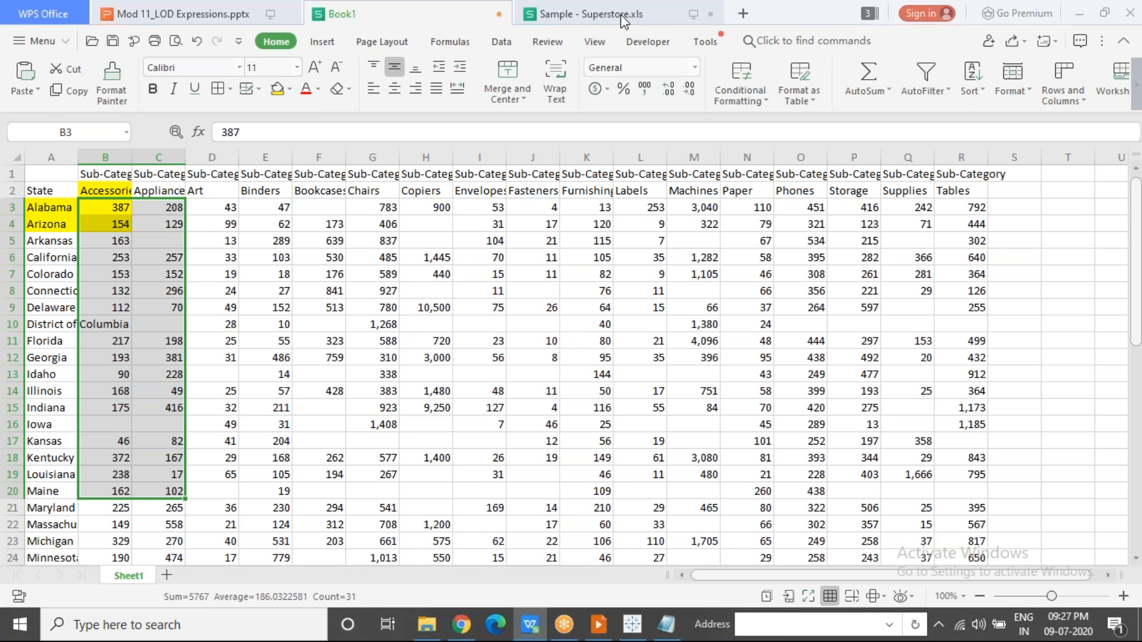
pyautogui.click(595, 14)
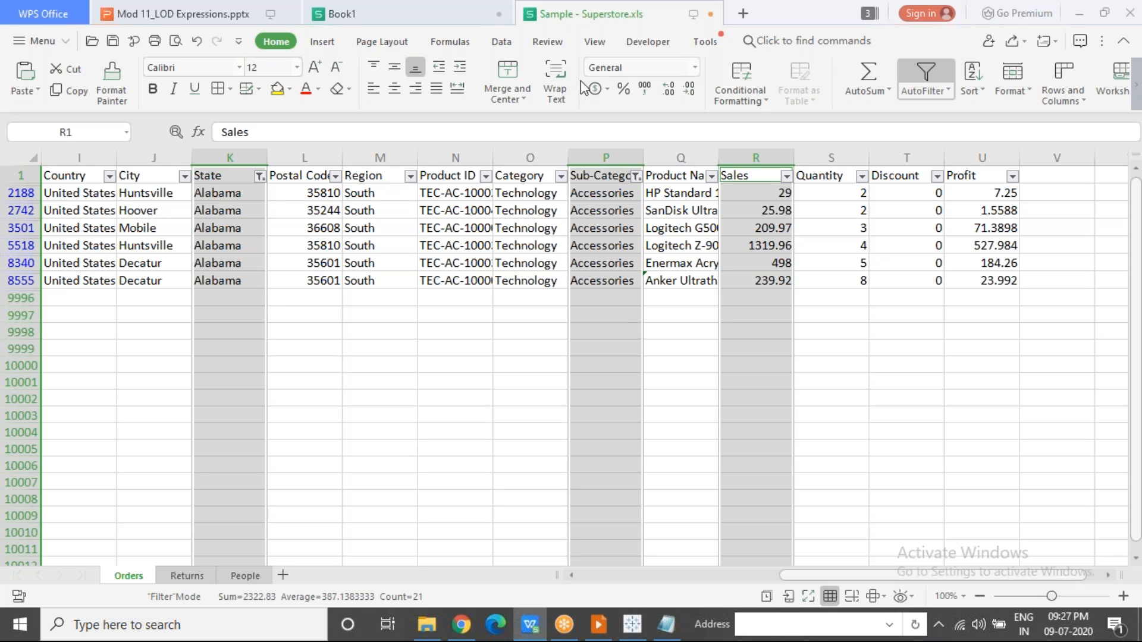
pyautogui.click(479, 14)
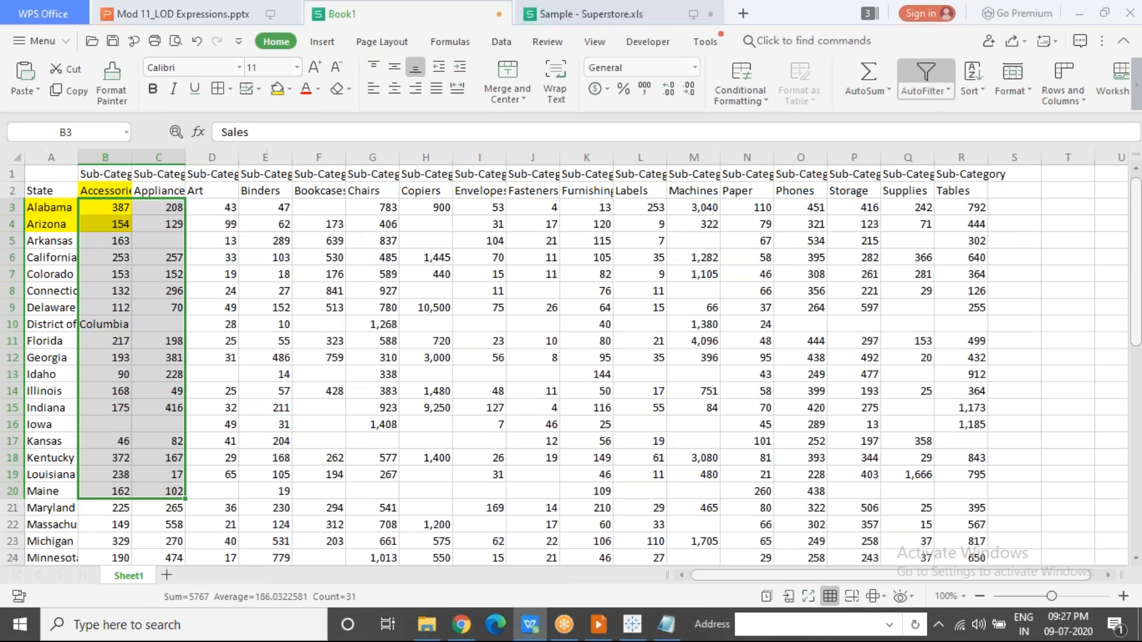
# Select the Accessories values in Book1 to read their average and compare it with the AVG(Include LOD) chart in Tableau.
pyautogui.moveTo(122, 206); pyautogui.dragTo(118, 534)
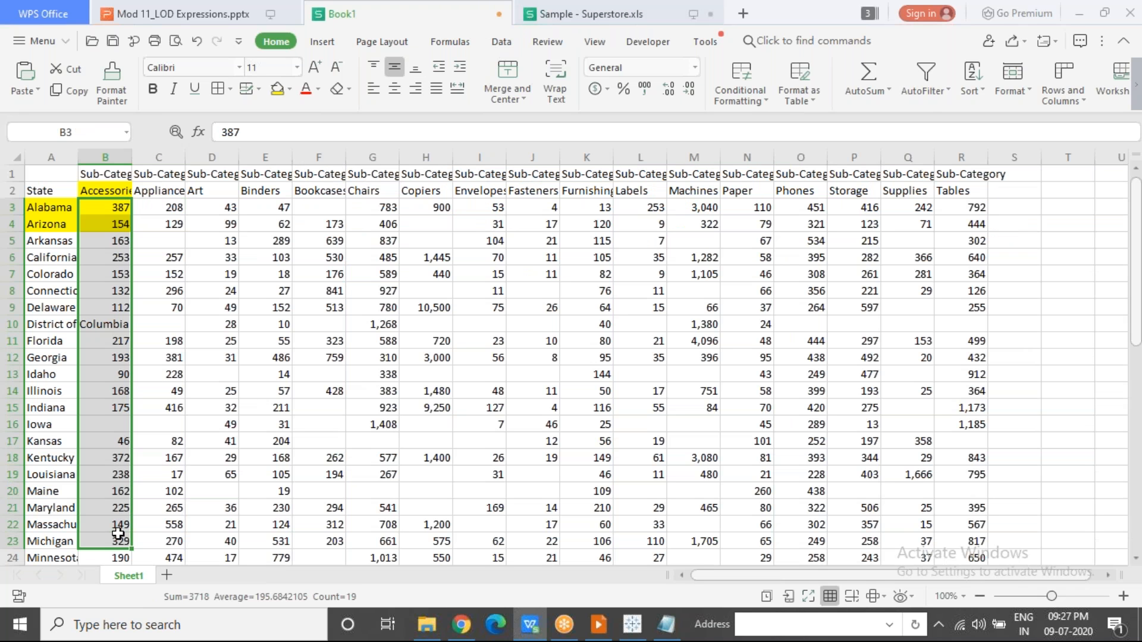
pyautogui.moveTo(119, 211); pyautogui.dragTo(109, 467)
pyautogui.moveTo(114, 211); pyautogui.dragTo(109, 464)
pyautogui.hotkey('alt', 'Tab')
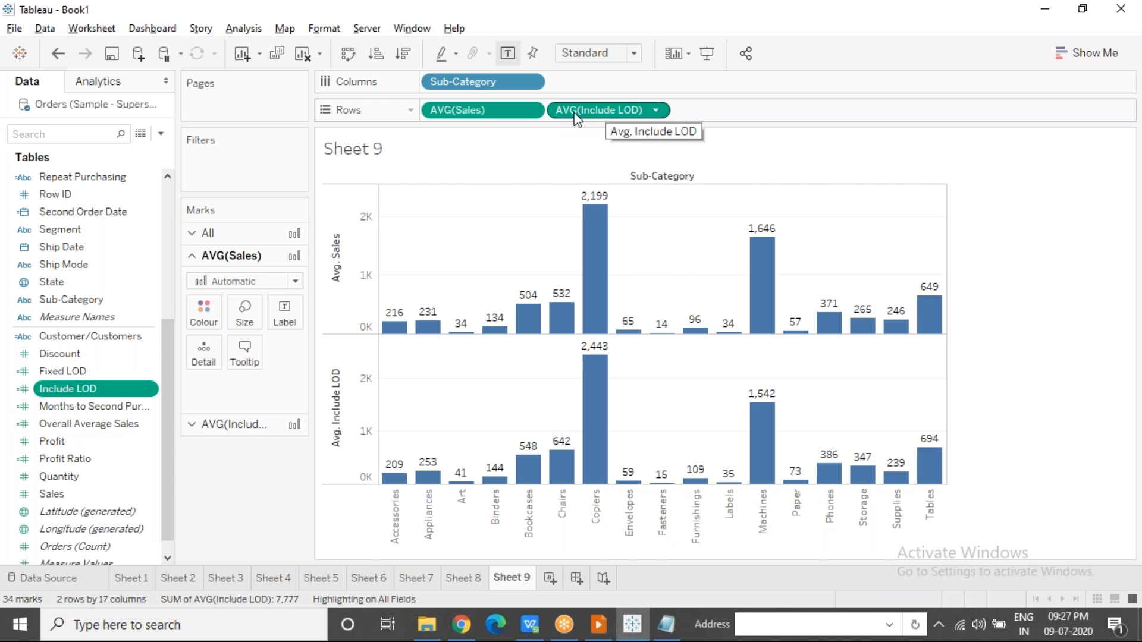
pyautogui.hotkey('alt', 'Tab')
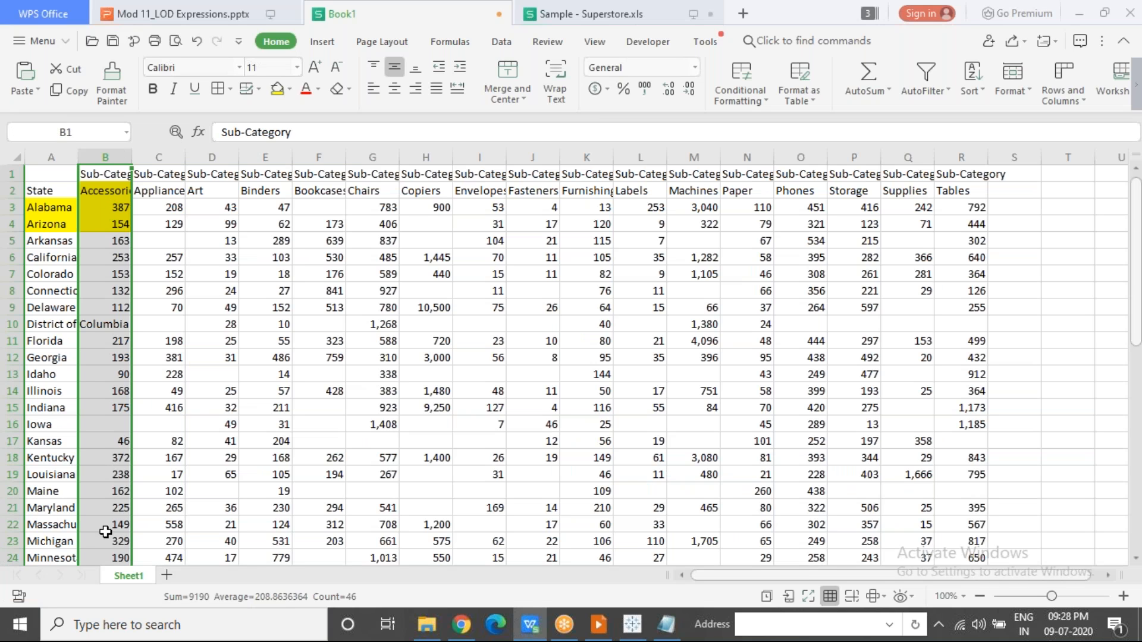
pyautogui.hotkey('alt', 'Tab')
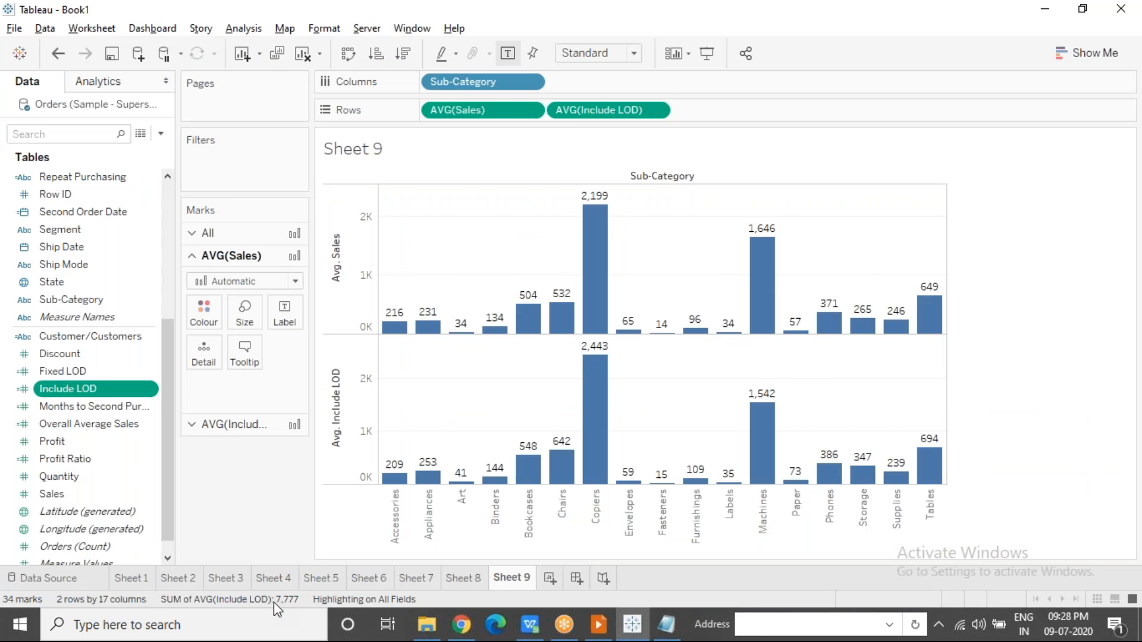
# Highlight the Appliances and Accessories bars in the Avg. Include LOD chart to examine their values, clearing each selection.
pyautogui.click(398, 480)
pyautogui.click(415, 403)
pyautogui.click(429, 479)
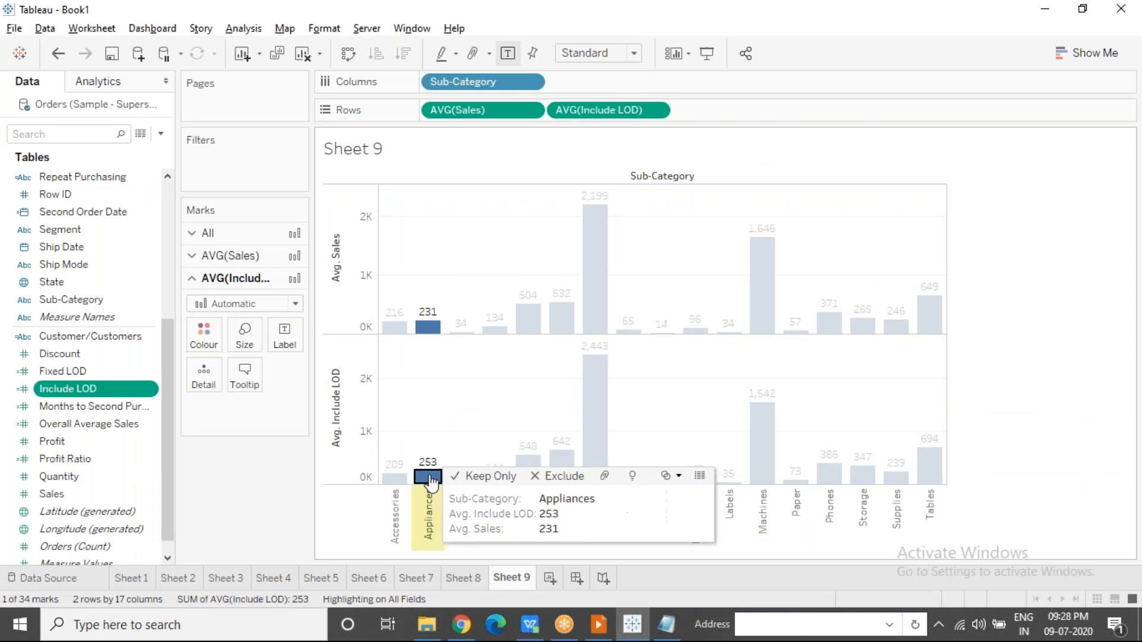
pyautogui.click(432, 421)
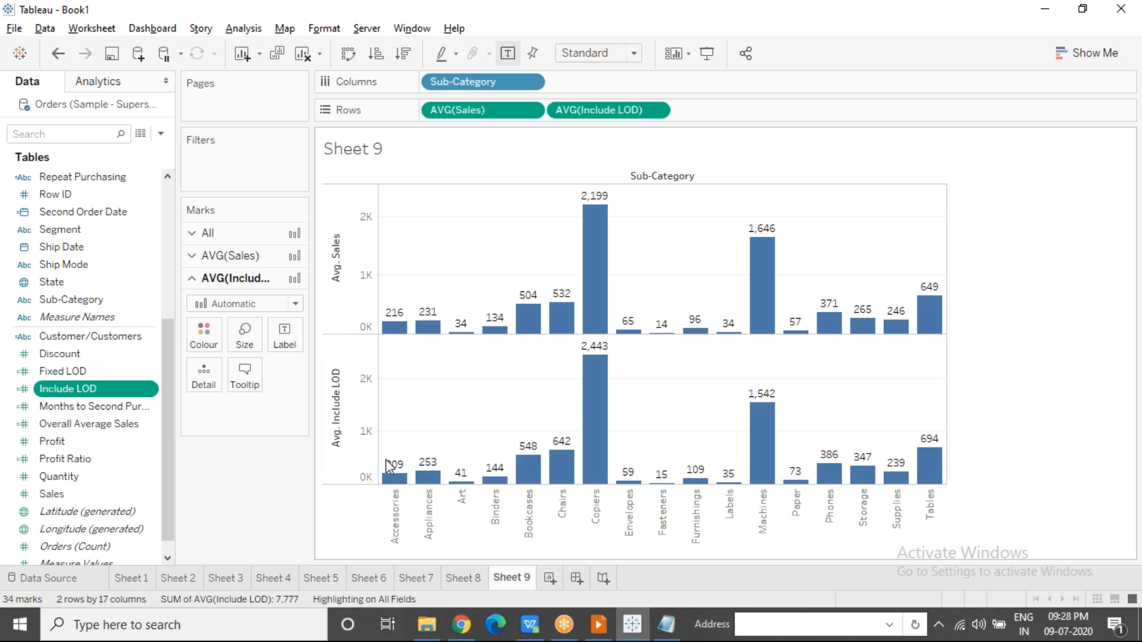
pyautogui.click(394, 485)
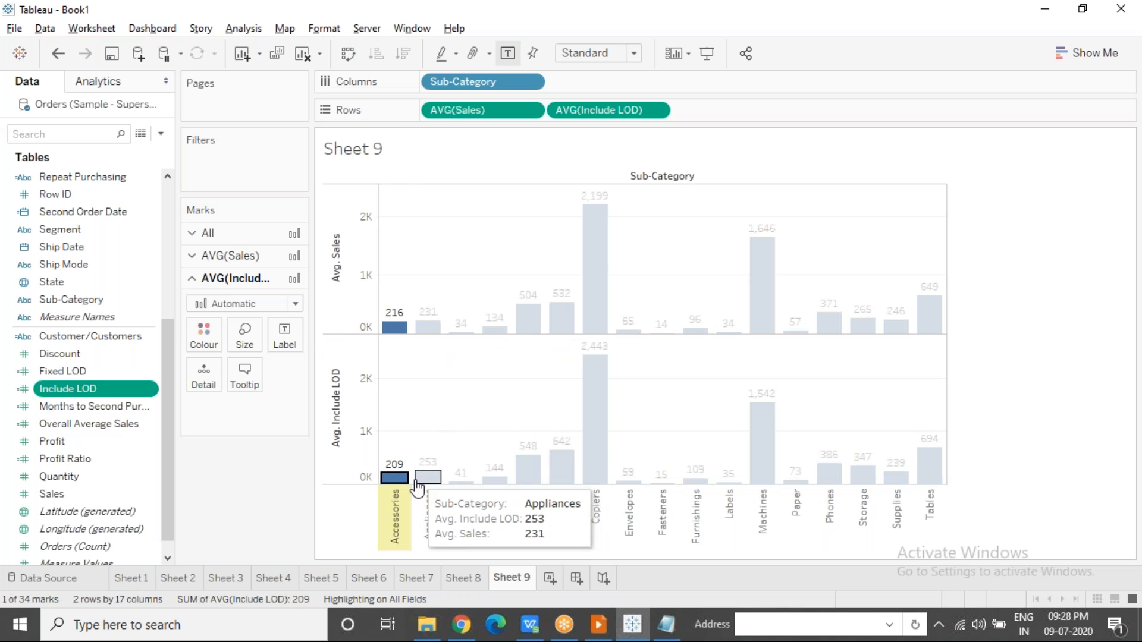
pyautogui.click(420, 398)
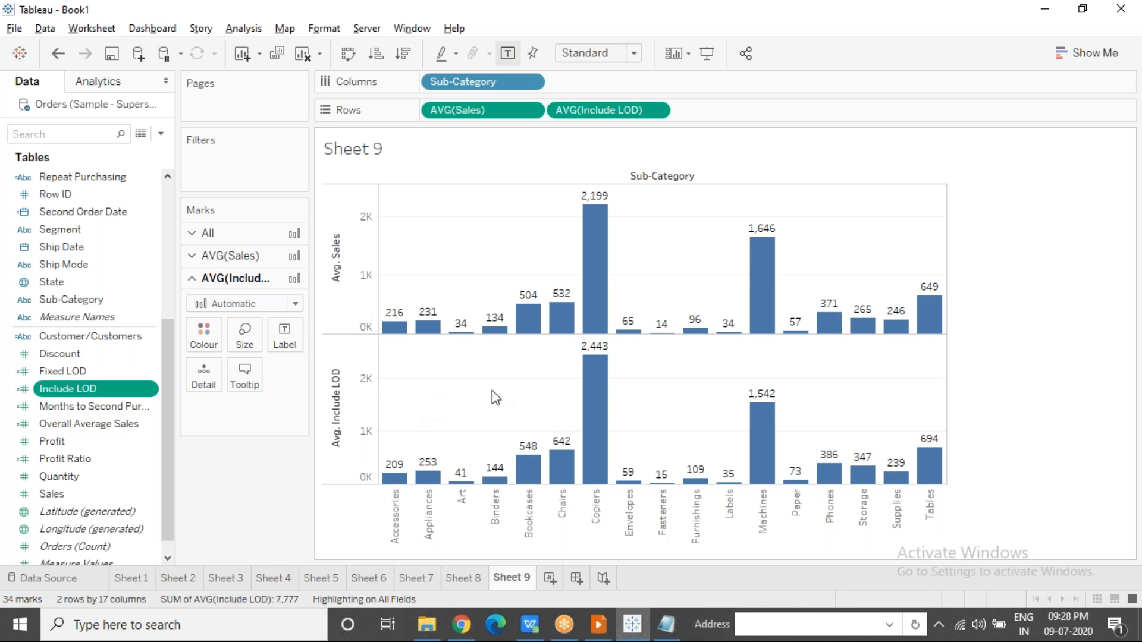
# Add a new blank worksheet and return to Sheet 9 to examine the Avg. Include LOD bars from Accessories to Envelopes.
pyautogui.click(550, 578)
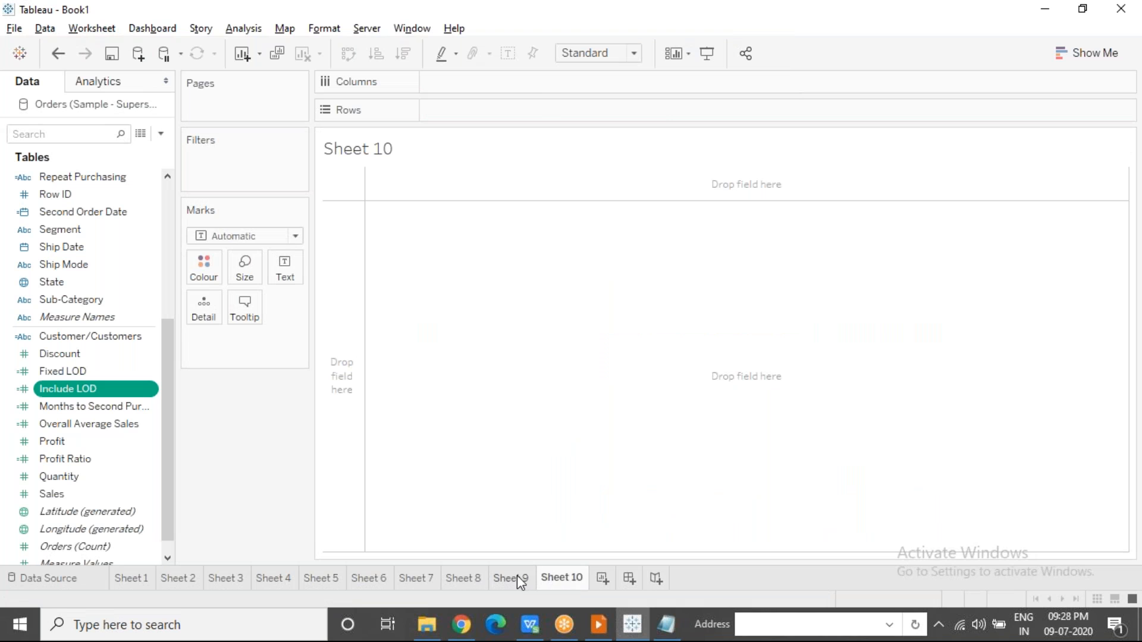
pyautogui.click(517, 580)
pyautogui.moveTo(404, 405); pyautogui.dragTo(626, 534)
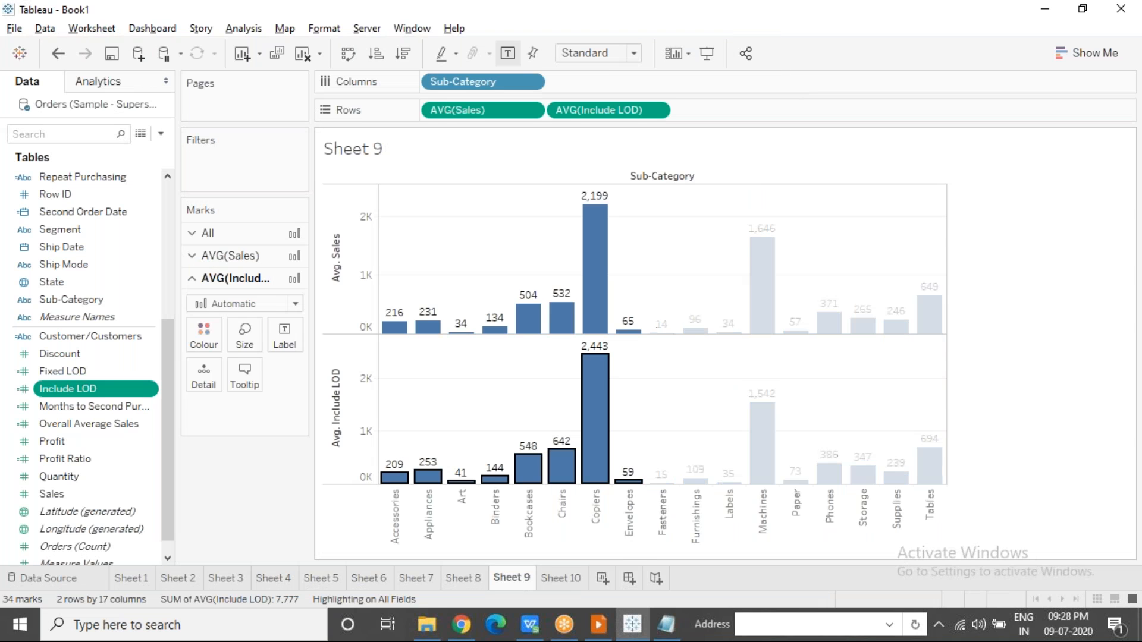
pyautogui.click(468, 375)
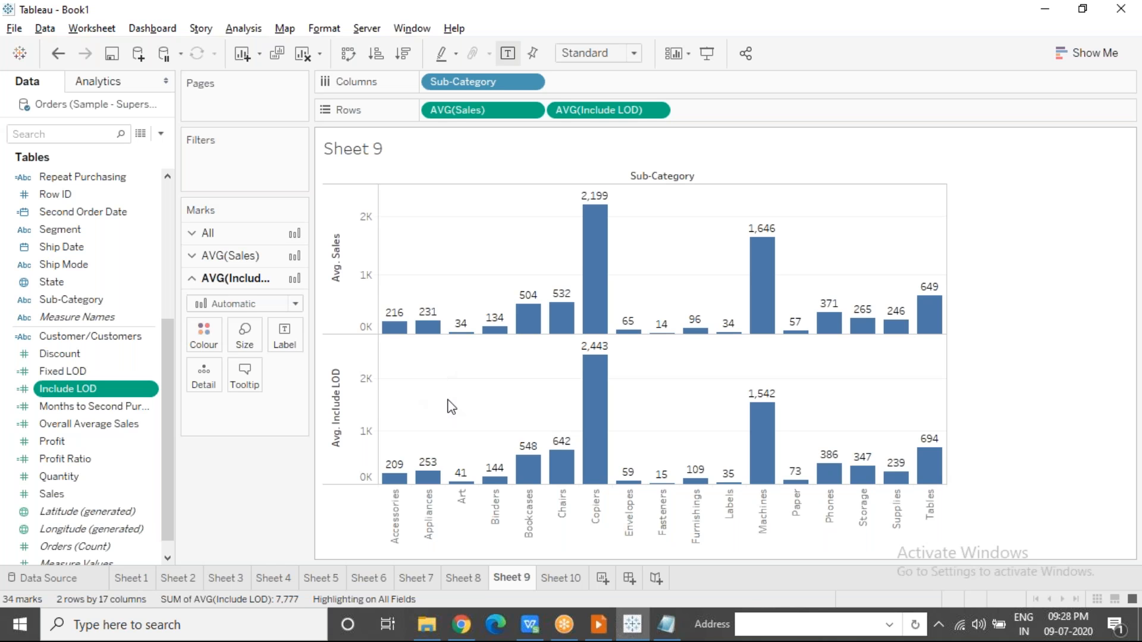
# From Sheet 10, connect to the Excel workbook Coffee Chain.xlsx in the Module 8-DataSet folder as a new data source.
pyautogui.click(557, 582)
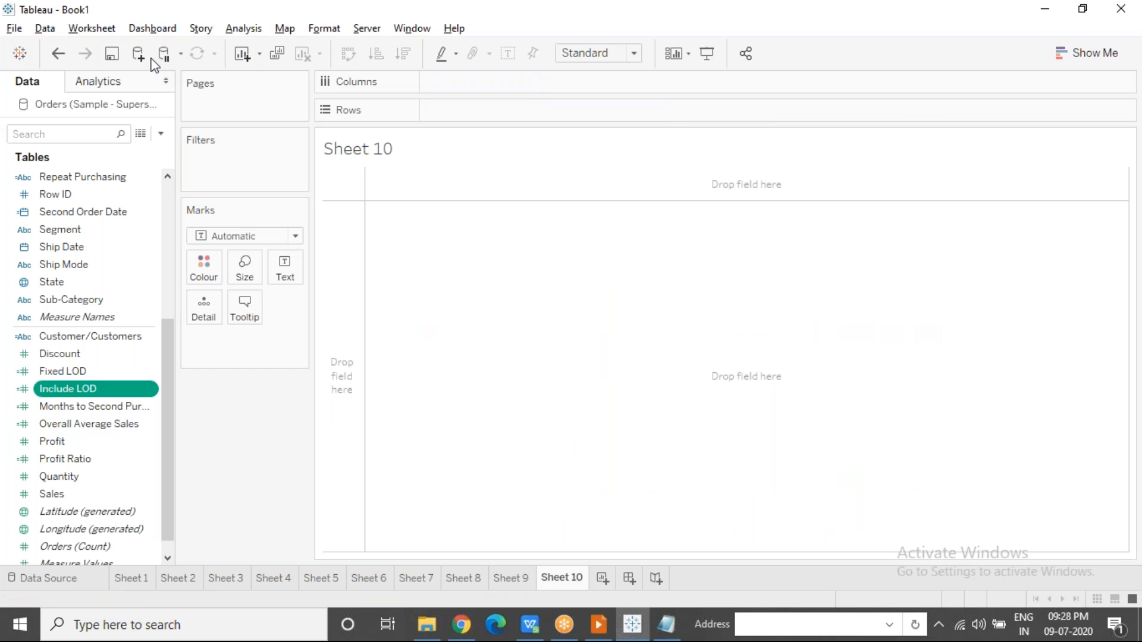
pyautogui.click(144, 54)
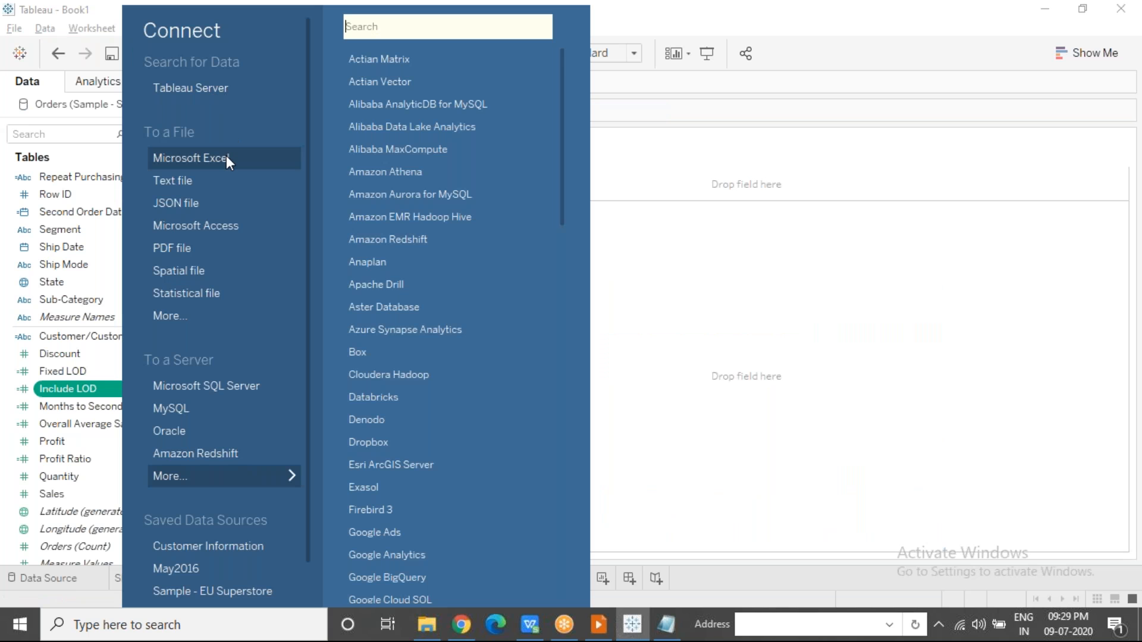
pyautogui.click(226, 155)
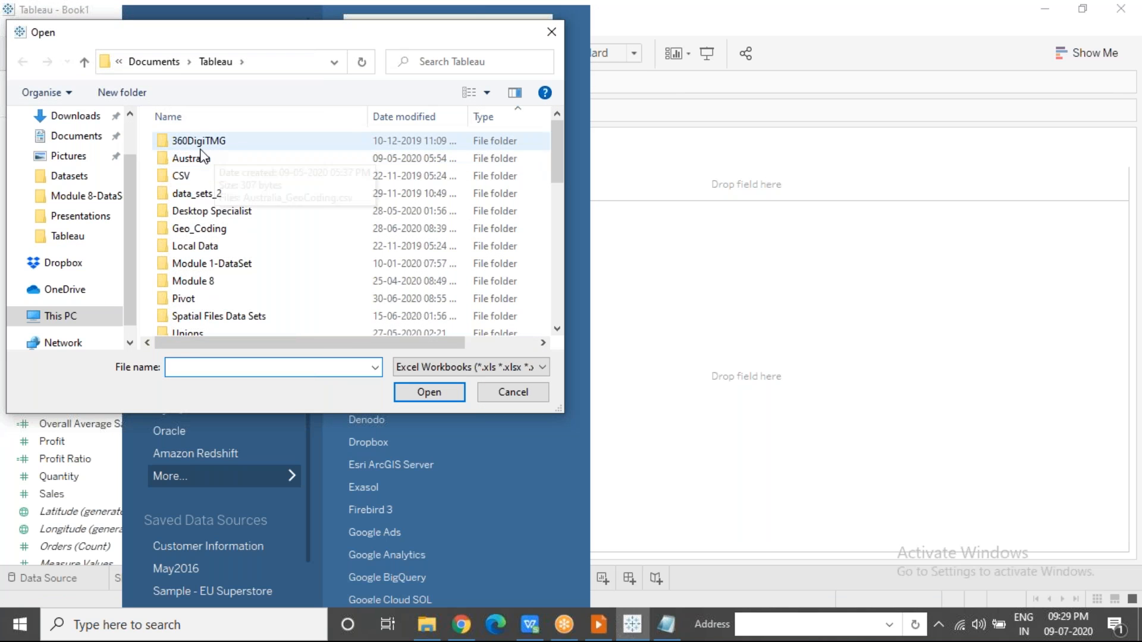
pyautogui.click(178, 229)
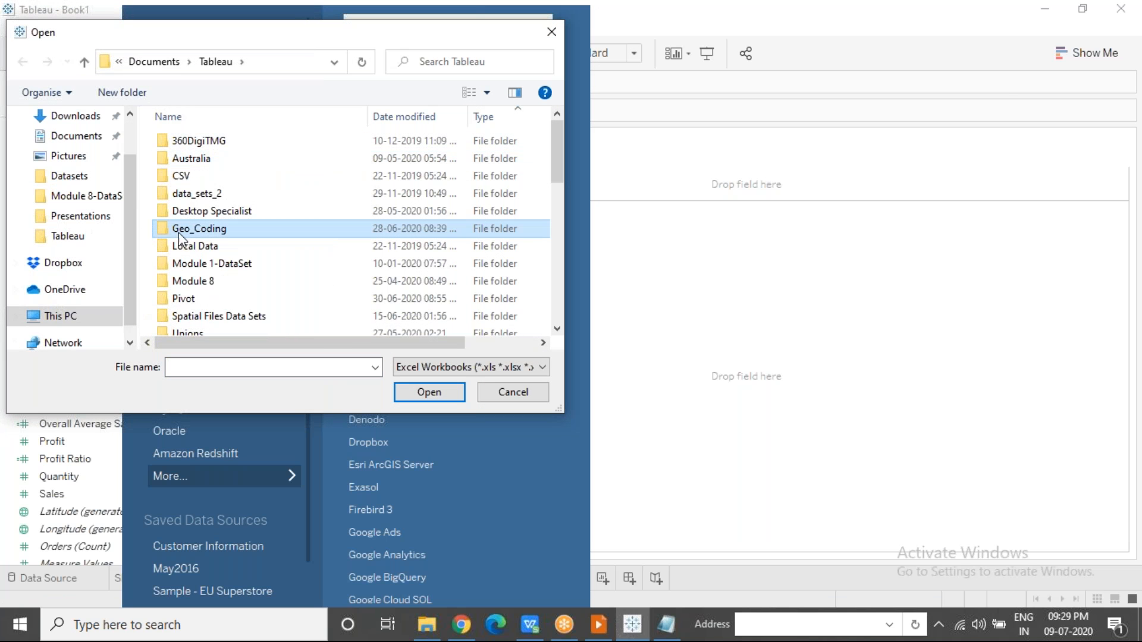
pyautogui.click(86, 196)
pyautogui.click(248, 145)
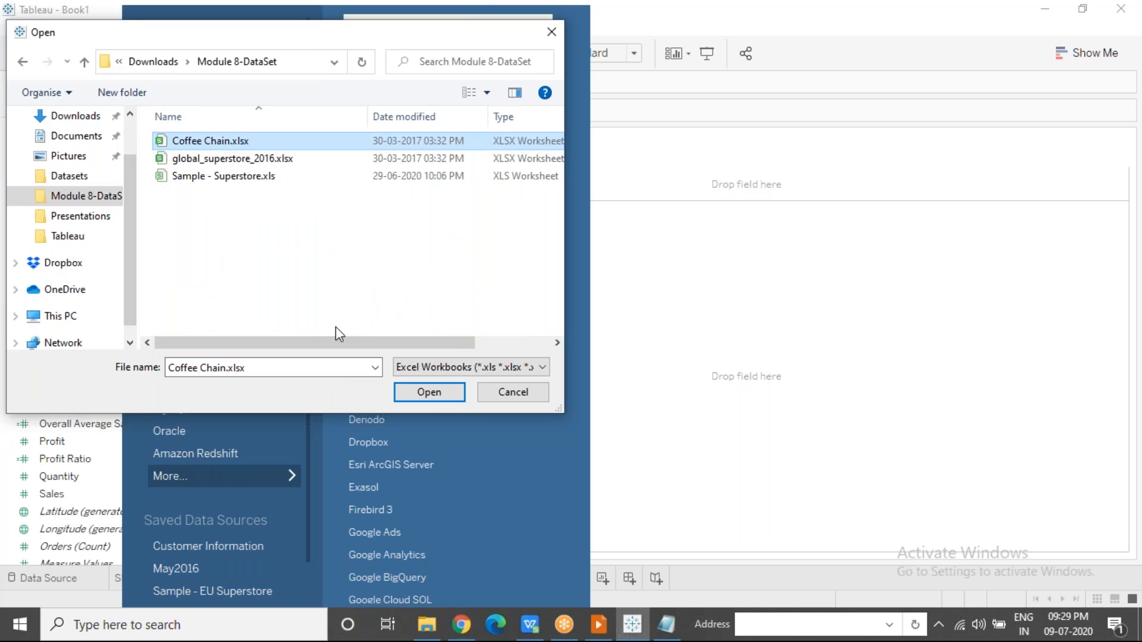
pyautogui.click(443, 395)
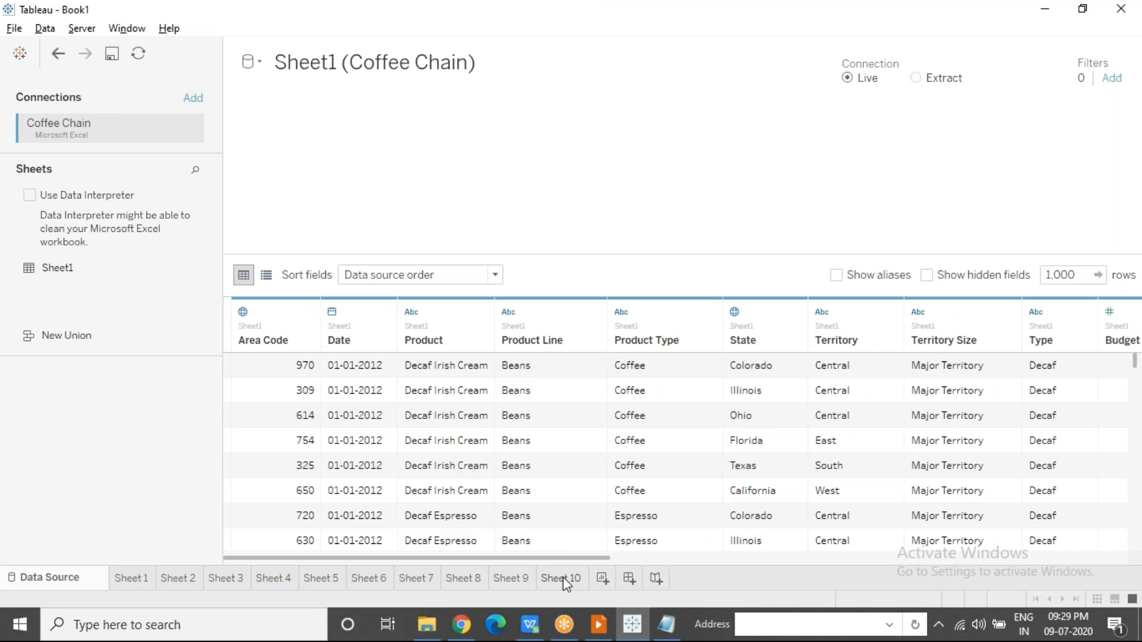
# Open Sheet 10 and return to it in Tableau after reading the Use Case 3 - Profit vs. Target slide.
pyautogui.click(563, 579)
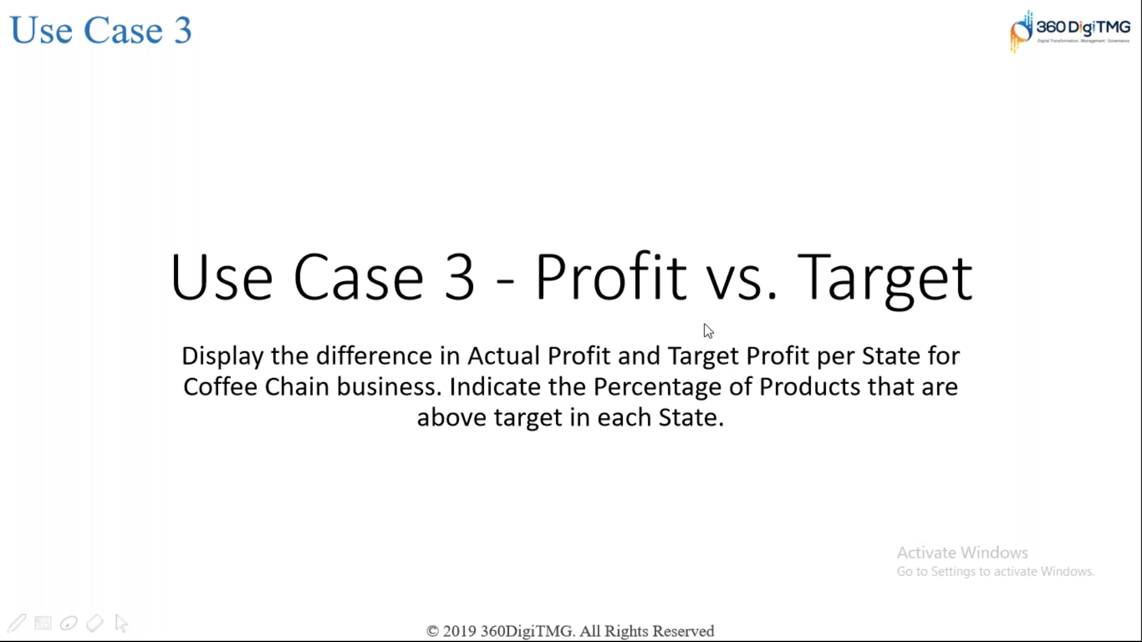
pyautogui.hotkey('alt', 'Tab')
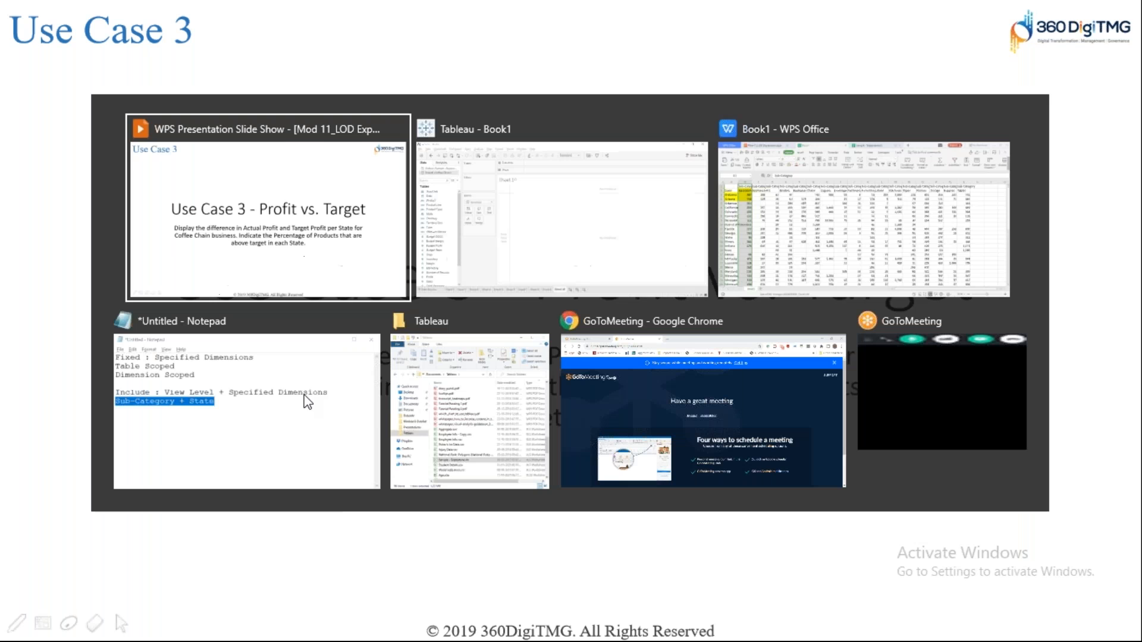
pyautogui.click(153, 388)
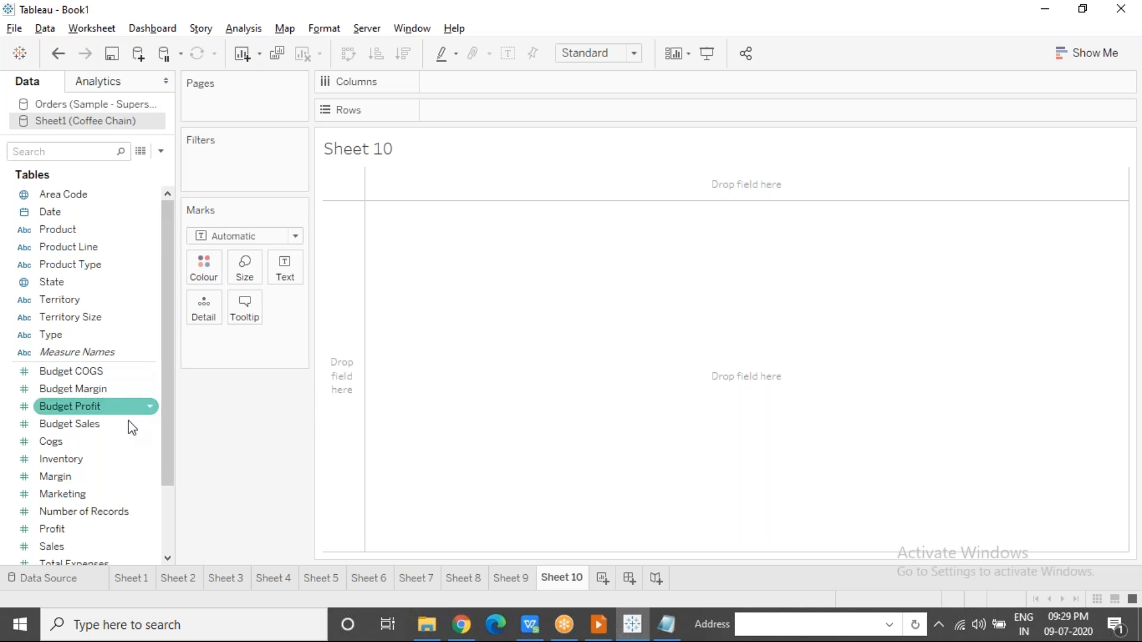
# Build a bar chart of Profit and Budget Profit as columns by State in rows, with mark labels shown.
pyautogui.moveTo(101, 284); pyautogui.dragTo(438, 110)
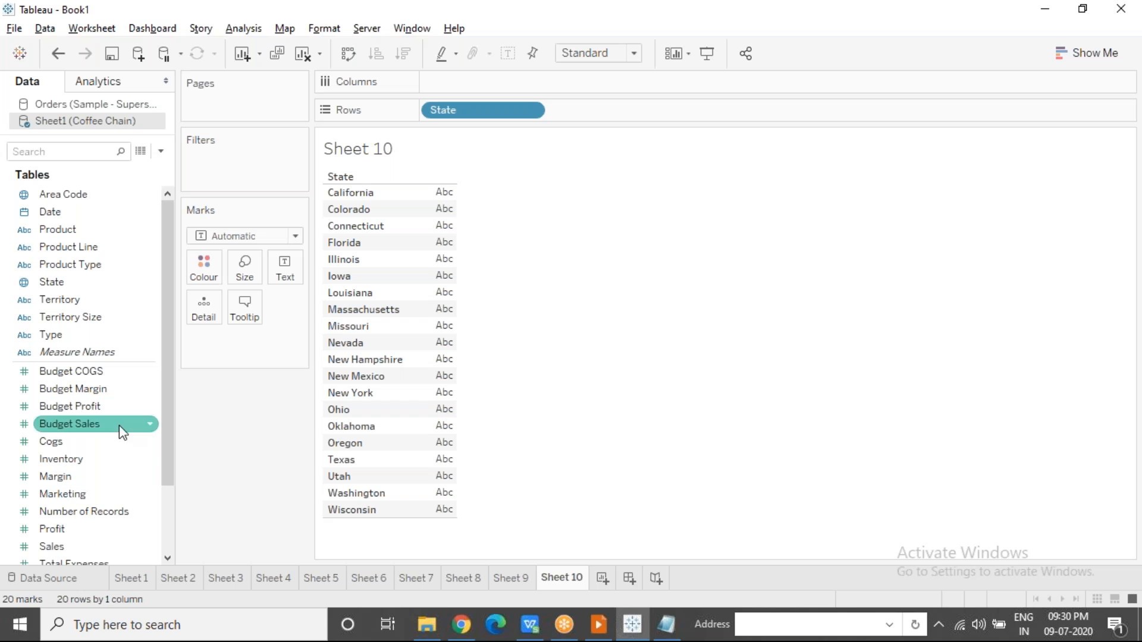
pyautogui.moveTo(66, 529); pyautogui.dragTo(465, 84)
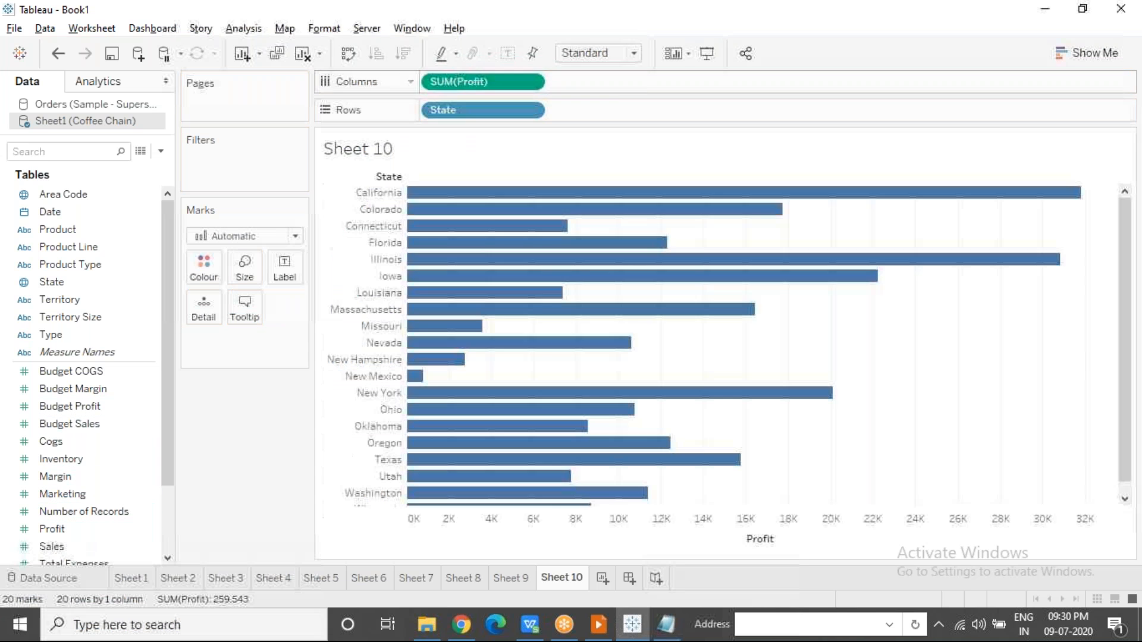
pyautogui.click(510, 55)
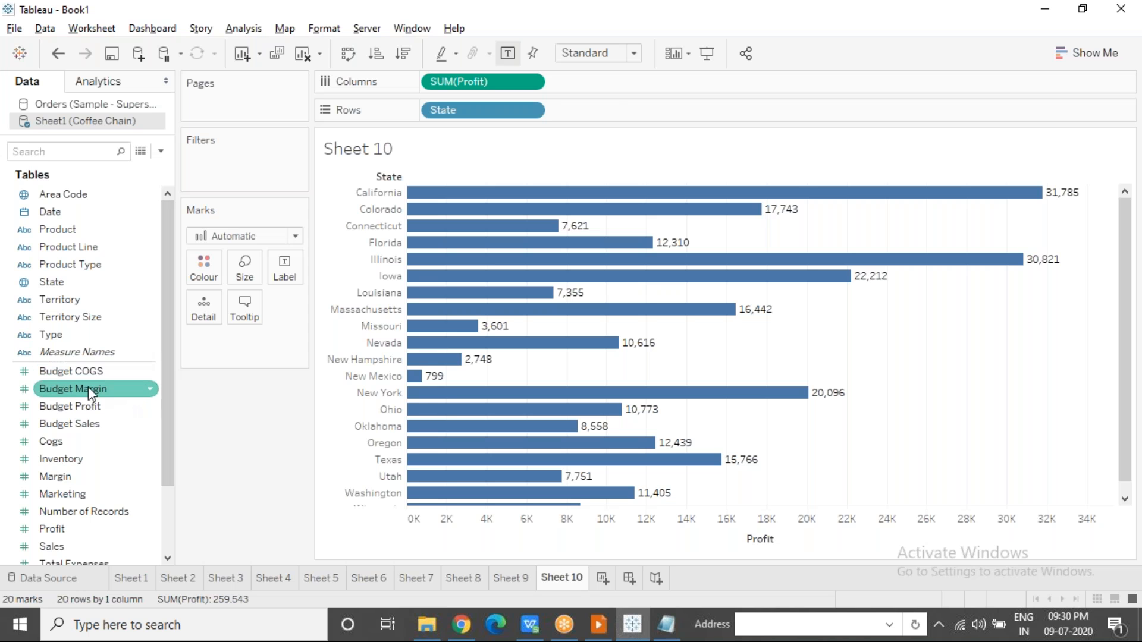
pyautogui.moveTo(87, 412); pyautogui.dragTo(613, 82)
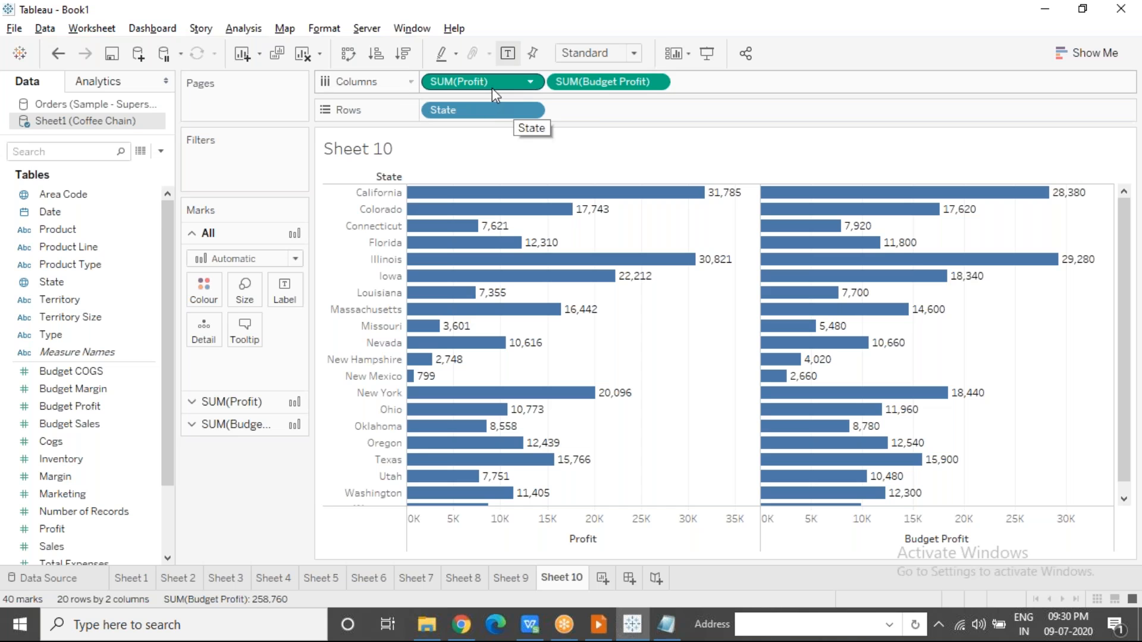
# Create a calculated field named Difference with the formula [Profit] - [Budget Profit].
pyautogui.click(244, 28)
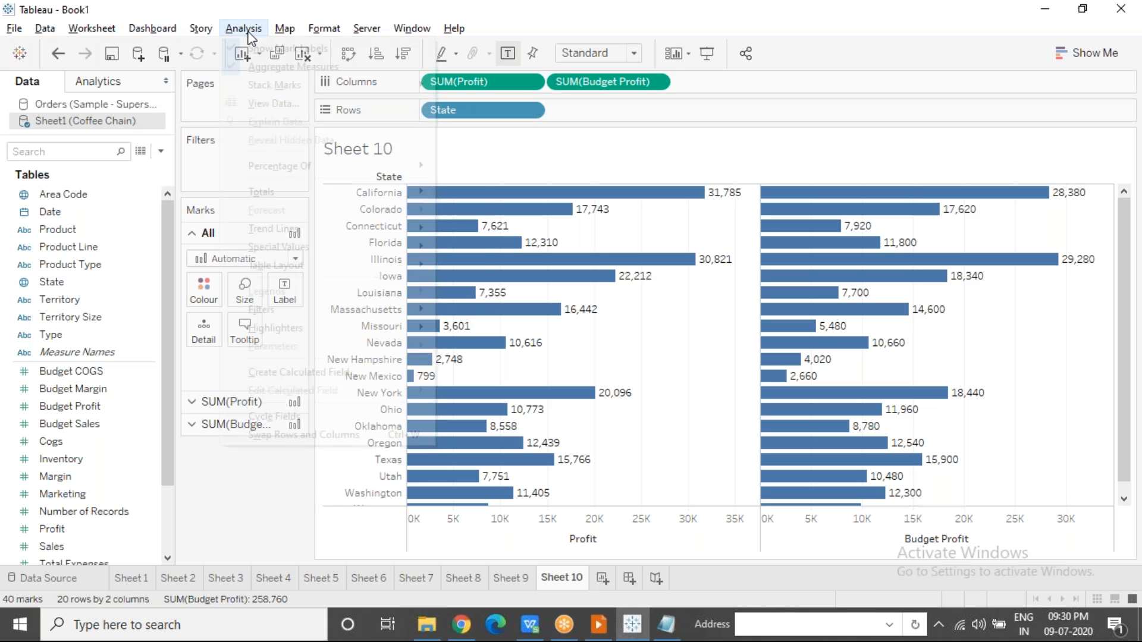
pyautogui.click(331, 374)
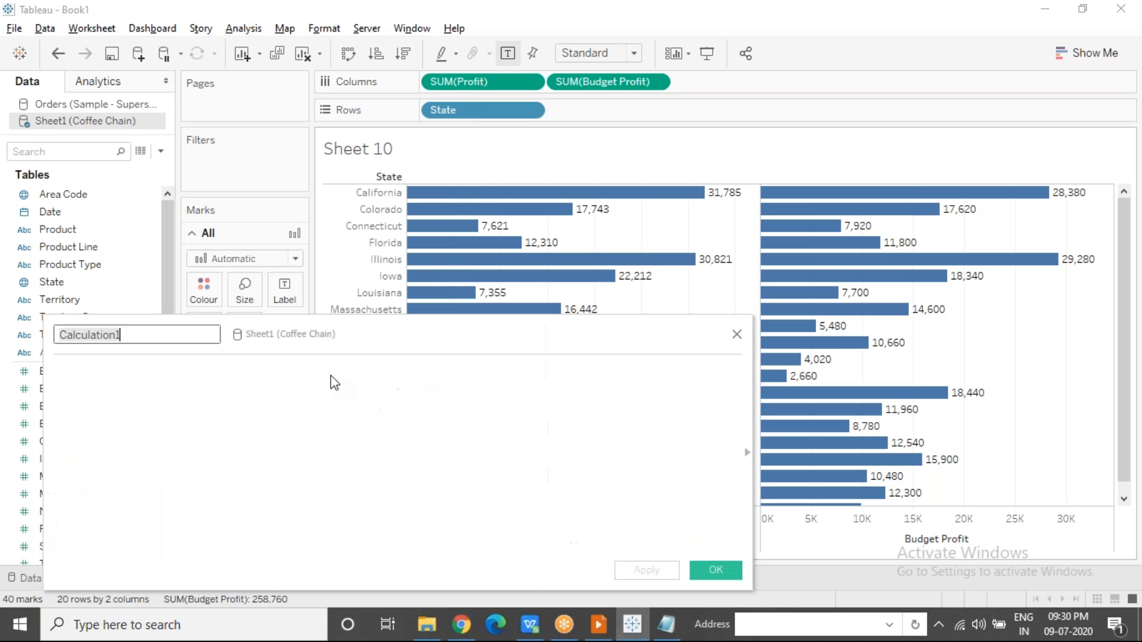
pyautogui.write('Difference')
pyautogui.press('Tab')
pyautogui.write('profit')
pyautogui.press('Return')
pyautogui.write('- budget')
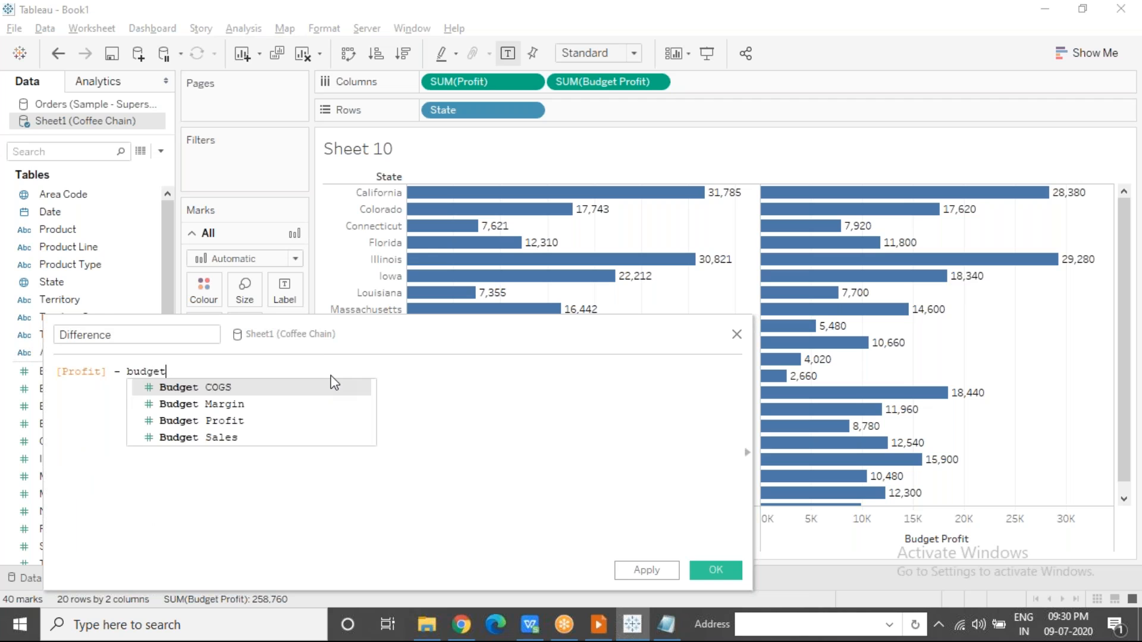
pyautogui.press('Return')
pyautogui.press('BackSpace')
pyautogui.press('BackSpace')
pyautogui.press('BackSpace')
pyautogui.press('BackSpace')
pyautogui.press('BackSpace')
pyautogui.write('pro')
pyautogui.press('Return')
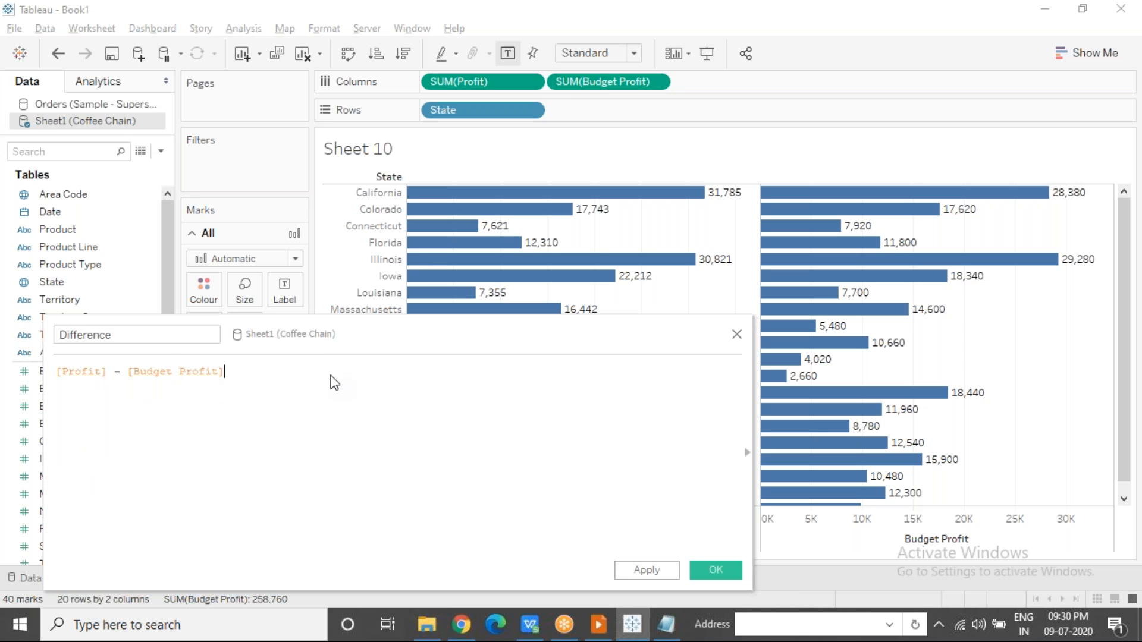
pyautogui.click(715, 571)
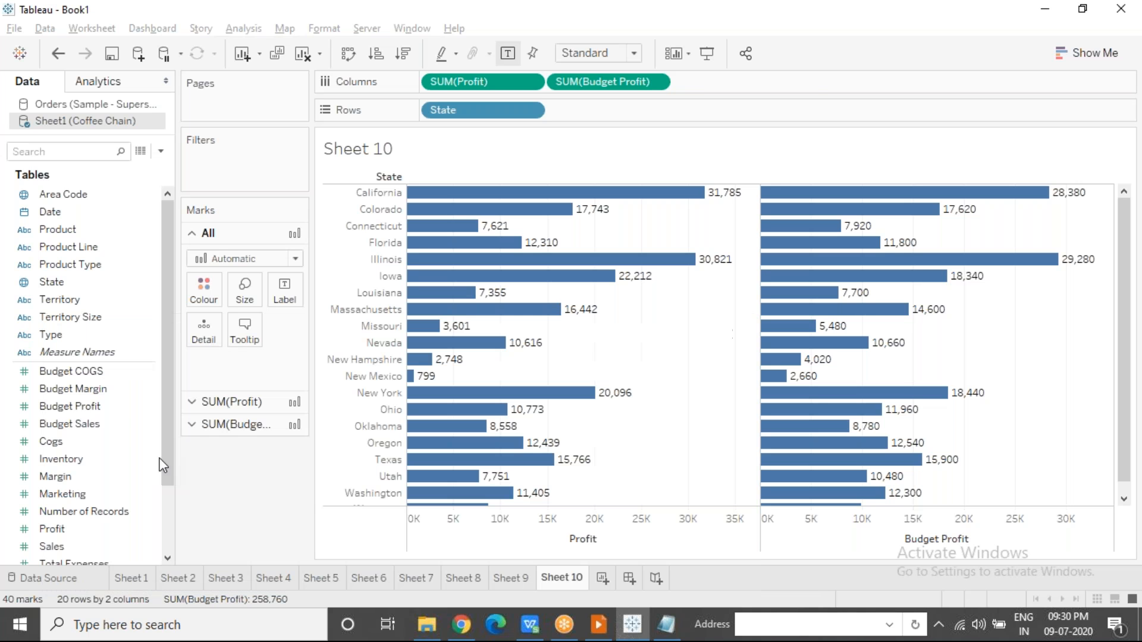
# Add the Difference field to the columns after Budget Profit and inspect California's Difference bar.
pyautogui.moveTo(66, 459); pyautogui.dragTo(744, 80)
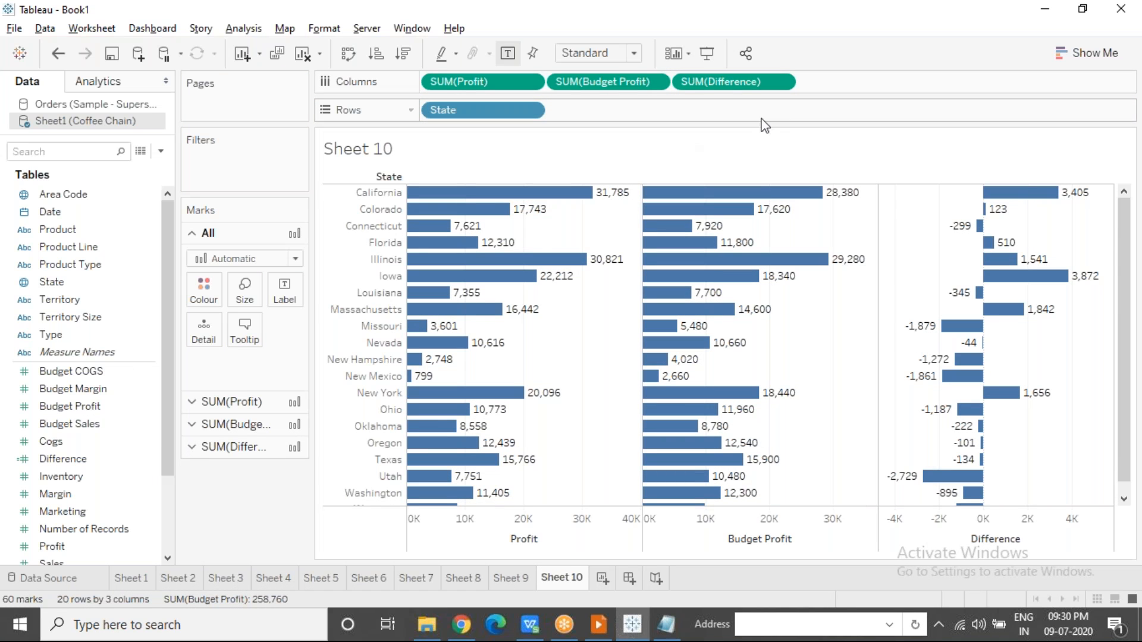
pyautogui.moveTo(1072, 201)
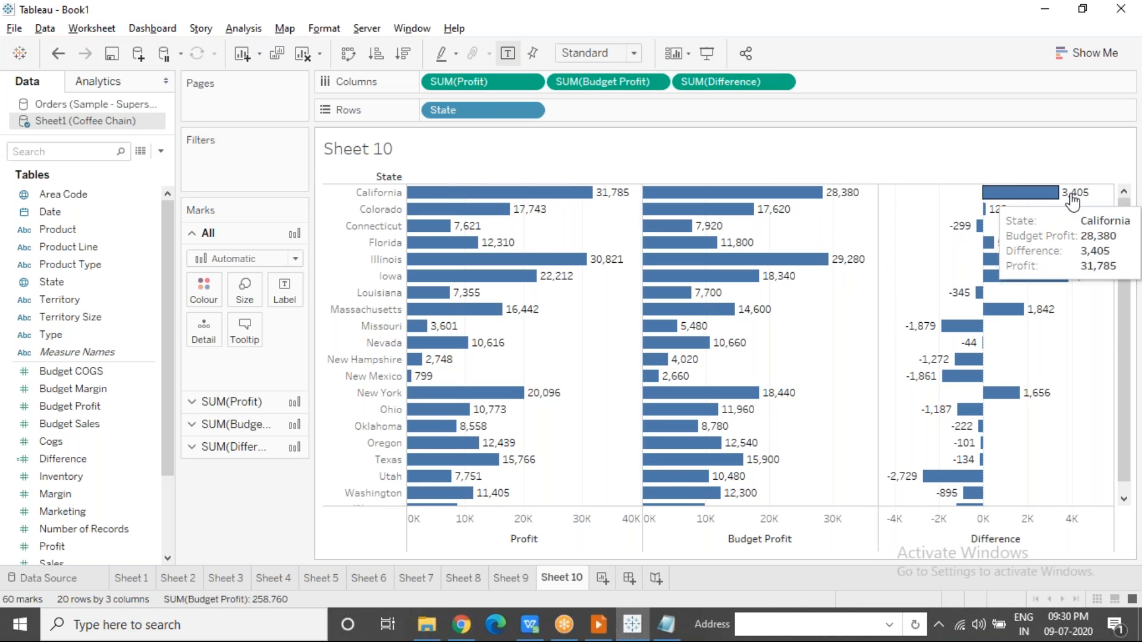
# Reread the Use Case 3 slide, return to Tableau, and examine California's Profit, Budget Profit and Difference bars.
pyautogui.click(590, 637)
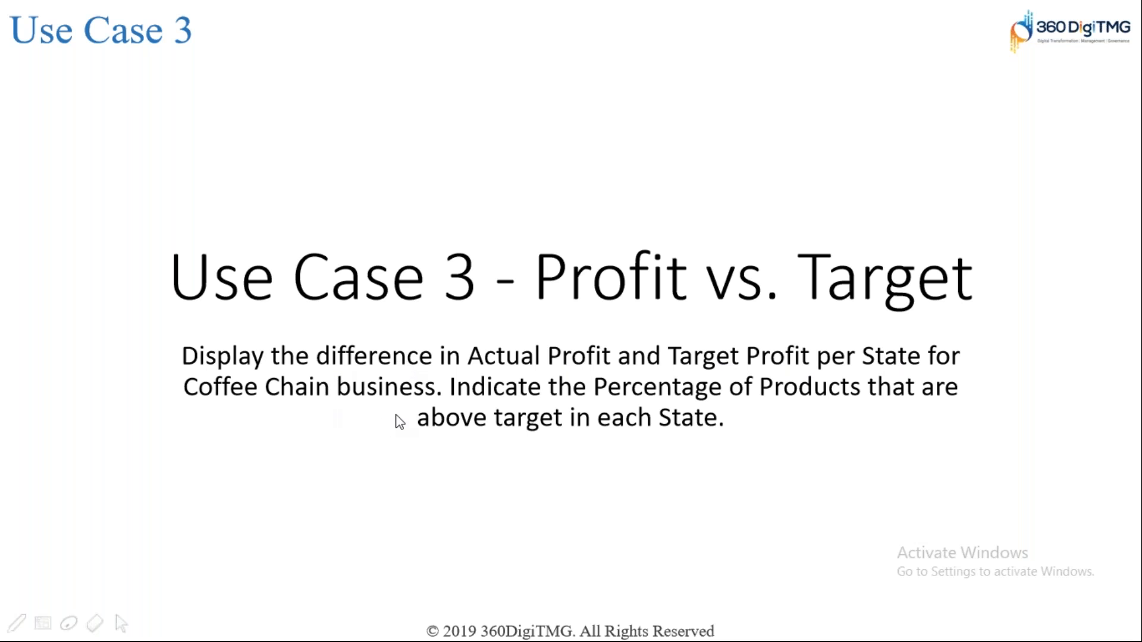
pyautogui.hotkey('alt', 'Tab')
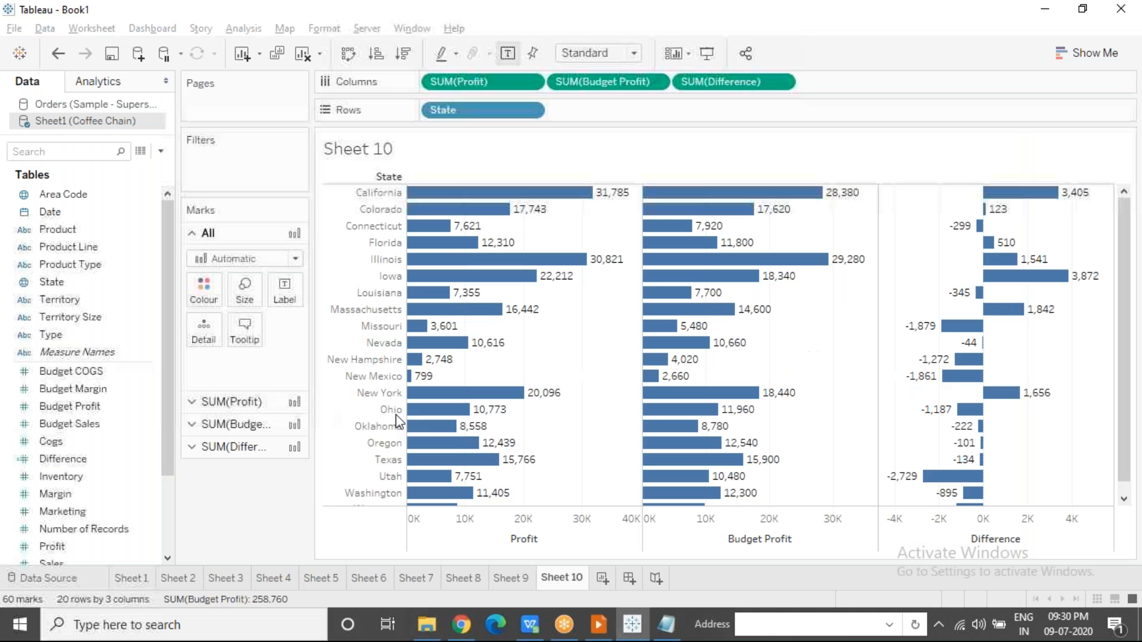
pyautogui.click(371, 192)
pyautogui.click(558, 194)
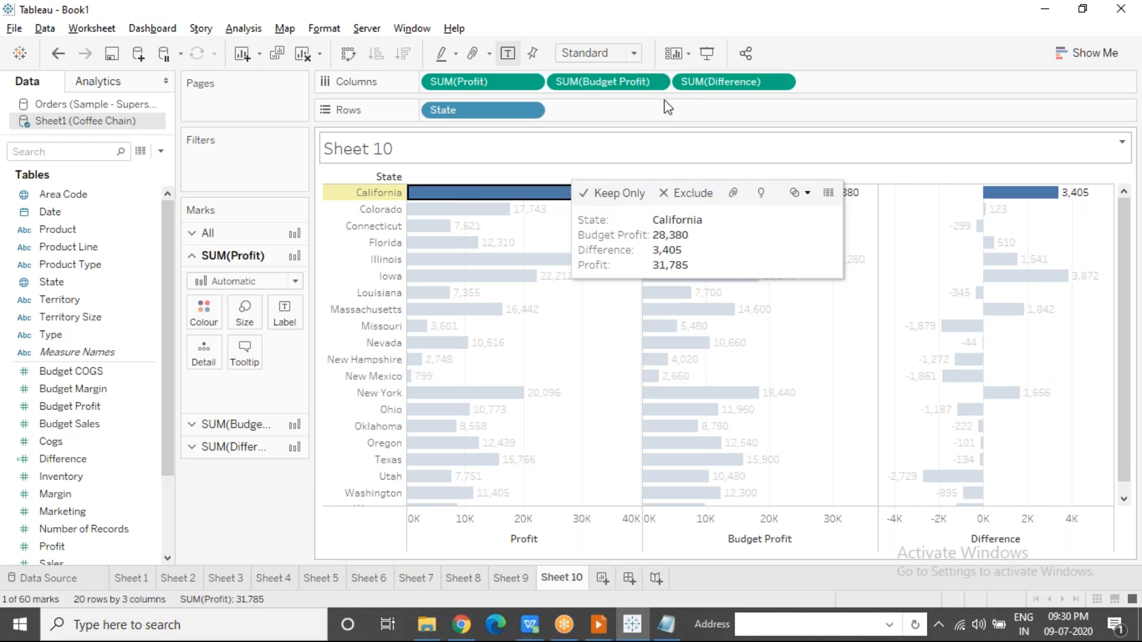
pyautogui.click(811, 194)
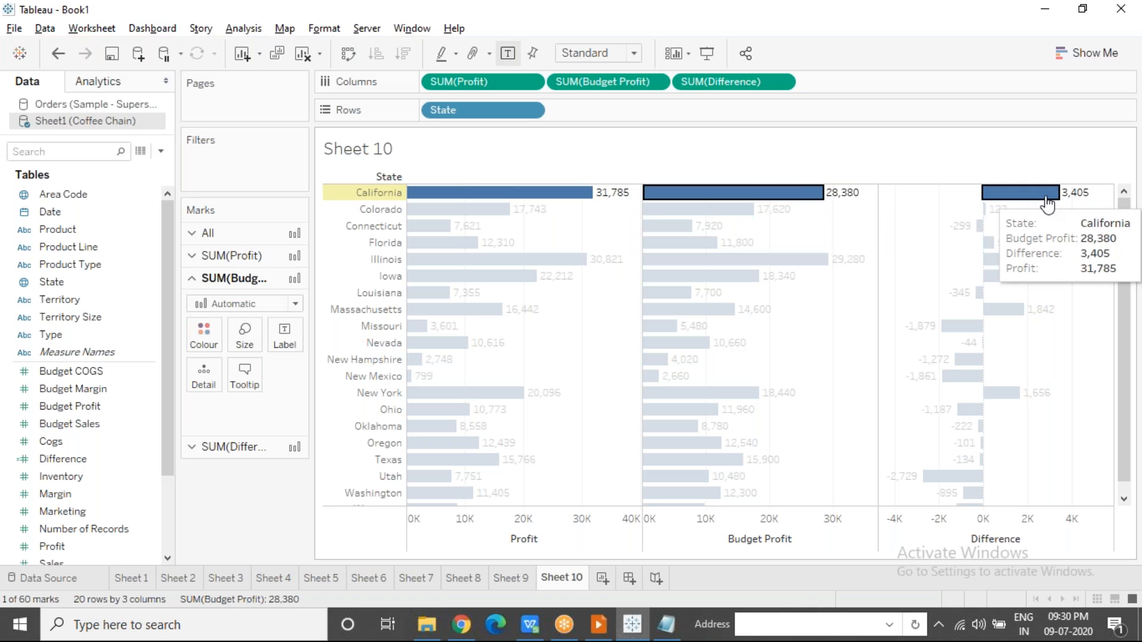
pyautogui.click(1047, 193)
pyautogui.click(1062, 358)
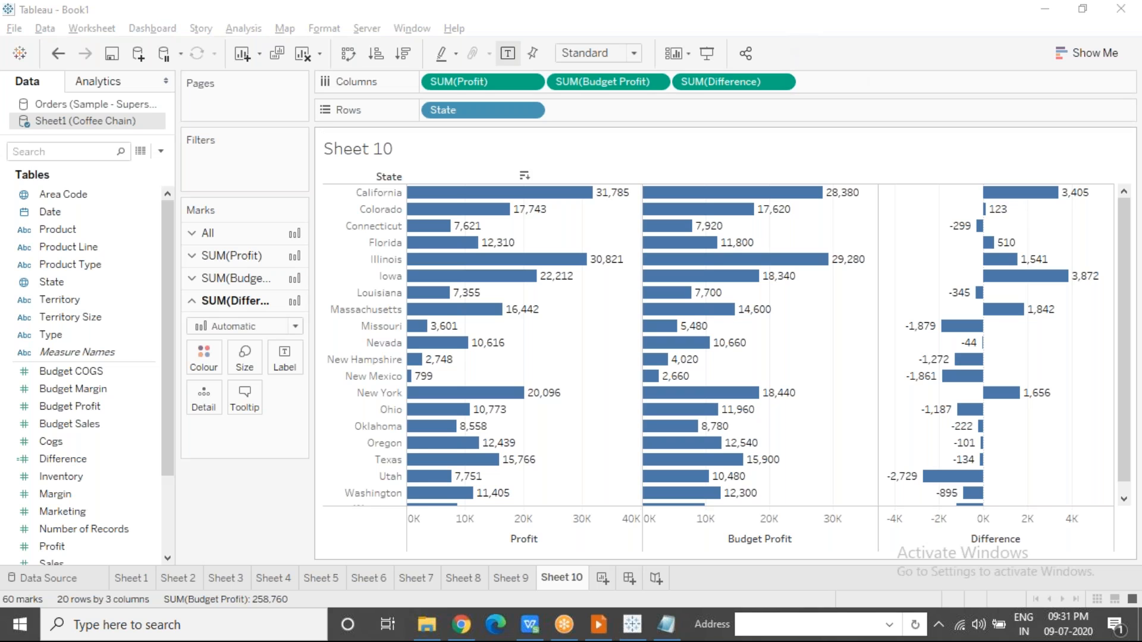
# Compare California's Profit and Difference bars with Connecticut's Difference bar, and clear the selection.
pyautogui.click(568, 192)
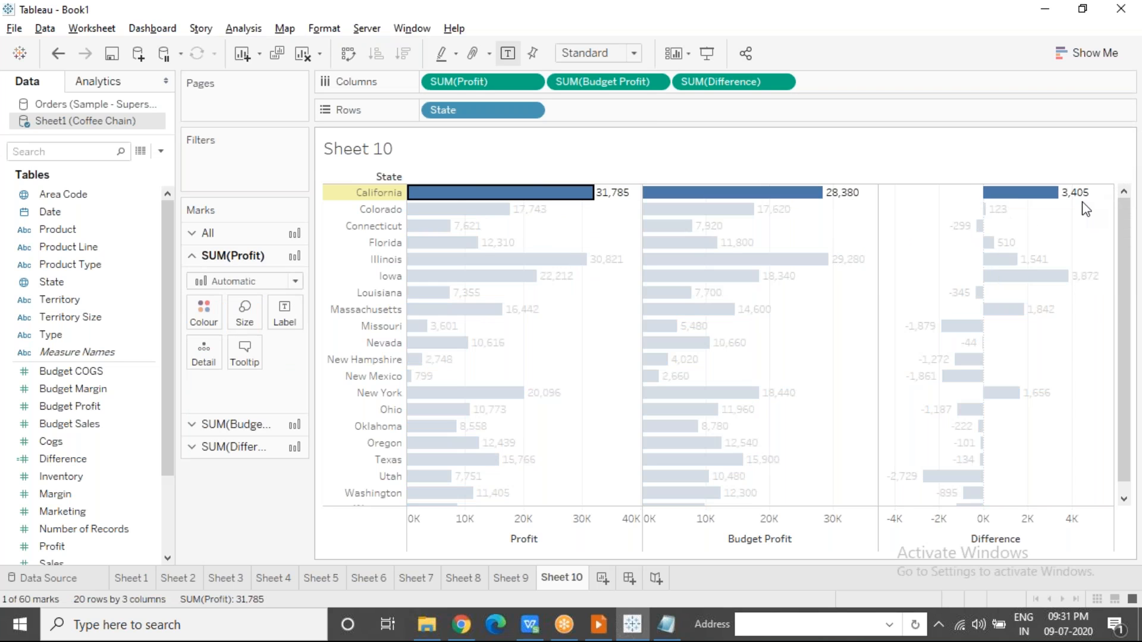
pyautogui.click(980, 226)
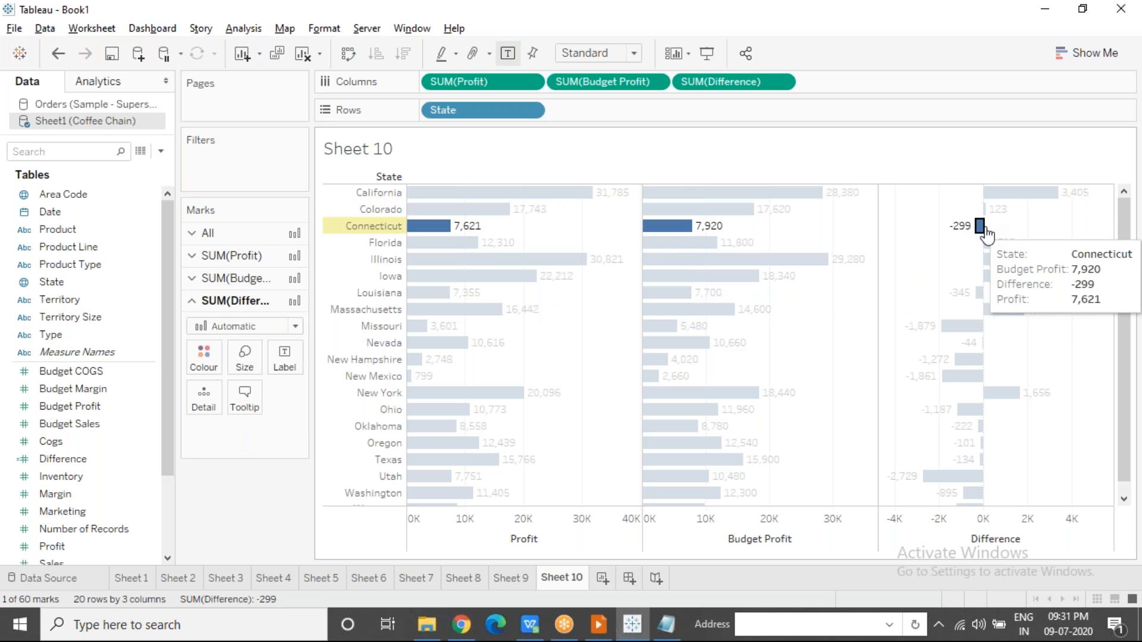
pyautogui.click(1025, 199)
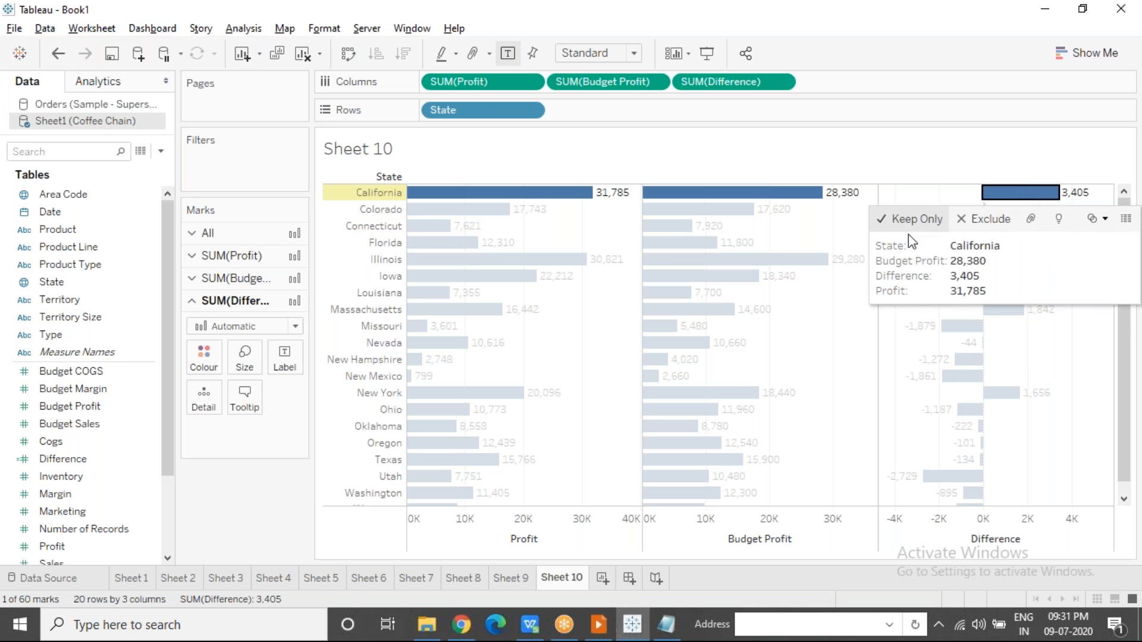
pyautogui.click(839, 245)
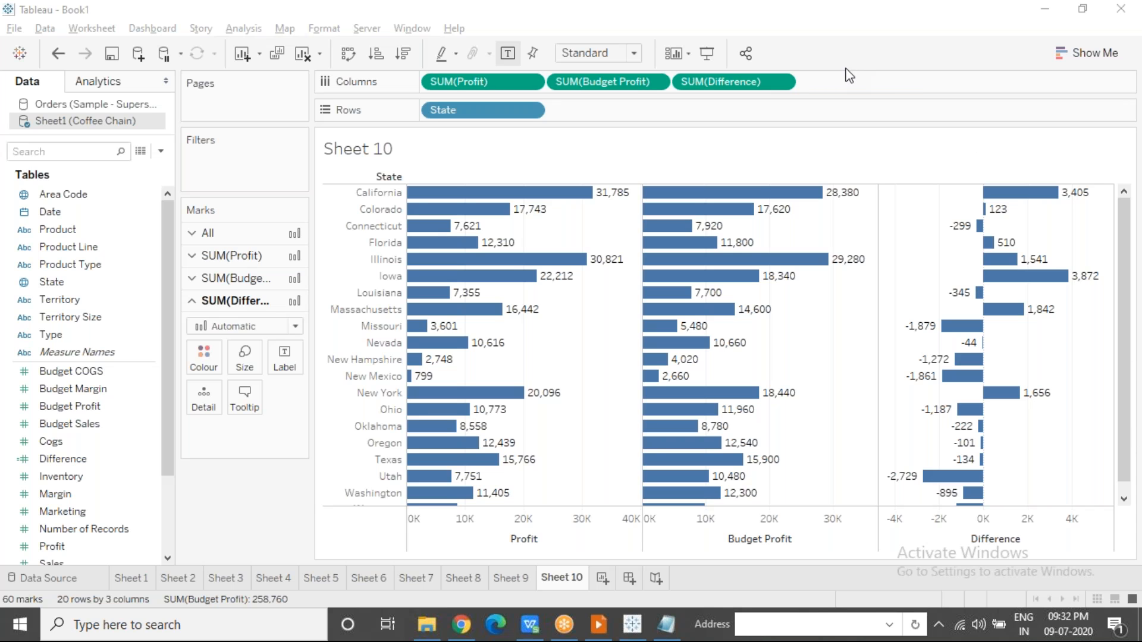
pyautogui.click(575, 349)
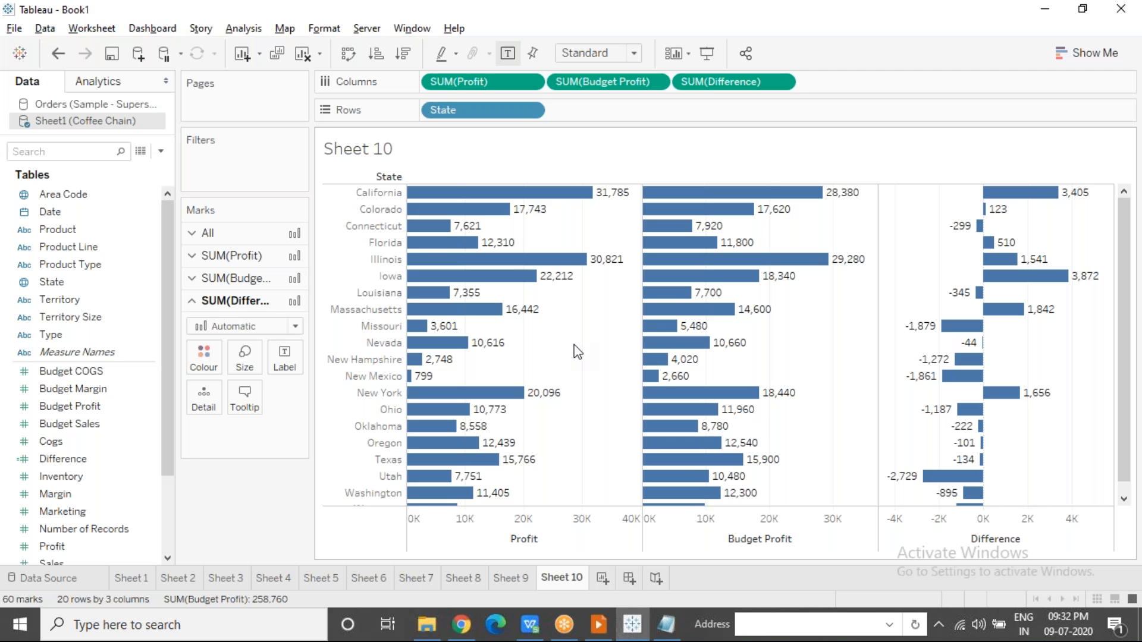
# Examine the California row across all three measures and New Mexico's Difference bar, leaving no marks selected.
pyautogui.moveTo(1024, 209)
pyautogui.click(393, 196)
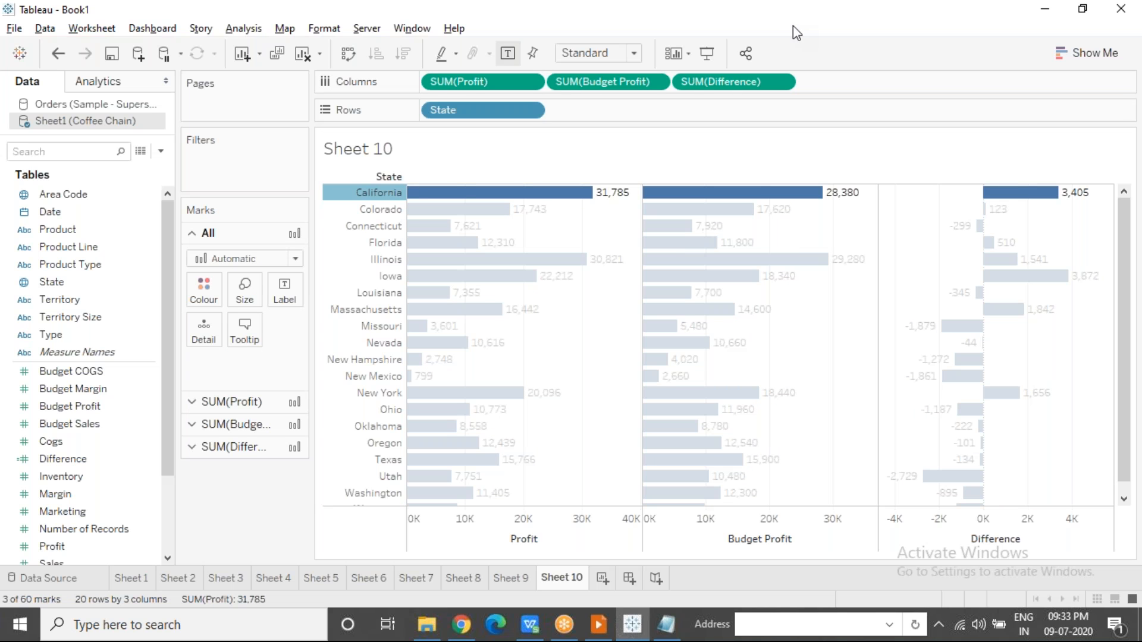
pyautogui.click(794, 26)
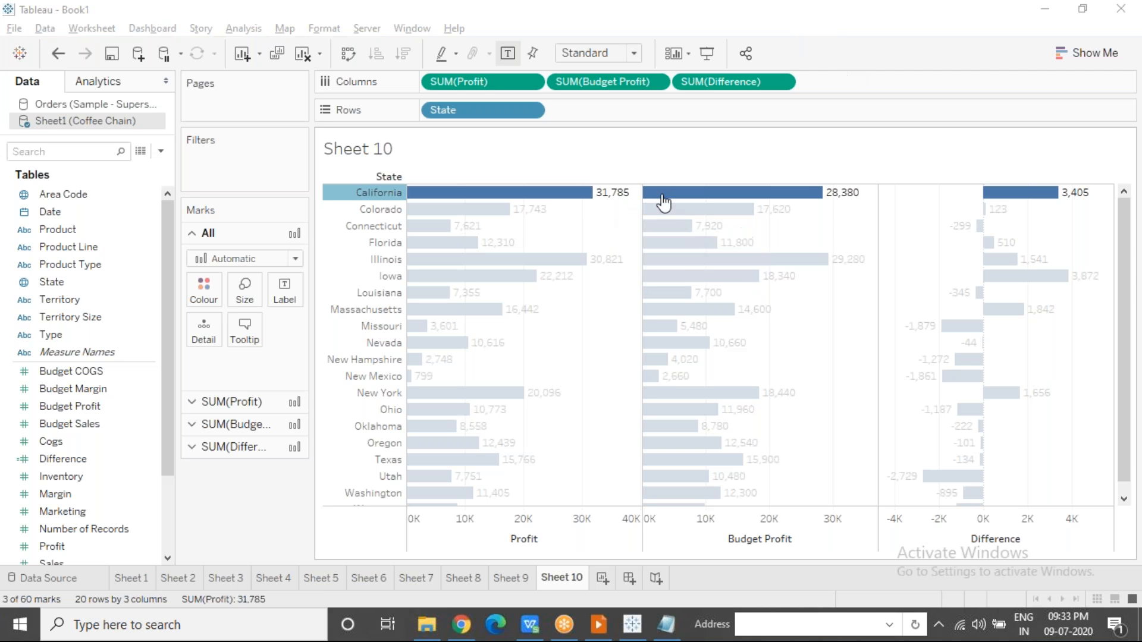
pyautogui.moveTo(993, 196)
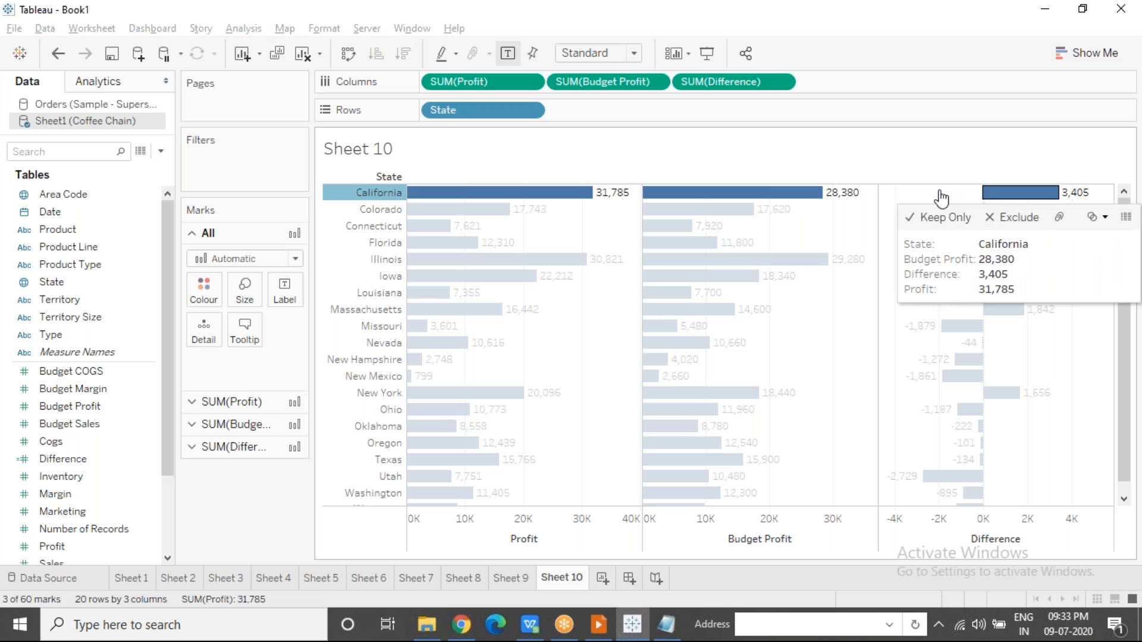
pyautogui.click(937, 195)
pyautogui.click(1014, 195)
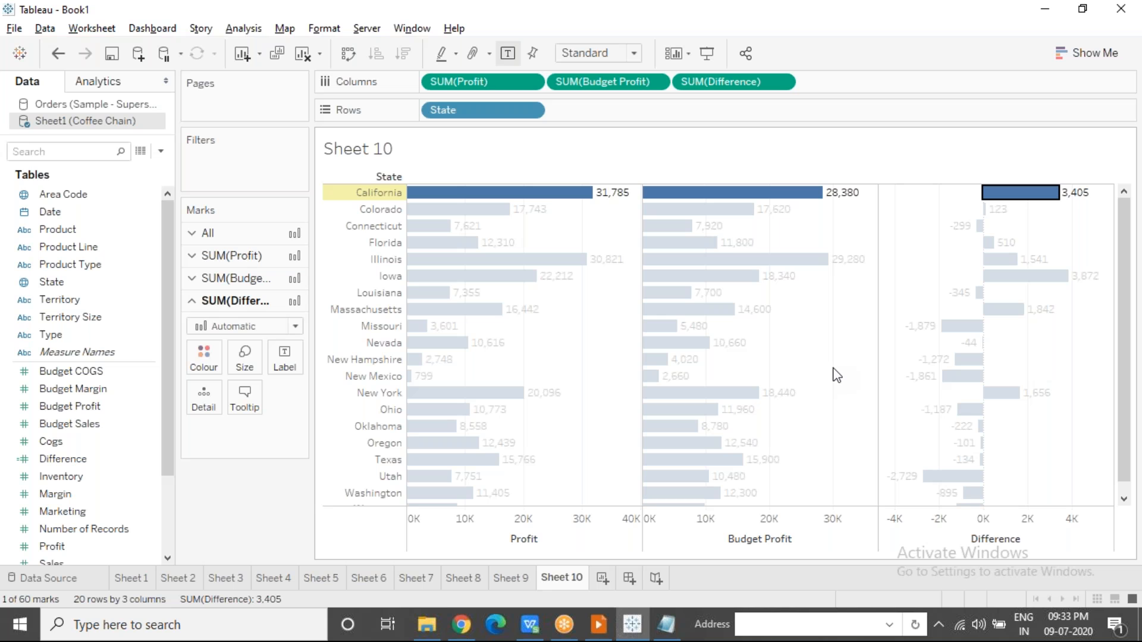
pyautogui.click(954, 377)
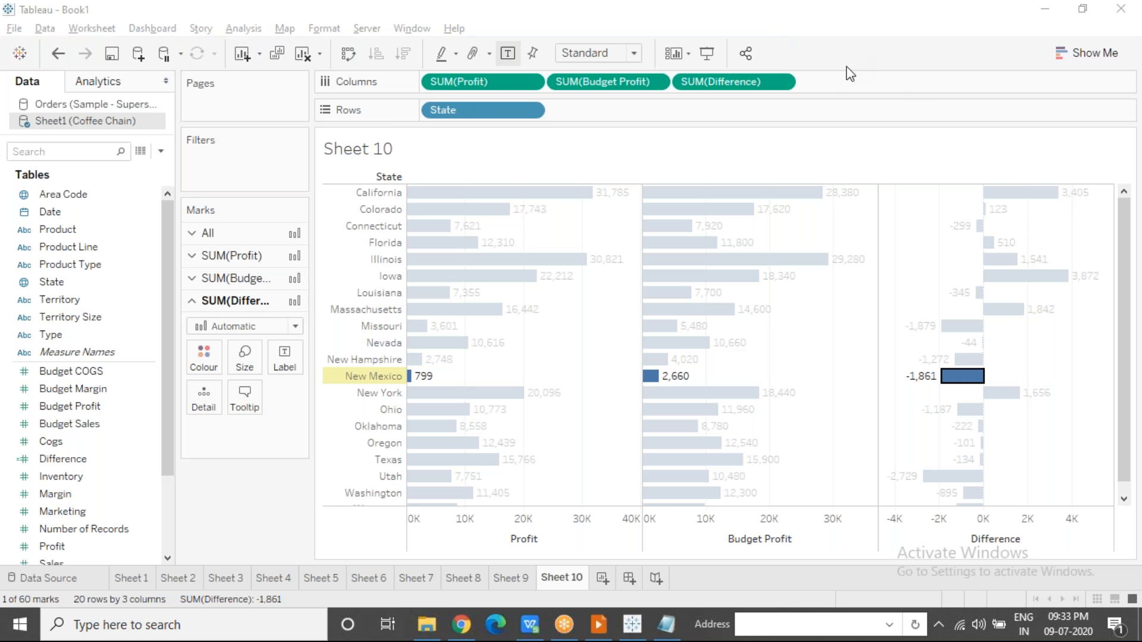
pyautogui.click(589, 353)
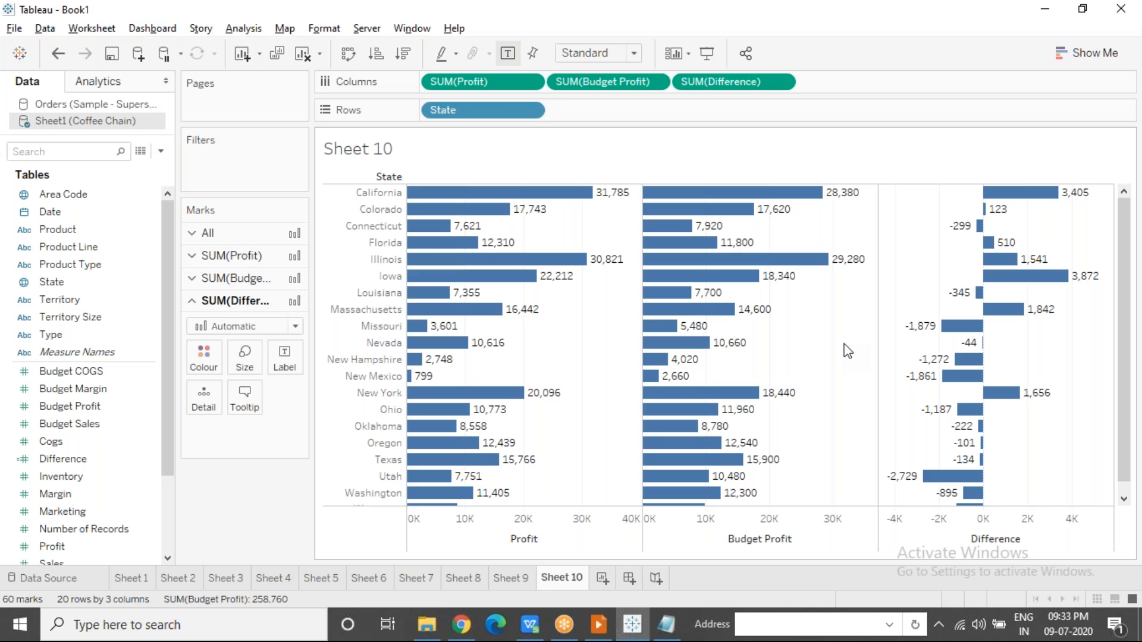
# Add Product to the rows after State and select California's Difference bars for Caffe Latte, Darjeeling and Decaf Espresso.
pyautogui.moveTo(97, 230); pyautogui.dragTo(619, 108)
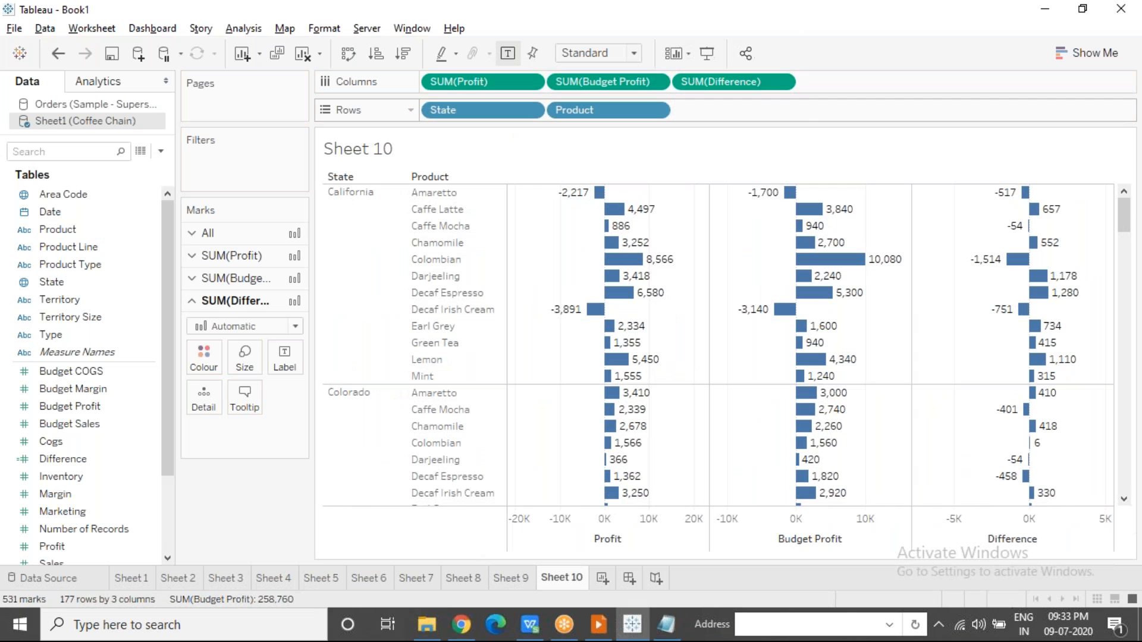
pyautogui.click(355, 205)
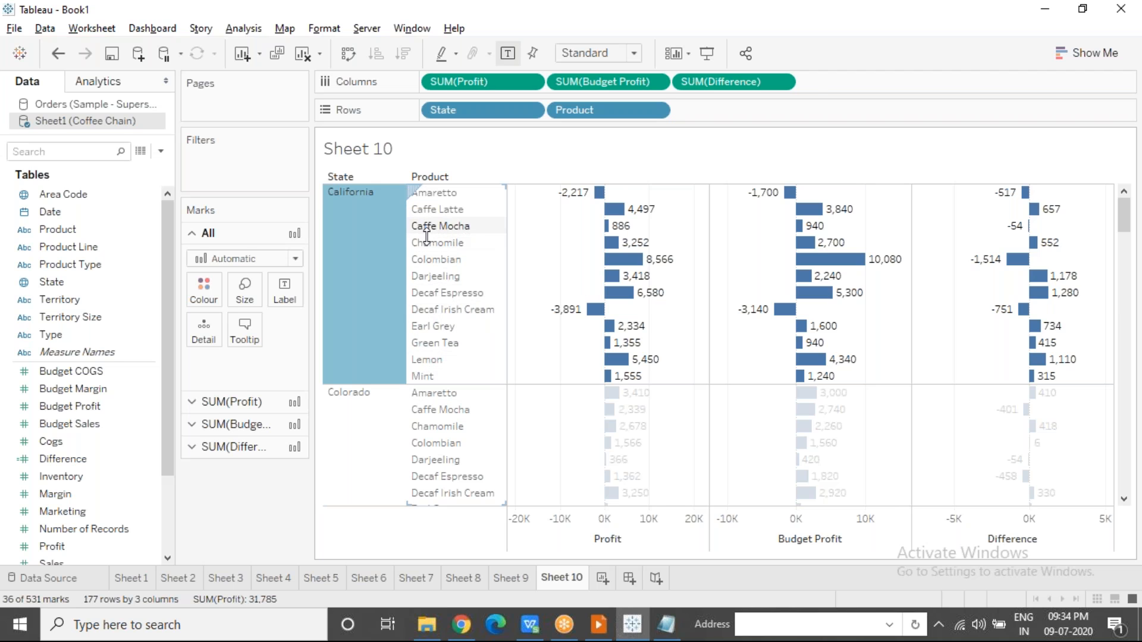
pyautogui.click(1034, 209)
pyautogui.moveTo(1040, 257); pyautogui.dragTo(1048, 324)
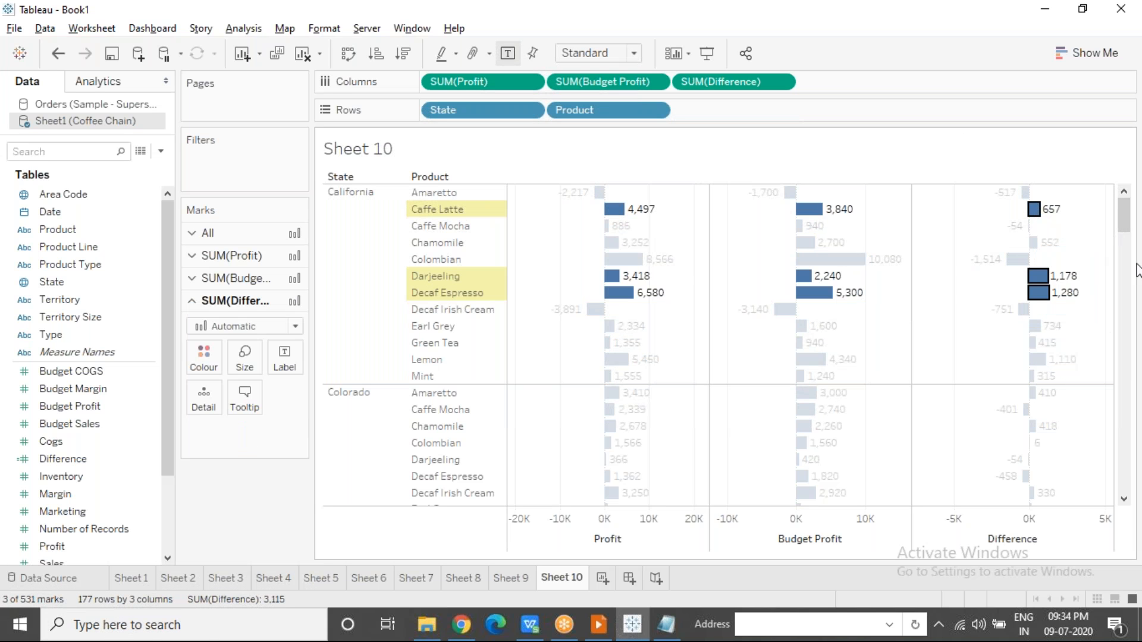
# Turn off tooltips for all marks on the sheet.
pyautogui.click(262, 234)
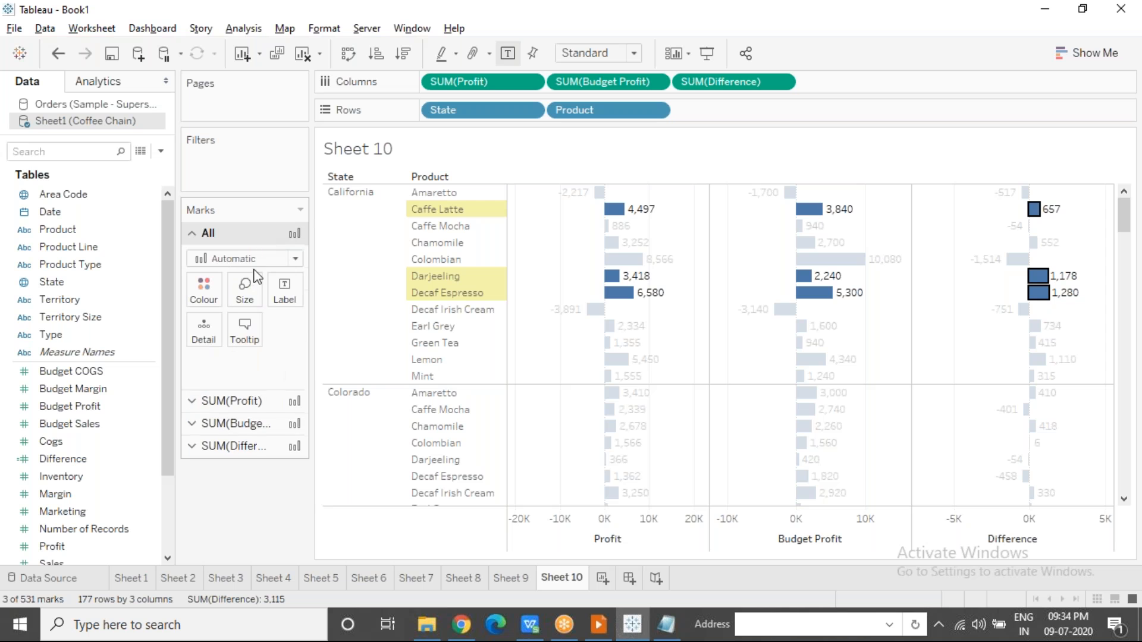
pyautogui.click(249, 330)
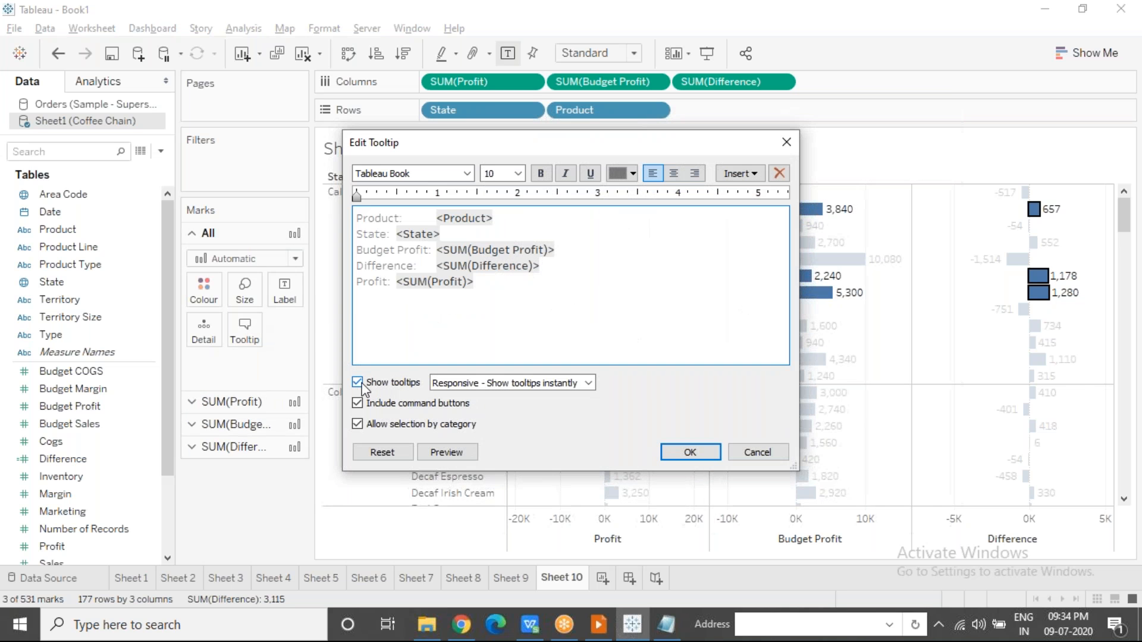
pyautogui.click(358, 382)
pyautogui.click(687, 454)
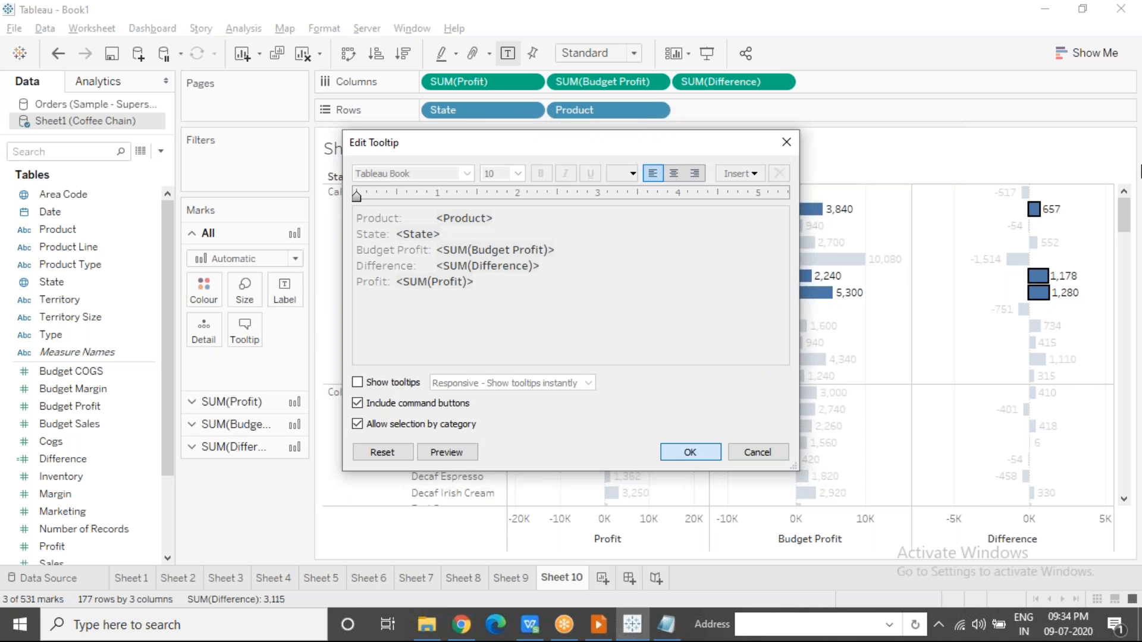
# Extend the selection to California's Chamomile, Earl Grey, Green Tea, Lemon and Mint Difference bars, review the above-target products, and clear the selection.
pyautogui.keyDown('ctrl'); pyautogui.click(1034, 242); pyautogui.keyUp('ctrl')
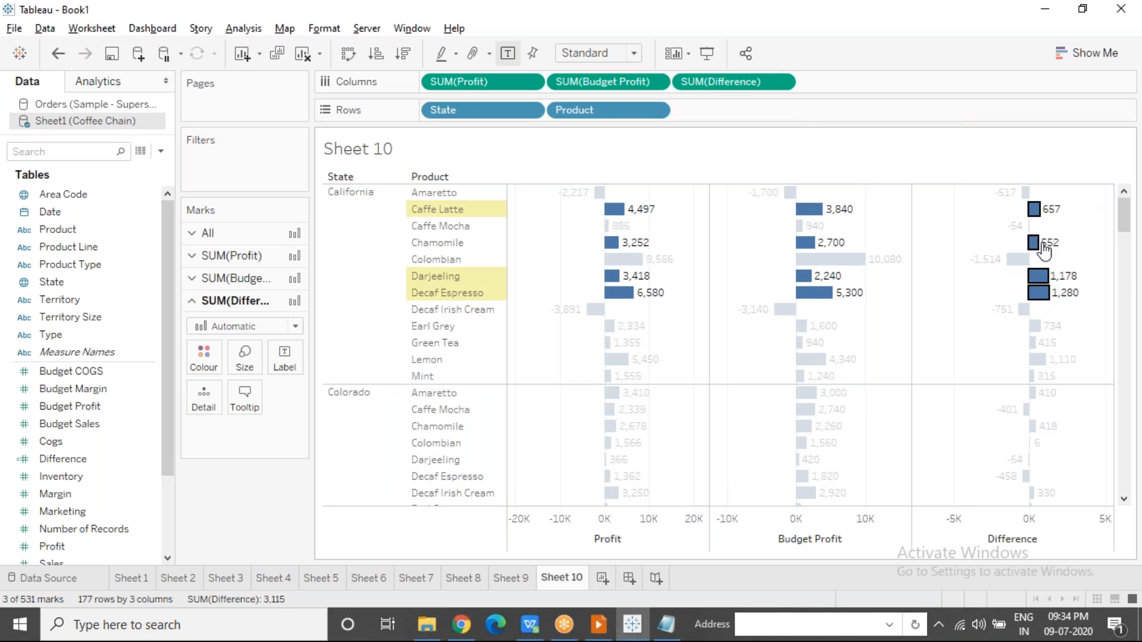
pyautogui.keyDown('ctrl'); pyautogui.click(1032, 327); pyautogui.keyUp('ctrl')
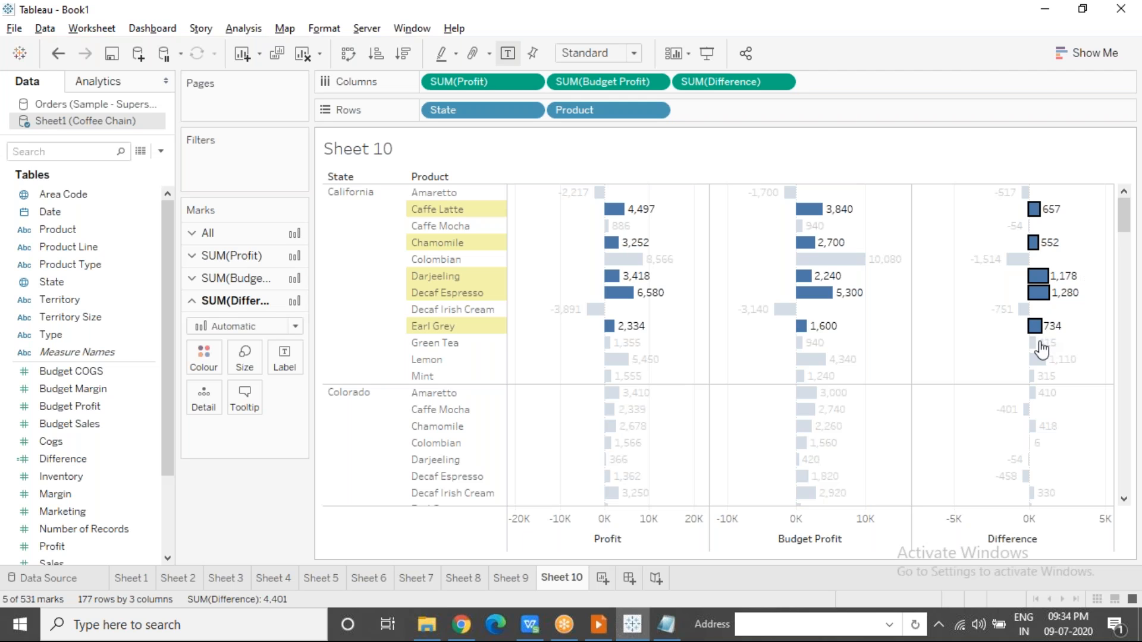
pyautogui.keyDown('ctrl'); pyautogui.click(1032, 342); pyautogui.keyUp('ctrl')
pyautogui.keyDown('ctrl'); pyautogui.click(1035, 359); pyautogui.keyUp('ctrl')
pyautogui.keyDown('ctrl'); pyautogui.click(1034, 377); pyautogui.keyUp('ctrl')
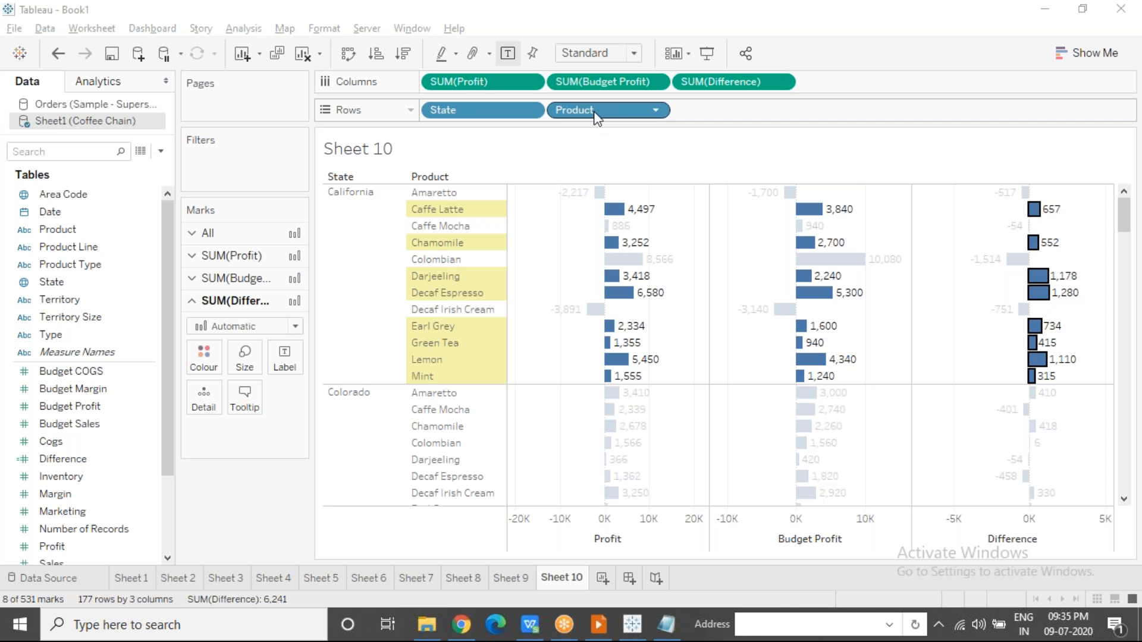
pyautogui.click(726, 274)
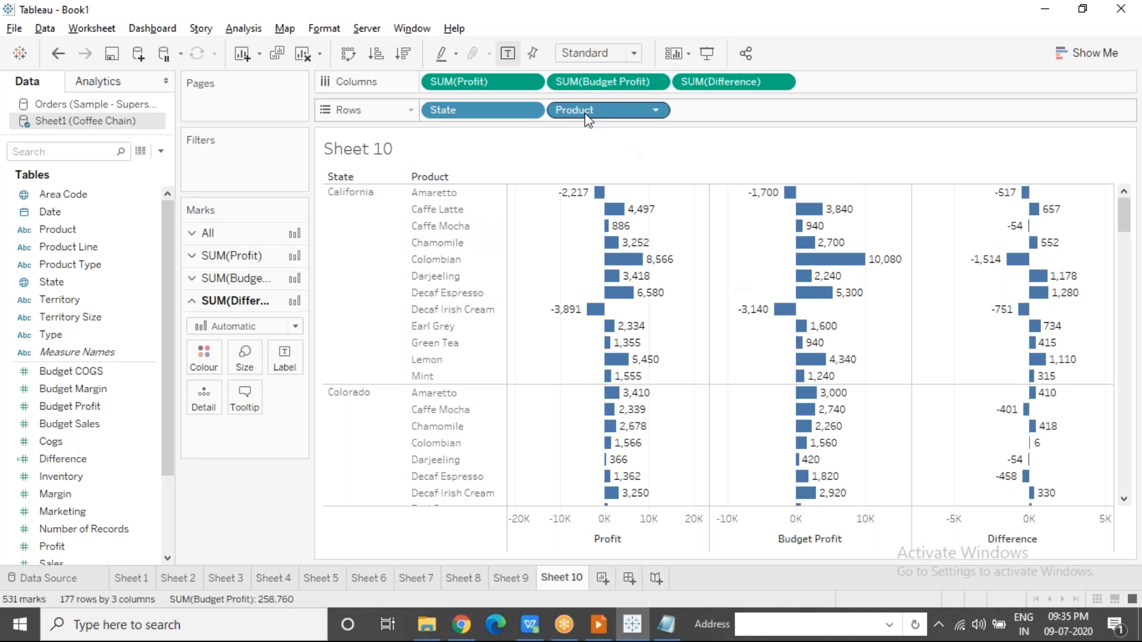
# Start a new calculated field named Difference by Product.
pyautogui.click(246, 31)
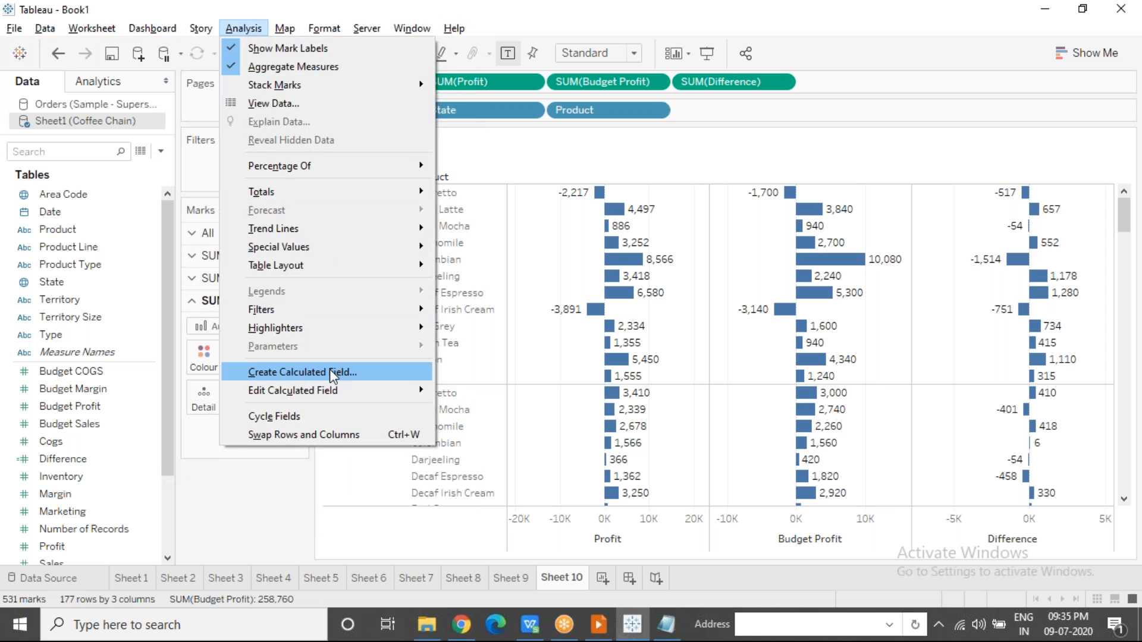
pyautogui.click(329, 372)
pyautogui.write('Difference by Produ')
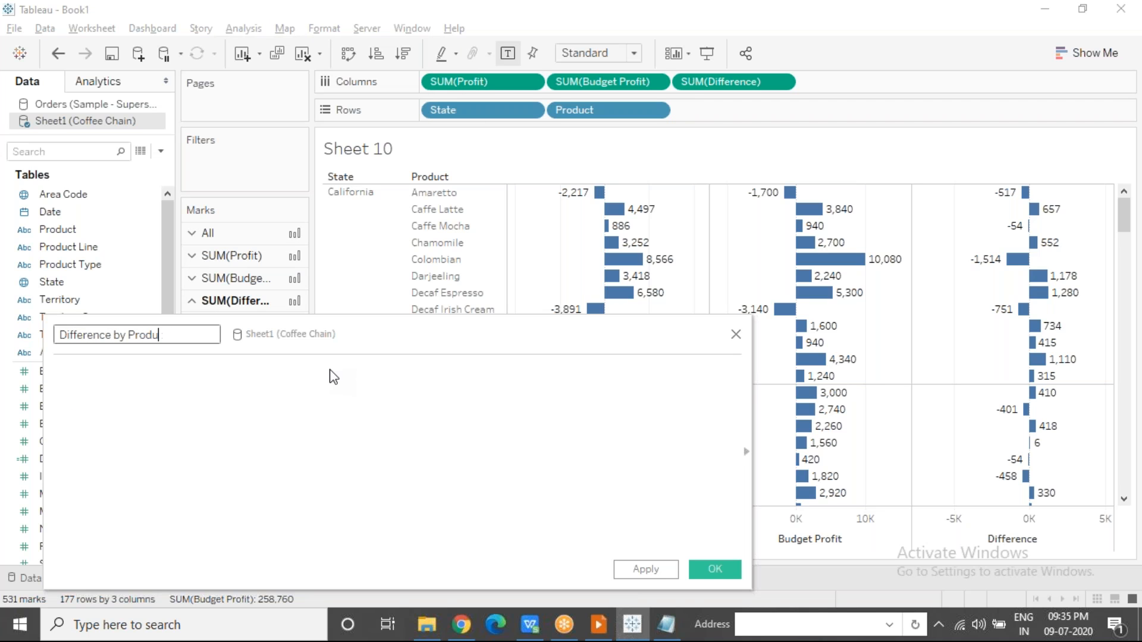
pyautogui.write('ct')
pyautogui.press('Tab')
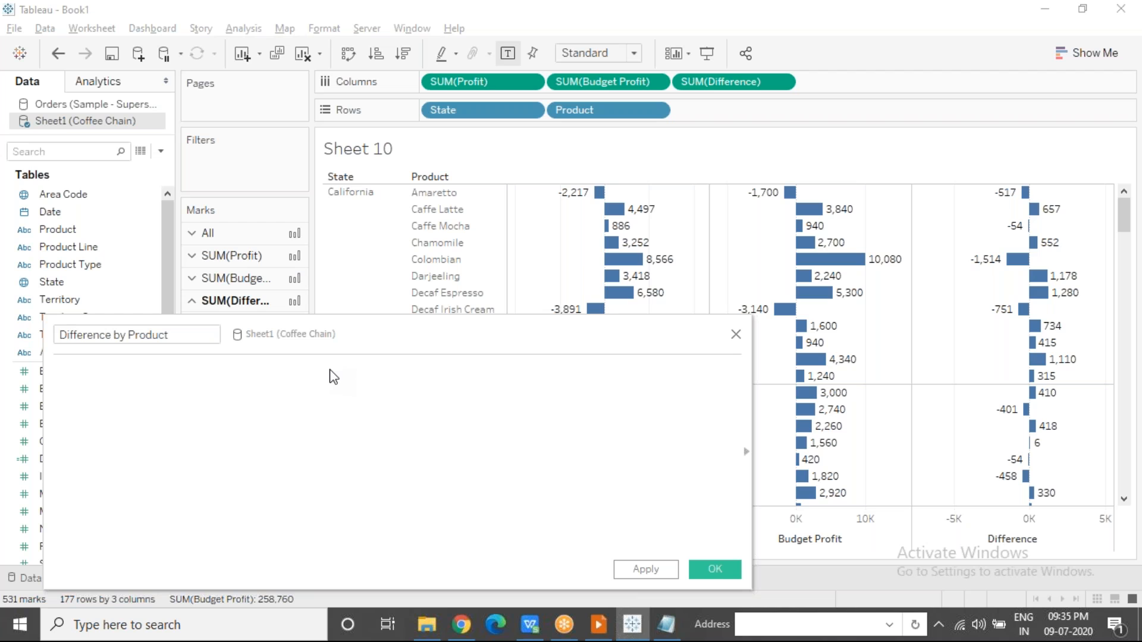
# Enter the formula { INCLUDE [Product] : SUM([Difference]) } for the calculated field.
pyautogui.write('in')
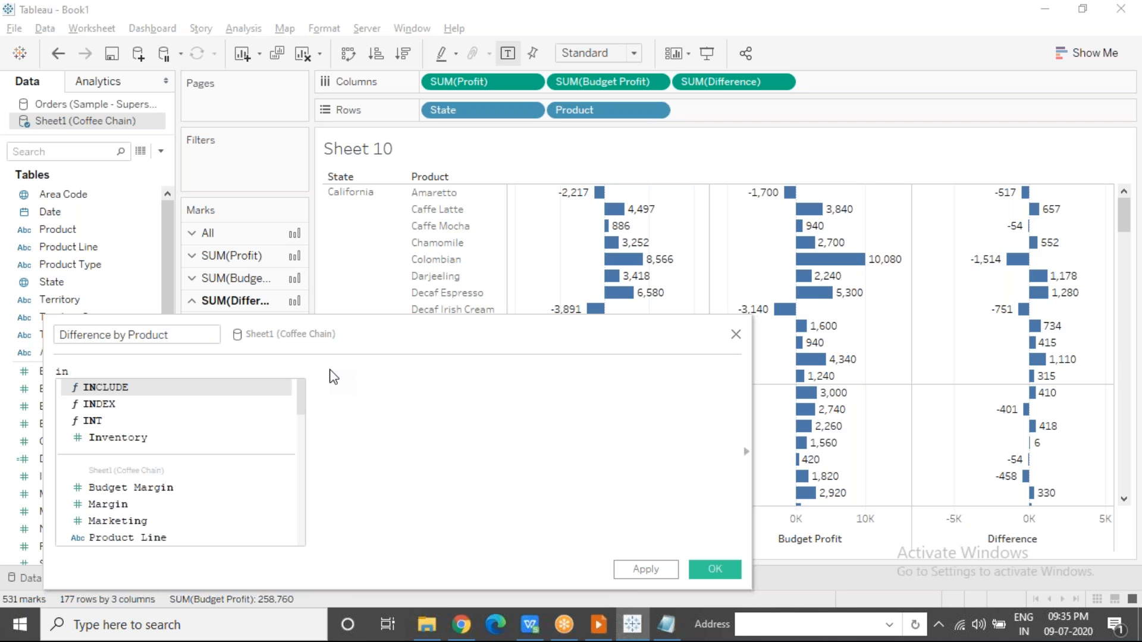
pyautogui.press('Return')
pyautogui.write('prod')
pyautogui.press('Return')
pyautogui.write(':')
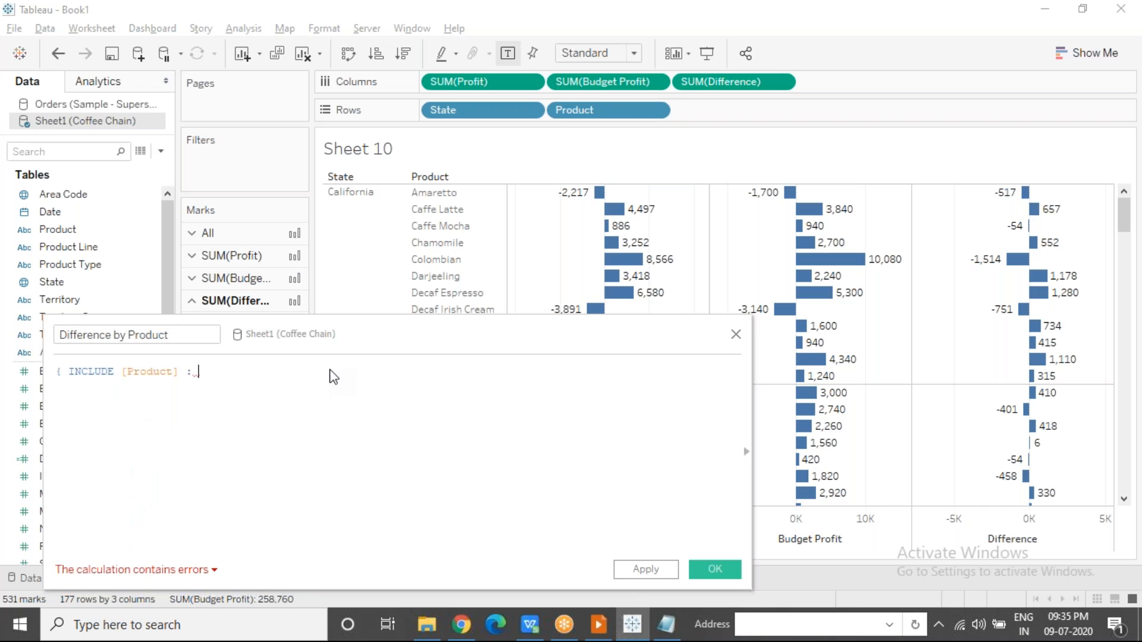
pyautogui.write(' sum')
pyautogui.press('Return')
pyautogui.write('diff')
pyautogui.press('Return')
pyautogui.write('}')
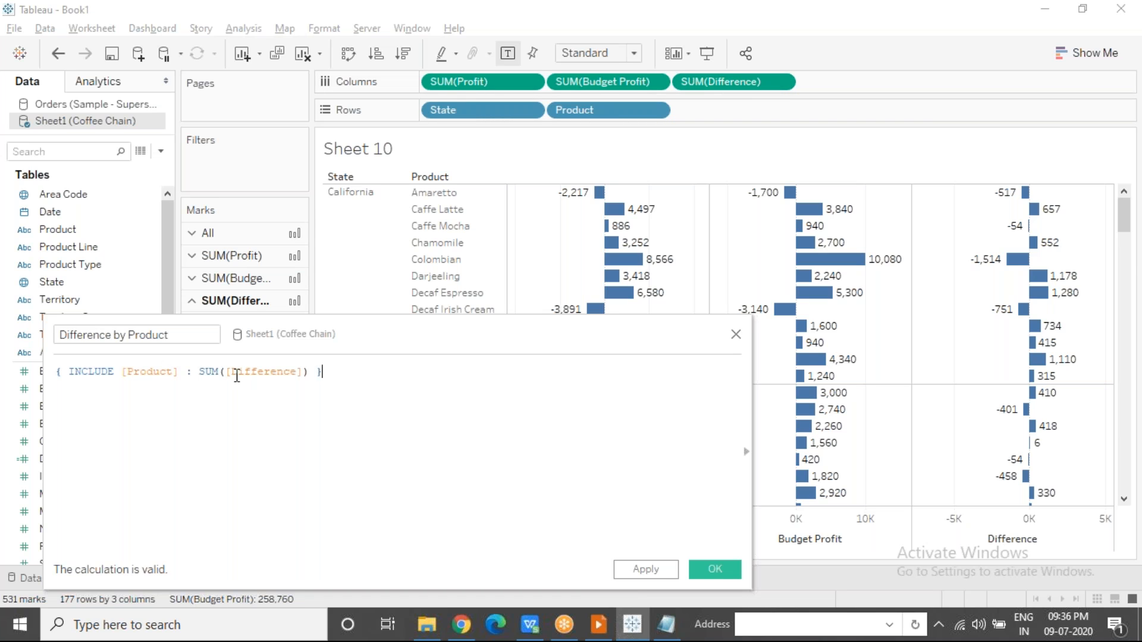
# Replace [Difference] in the INCLUDE formula's SUM with [Profit] and subtract [Budget Profit] from it.
pyautogui.moveTo(227, 371); pyautogui.dragTo(306, 370)
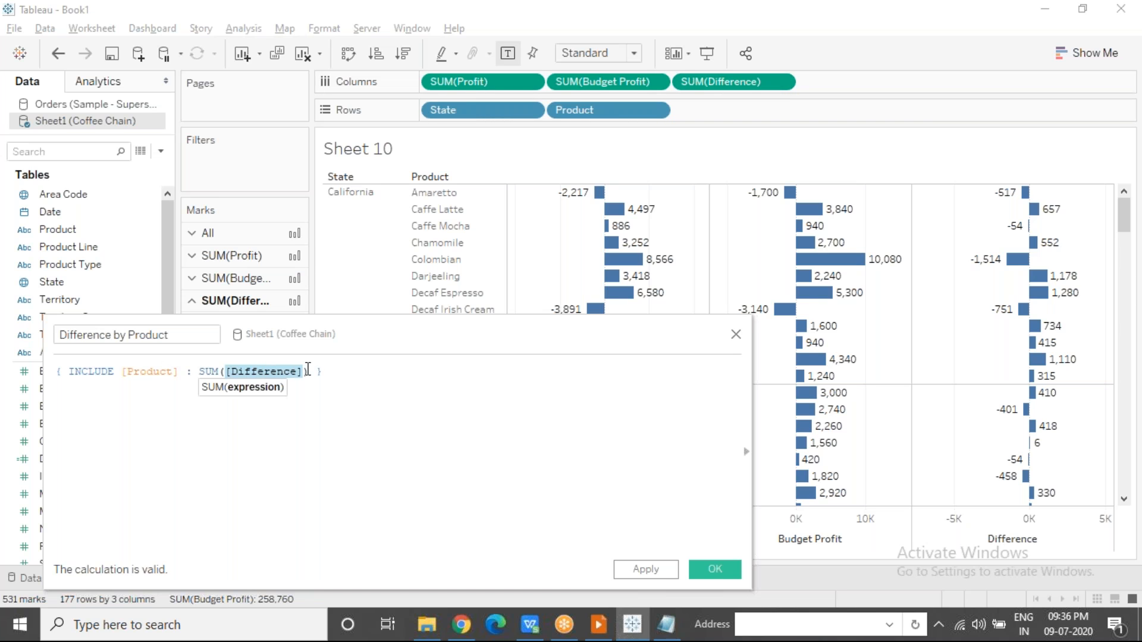
pyautogui.write('[Profit]')
pyautogui.press('Return')
pyautogui.press('Right')
pyautogui.write('-')
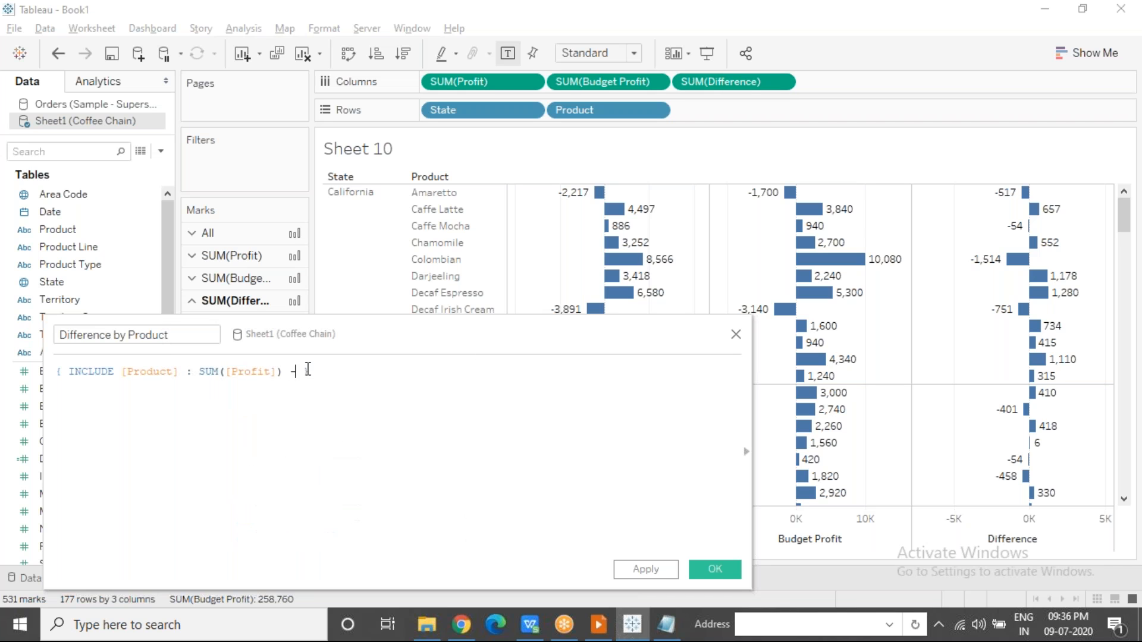
pyautogui.write(' budget')
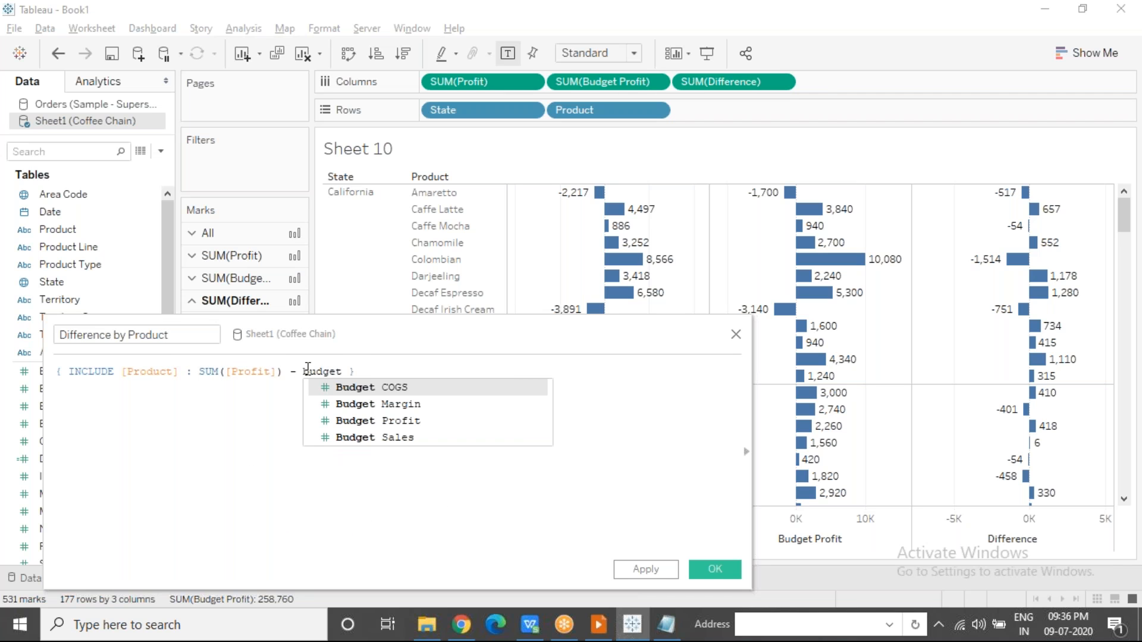
pyautogui.press('Down')
pyautogui.press('Down')
pyautogui.press('Return')
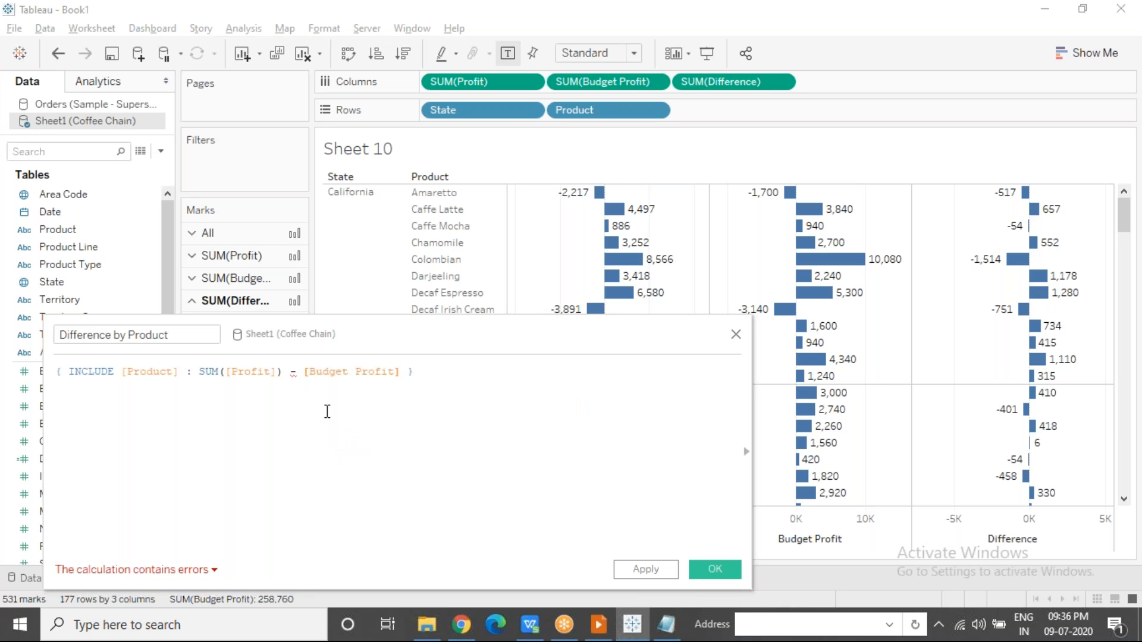
# Correct the parentheses so the formula reads { INCLUDE [Product] : SUM([Profit] - [Budget Profit]) }.
pyautogui.write(')')
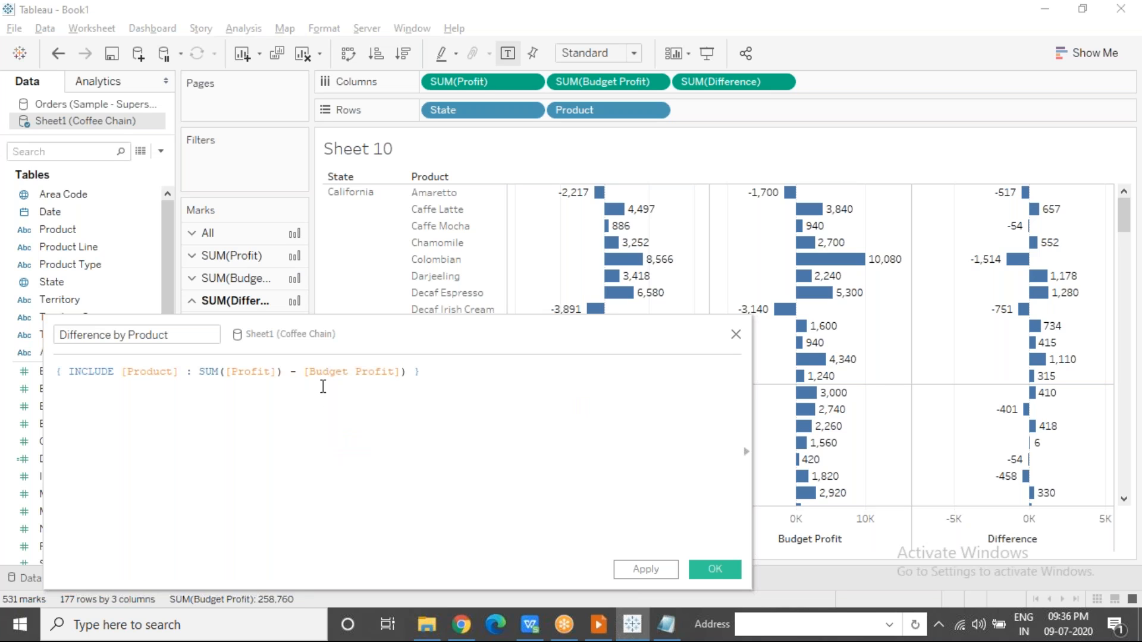
pyautogui.click(304, 374)
pyautogui.write('(')
pyautogui.click(281, 373)
pyautogui.write(')')
pyautogui.click(313, 371)
pyautogui.press('BackSpace')
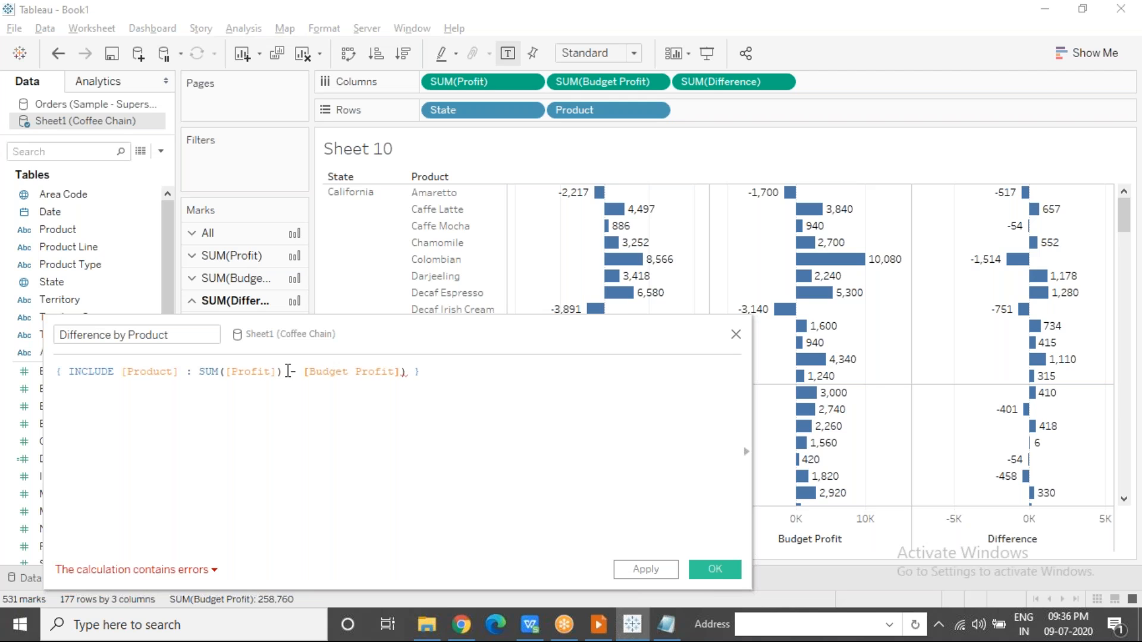
pyautogui.click(282, 372)
pyautogui.press('BackSpace')
pyautogui.click(331, 415)
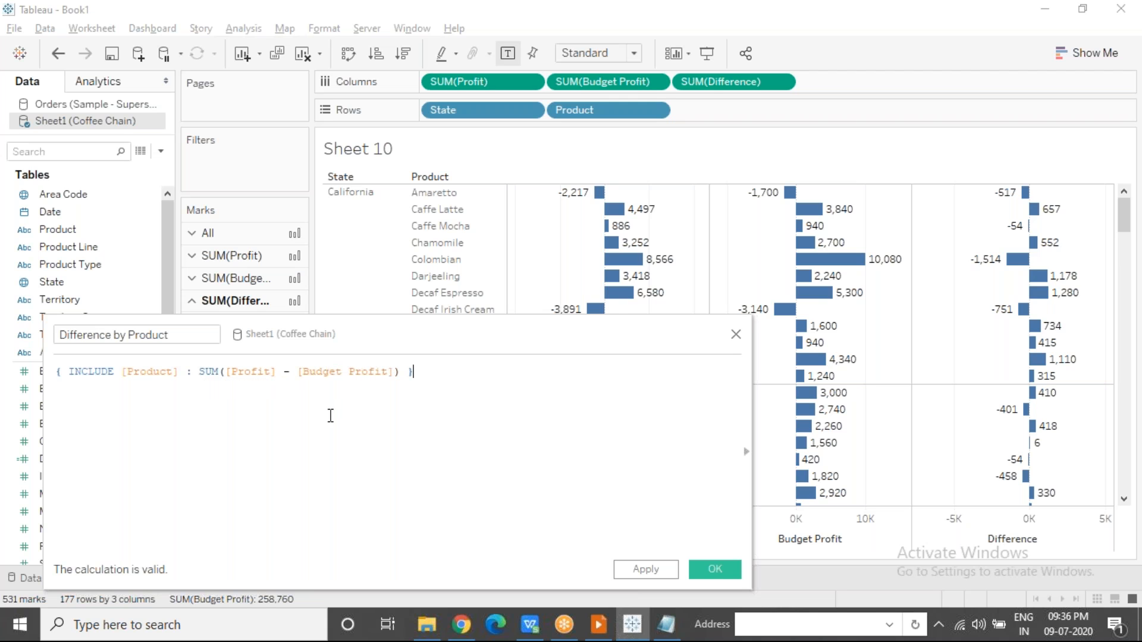
# Examine the [Product] dimension and the [Profit] - [Budget Profit] expression within the INCLUDE formula.
pyautogui.moveTo(226, 372); pyautogui.dragTo(397, 372)
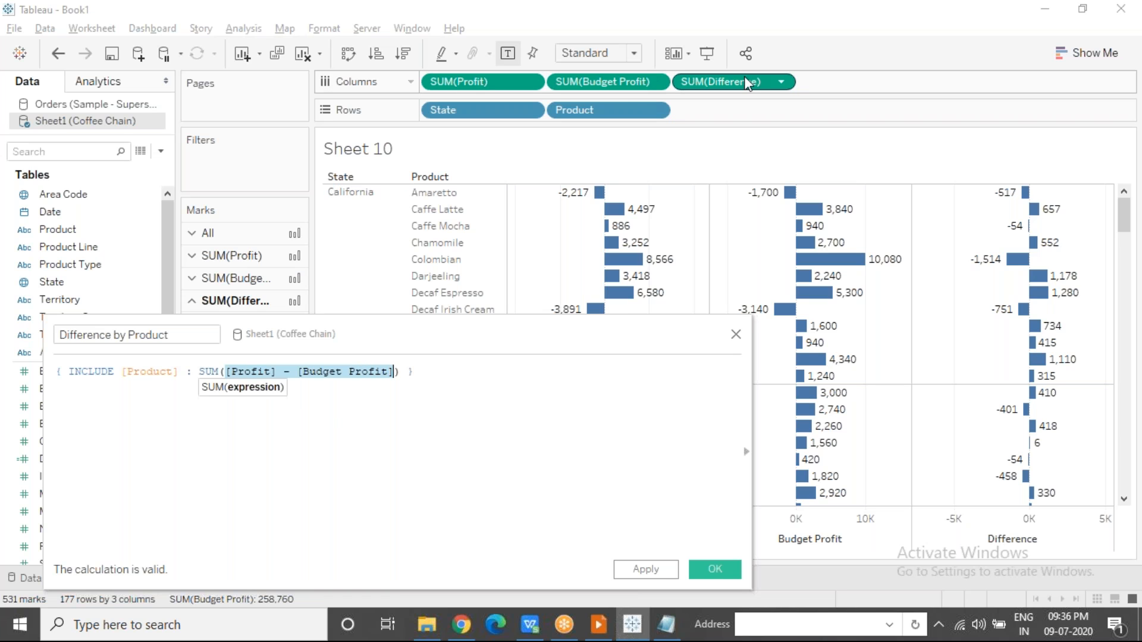
pyautogui.click(336, 392)
pyautogui.moveTo(226, 373); pyautogui.dragTo(388, 369)
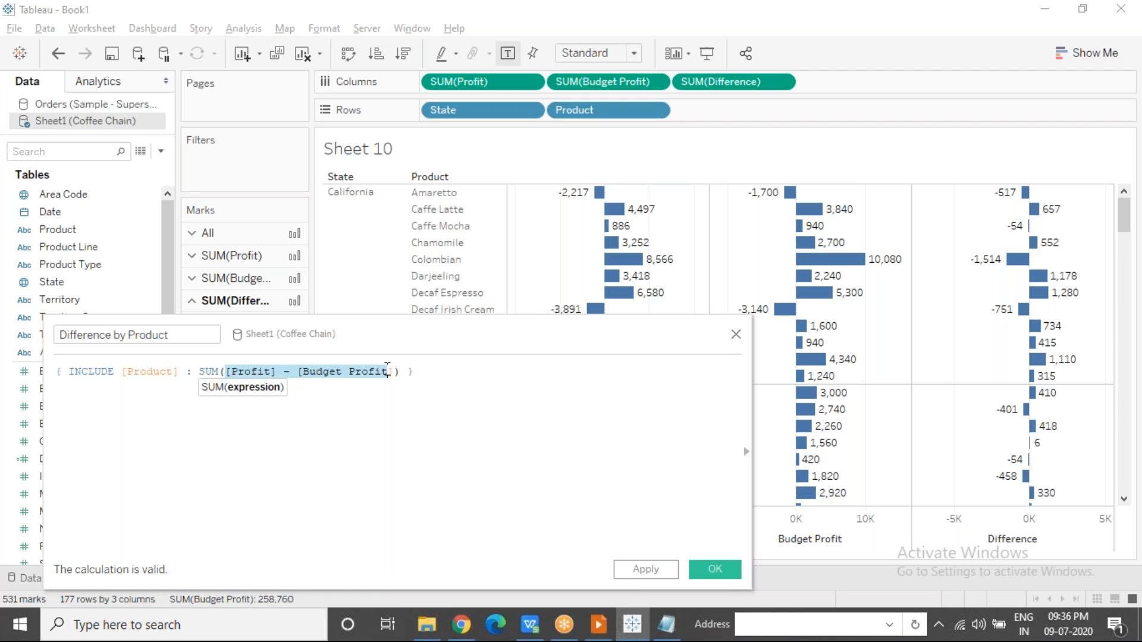
pyautogui.click(395, 422)
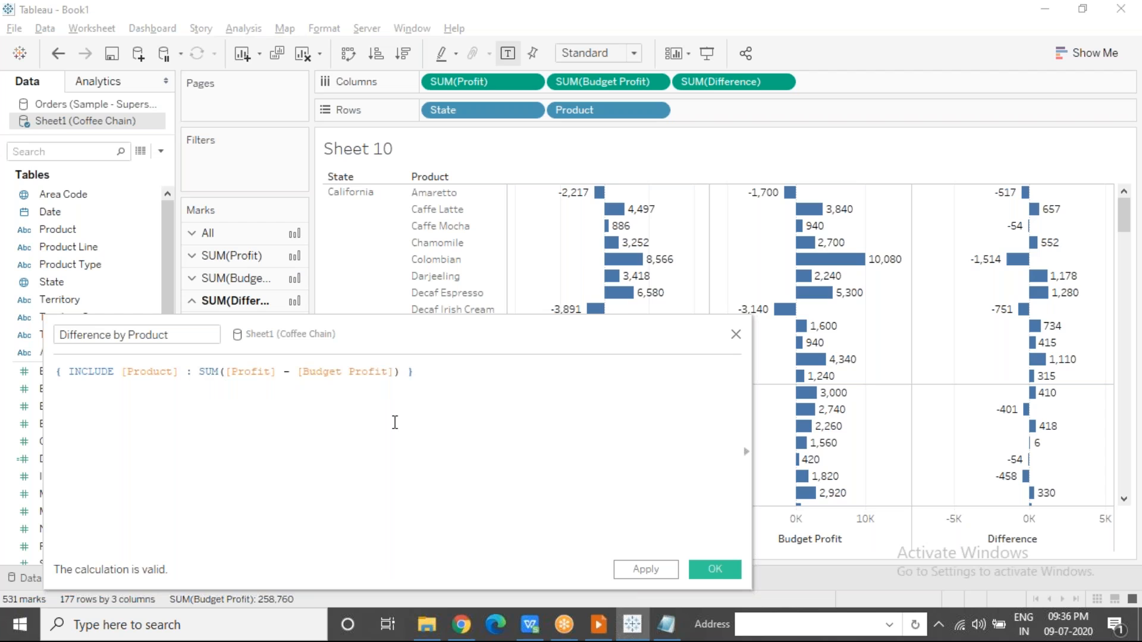
pyautogui.moveTo(68, 371); pyautogui.dragTo(396, 372)
pyautogui.click(228, 373)
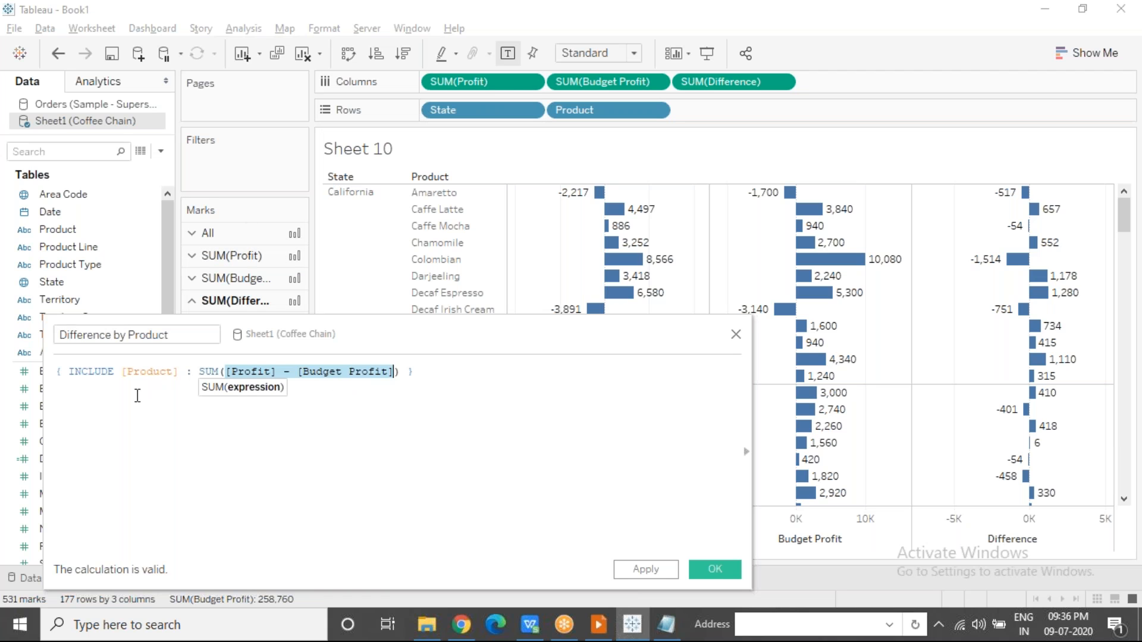
pyautogui.click(282, 432)
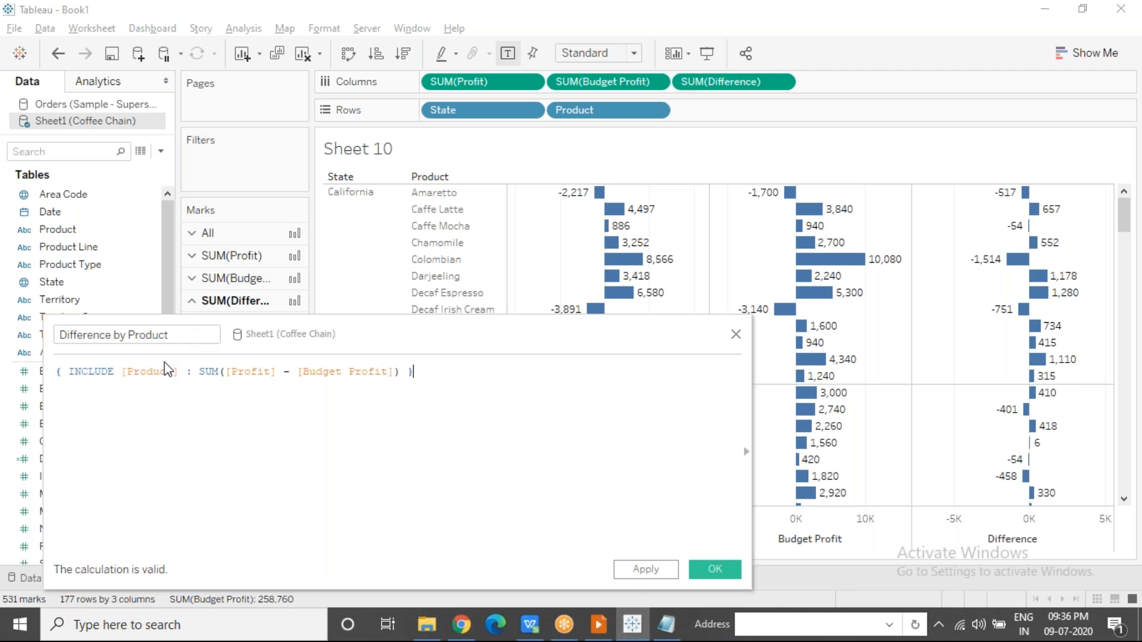
pyautogui.moveTo(179, 372); pyautogui.dragTo(121, 371)
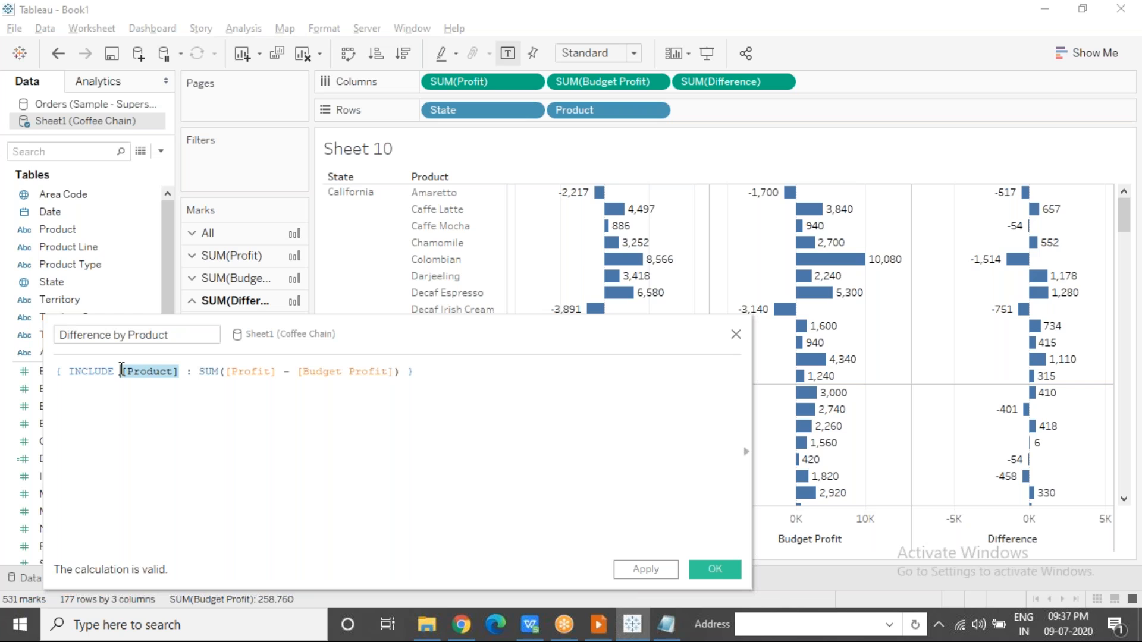
pyautogui.moveTo(225, 371); pyautogui.dragTo(400, 370)
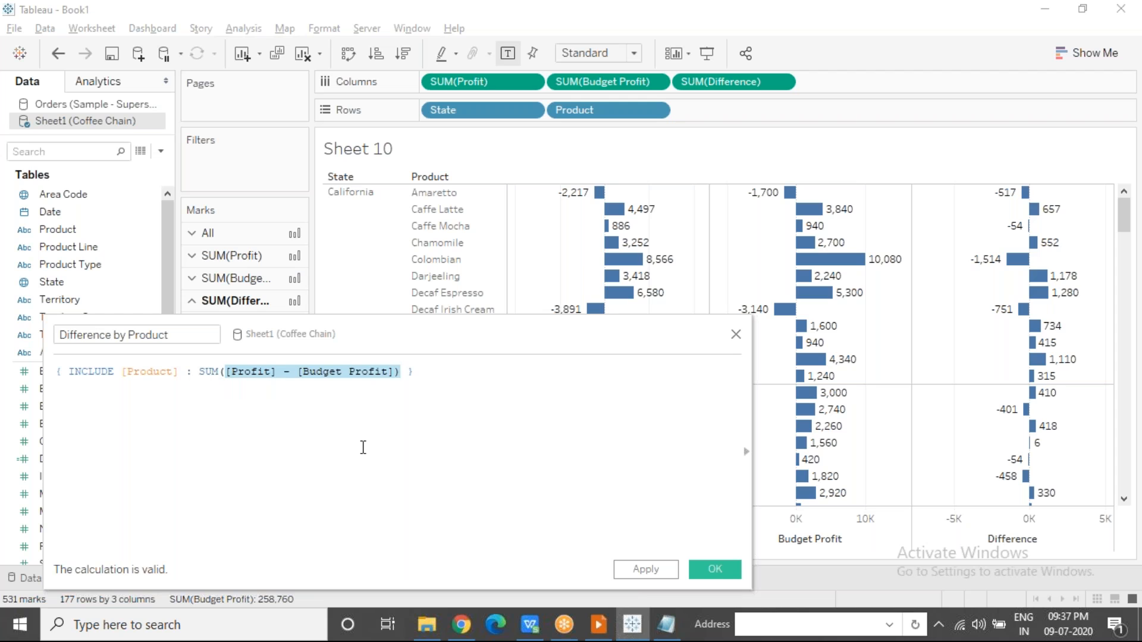
pyautogui.click(363, 447)
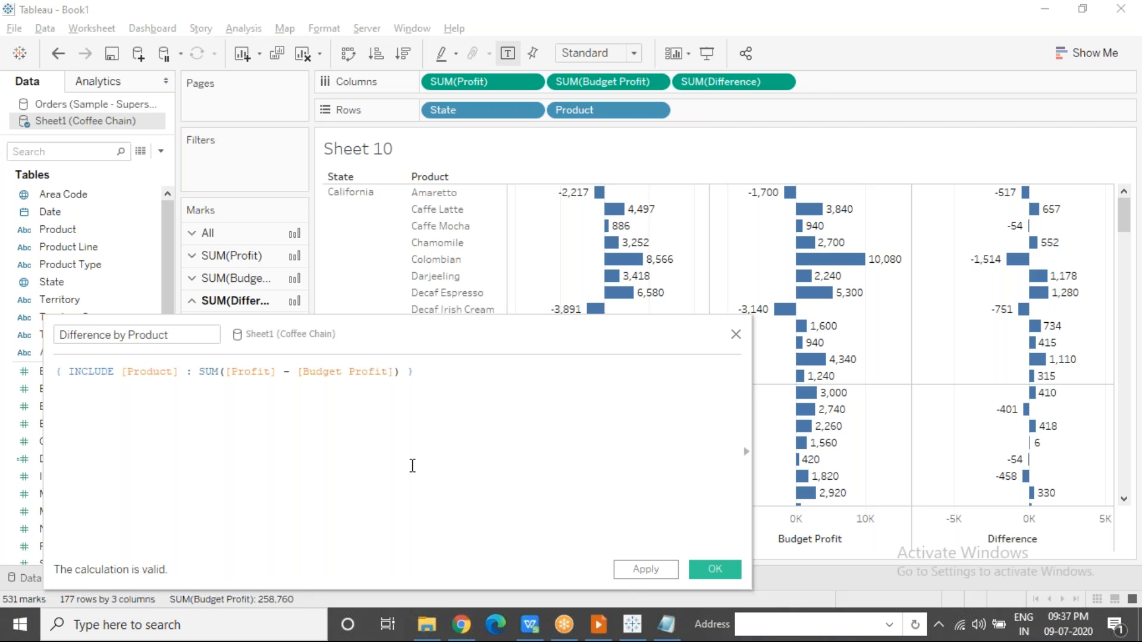
# Save the calculated field and add Difference by Product to Columns after SUM(Difference).
pyautogui.click(716, 571)
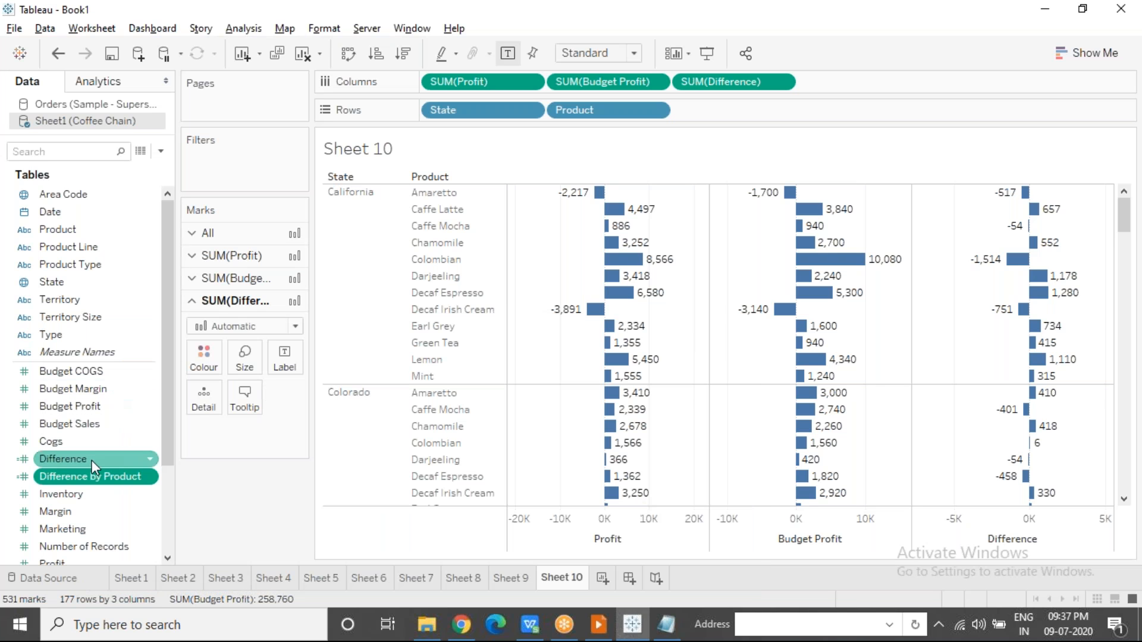
pyautogui.moveTo(76, 483)
pyautogui.mouseDown()
pyautogui.moveTo(690, 133)
pyautogui.moveTo(847, 71)
pyautogui.mouseUp()
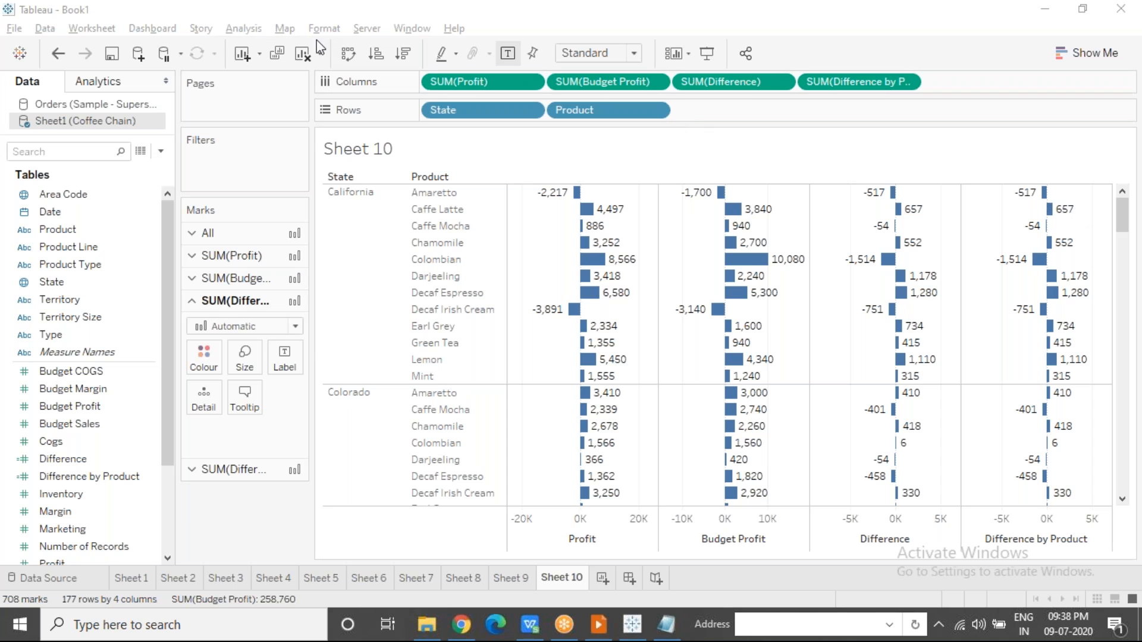
# Start a new calculated field named No. of products above target.
pyautogui.click(245, 34)
pyautogui.click(288, 369)
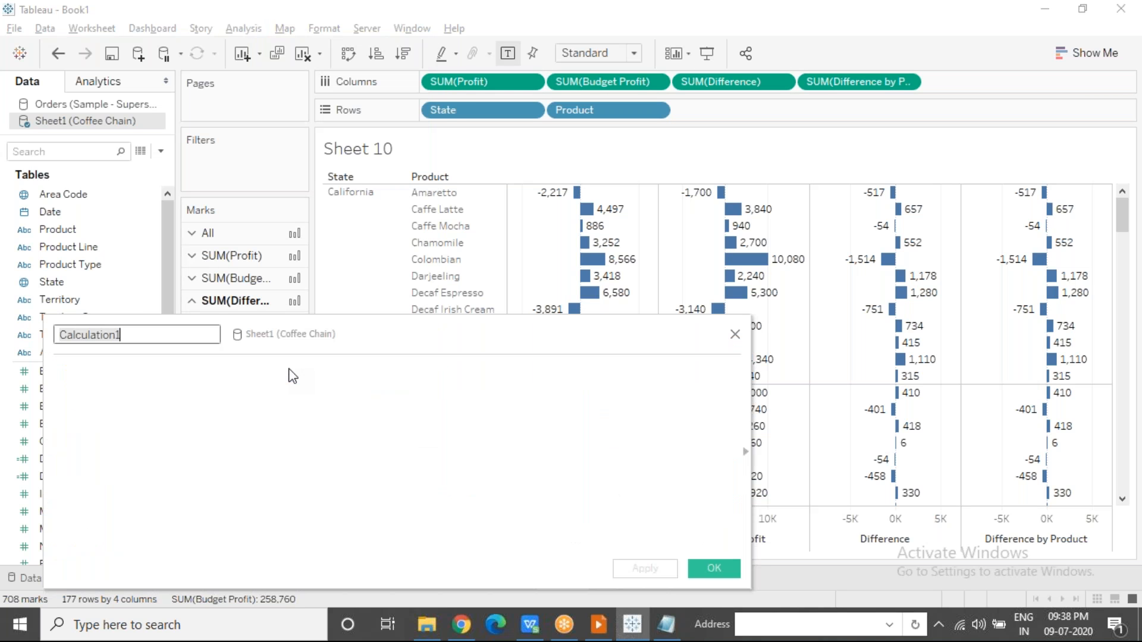
pyautogui.write('No. of')
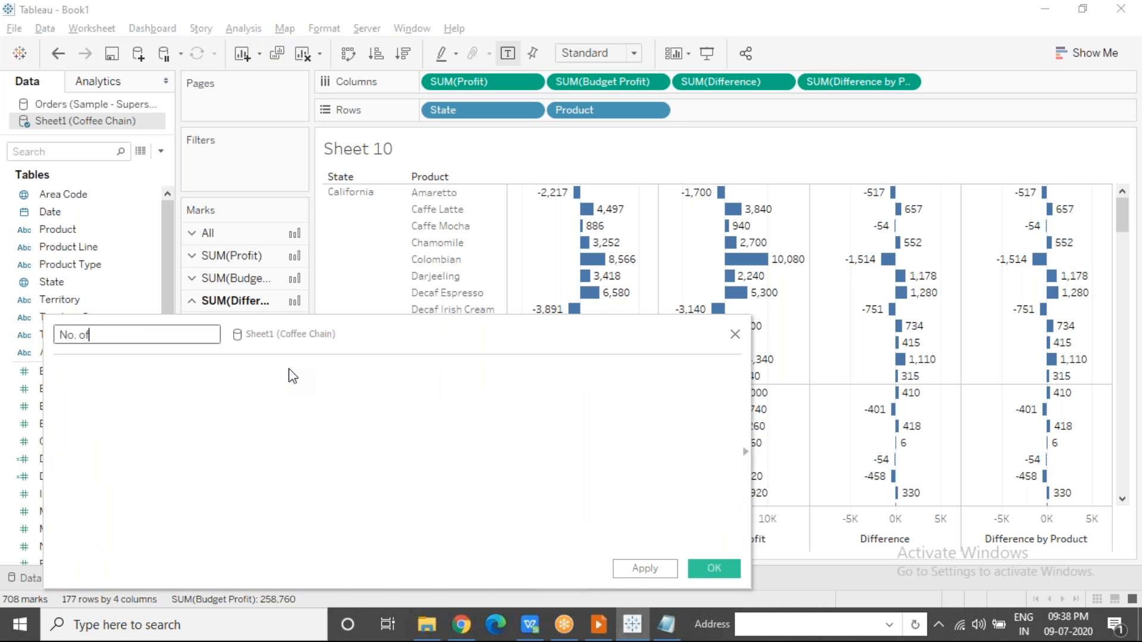
pyautogui.write(' products above target')
pyautogui.press('Tab')
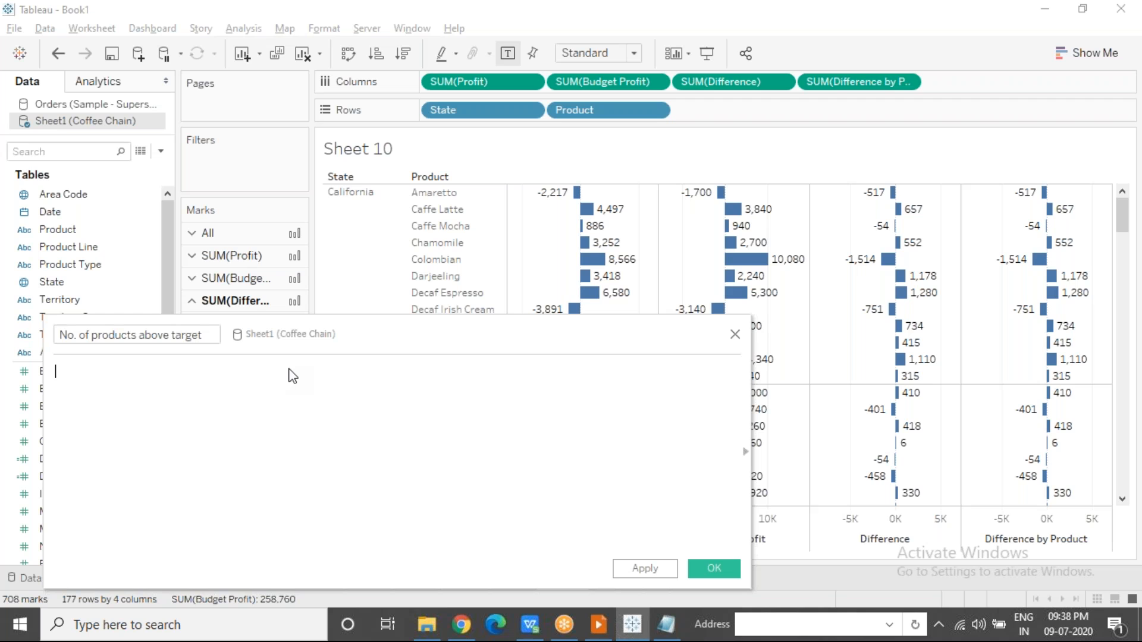
# Enter the formula IF SUM([Difference by Product]) > 0 THEN 1 ELSE 0 END for the calculated field.
pyautogui.write('IF sum')
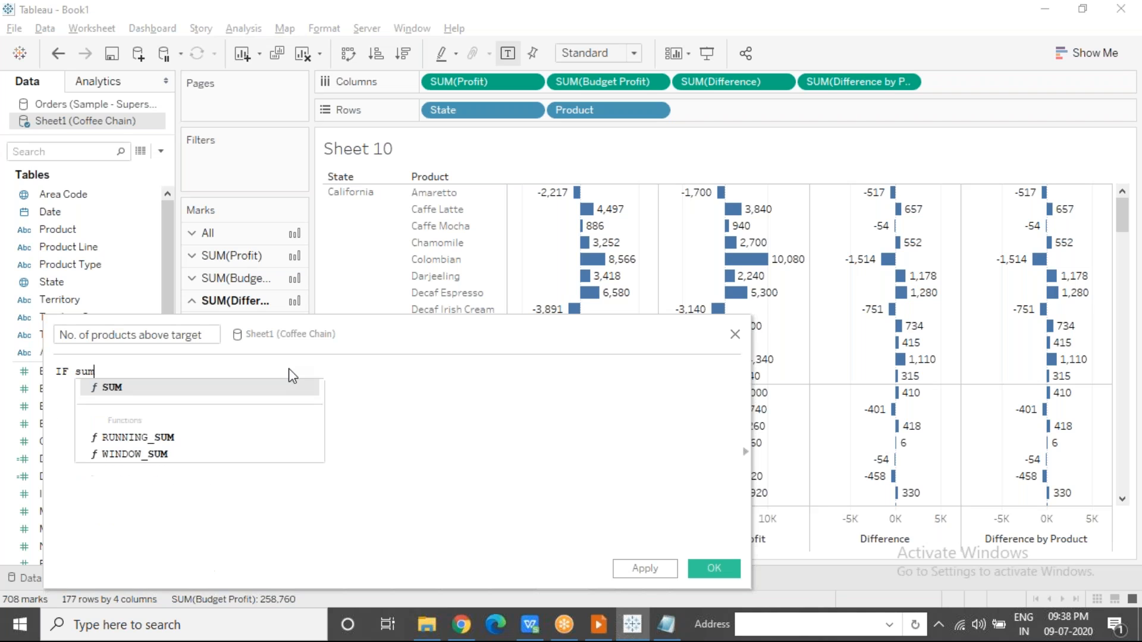
pyautogui.press('Return')
pyautogui.write('dif')
pyautogui.press('Down')
pyautogui.press('Return')
pyautogui.write('> 0 THEN 1 els')
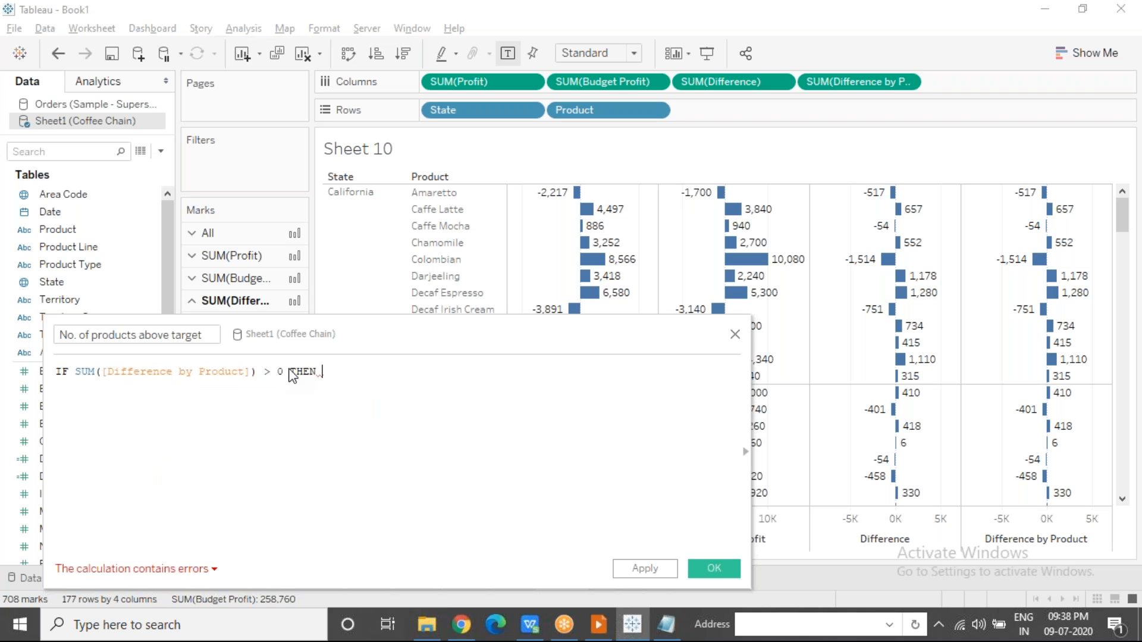
pyautogui.press('Return')
pyautogui.write('0 END')
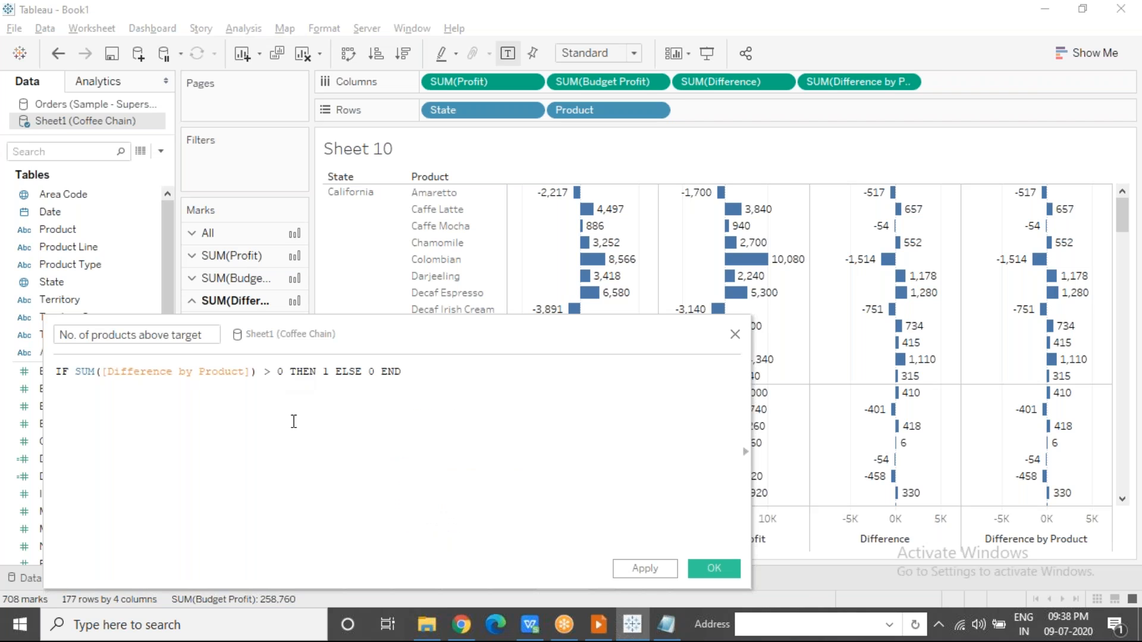
pyautogui.moveTo(252, 371); pyautogui.dragTo(104, 371)
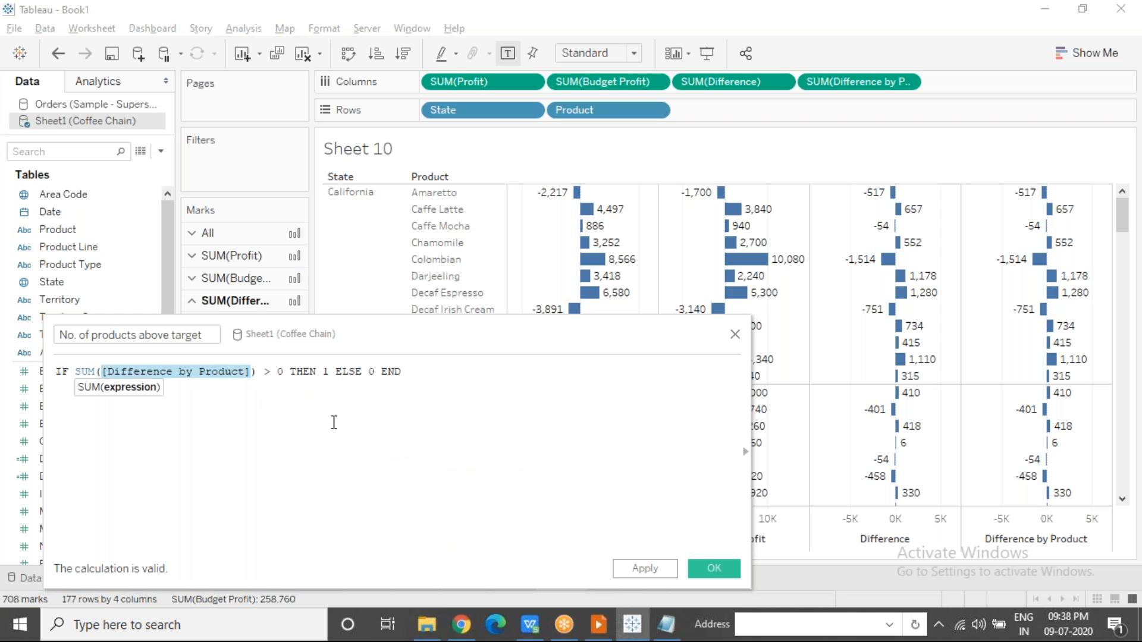
pyautogui.click(332, 423)
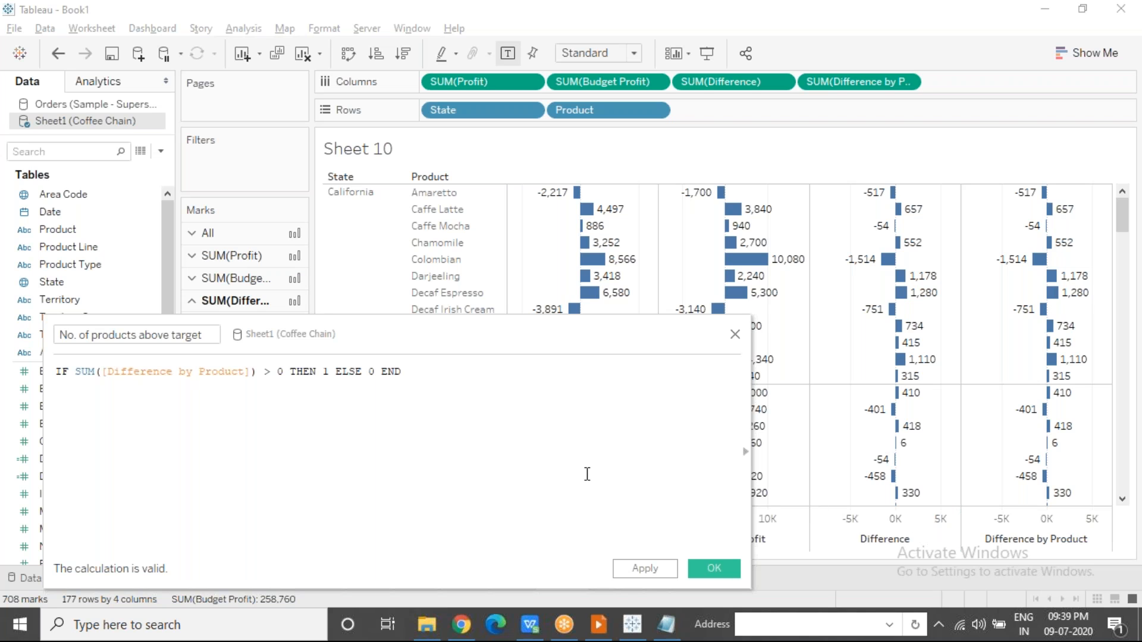
# Save the calculated field and add No. of products above target to Columns after Difference by Product.
pyautogui.click(700, 565)
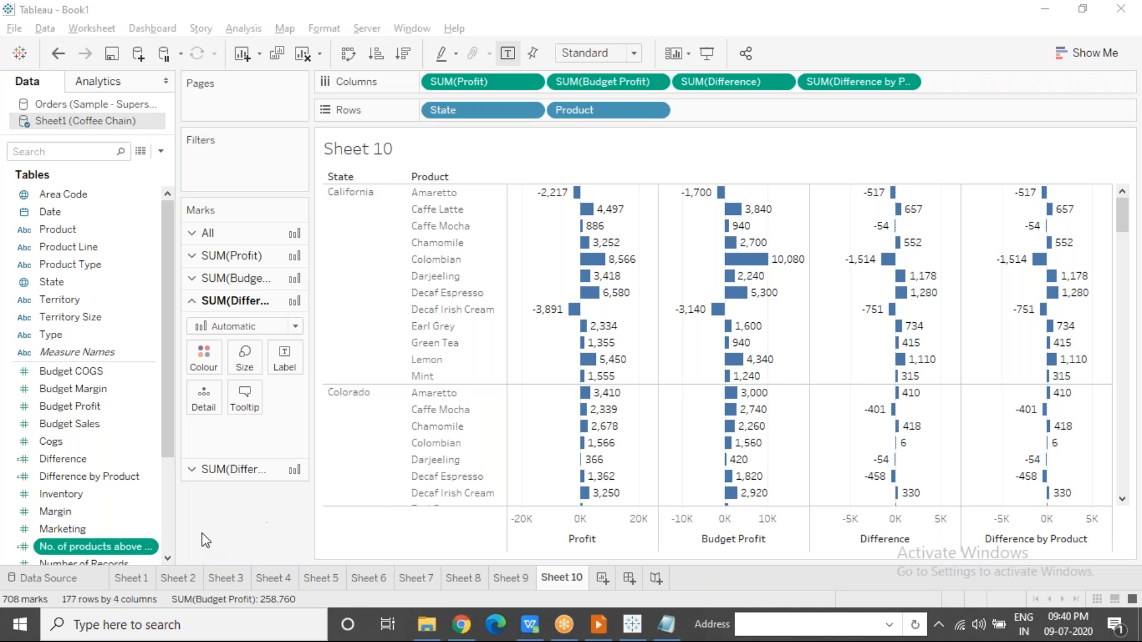
pyautogui.click(86, 547)
pyautogui.moveTo(84, 542); pyautogui.dragTo(988, 83)
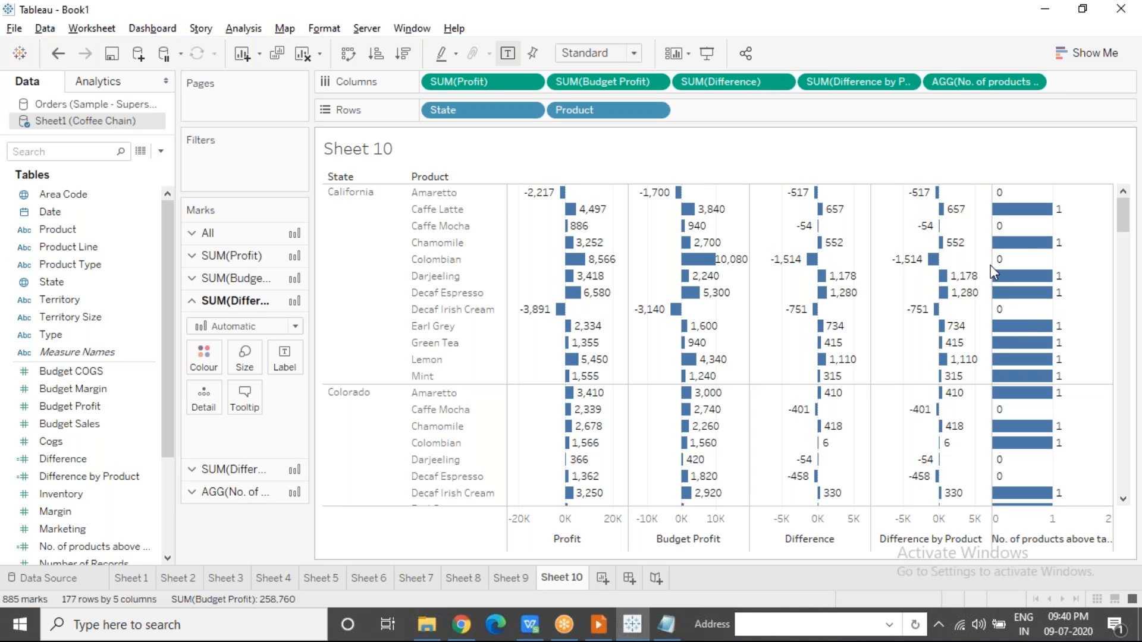
# Review the products-above-target marks for California and the following states, and clear the selection.
pyautogui.moveTo(1033, 193); pyautogui.dragTo(1083, 390)
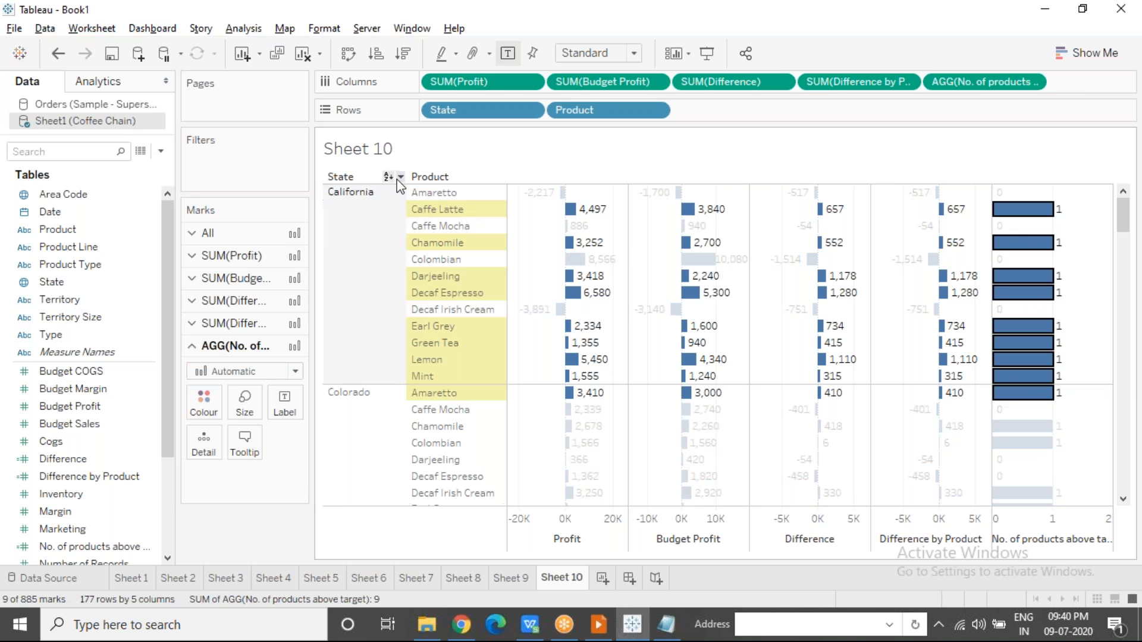
pyautogui.click(358, 237)
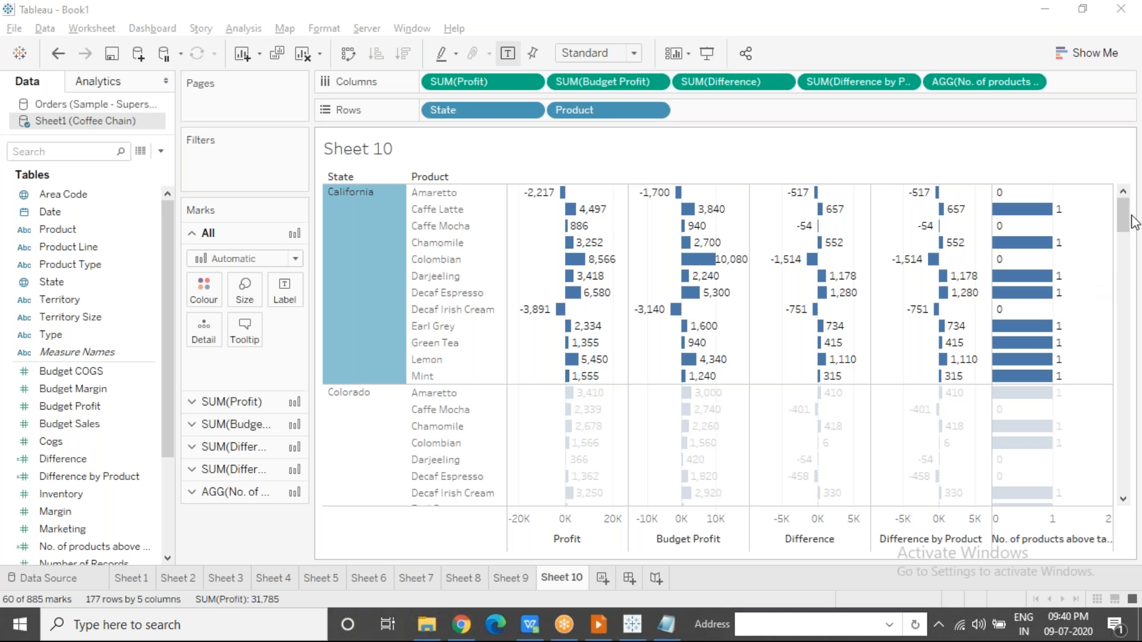
pyautogui.moveTo(1123, 216); pyautogui.dragTo(1124, 270)
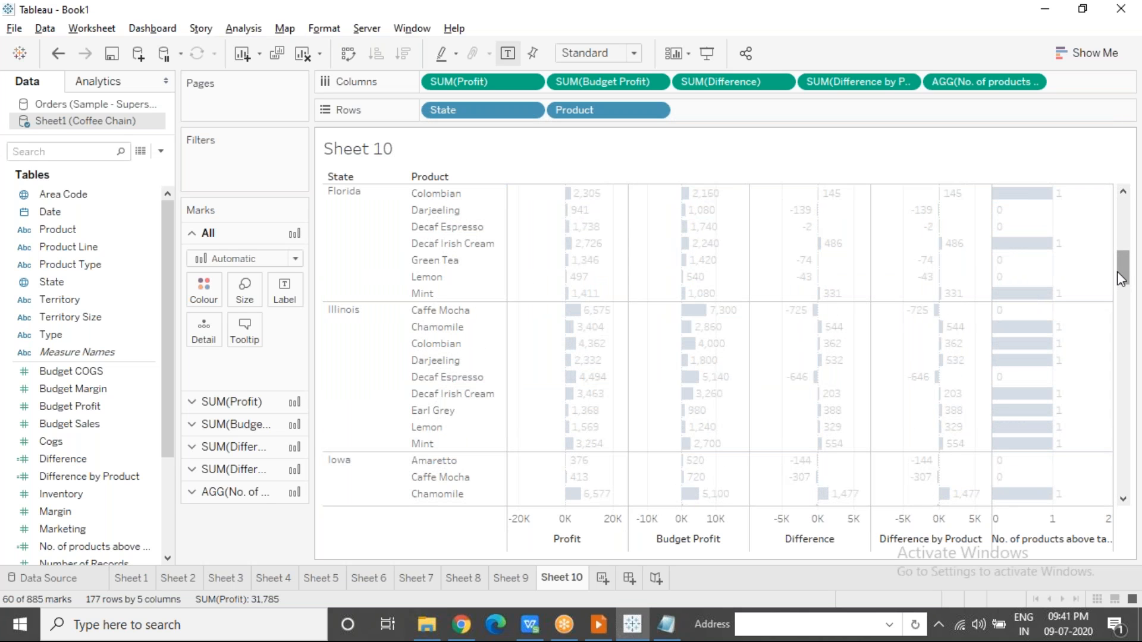
pyautogui.moveTo(1126, 279); pyautogui.dragTo(1127, 261)
pyautogui.click(1074, 233)
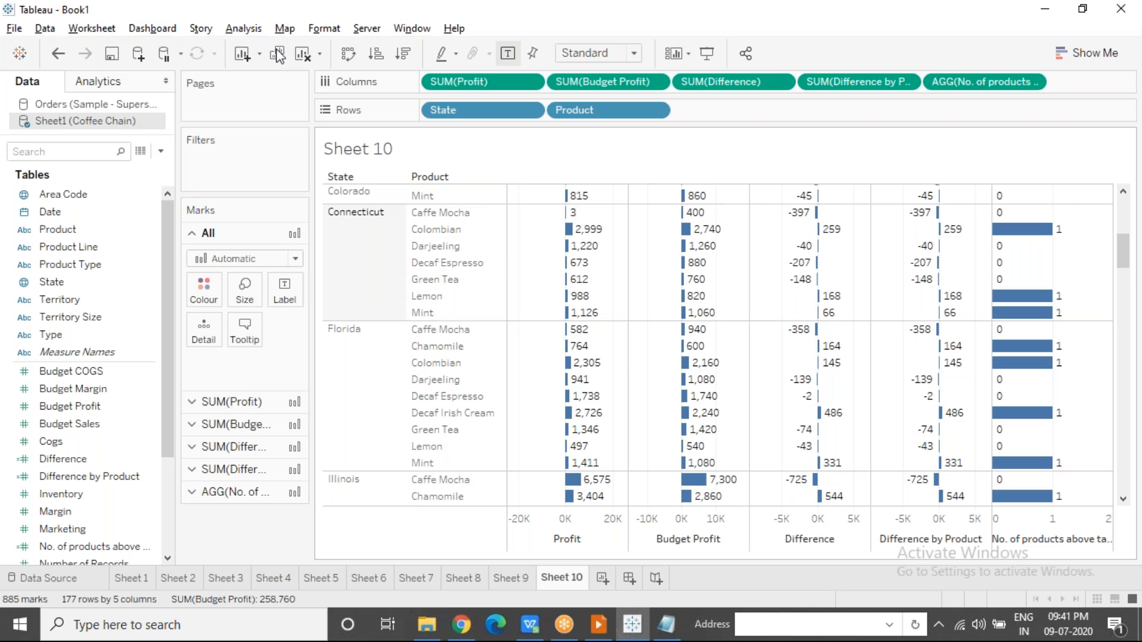
# Start a new calculated field named Percentage of Products Above Target.
pyautogui.click(244, 28)
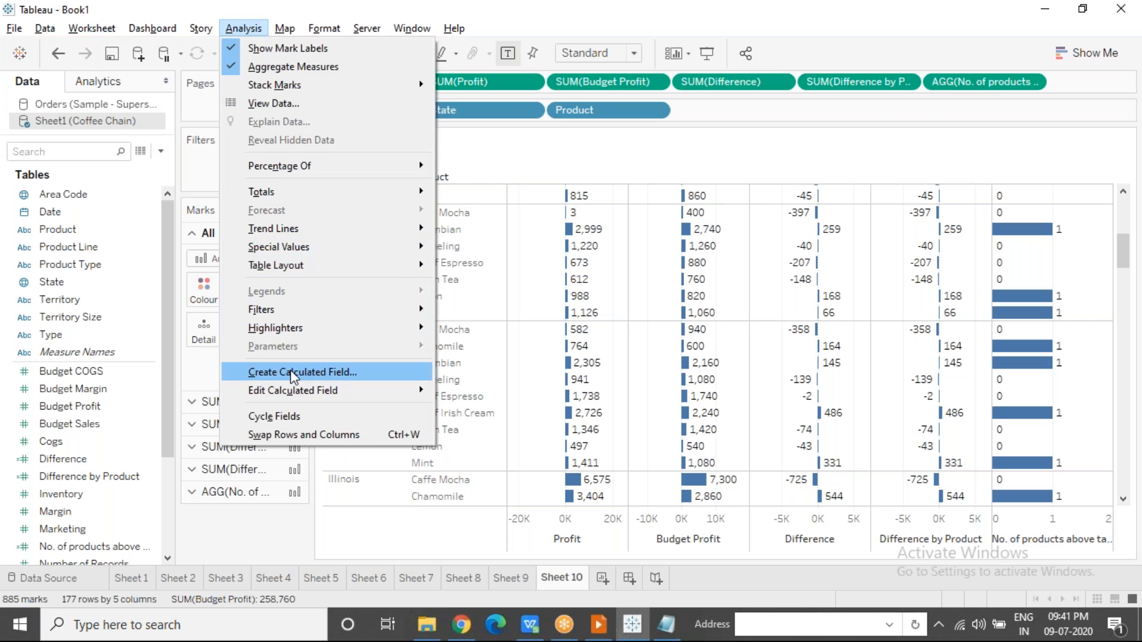
pyautogui.click(290, 372)
pyautogui.write('Perce')
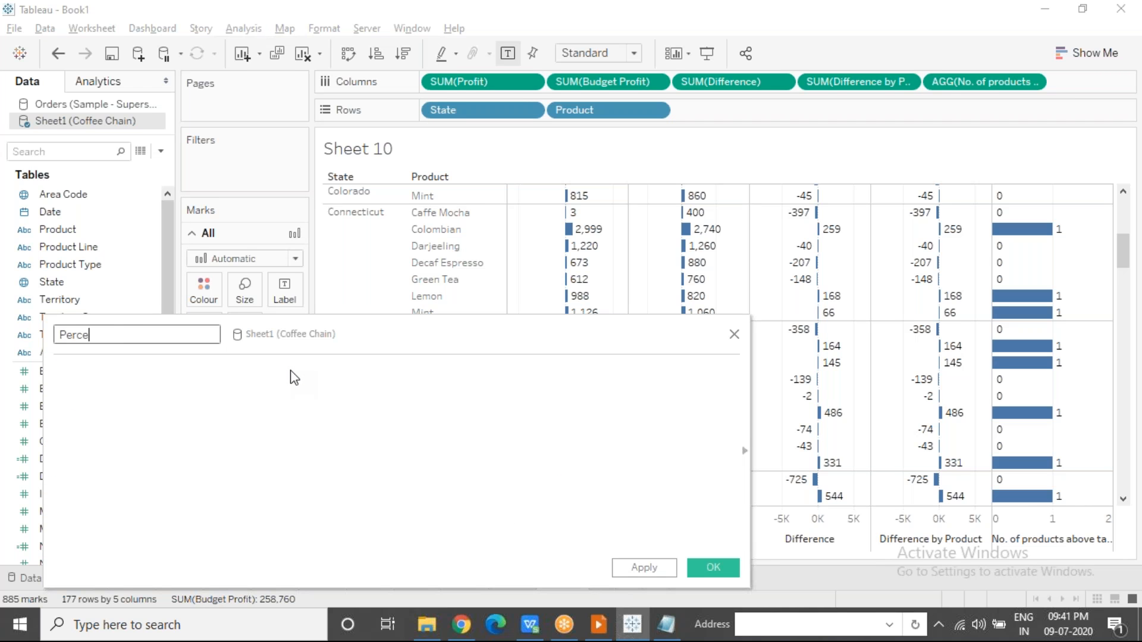
pyautogui.write('ntage of Products Above Target')
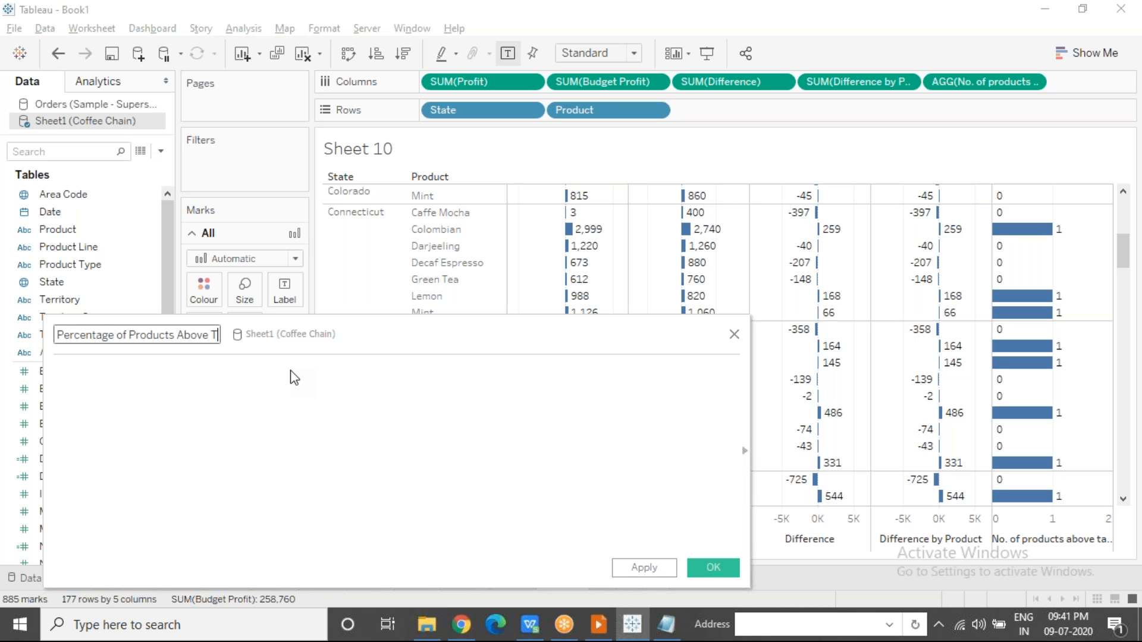
pyautogui.press('Tab')
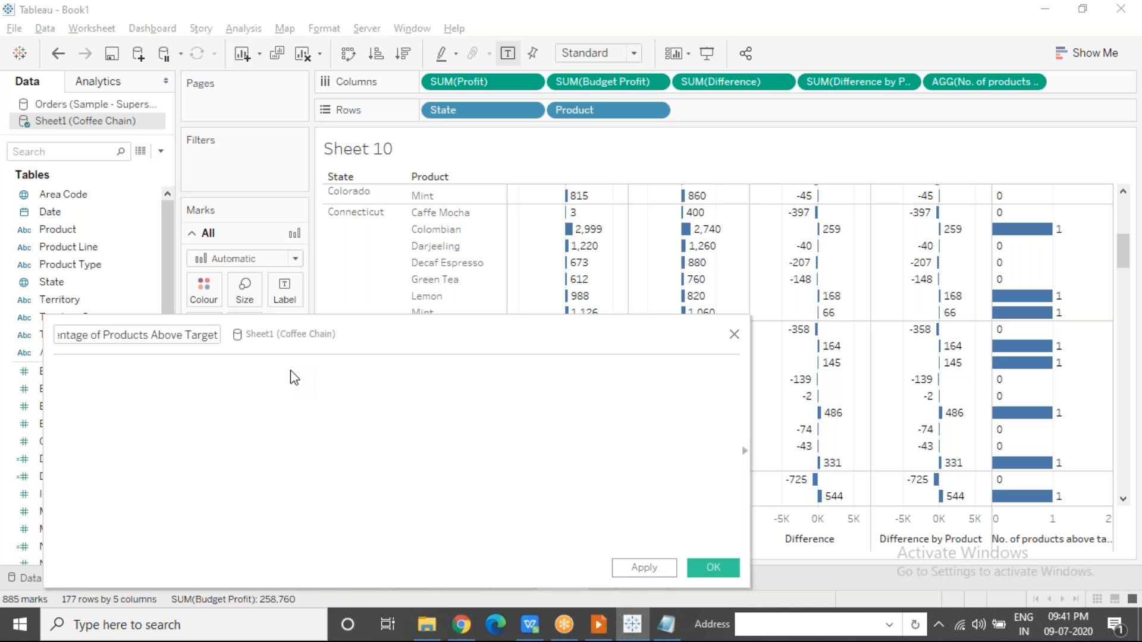
# Enter the formula SUM([No. of products above target])/COUNTD([Product]) for the percentage field and save it.
pyautogui.write('sum')
pyautogui.press('Return')
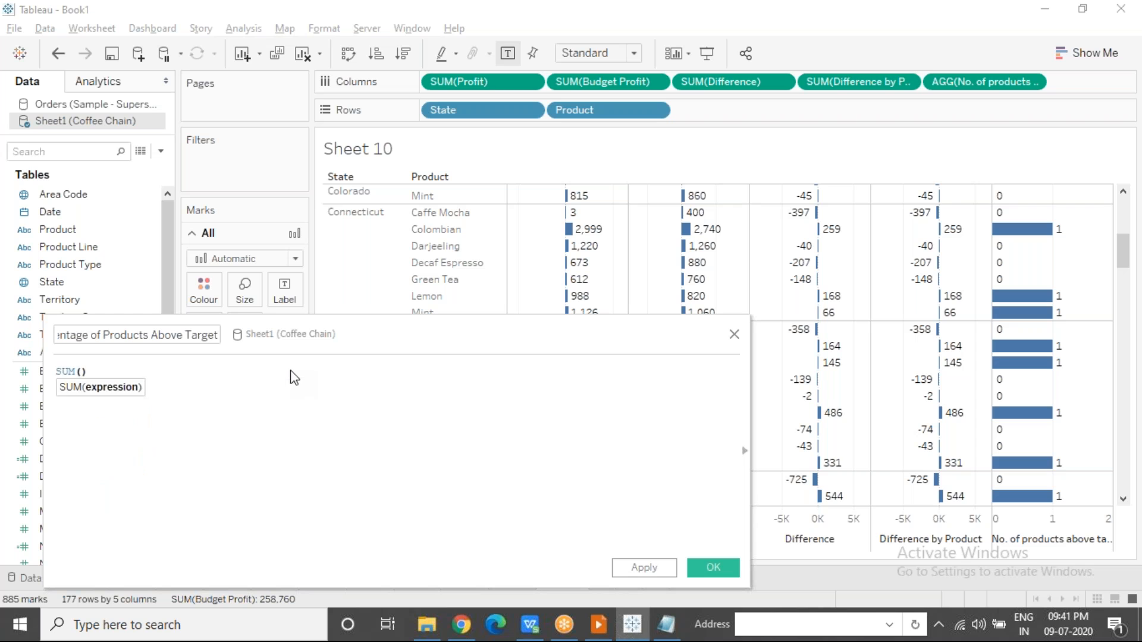
pyautogui.write('no')
pyautogui.press('Return')
pyautogui.write('/count')
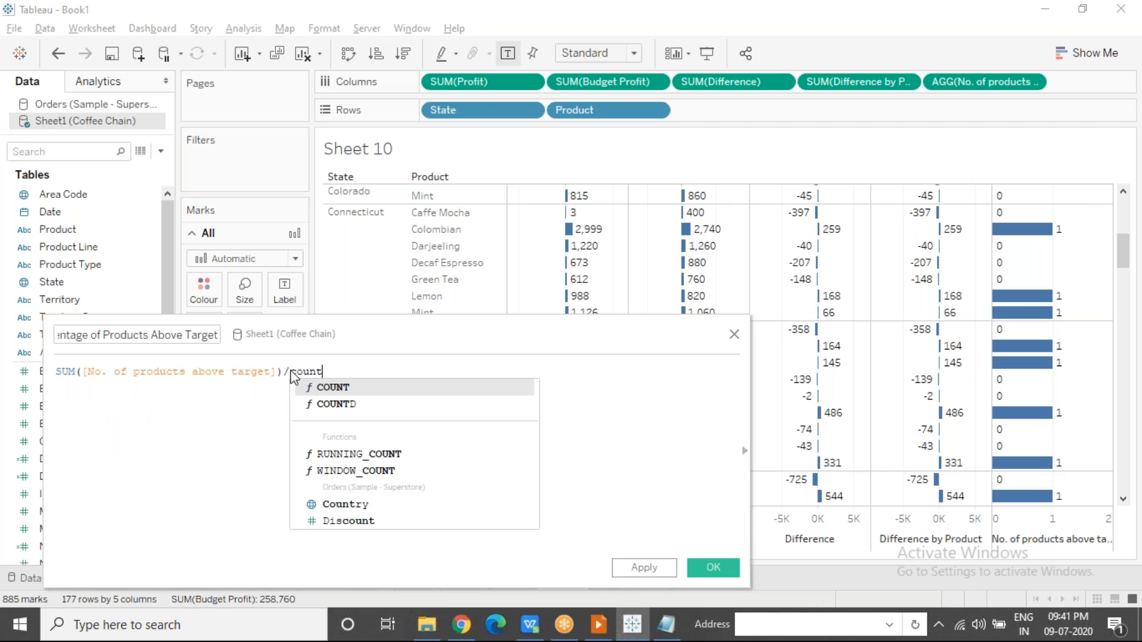
pyautogui.write('d')
pyautogui.press('Return')
pyautogui.write('[produ)')
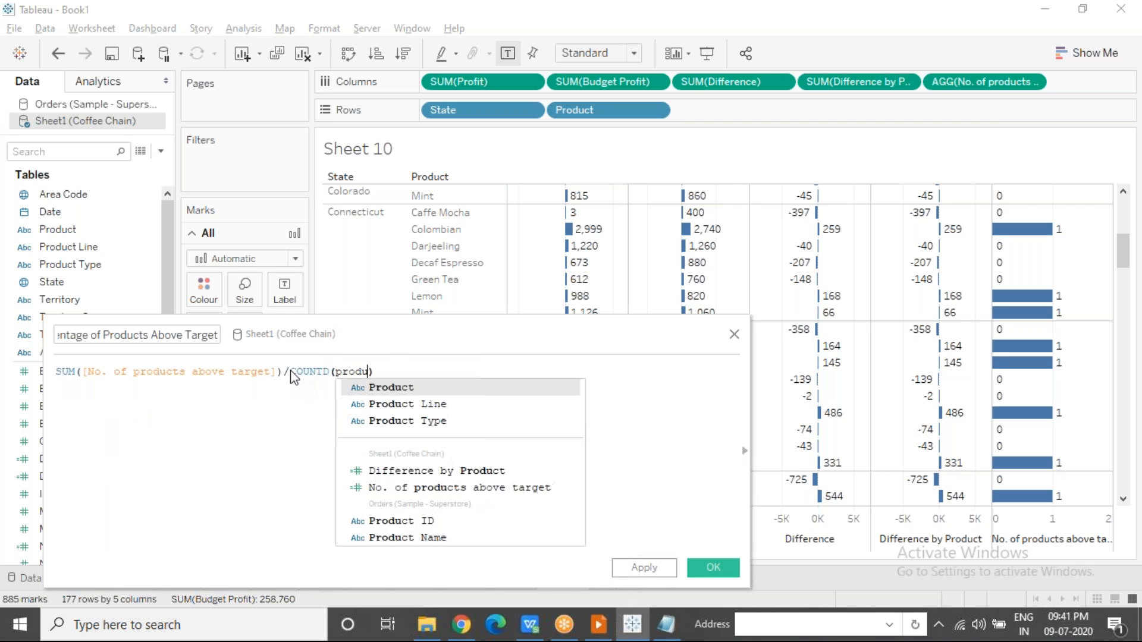
pyautogui.press('Return')
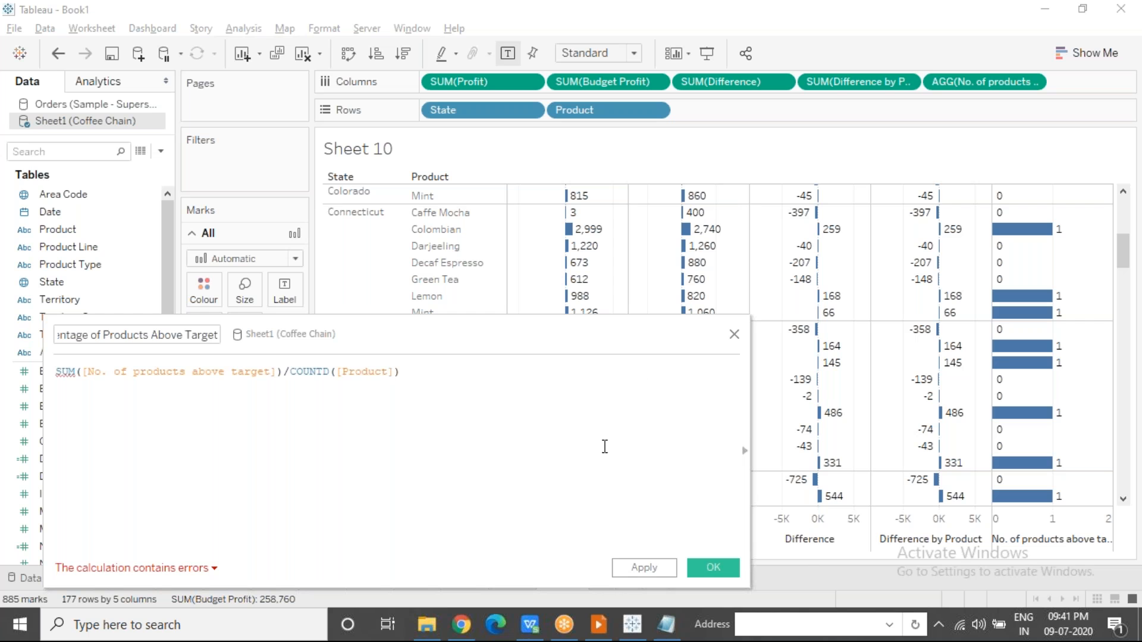
pyautogui.moveTo(540, 322); pyautogui.dragTo(593, 306)
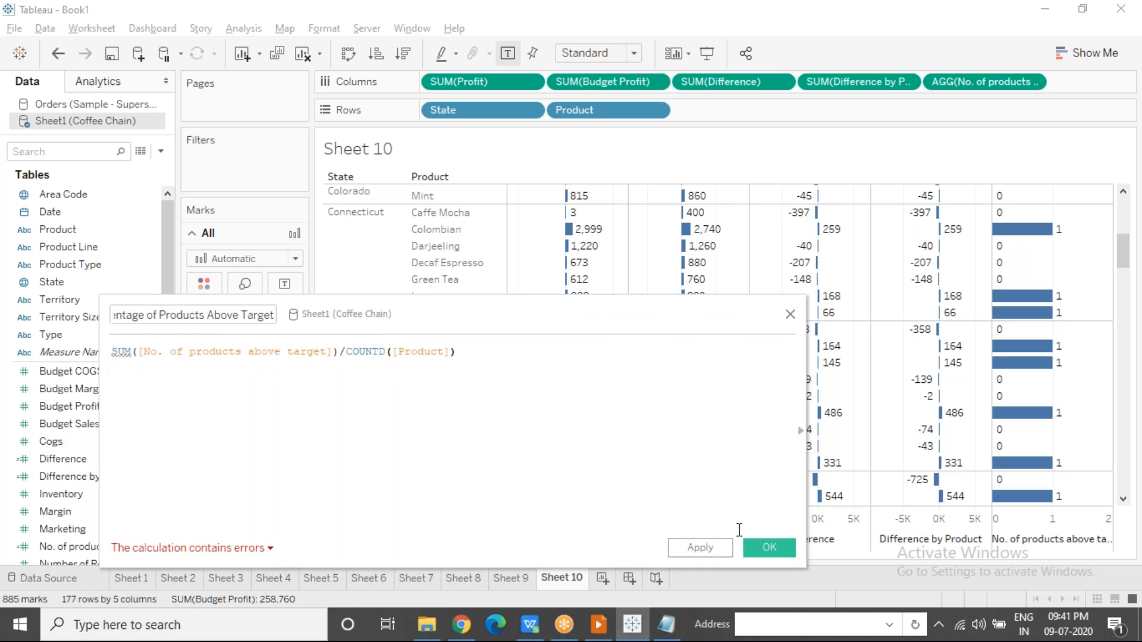
pyautogui.click(757, 549)
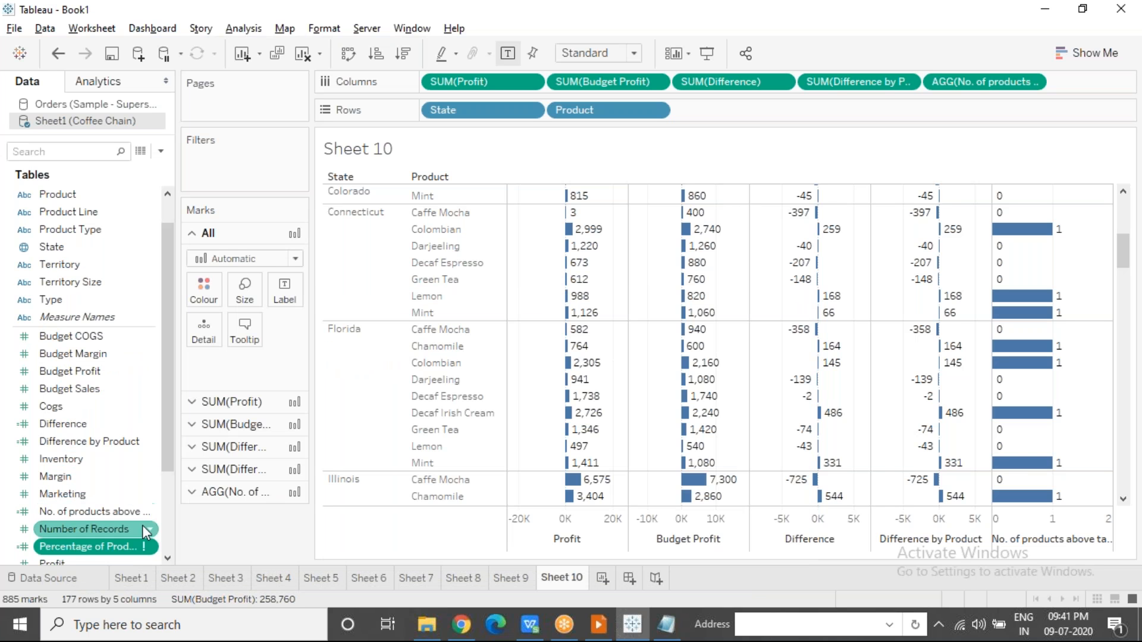
# Change the No. of products above target formula to IF [Difference by Product] > 0 THEN 1 ELSE 0 END and save it.
pyautogui.rightClick(146, 513)
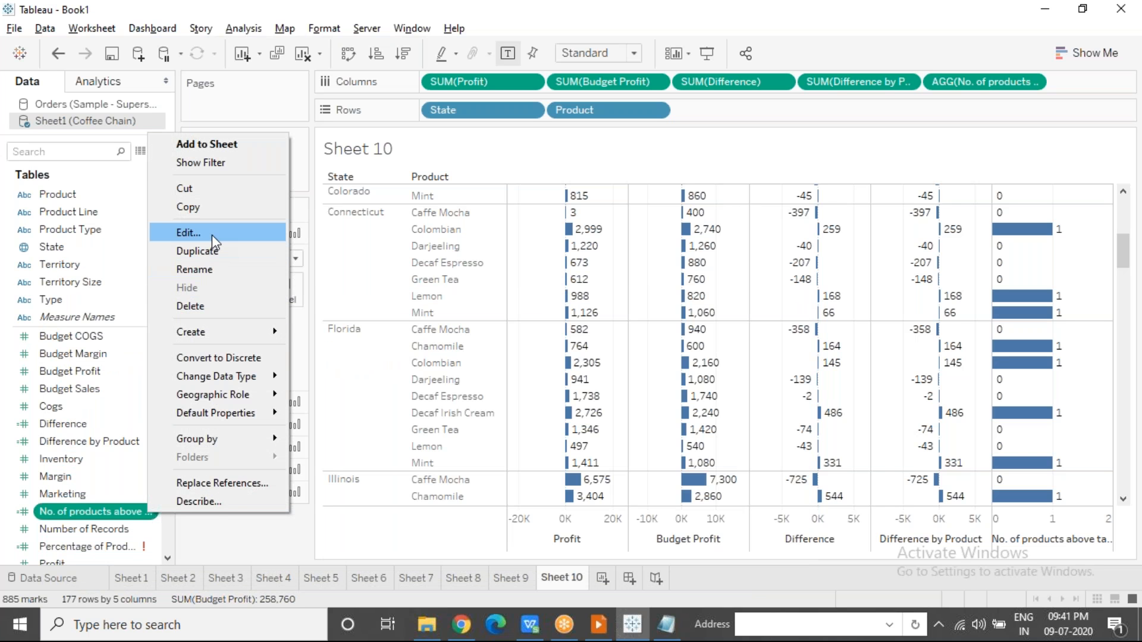
pyautogui.click(212, 234)
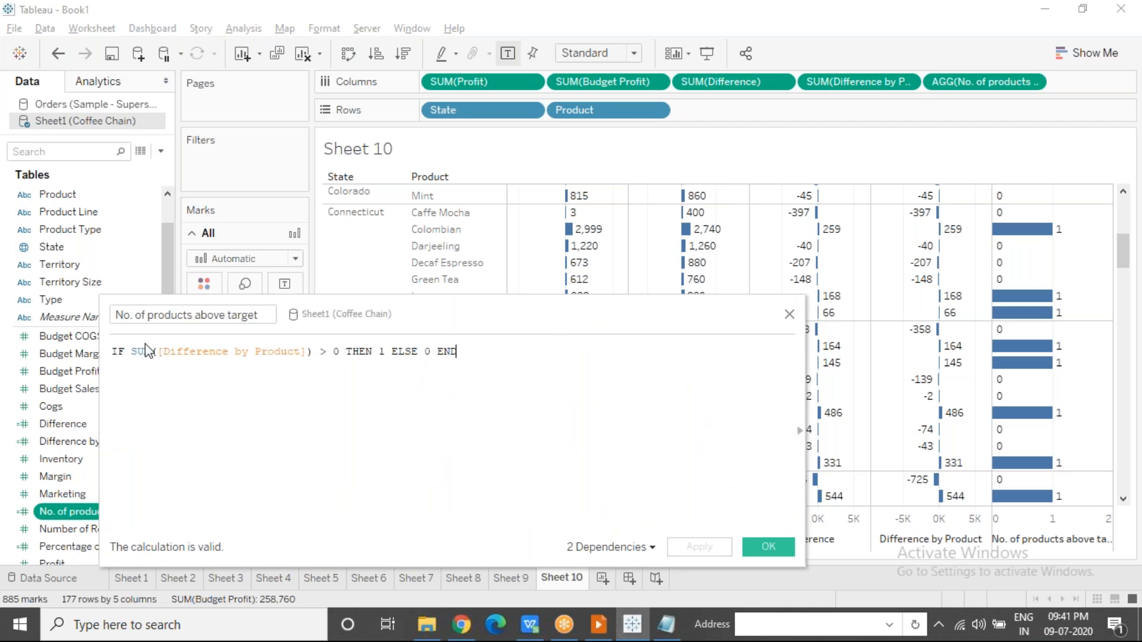
pyautogui.doubleClick(142, 351)
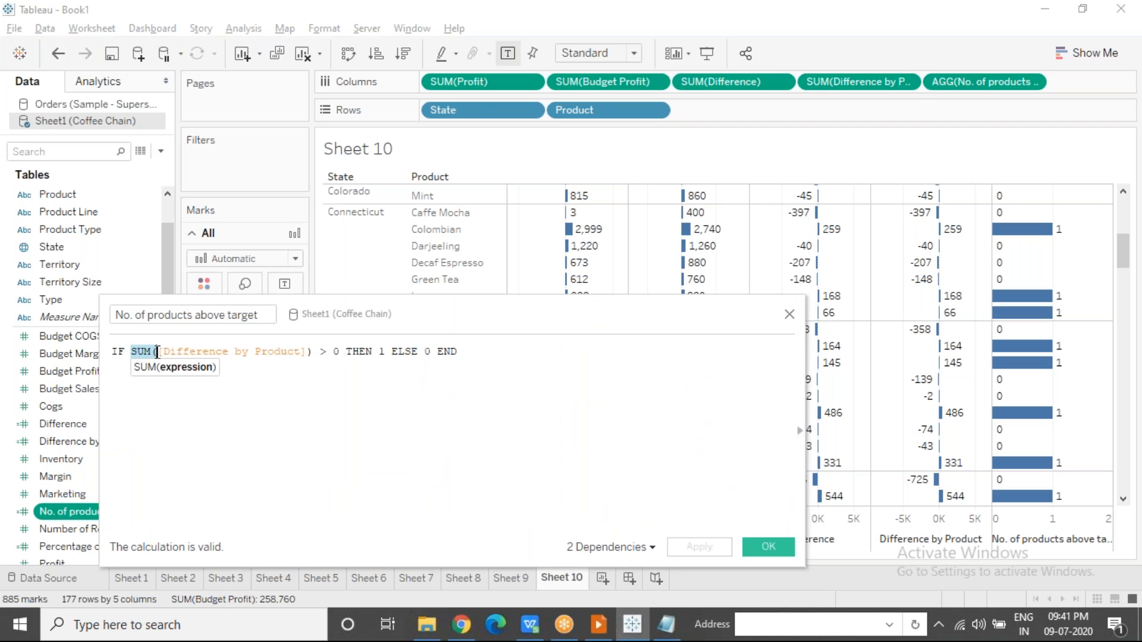
pyautogui.press('Delete')
pyautogui.press('Delete')
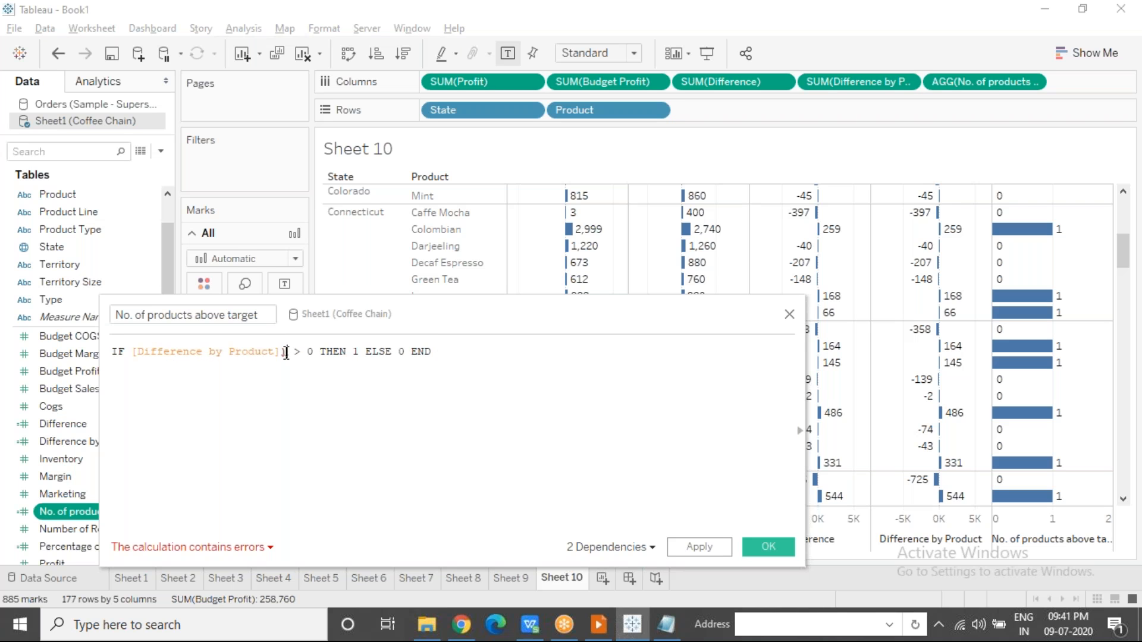
pyautogui.press('Delete')
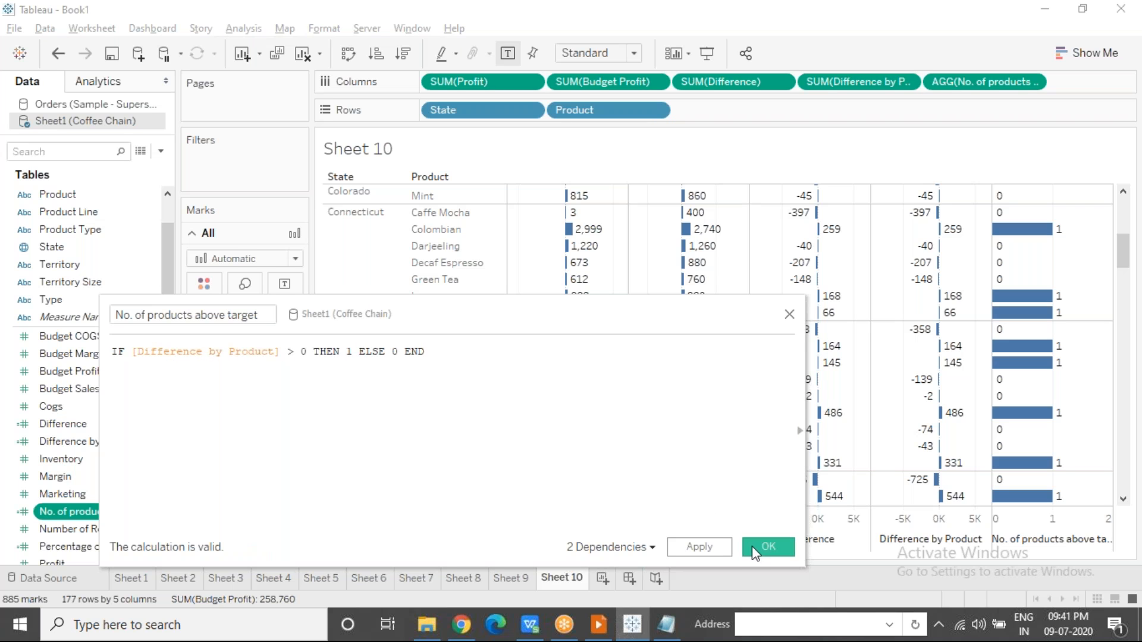
pyautogui.click(758, 546)
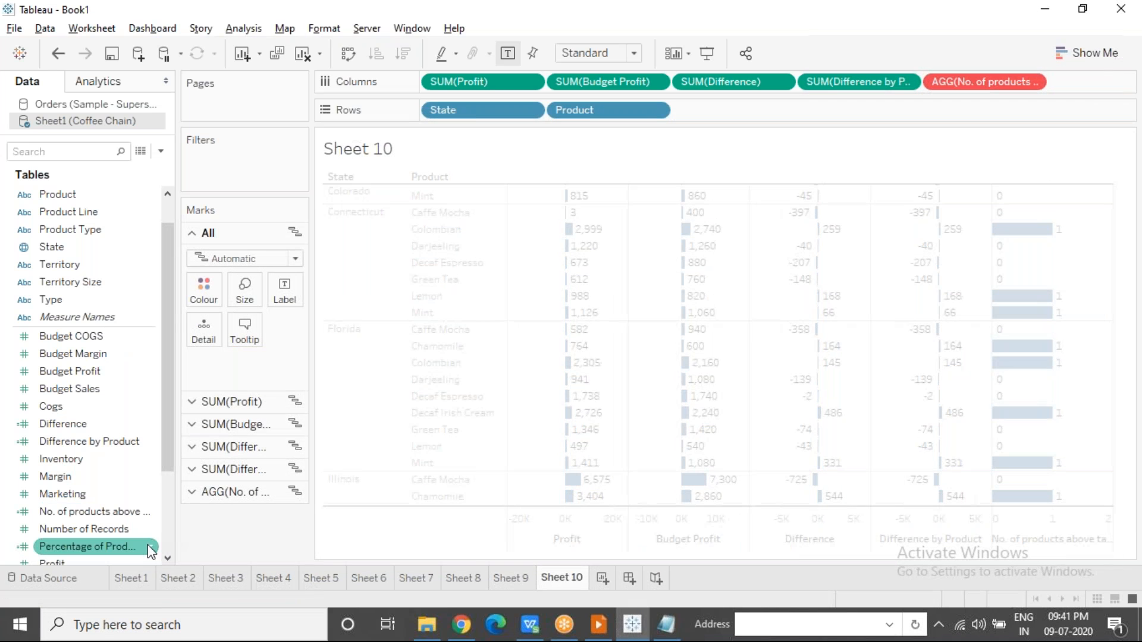
# Reopen the Percentage of Products Above Target calculation, check its numerator and denominator, and close it.
pyautogui.rightClick(148, 551)
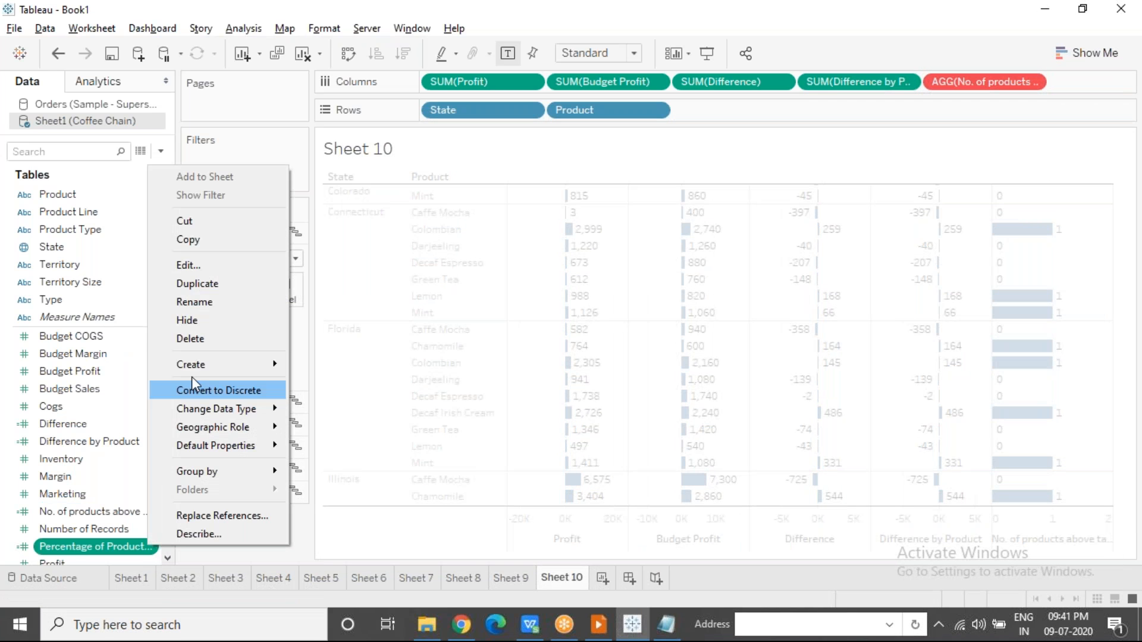
pyautogui.click(231, 270)
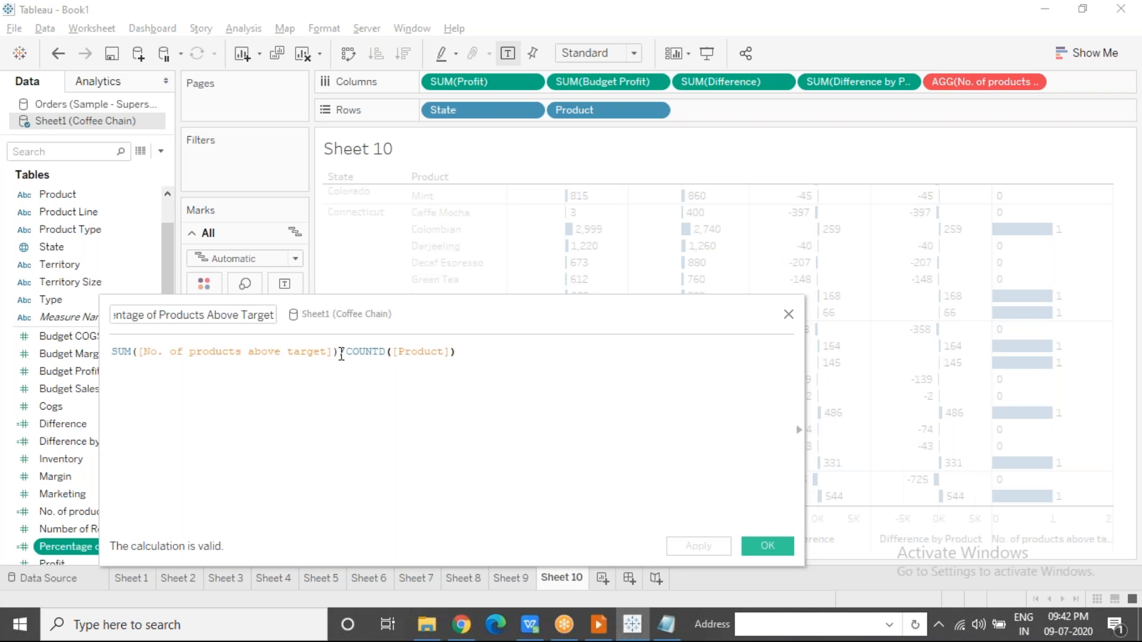
pyautogui.moveTo(341, 352); pyautogui.dragTo(112, 352)
pyautogui.click(475, 349)
pyautogui.click(767, 546)
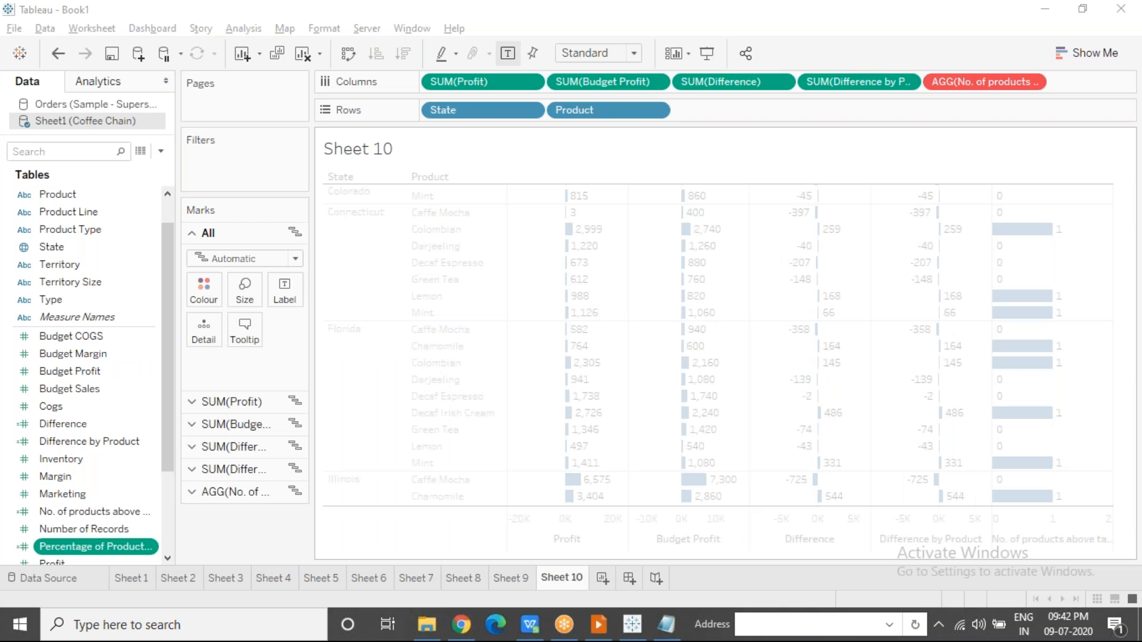
# Remove the invalid No. of products above target field from Columns and add it again after Difference by Product.
pyautogui.moveTo(950, 88); pyautogui.dragTo(601, 3)
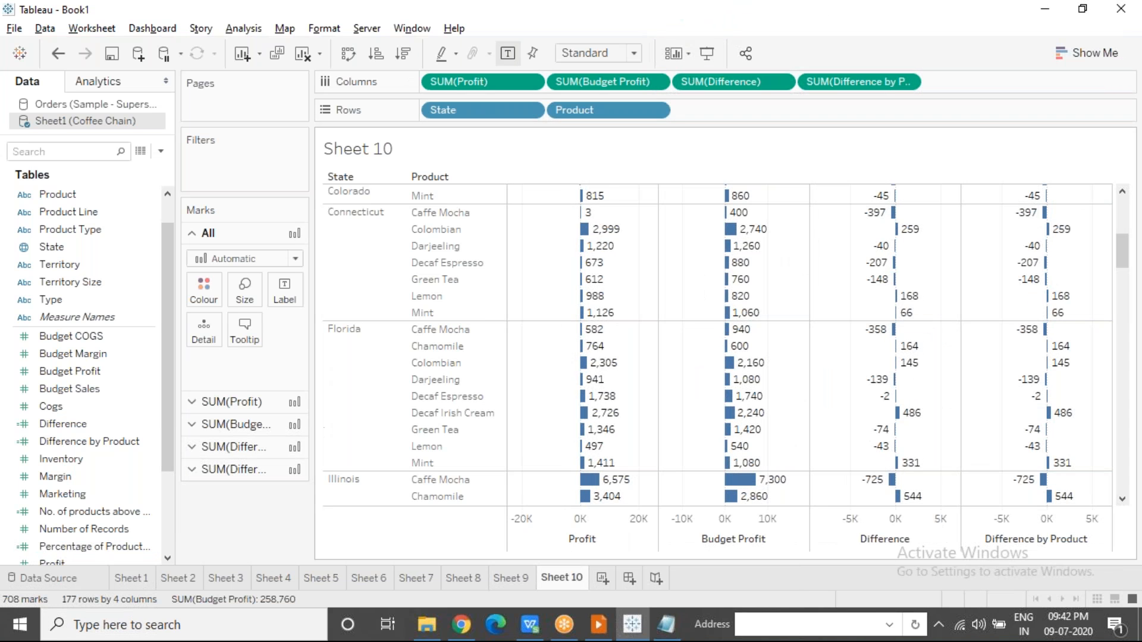
pyautogui.moveTo(1127, 260); pyautogui.dragTo(1126, 225)
pyautogui.moveTo(95, 512)
pyautogui.mouseDown()
pyautogui.moveTo(840, 184)
pyautogui.moveTo(940, 60)
pyautogui.moveTo(931, 80)
pyautogui.mouseUp()
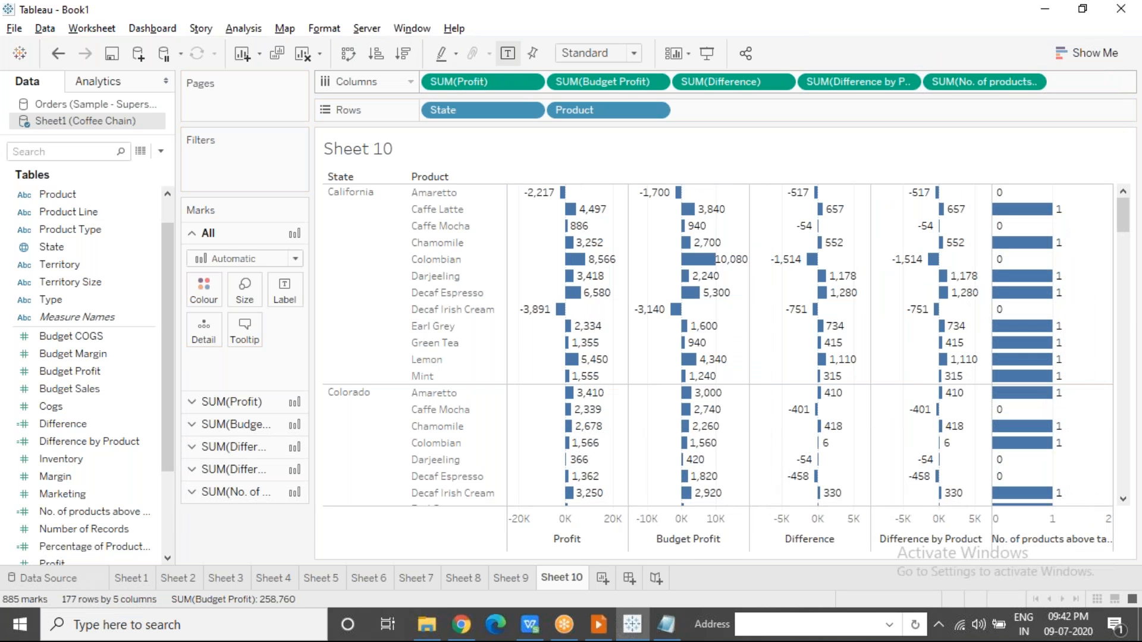
# Add Percentage of Products Above Target at the end of Columns and remove Product from Rows.
pyautogui.click(91, 548)
pyautogui.moveTo(93, 558)
pyautogui.mouseDown()
pyautogui.moveTo(115, 558)
pyautogui.moveTo(976, 178)
pyautogui.moveTo(1107, 56)
pyautogui.moveTo(1109, 88)
pyautogui.moveTo(1141, 83)
pyautogui.mouseUp()
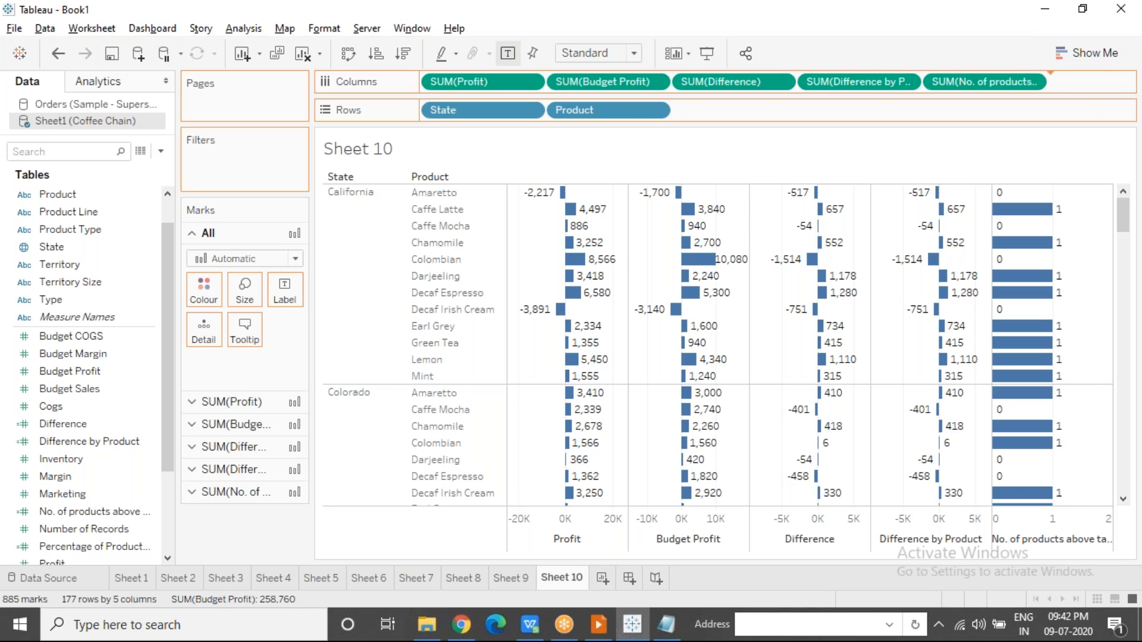
pyautogui.moveTo(1141, 83); pyautogui.dragTo(1130, 83)
pyautogui.moveTo(574, 111); pyautogui.dragTo(714, 160)
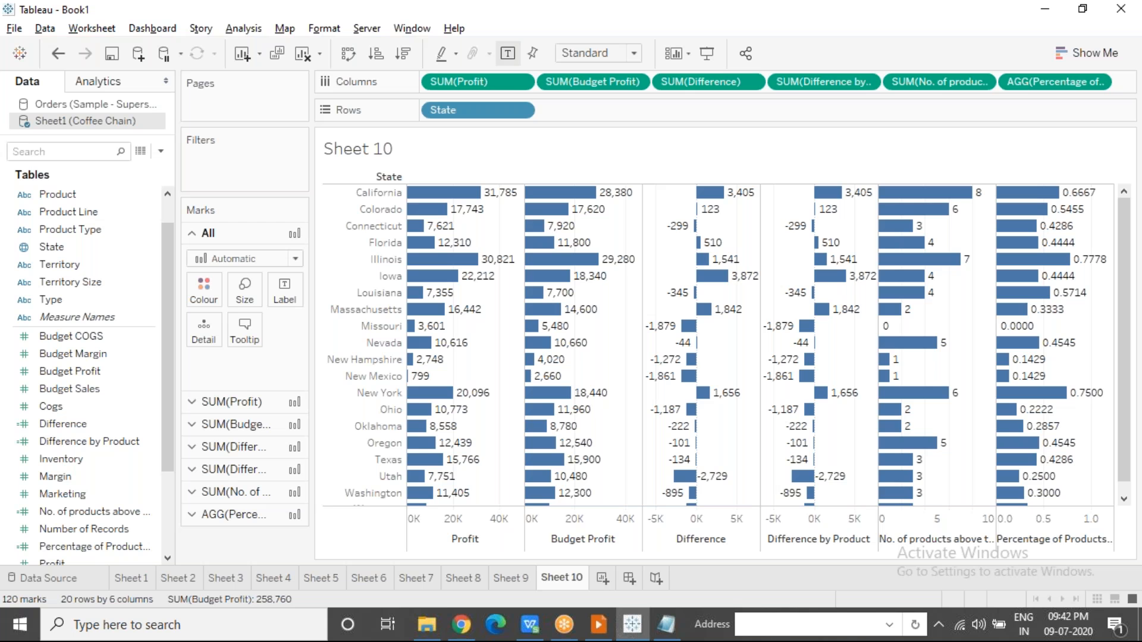
# Highlight California's products-above-target bar and review the formula of No. of products above target.
pyautogui.click(923, 194)
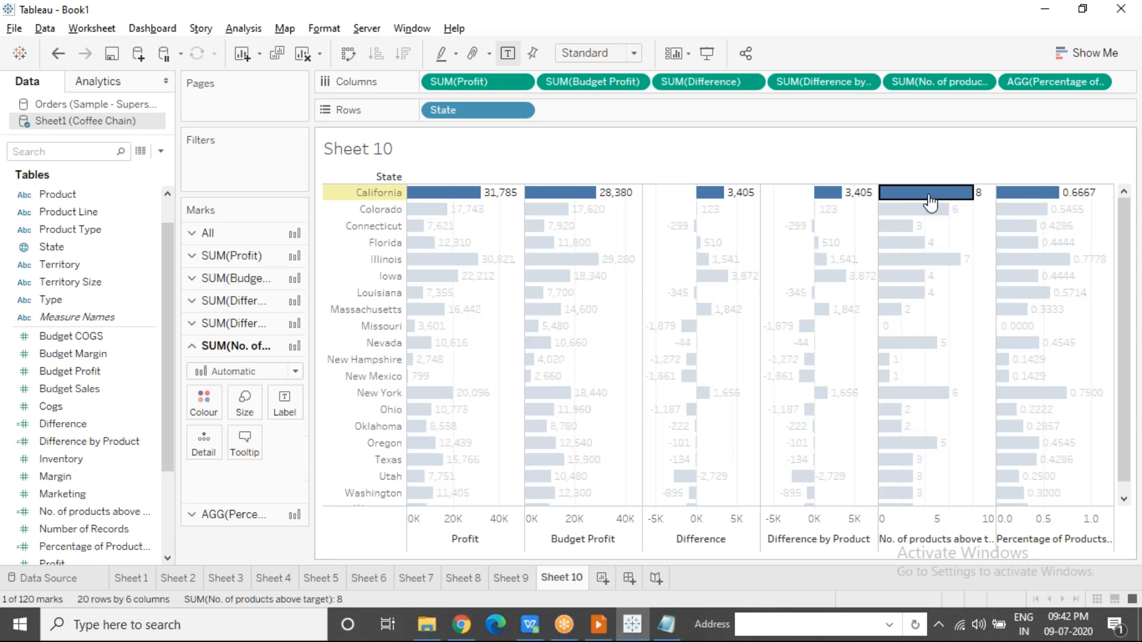
pyautogui.click(150, 513)
pyautogui.rightClick(150, 512)
pyautogui.click(213, 226)
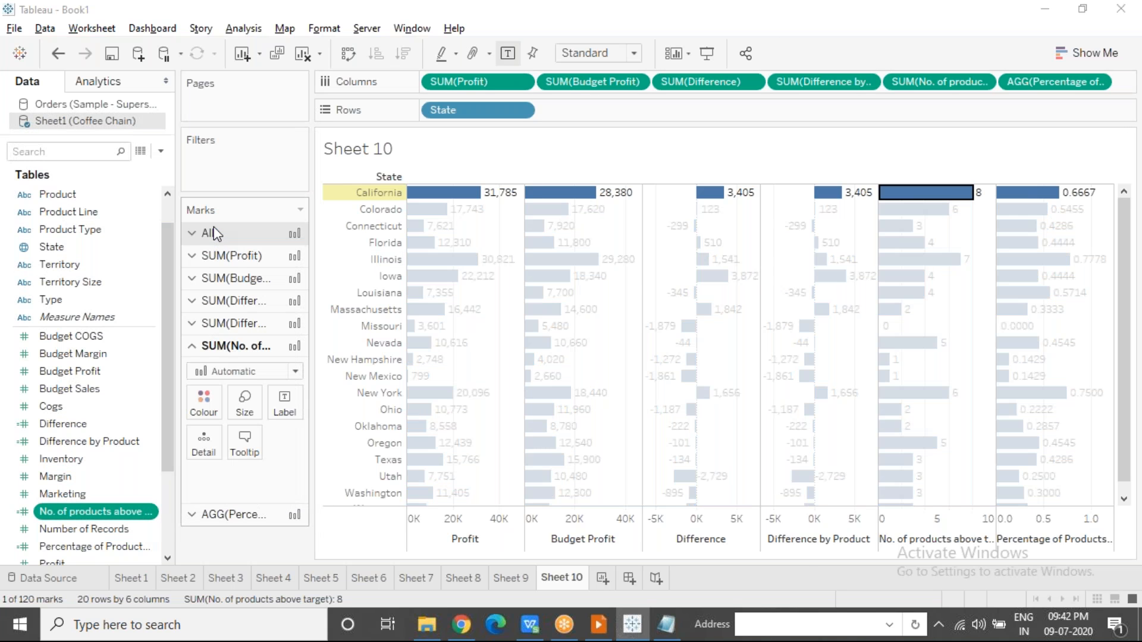
pyautogui.moveTo(436, 355); pyautogui.dragTo(21, 354)
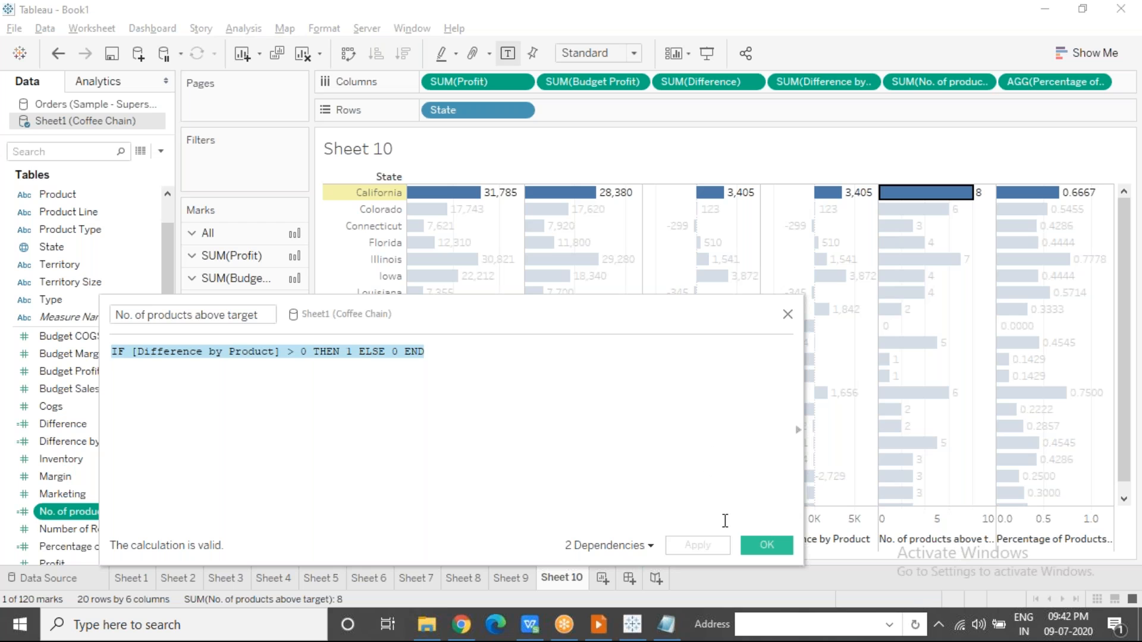
pyautogui.click(766, 546)
# Review the Percentage of Products Above Target formula, close it, and clear the mark selection in the view.
pyautogui.rightClick(152, 548)
pyautogui.click(209, 269)
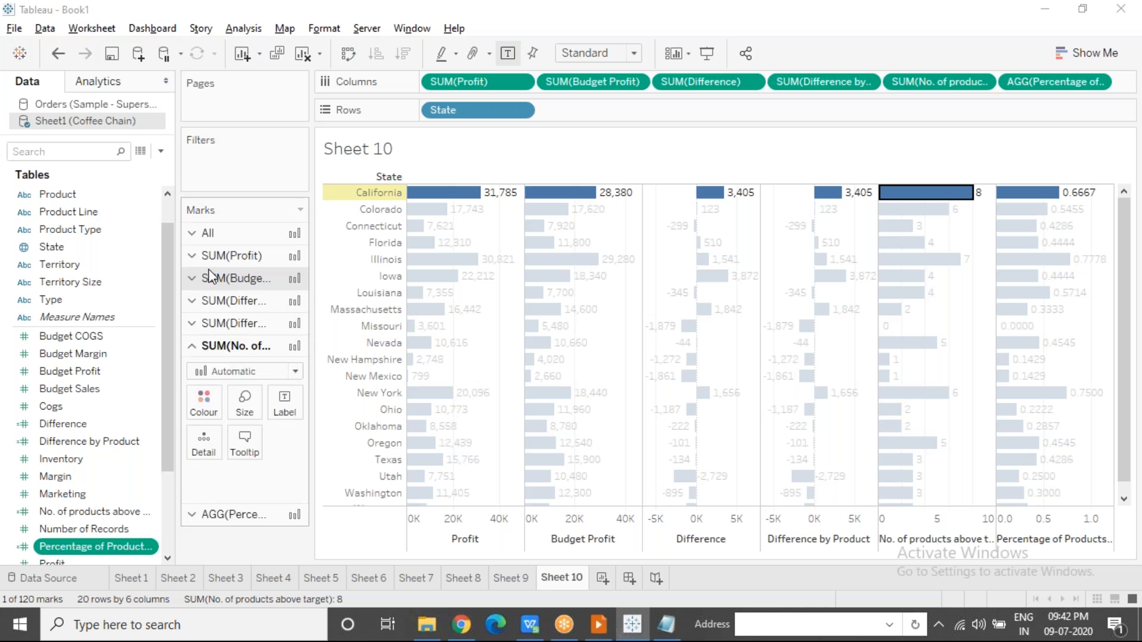
pyautogui.moveTo(458, 352); pyautogui.dragTo(67, 349)
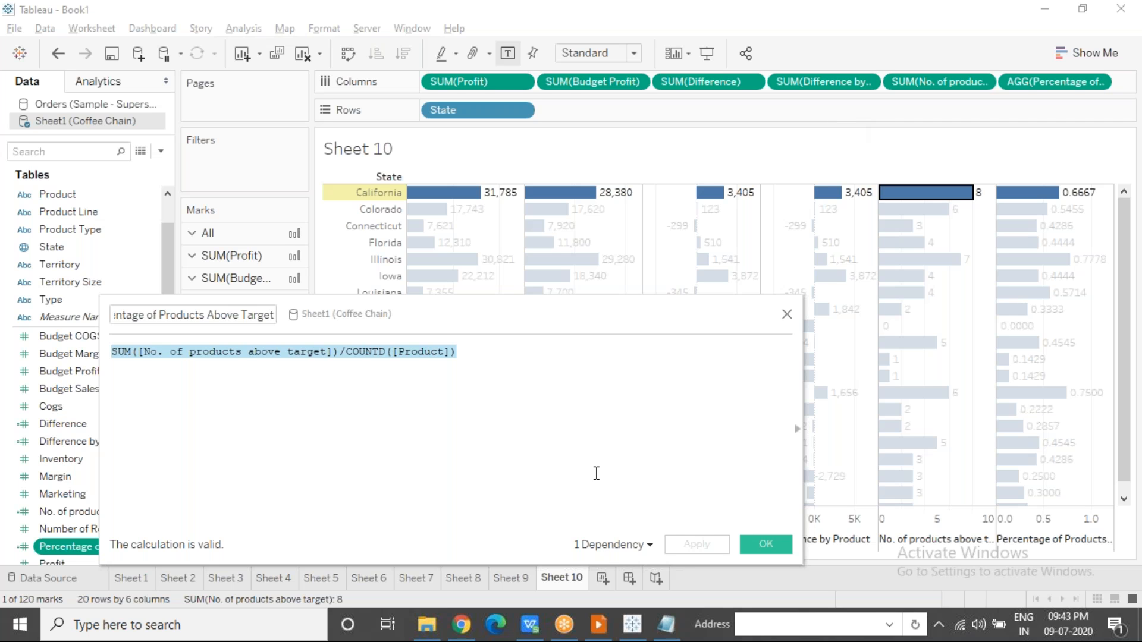
pyautogui.click(474, 402)
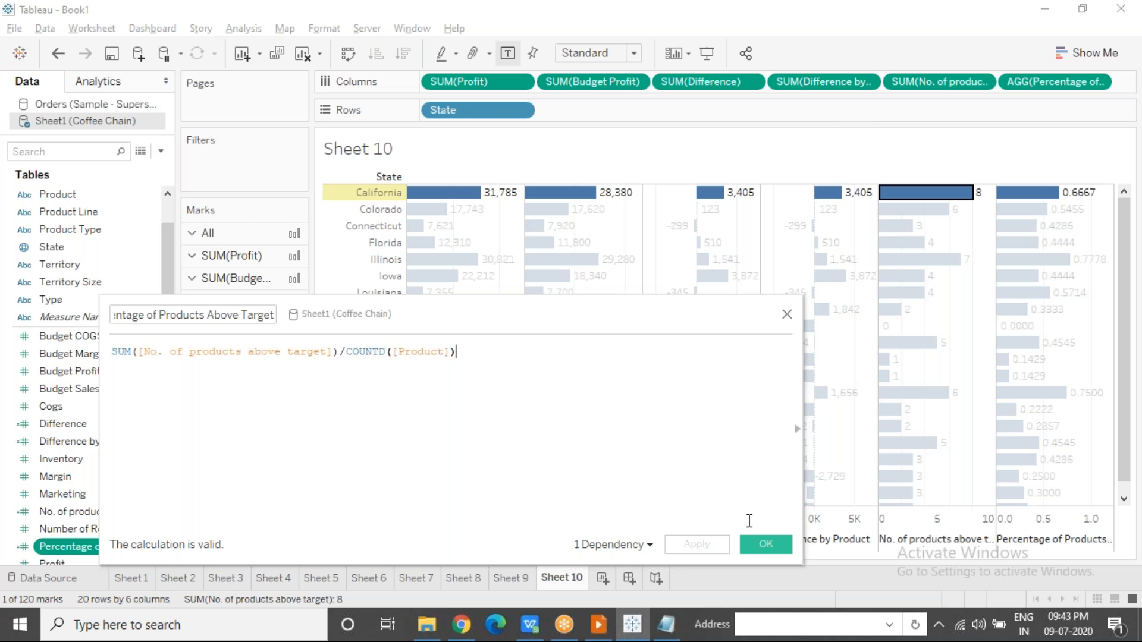
pyautogui.click(757, 547)
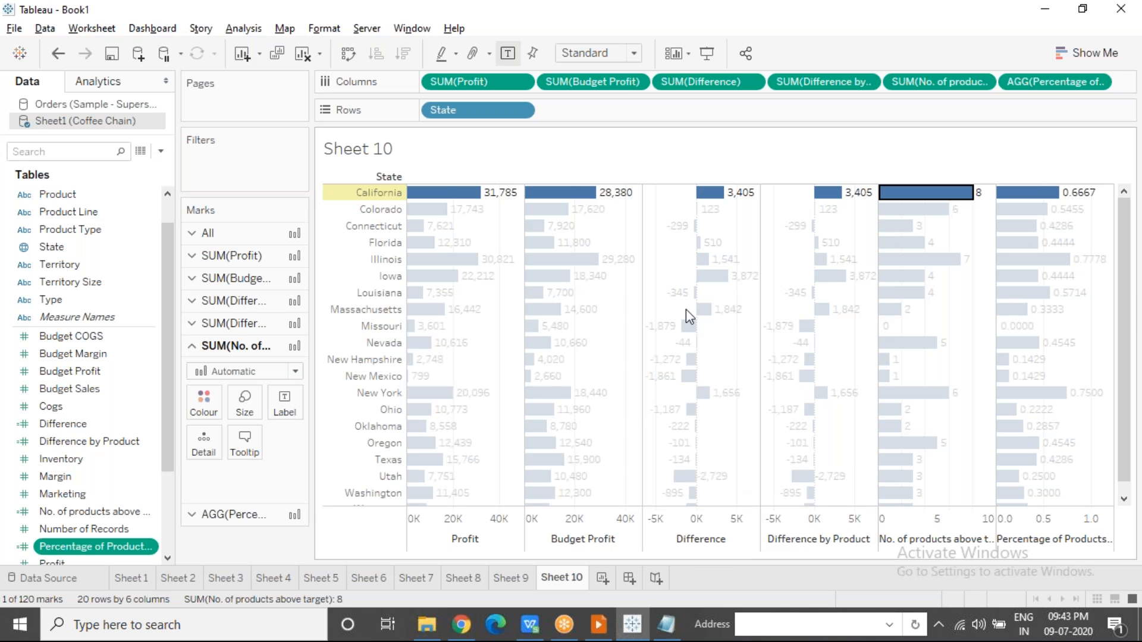
pyautogui.click(740, 351)
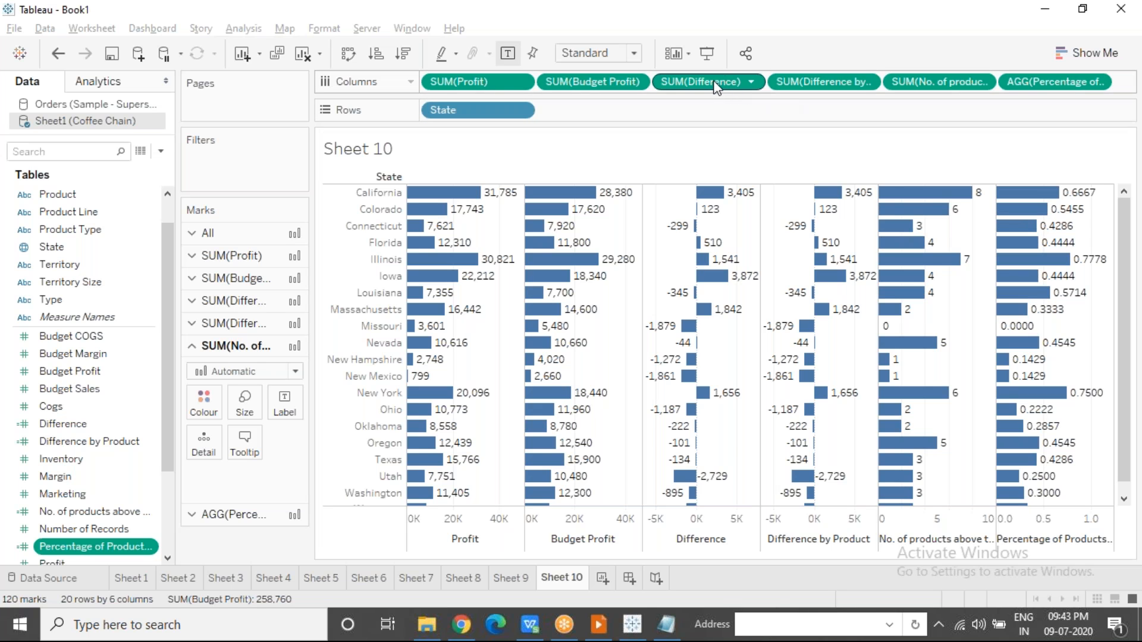
# Remove Difference and No. of products above target from Columns.
pyautogui.moveTo(721, 81); pyautogui.dragTo(877, 144)
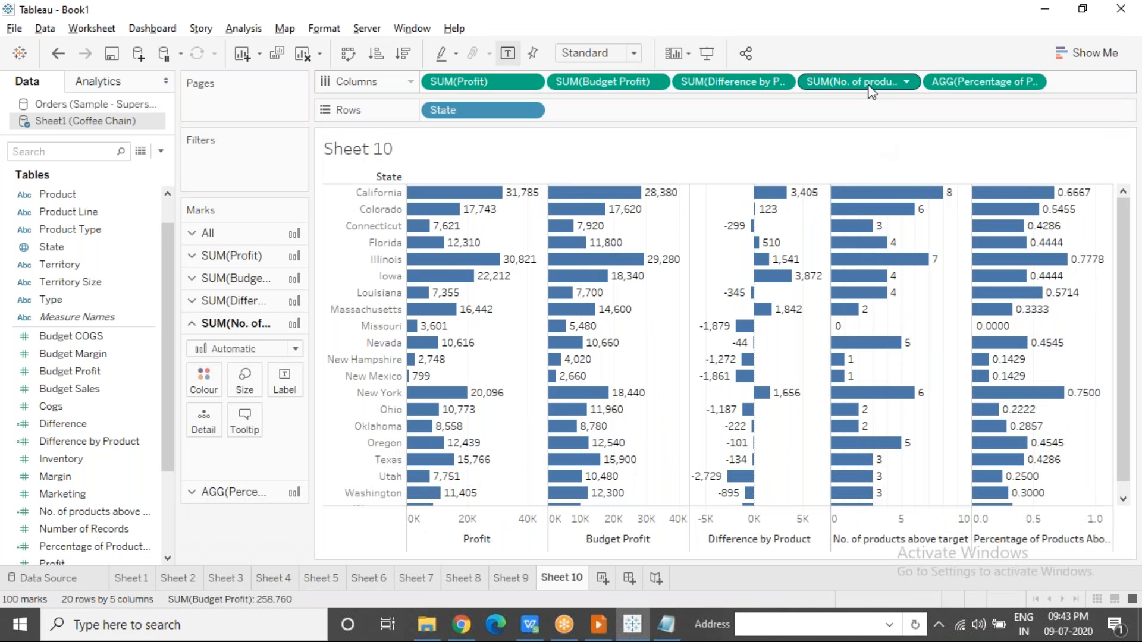
pyautogui.moveTo(865, 86); pyautogui.dragTo(889, 191)
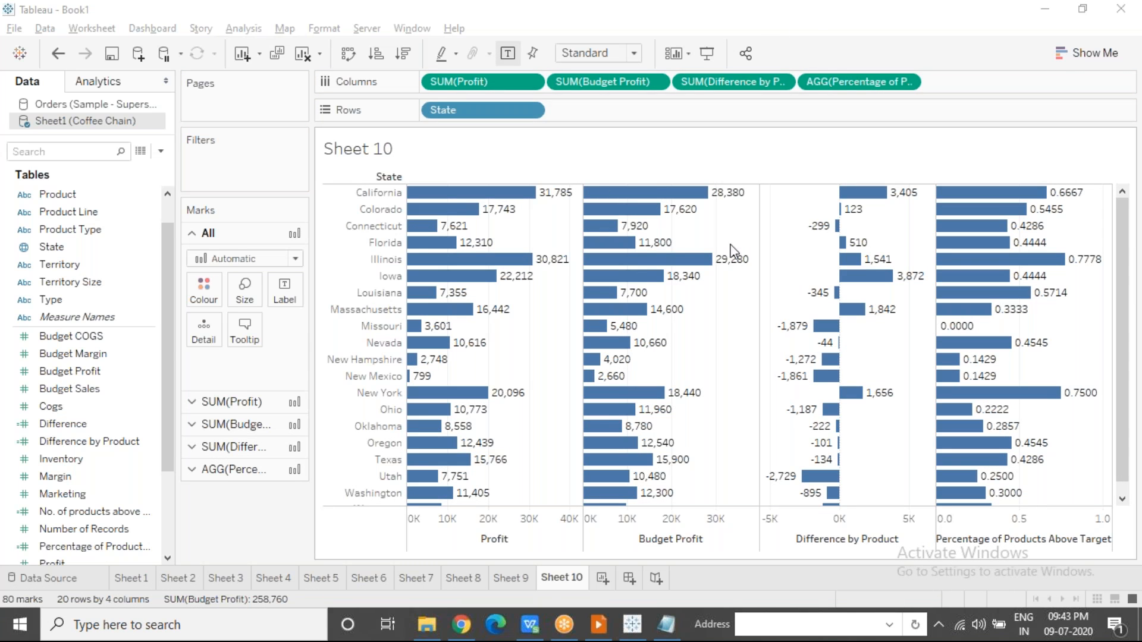
pyautogui.click(738, 321)
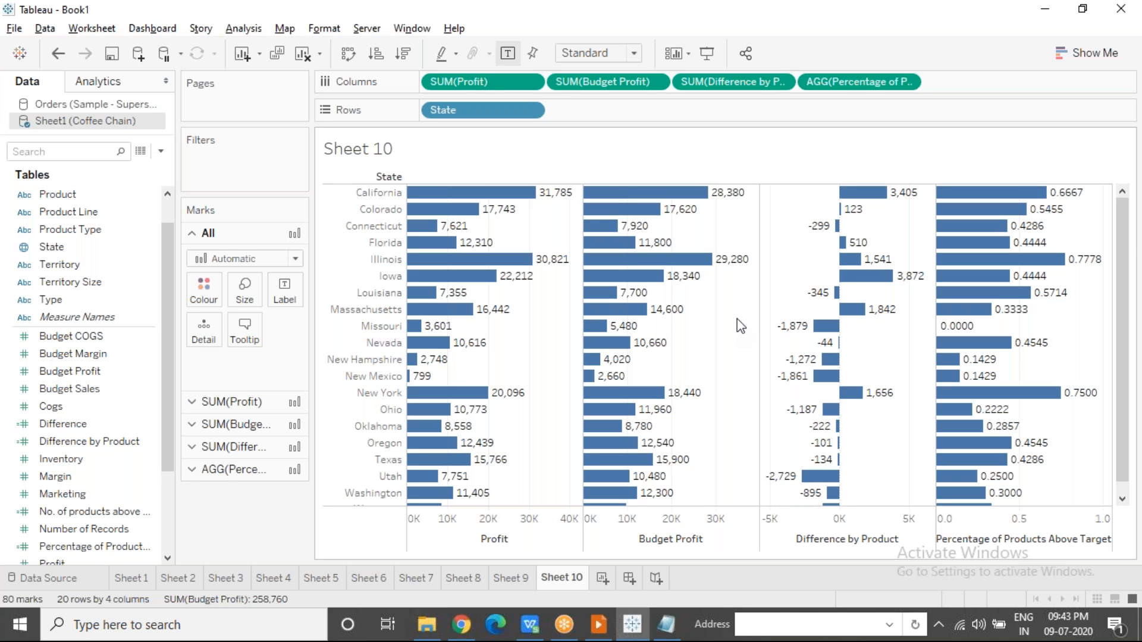
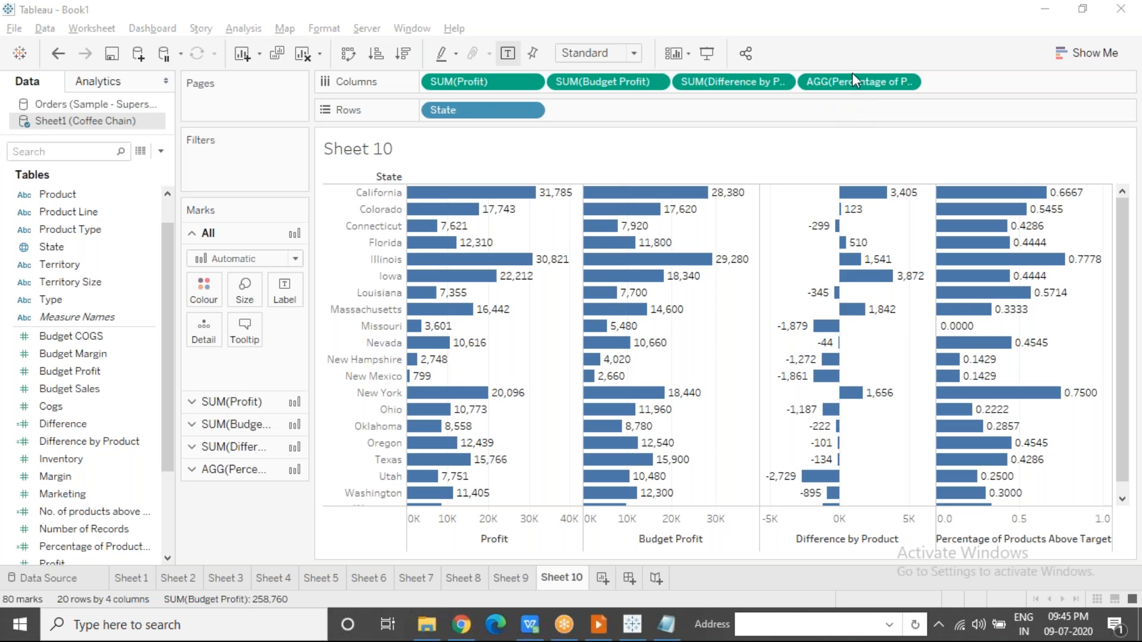
# Add a new blank worksheet after Sheet 10.
pyautogui.click(602, 578)
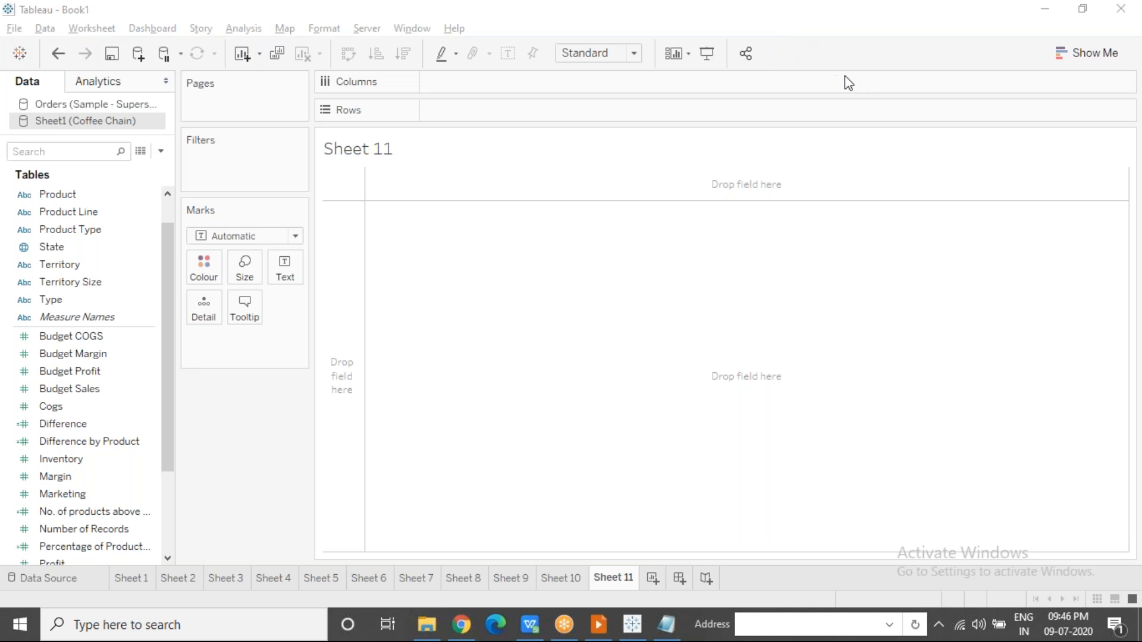
pyautogui.click(533, 287)
pyautogui.click(594, 583)
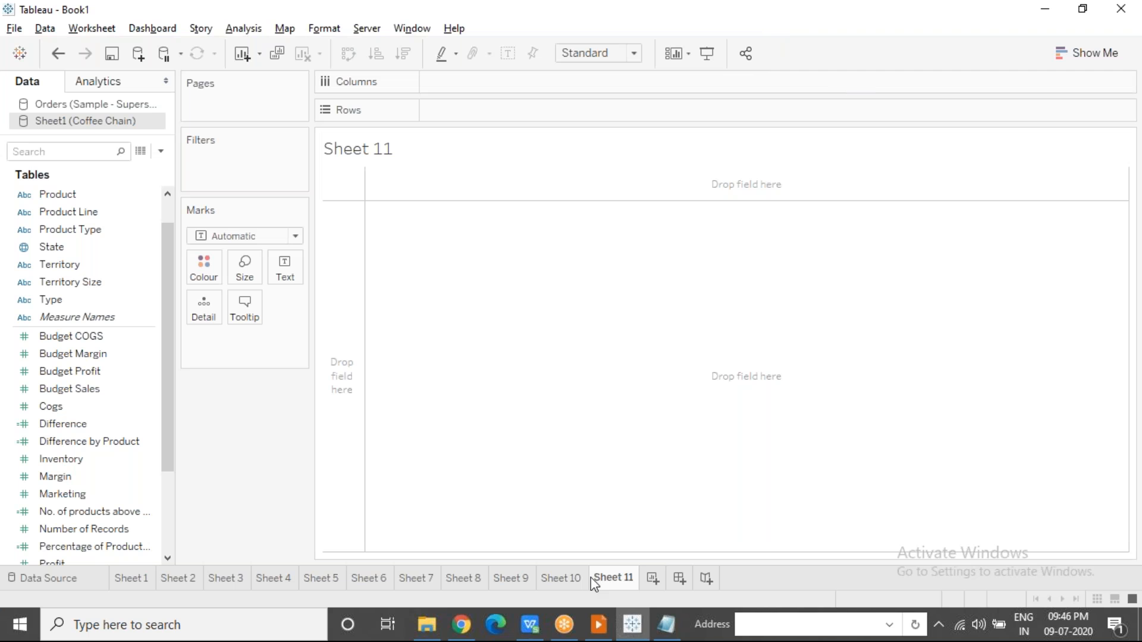
# Switch to the slide presentation and go back to the Types of LOD Expressions slide.
pyautogui.click(598, 625)
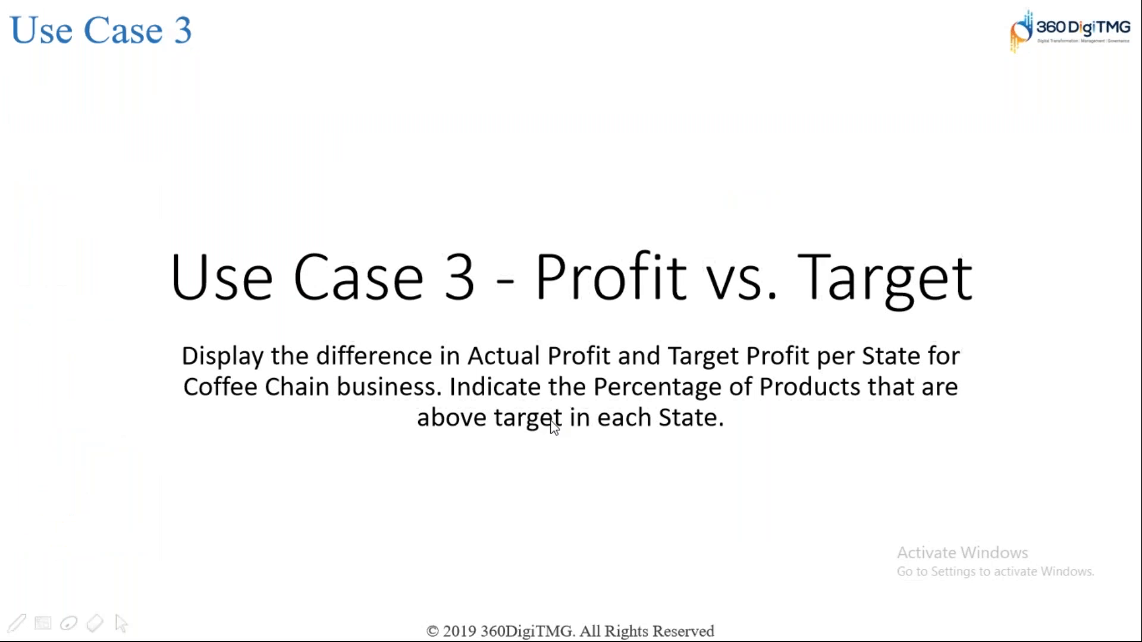
pyautogui.press('Left')
pyautogui.press('Left')
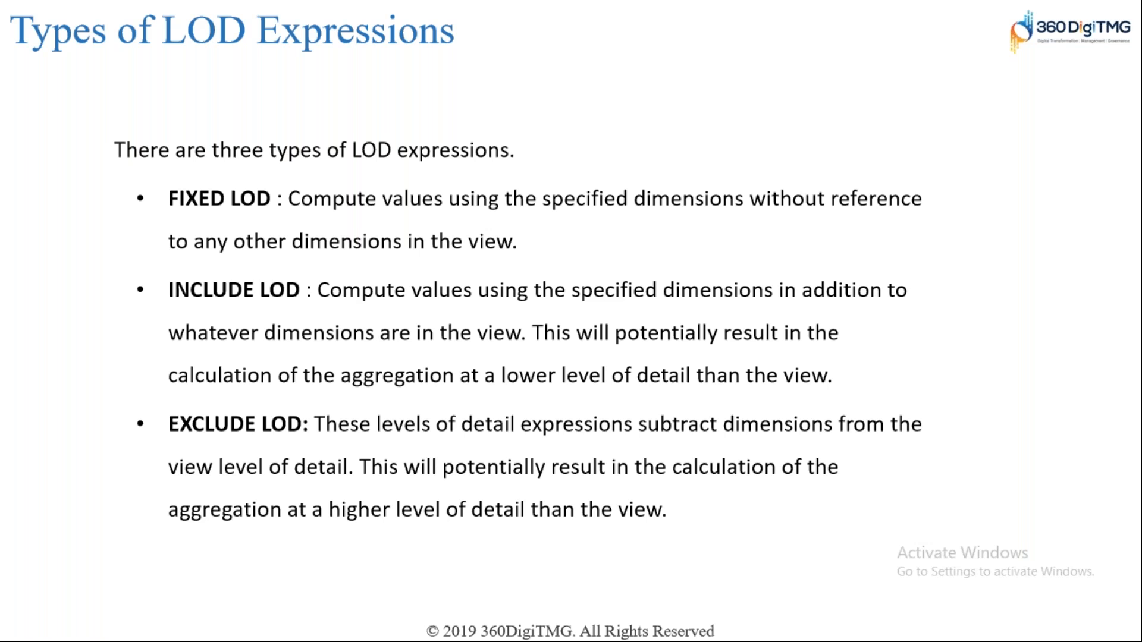
# Switch to the Notepad notes and paste a copy of the Include definition line below "Sub-Category + State", after a blank line.
pyautogui.hotkey('alt', 'Tab')
pyautogui.hotkey('alt', 'Tab')
pyautogui.hotkey('alt', 'Tab')
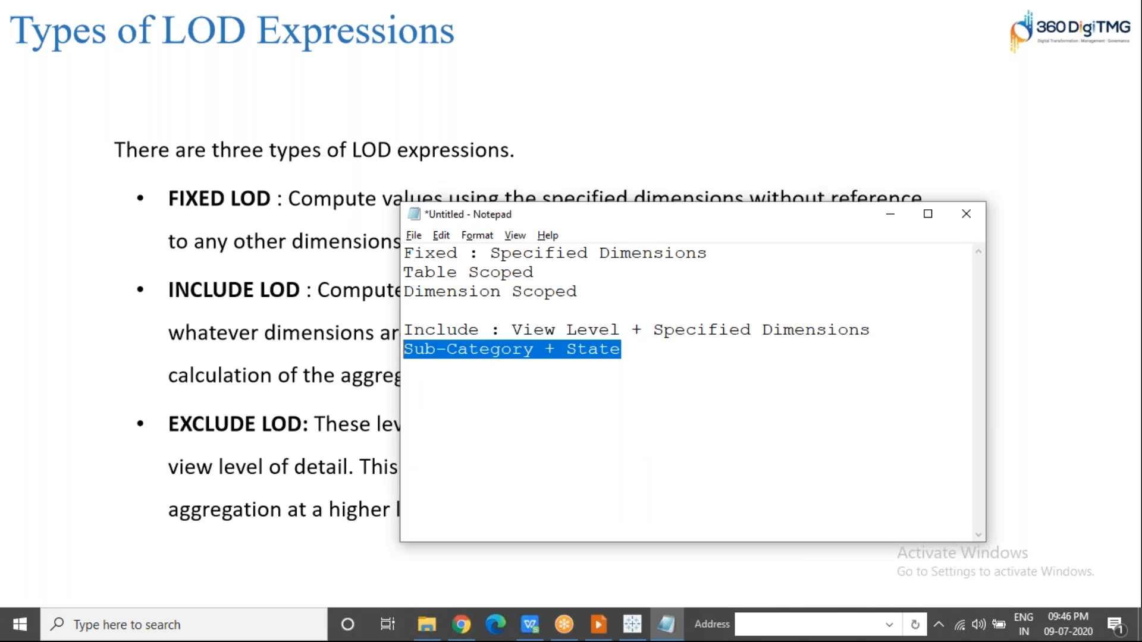
pyautogui.press('Right')
pyautogui.press('Return')
pyautogui.press('Return')
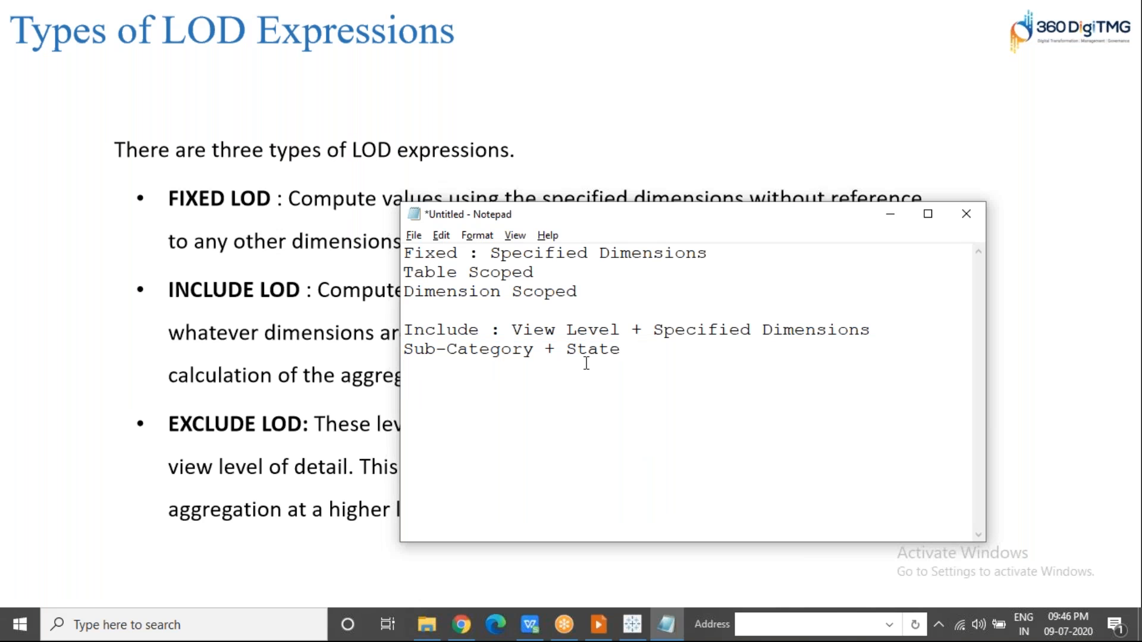
pyautogui.moveTo(872, 329); pyautogui.dragTo(548, 316)
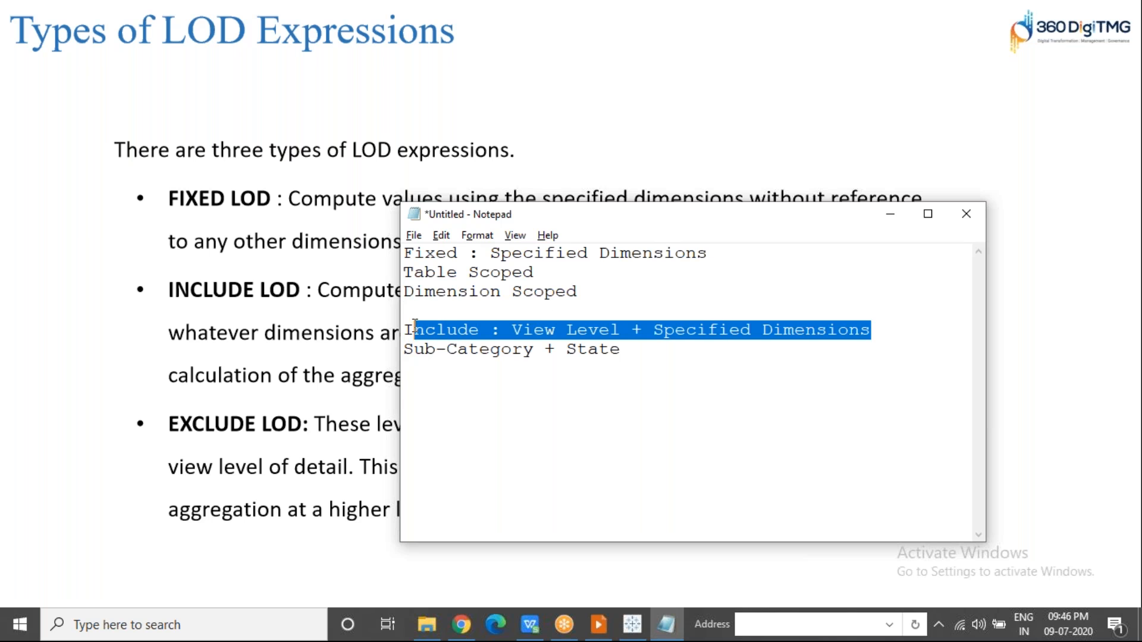
pyautogui.hotkey('ctrl', 'c')
pyautogui.click(496, 393)
pyautogui.hotkey('ctrl', 'v')
# Edit the copied definition line to read "Exclude : View Level - Specified Dimensions".
pyautogui.moveTo(426, 388); pyautogui.dragTo(393, 387)
pyautogui.write('Ex')
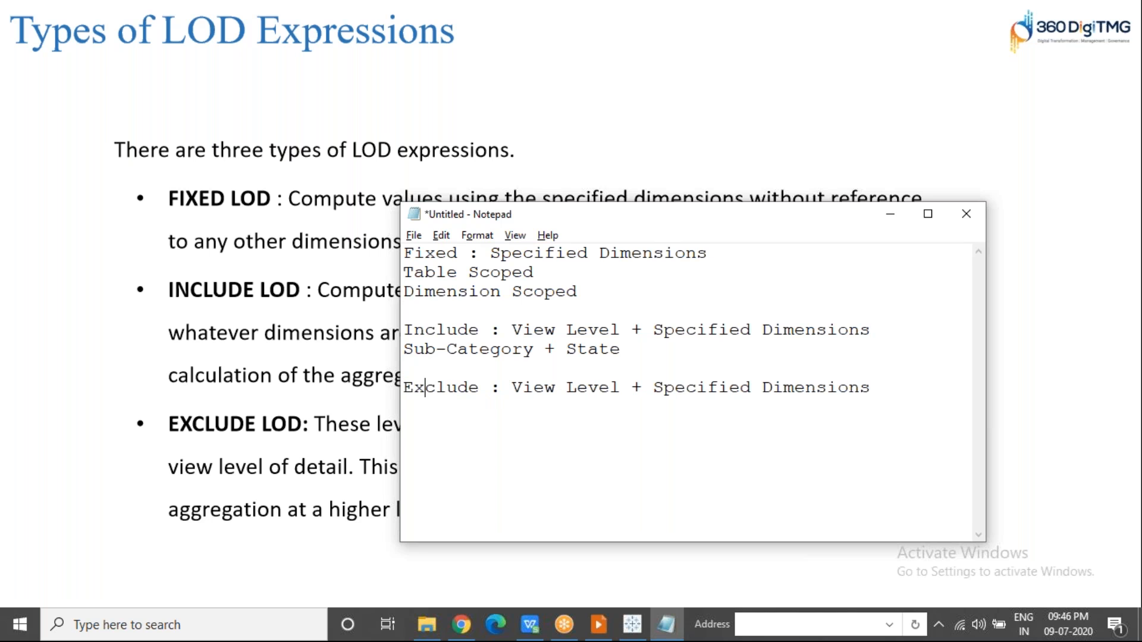
pyautogui.moveTo(633, 387); pyautogui.dragTo(642, 387)
pyautogui.write('-')
pyautogui.click(878, 392)
pyautogui.click(801, 29)
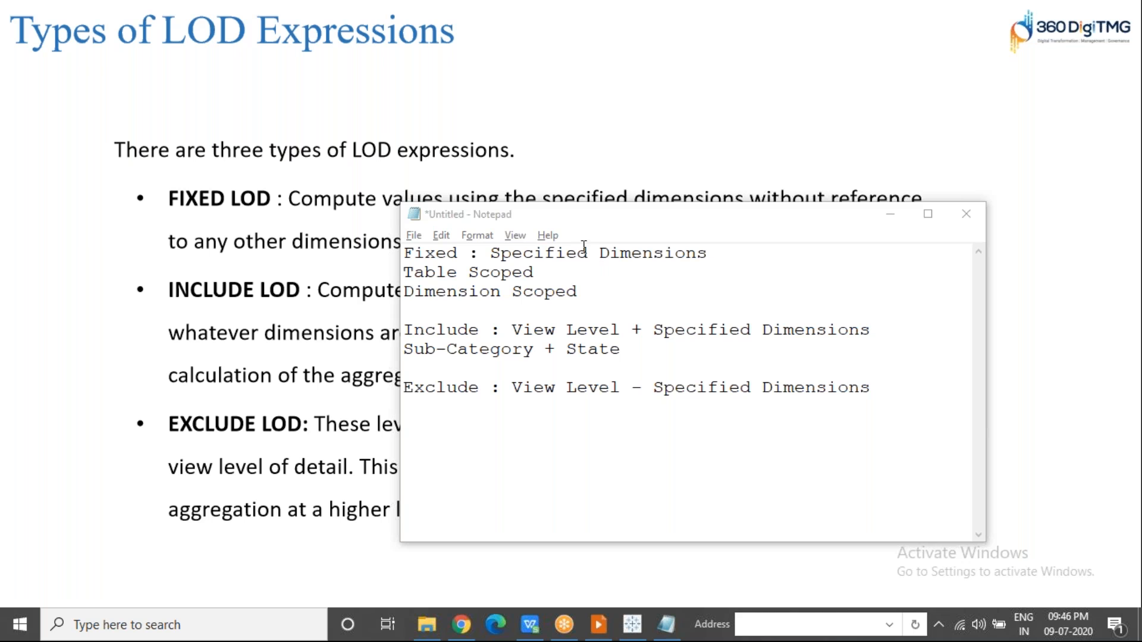
# Review the Fixed, Include and Exclude definition lines in the notes by highlighting each one in turn.
pyautogui.click(407, 255)
pyautogui.moveTo(407, 254); pyautogui.dragTo(718, 255)
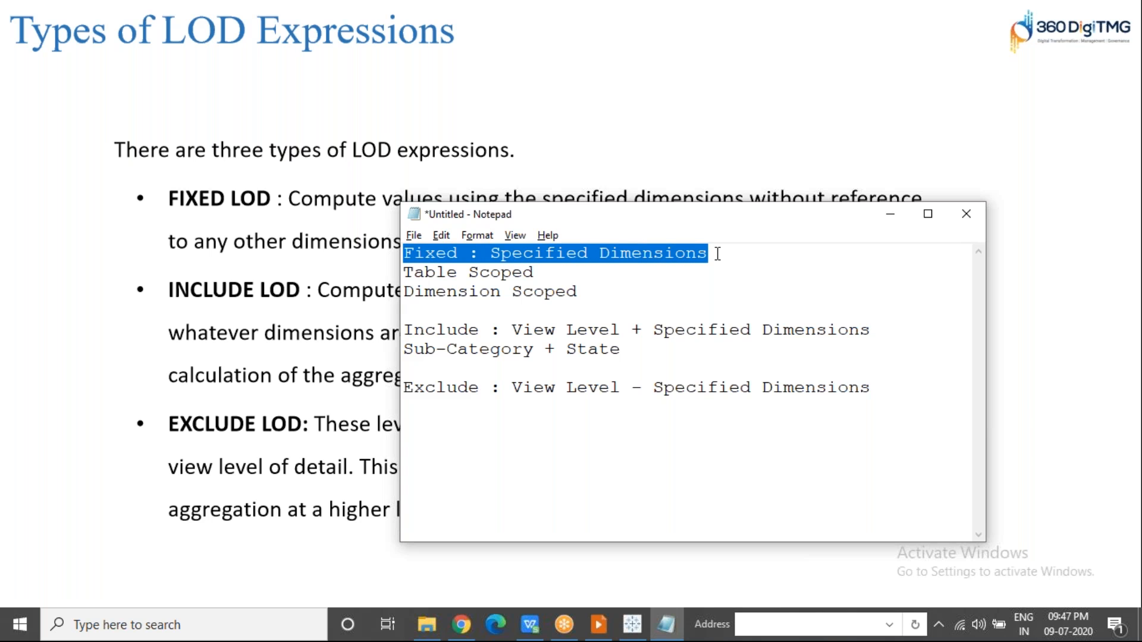
pyautogui.moveTo(406, 329); pyautogui.dragTo(880, 331)
pyautogui.click(407, 388)
pyautogui.moveTo(407, 388); pyautogui.dragTo(882, 385)
pyautogui.click(883, 385)
# Switch to Tableau, add Sales from Orders (Sample - Superstore) to Columns on Sheet 11 and show mark labels.
pyautogui.hotkey('alt', 'Tab')
pyautogui.hotkey('alt', 'Tab')
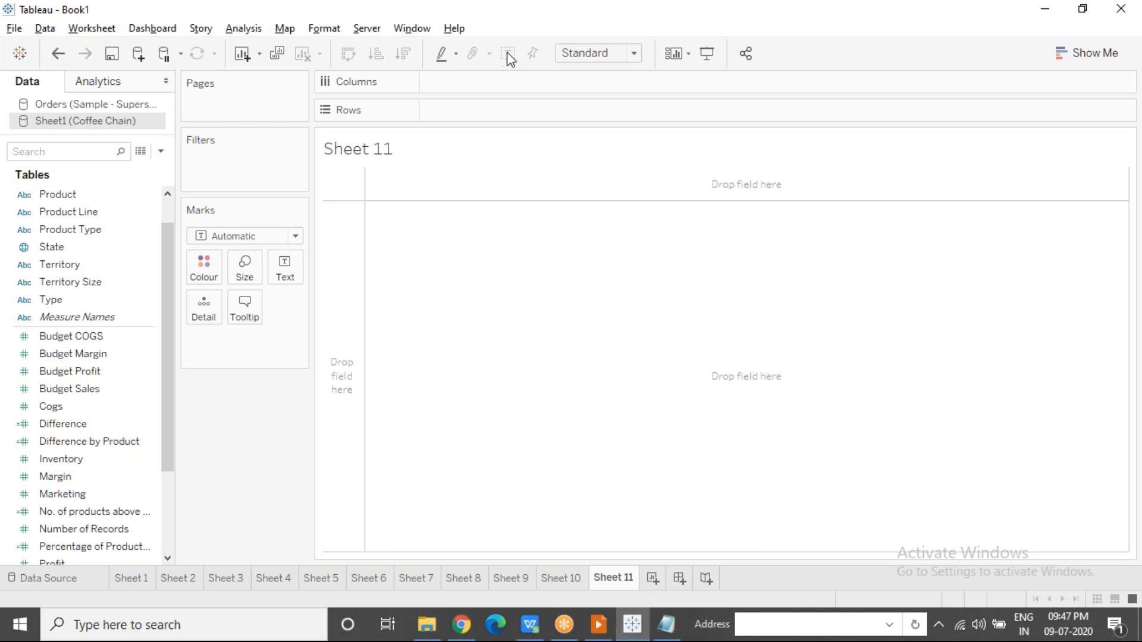
pyautogui.click(113, 103)
pyautogui.moveTo(51, 511)
pyautogui.mouseDown()
pyautogui.moveTo(462, 91)
pyautogui.moveTo(452, 88)
pyautogui.mouseUp()
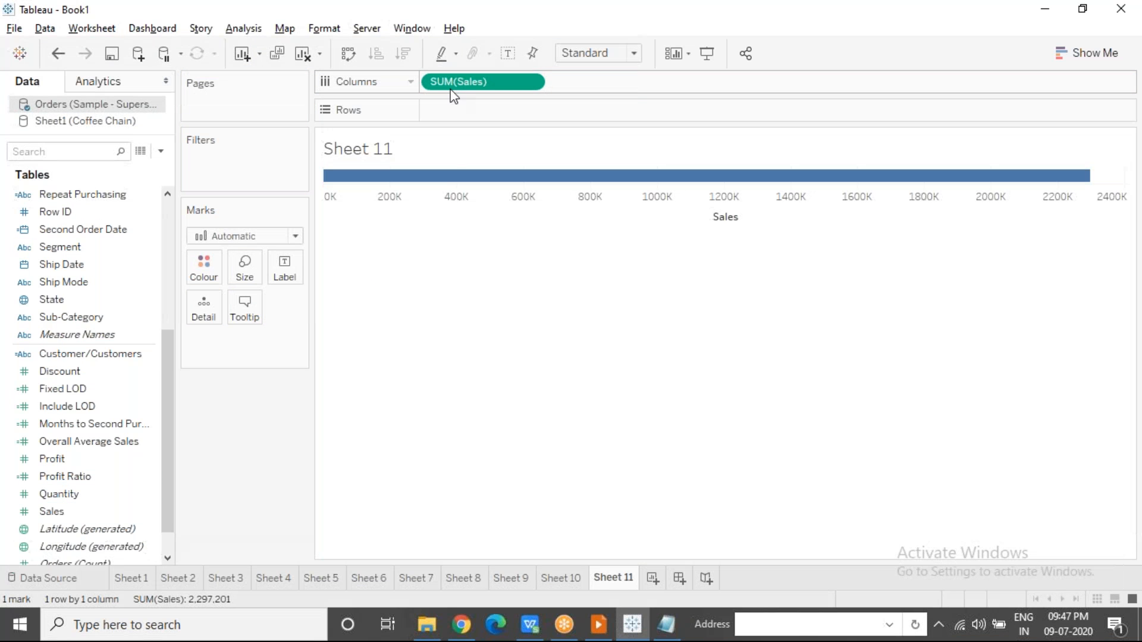
pyautogui.click(515, 49)
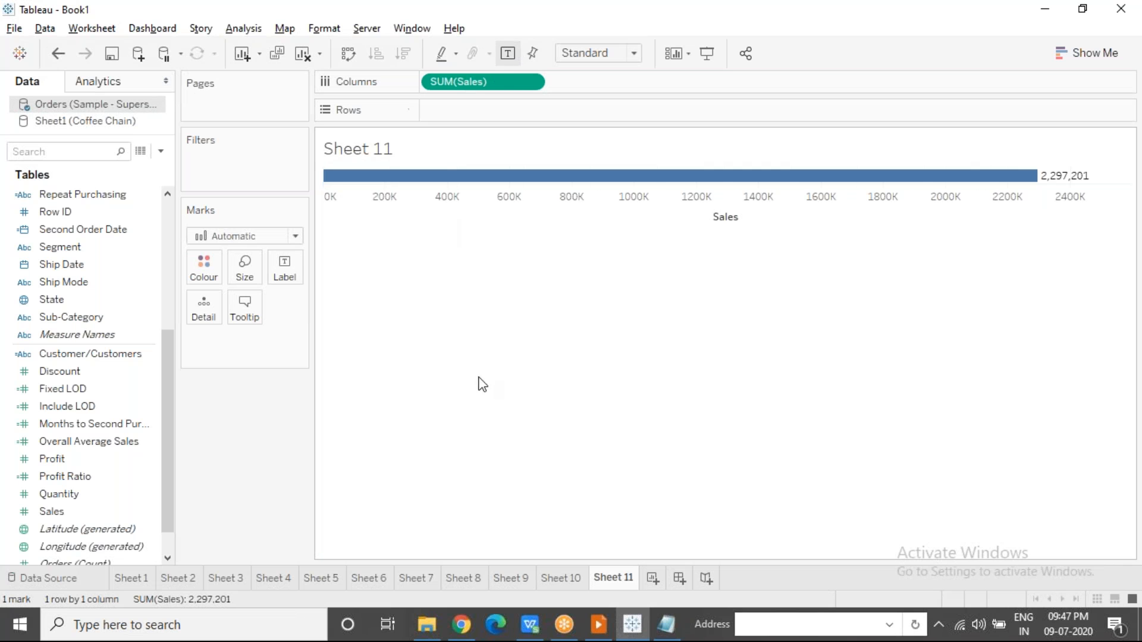
pyautogui.moveTo(718, 178)
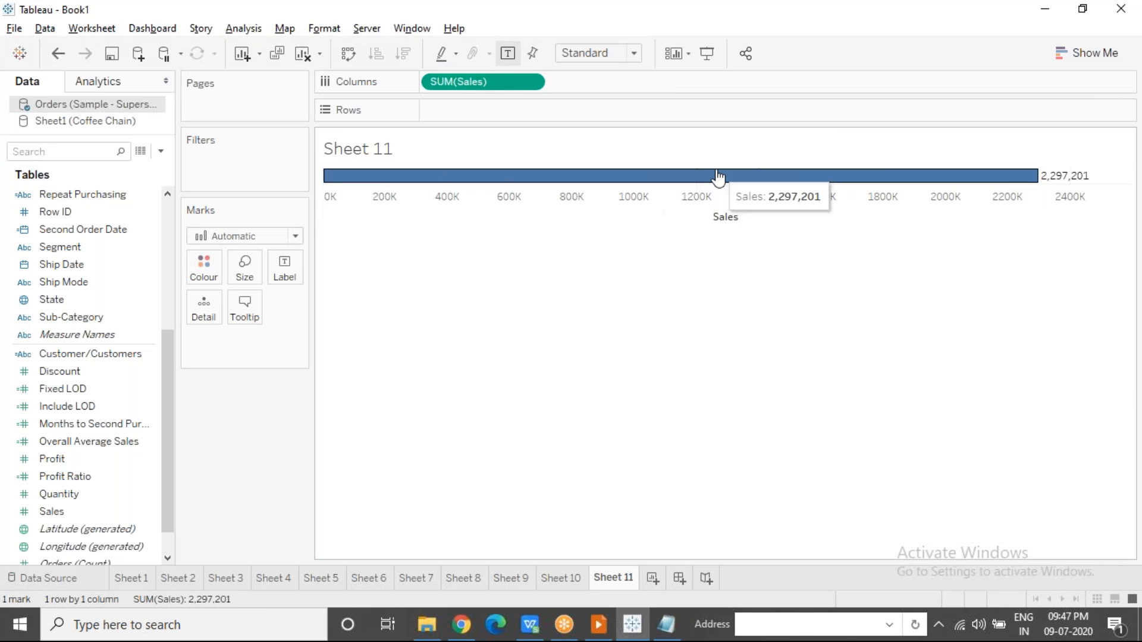
# Add the ad hoc calculation { EXCLUDE [Region] : SUM([Sales]) } to Columns after Sales.
pyautogui.doubleClick(692, 83)
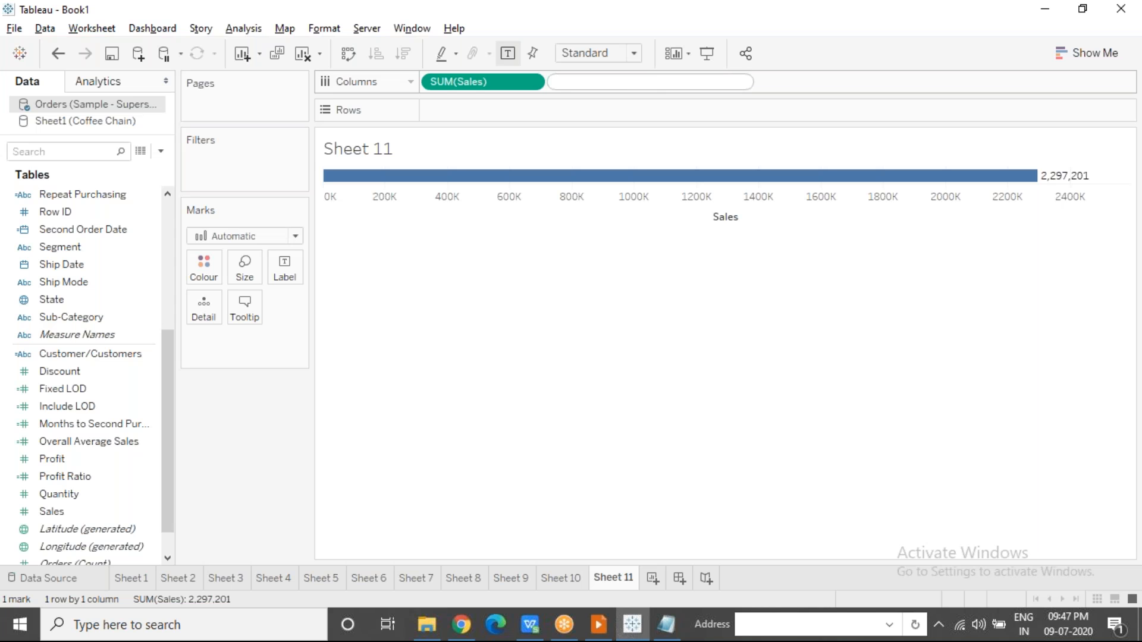
pyautogui.write('{ EXCLUDE r')
pyautogui.write('egi')
pyautogui.press('Return')
pyautogui.write(': su')
pyautogui.press('Return')
pyautogui.press('BackSpace')
pyautogui.press('BackSpace')
pyautogui.press('BackSpace')
pyautogui.press('BackSpace')
pyautogui.press('BackSpace')
pyautogui.press('BackSpace')
pyautogui.press('BackSpace')
pyautogui.press('BackSpace')
pyautogui.press('BackSpace')
pyautogui.press('BackSpace')
pyautogui.press('BackSpace')
pyautogui.press('BackSpace')
pyautogui.press('BackSpace')
pyautogui.write('sum')
pyautogui.press('Return')
pyautogui.write('sa')
pyautogui.press('Return')
pyautogui.write(') }')
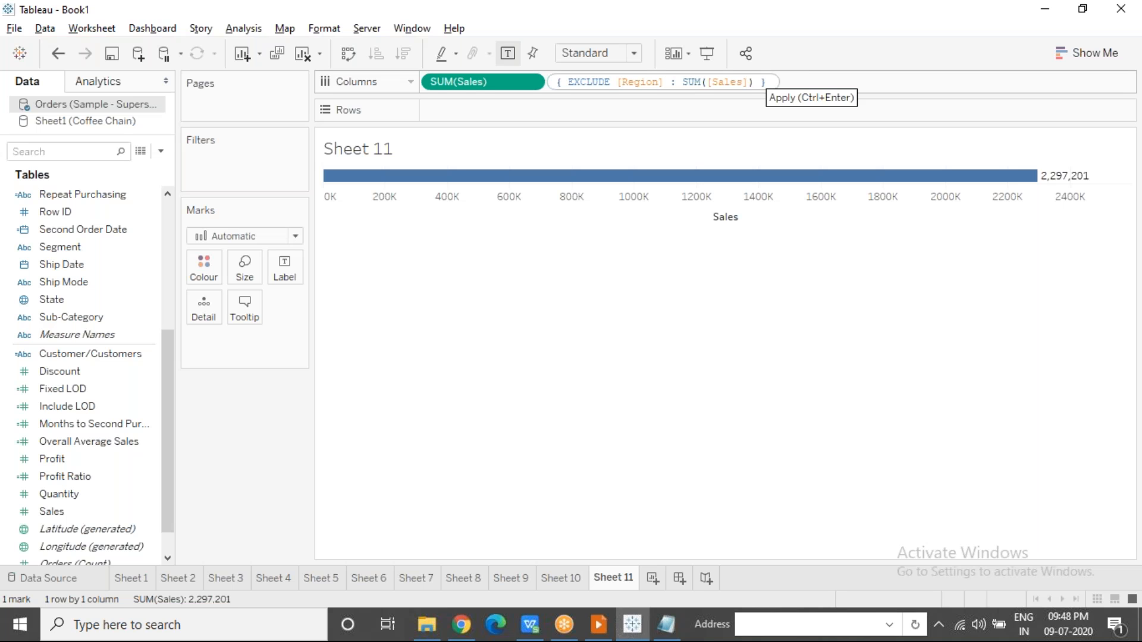
pyautogui.click(594, 357)
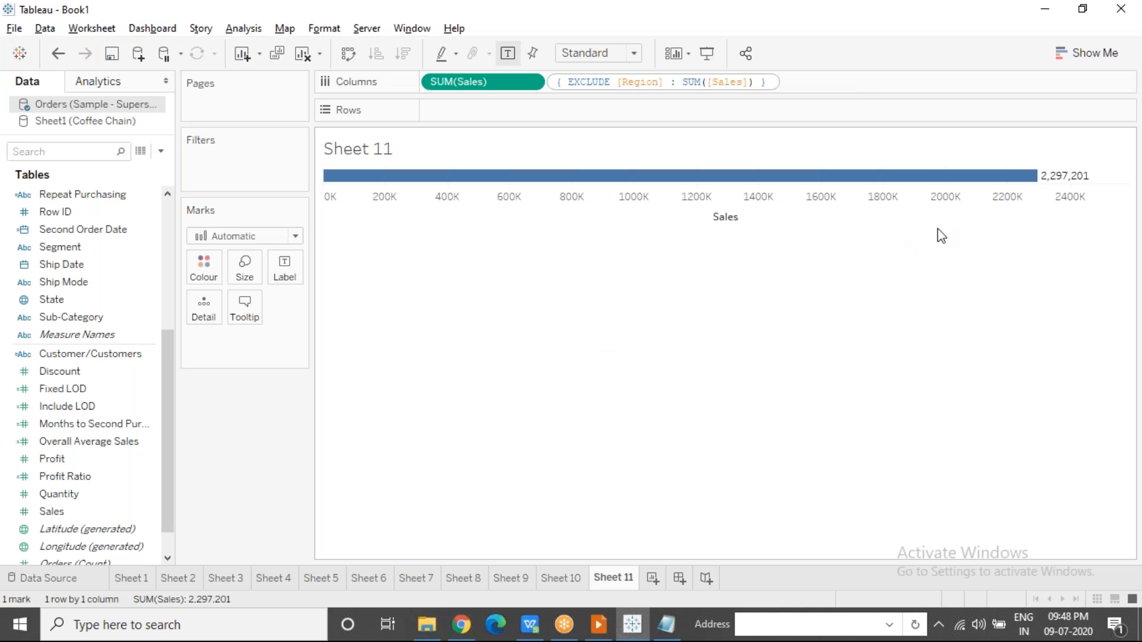
pyautogui.click(1062, 205)
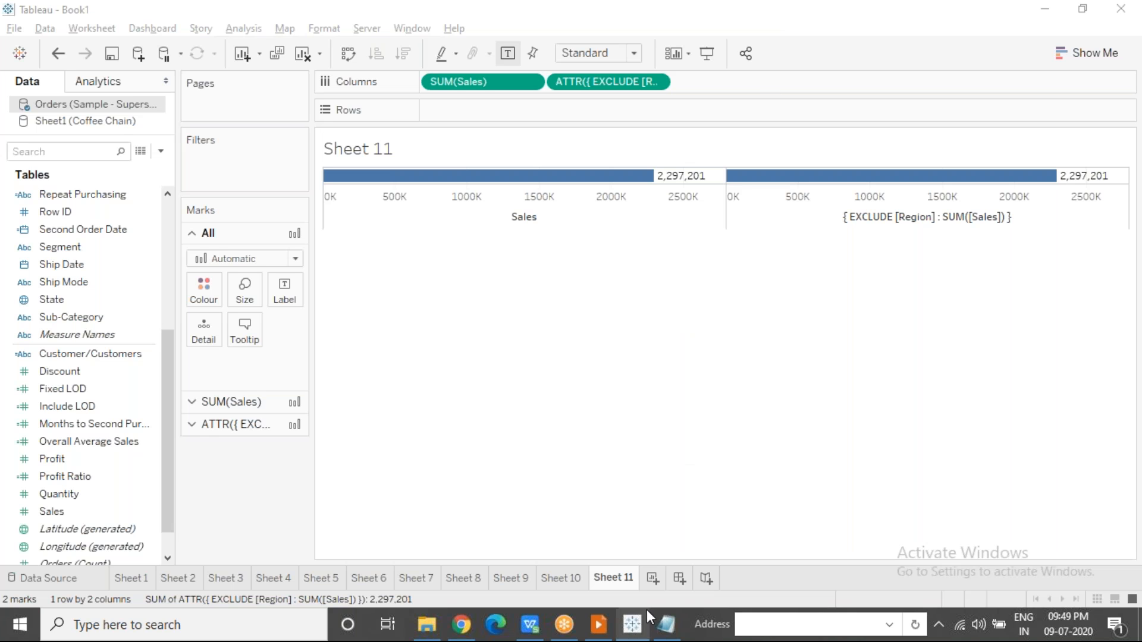
# Review the "View Level - Specified Dimensions" wording for Exclude in the Notepad notes, and return to the Tableau worksheet.
pyautogui.click(666, 624)
pyautogui.moveTo(502, 389); pyautogui.dragTo(763, 396)
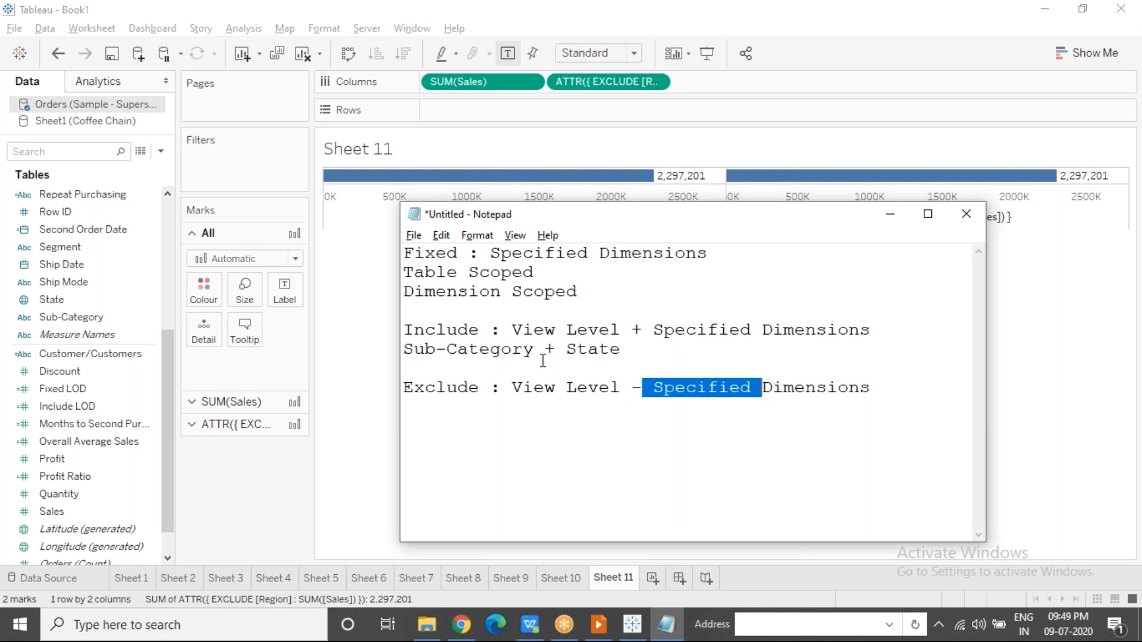
pyautogui.moveTo(512, 388); pyautogui.dragTo(640, 393)
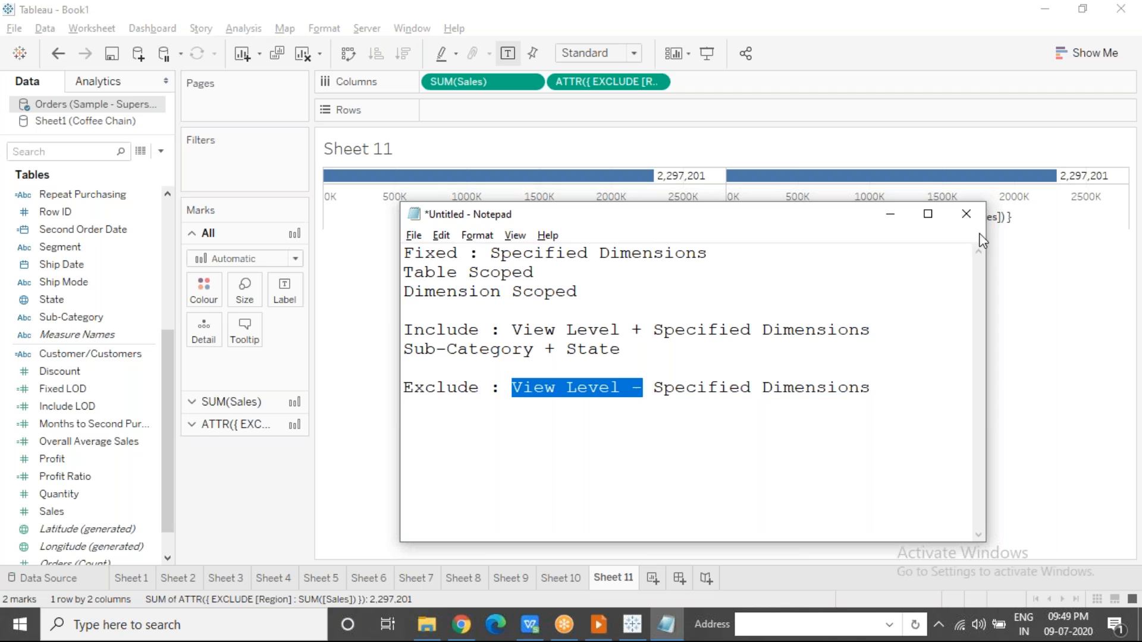
pyautogui.click(1027, 249)
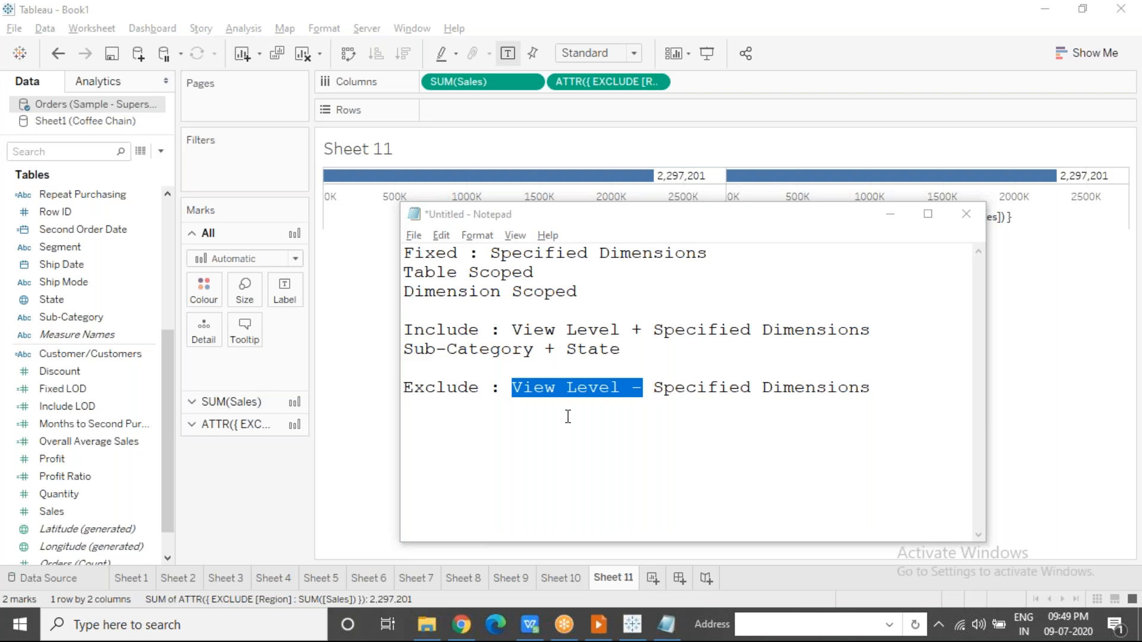
pyautogui.click(351, 263)
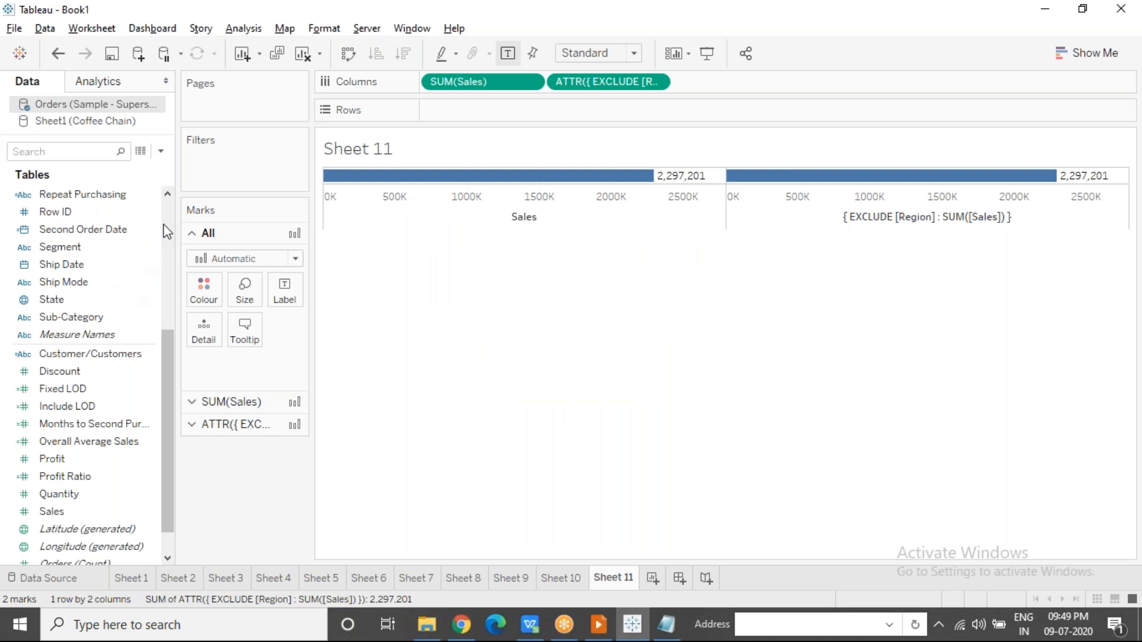
# Add Region to Rows and inspect the Sales bars by region.
pyautogui.scroll(5, 87, 349)
pyautogui.moveTo(60, 423)
pyautogui.mouseDown()
pyautogui.moveTo(492, 154)
pyautogui.moveTo(446, 109)
pyautogui.mouseUp()
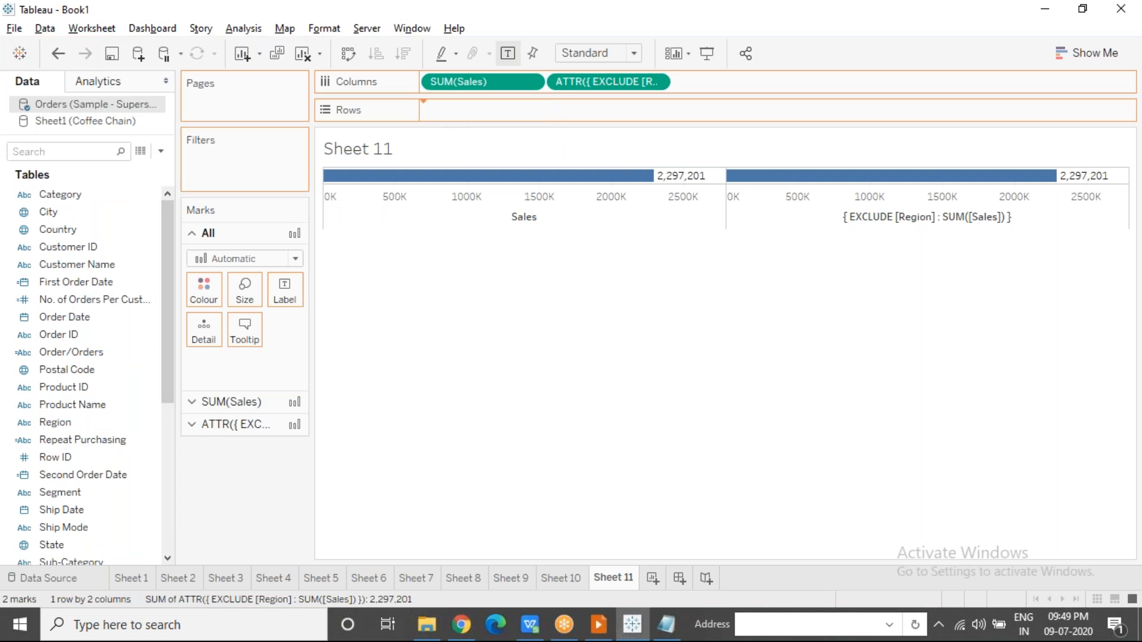
pyautogui.click(457, 85)
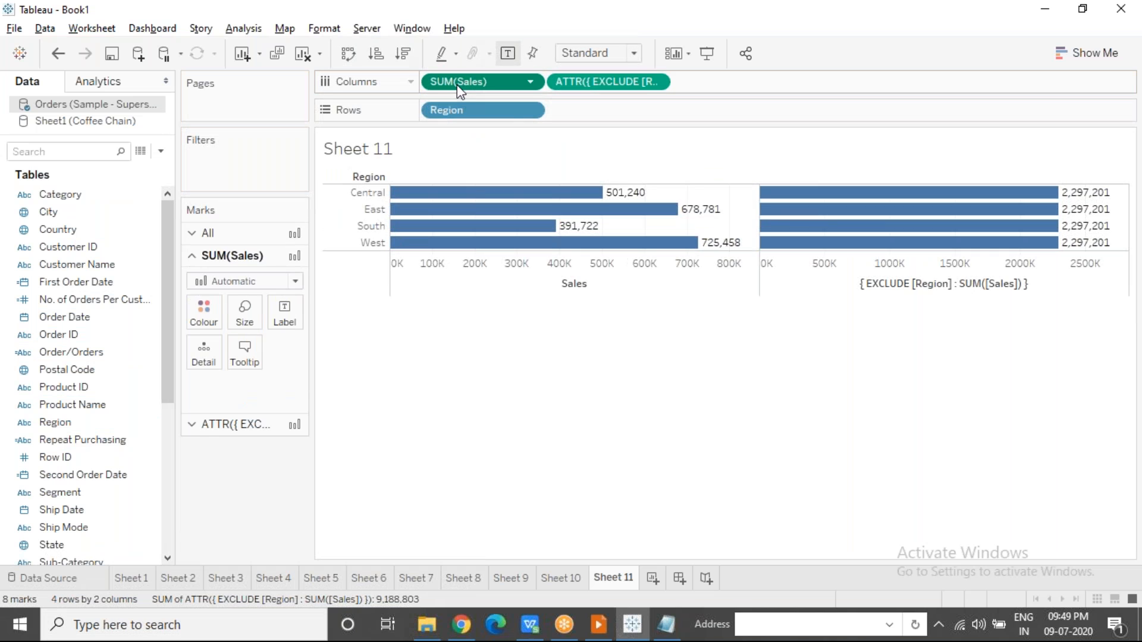
pyautogui.moveTo(504, 200)
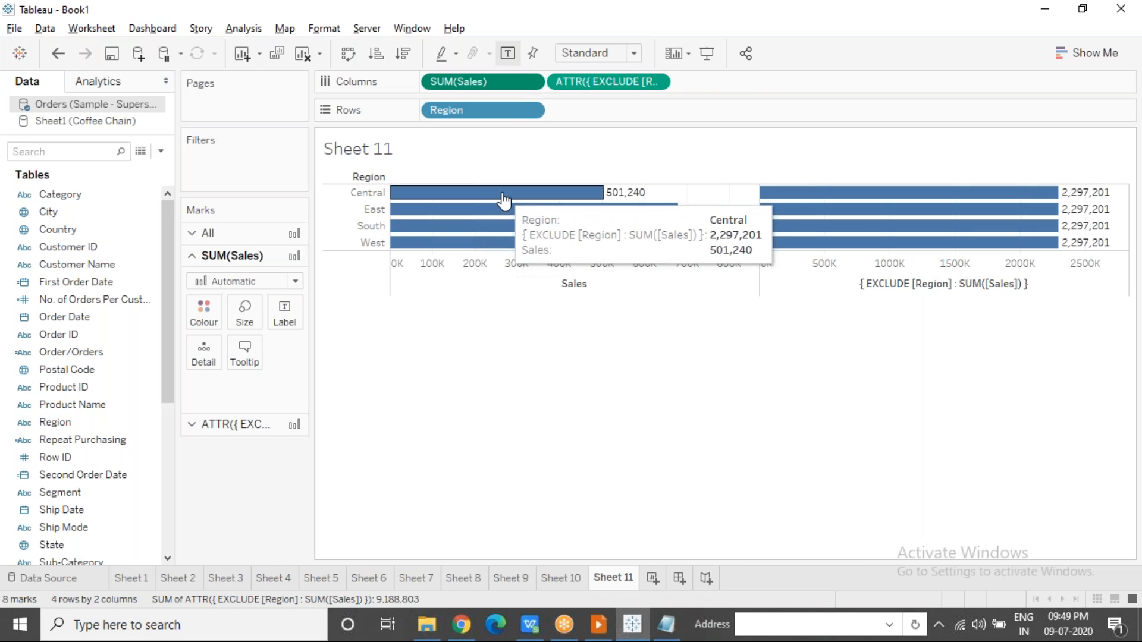
pyautogui.moveTo(504, 244)
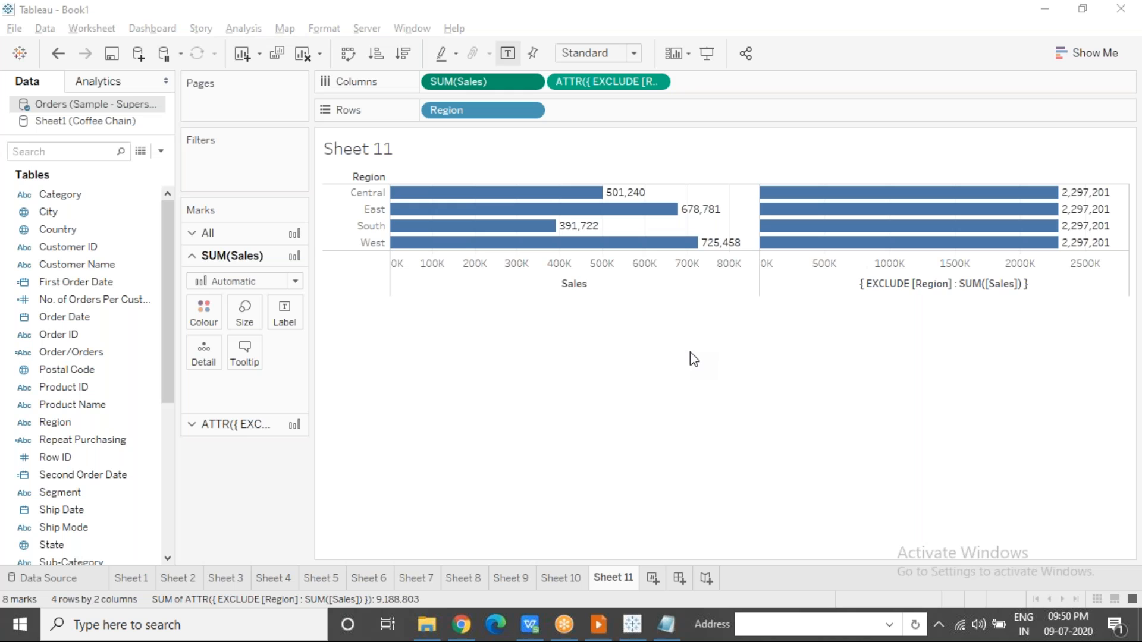
# Add the indented line "Region - Region = 0 (No Dimensions)" under the Exclude definition in the Notepad notes, and return to Tableau.
pyautogui.click(663, 627)
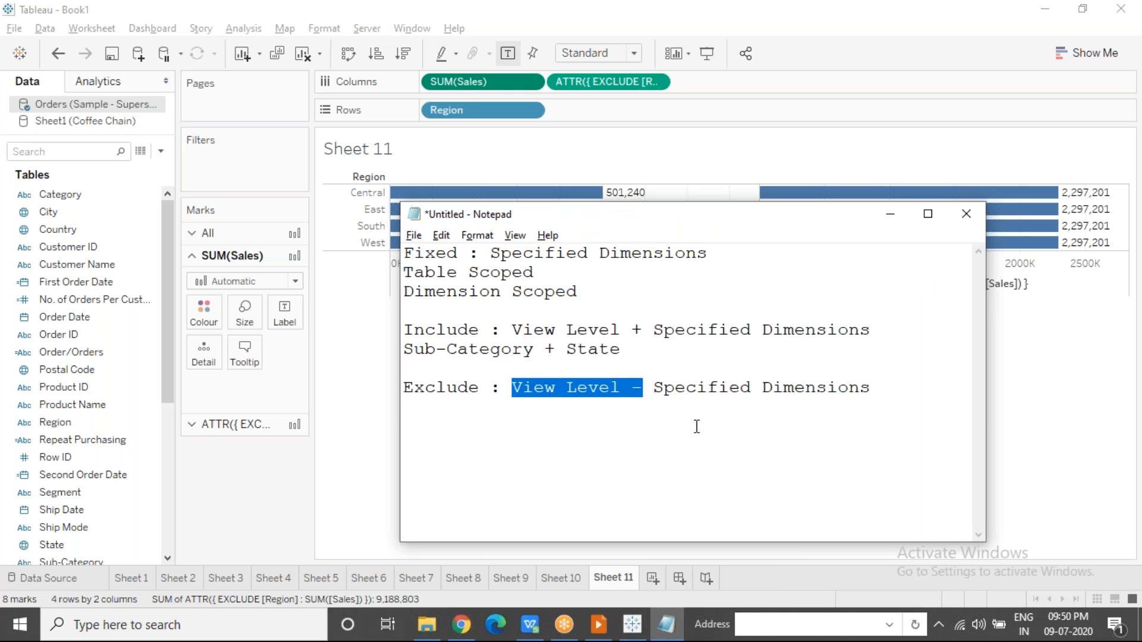
pyautogui.click(895, 393)
pyautogui.press('Return')
pyautogui.press('Tab')
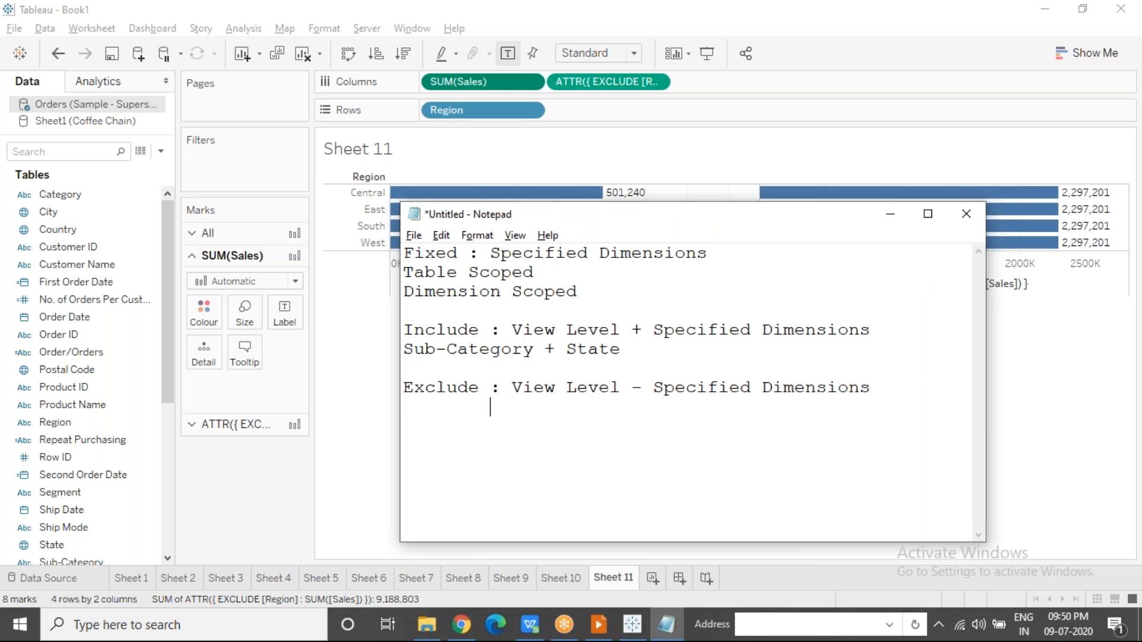
pyautogui.write('Region - Region')
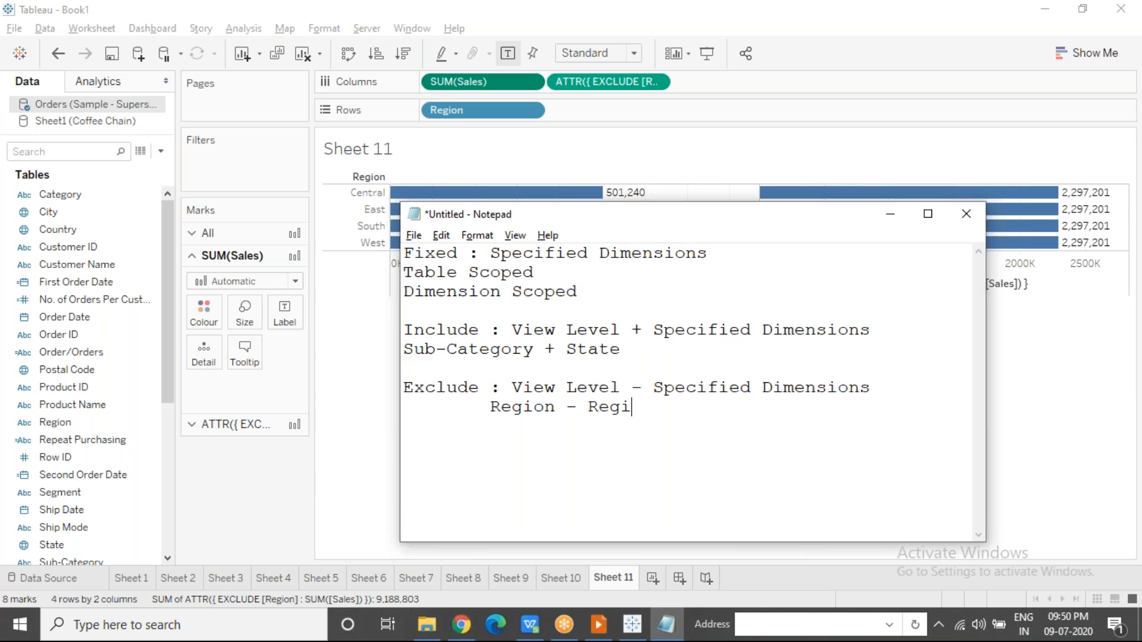
pyautogui.write(' = 0 (No Dimensions)')
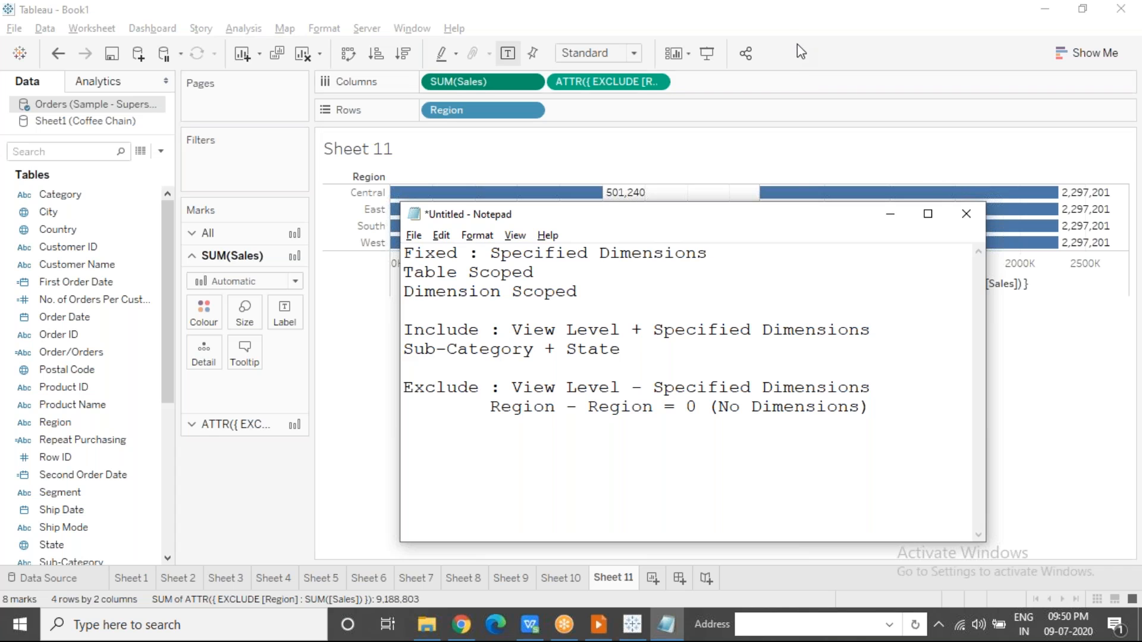
pyautogui.click(794, 30)
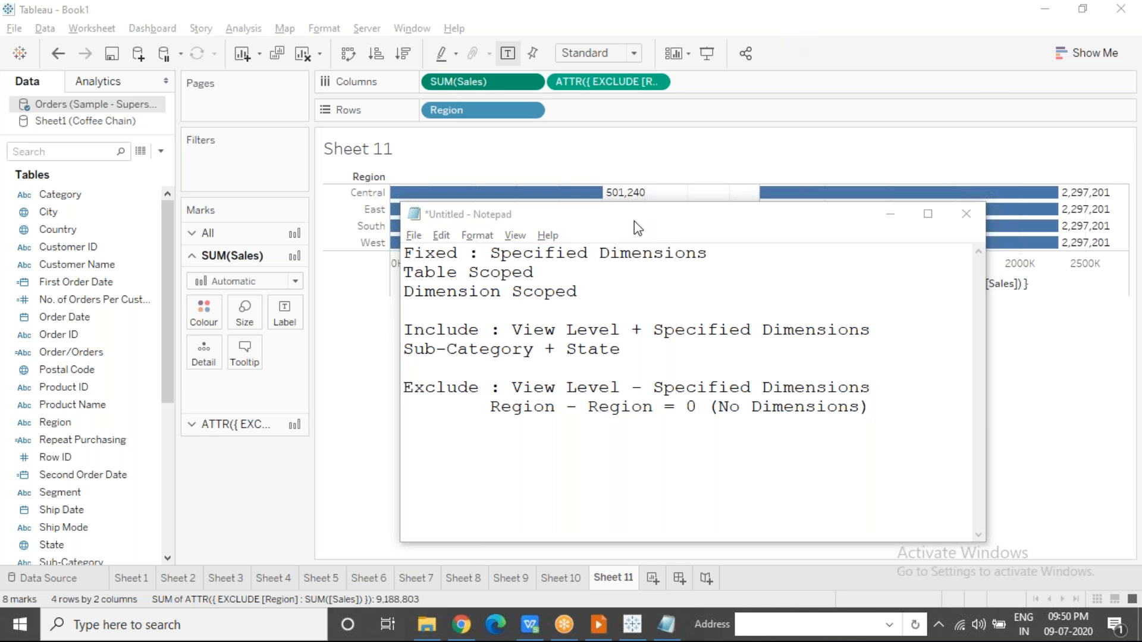
pyautogui.click(365, 369)
# Add Category to Rows after Region, inspect the Central region's bars, and clear the selection.
pyautogui.moveTo(778, 225)
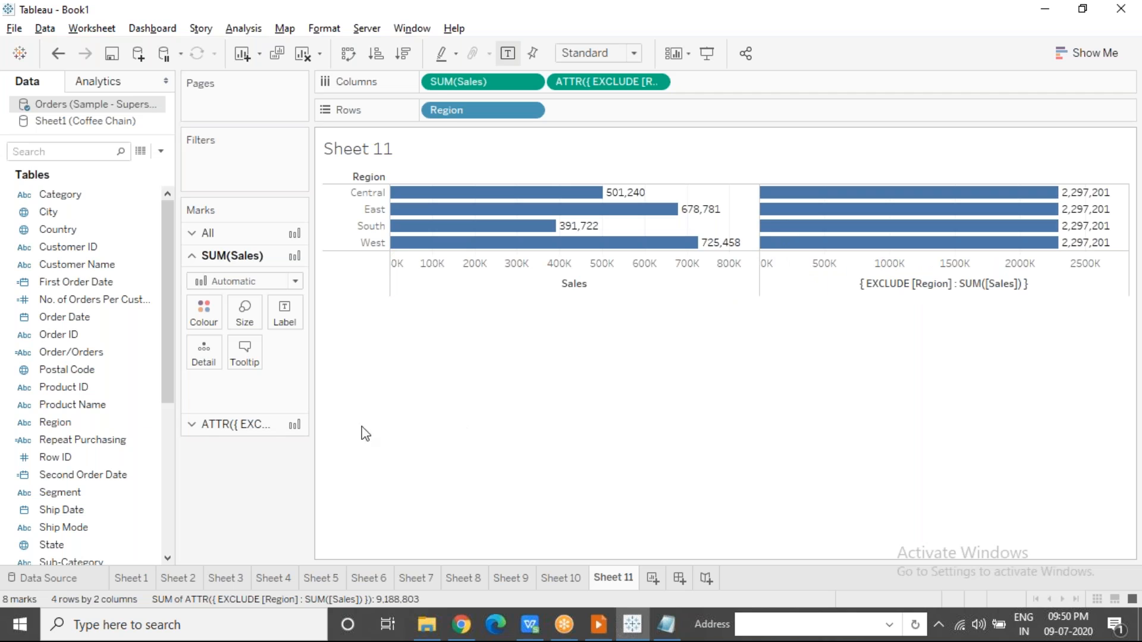
pyautogui.moveTo(83, 196)
pyautogui.mouseDown()
pyautogui.moveTo(583, 95)
pyautogui.moveTo(614, 113)
pyautogui.mouseUp()
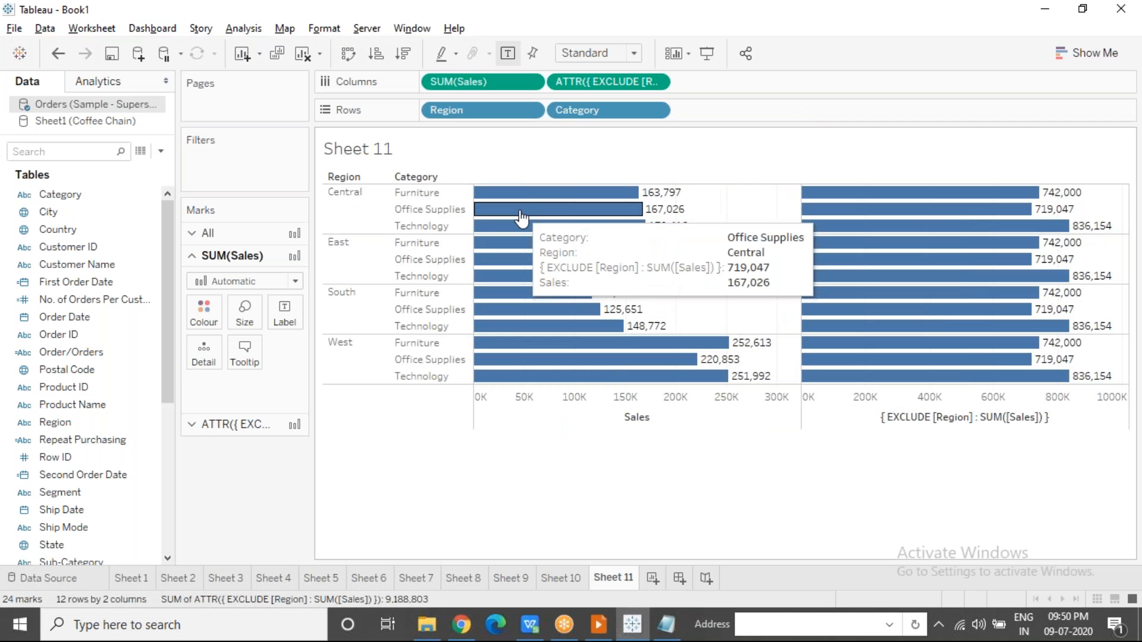
pyautogui.click(339, 205)
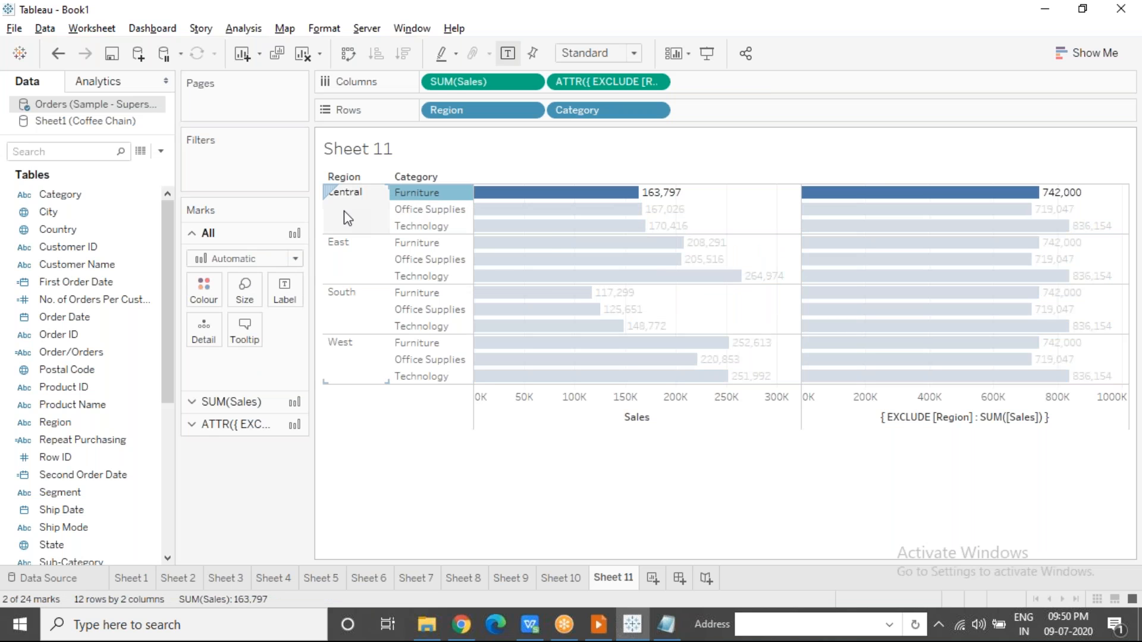
pyautogui.moveTo(494, 211)
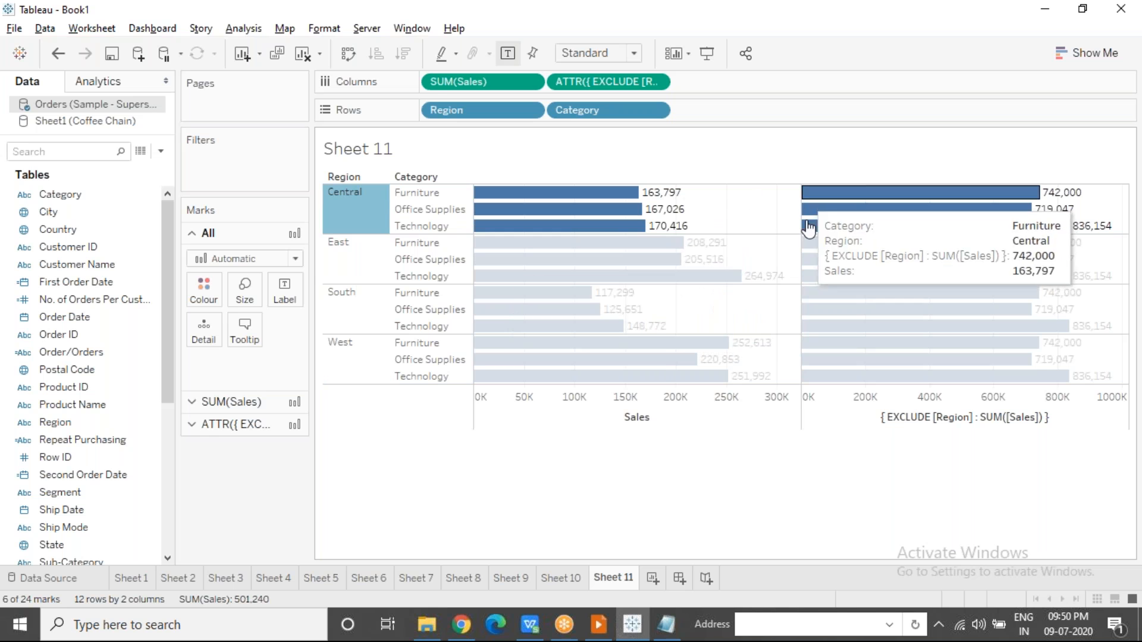
pyautogui.click(776, 501)
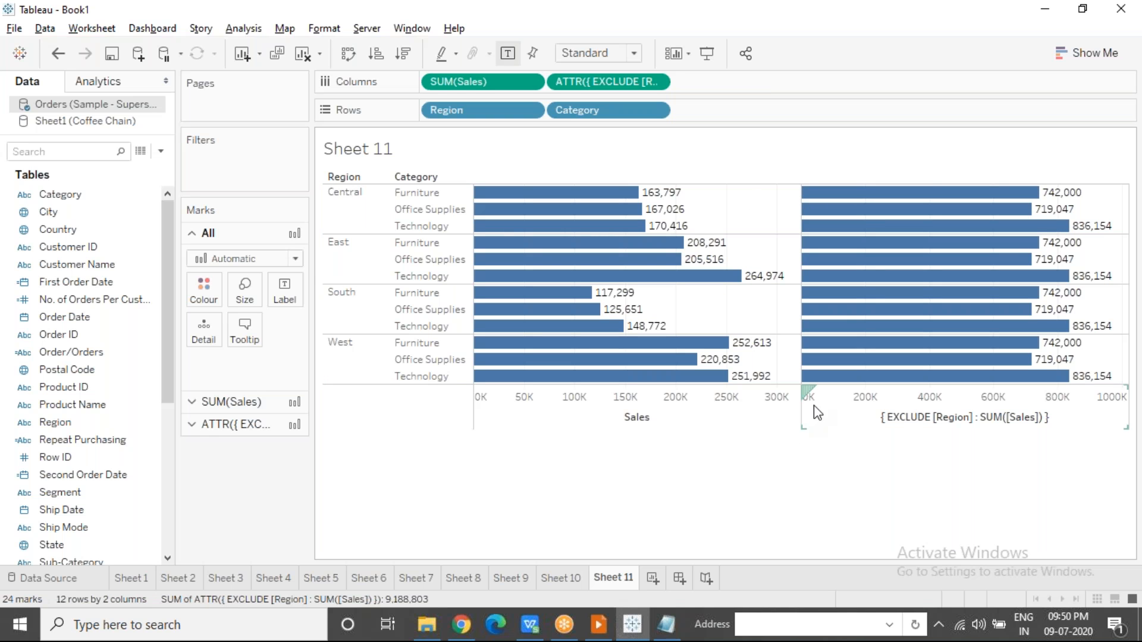
pyautogui.moveTo(810, 309)
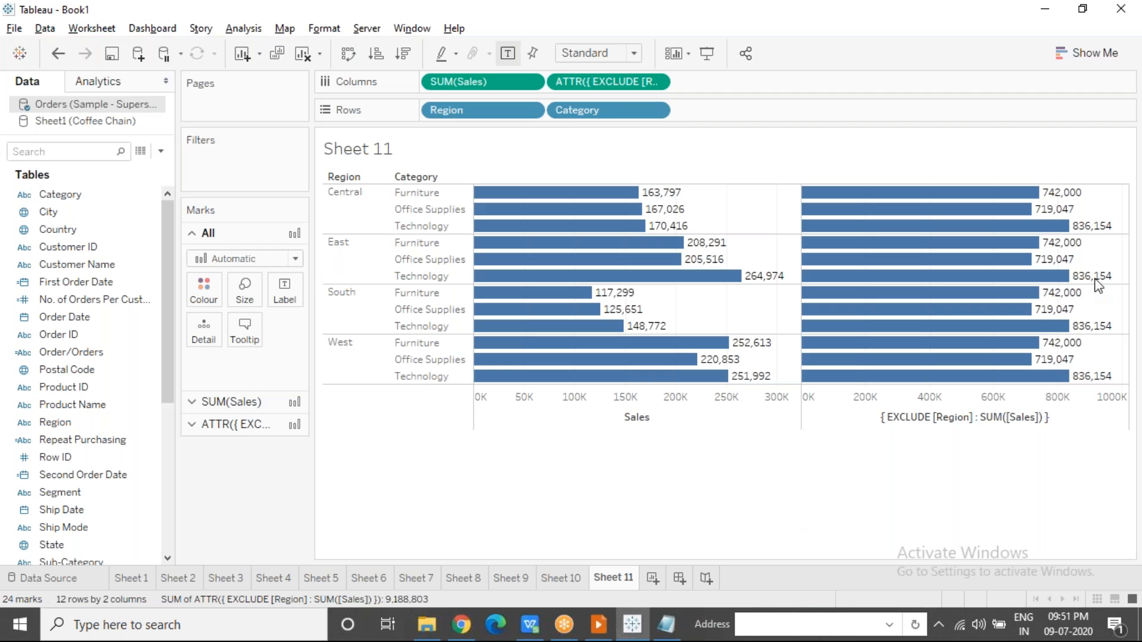
pyautogui.click(1020, 241)
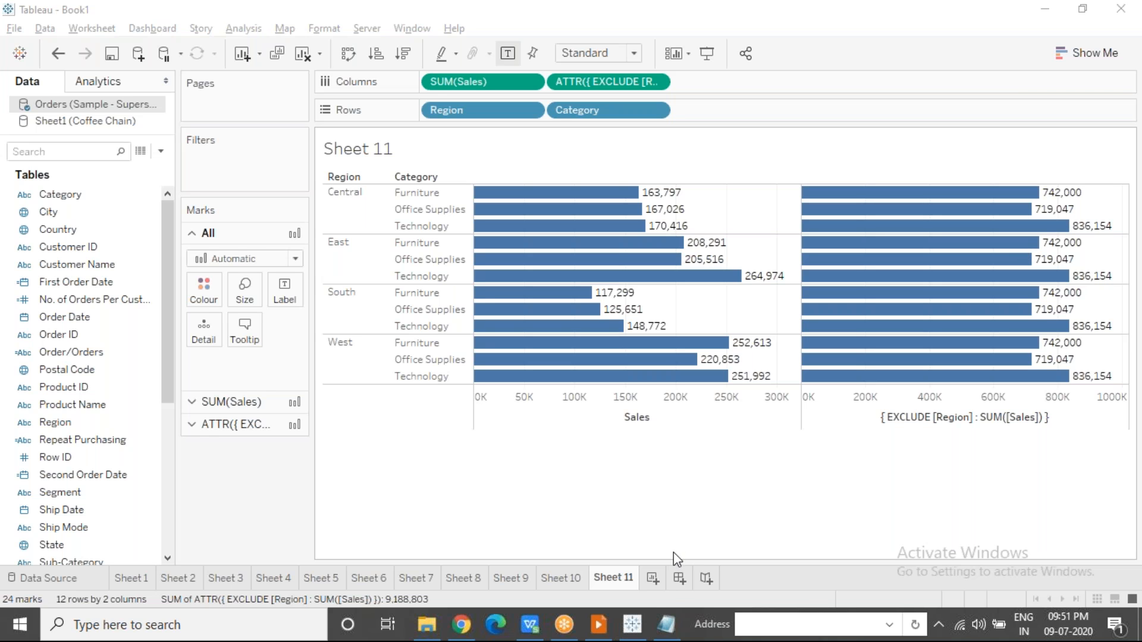
# Add the indented line "(Region + Category) - Region = Category" under the Exclude definition in the Notepad notes, and return to Tableau.
pyautogui.click(666, 624)
pyautogui.click(543, 440)
pyautogui.click(515, 438)
pyautogui.press('End')
pyautogui.press('Return')
pyautogui.press('Tab')
pyautogui.write('(')
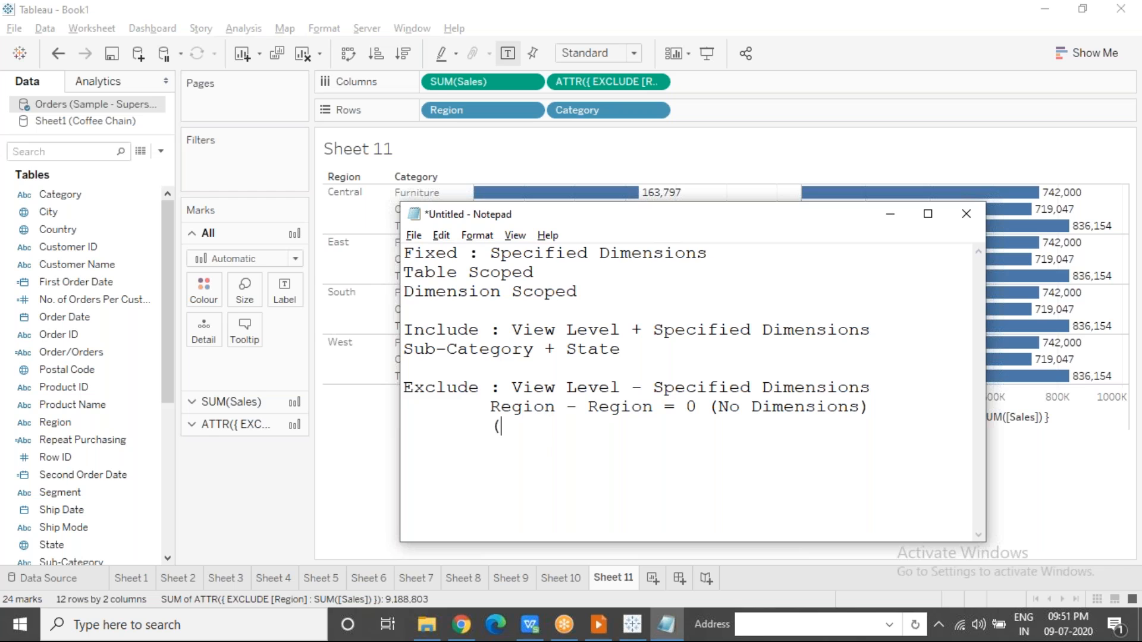
pyautogui.write('Region + Category) - ')
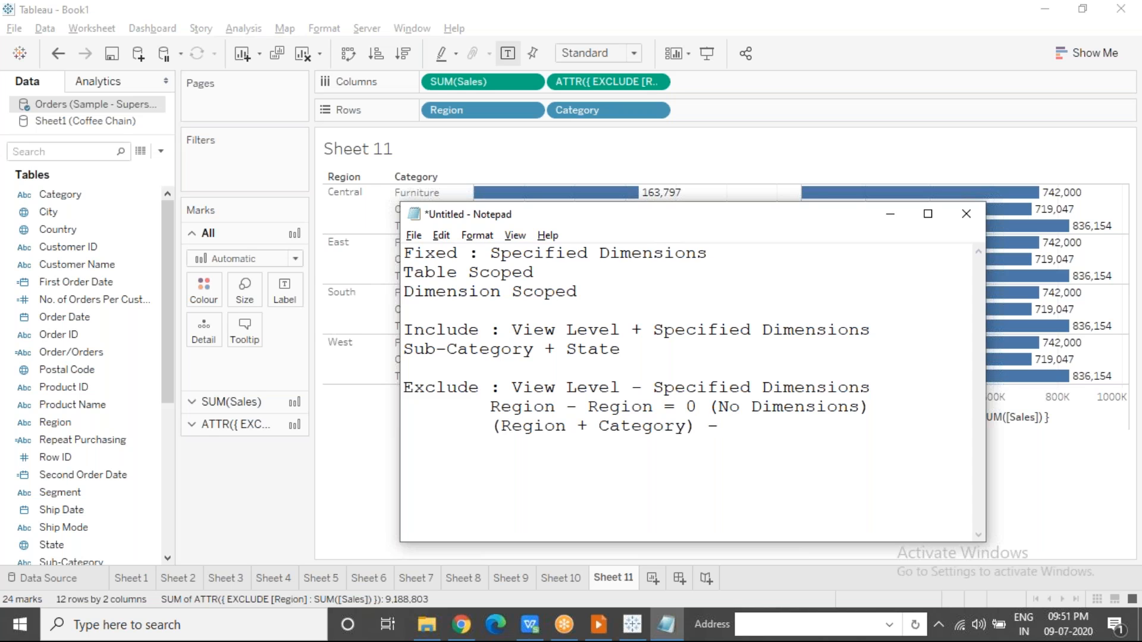
pyautogui.write('Region = Categroy')
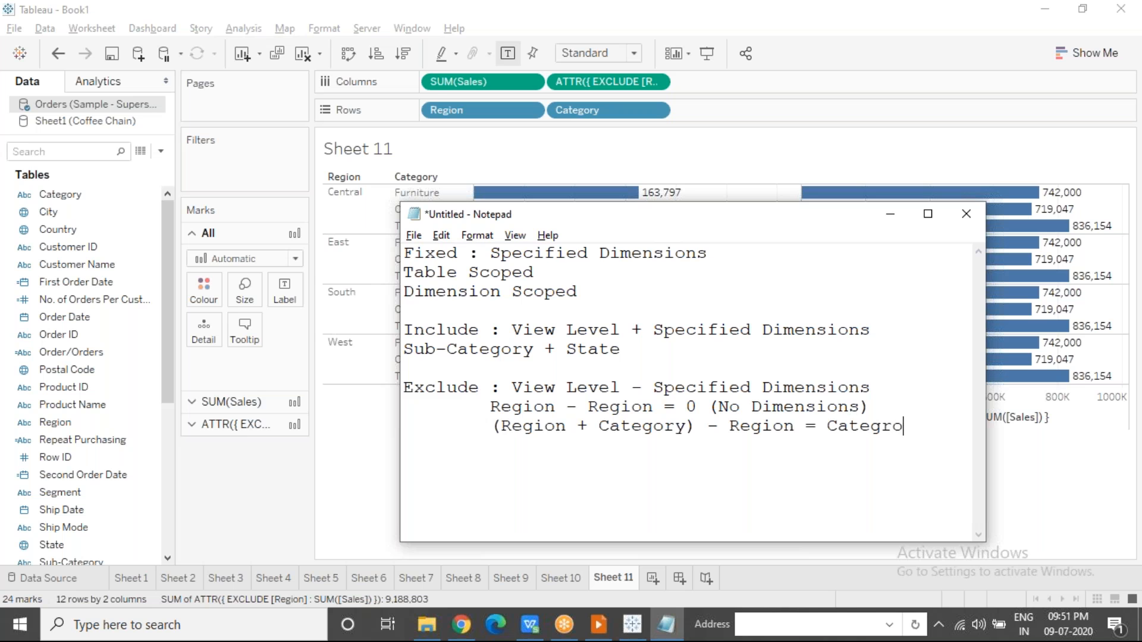
pyautogui.hotkey('alt', 'Tab')
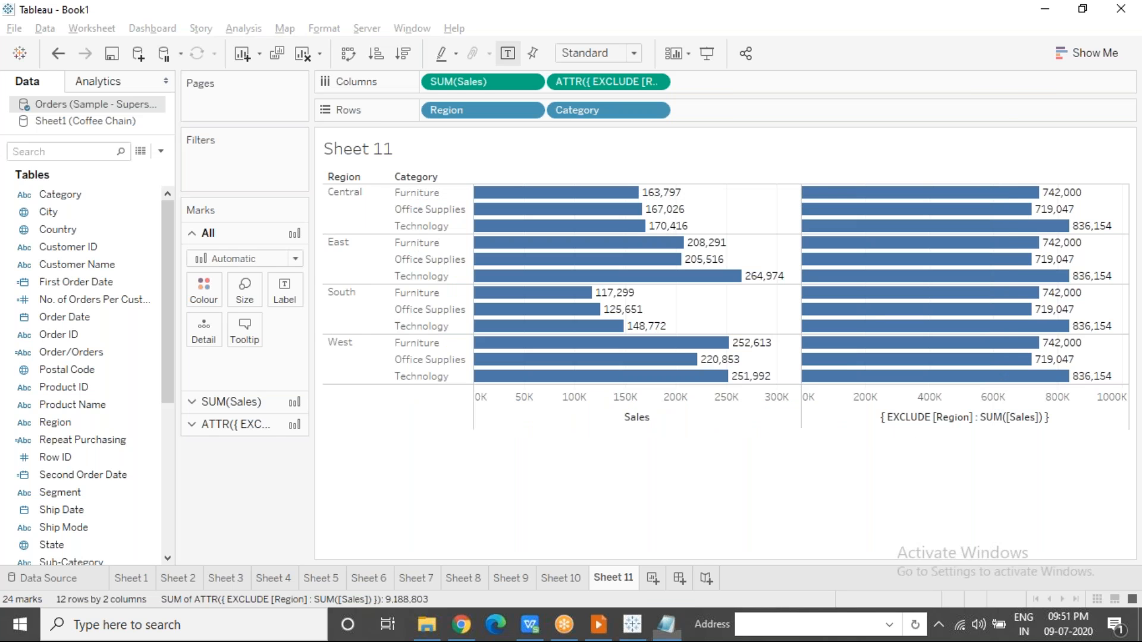
# Compare the Furniture bars of the EXCLUDE measure across the Central, East, South and West regions, and clear the selection.
pyautogui.moveTo(811, 202)
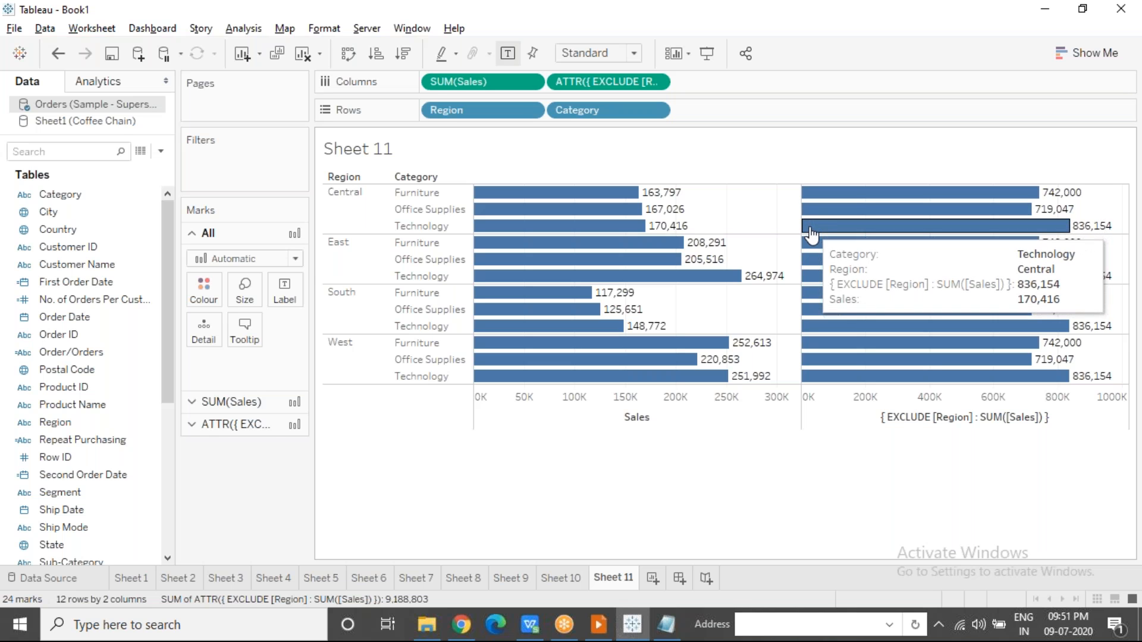
pyautogui.click(809, 192)
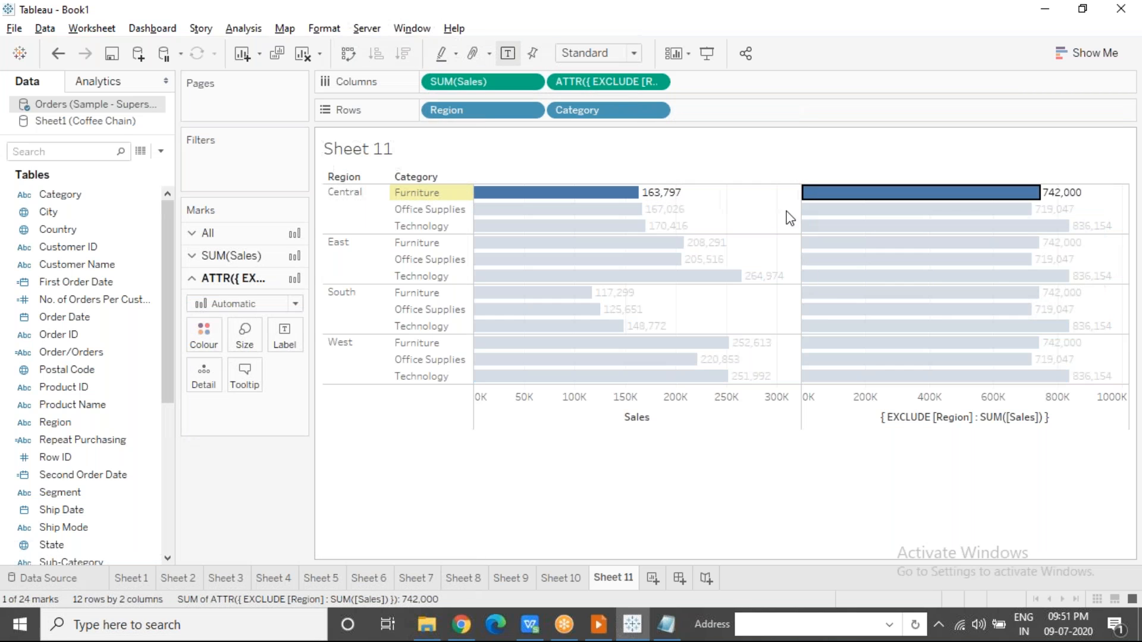
pyautogui.keyDown('ctrl'); pyautogui.click(804, 248); pyautogui.keyUp('ctrl')
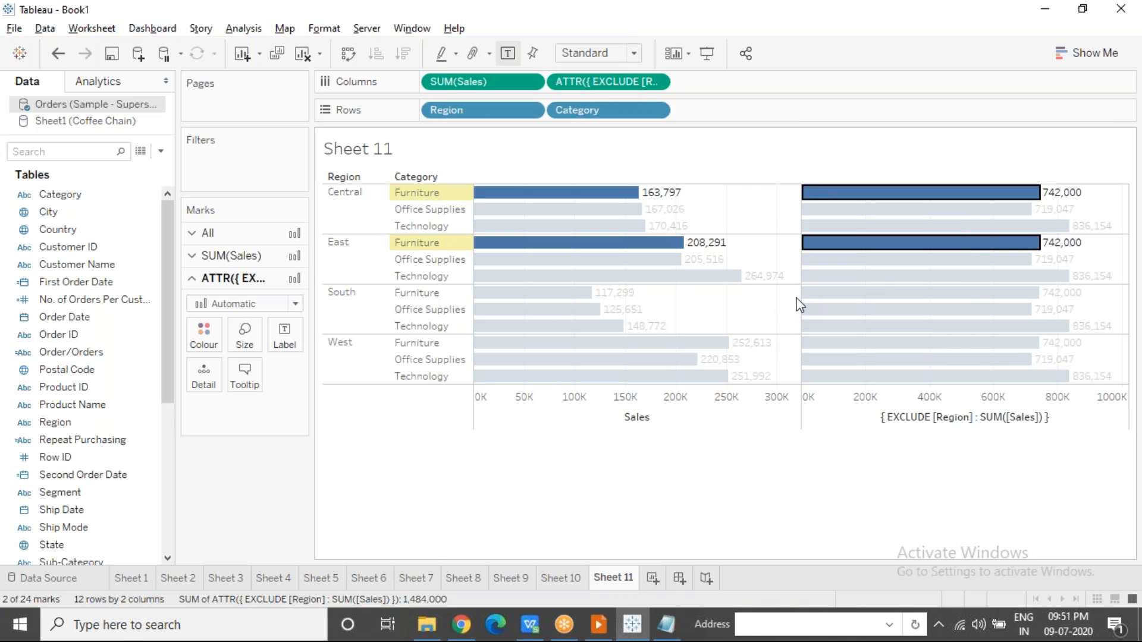
pyautogui.keyDown('ctrl'); pyautogui.click(805, 292); pyautogui.keyUp('ctrl')
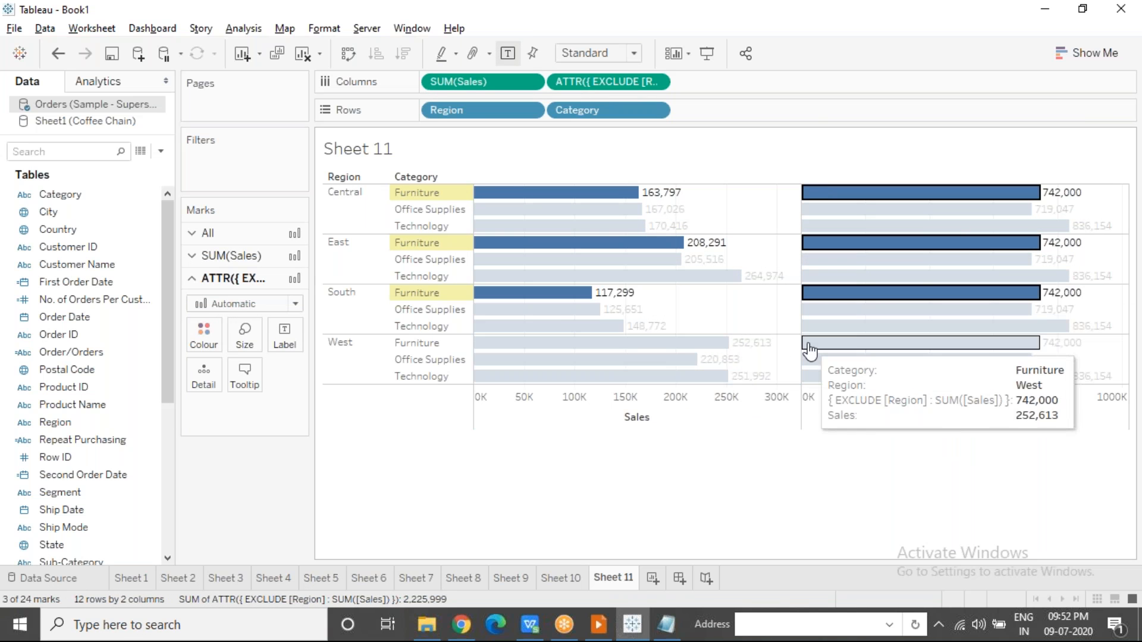
pyautogui.keyDown('ctrl'); pyautogui.click(807, 344); pyautogui.keyUp('ctrl')
pyautogui.click(543, 521)
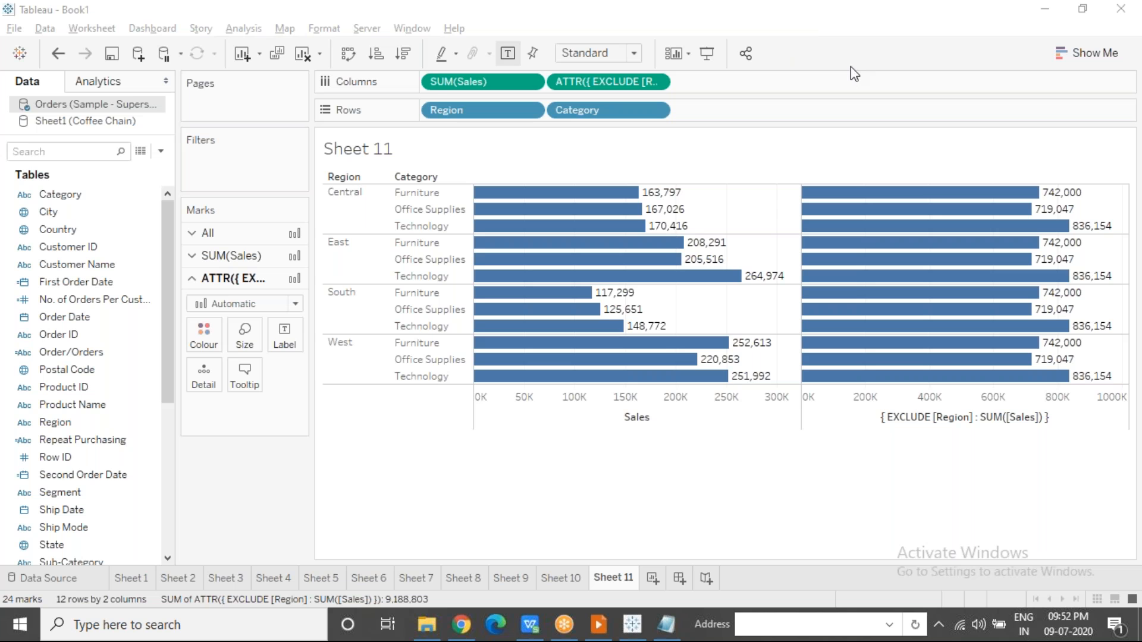
pyautogui.click(461, 531)
# Add a new worksheet and connect the workbook to the Microsoft Access file Sample - Coffee Chain.mdb.
pyautogui.click(652, 578)
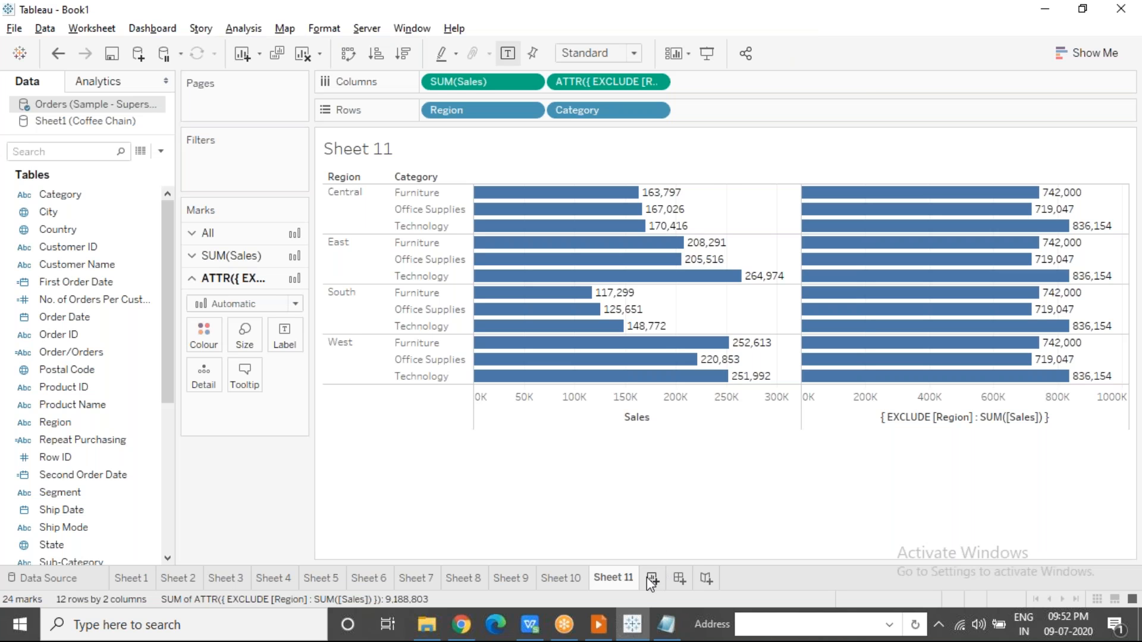
pyautogui.click(138, 53)
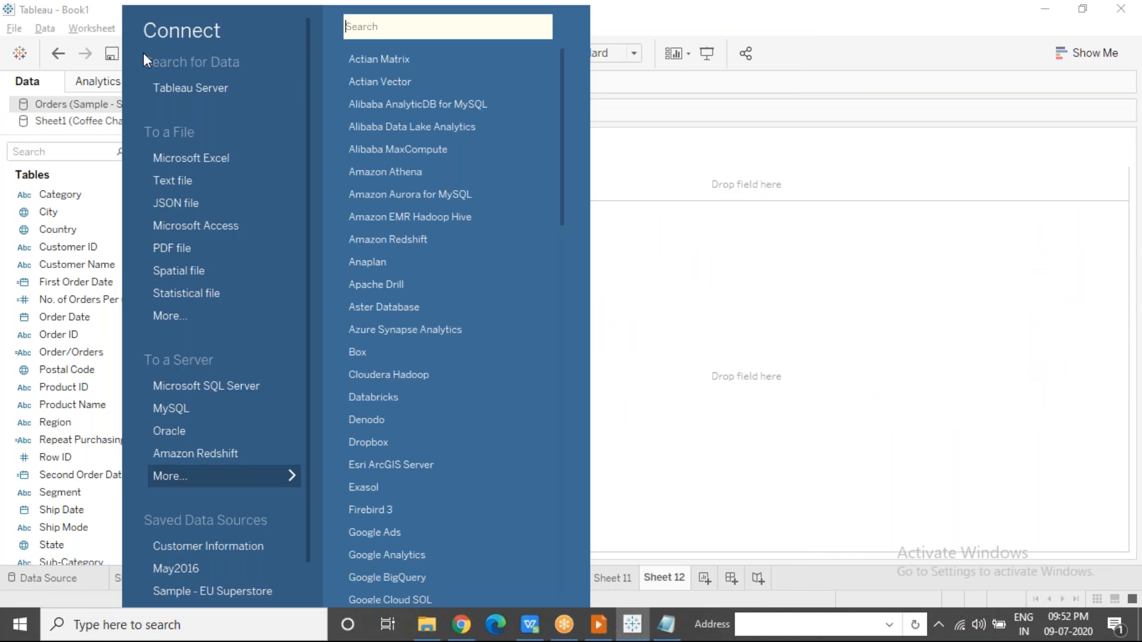
pyautogui.click(248, 222)
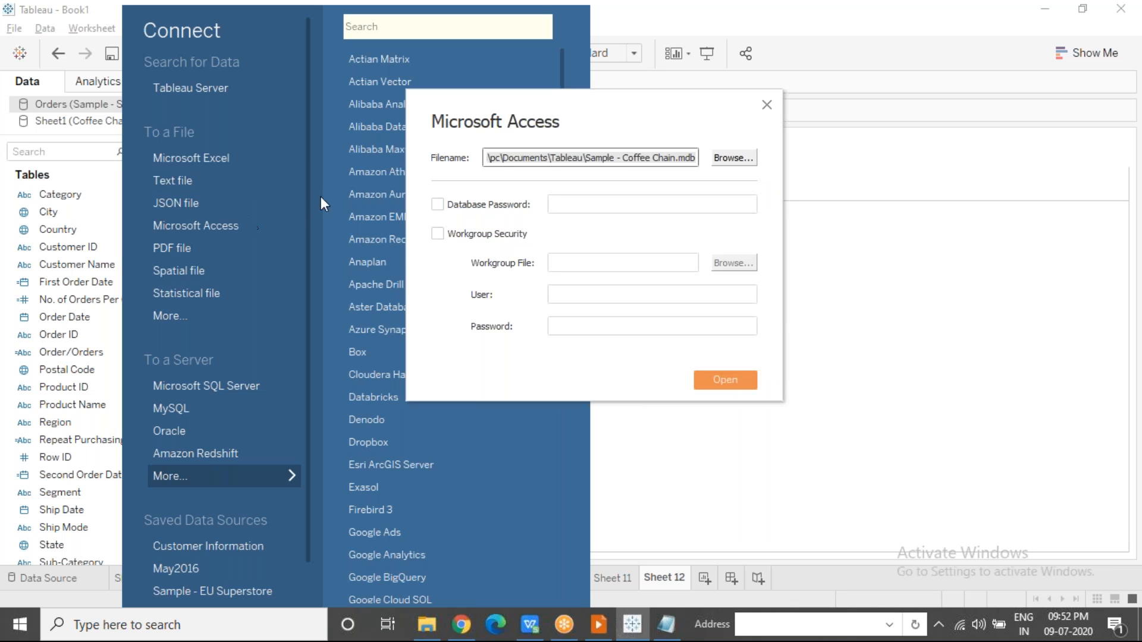
pyautogui.click(724, 382)
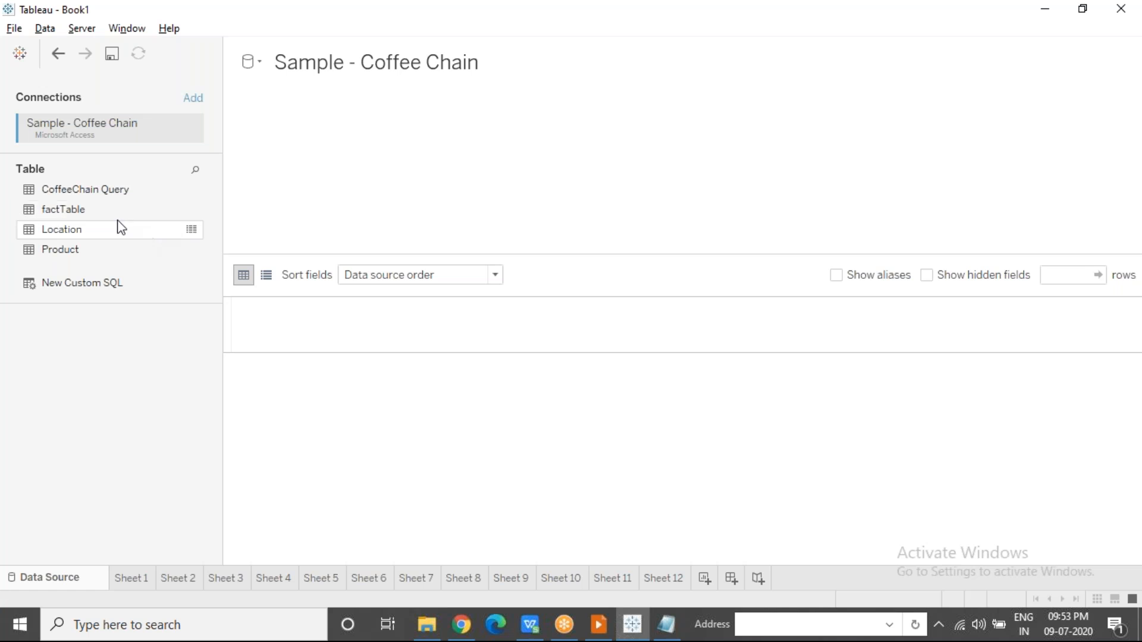
# Add factTable to the Coffee Chain data source and try to add Location as a second logical table.
pyautogui.doubleClick(97, 211)
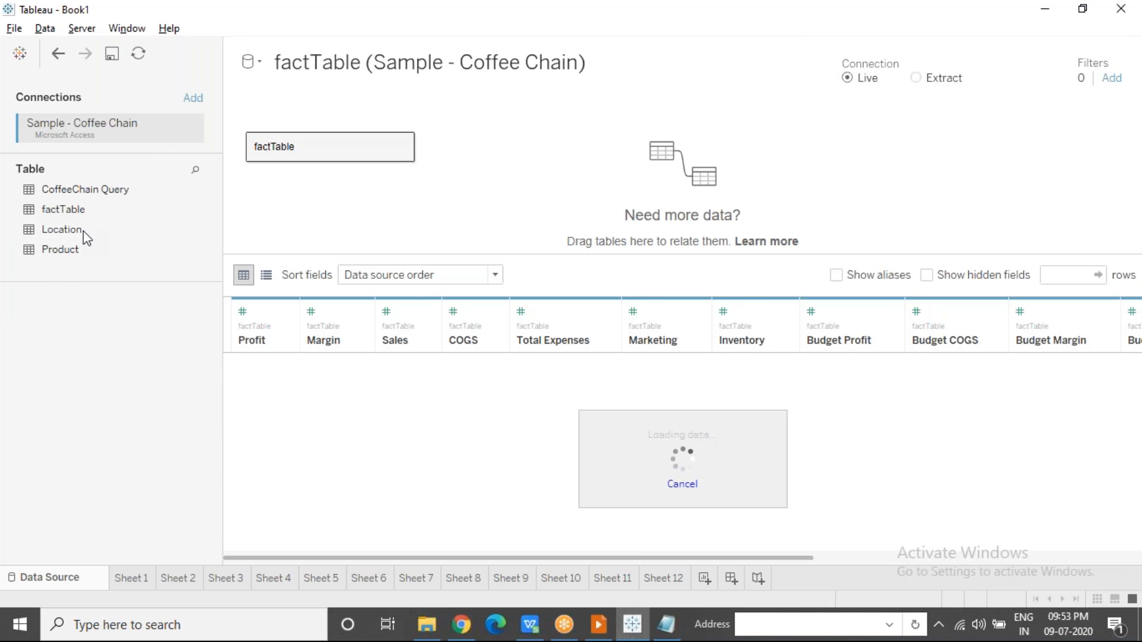
pyautogui.doubleClick(83, 234)
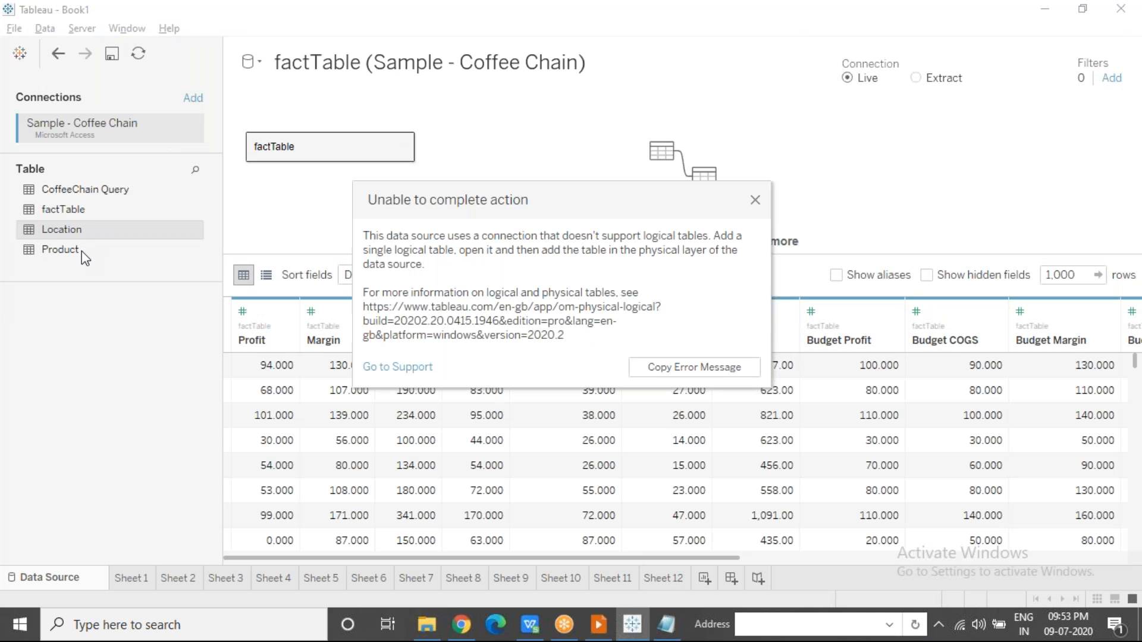
pyautogui.click(756, 201)
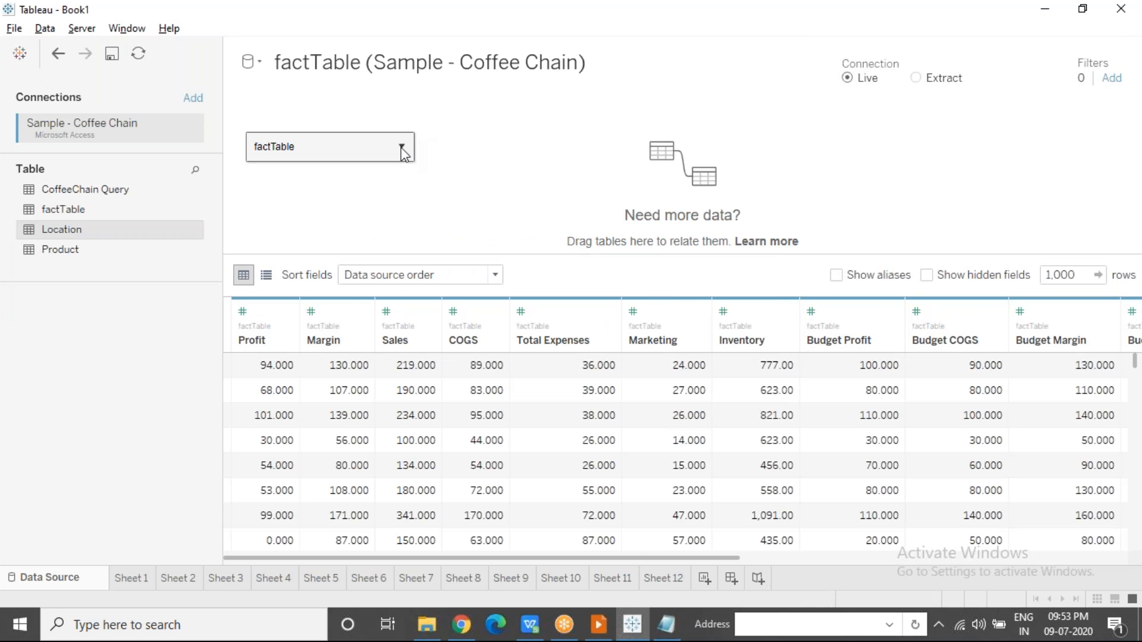
# Open factTable's physical layer and join the Location and Product tables to it.
pyautogui.click(402, 148)
pyautogui.click(424, 155)
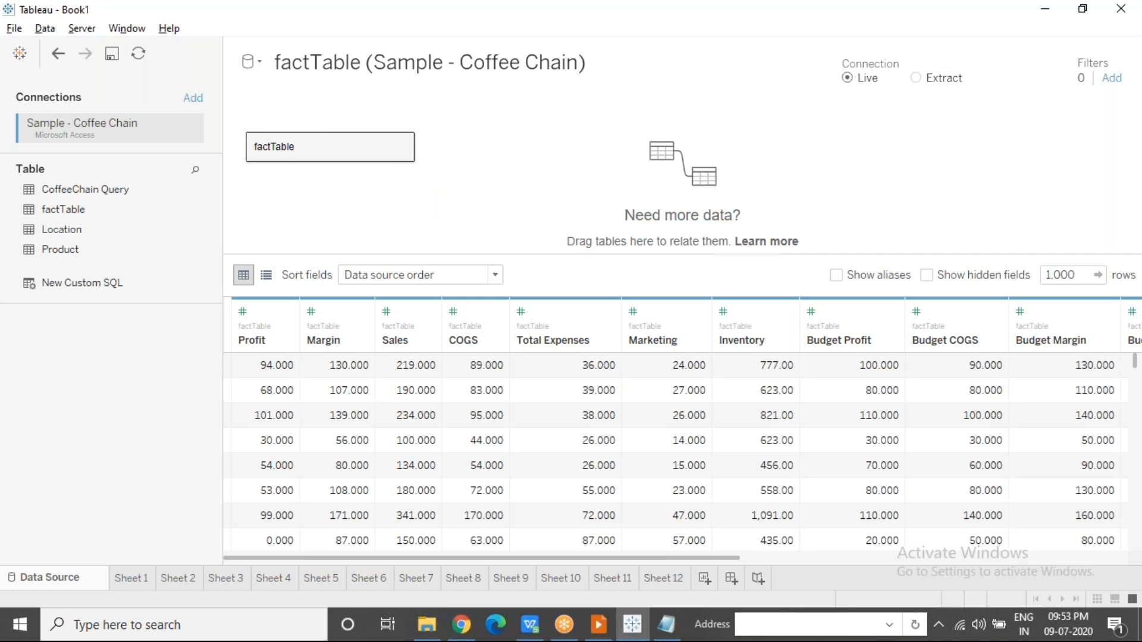
pyautogui.click(88, 229)
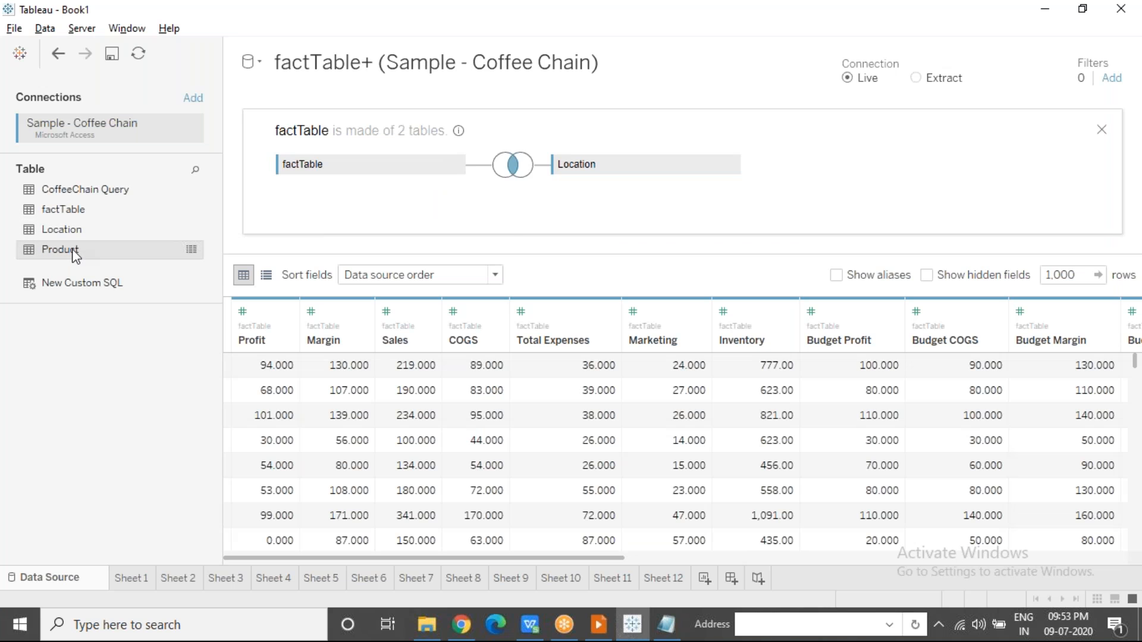
pyautogui.doubleClick(75, 256)
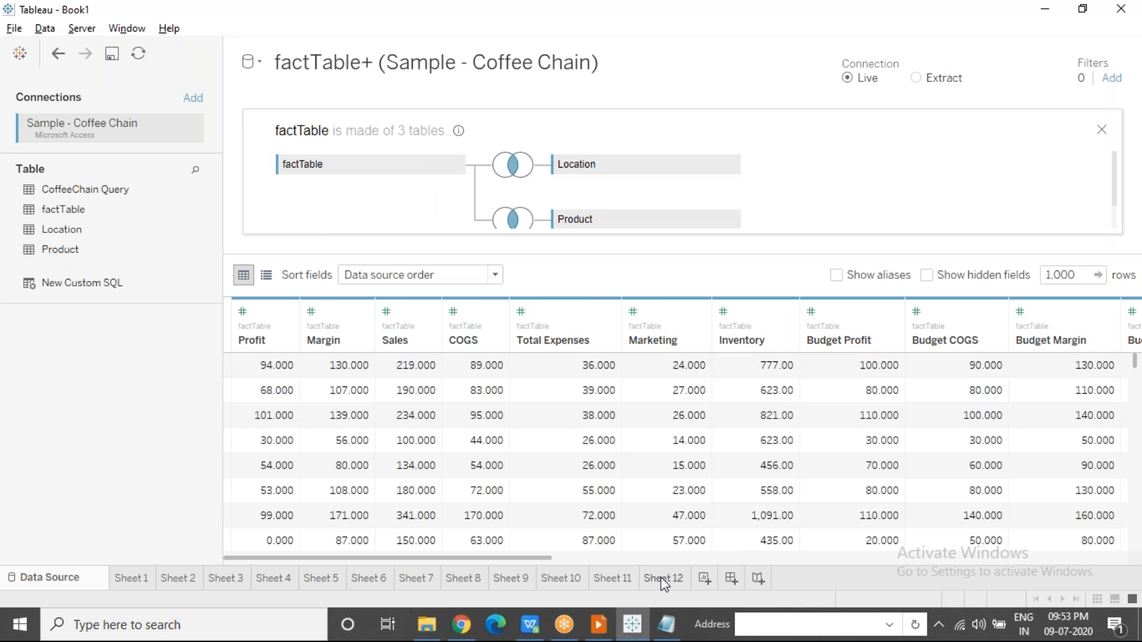
# On Sheet 12, put State on Rows and Profit and Budget Profit on Columns.
pyautogui.click(662, 577)
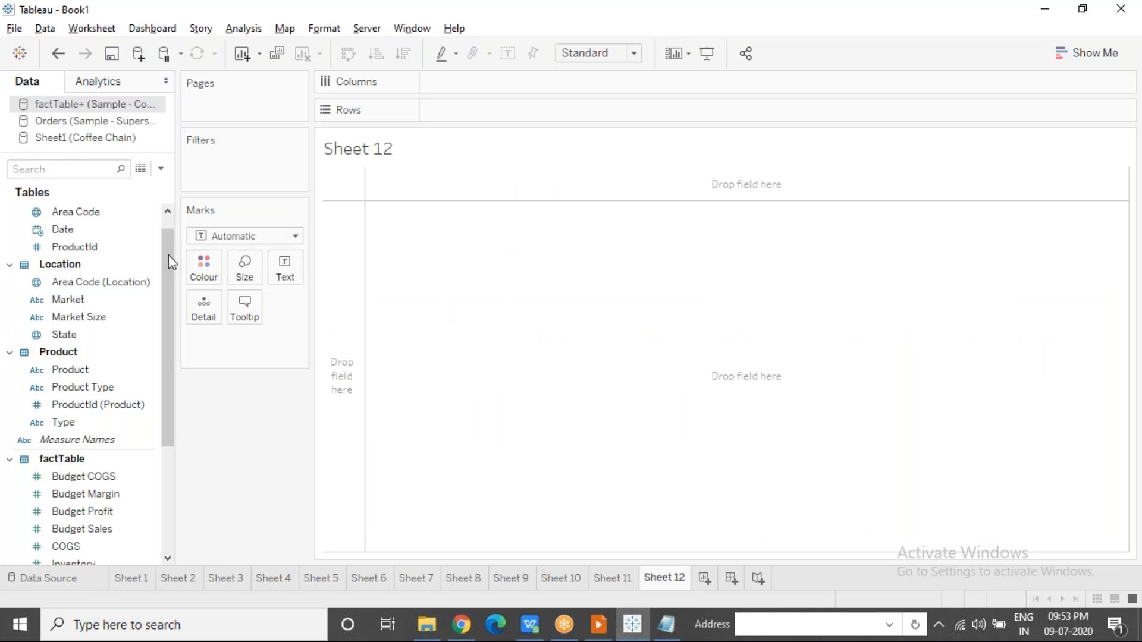
pyautogui.moveTo(166, 256); pyautogui.dragTo(164, 219)
pyautogui.click(87, 321)
pyautogui.moveTo(67, 352); pyautogui.dragTo(457, 107)
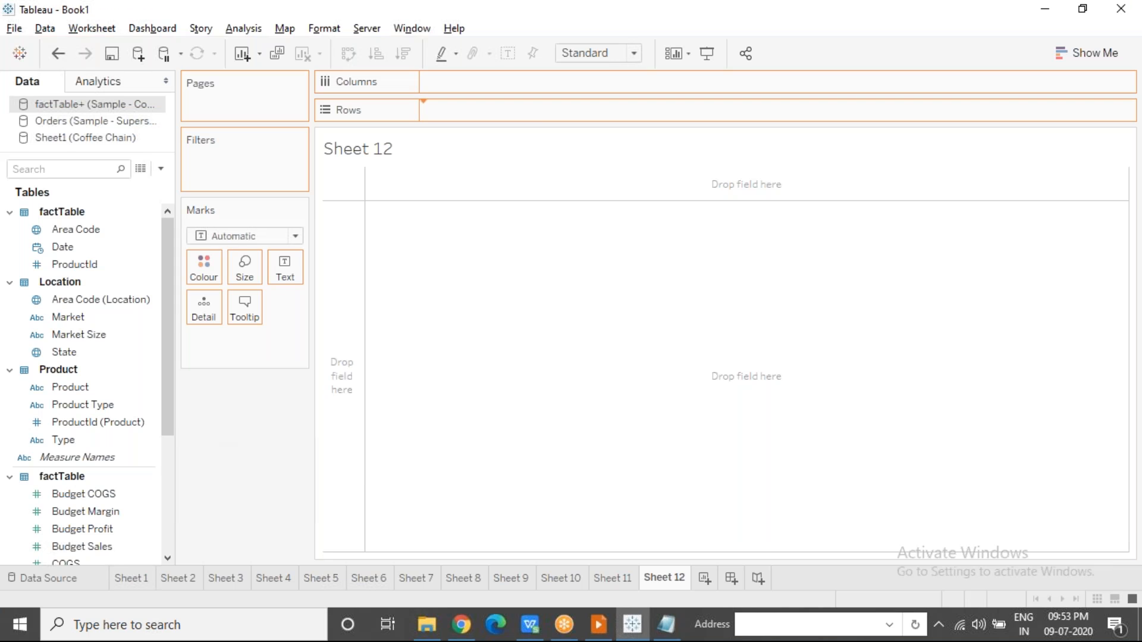
pyautogui.scroll(-4, 148, 416)
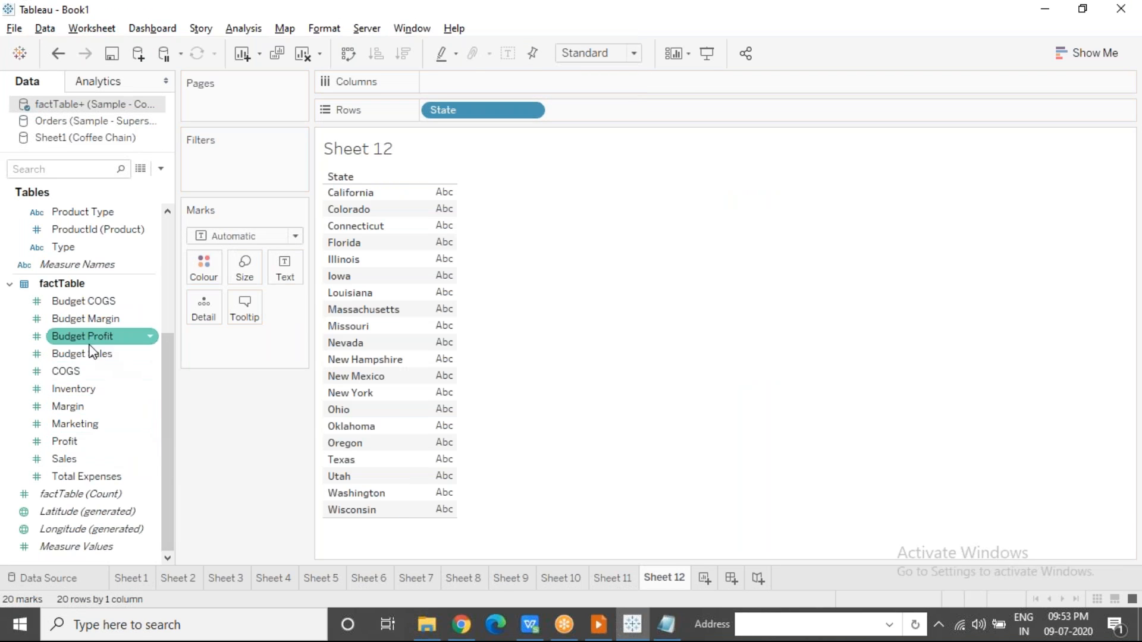
pyautogui.moveTo(76, 441); pyautogui.dragTo(448, 79)
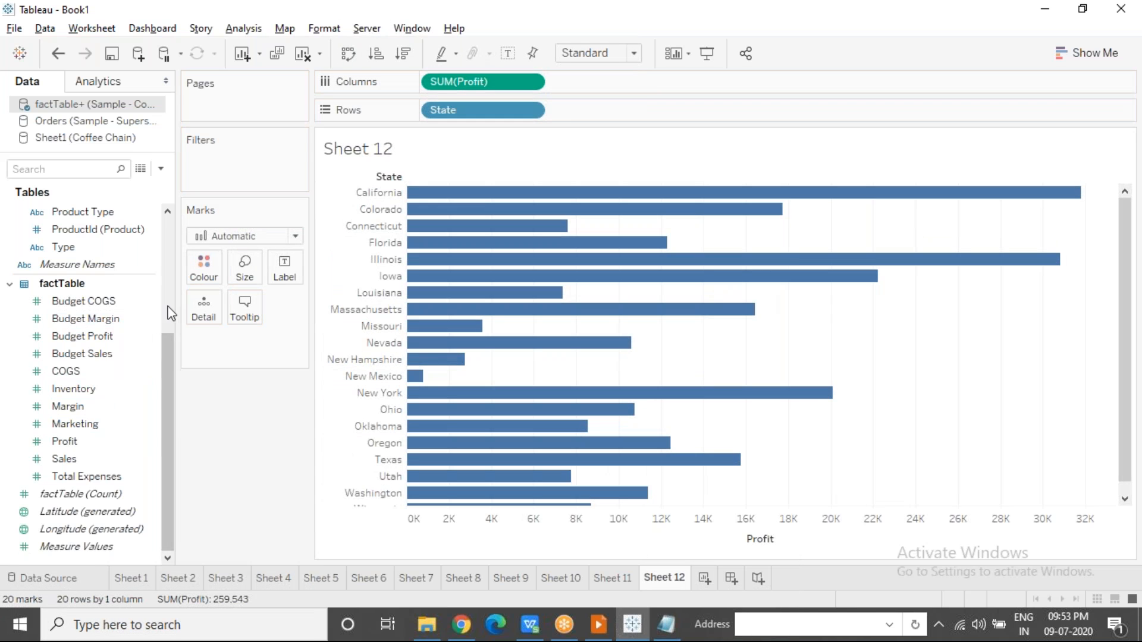
pyautogui.scroll(3, 169, 311)
pyautogui.moveTo(80, 529); pyautogui.dragTo(598, 86)
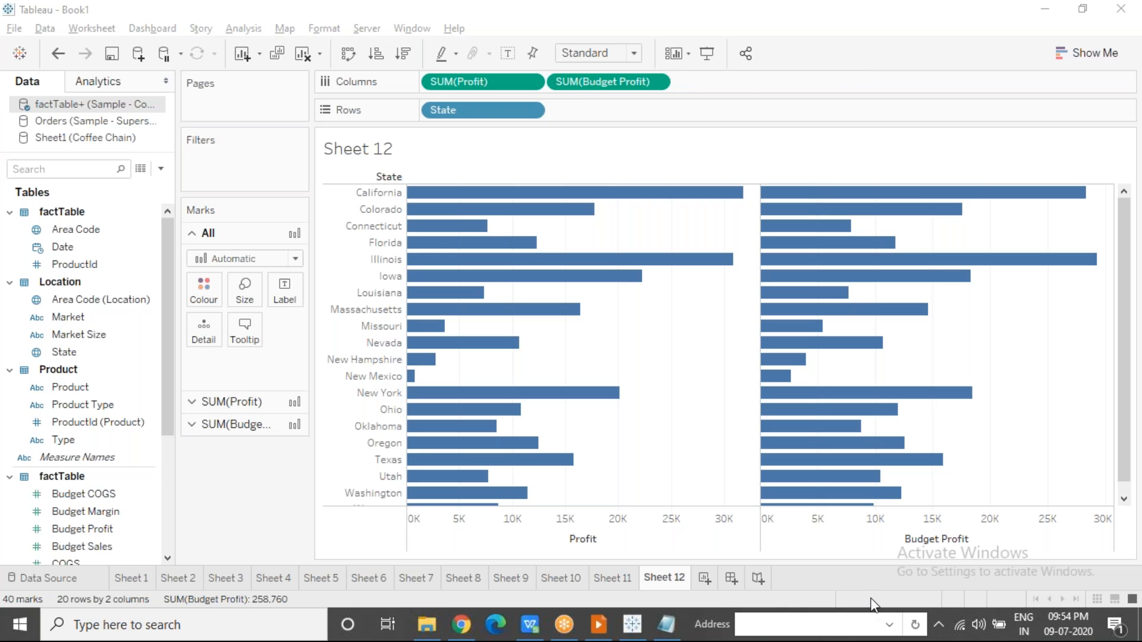
pyautogui.click(1061, 625)
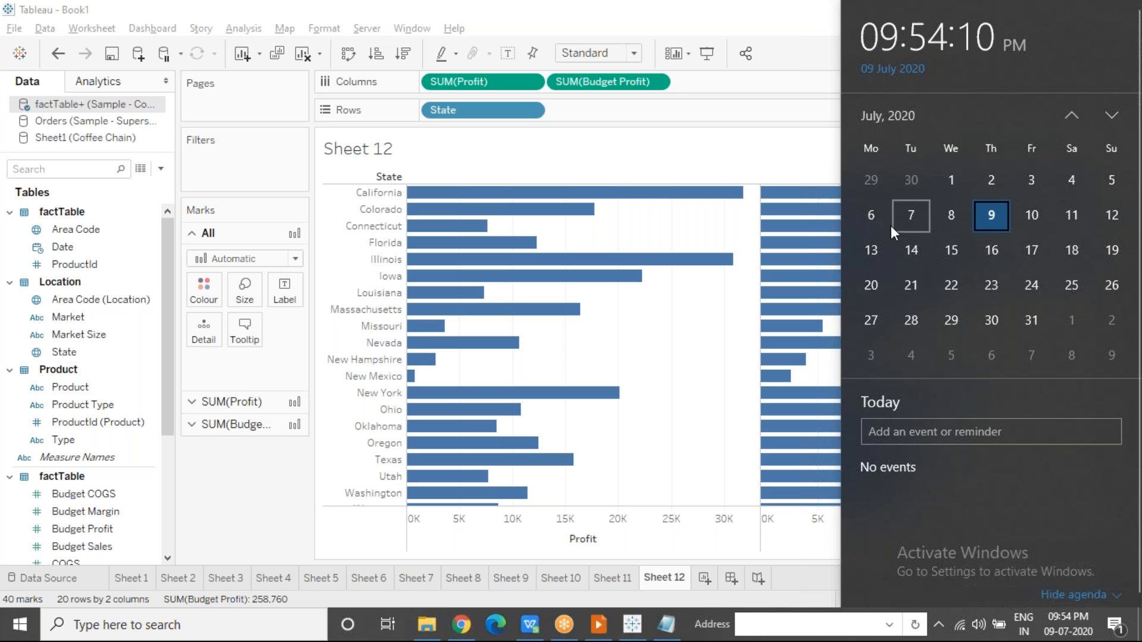
pyautogui.click(674, 335)
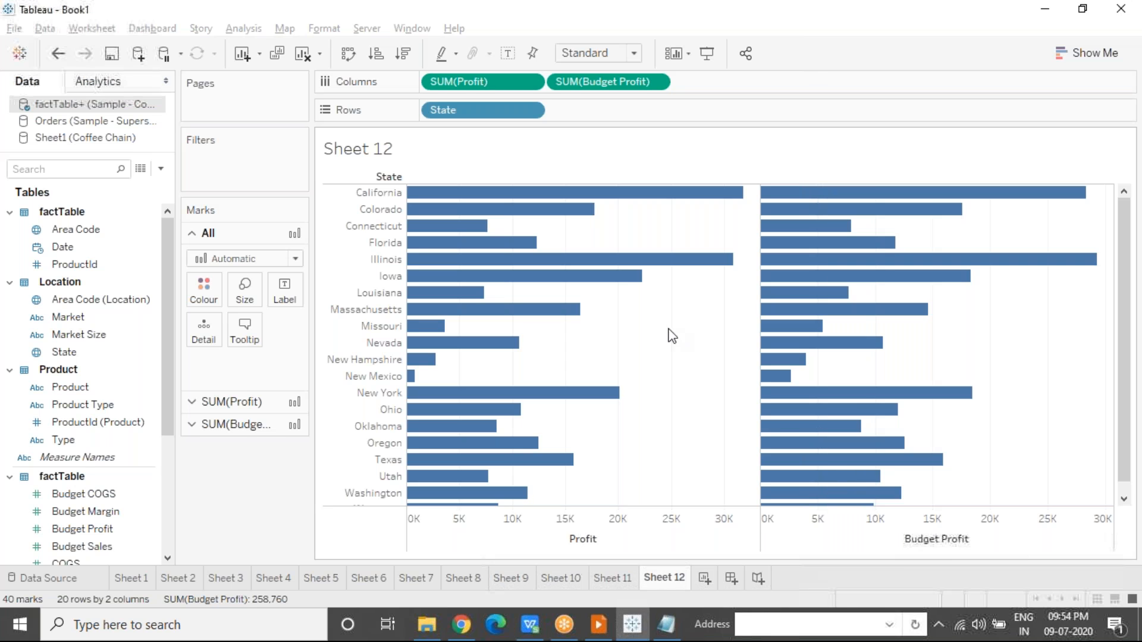
pyautogui.click(249, 29)
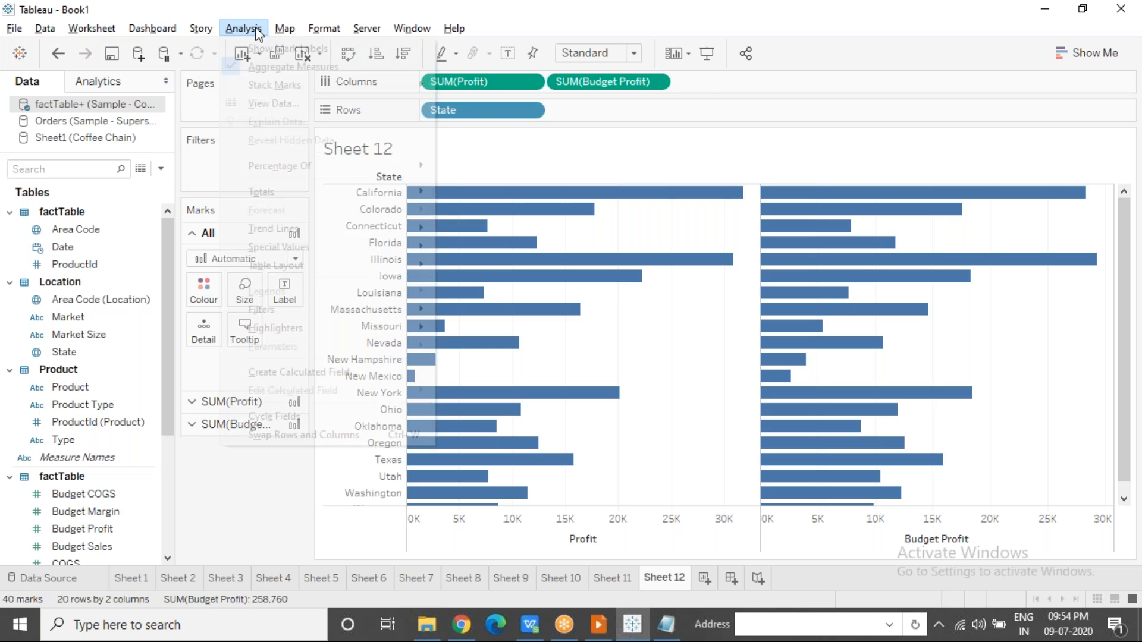
pyautogui.click(334, 370)
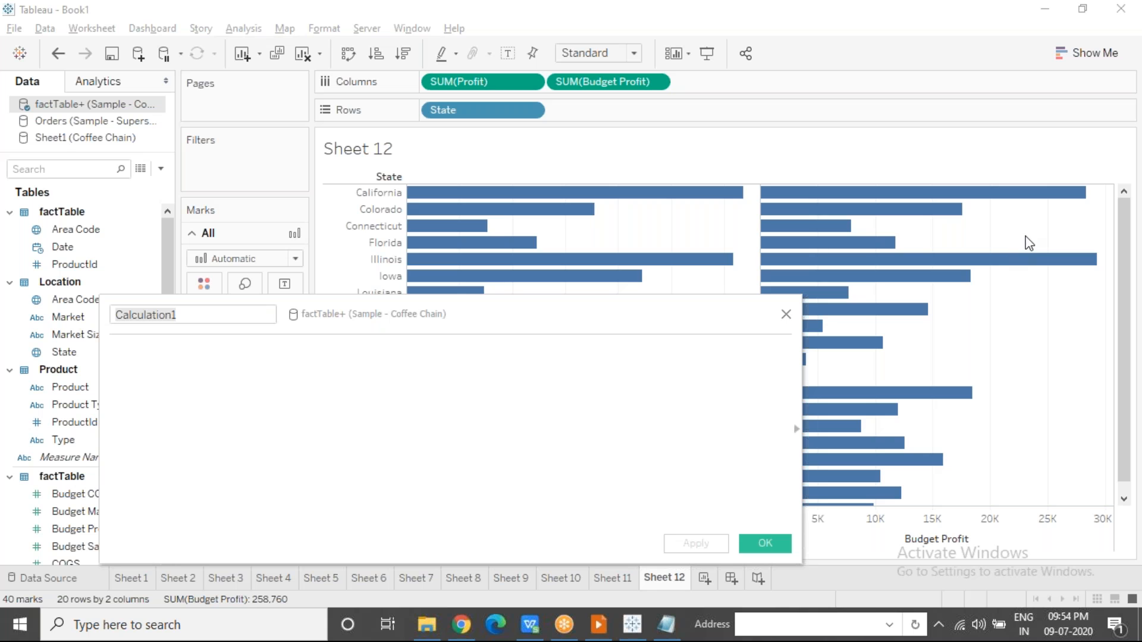
pyautogui.click(215, 352)
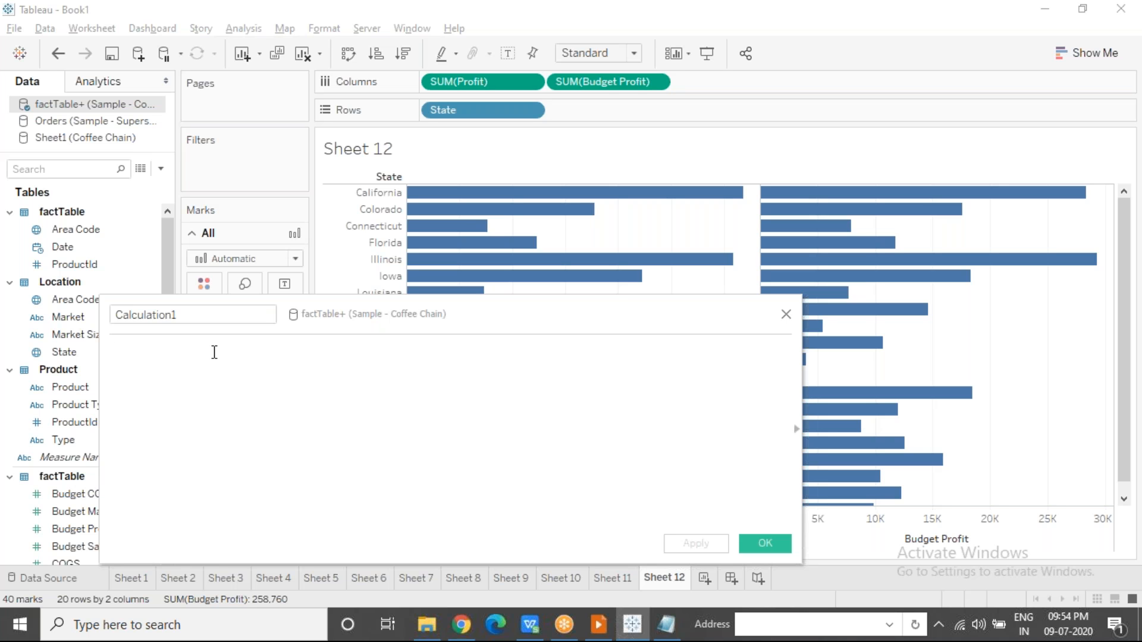
pyautogui.write('inc')
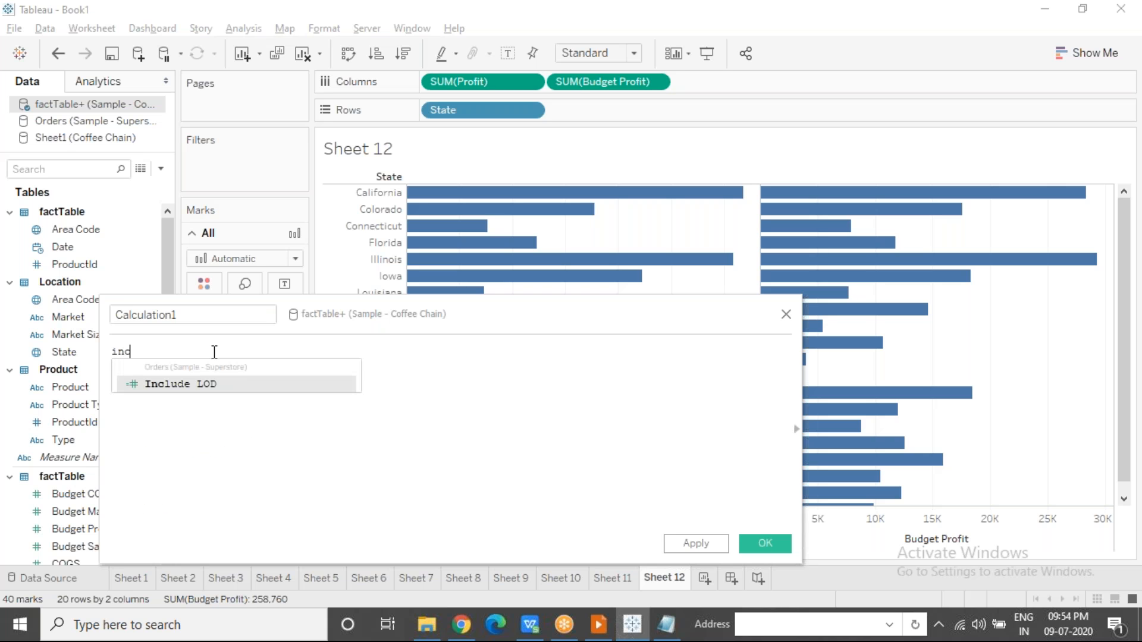
pyautogui.press('BackSpace')
pyautogui.press('BackSpace')
pyautogui.press('BackSpace')
pyautogui.write('inclu')
pyautogui.press('BackSpace')
pyautogui.press('BackSpace')
pyautogui.press('BackSpace')
pyautogui.press('BackSpace')
pyautogui.press('BackSpace')
pyautogui.write('incl')
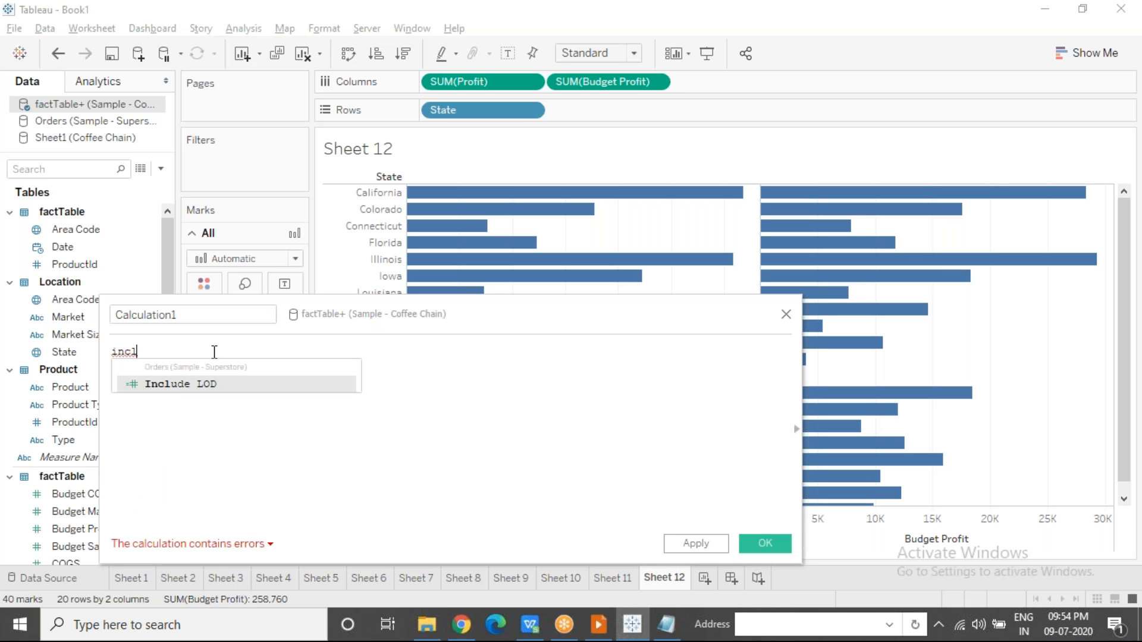
pyautogui.press('BackSpace')
pyautogui.press('BackSpace')
pyautogui.press('BackSpace')
pyautogui.press('BackSpace')
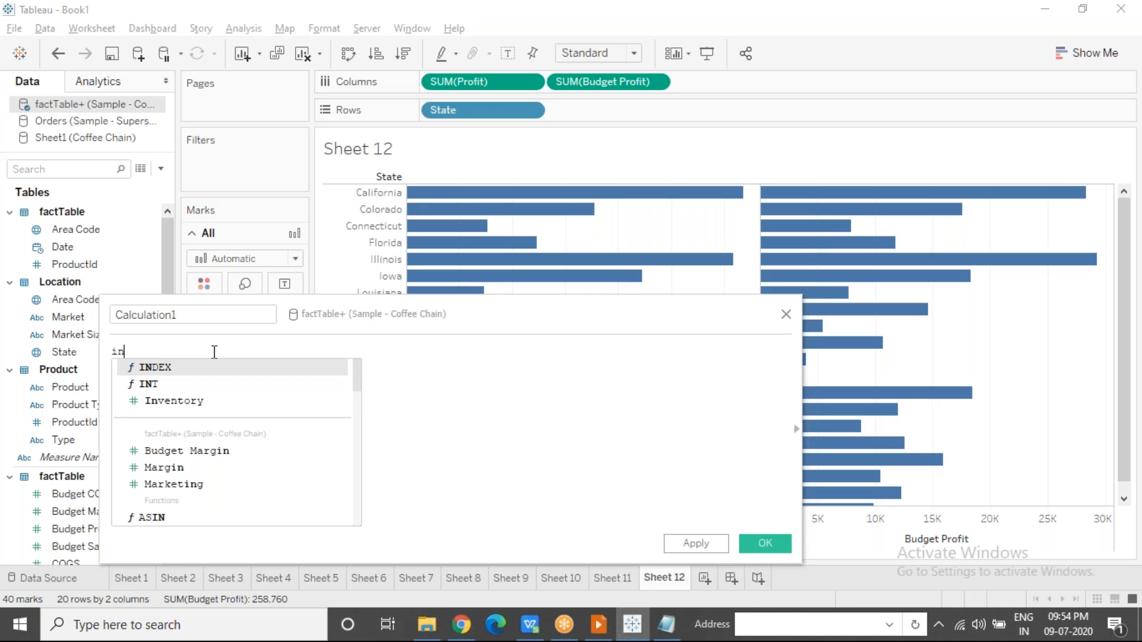
pyautogui.click(785, 314)
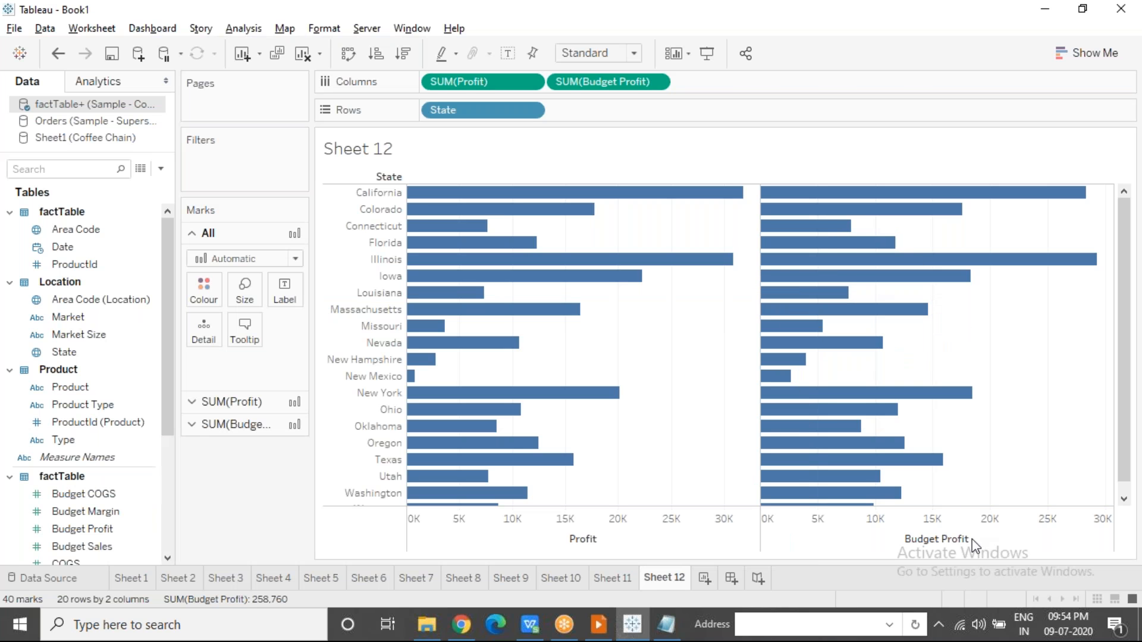